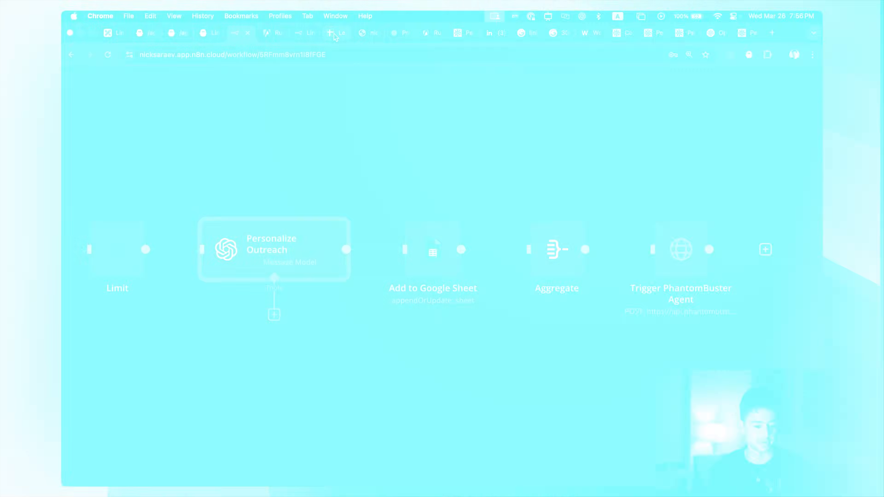
- Review the LinkedIn connection request workflow from the form submission node through the Trigger PhantomBuster Agent node
{"action": "left_click", "coordinate": [268, 35]}
{"action": "left_click", "coordinate": [499, 121]}
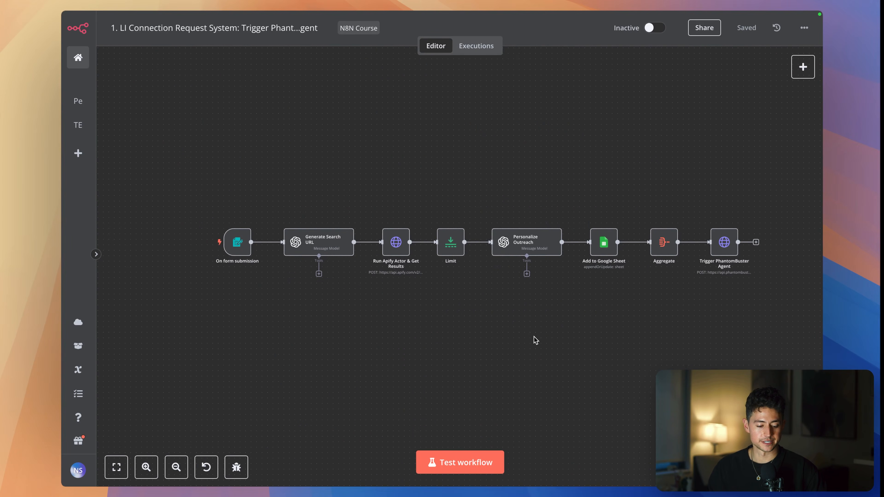
{"action": "scroll", "coordinate": [228, 289], "scroll_direction": "up", "scroll_amount": 2}
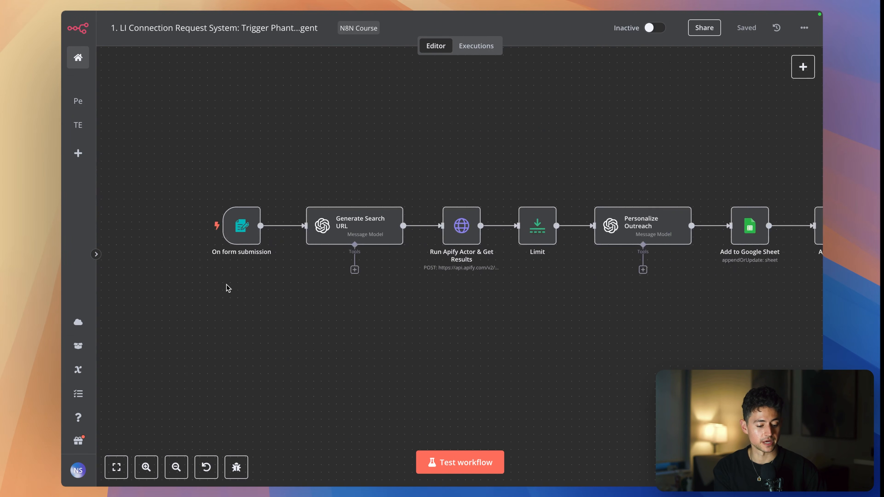
{"action": "scroll", "coordinate": [294, 295], "scroll_direction": "up", "scroll_amount": 3}
{"action": "scroll", "coordinate": [294, 296], "scroll_direction": "right", "scroll_amount": 4}
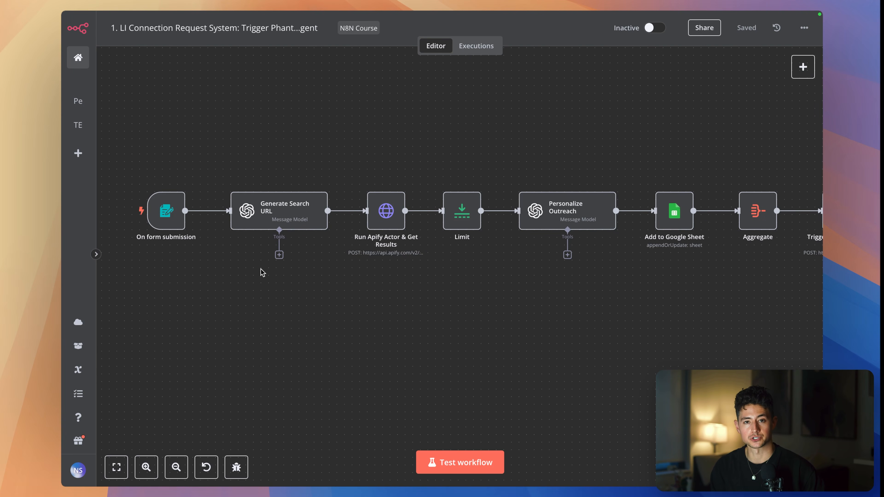
{"action": "scroll", "coordinate": [262, 273], "scroll_direction": "right", "scroll_amount": 3}
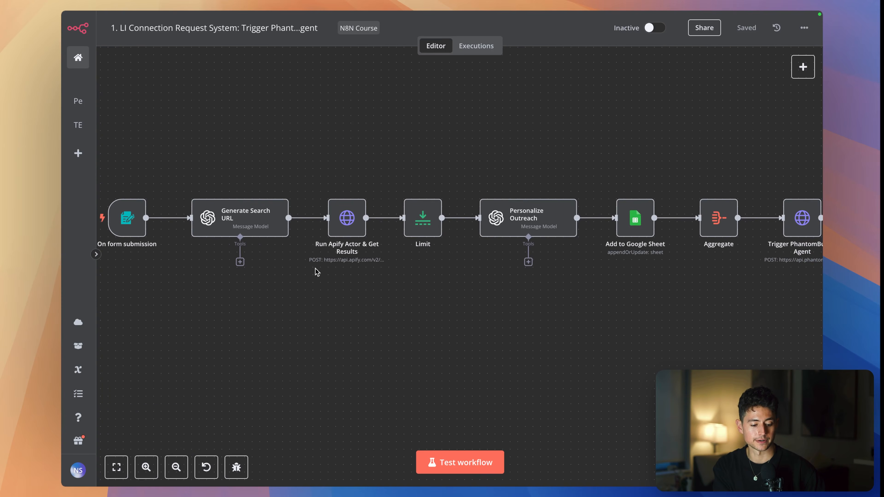
{"action": "scroll", "coordinate": [315, 270], "scroll_direction": "right", "scroll_amount": 3}
{"action": "scroll", "coordinate": [315, 269], "scroll_direction": "left", "scroll_amount": 3}
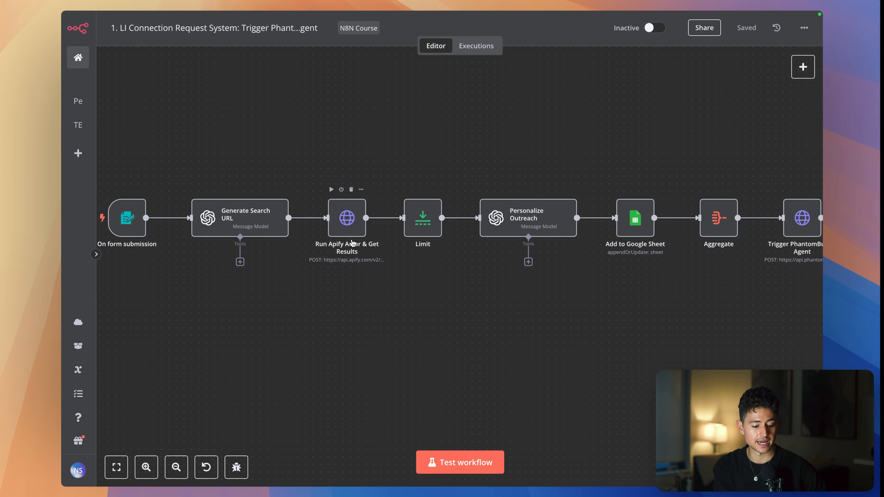
{"action": "scroll", "coordinate": [388, 296], "scroll_direction": "right", "scroll_amount": 5}
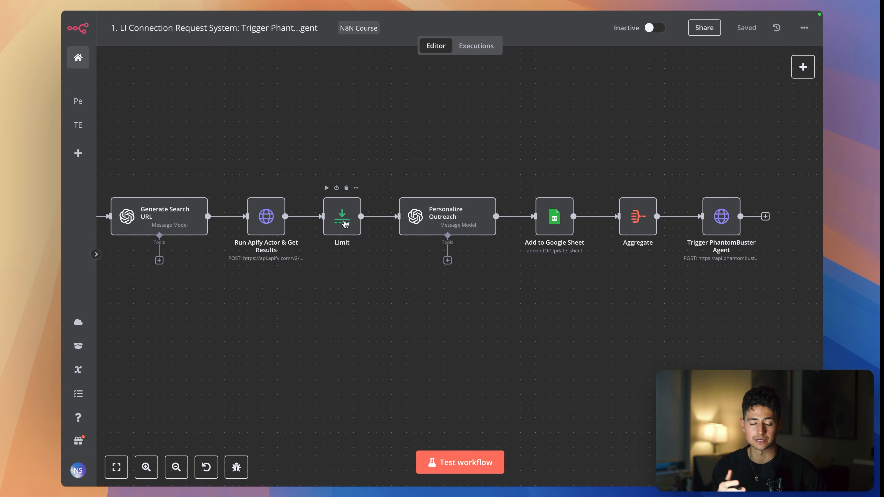
{"action": "scroll", "coordinate": [344, 223], "scroll_direction": "right", "scroll_amount": 3}
{"action": "scroll", "coordinate": [345, 224], "scroll_direction": "down", "scroll_amount": 1}
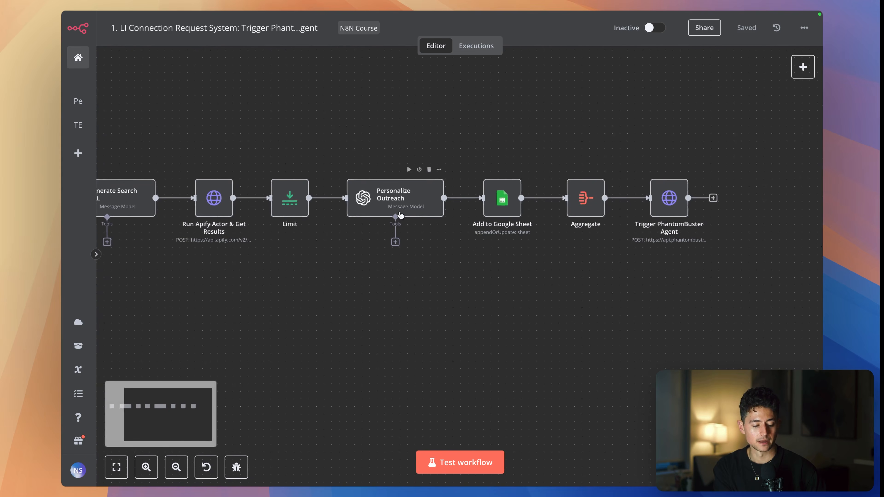
{"action": "key", "text": "ctrl+a"}
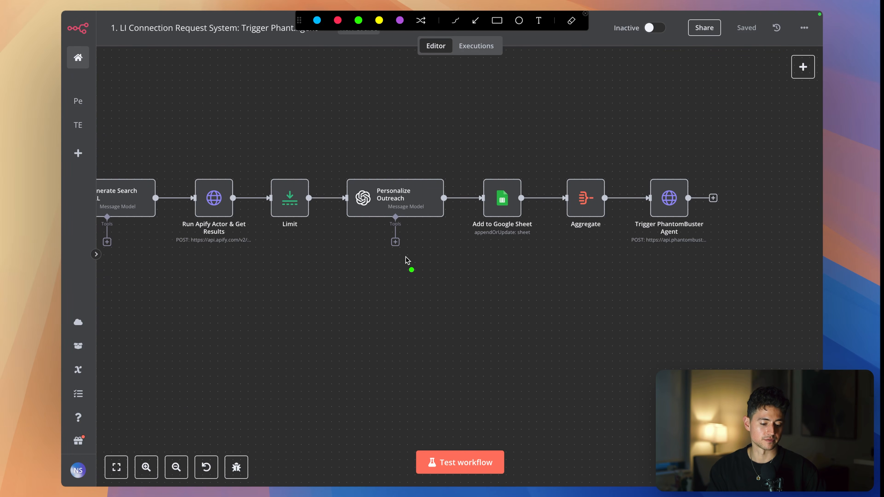
{"action": "left_click_drag", "start_coordinate": [473, 241], "coordinate": [528, 240]}
{"action": "key", "text": "Escape"}
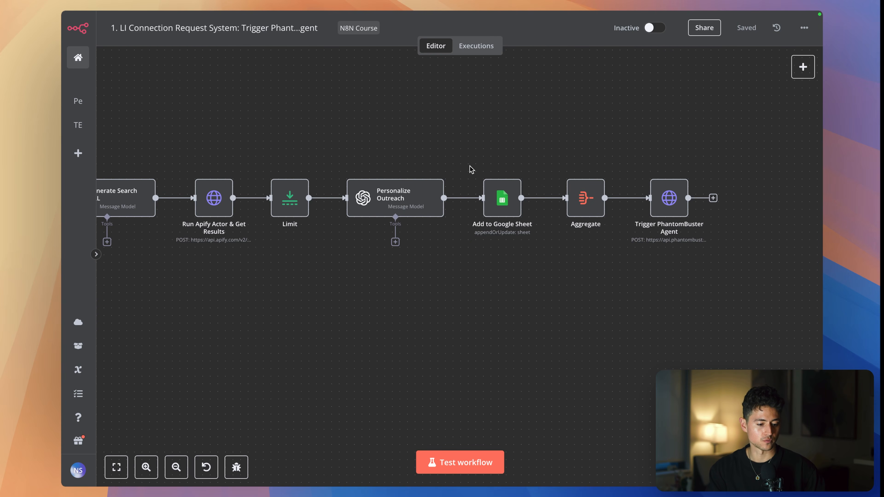
- Check the header columns of the Leads Google Sheet from id to icebreaker, and return to the workflow
{"action": "mouse_move", "coordinate": [254, 12]}
{"action": "left_click", "coordinate": [287, 33]}
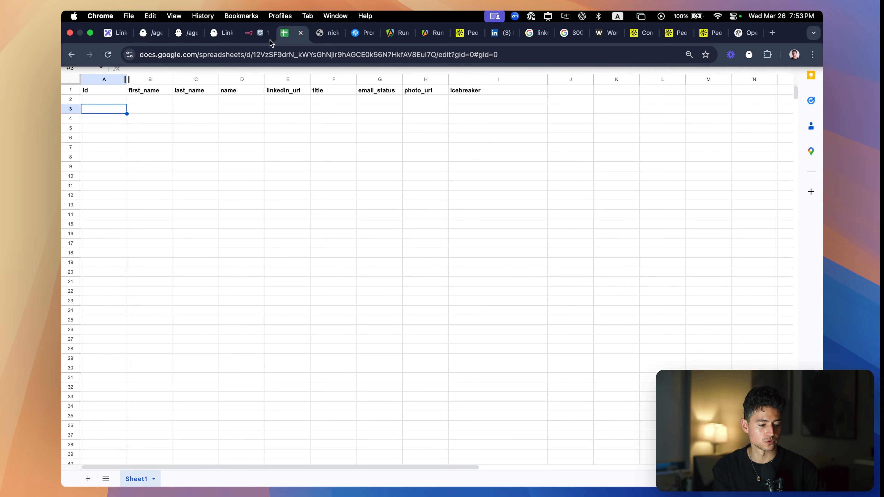
{"action": "left_click", "coordinate": [87, 99]}
{"action": "left_click", "coordinate": [93, 89]}
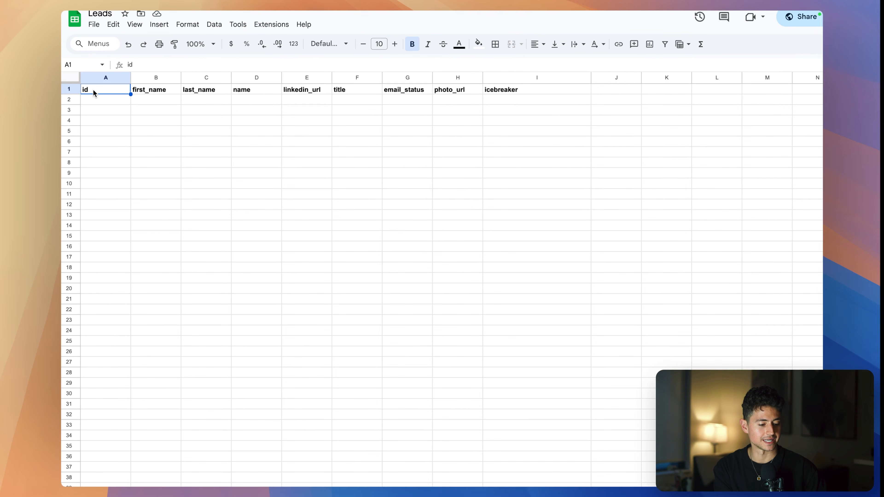
{"action": "key", "text": "Right"}
{"action": "key", "text": "Right"}
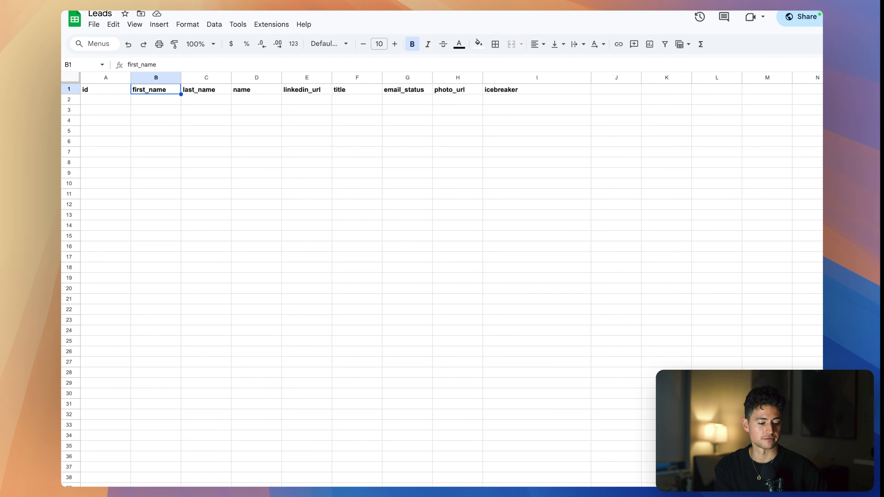
{"action": "key", "text": "Right"}
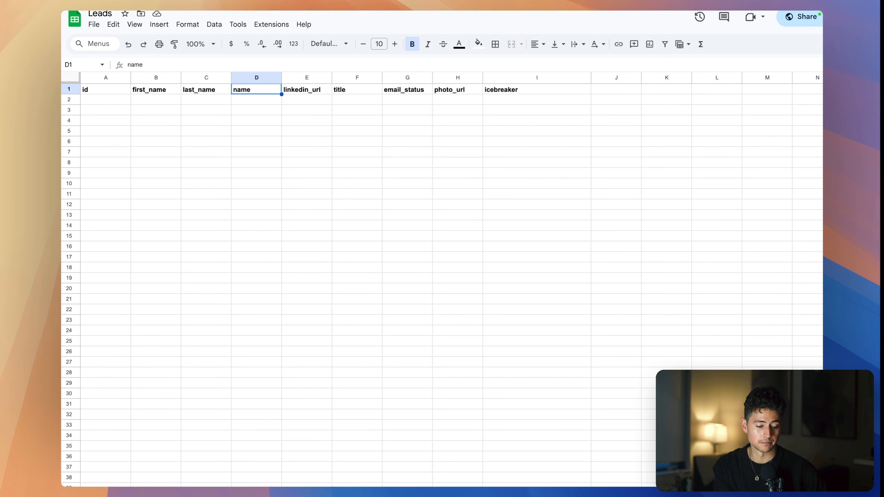
{"action": "key", "text": "Right"}
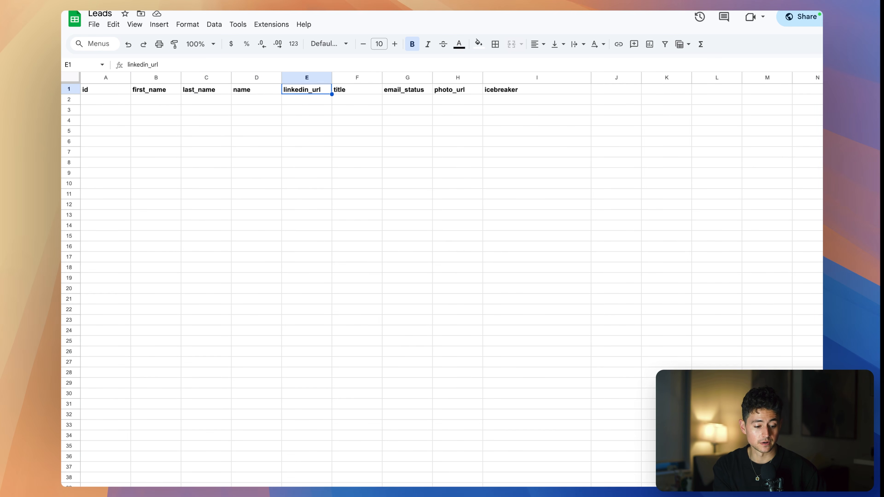
{"action": "key", "text": "Right"}
{"action": "key", "text": "Right"}
{"action": "key", "text": "Right"}
{"action": "key", "text": "Right"}
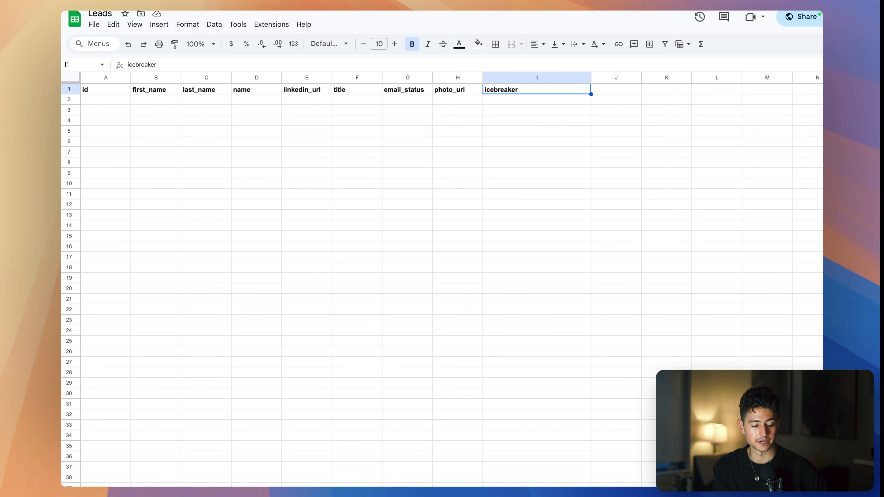
{"action": "left_click", "coordinate": [257, 34]}
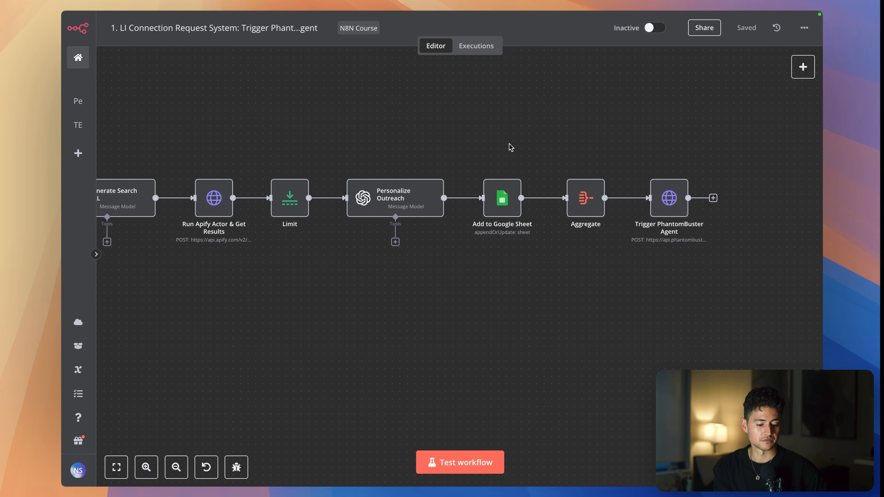
{"action": "key", "text": "ctrl+a"}
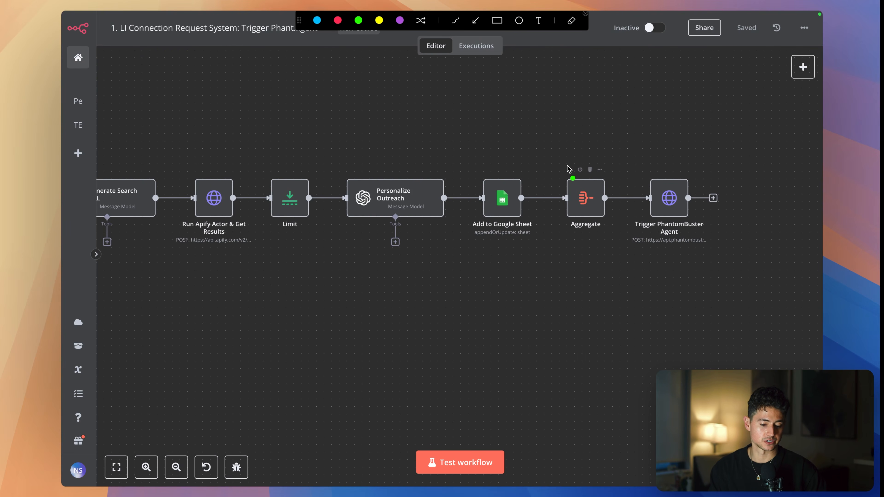
{"action": "left_click_drag", "start_coordinate": [635, 246], "coordinate": [696, 247]}
{"action": "key", "text": "Escape"}
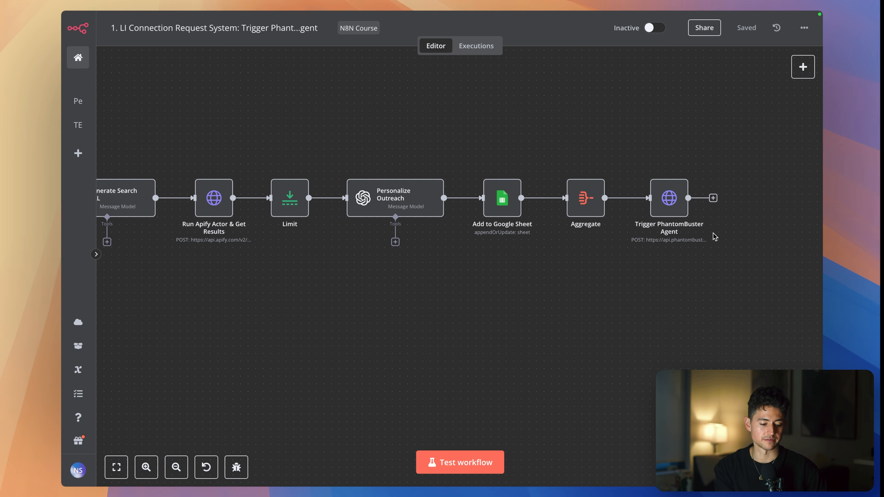
- Start a test run of the workflow so its LinkedIn Lead Outreach Trigger form opens
{"action": "scroll", "coordinate": [713, 236], "scroll_direction": "left", "scroll_amount": 3}
{"action": "scroll", "coordinate": [714, 237], "scroll_direction": "left", "scroll_amount": 2}
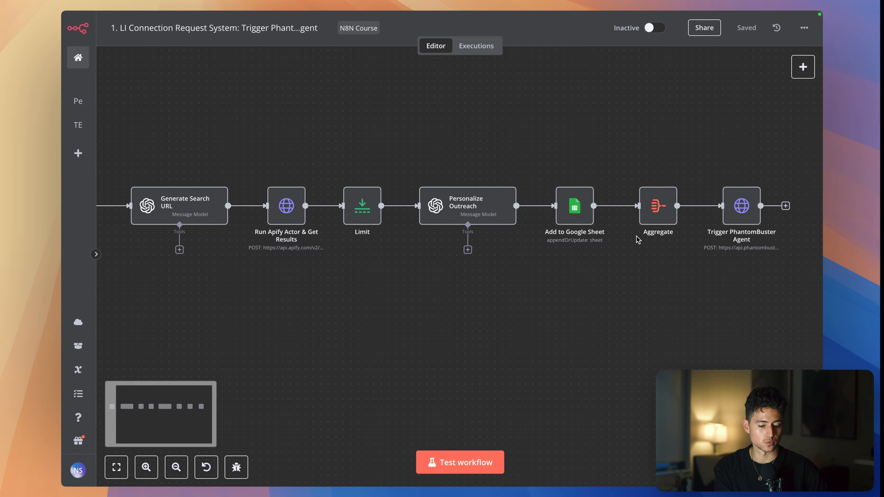
{"action": "scroll", "coordinate": [528, 275], "scroll_direction": "left", "scroll_amount": 2}
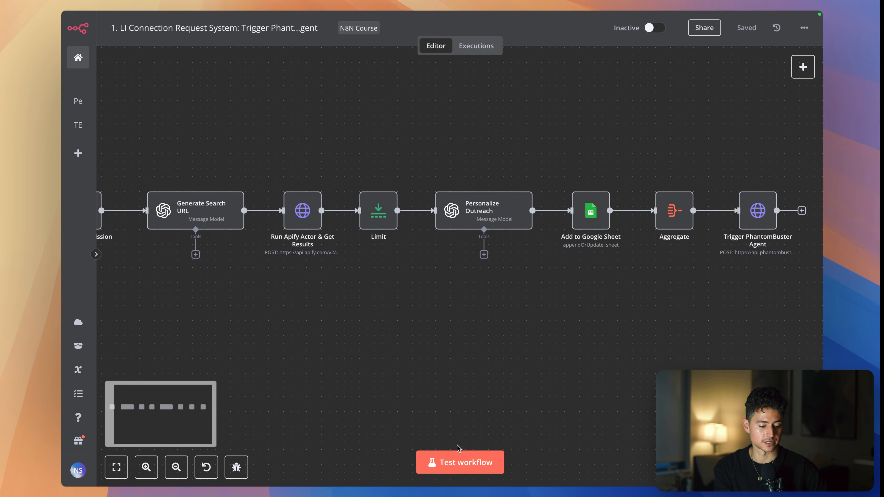
{"action": "left_click", "coordinate": [456, 465]}
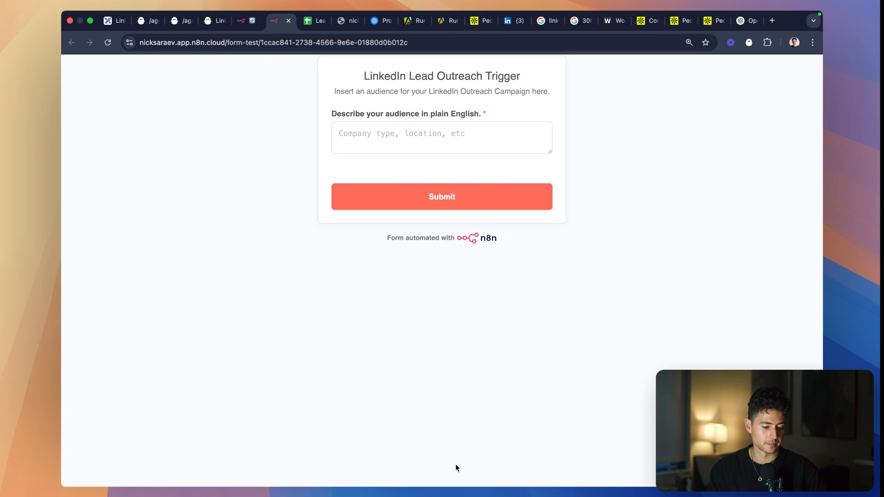
- Submit the audience description "I'm looking for creative agencies around 1-100 people (staff) across the United States. I want the decision makers, so come up with a bunch."
{"action": "left_click", "coordinate": [444, 137]}
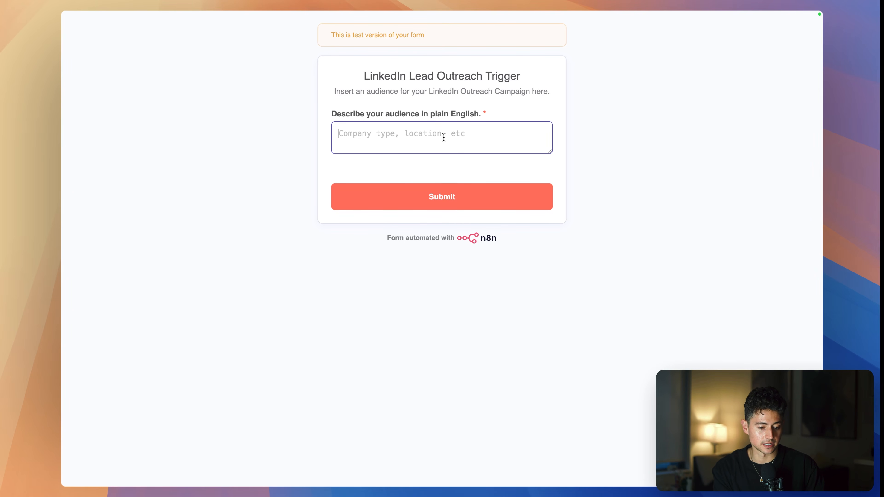
{"action": "type", "text": "I'm looking for cr"}
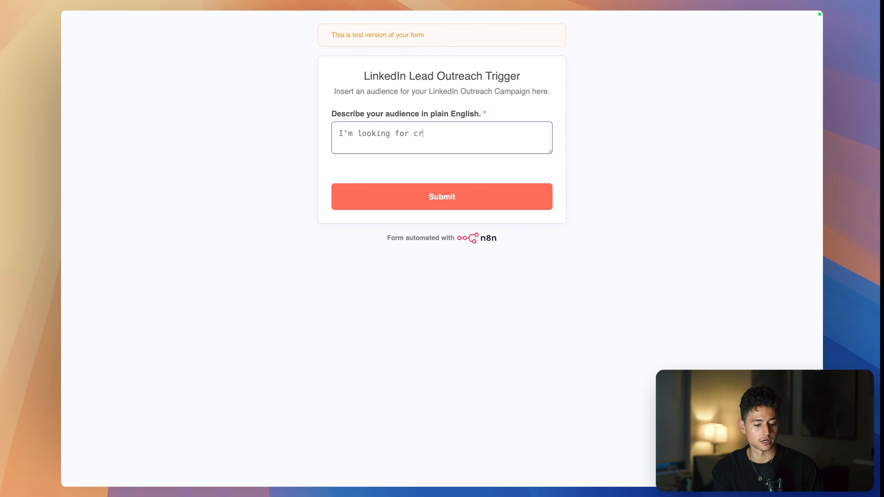
{"action": "type", "text": "eative agencies around 1-"}
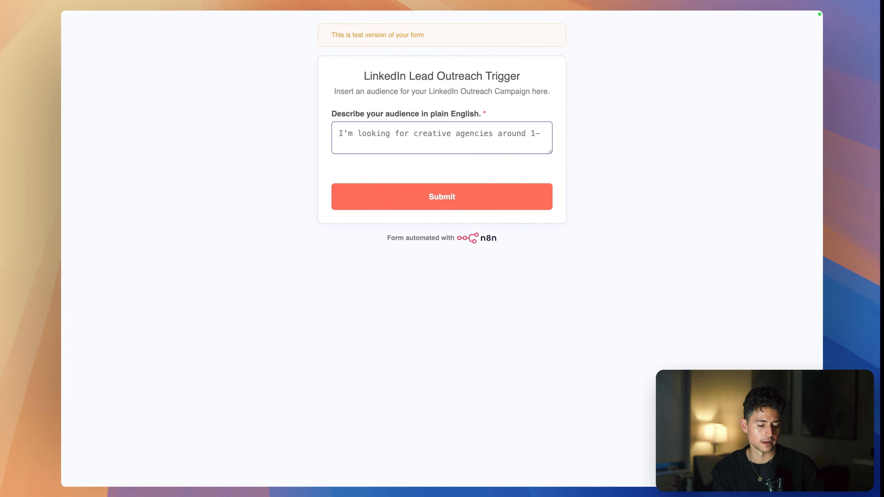
{"action": "type", "text": "100 people (staff) across the United States."}
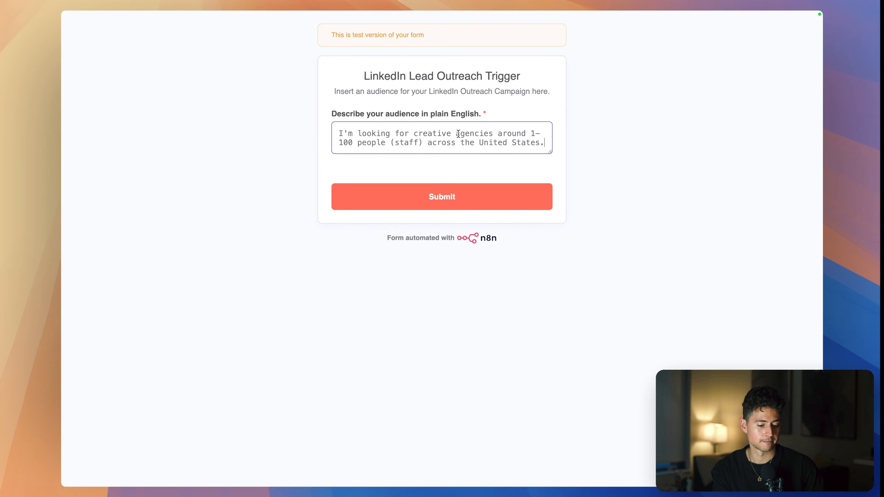
{"action": "type", "text": "I want the decision makers, so om"}
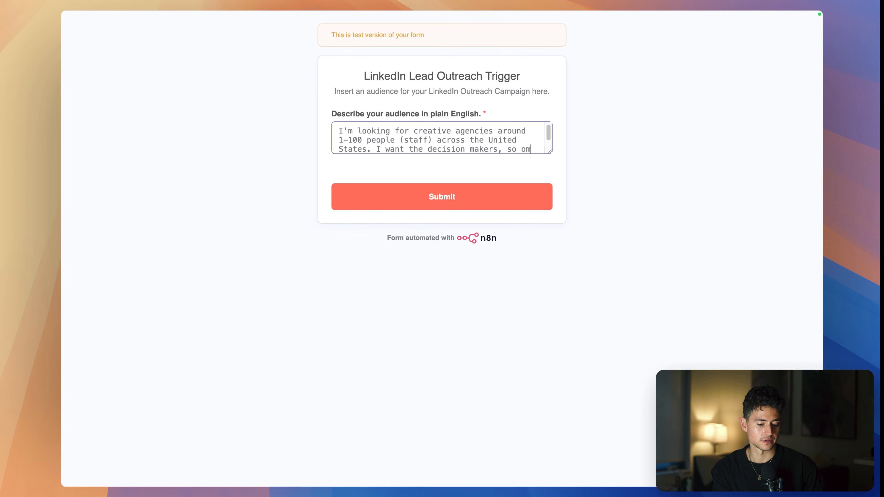
{"action": "type", "text": "e up with a bunch."}
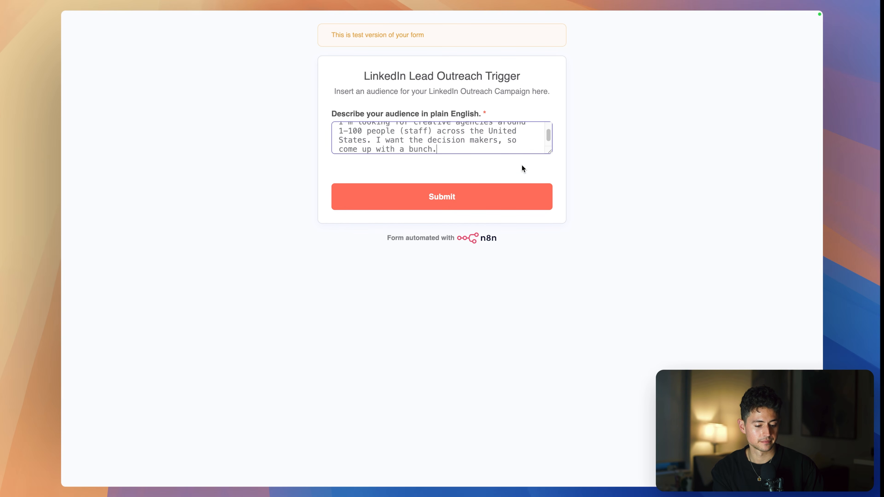
{"action": "left_click", "coordinate": [512, 196]}
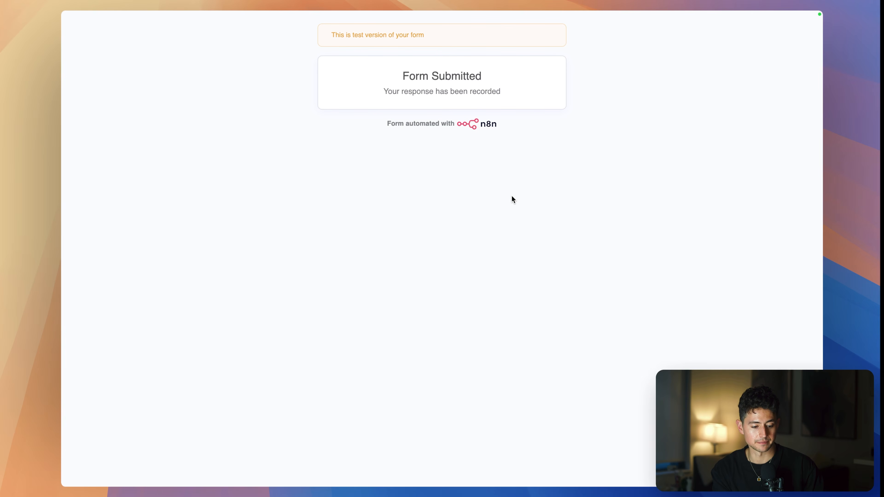
- Return to the running workflow and copy the searchUrl value from the Generate Search URL node's output
{"action": "left_click", "coordinate": [245, 25]}
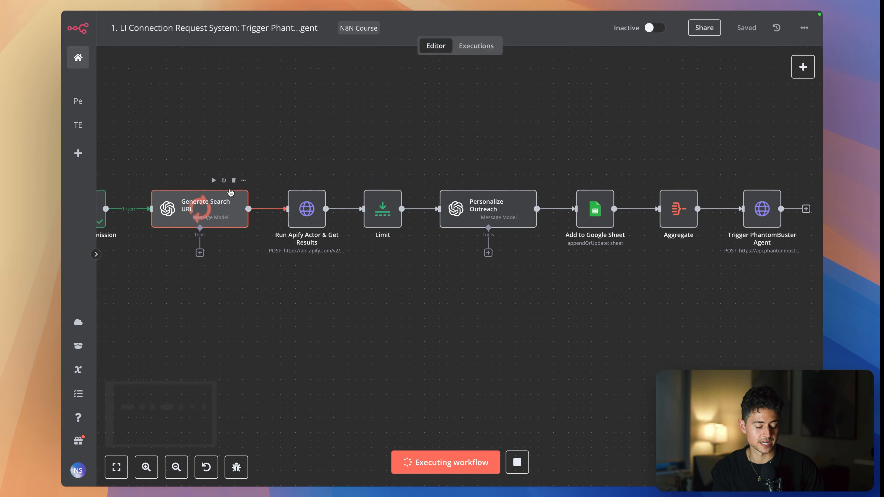
{"action": "scroll", "coordinate": [278, 199], "scroll_direction": "up", "scroll_amount": 5}
{"action": "double_click", "coordinate": [263, 200]}
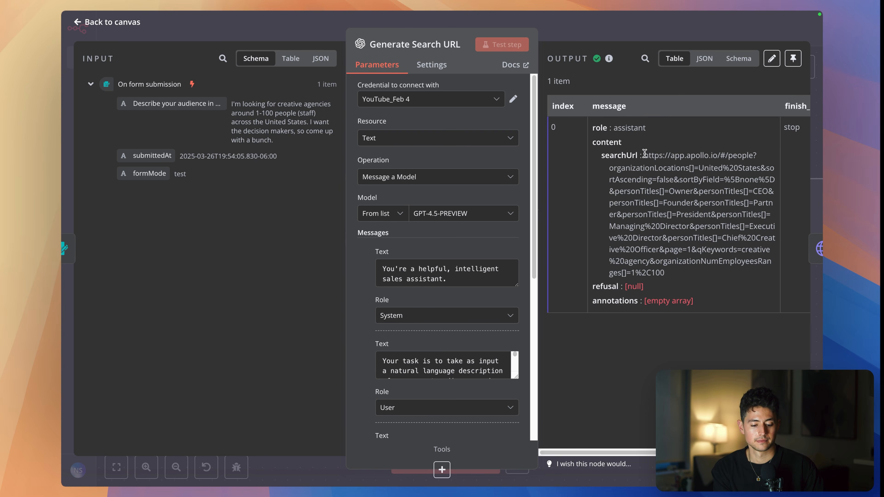
{"action": "left_click_drag", "start_coordinate": [644, 155], "coordinate": [677, 275]}
{"action": "key", "text": "super+c"}
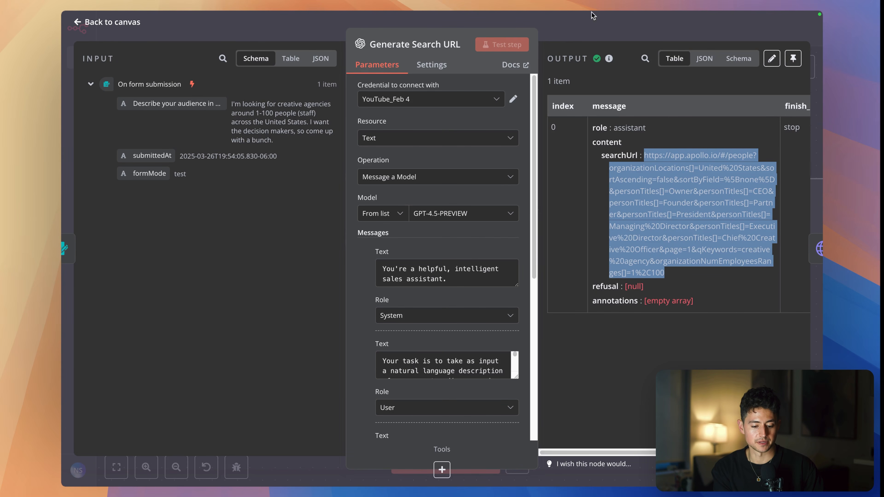
- Load the copied Apollo search URL in a new browser tab to check its people results, and return to the workflow
{"action": "key", "text": "super+t"}
{"action": "key", "text": "super+v"}
{"action": "key", "text": "Return"}
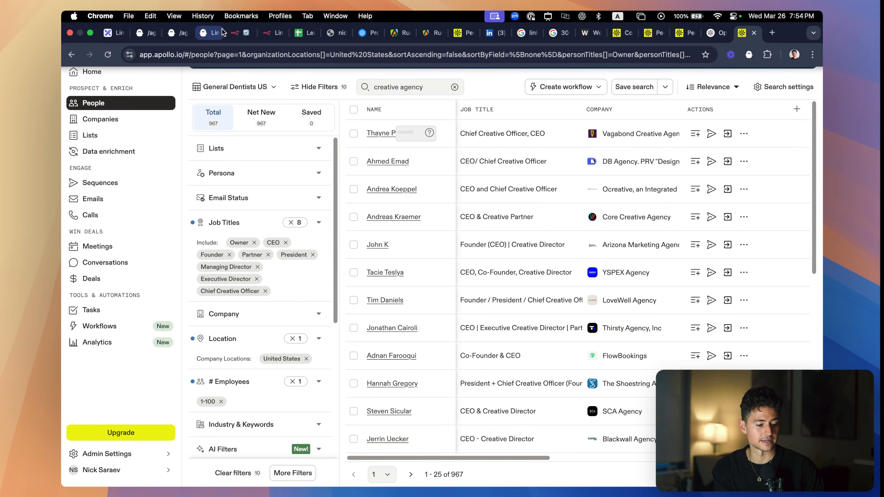
{"action": "left_click", "coordinate": [236, 32]}
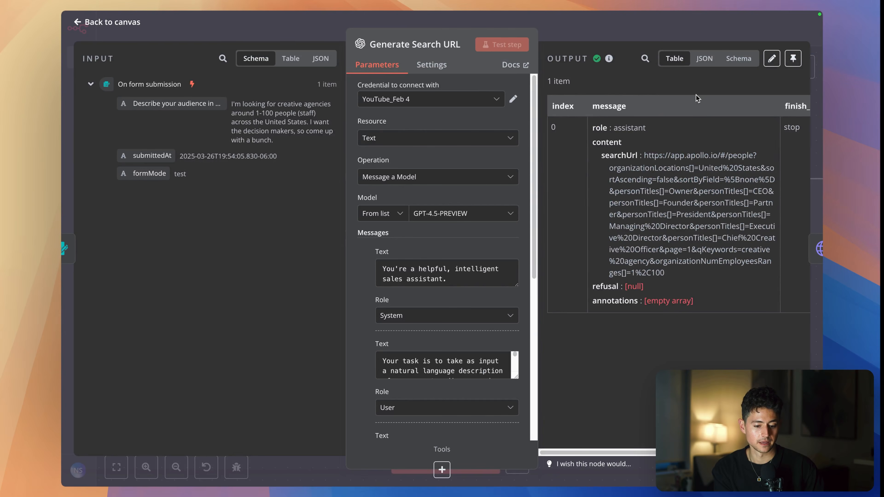
- Close the Generate Search URL node and open the executing Run Apify Actor & Get Results node to inspect its settings
{"action": "left_click", "coordinate": [737, 34]}
{"action": "scroll", "coordinate": [666, 132], "scroll_direction": "down", "scroll_amount": 5}
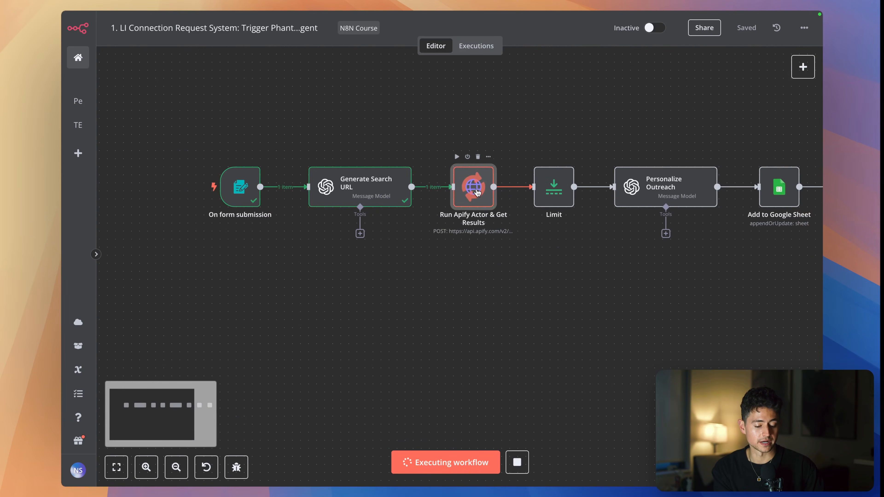
{"action": "double_click", "coordinate": [475, 184]}
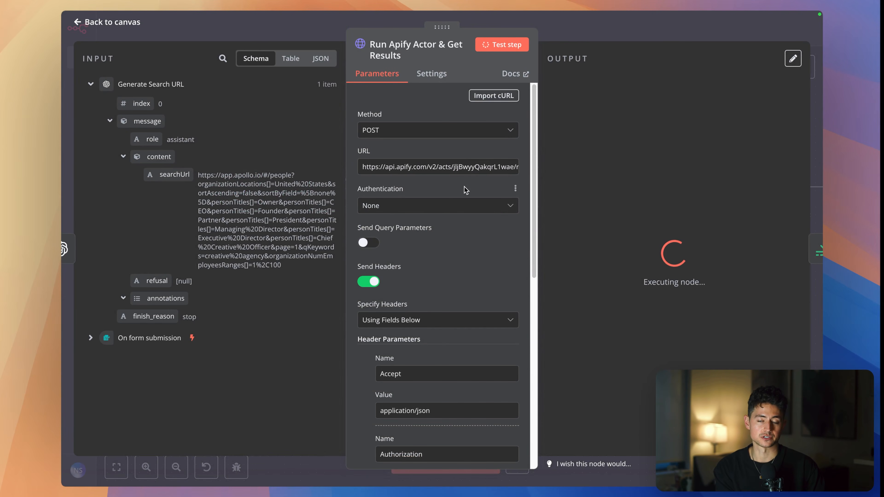
- Close the Run Apify Actor & Get Results node and open the currently running Apollo Scraper run in the Apify console
{"action": "key", "text": "Escape"}
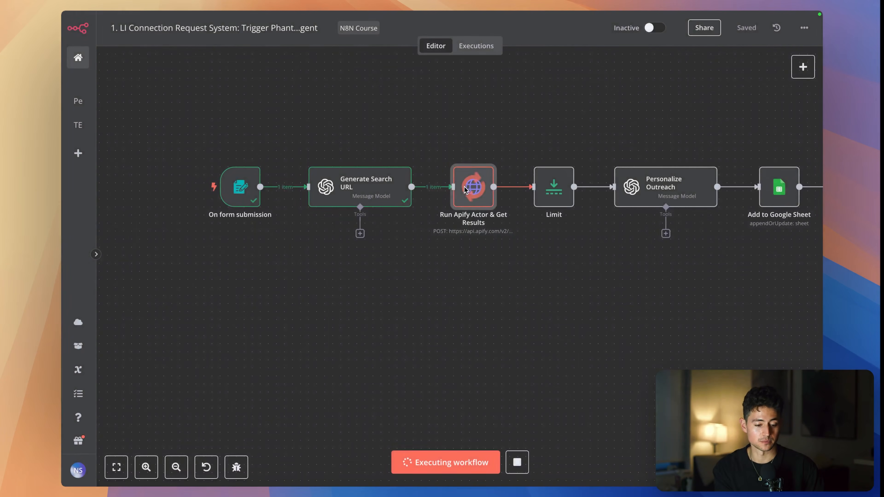
{"action": "mouse_move", "coordinate": [343, 35]}
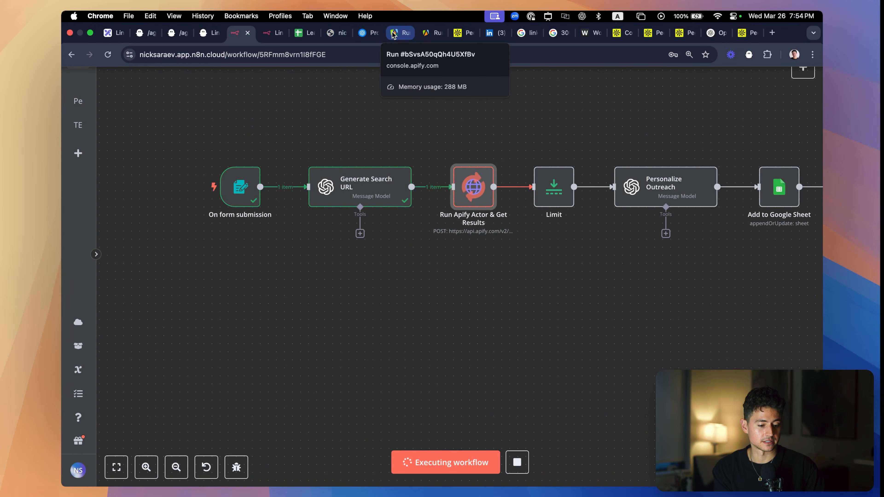
{"action": "left_click", "coordinate": [400, 33]}
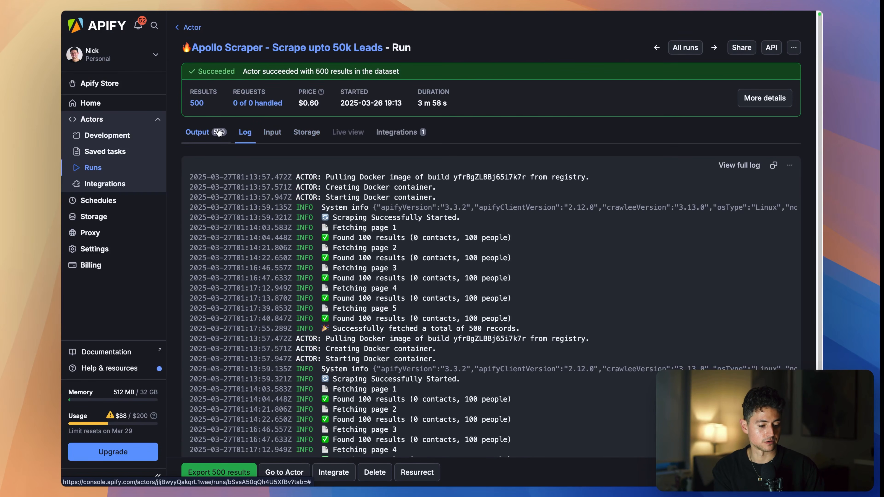
{"action": "left_click", "coordinate": [185, 29]}
{"action": "left_click", "coordinate": [262, 179]}
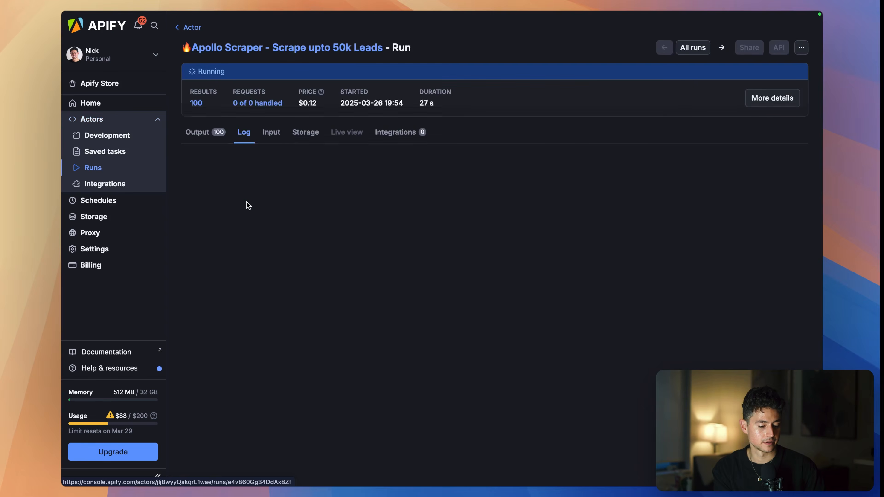
- Show the run's output table and review the scraped lead fields across to the LinkedIn URL and organization columns
{"action": "left_click", "coordinate": [200, 132]}
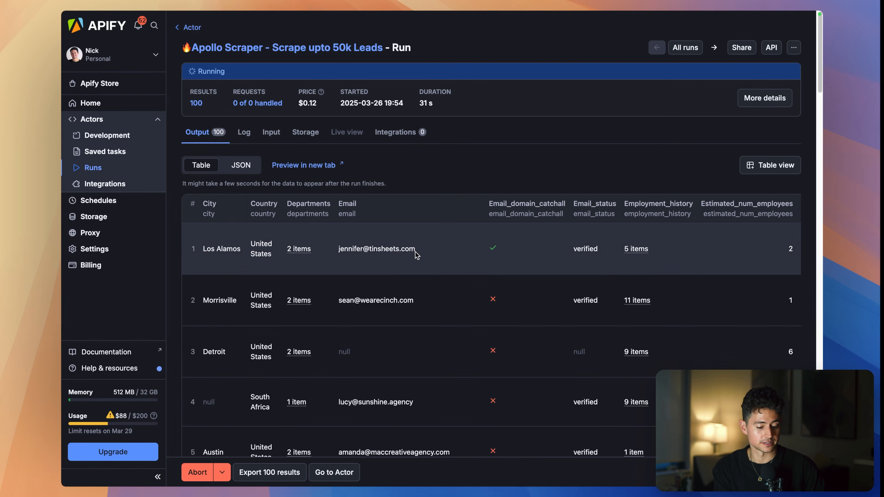
{"action": "scroll", "coordinate": [415, 251], "scroll_direction": "right", "scroll_amount": 10}
{"action": "scroll", "coordinate": [415, 251], "scroll_direction": "right", "scroll_amount": 5}
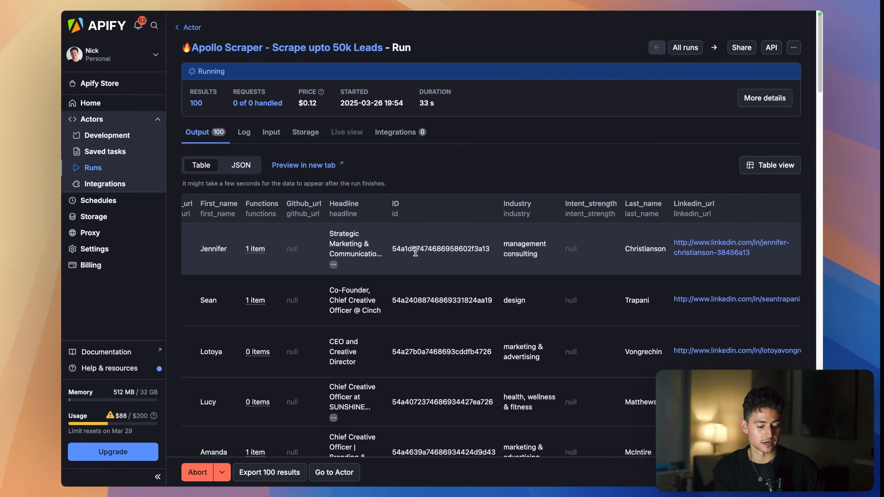
{"action": "scroll", "coordinate": [454, 249], "scroll_direction": "right", "scroll_amount": 8}
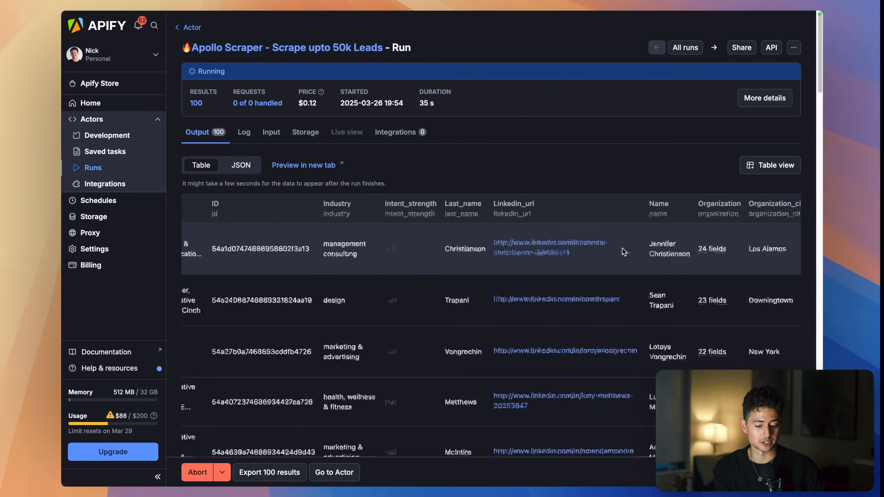
- Return to the n8n workflow, follow its execution to the last node, and inspect the icebreakers in the Personalize Outreach node's output
{"action": "left_click", "coordinate": [307, 28]}
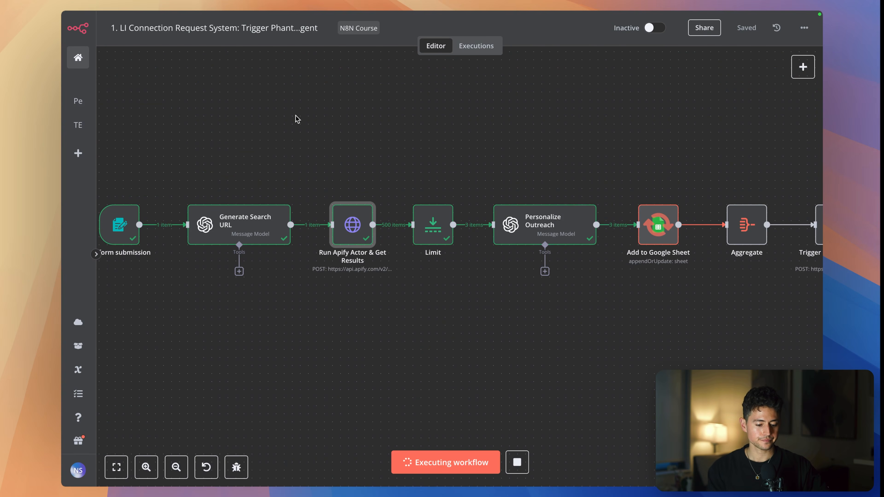
{"action": "scroll", "coordinate": [421, 141], "scroll_direction": "right", "scroll_amount": 3}
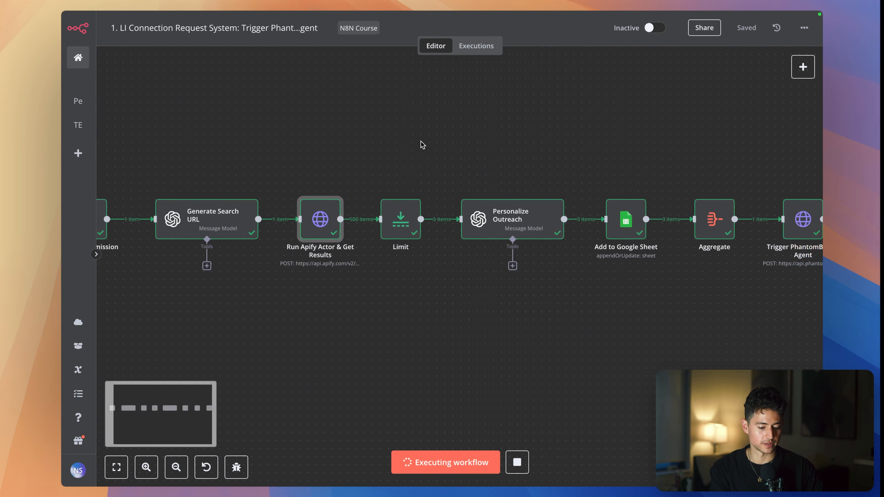
{"action": "scroll", "coordinate": [401, 199], "scroll_direction": "right", "scroll_amount": 5}
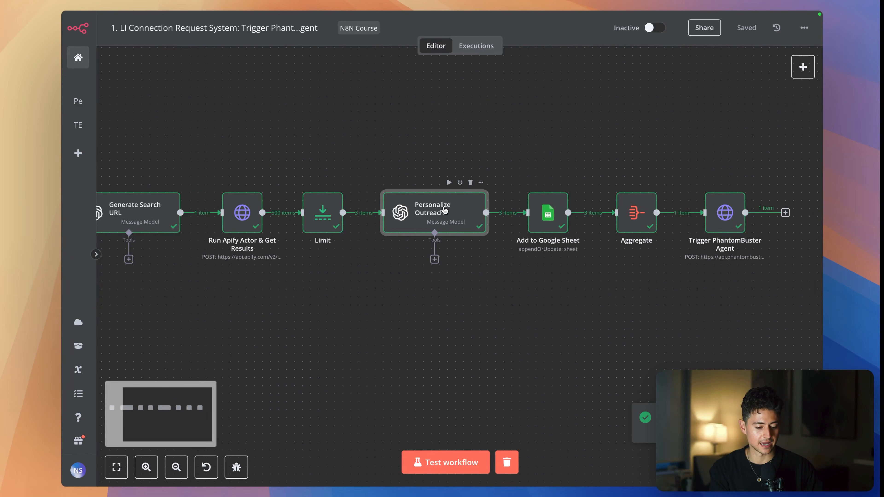
{"action": "double_click", "coordinate": [431, 206]}
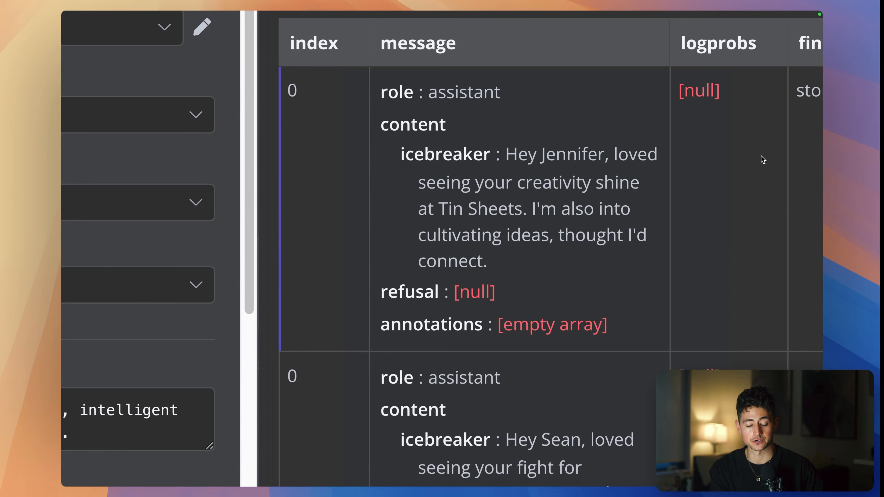
{"action": "key", "text": "Escape"}
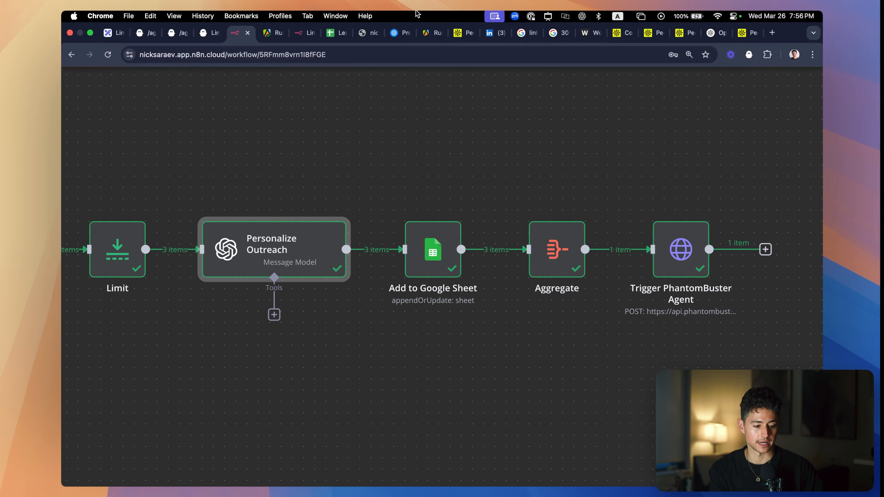
- Check the logged leads and the row 4 icebreaker in the Leads Google Sheet, and switch to LinkedIn's received invitations for comparison
{"action": "left_click", "coordinate": [290, 32]}
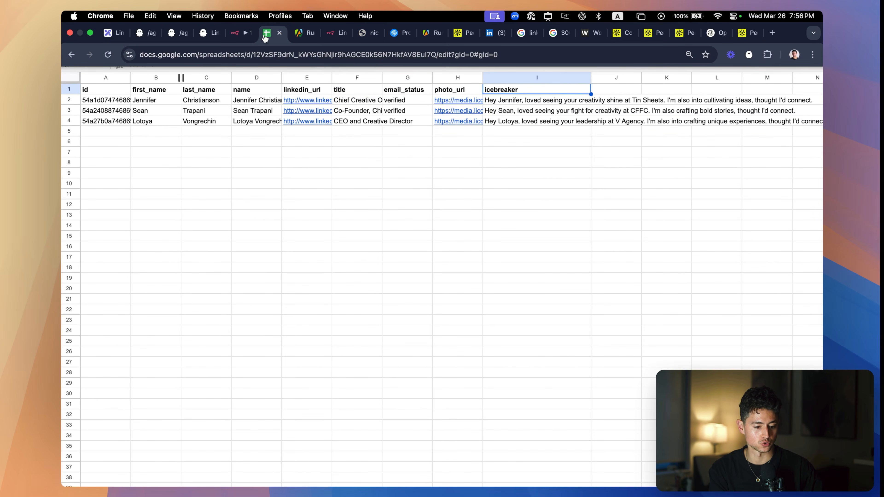
{"action": "left_click", "coordinate": [498, 121]}
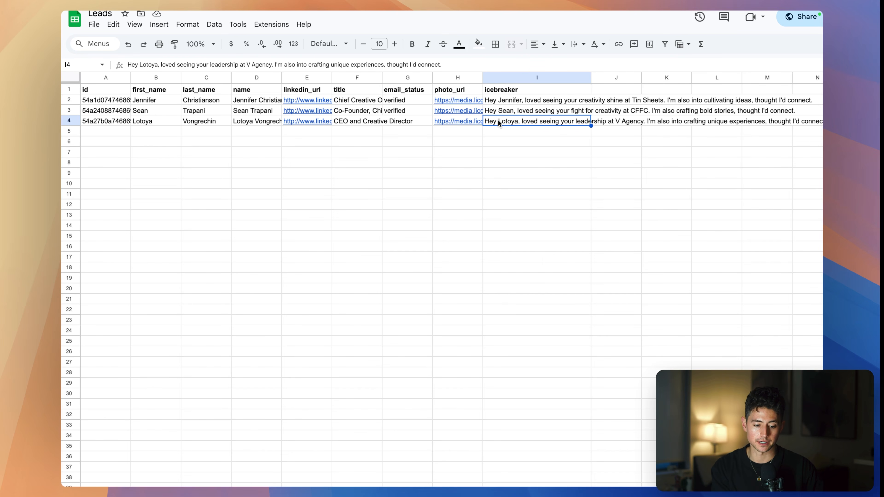
{"action": "mouse_move", "coordinate": [401, 14]}
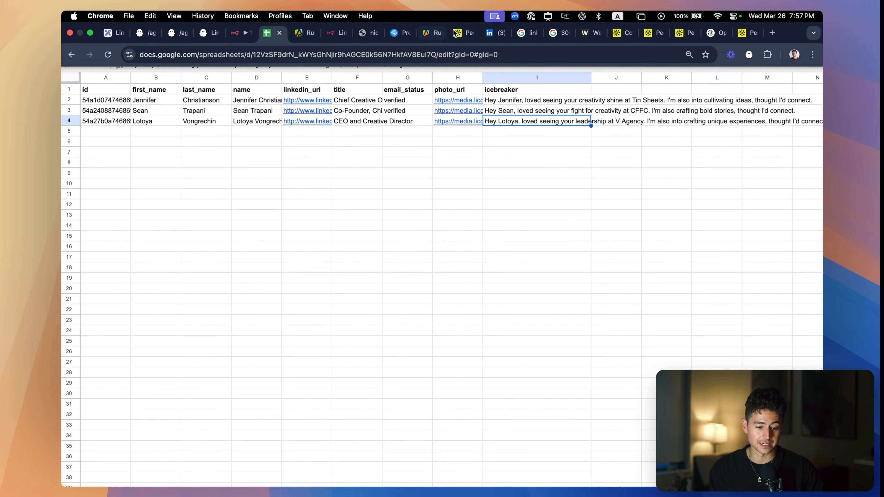
{"action": "left_click", "coordinate": [495, 32]}
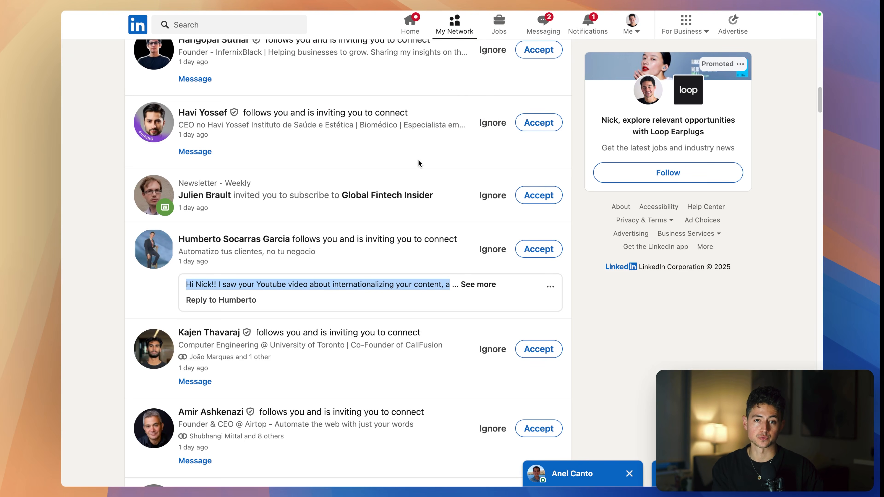
- Switch to PhantomBuster and check the run progress of the LinkedIn Auto Icebreaker Connect phantom
{"action": "mouse_move", "coordinate": [349, 11]}
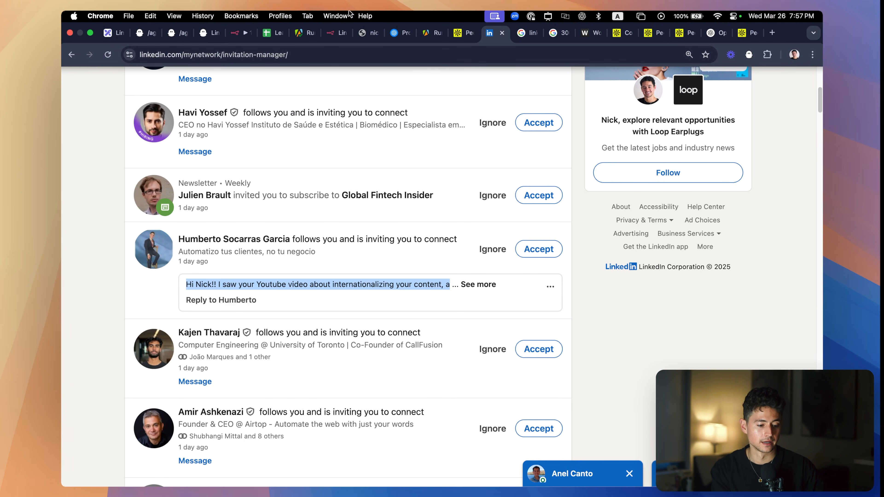
{"action": "left_click", "coordinate": [198, 33]}
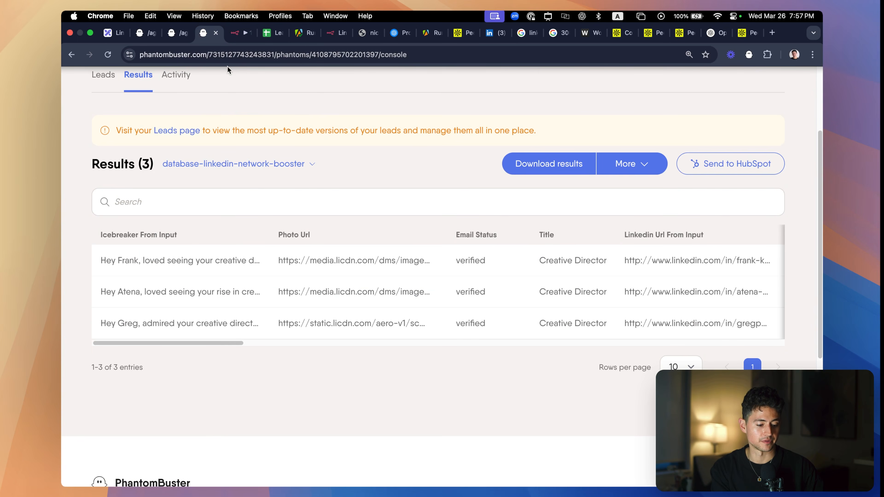
{"action": "scroll", "coordinate": [242, 120], "scroll_direction": "up", "scroll_amount": 5}
{"action": "left_click", "coordinate": [105, 297]}
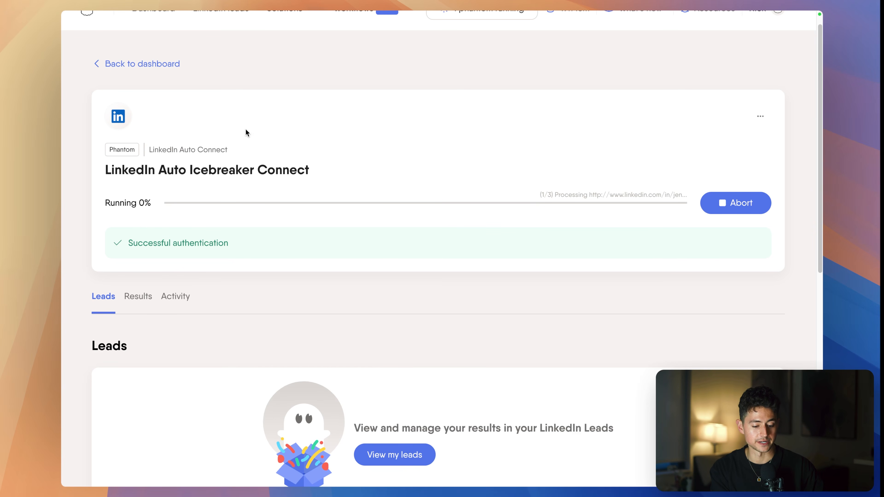
{"action": "scroll", "coordinate": [657, 176], "scroll_direction": "up", "scroll_amount": 5, "text": "ctrl"}
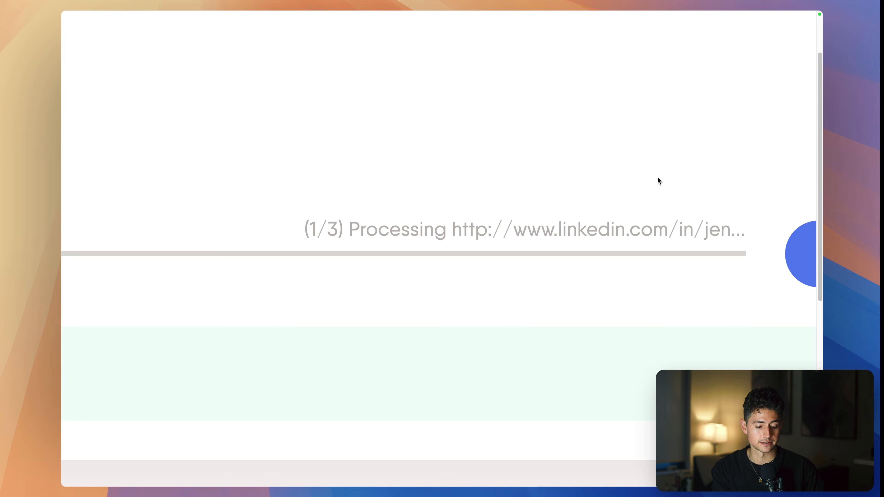
- Examine the phantom's results table across its columns to the sent message, timestamp and inviter details
{"action": "scroll", "coordinate": [507, 184], "scroll_direction": "down", "scroll_amount": 3}
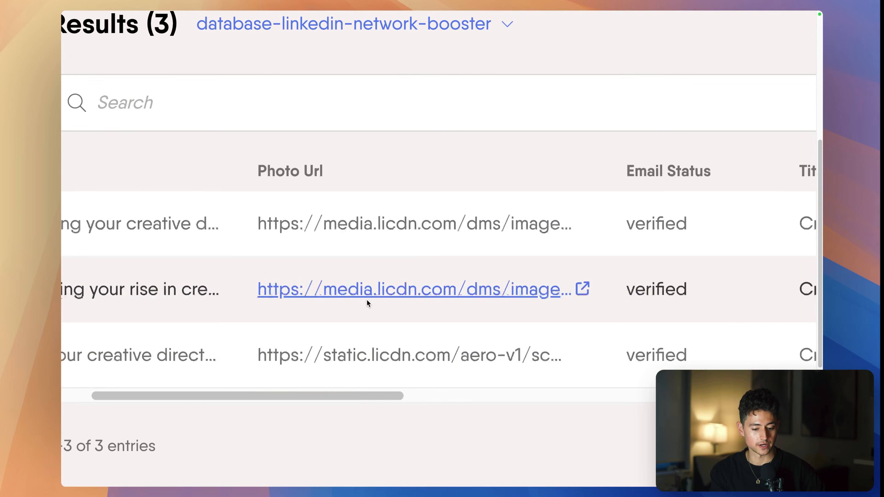
{"action": "scroll", "coordinate": [366, 299], "scroll_direction": "right", "scroll_amount": 15}
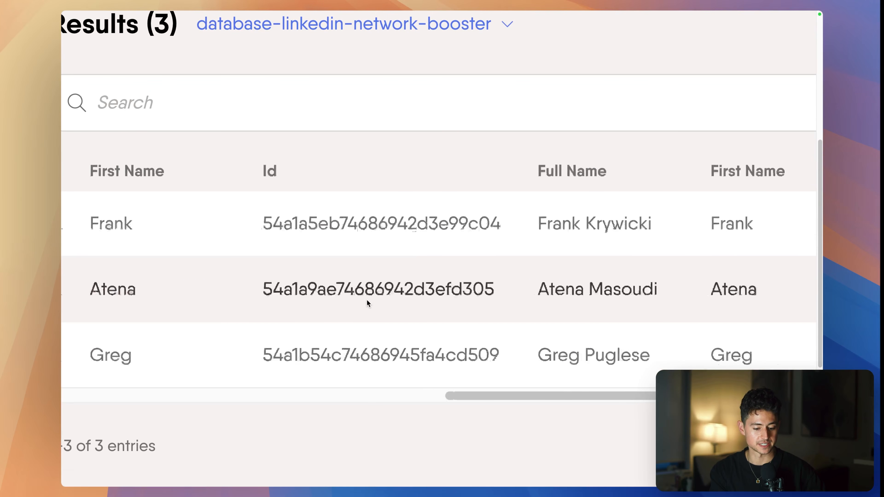
{"action": "scroll", "coordinate": [366, 299], "scroll_direction": "right", "scroll_amount": 15}
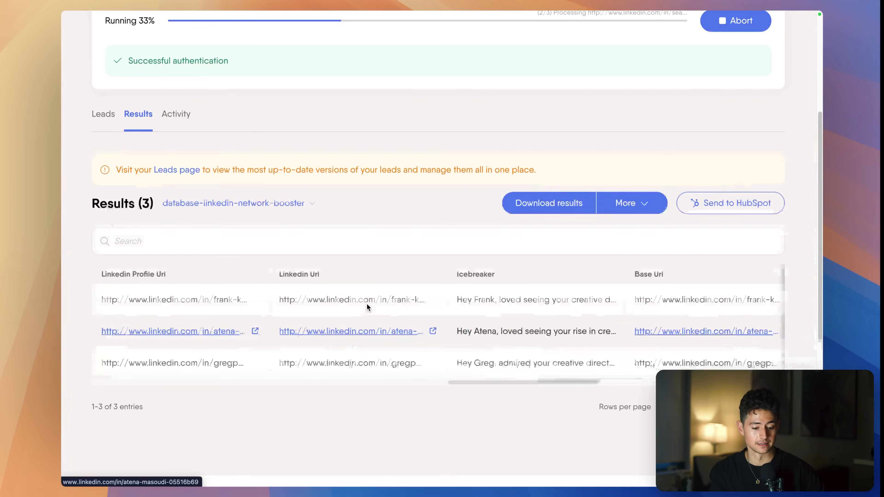
{"action": "scroll", "coordinate": [380, 305], "scroll_direction": "right", "scroll_amount": 15}
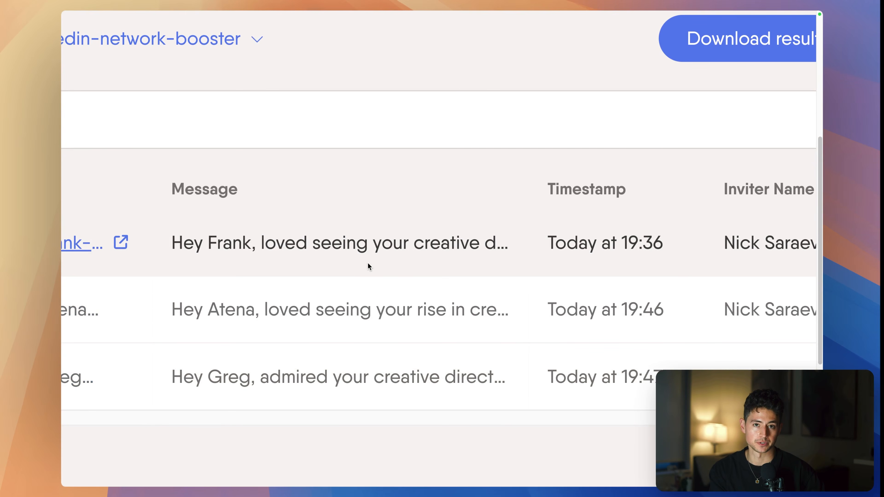
{"action": "scroll", "coordinate": [367, 262], "scroll_direction": "down", "scroll_amount": 5}
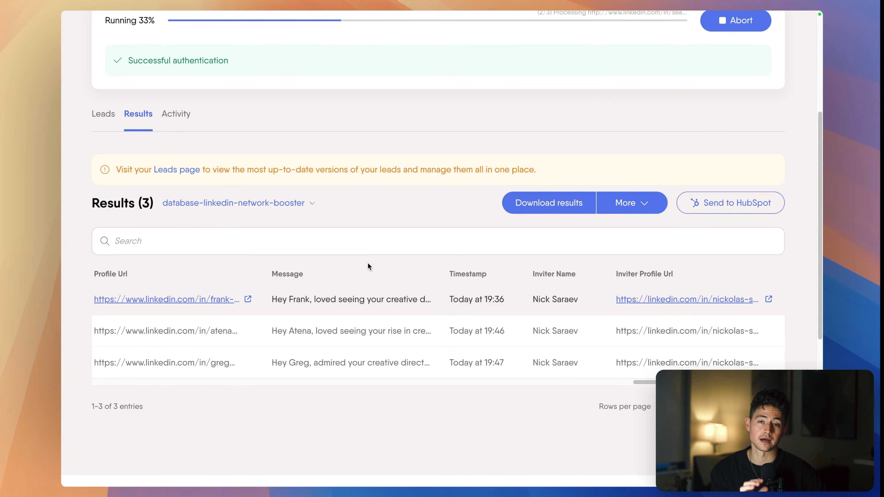
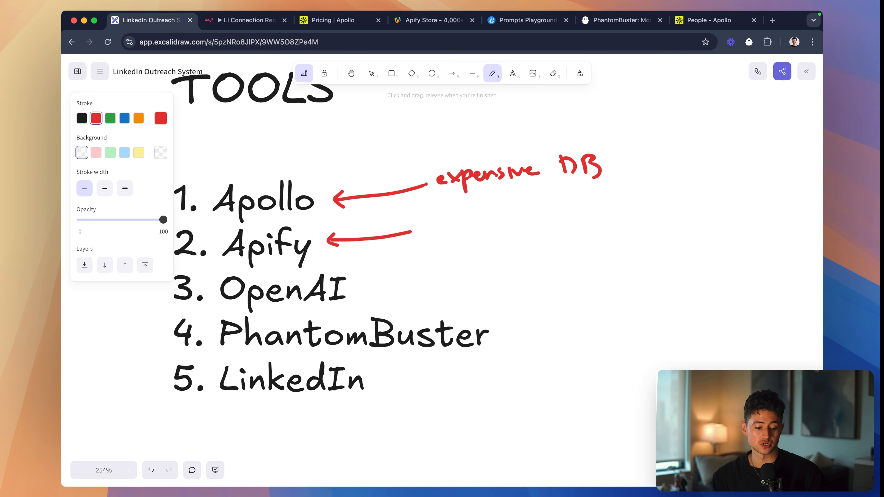
- Handwrite the red label "scraper" beside the arrow that points at Apify in the tools list
{"action": "scroll", "coordinate": [368, 208], "scroll_direction": "up", "scroll_amount": 1}
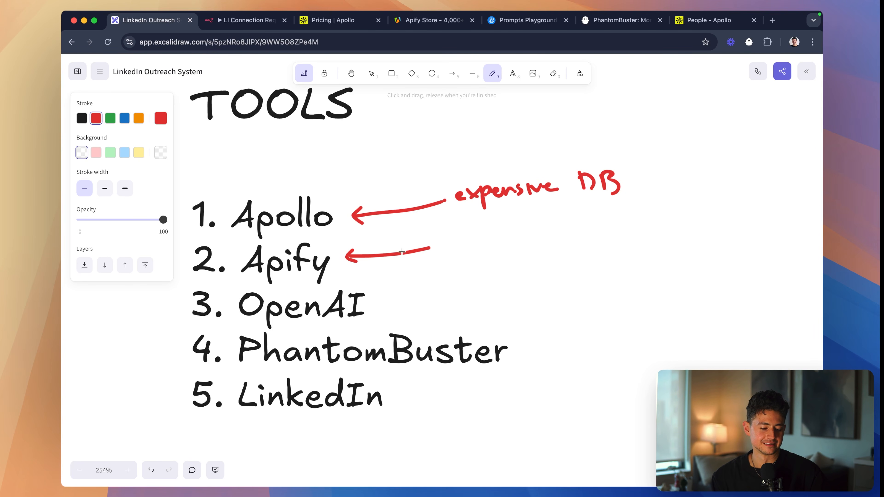
{"action": "scroll", "coordinate": [402, 251], "scroll_direction": "right", "scroll_amount": 1}
{"action": "mouse_move", "coordinate": [449, 238]}
{"action": "left_mouse_down"}
{"action": "mouse_move", "coordinate": [464, 248]}
{"action": "mouse_move", "coordinate": [539, 229]}
{"action": "left_mouse_up"}
- Draw a red arrow pointing at OpenAI in the tools list and handwrite "AI to personalize" beside it
{"action": "mouse_move", "coordinate": [393, 294]}
{"action": "left_mouse_down"}
{"action": "mouse_move", "coordinate": [384, 300]}
{"action": "mouse_move", "coordinate": [426, 293]}
{"action": "mouse_move", "coordinate": [437, 268]}
{"action": "mouse_move", "coordinate": [444, 284]}
{"action": "left_mouse_up"}
{"action": "scroll", "coordinate": [426, 293], "scroll_direction": "down", "scroll_amount": 1}
{"action": "scroll", "coordinate": [425, 292], "scroll_direction": "right", "scroll_amount": 1}
{"action": "left_click_drag", "start_coordinate": [430, 278], "coordinate": [463, 268]}
{"action": "mouse_move", "coordinate": [456, 270]}
{"action": "left_mouse_down"}
{"action": "mouse_move", "coordinate": [457, 284]}
{"action": "mouse_move", "coordinate": [488, 280]}
{"action": "mouse_move", "coordinate": [496, 269]}
{"action": "left_mouse_up"}
{"action": "left_click_drag", "start_coordinate": [501, 269], "coordinate": [615, 269]}
{"action": "left_click_drag", "start_coordinate": [622, 260], "coordinate": [624, 269]}
{"action": "left_click_drag", "start_coordinate": [626, 263], "coordinate": [645, 268]}
{"action": "left_click_drag", "start_coordinate": [647, 266], "coordinate": [656, 264]}
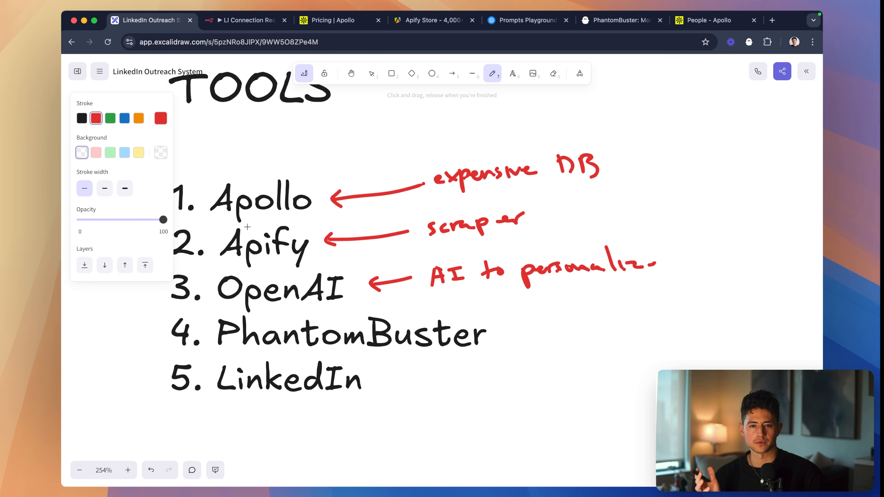
{"action": "left_click_drag", "start_coordinate": [647, 259], "coordinate": [650, 270]}
- Draw a short red arrow pointing at PhantomBuster in the tools list
{"action": "scroll", "coordinate": [467, 282], "scroll_direction": "down", "scroll_amount": 1}
{"action": "scroll", "coordinate": [472, 305], "scroll_direction": "down", "scroll_amount": 1}
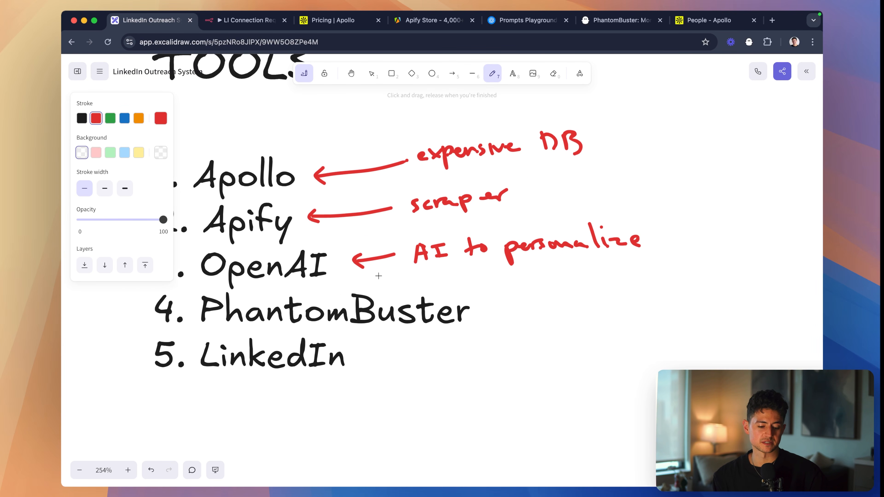
{"action": "scroll", "coordinate": [552, 251], "scroll_direction": "left", "scroll_amount": 2}
{"action": "scroll", "coordinate": [552, 250], "scroll_direction": "down", "scroll_amount": 1}
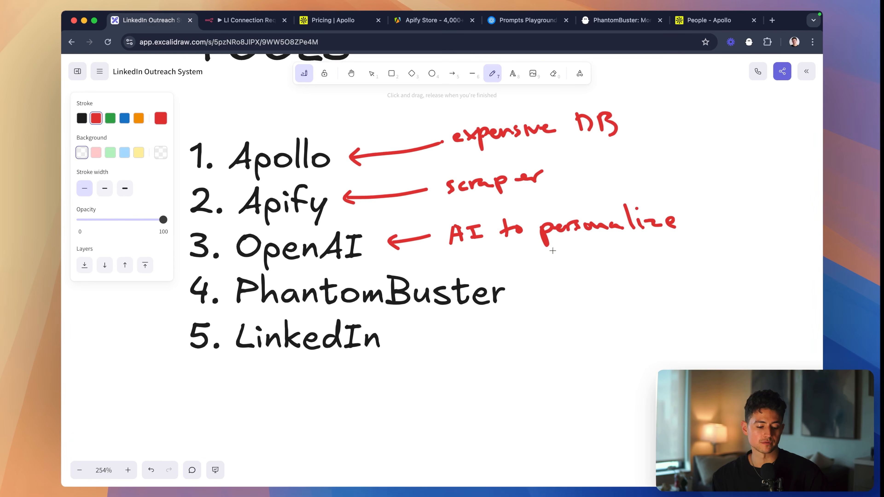
{"action": "mouse_move", "coordinate": [526, 278]}
{"action": "left_mouse_down"}
{"action": "mouse_move", "coordinate": [527, 294]}
{"action": "mouse_move", "coordinate": [542, 279]}
{"action": "left_mouse_up"}
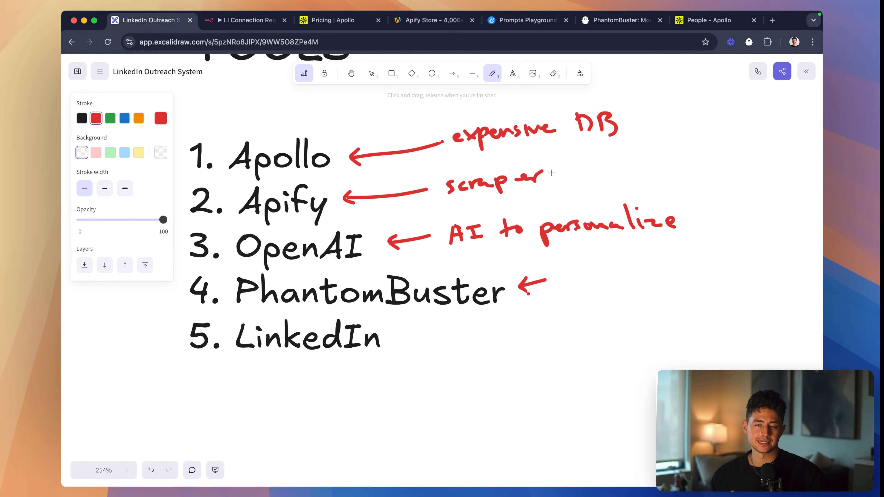
- Draw a red curly brace in front of the list numbers, grouping Apollo, Apify and OpenAI
{"action": "scroll", "coordinate": [551, 173], "scroll_direction": "left", "scroll_amount": 3}
{"action": "scroll", "coordinate": [551, 173], "scroll_direction": "up", "scroll_amount": 1}
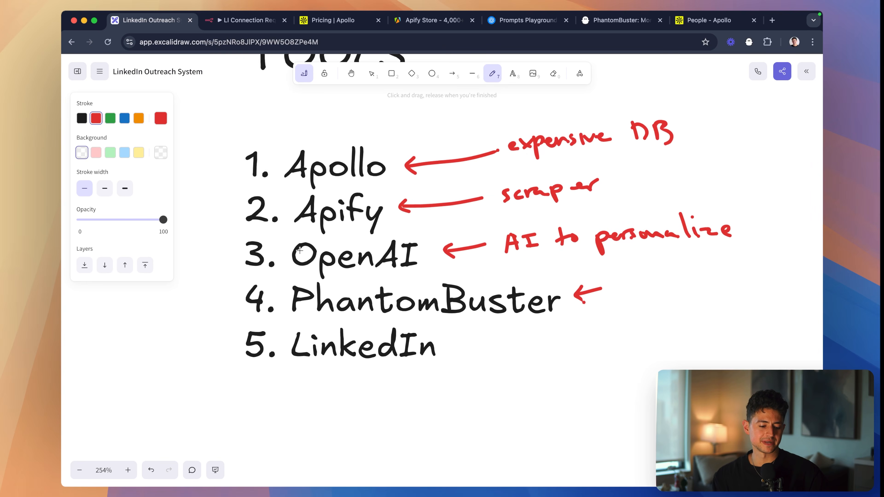
{"action": "mouse_move", "coordinate": [245, 159]}
{"action": "left_mouse_down"}
{"action": "mouse_move", "coordinate": [225, 192]}
{"action": "mouse_move", "coordinate": [244, 260]}
{"action": "left_mouse_up"}
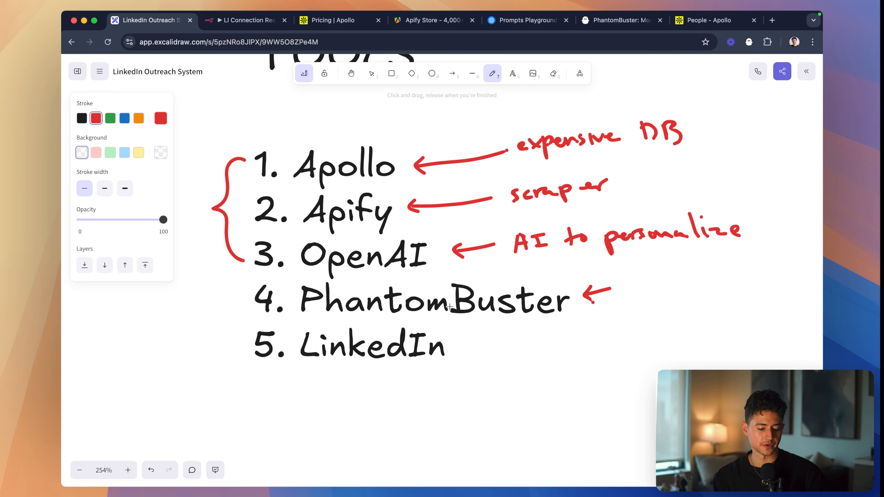
- Handwrite the red label "outreach" beside the arrow that points at PhantomBuster
{"action": "scroll", "coordinate": [449, 306], "scroll_direction": "right", "scroll_amount": 3}
{"action": "scroll", "coordinate": [449, 306], "scroll_direction": "down", "scroll_amount": 1}
{"action": "scroll", "coordinate": [467, 305], "scroll_direction": "right", "scroll_amount": 2}
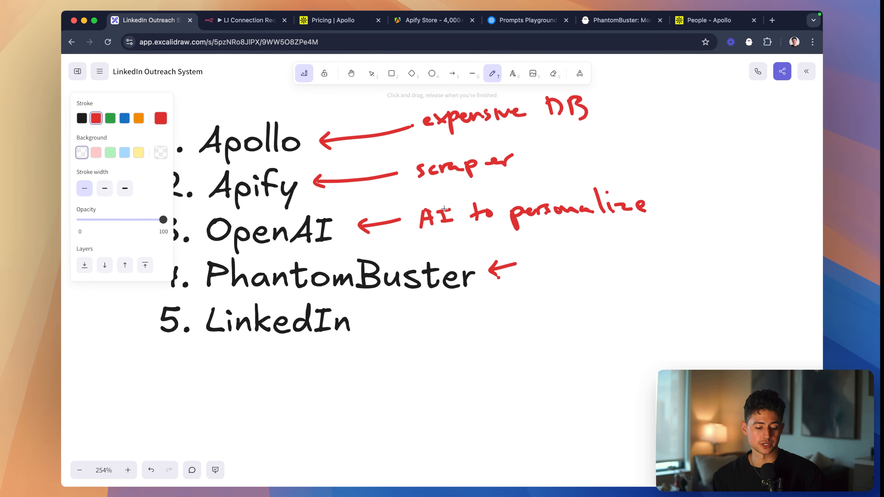
{"action": "scroll", "coordinate": [480, 242], "scroll_direction": "right", "scroll_amount": 1}
{"action": "left_click_drag", "start_coordinate": [513, 272], "coordinate": [614, 268]}
{"action": "scroll", "coordinate": [368, 283], "scroll_direction": "left", "scroll_amount": 3}
{"action": "scroll", "coordinate": [368, 283], "scroll_direction": "up", "scroll_amount": 2}
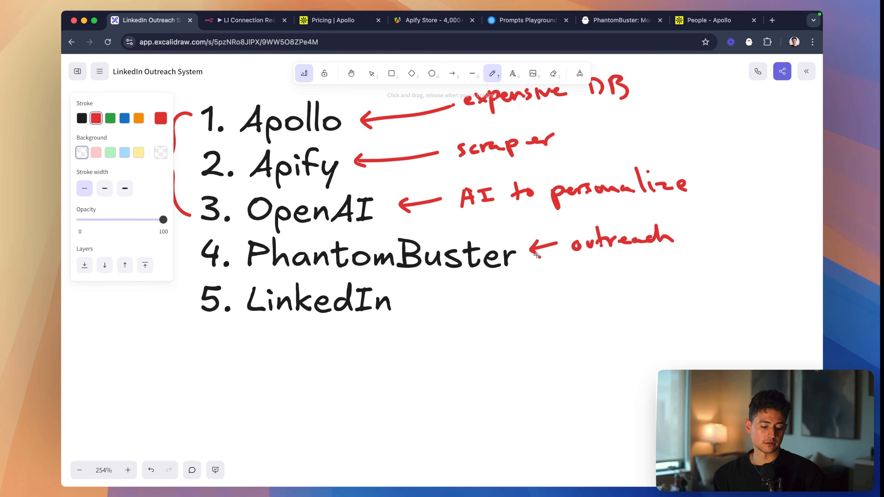
{"action": "scroll", "coordinate": [390, 292], "scroll_direction": "up", "scroll_amount": 2}
{"action": "scroll", "coordinate": [389, 293], "scroll_direction": "left", "scroll_amount": 1}
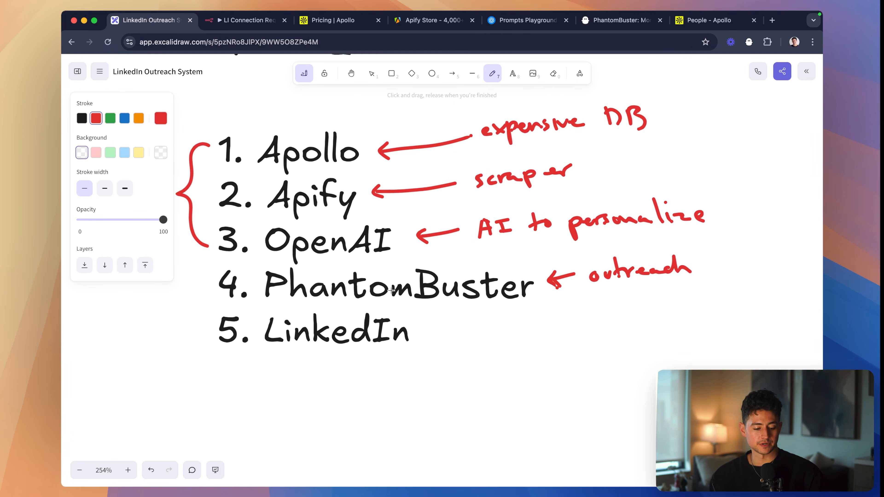
{"action": "scroll", "coordinate": [391, 290], "scroll_direction": "up", "scroll_amount": 3}
{"action": "scroll", "coordinate": [391, 290], "scroll_direction": "left", "scroll_amount": 1}
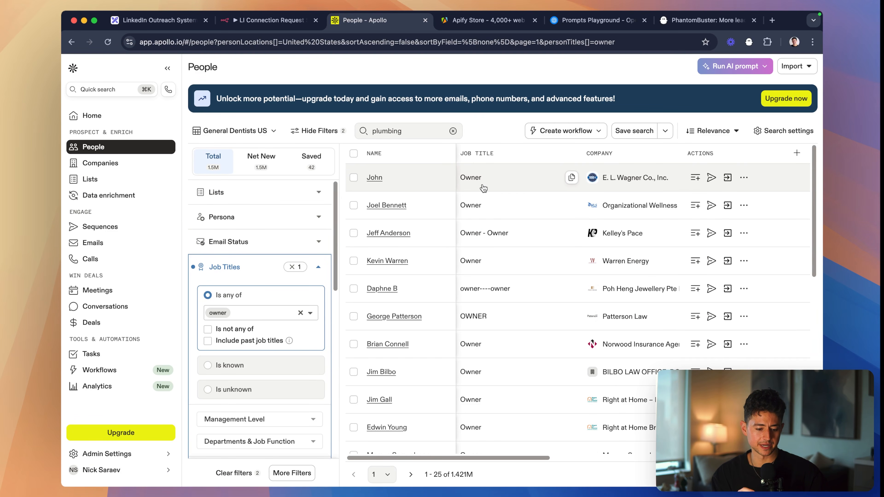
- Replace the people search keyword "plumbing" with "creative agency" and run the search in Apollo
{"action": "scroll", "coordinate": [483, 188], "scroll_direction": "down", "scroll_amount": 10}
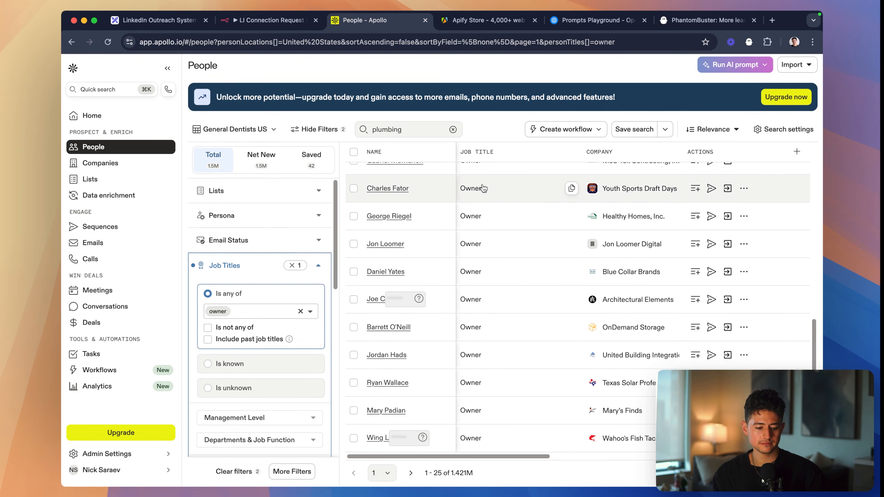
{"action": "left_click", "coordinate": [452, 130]}
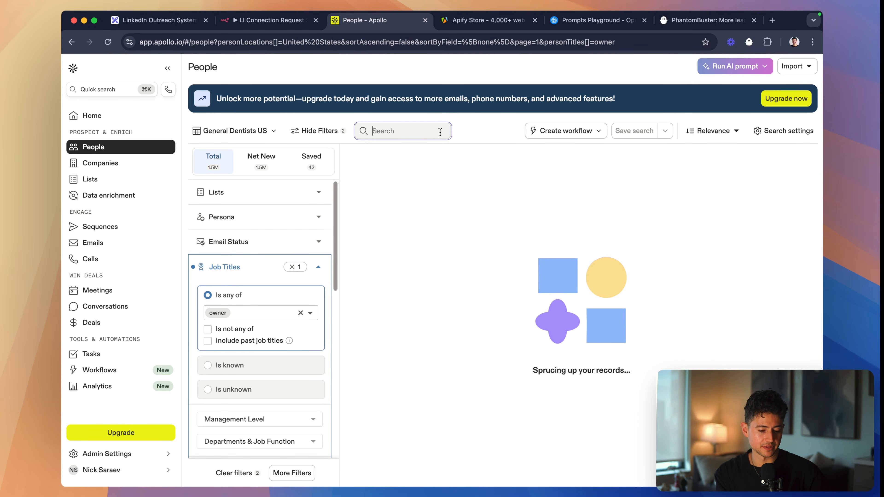
{"action": "type", "text": "creative agency"}
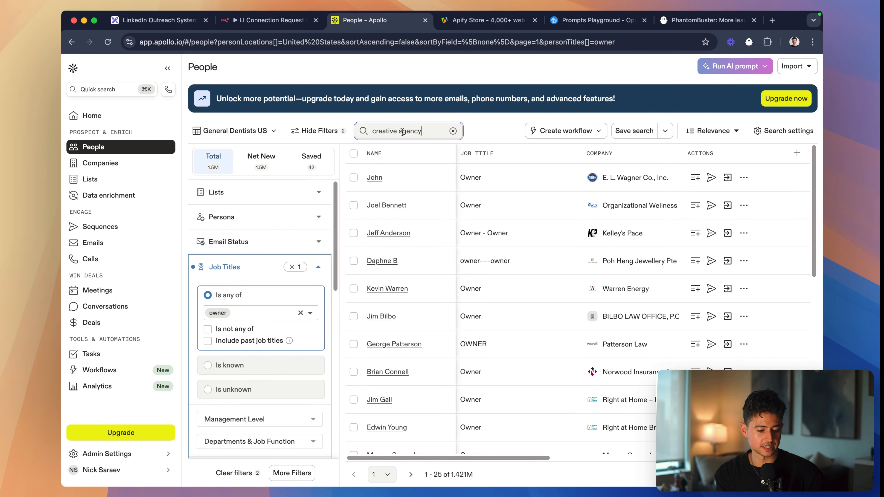
{"action": "key", "text": "Return"}
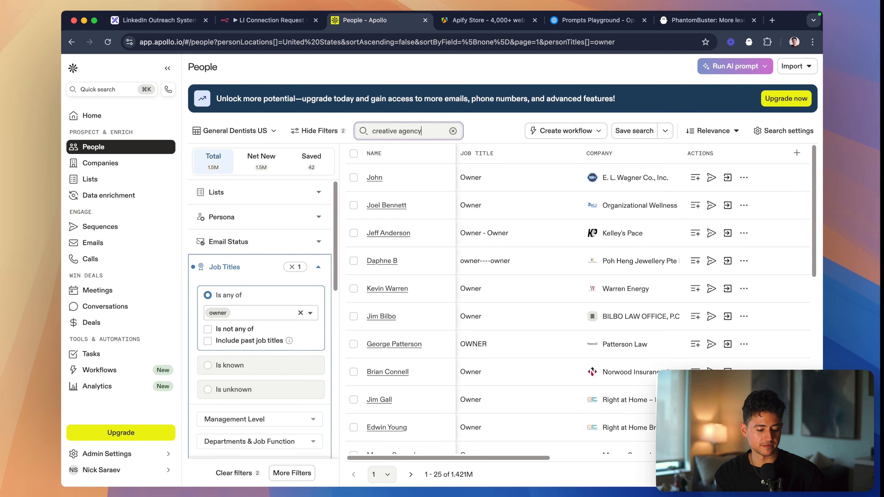
- Add "ceo", "founder" and "partner" to the included job titles in the people search filters
{"action": "left_click", "coordinate": [271, 311]}
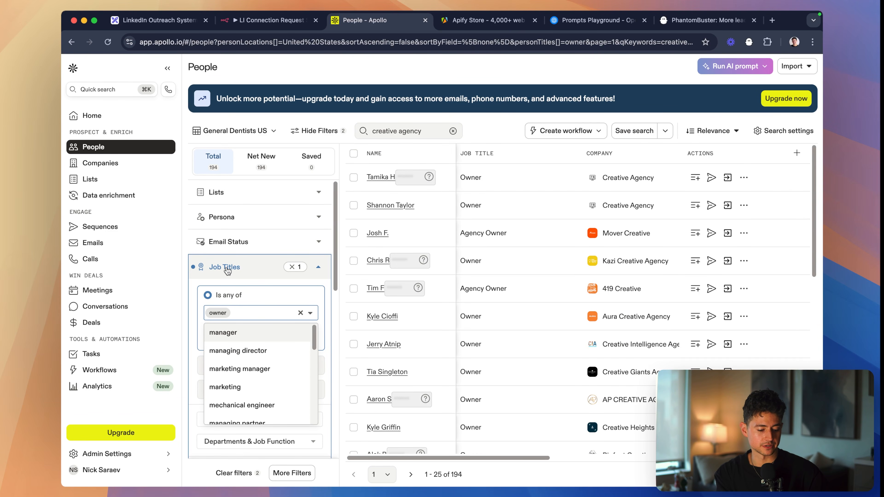
{"action": "type", "text": "ceo"}
{"action": "key", "text": "Return"}
{"action": "type", "text": "found"}
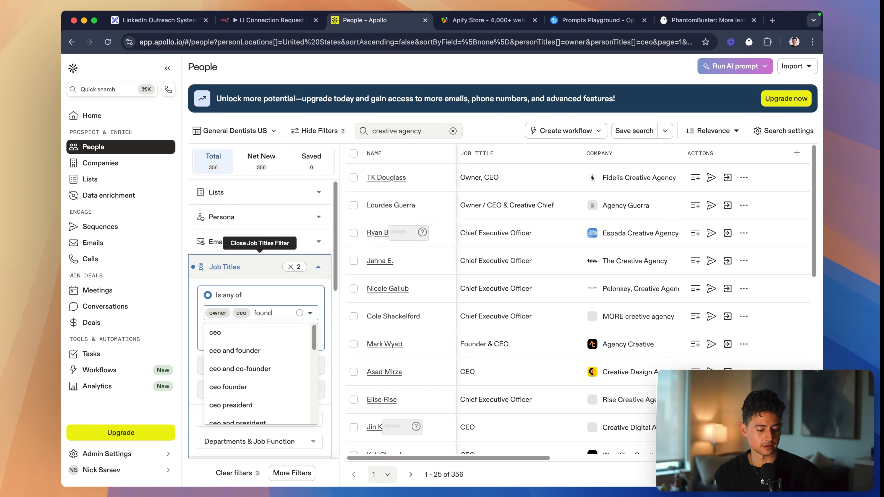
{"action": "type", "text": "er"}
{"action": "key", "text": "Return"}
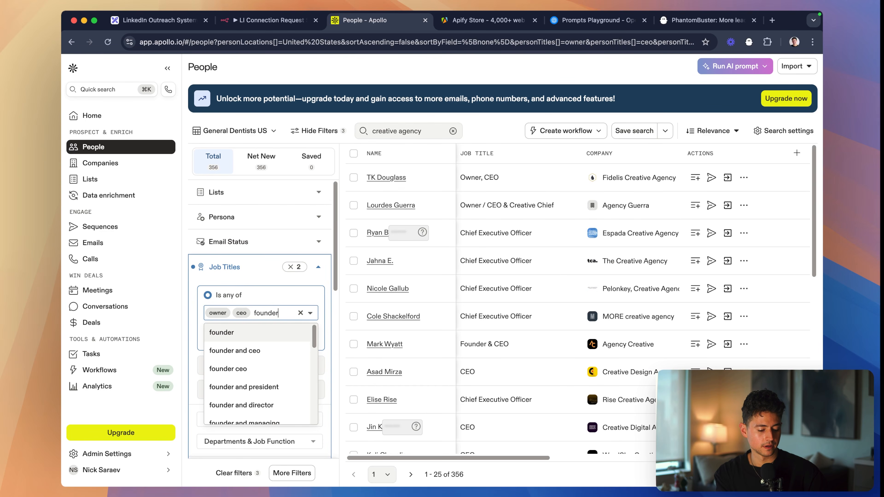
{"action": "type", "text": "partner"}
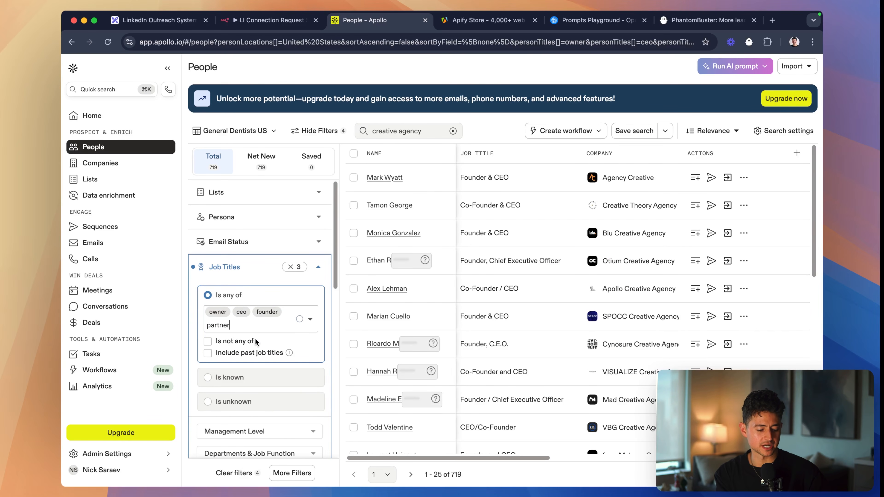
{"action": "left_click", "coordinate": [250, 348]}
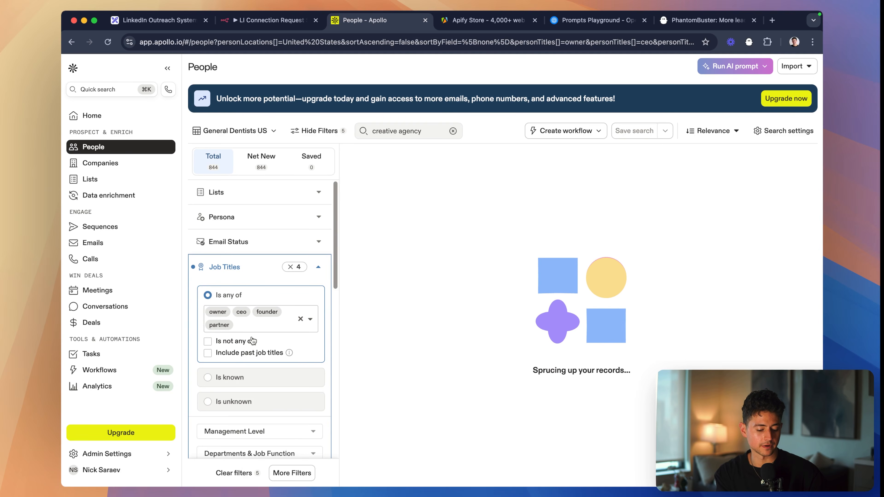
{"action": "left_click", "coordinate": [252, 327]}
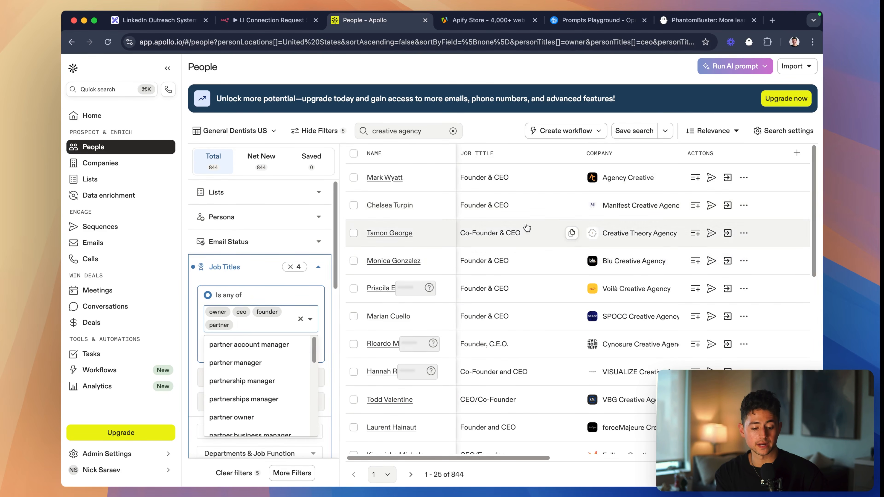
- Look over the remaining people search filters and select the full URL of the filtered search
{"action": "scroll", "coordinate": [277, 256], "scroll_direction": "down", "scroll_amount": 5}
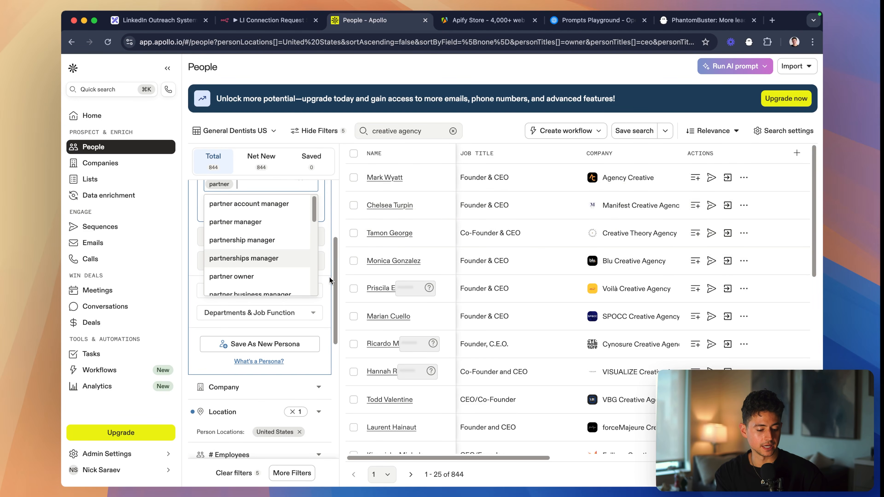
{"action": "scroll", "coordinate": [296, 287], "scroll_direction": "up", "scroll_amount": 4}
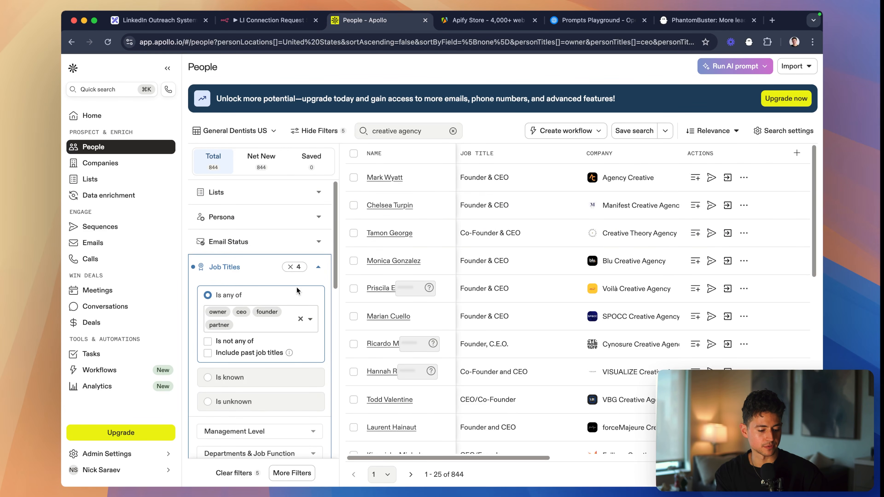
{"action": "scroll", "coordinate": [289, 278], "scroll_direction": "down", "scroll_amount": 4}
{"action": "scroll", "coordinate": [284, 274], "scroll_direction": "down", "scroll_amount": 5}
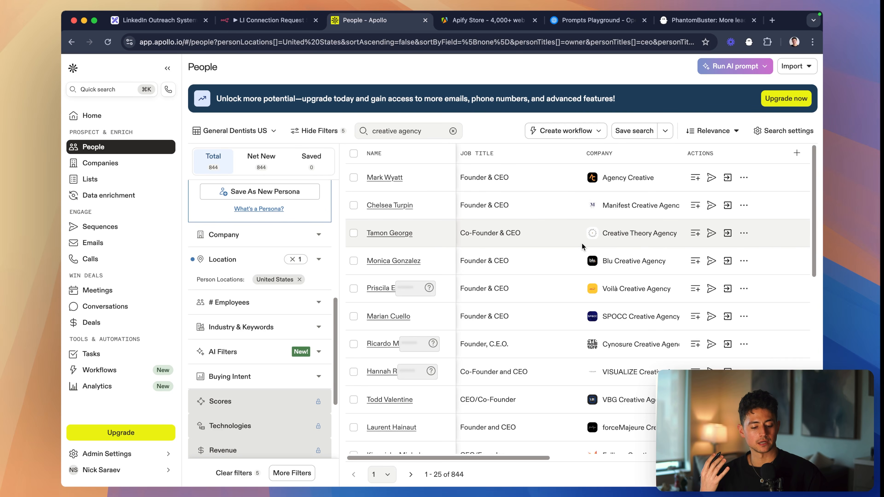
{"action": "left_click", "coordinate": [489, 43]}
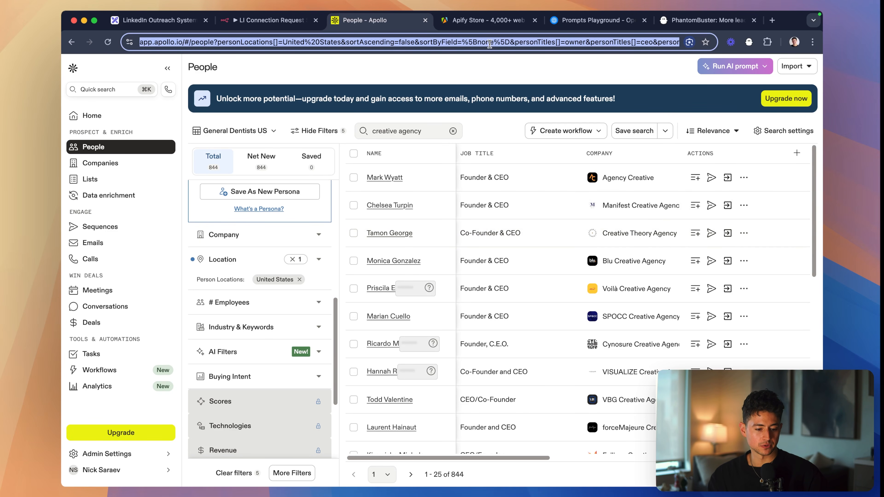
- Examine the people results across their company, phone number, location, industry and keyword columns
{"action": "scroll", "coordinate": [574, 204], "scroll_direction": "right", "scroll_amount": 3}
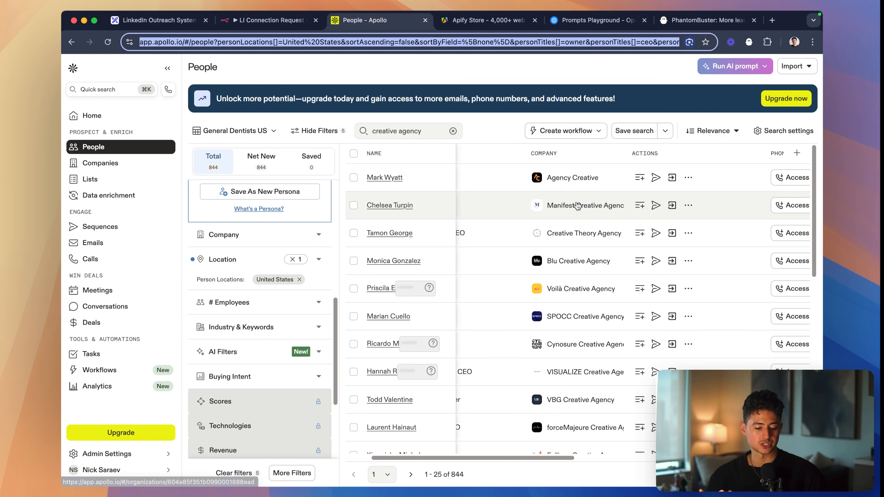
{"action": "scroll", "coordinate": [577, 206], "scroll_direction": "right", "scroll_amount": 10}
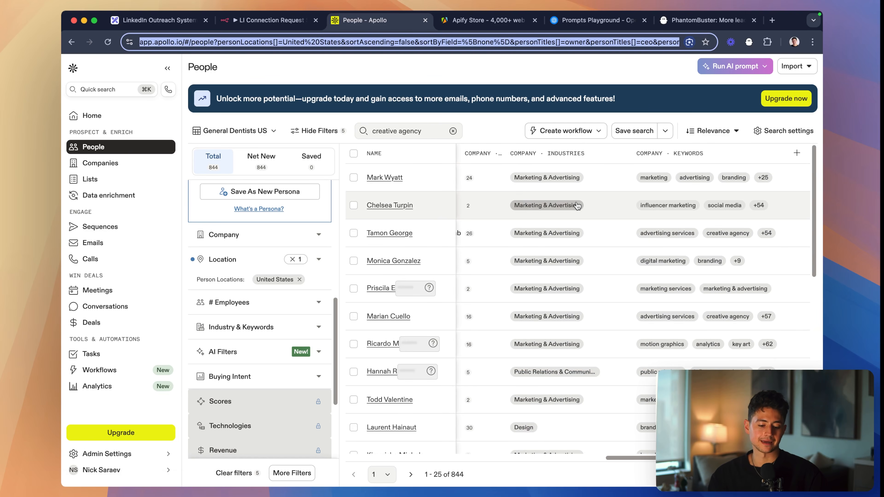
{"action": "scroll", "coordinate": [576, 206], "scroll_direction": "left", "scroll_amount": 8}
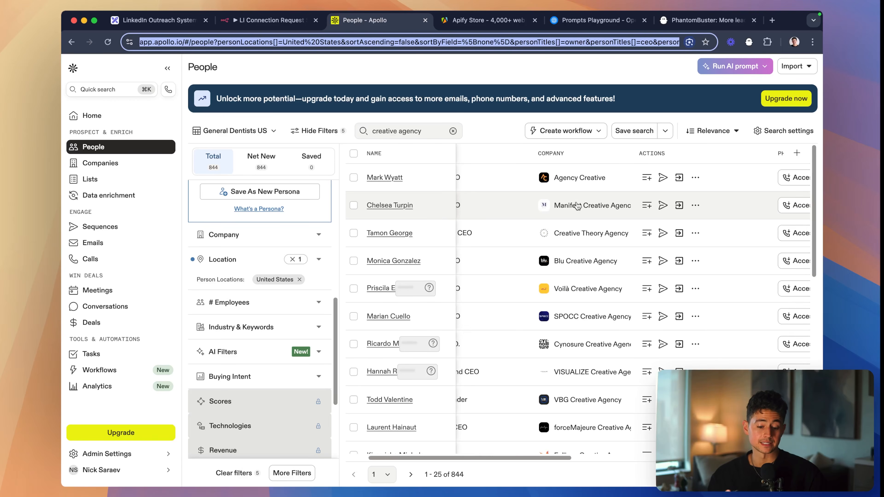
{"action": "scroll", "coordinate": [576, 204], "scroll_direction": "left", "scroll_amount": 3}
{"action": "scroll", "coordinate": [587, 221], "scroll_direction": "right", "scroll_amount": 6}
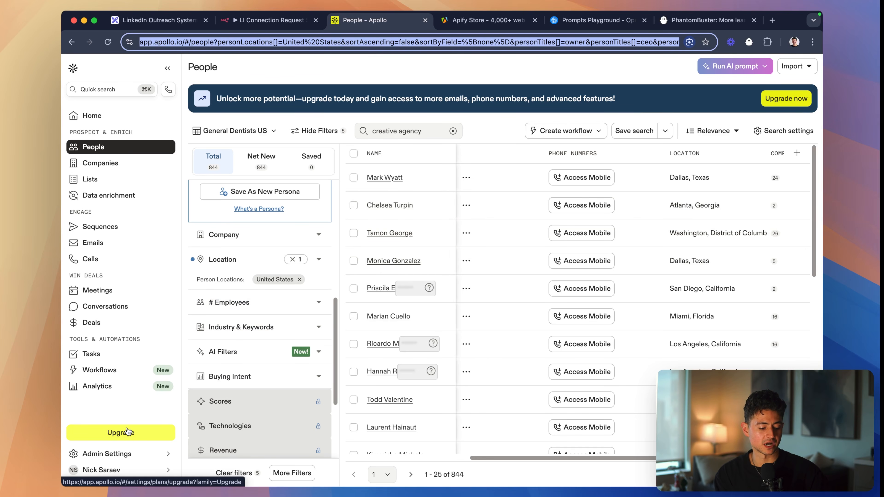
- Switch to the Apify Store and search its actors for "apollo"
{"action": "left_click", "coordinate": [477, 20]}
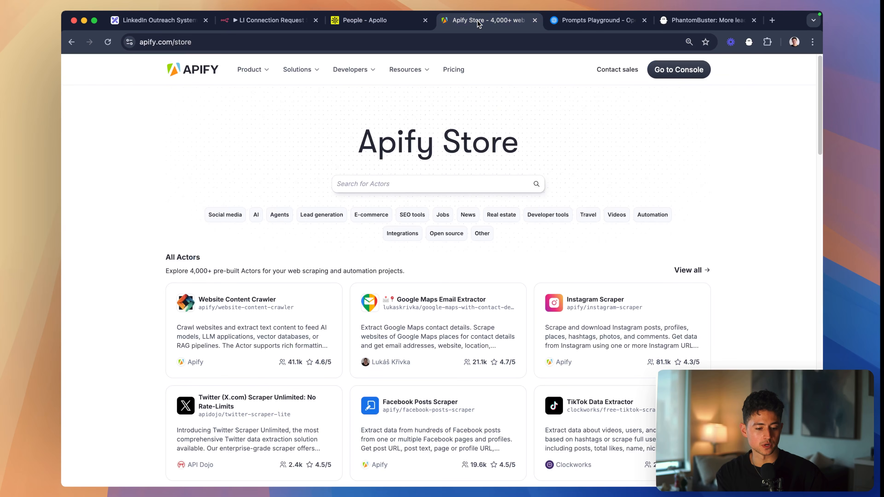
{"action": "scroll", "coordinate": [414, 228], "scroll_direction": "up", "scroll_amount": 5}
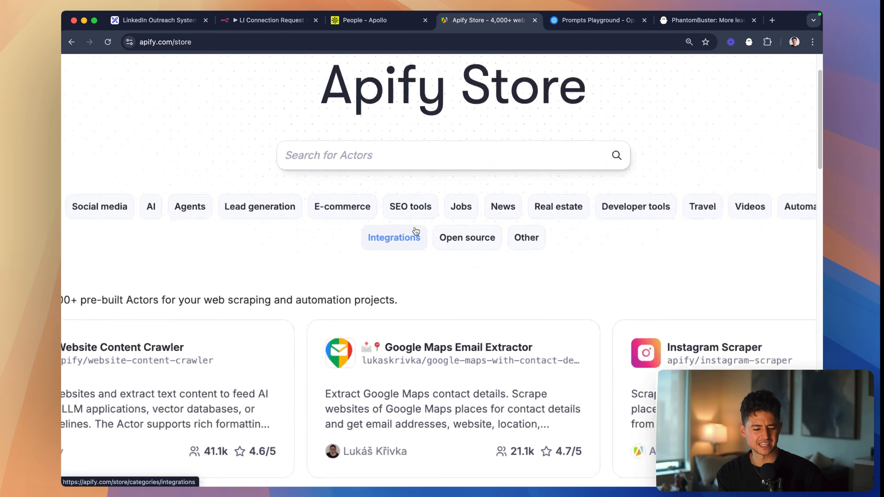
{"action": "scroll", "coordinate": [416, 230], "scroll_direction": "down", "scroll_amount": 10}
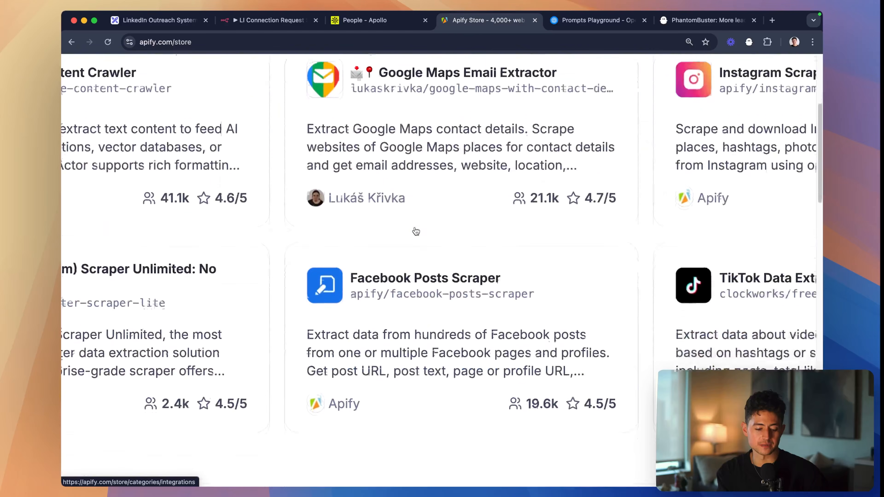
{"action": "scroll", "coordinate": [418, 231], "scroll_direction": "down", "scroll_amount": 5}
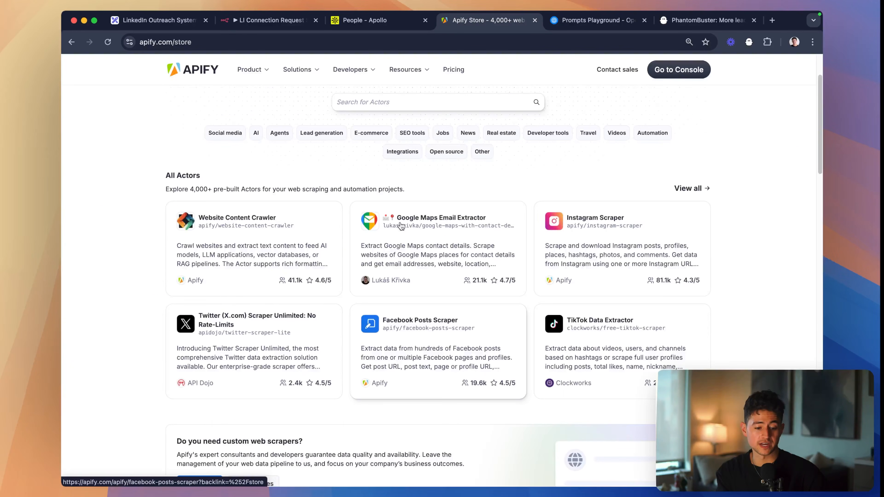
{"action": "left_click", "coordinate": [414, 101]}
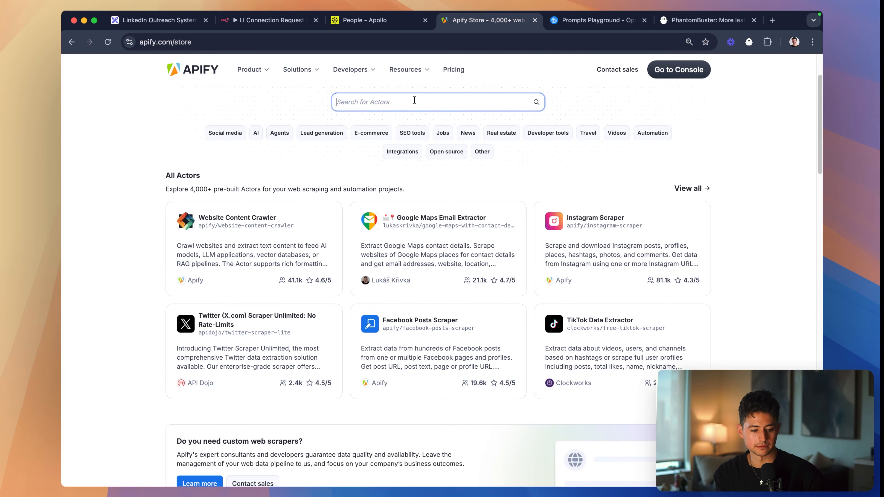
{"action": "type", "text": "apollo"}
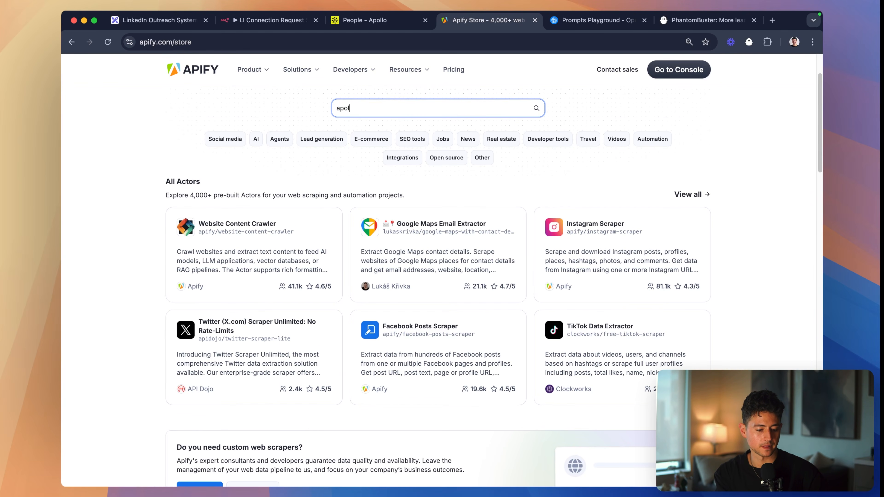
{"action": "key", "text": "Return"}
{"action": "key", "text": "super+equal"}
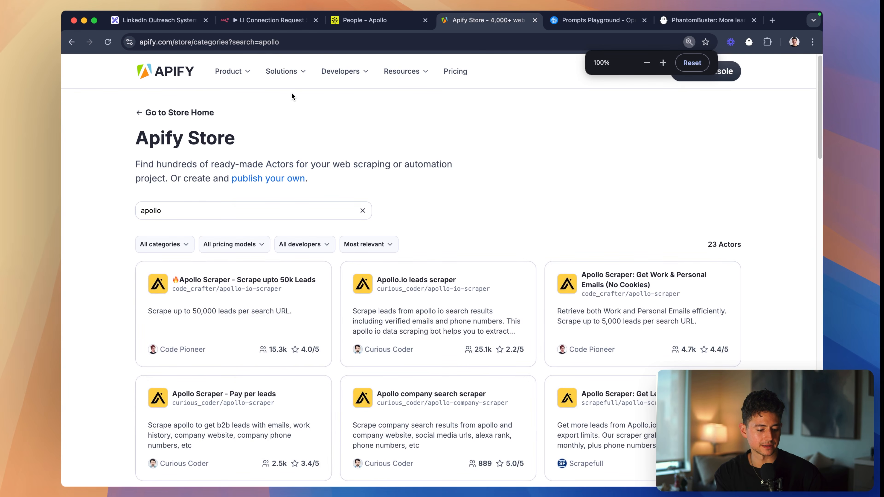
- Open the "Apollo Scraper - Scrape upto 50k Leads" actor in the Apify console and replace its search URL with the copied Apollo people search URL
{"action": "left_click", "coordinate": [261, 295]}
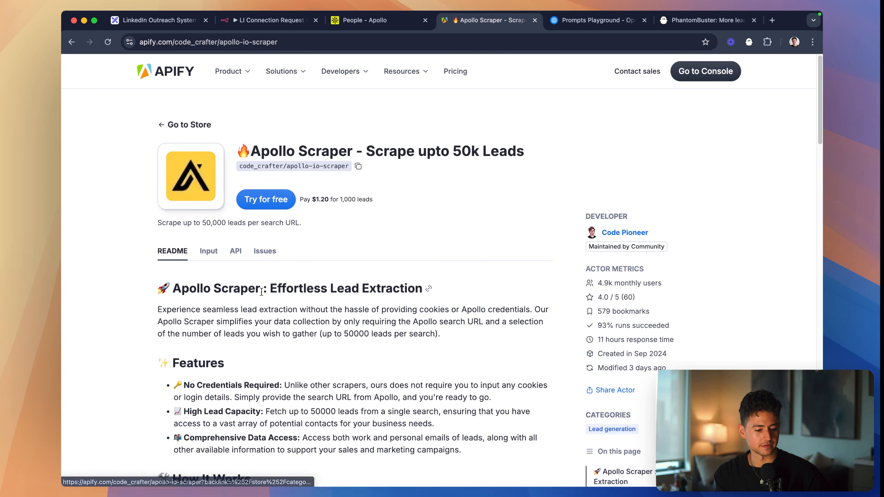
{"action": "left_click", "coordinate": [257, 204]}
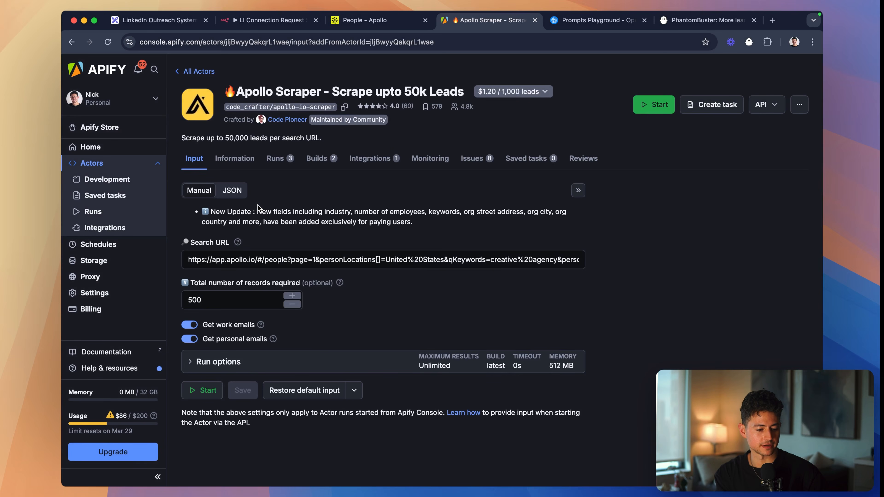
{"action": "triple_click", "coordinate": [367, 260]}
{"action": "key", "text": "super+v"}
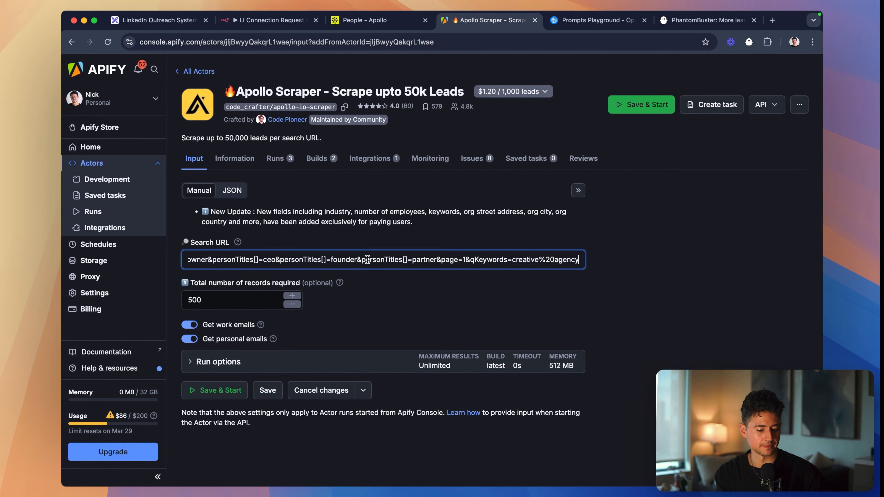
{"action": "key", "text": "super+a"}
{"action": "key", "text": "Left"}
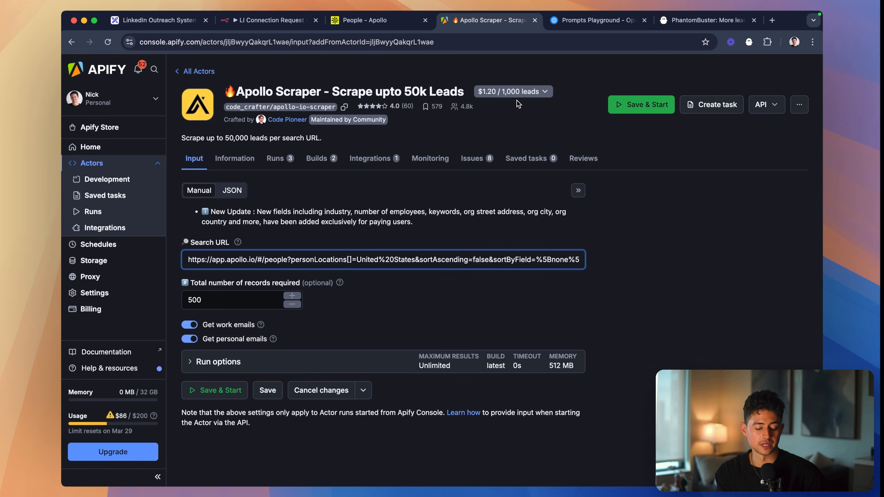
- Review the Apollo Scraper's pricing, record count and email options, and save and start the run
{"action": "scroll", "coordinate": [516, 100], "scroll_direction": "up", "scroll_amount": 5}
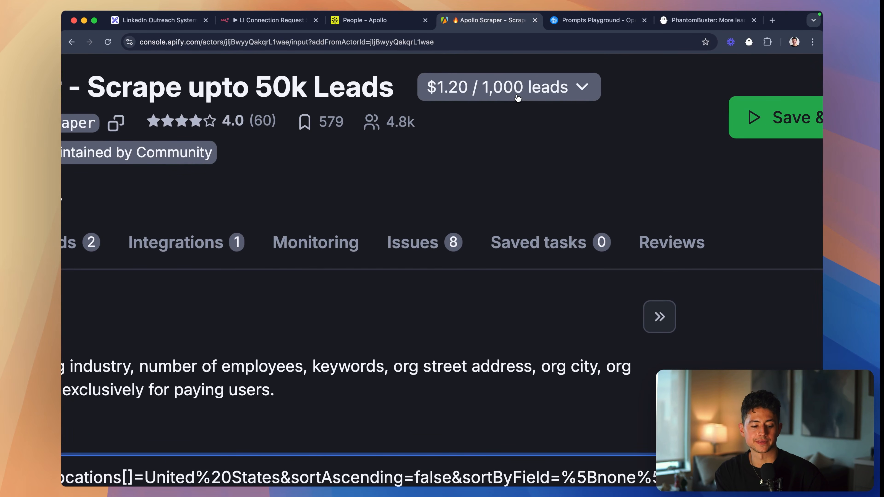
{"action": "scroll", "coordinate": [517, 98], "scroll_direction": "down", "scroll_amount": 5}
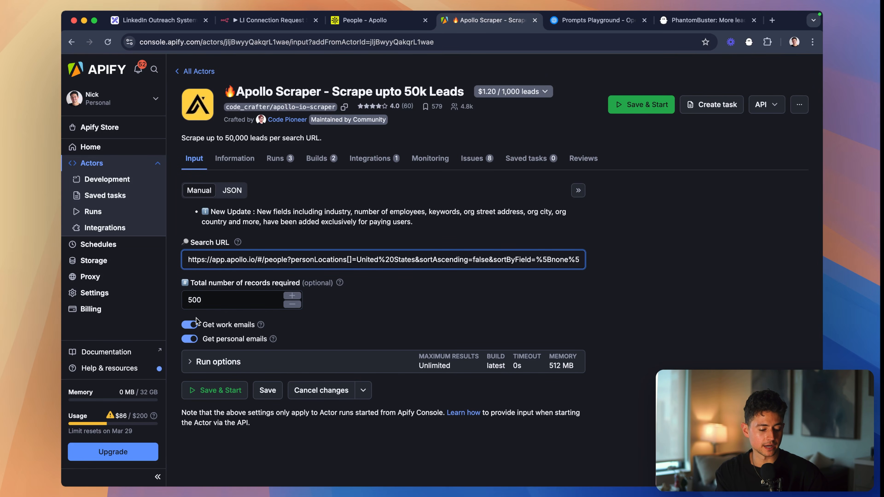
{"action": "scroll", "coordinate": [197, 318], "scroll_direction": "up", "scroll_amount": 5}
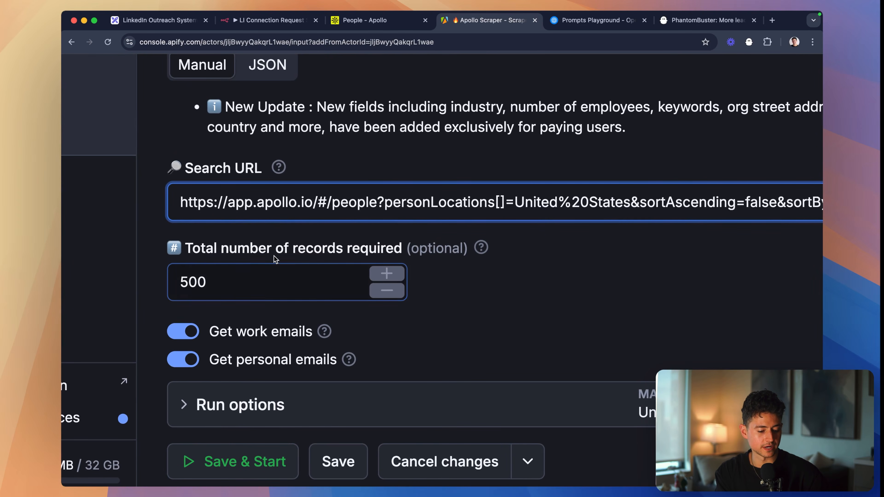
{"action": "scroll", "coordinate": [294, 298], "scroll_direction": "down", "scroll_amount": 2}
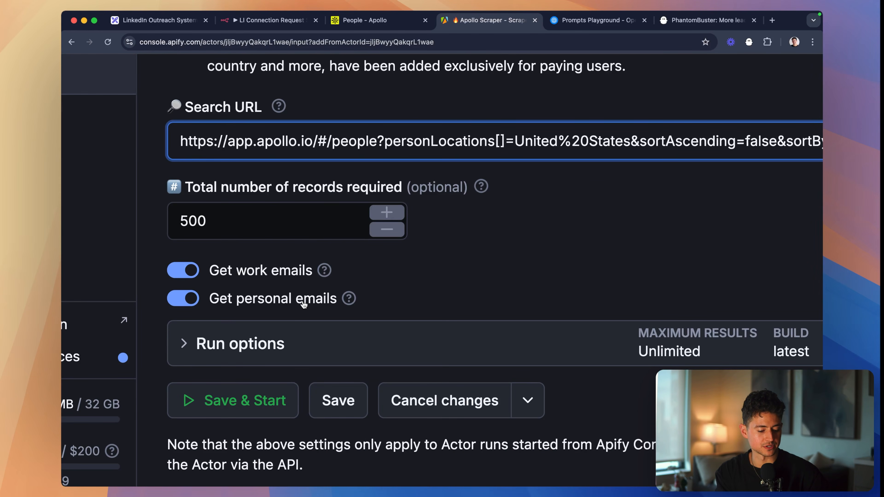
{"action": "scroll", "coordinate": [303, 304], "scroll_direction": "down", "scroll_amount": 5}
{"action": "left_click", "coordinate": [204, 390]}
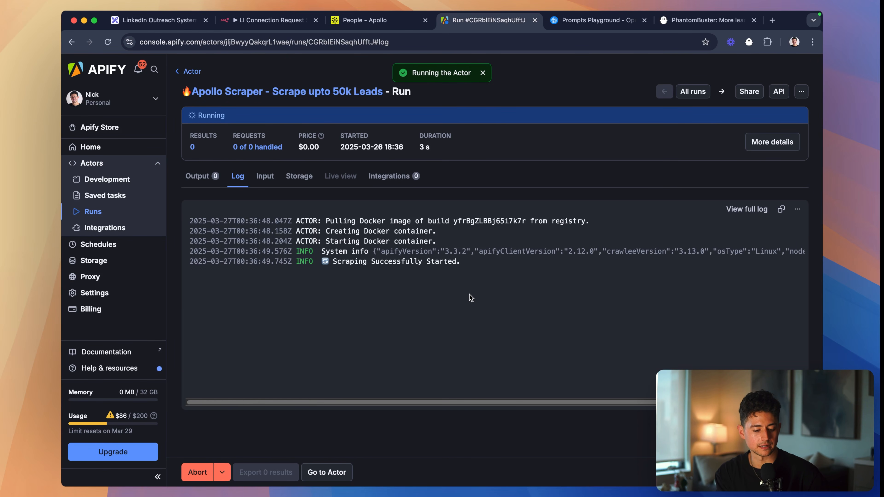
- Open the scraper run's output and examine the scraped leads across their email, LinkedIn, industry and organization columns
{"action": "left_click", "coordinate": [289, 21]}
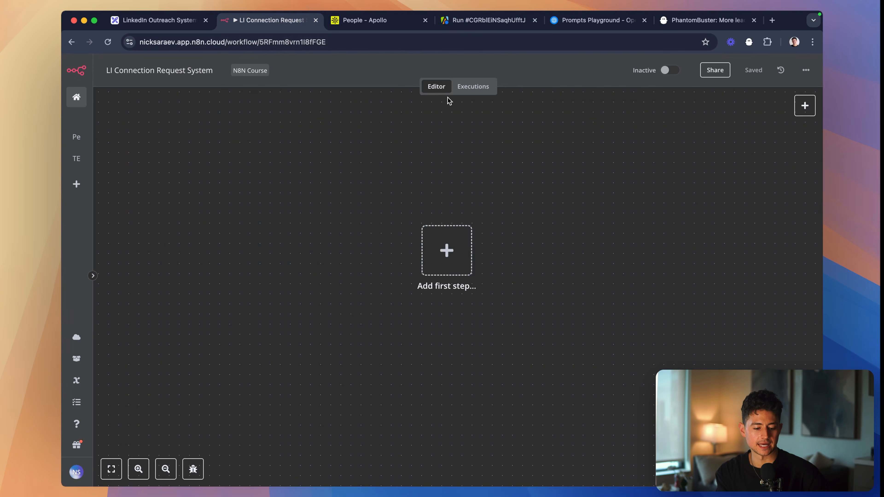
{"action": "left_click", "coordinate": [490, 25]}
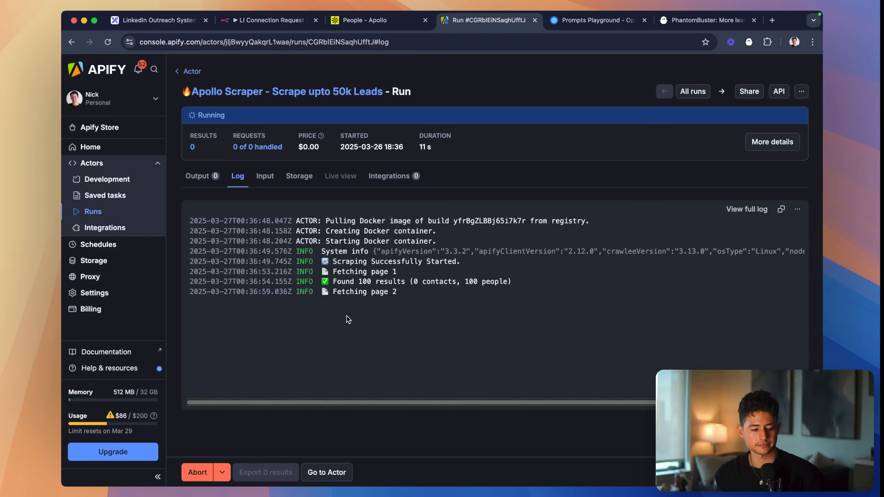
{"action": "left_click", "coordinate": [197, 176]}
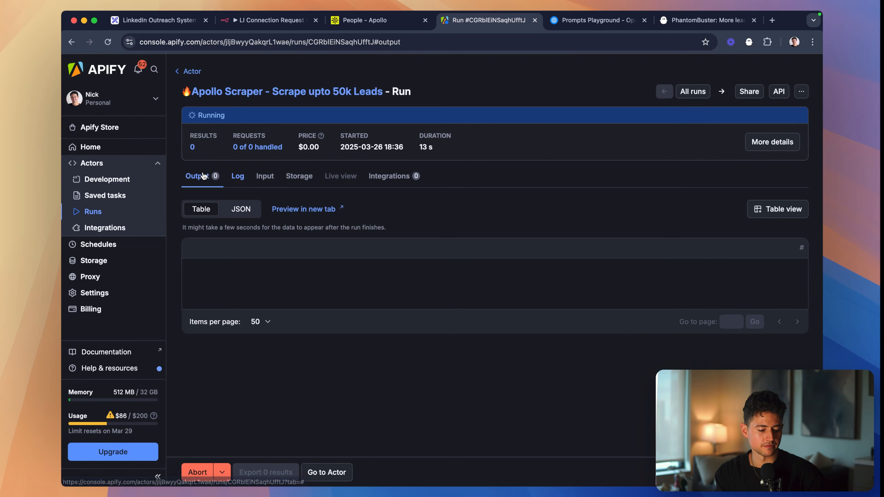
{"action": "scroll", "coordinate": [494, 322], "scroll_direction": "down", "scroll_amount": 2}
{"action": "scroll", "coordinate": [493, 322], "scroll_direction": "down", "scroll_amount": 2}
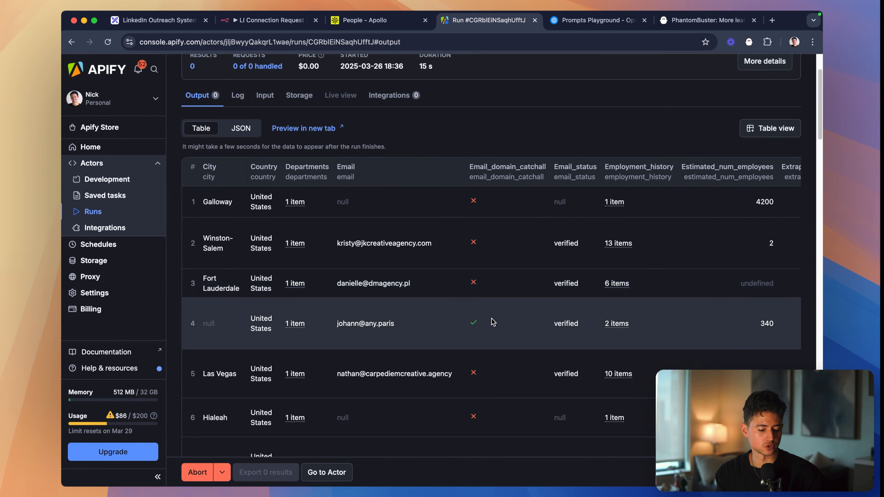
{"action": "scroll", "coordinate": [492, 321], "scroll_direction": "right", "scroll_amount": 10}
{"action": "scroll", "coordinate": [491, 319], "scroll_direction": "down", "scroll_amount": 20}
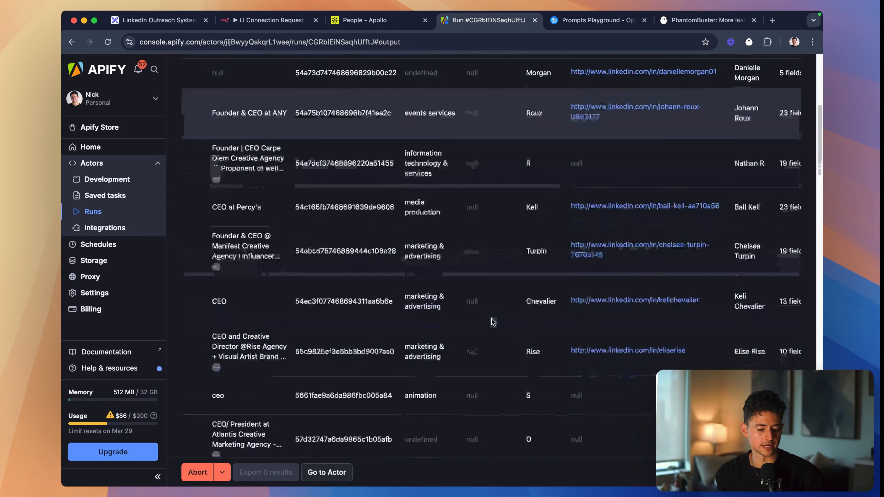
{"action": "scroll", "coordinate": [494, 322], "scroll_direction": "right", "scroll_amount": 5}
{"action": "scroll", "coordinate": [494, 322], "scroll_direction": "right", "scroll_amount": 15}
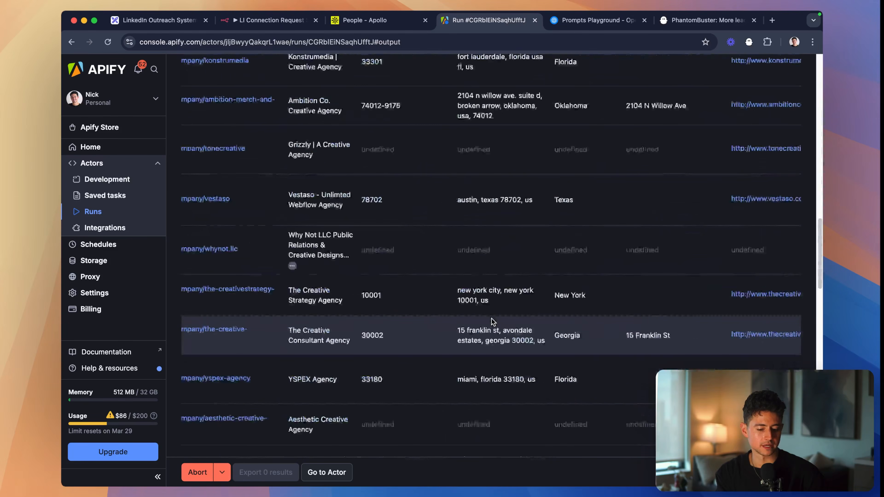
{"action": "scroll", "coordinate": [492, 320], "scroll_direction": "down", "scroll_amount": 2}
{"action": "scroll", "coordinate": [492, 318], "scroll_direction": "right", "scroll_amount": 20}
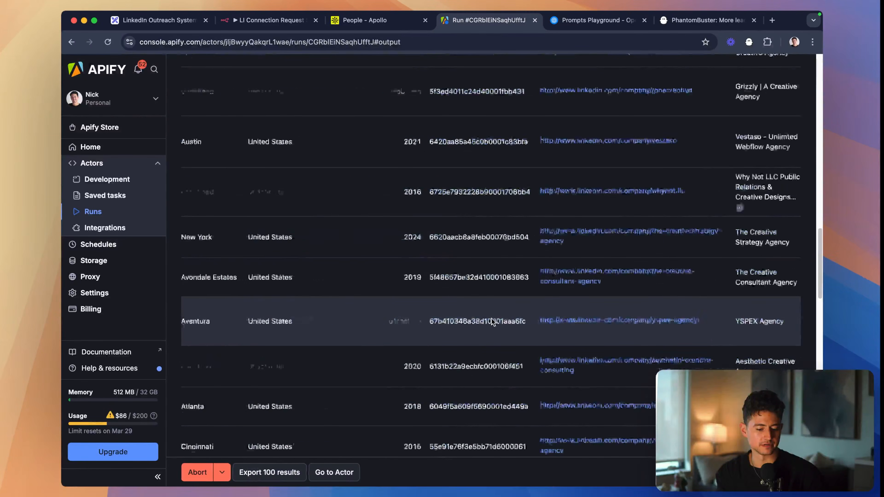
{"action": "scroll", "coordinate": [491, 322], "scroll_direction": "up", "scroll_amount": 15}
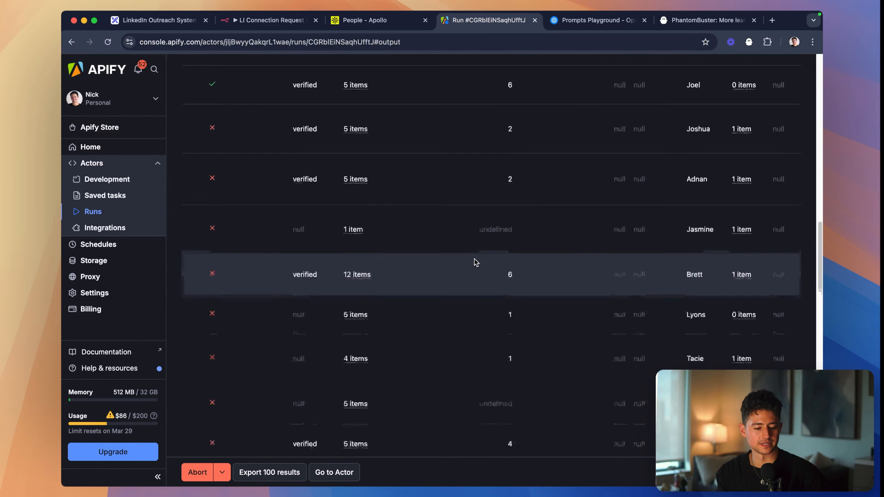
{"action": "scroll", "coordinate": [418, 270], "scroll_direction": "left", "scroll_amount": 20}
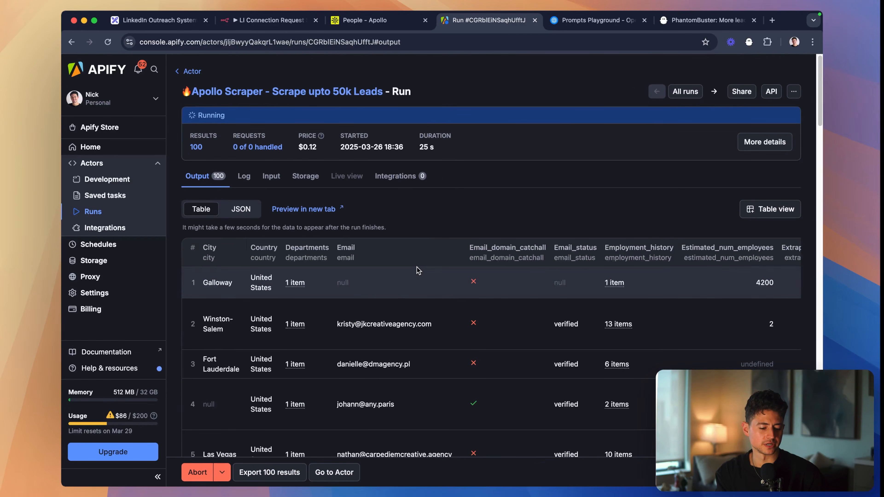
- Export the scraper run's results and download them with all fields as a CSV file
{"action": "left_click", "coordinate": [401, 18]}
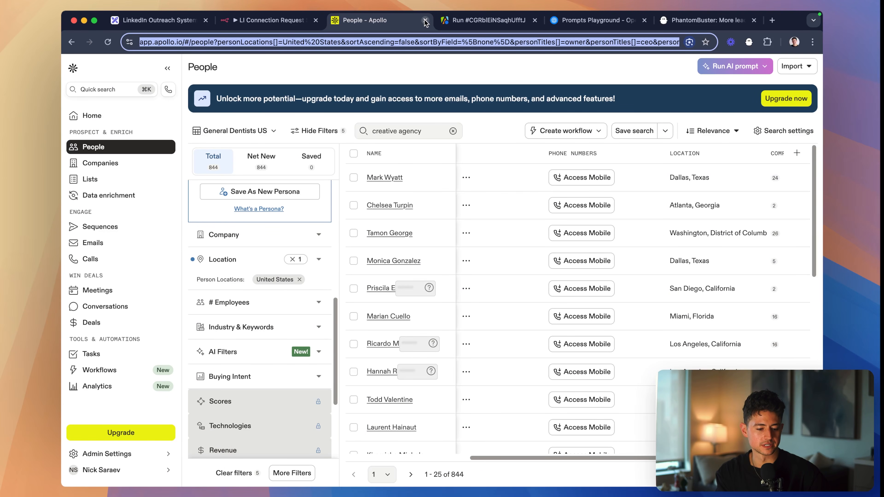
{"action": "left_click", "coordinate": [445, 22]}
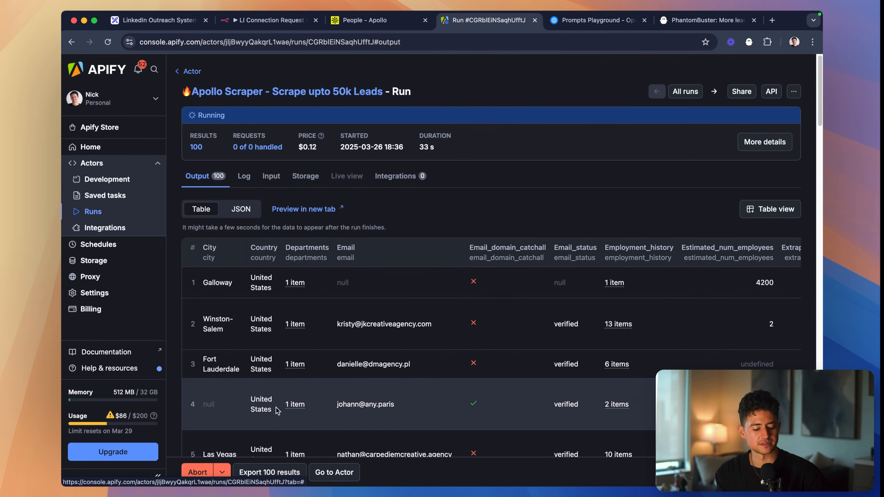
{"action": "left_click", "coordinate": [285, 473]}
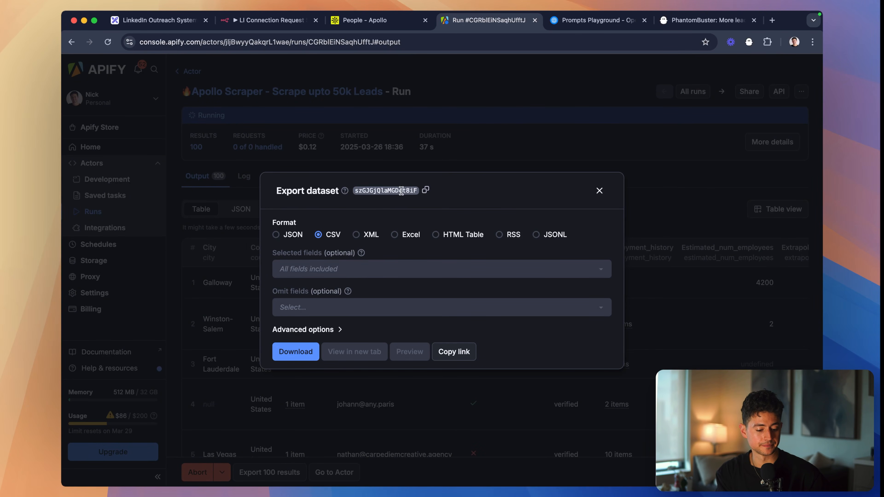
{"action": "left_click", "coordinate": [295, 353]}
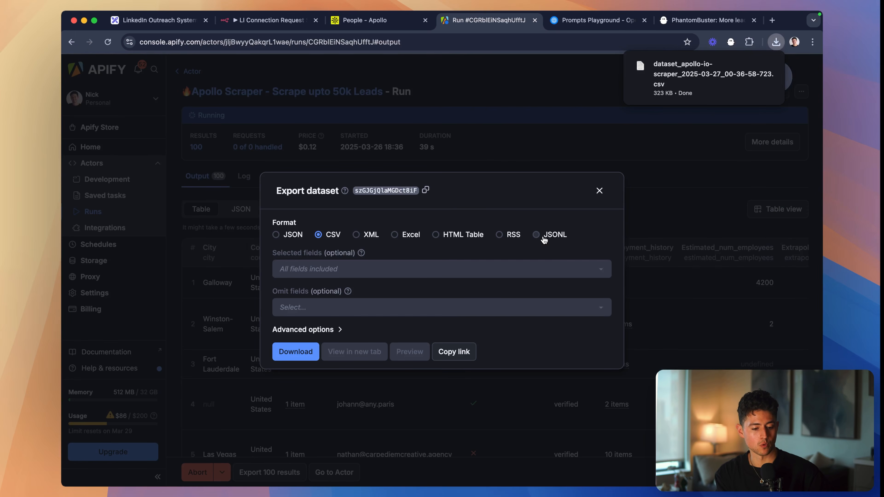
- Create a new Google Sheets spreadsheet in a new browser tab and move that tab beside the Apify run
{"action": "left_click", "coordinate": [611, 43]}
{"action": "key", "text": "super+t"}
{"action": "type", "text": "sheets.new"}
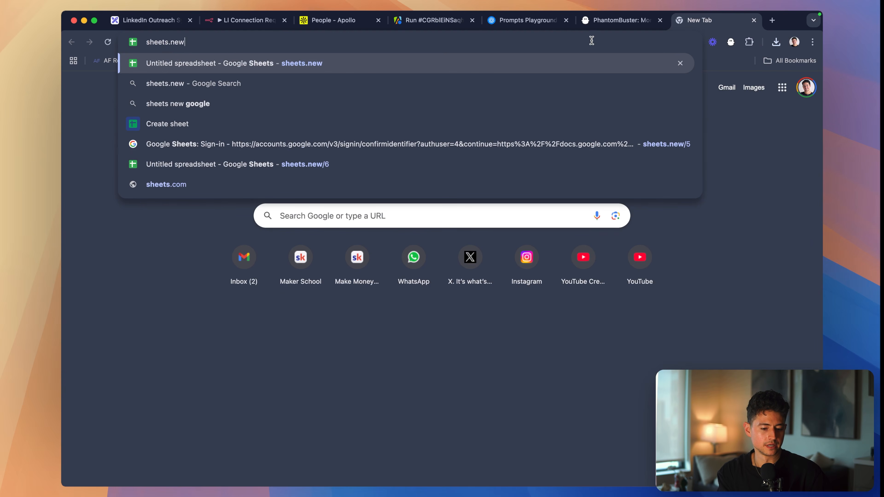
{"action": "key", "text": "Return"}
{"action": "left_click_drag", "start_coordinate": [713, 20], "coordinate": [524, 20]}
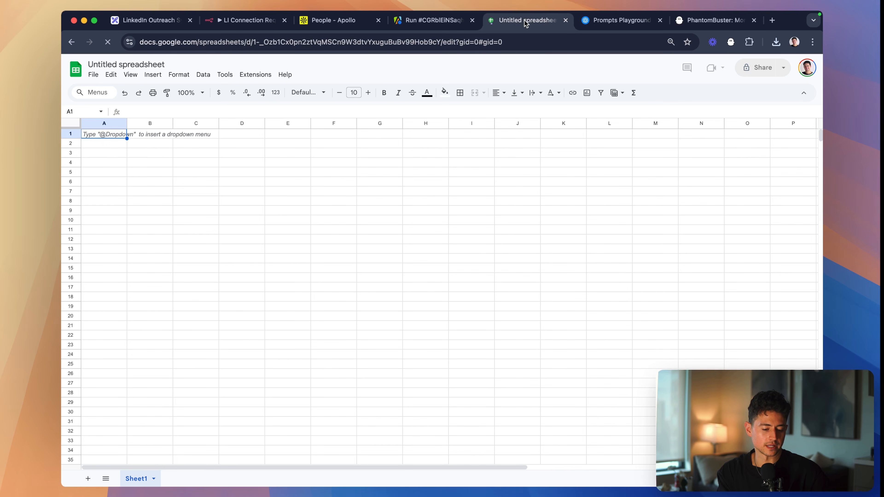
- Rename the new spreadsheet as "Example for LI Build"
{"action": "left_click", "coordinate": [125, 64]}
{"action": "type", "text": "Example for L"}
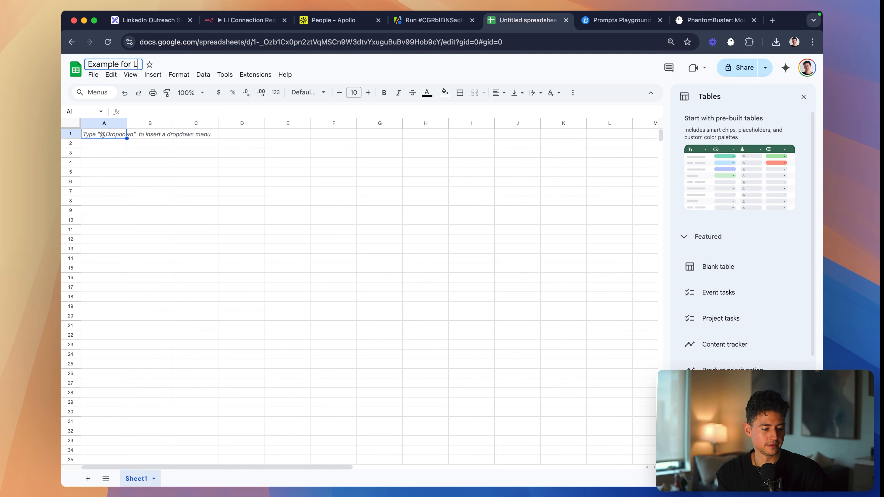
{"action": "type", "text": "I Build"}
{"action": "key", "text": "Return"}
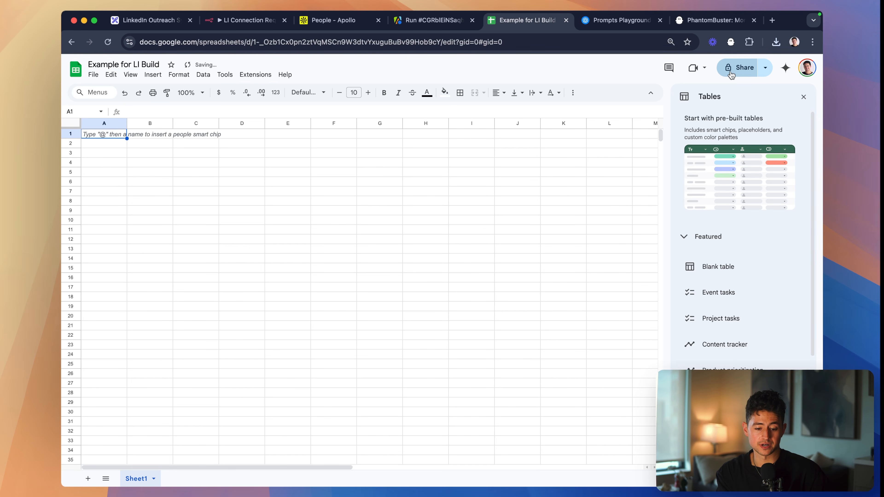
- Set the spreadsheet's general sharing access to anyone with the link
{"action": "left_click", "coordinate": [740, 67]}
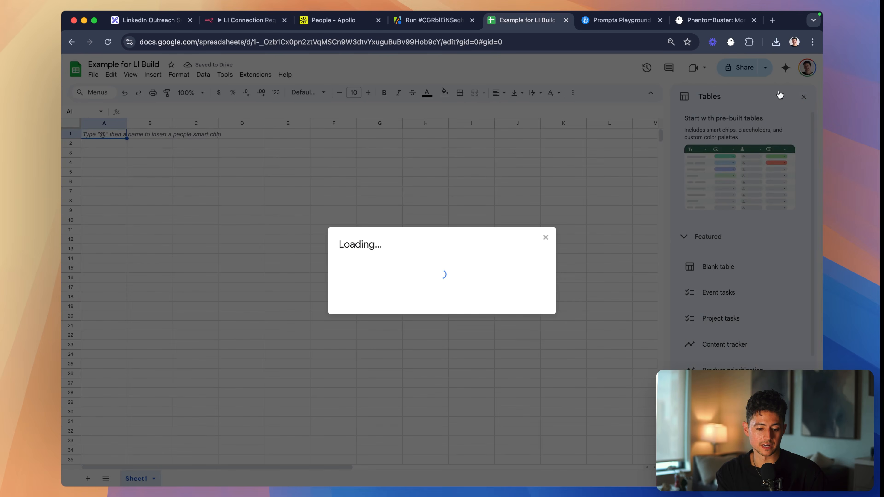
{"action": "left_click", "coordinate": [374, 308]}
{"action": "left_click", "coordinate": [409, 350]}
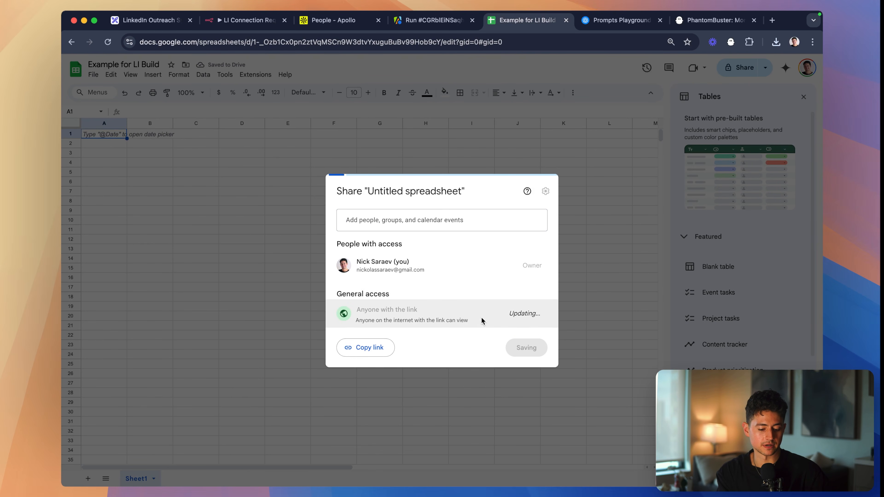
- Give anyone with the link the Editor role, copy the spreadsheet's sharing link and finish sharing
{"action": "left_click", "coordinate": [518, 313]}
{"action": "left_click", "coordinate": [508, 383]}
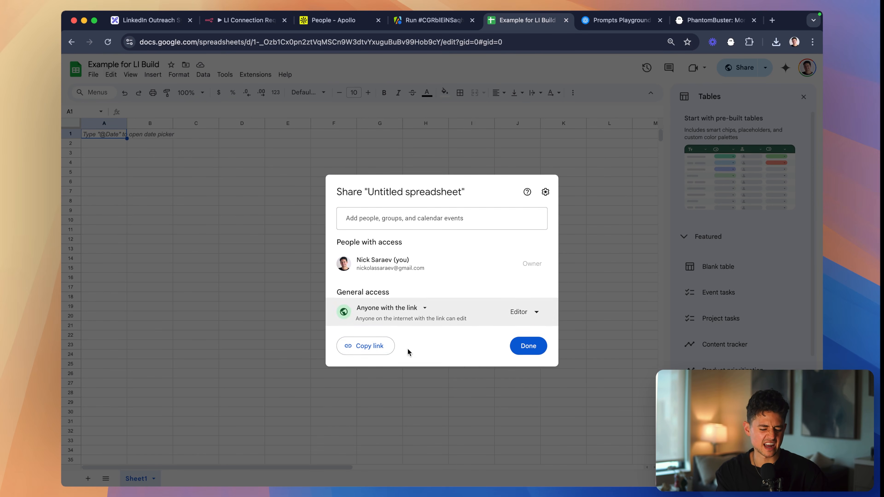
{"action": "left_click", "coordinate": [372, 347]}
{"action": "left_click", "coordinate": [526, 348]}
- Import the downloaded dataset_apollo-io-scraper CSV file into the current sheet
{"action": "left_click", "coordinate": [93, 74]}
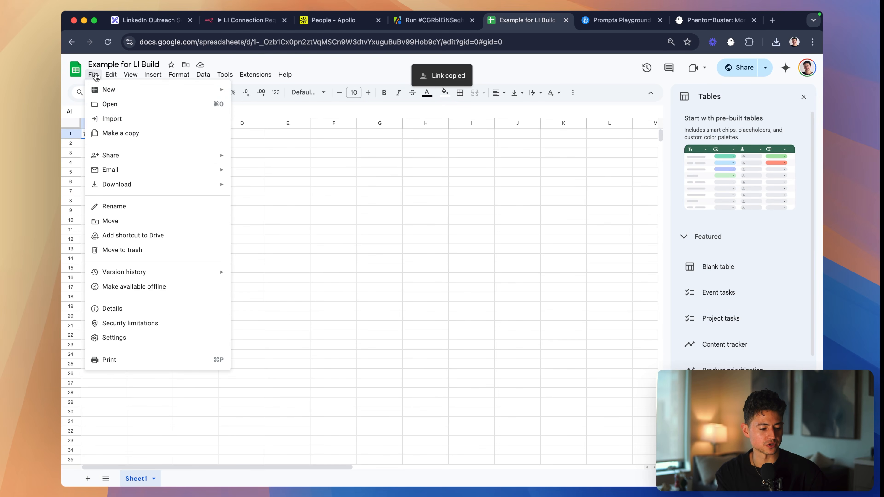
{"action": "left_click", "coordinate": [112, 118]}
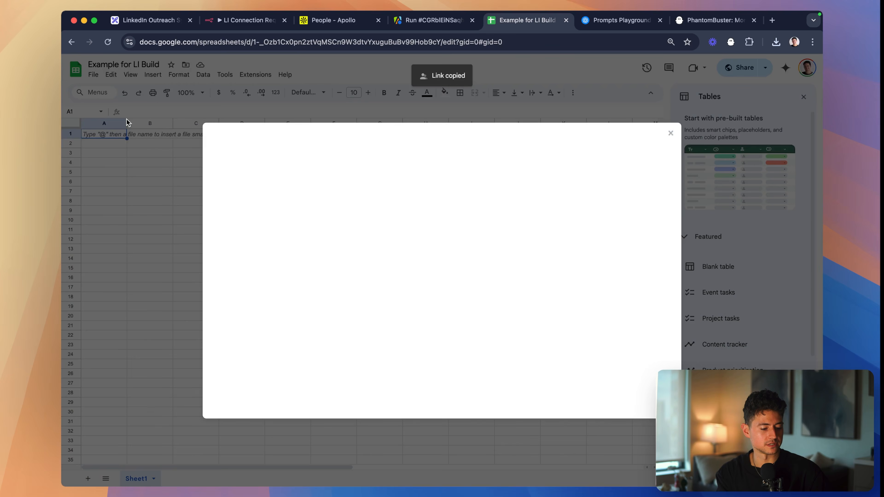
{"action": "left_click", "coordinate": [363, 168]}
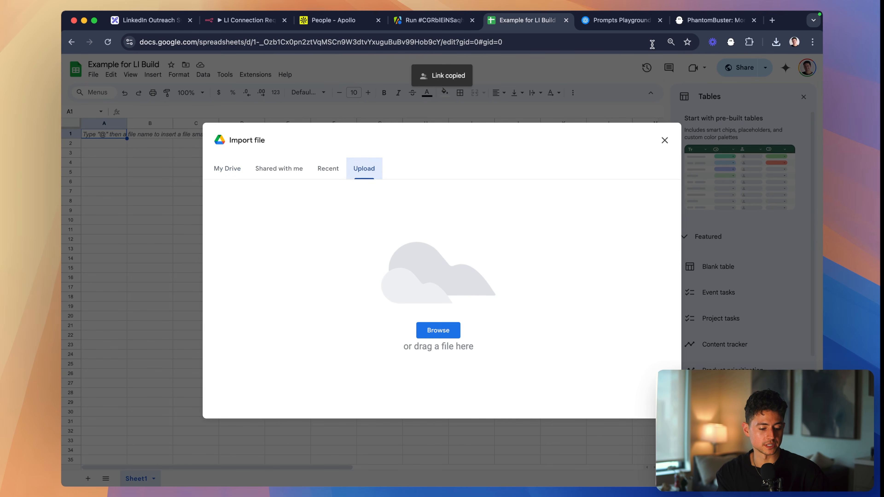
{"action": "left_click", "coordinate": [776, 42]}
{"action": "left_click_drag", "start_coordinate": [654, 87], "coordinate": [499, 231]}
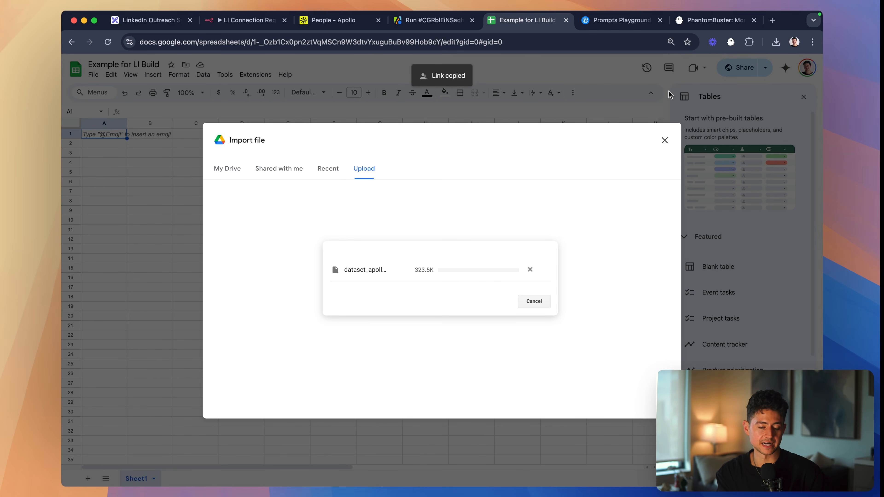
{"action": "left_click", "coordinate": [412, 282]}
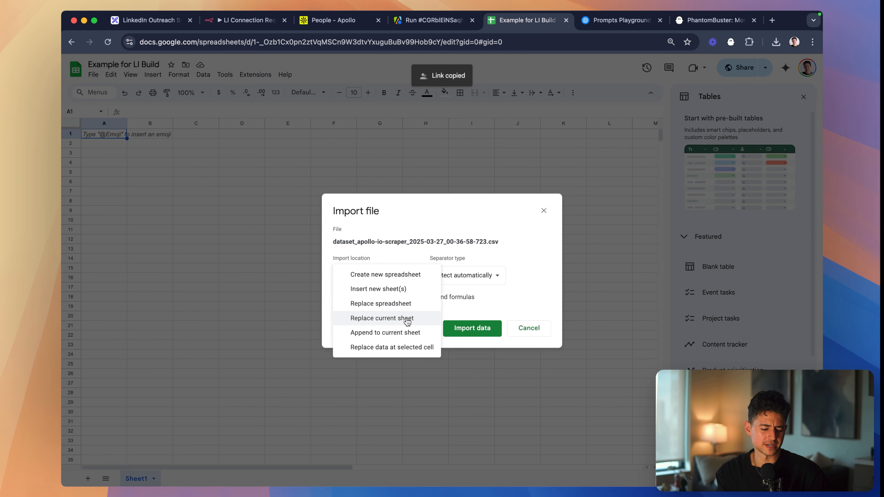
{"action": "left_click", "coordinate": [413, 332]}
{"action": "left_click", "coordinate": [457, 329]}
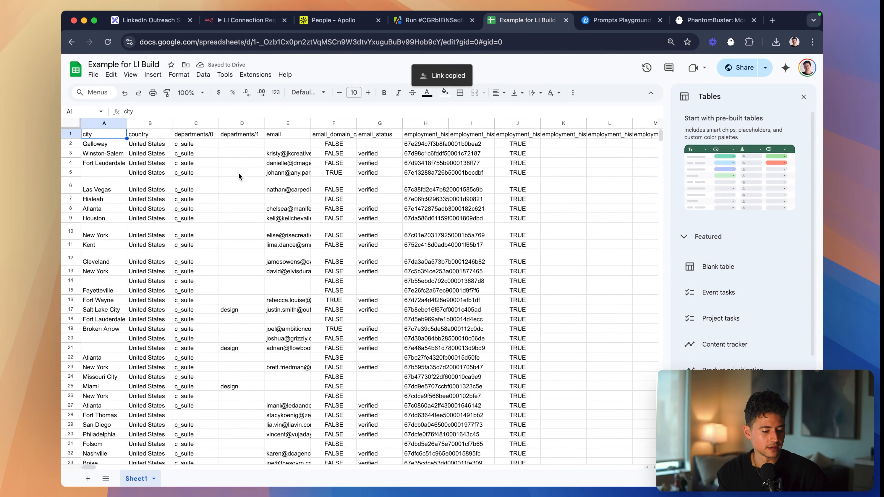
- Narrow the email column and make the header row bold
{"action": "left_click_drag", "start_coordinate": [310, 124], "coordinate": [272, 124]}
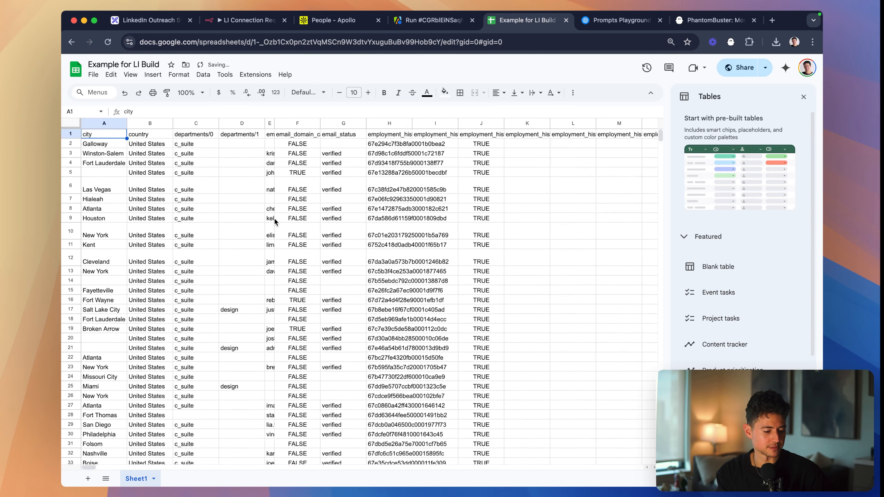
{"action": "key", "text": "shift+space"}
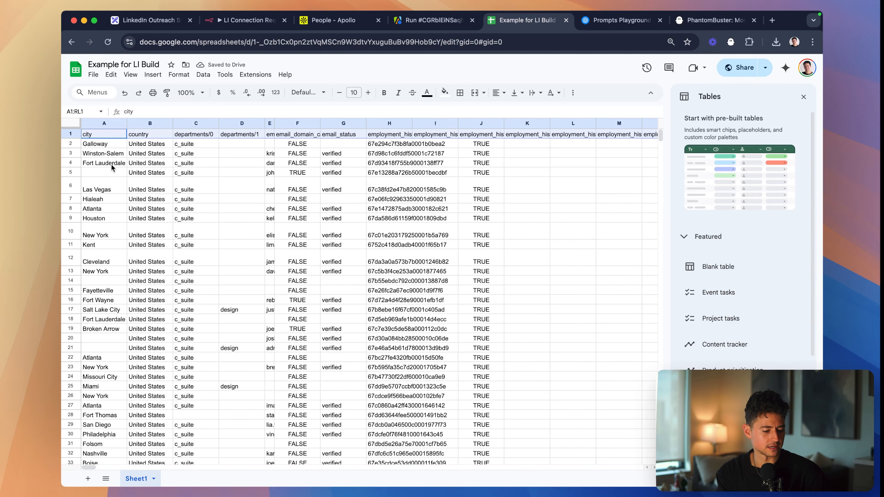
{"action": "key", "text": "super+b"}
- Examine the header cells one by one from city through email_status to the employment history fields
{"action": "left_click", "coordinate": [120, 135]}
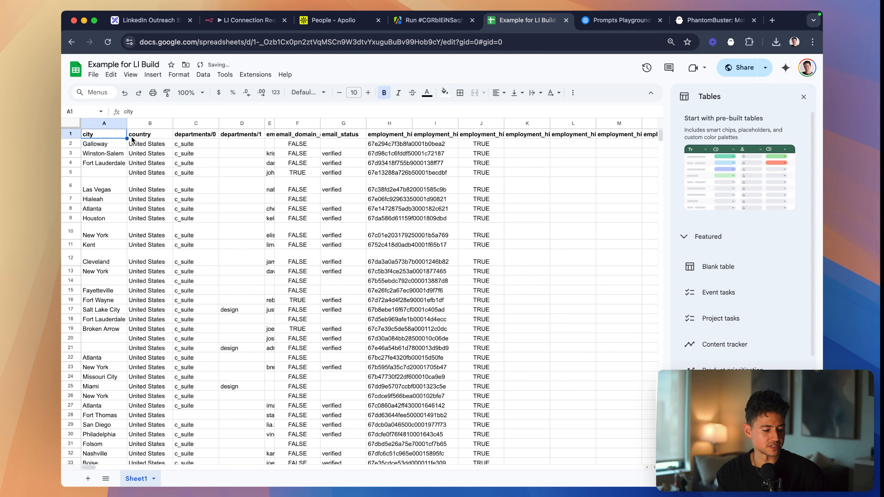
{"action": "left_click", "coordinate": [153, 136]}
{"action": "left_click", "coordinate": [203, 134]}
{"action": "left_click", "coordinate": [246, 135]}
{"action": "left_click", "coordinate": [315, 135]}
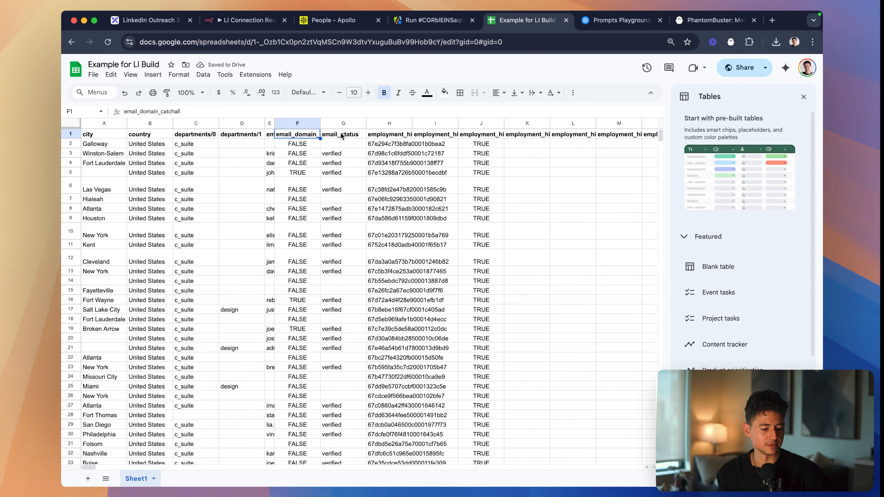
{"action": "left_click", "coordinate": [341, 136]}
{"action": "left_click", "coordinate": [389, 135]}
{"action": "scroll", "coordinate": [422, 165], "scroll_direction": "right", "scroll_amount": 15}
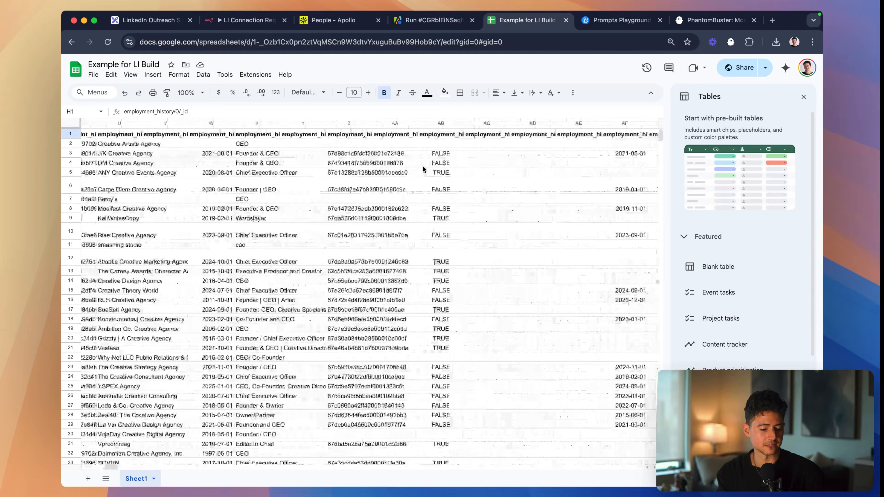
{"action": "scroll", "coordinate": [423, 169], "scroll_direction": "left", "scroll_amount": 4}
- Look through the company names in the employment_history/0/organization_name column
{"action": "left_click", "coordinate": [262, 124]}
{"action": "scroll", "coordinate": [344, 146], "scroll_direction": "right", "scroll_amount": 1}
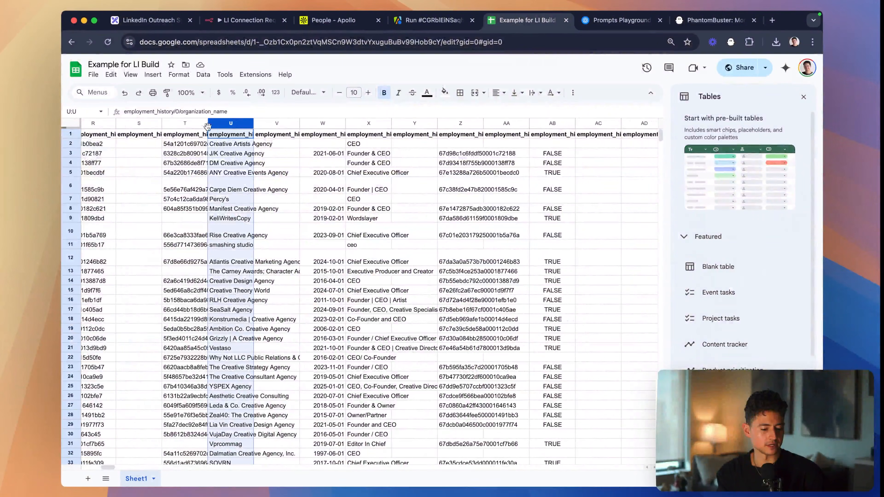
{"action": "left_click", "coordinate": [212, 208]}
{"action": "key", "text": "Down"}
{"action": "key", "text": "Down"}
{"action": "key", "text": "Down"}
{"action": "key", "text": "Down"}
{"action": "key", "text": "Down"}
{"action": "key", "text": "Down"}
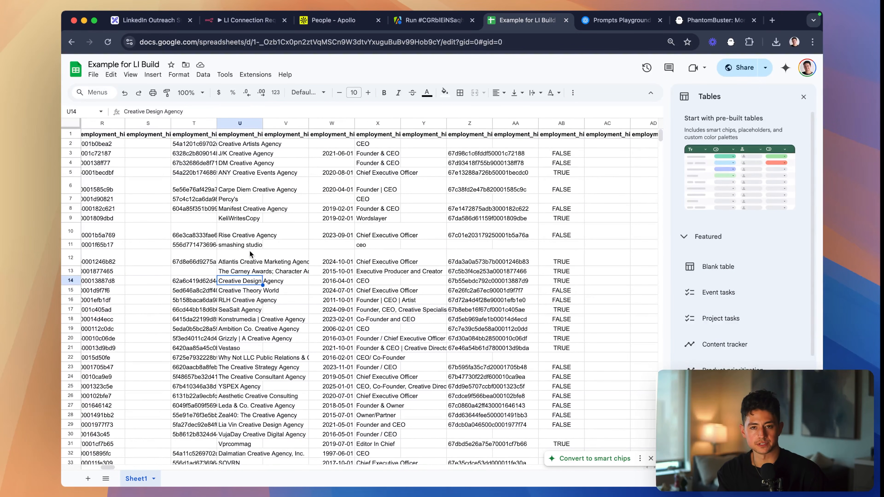
- Check the job titles listed in column X of the employment history fields
{"action": "scroll", "coordinate": [361, 192], "scroll_direction": "right", "scroll_amount": 1}
{"action": "scroll", "coordinate": [396, 165], "scroll_direction": "right", "scroll_amount": 1}
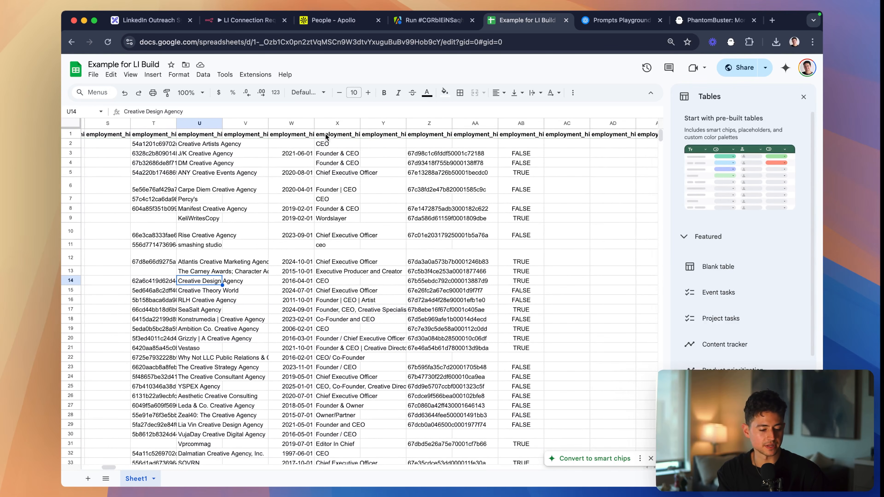
{"action": "left_click", "coordinate": [328, 135]}
{"action": "key", "text": "Down"}
{"action": "key", "text": "Down"}
{"action": "key", "text": "Down"}
{"action": "key", "text": "Down"}
{"action": "key", "text": "Up"}
{"action": "key", "text": "Up"}
{"action": "key", "text": "Up"}
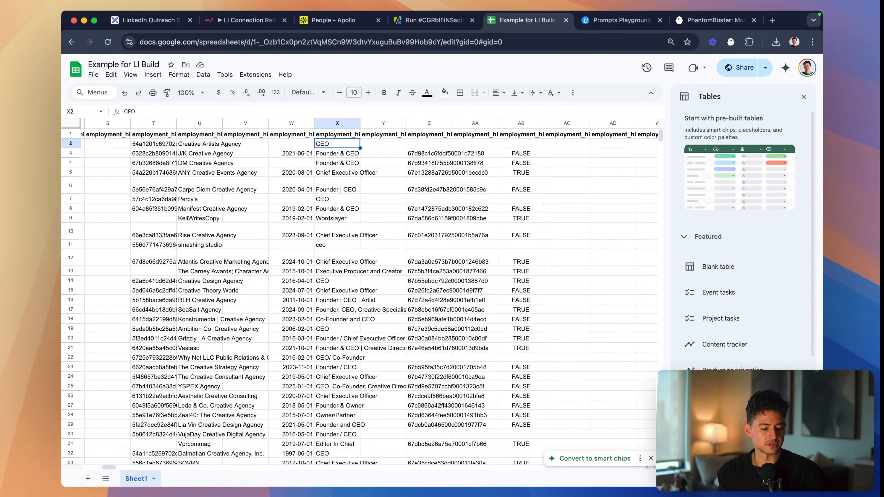
- Search the sheet for linkedin_url to locate the column holding the leads' personal profile links
{"action": "scroll", "coordinate": [323, 138], "scroll_direction": "right", "scroll_amount": 10}
{"action": "scroll", "coordinate": [323, 136], "scroll_direction": "right", "scroll_amount": 15}
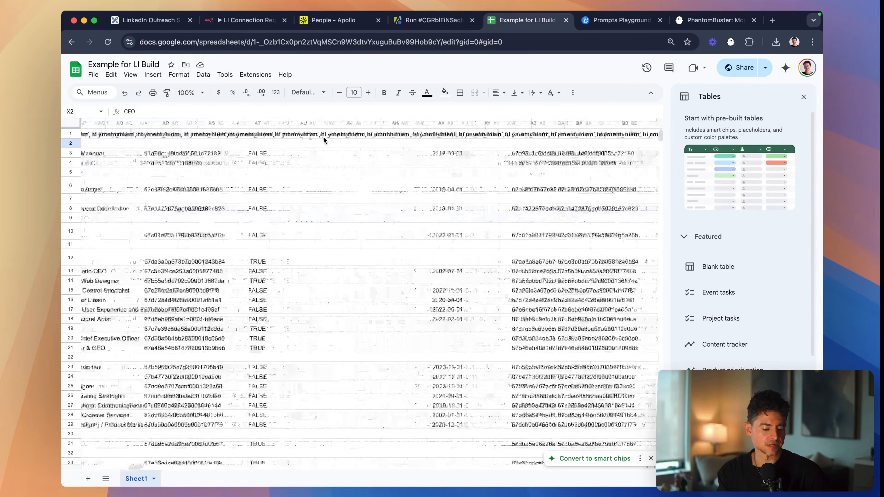
{"action": "left_click_drag", "start_coordinate": [152, 468], "coordinate": [461, 465]}
{"action": "left_click", "coordinate": [442, 323]}
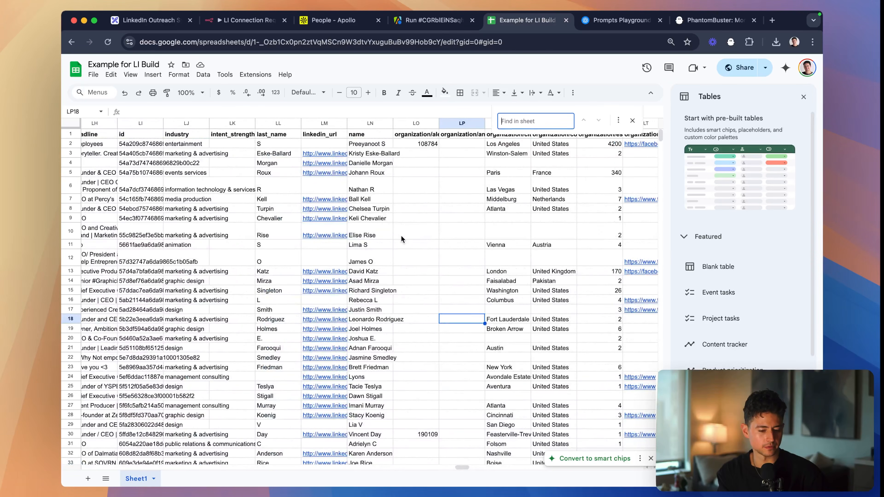
{"action": "key", "text": "ctrl+f"}
{"action": "type", "text": "linkedin_url"}
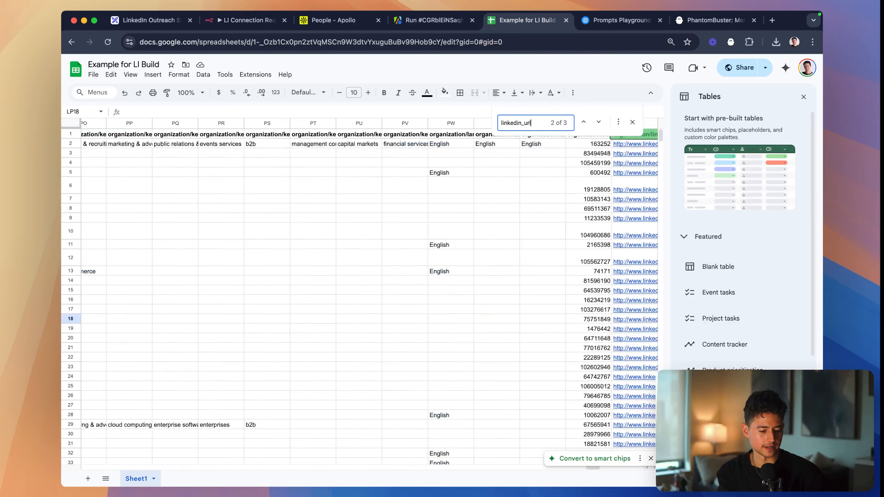
{"action": "scroll", "coordinate": [333, 239], "scroll_direction": "left", "scroll_amount": 5}
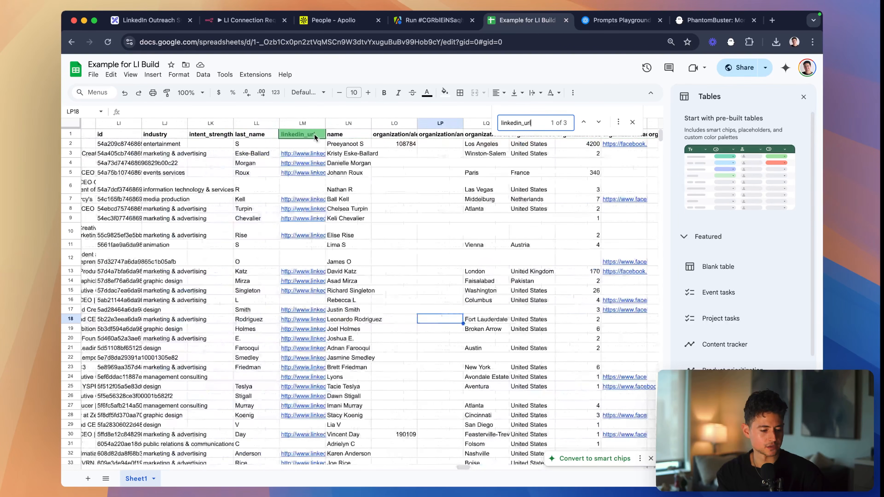
- Widen the linkedin_url column to fit the profile URLs and look through its entries
{"action": "left_click", "coordinate": [313, 134]}
{"action": "left_click_drag", "start_coordinate": [326, 123], "coordinate": [410, 128]}
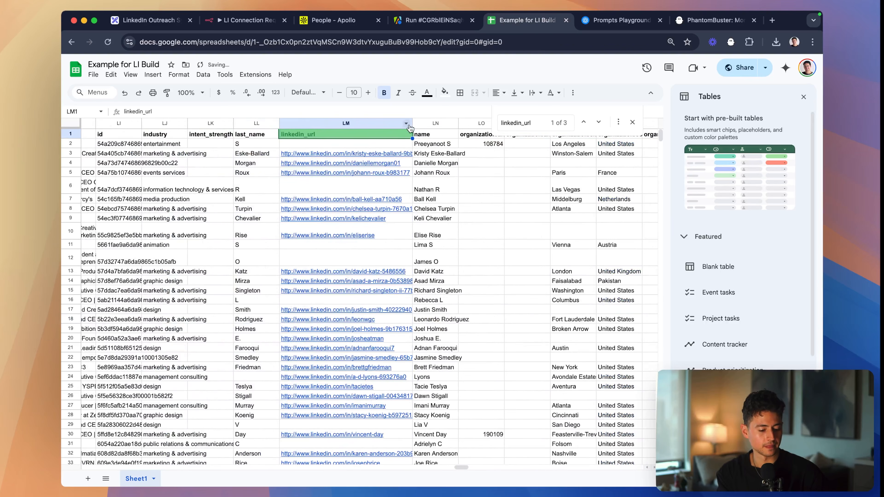
{"action": "left_click", "coordinate": [351, 147]}
{"action": "key", "text": "Down"}
{"action": "key", "text": "Down"}
{"action": "key", "text": "Down"}
{"action": "key", "text": "Down"}
{"action": "scroll", "coordinate": [350, 148], "scroll_direction": "down", "scroll_amount": 4}
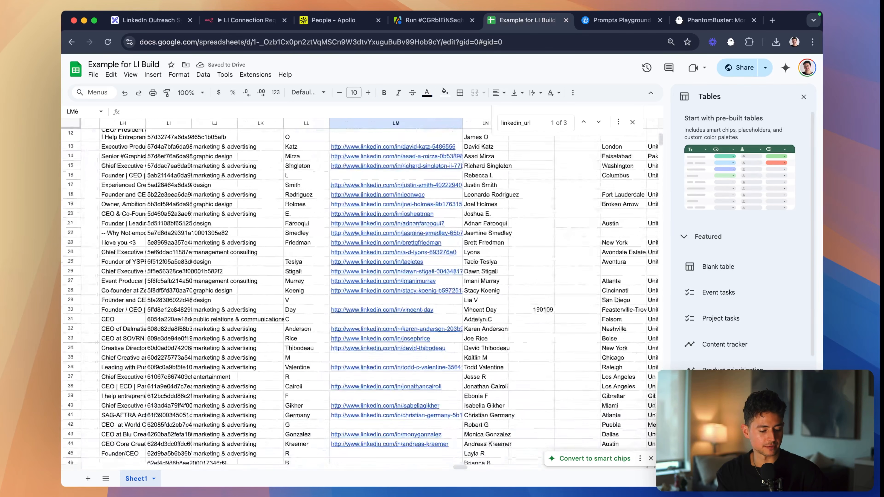
{"action": "scroll", "coordinate": [362, 296], "scroll_direction": "up", "scroll_amount": 4}
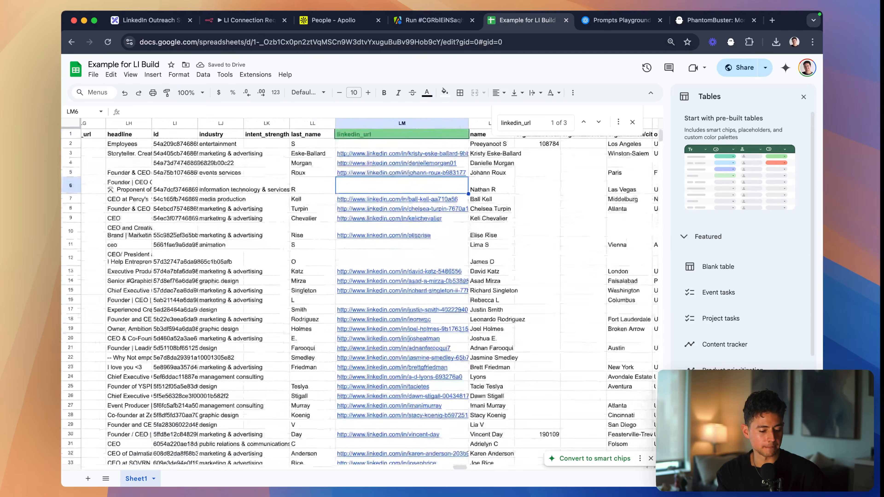
- Dismiss the smart chips suggestion and check the last filled row of the linkedin_url column
{"action": "left_click", "coordinate": [651, 458]}
{"action": "scroll", "coordinate": [498, 355], "scroll_direction": "down", "scroll_amount": 20}
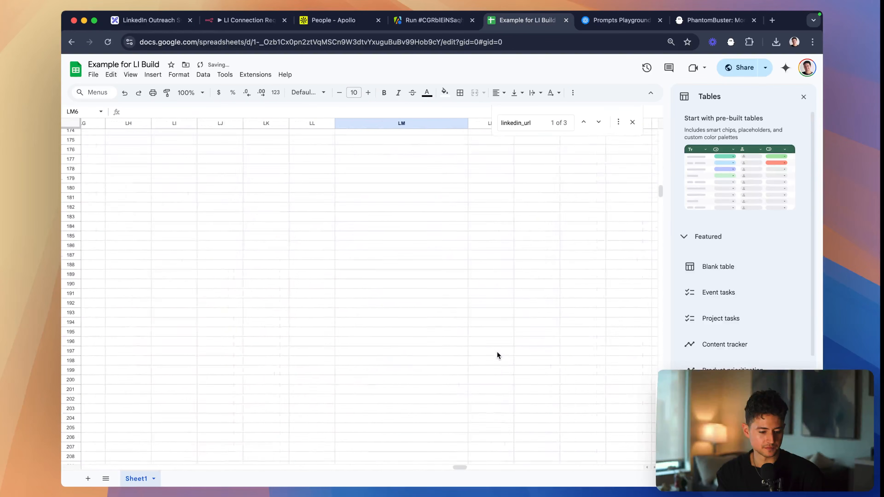
{"action": "scroll", "coordinate": [498, 356], "scroll_direction": "up", "scroll_amount": 20}
{"action": "left_click", "coordinate": [447, 292]}
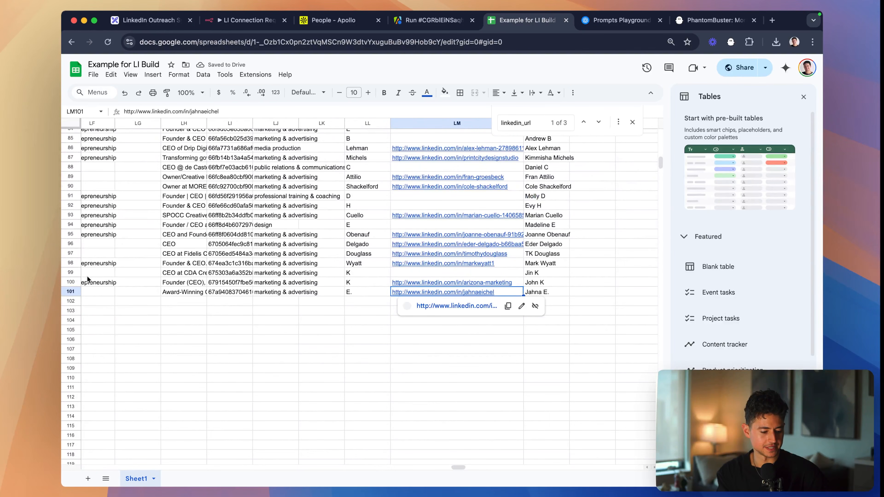
{"action": "scroll", "coordinate": [446, 222], "scroll_direction": "up", "scroll_amount": 20}
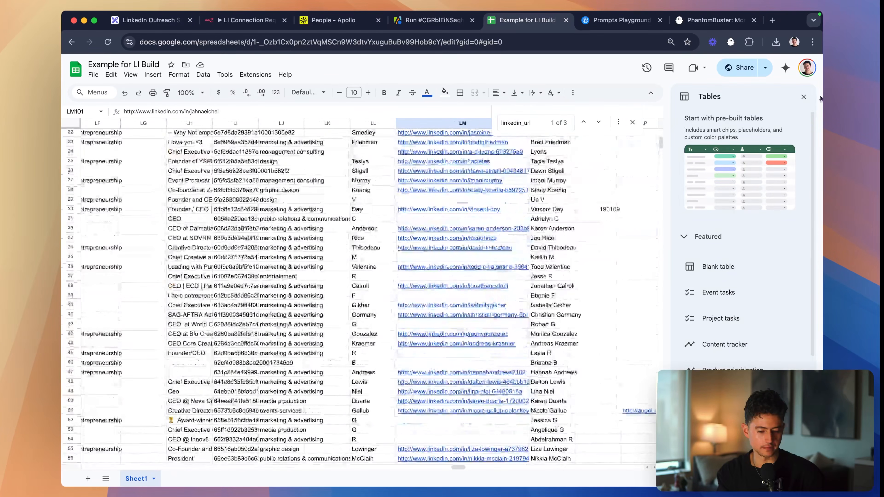
- Close the Tables sidebar and return to the top of the linkedin_url column
{"action": "left_click", "coordinate": [803, 97]}
{"action": "scroll", "coordinate": [462, 252], "scroll_direction": "up", "scroll_amount": 7}
{"action": "scroll", "coordinate": [462, 251], "scroll_direction": "left", "scroll_amount": 6}
{"action": "scroll", "coordinate": [466, 247], "scroll_direction": "right", "scroll_amount": 3}
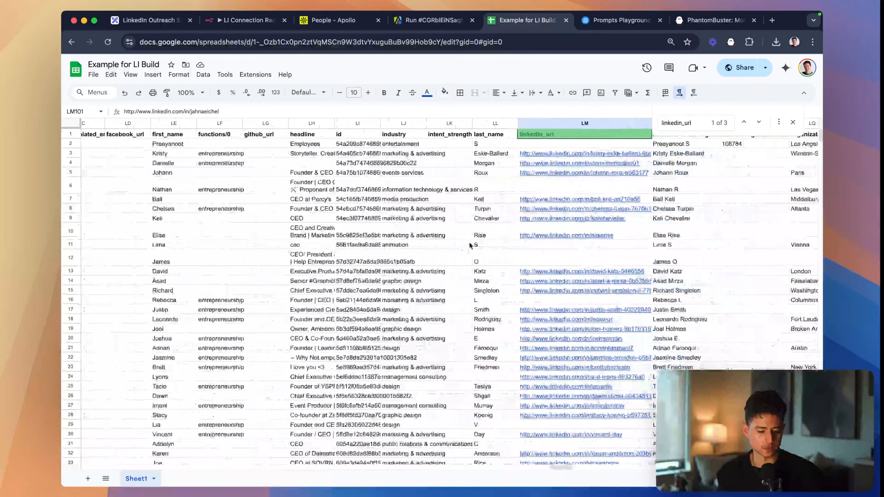
- Select the linkedin_url cells from LM2 down to the last lead to count the filled ones
{"action": "left_click", "coordinate": [557, 145], "text": "shift"}
{"action": "scroll", "coordinate": [573, 190], "scroll_direction": "down", "scroll_amount": 5}
{"action": "scroll", "coordinate": [573, 189], "scroll_direction": "right", "scroll_amount": 5}
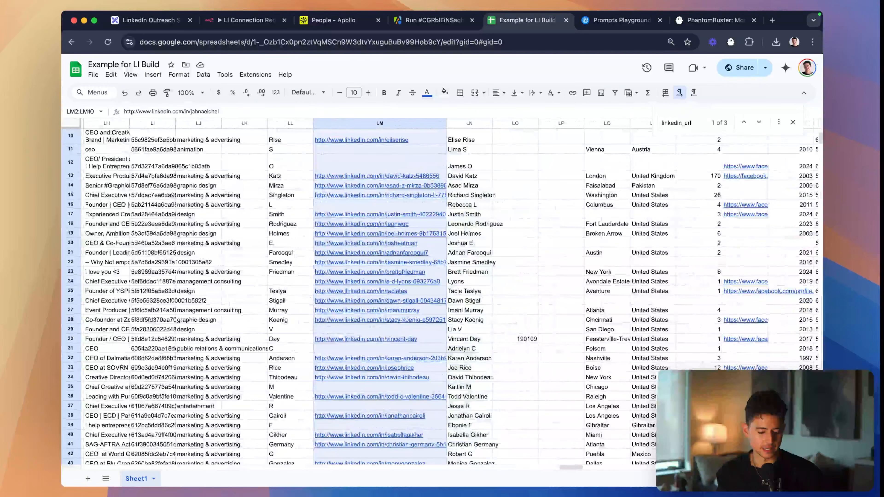
{"action": "scroll", "coordinate": [364, 334], "scroll_direction": "down", "scroll_amount": 3}
{"action": "scroll", "coordinate": [363, 334], "scroll_direction": "down", "scroll_amount": 15}
{"action": "scroll", "coordinate": [363, 333], "scroll_direction": "up", "scroll_amount": 20}
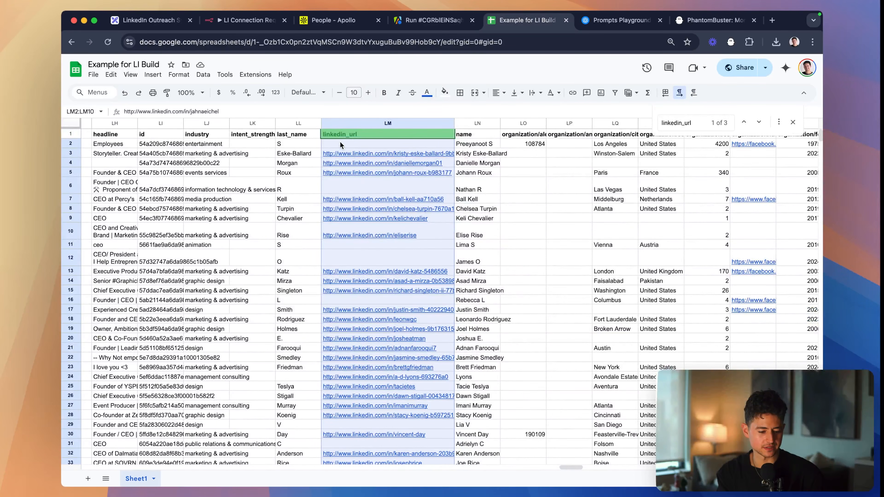
- Calculate 66/100 in the browser's address bar to get the share of leads with LinkedIn URLs
{"action": "left_click", "coordinate": [371, 42]}
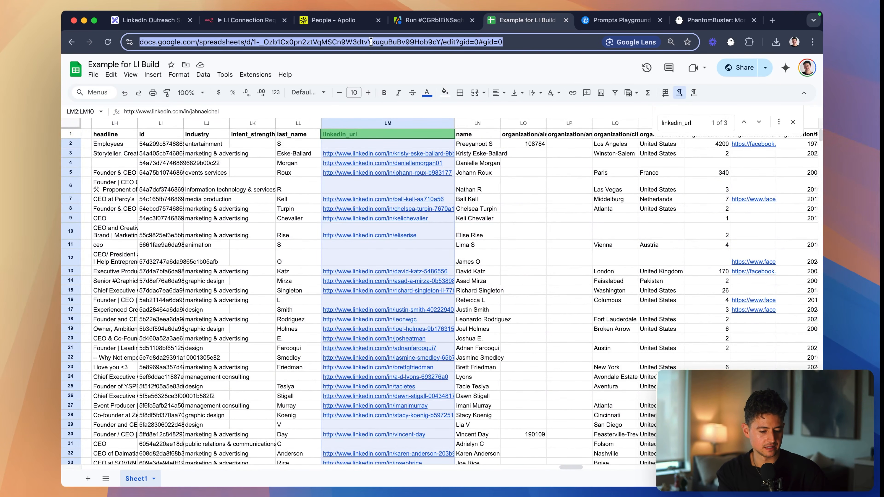
{"action": "type", "text": "66/100"}
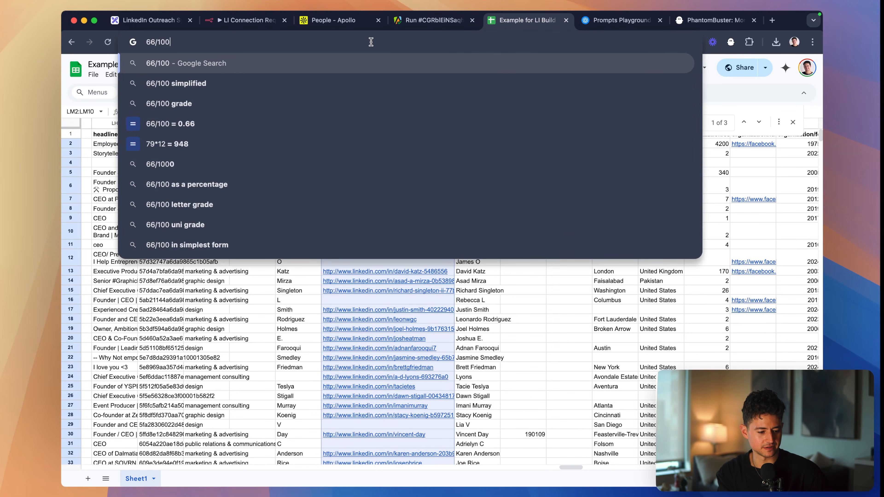
{"action": "key", "text": "Down"}
{"action": "key", "text": "Escape"}
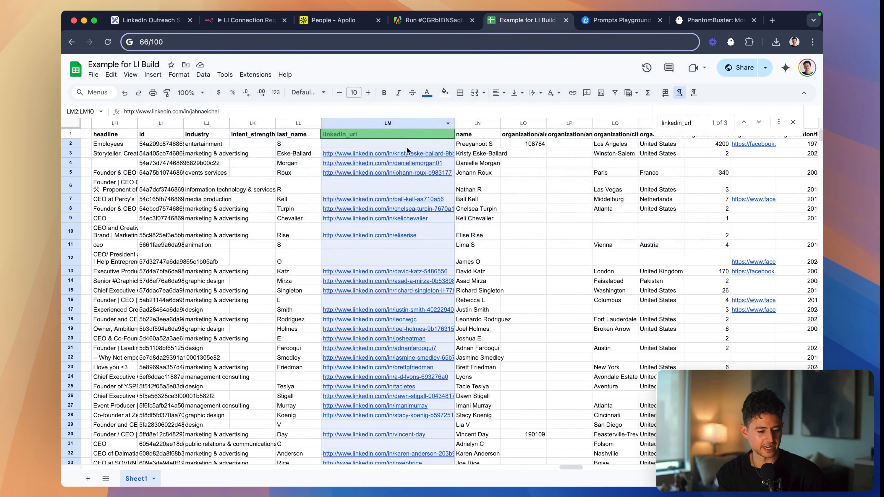
- Select the email column cells from E2 down to E101 to count the leads that have an email
{"action": "left_click", "coordinate": [406, 146]}
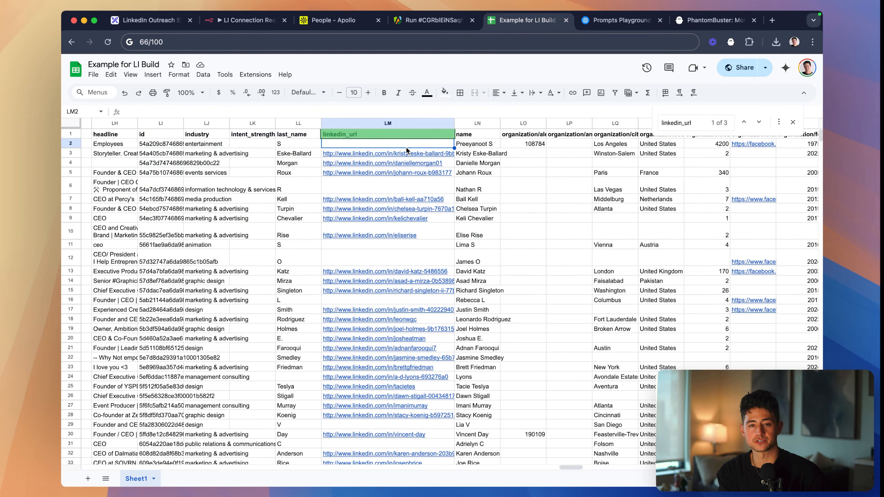
{"action": "scroll", "coordinate": [371, 163], "scroll_direction": "left", "scroll_amount": 15}
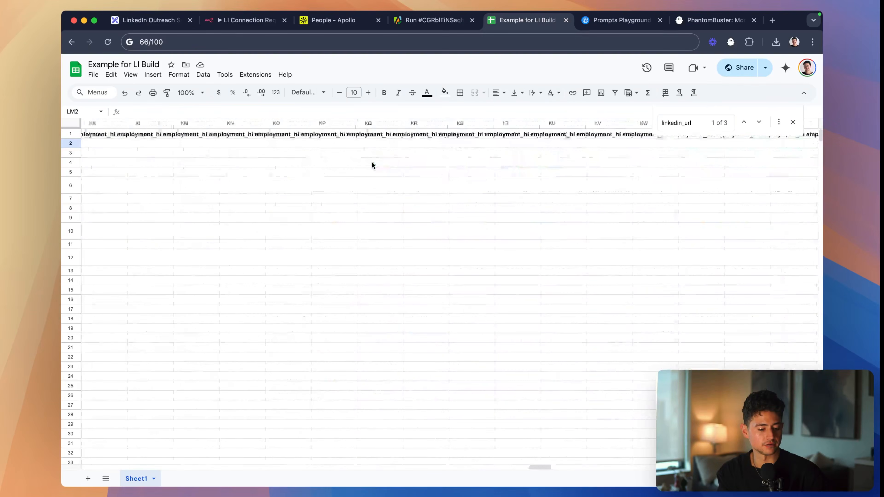
{"action": "scroll", "coordinate": [372, 164], "scroll_direction": "left", "scroll_amount": 20}
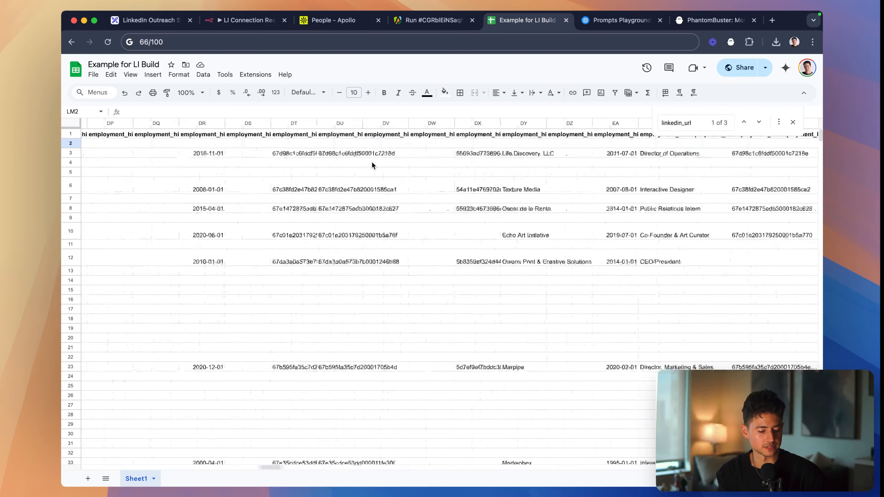
{"action": "scroll", "coordinate": [372, 164], "scroll_direction": "left", "scroll_amount": 15}
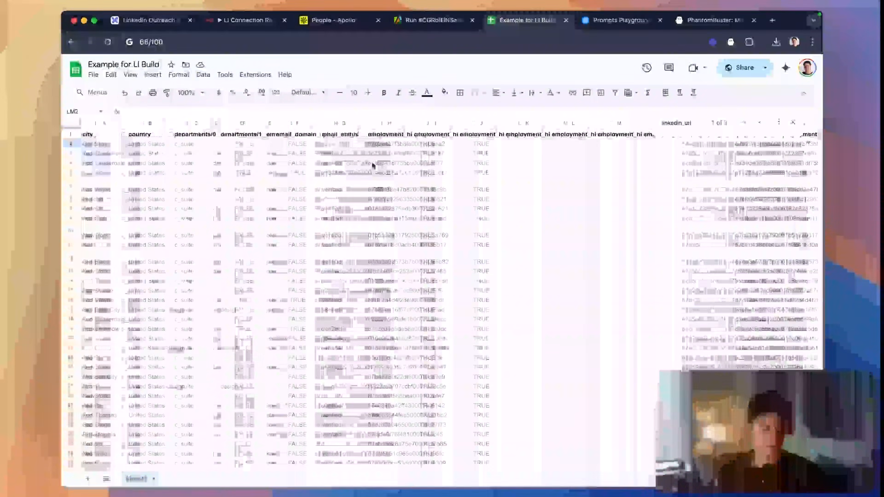
{"action": "left_click", "coordinate": [269, 144]}
{"action": "scroll", "coordinate": [270, 146], "scroll_direction": "down", "scroll_amount": 20}
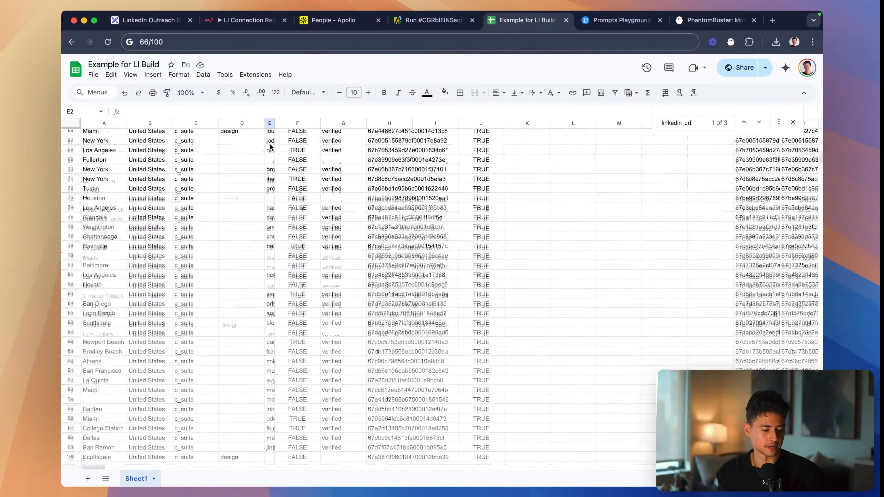
{"action": "scroll", "coordinate": [270, 146], "scroll_direction": "down", "scroll_amount": 7}
{"action": "left_click", "coordinate": [270, 275], "text": "shift"}
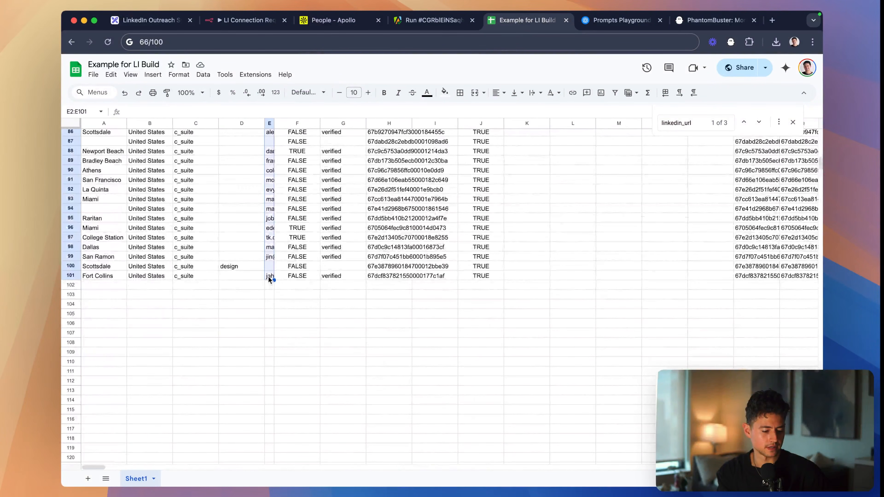
- Return to the linkedin_url column header and close the find bar
{"action": "scroll", "coordinate": [723, 349], "scroll_direction": "up", "scroll_amount": 20}
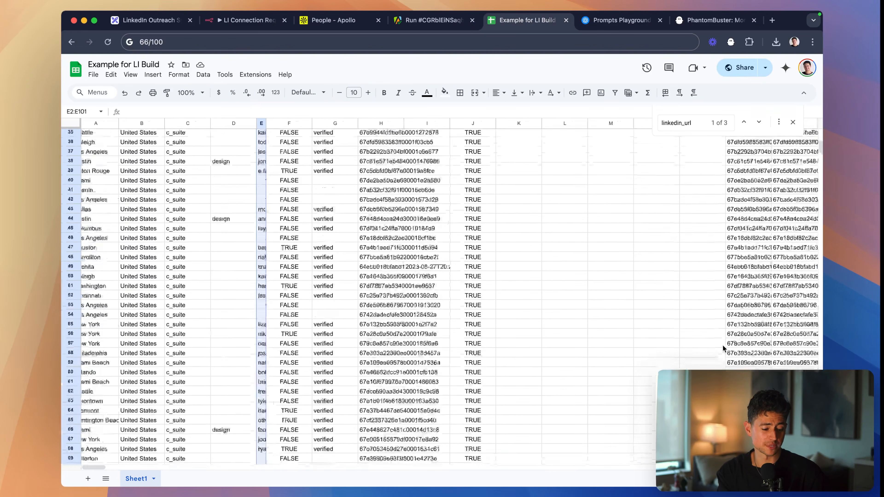
{"action": "scroll", "coordinate": [723, 349], "scroll_direction": "right", "scroll_amount": 12}
{"action": "scroll", "coordinate": [723, 350], "scroll_direction": "right", "scroll_amount": 8}
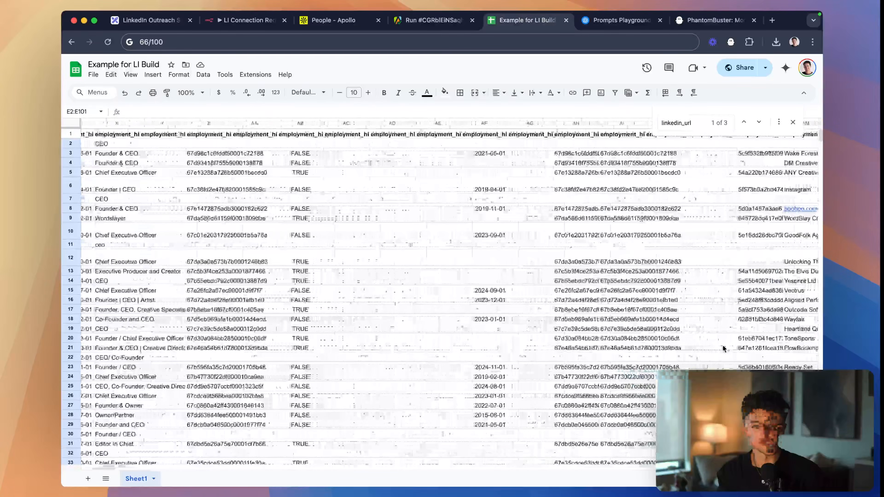
{"action": "scroll", "coordinate": [663, 300], "scroll_direction": "right", "scroll_amount": 8}
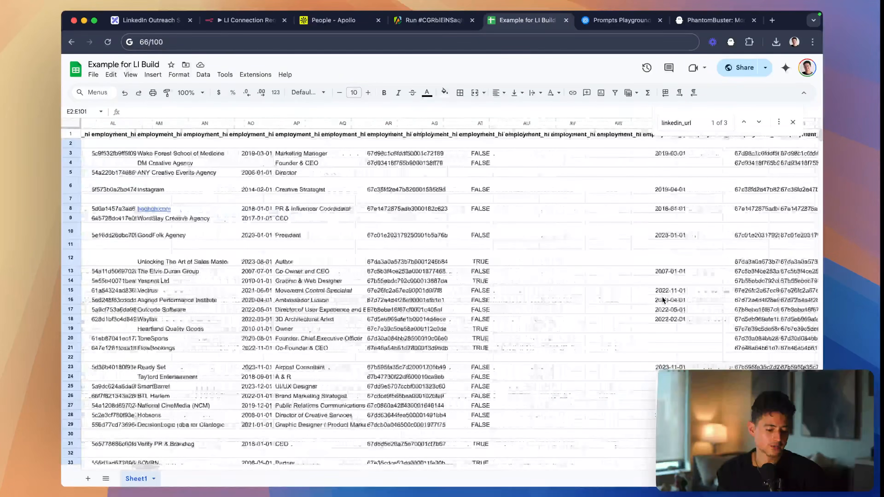
{"action": "left_click", "coordinate": [793, 122]}
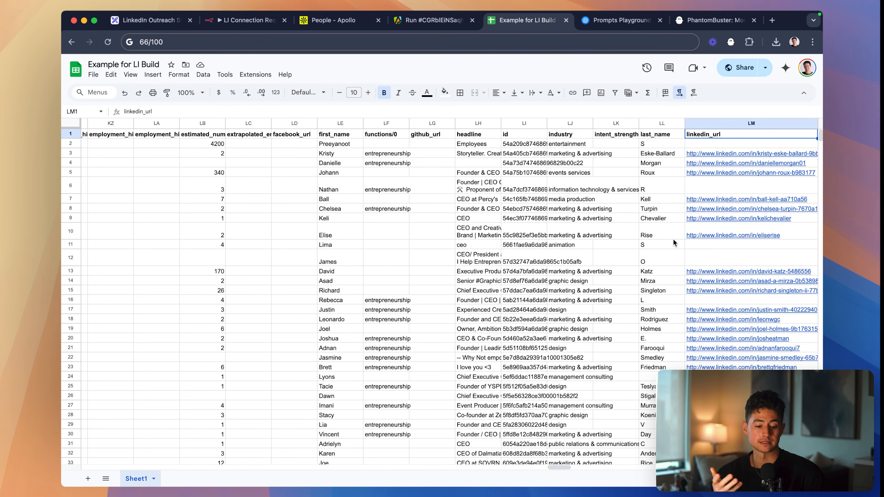
- Clear the 66/100 calculation from the browser's address bar and look over the columns around linkedin_url
{"action": "left_click", "coordinate": [436, 42]}
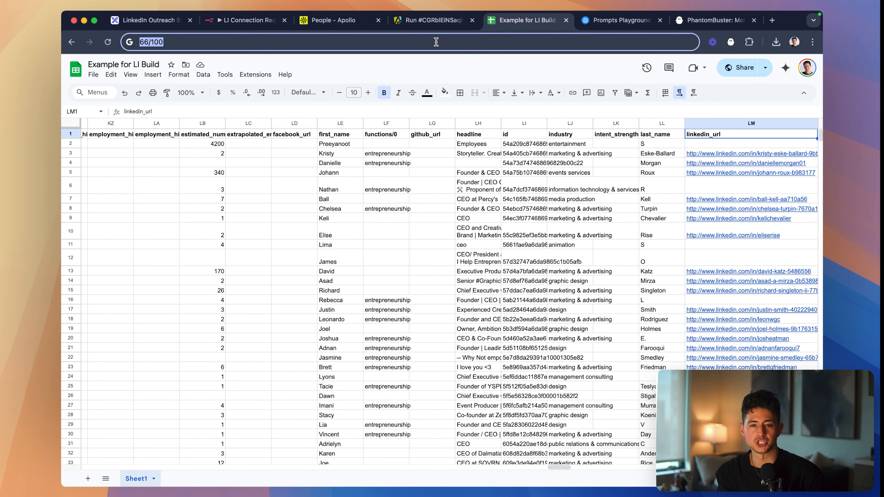
{"action": "key", "text": "BackSpace"}
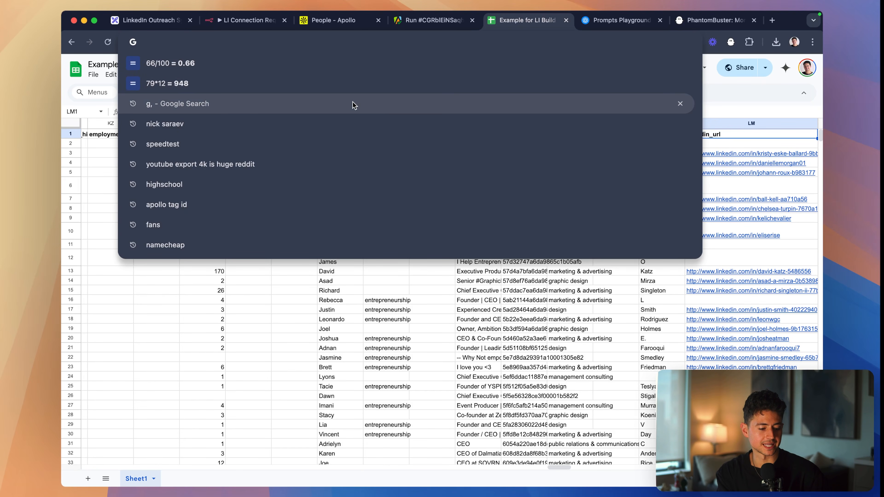
{"action": "key", "text": "Escape"}
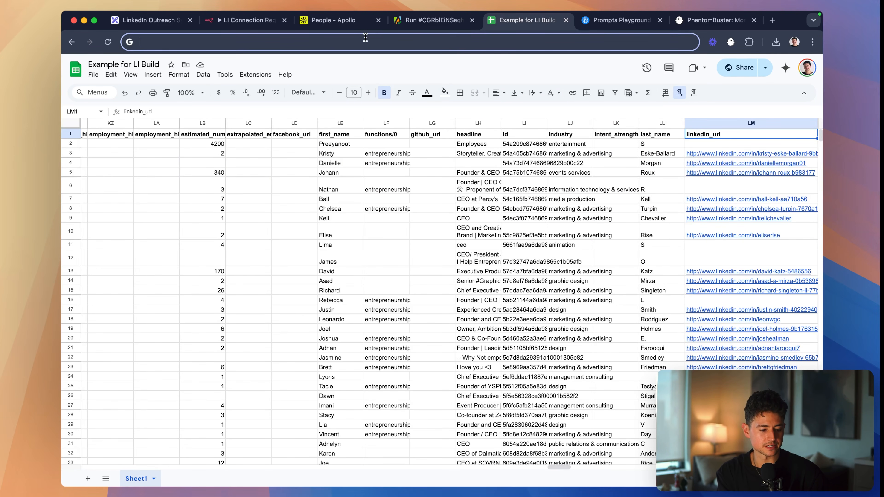
{"action": "left_click", "coordinate": [554, 237]}
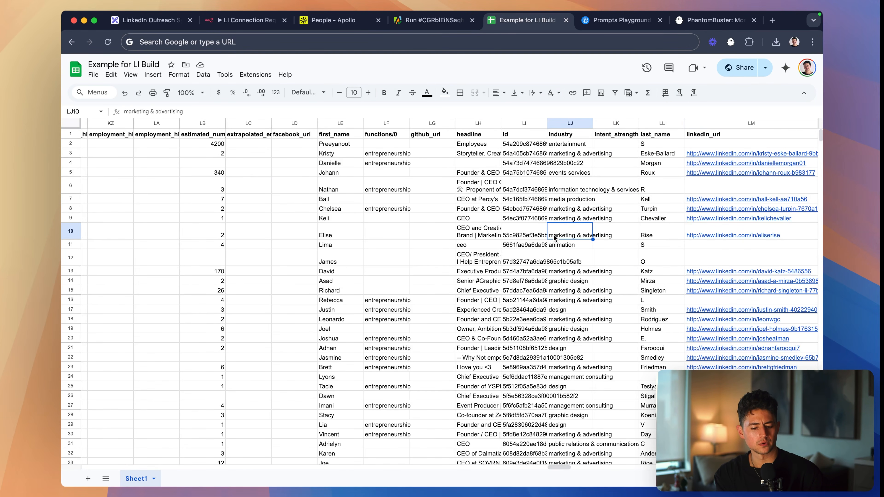
{"action": "scroll", "coordinate": [616, 194], "scroll_direction": "right", "scroll_amount": 10}
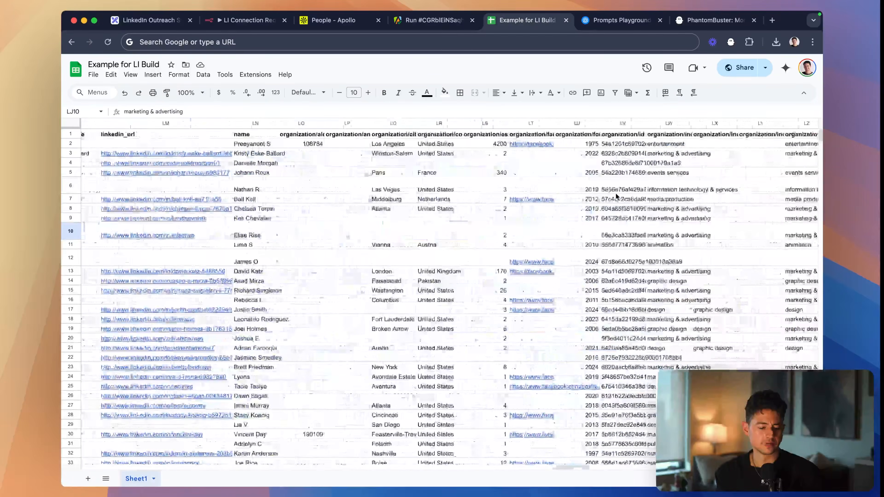
{"action": "scroll", "coordinate": [615, 193], "scroll_direction": "right", "scroll_amount": 15}
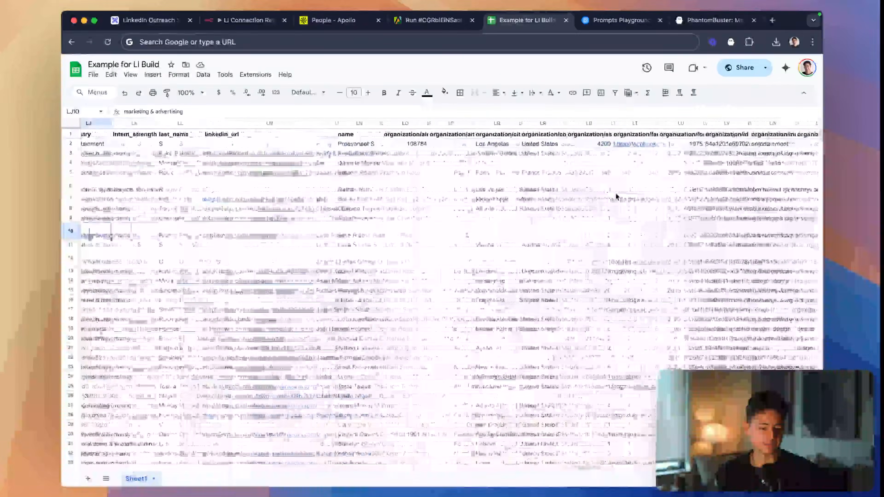
{"action": "scroll", "coordinate": [615, 193], "scroll_direction": "left", "scroll_amount": 5}
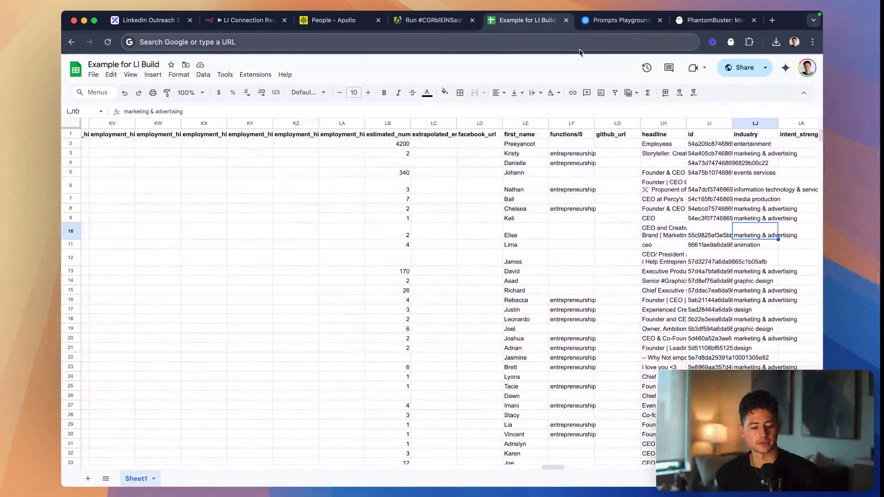
{"action": "left_click", "coordinate": [573, 42]}
- Switch to the LinkedIn Outreach System board in Excalidraw and go to its ROADMAP section
{"action": "left_click", "coordinate": [149, 20]}
{"action": "scroll", "coordinate": [419, 186], "scroll_direction": "down", "scroll_amount": 10}
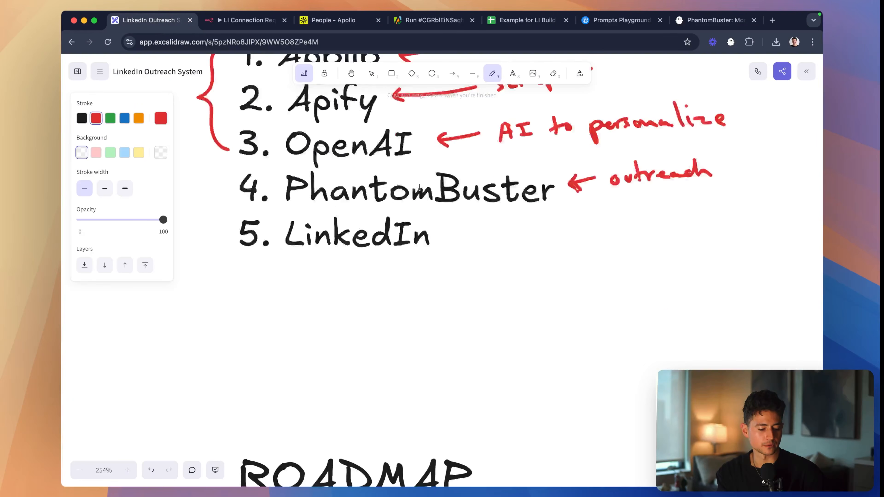
{"action": "scroll", "coordinate": [419, 187], "scroll_direction": "down", "scroll_amount": 3}
{"action": "scroll", "coordinate": [419, 187], "scroll_direction": "down", "scroll_amount": 3}
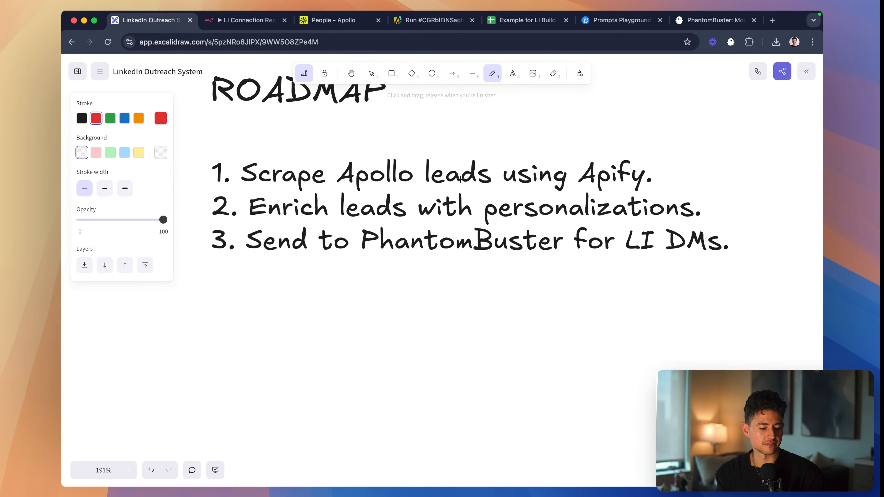
{"action": "scroll", "coordinate": [460, 180], "scroll_direction": "right", "scroll_amount": 1}
{"action": "scroll", "coordinate": [460, 179], "scroll_direction": "left", "scroll_amount": 1}
{"action": "scroll", "coordinate": [460, 180], "scroll_direction": "up", "scroll_amount": 1}
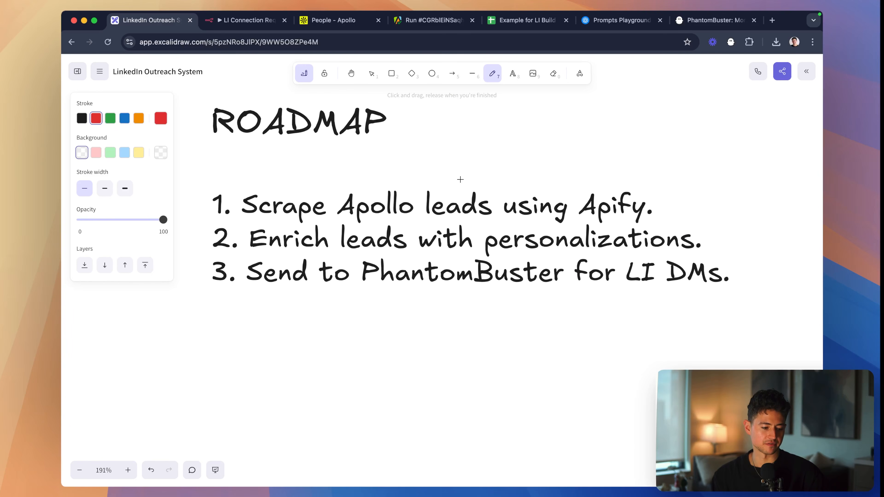
- Draw a blue check mark beside roadmap item 1, "Scrape Apollo leads using Apify."
{"action": "left_click", "coordinate": [125, 118]}
{"action": "scroll", "coordinate": [176, 151], "scroll_direction": "down", "scroll_amount": 1}
{"action": "scroll", "coordinate": [177, 151], "scroll_direction": "left", "scroll_amount": 1}
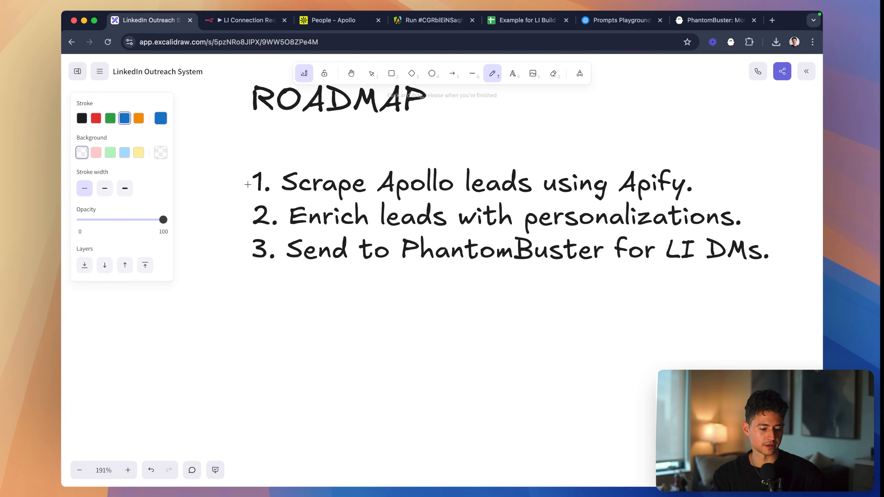
{"action": "mouse_move", "coordinate": [225, 179]}
{"action": "left_mouse_down"}
{"action": "mouse_move", "coordinate": [230, 186]}
{"action": "mouse_move", "coordinate": [249, 154]}
{"action": "left_mouse_up"}
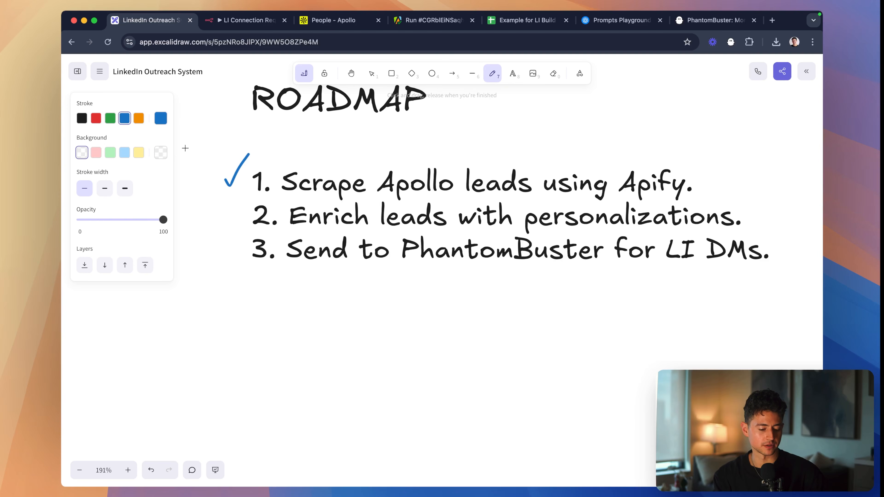
{"action": "scroll", "coordinate": [469, 228], "scroll_direction": "right", "scroll_amount": 2}
{"action": "scroll", "coordinate": [469, 228], "scroll_direction": "up", "scroll_amount": 1}
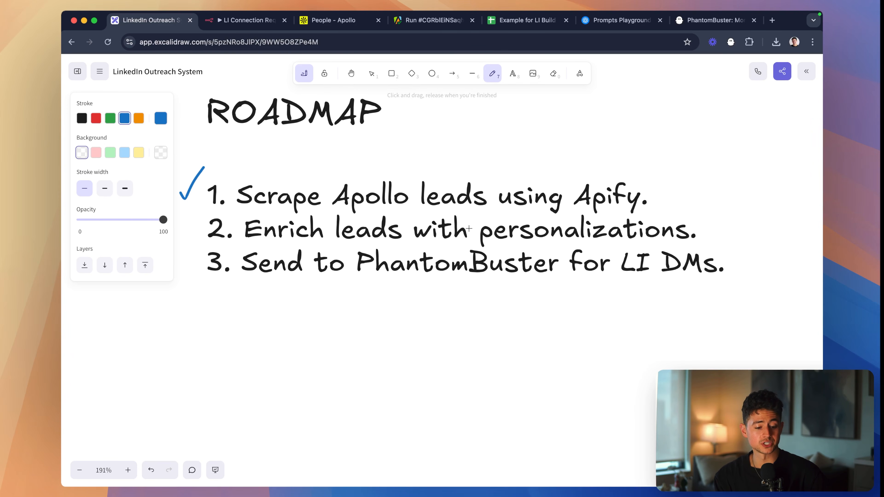
{"action": "scroll", "coordinate": [469, 228], "scroll_direction": "right", "scroll_amount": 1}
{"action": "scroll", "coordinate": [469, 228], "scroll_direction": "down", "scroll_amount": 1}
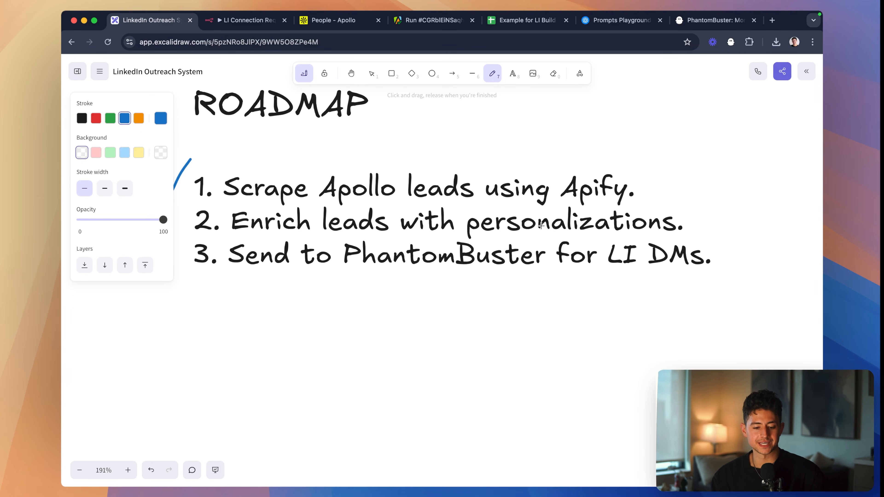
- Open linkedin.com in a new browser tab and view the pending invitations in My Network
{"action": "key", "text": "super+t"}
{"action": "type", "text": "linkedin.com"}
{"action": "key", "text": "Return"}
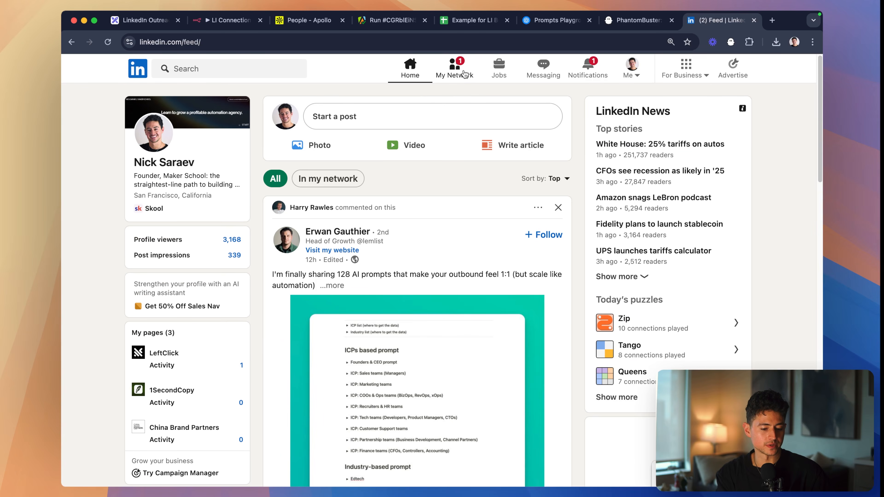
{"action": "left_click", "coordinate": [464, 73]}
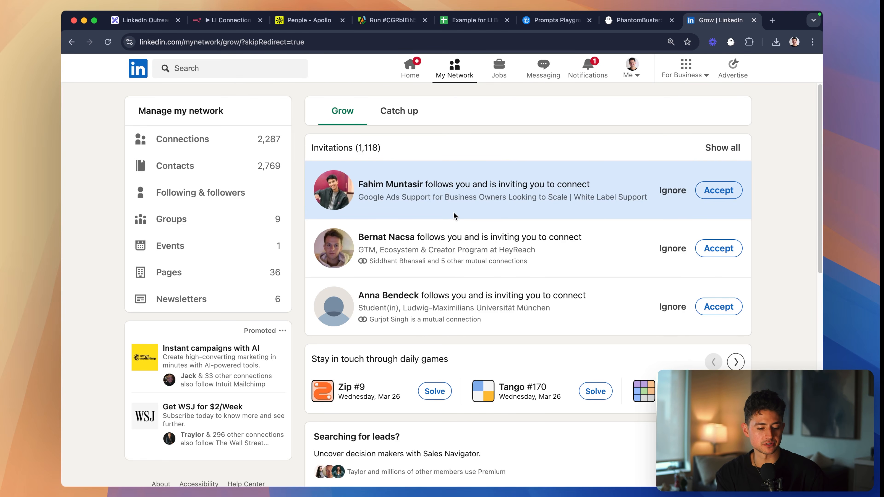
{"action": "scroll", "coordinate": [453, 212], "scroll_direction": "up", "scroll_amount": 5, "text": "ctrl"}
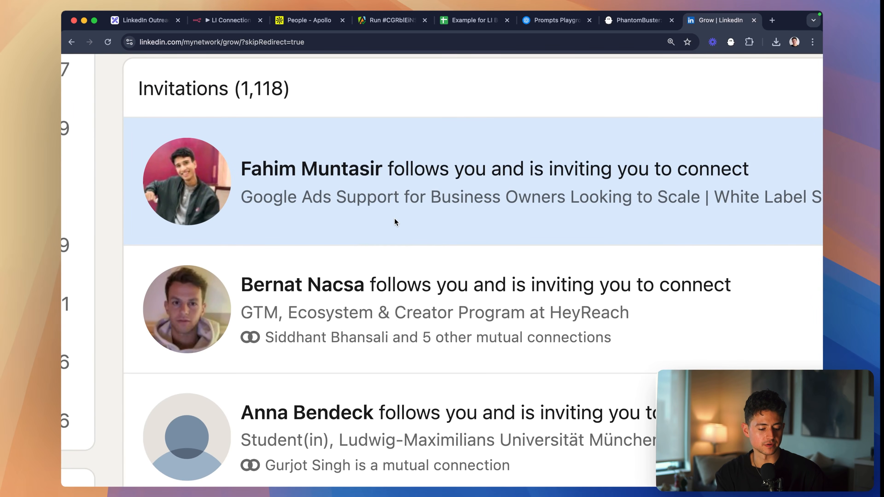
{"action": "scroll", "coordinate": [404, 331], "scroll_direction": "down", "scroll_amount": 5}
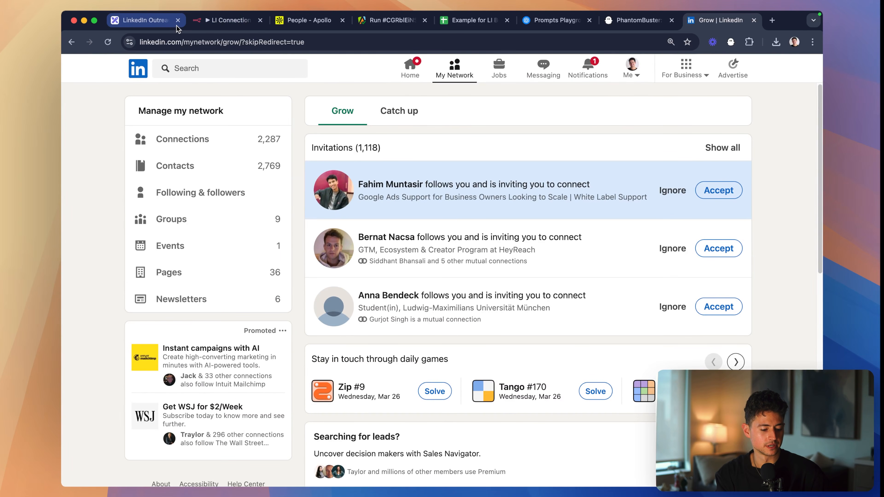
- Show all received invitations and read the one whose personal note mentions joining the Skool community
{"action": "left_click", "coordinate": [723, 148]}
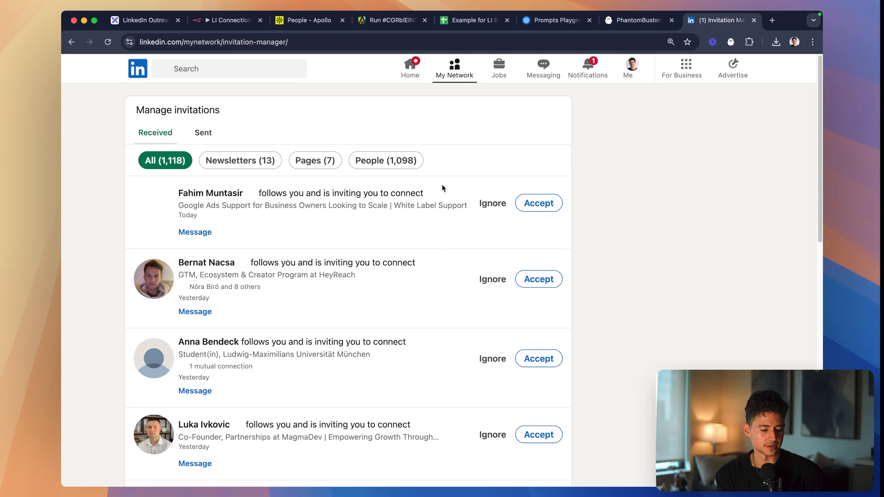
{"action": "scroll", "coordinate": [404, 220], "scroll_direction": "down", "scroll_amount": 3}
{"action": "scroll", "coordinate": [405, 223], "scroll_direction": "down", "scroll_amount": 3}
{"action": "scroll", "coordinate": [251, 291], "scroll_direction": "up", "scroll_amount": 5}
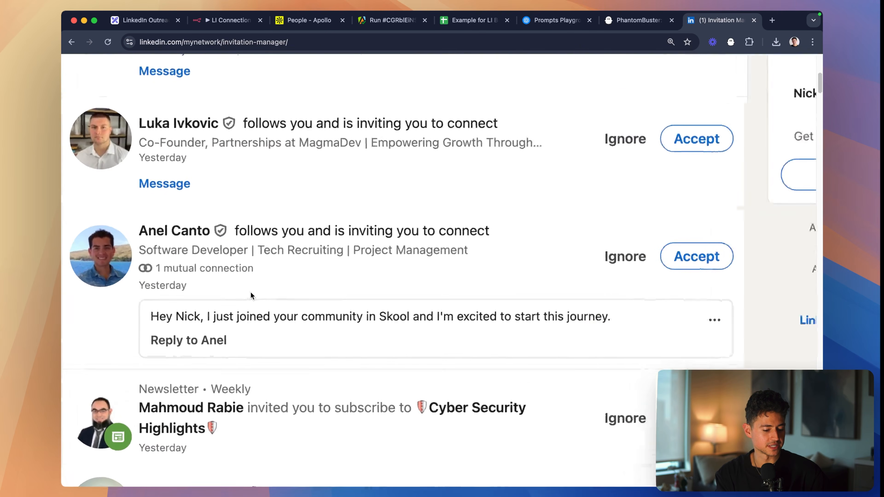
{"action": "scroll", "coordinate": [297, 242], "scroll_direction": "up", "scroll_amount": 1}
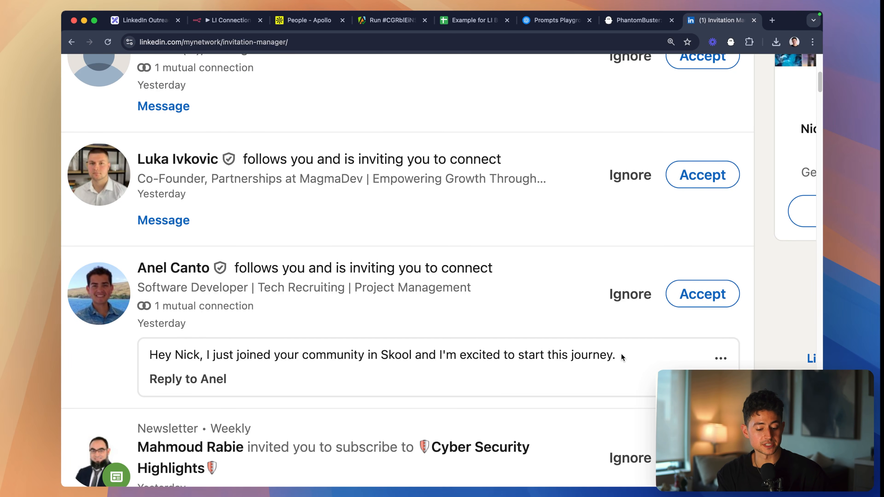
{"action": "left_click_drag", "start_coordinate": [621, 355], "coordinate": [148, 355]}
{"action": "left_click", "coordinate": [148, 355]}
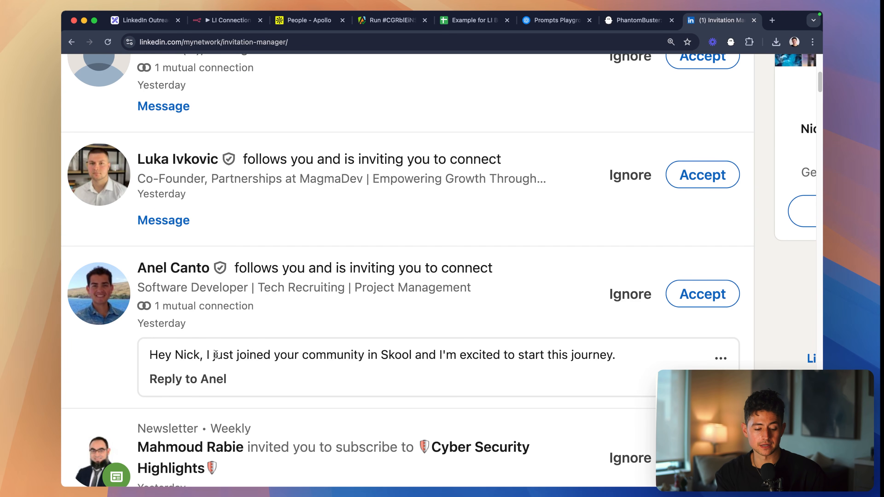
- Compare the neighbouring invitations without notes and highlight text in the Skool community invitation's note
{"action": "scroll", "coordinate": [226, 345], "scroll_direction": "up", "scroll_amount": 6}
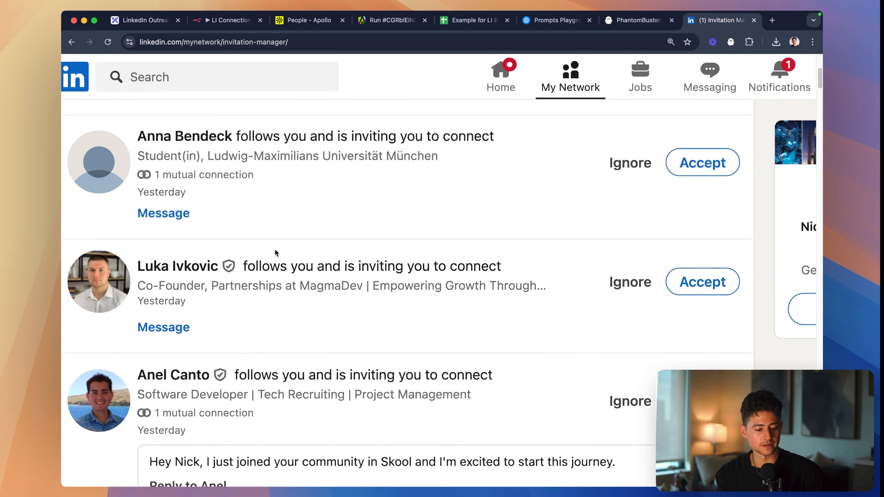
{"action": "scroll", "coordinate": [275, 249], "scroll_direction": "down", "scroll_amount": 15}
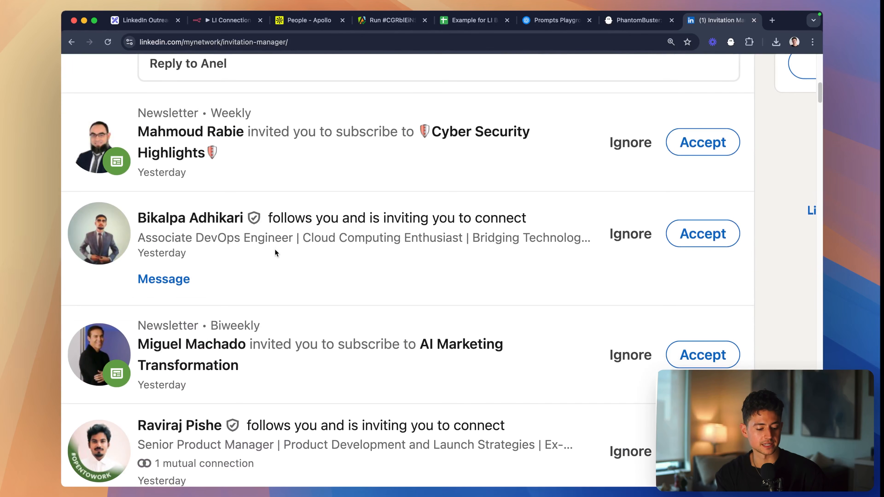
{"action": "scroll", "coordinate": [274, 253], "scroll_direction": "up", "scroll_amount": 10}
{"action": "triple_click", "coordinate": [277, 361]}
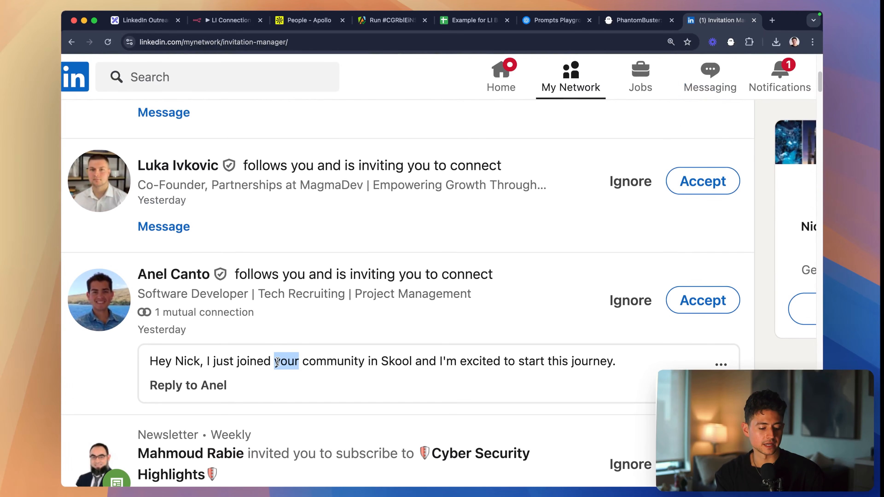
- Accept the connection invitation whose note mentions joining the Skool community
{"action": "left_click", "coordinate": [703, 300]}
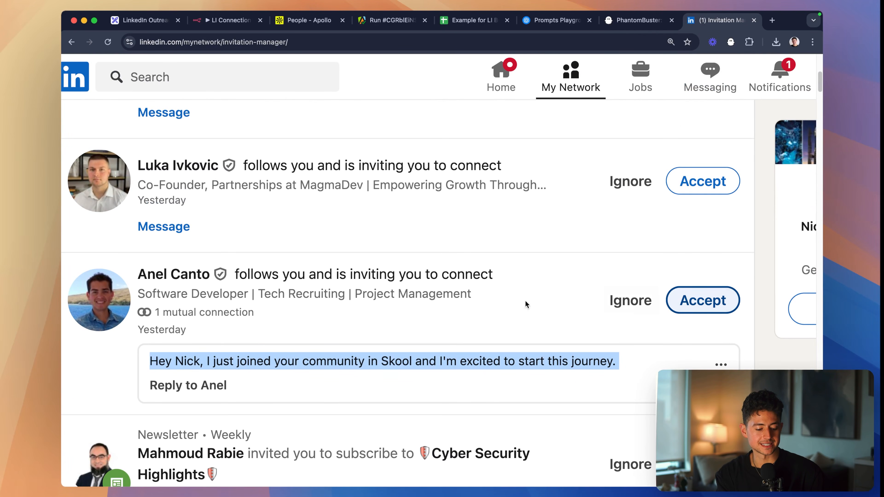
{"action": "scroll", "coordinate": [498, 321], "scroll_direction": "up", "scroll_amount": 4}
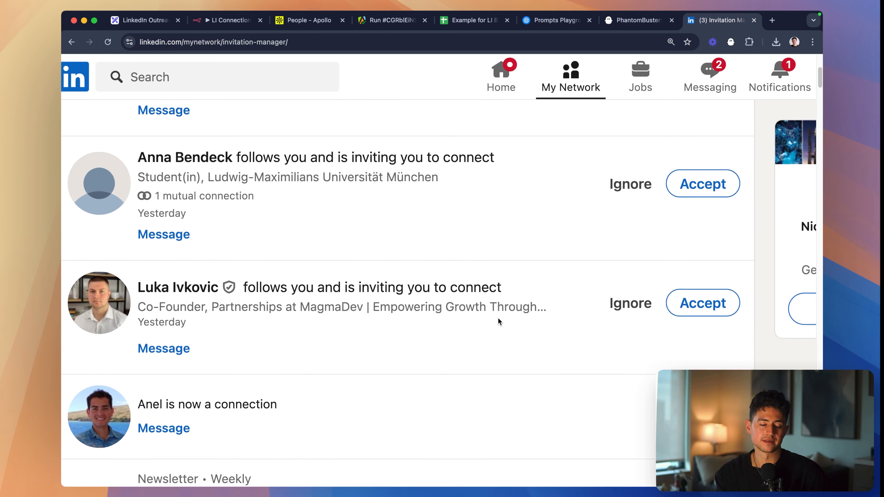
{"action": "key", "text": "super+minus"}
{"action": "key", "text": "super+minus"}
{"action": "key", "text": "super+minus"}
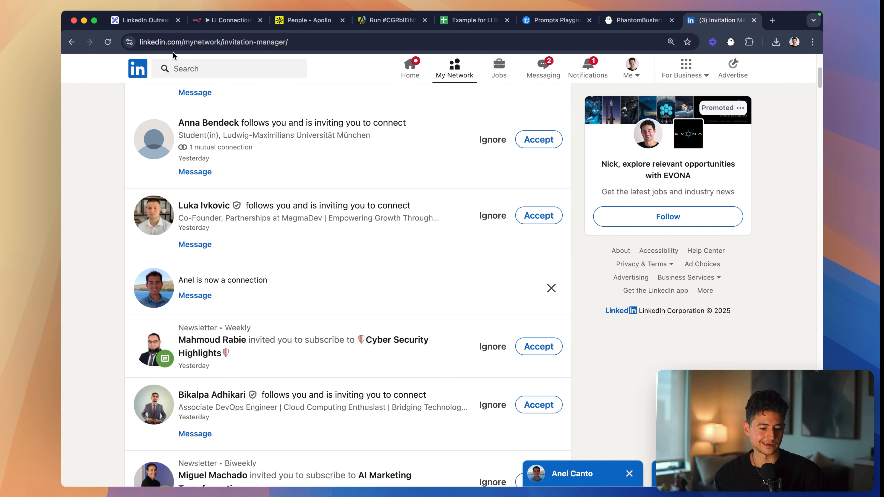
- Search Google in a new tab for "linkedin connection request character limit" and highlight the featured answer's heading
{"action": "key", "text": "super+t"}
{"action": "type", "text": "linkedin connecti"}
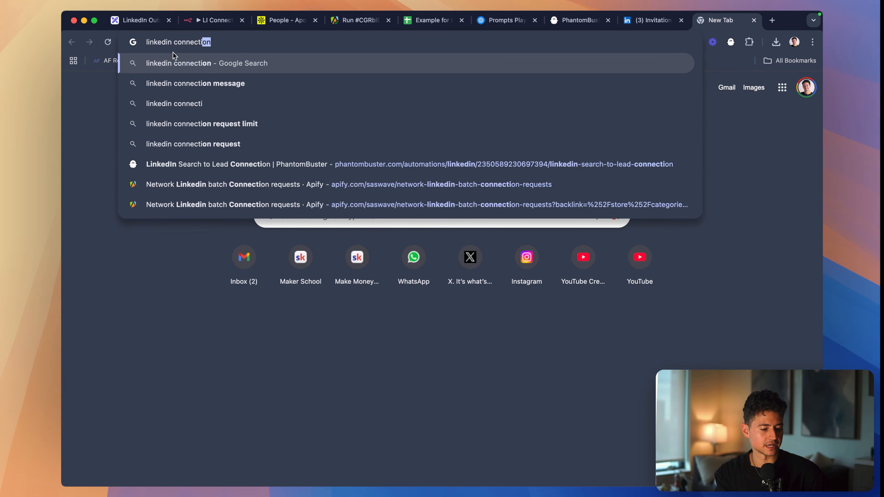
{"action": "type", "text": "on request character li"}
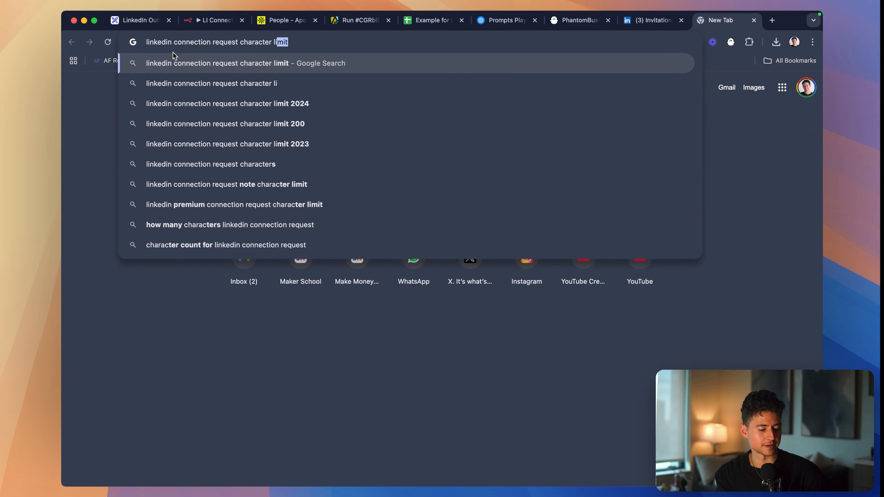
{"action": "key", "text": "Return"}
{"action": "scroll", "coordinate": [184, 151], "scroll_direction": "up", "scroll_amount": 5}
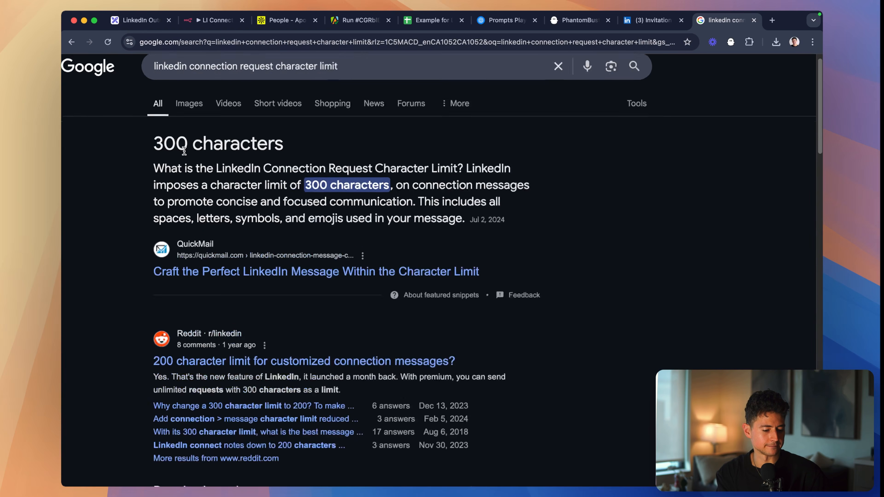
{"action": "scroll", "coordinate": [184, 151], "scroll_direction": "up", "scroll_amount": 1}
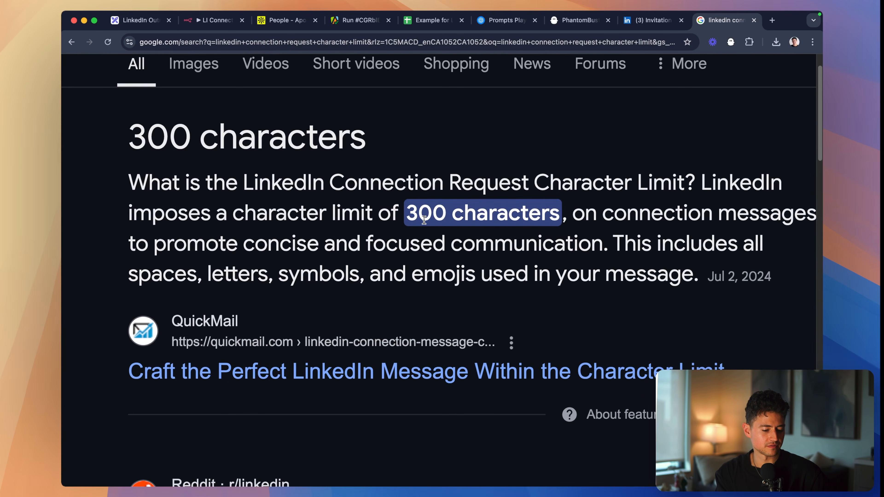
{"action": "triple_click", "coordinate": [170, 147]}
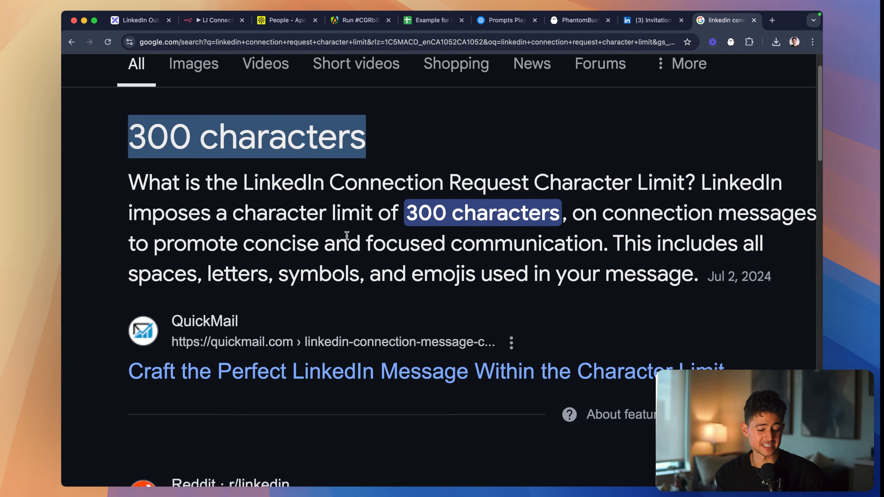
{"action": "scroll", "coordinate": [347, 237], "scroll_direction": "down", "scroll_amount": 5}
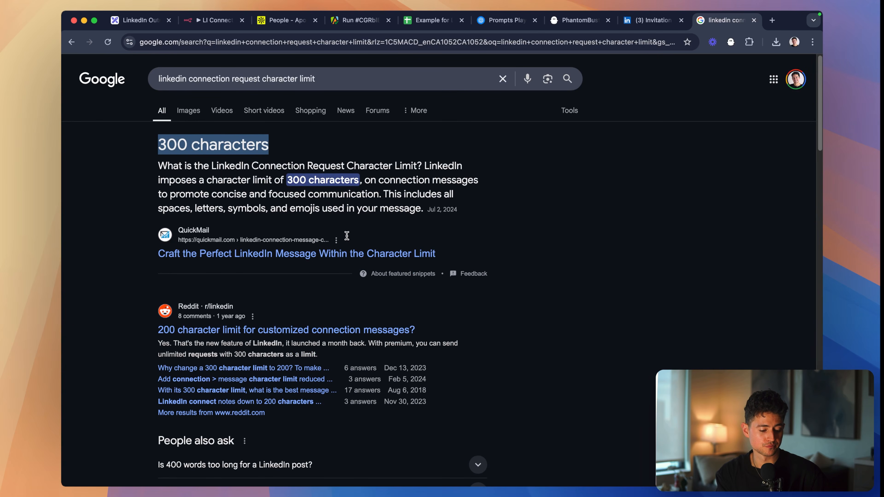
- Search Google in another new tab for "300 characters to words" and highlight the word range in the first result
{"action": "key", "text": "super+t"}
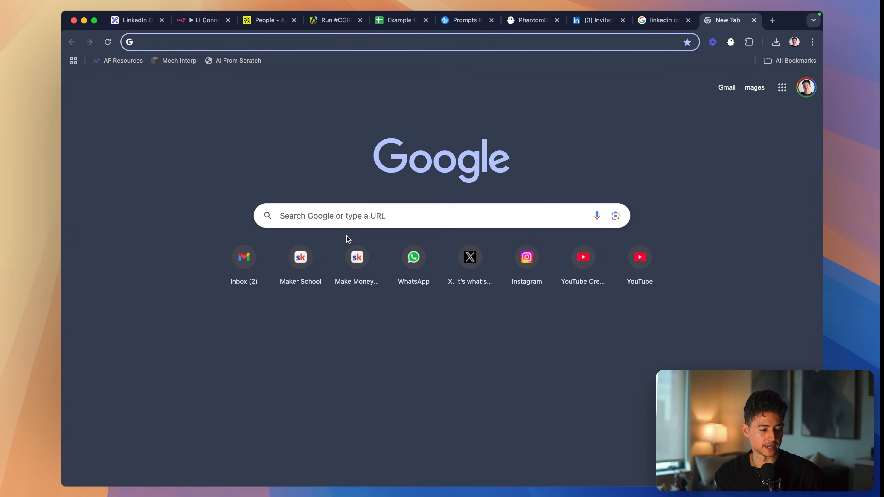
{"action": "key", "text": "super+a"}
{"action": "type", "text": "300 characters to words"}
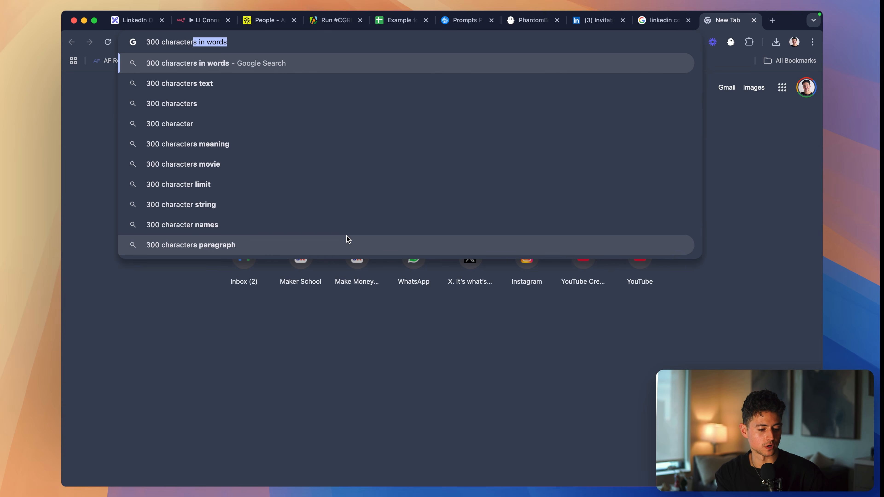
{"action": "key", "text": "Return"}
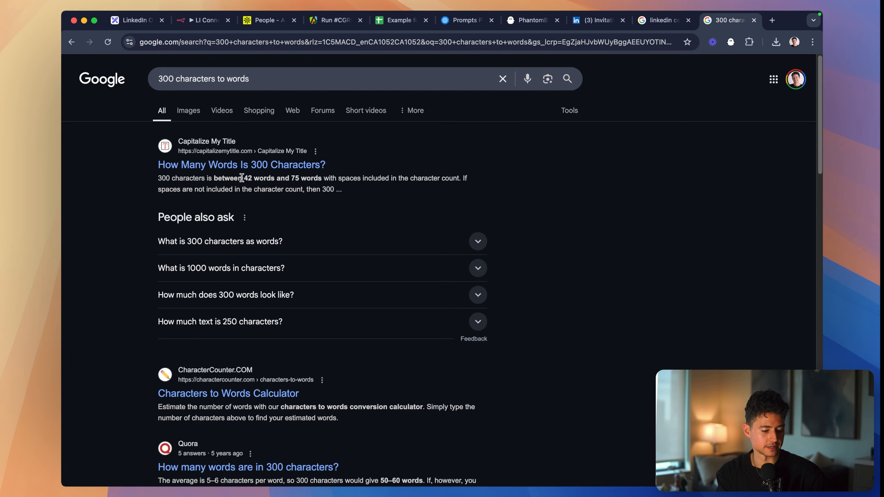
{"action": "scroll", "coordinate": [221, 206], "scroll_direction": "up", "scroll_amount": 5}
{"action": "scroll", "coordinate": [268, 188], "scroll_direction": "left", "scroll_amount": 2}
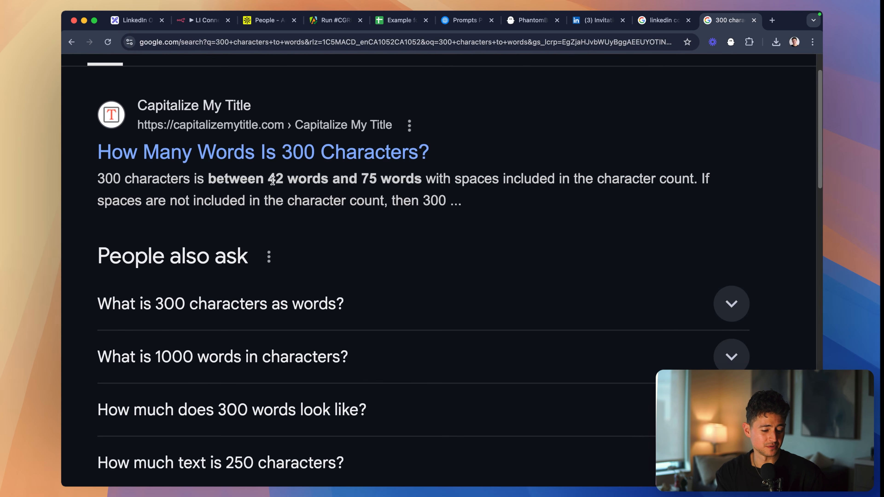
{"action": "left_click_drag", "start_coordinate": [268, 179], "coordinate": [420, 182]}
{"action": "left_click", "coordinate": [399, 184]}
{"action": "scroll", "coordinate": [400, 185], "scroll_direction": "down", "scroll_amount": 5}
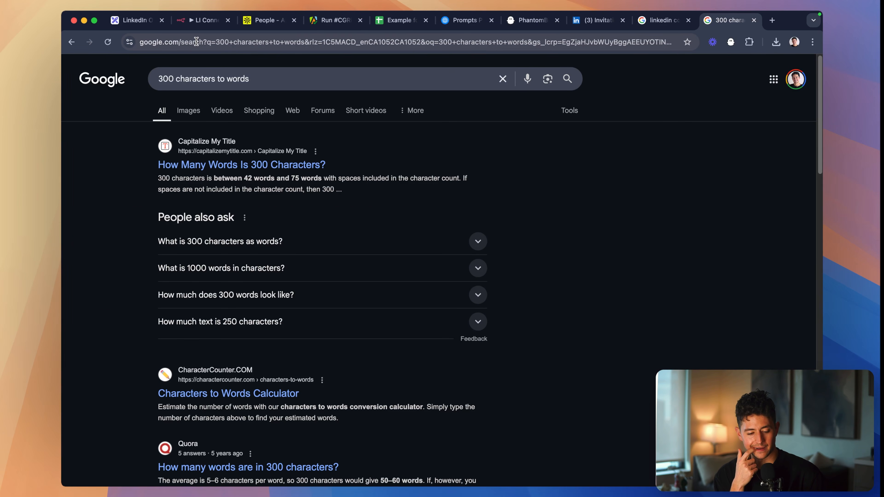
- Switch to the OpenAI Playground and set the system message to "You are a helpful, intelligent writing assistant."
{"action": "left_click", "coordinate": [447, 27]}
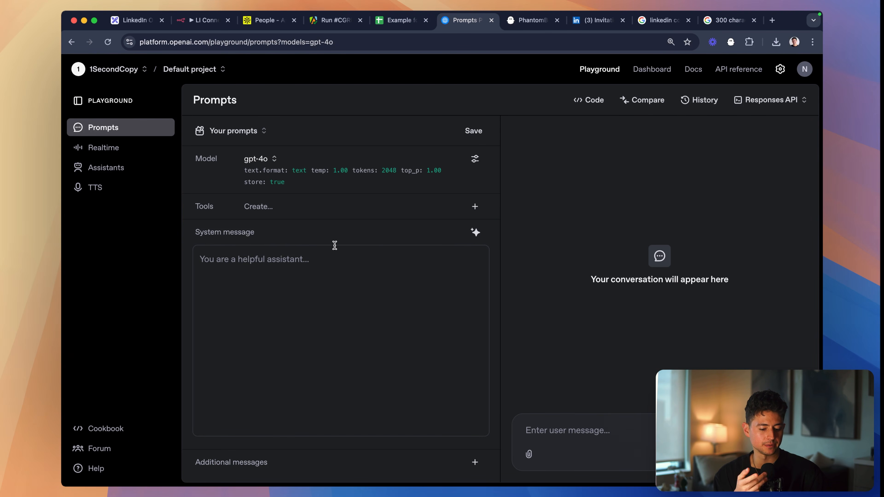
{"action": "left_click", "coordinate": [328, 264]}
{"action": "type", "text": "You are a helpf"}
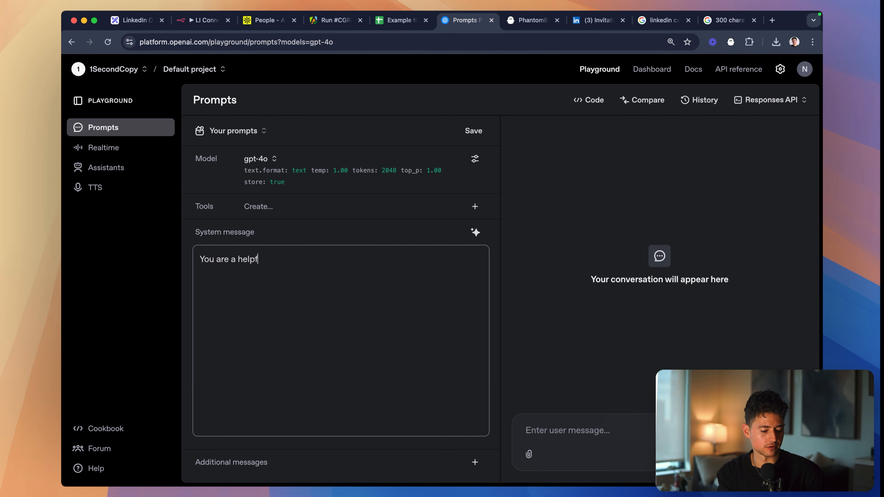
{"action": "type", "text": "ul, intelligent writing assist"}
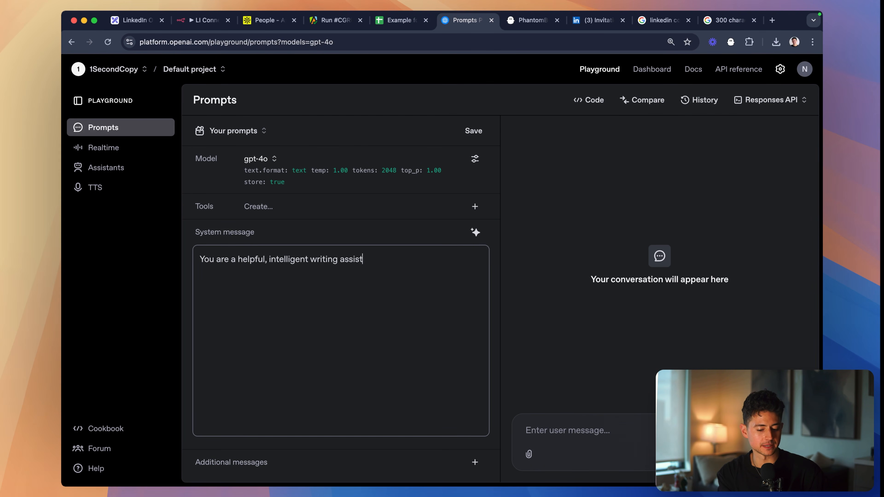
{"action": "type", "text": "ant."}
- Begin the user message with "Your task is to take as input" and slightly narrow the browser window
{"action": "left_click", "coordinate": [605, 425]}
{"action": "type", "text": "Your task is "}
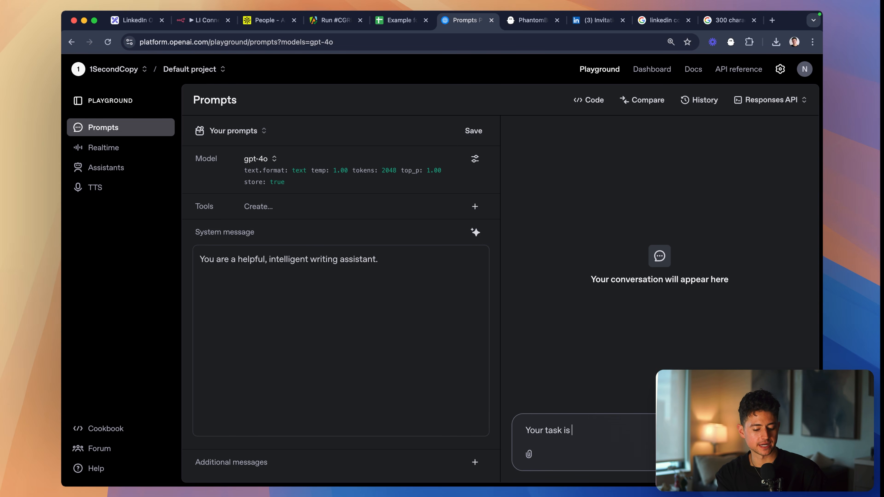
{"action": "type", "text": "to take as input"}
{"action": "key", "text": "super+plus"}
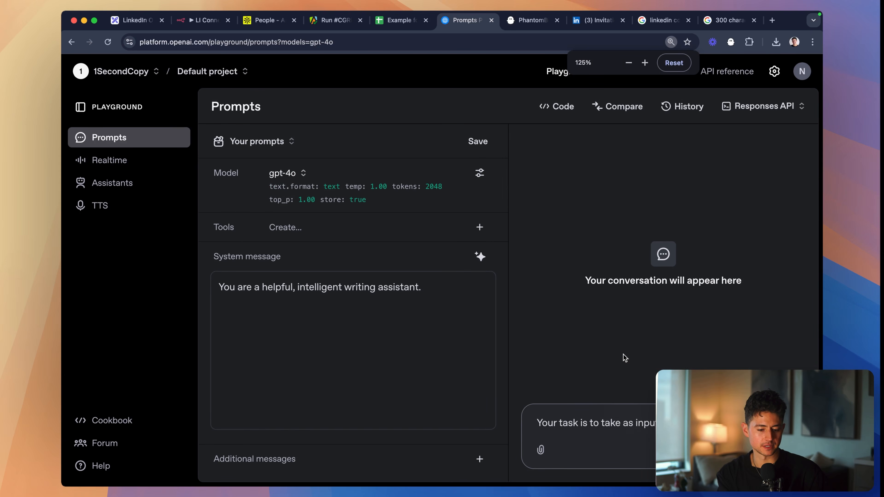
{"action": "key", "text": "super+Tab"}
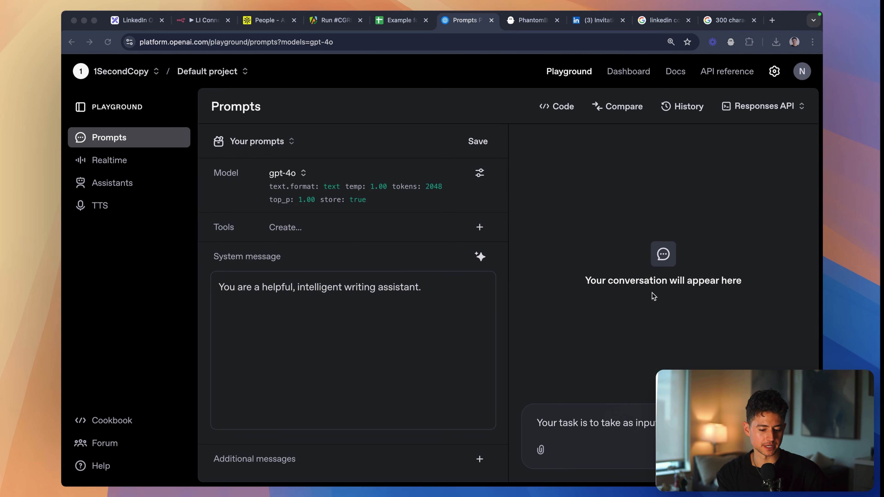
{"action": "key", "text": "super+Tab"}
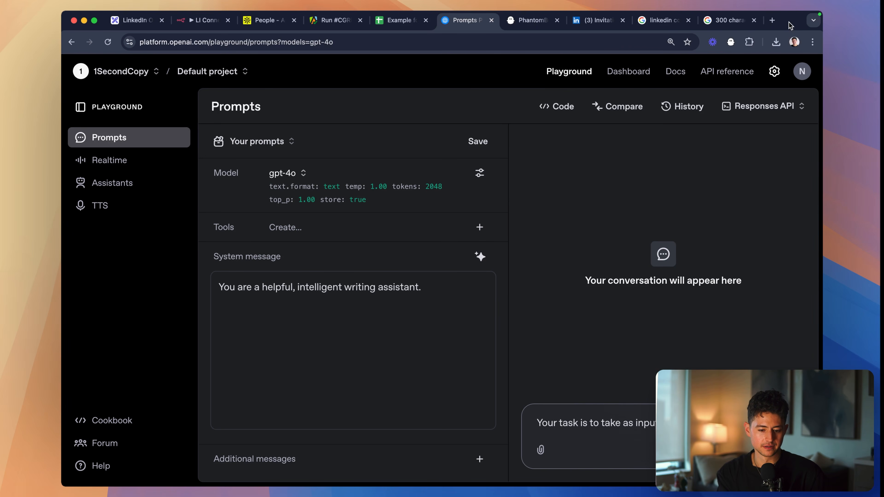
{"action": "mouse_move", "coordinate": [818, 38]}
{"action": "left_mouse_down"}
{"action": "mouse_move", "coordinate": [748, 35]}
{"action": "mouse_move", "coordinate": [809, 31]}
{"action": "left_mouse_up"}
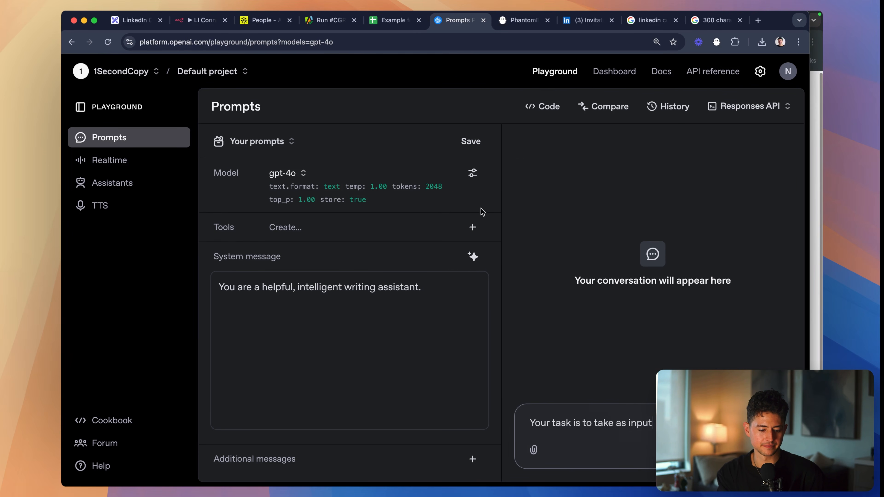
{"action": "key", "text": "super+plus"}
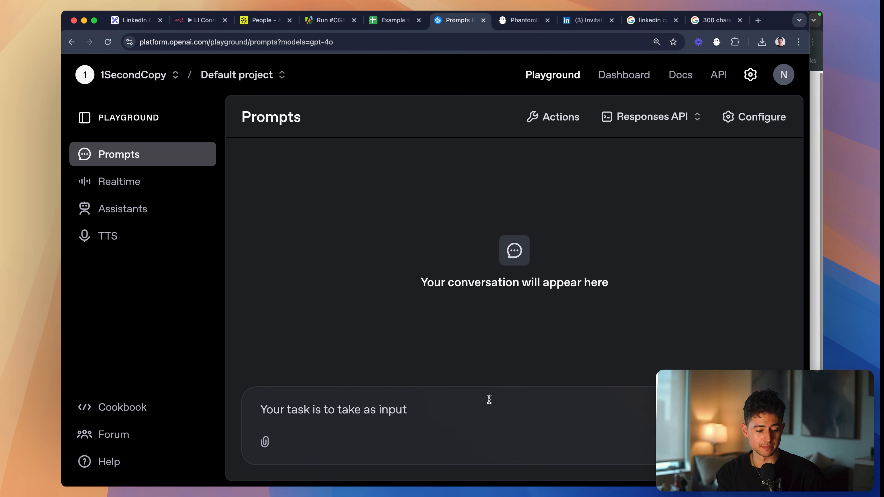
- Continue the user message with "a bunch of LinkedIn profile information of a user", removing the double space before "a"
{"action": "left_click", "coordinate": [475, 421]}
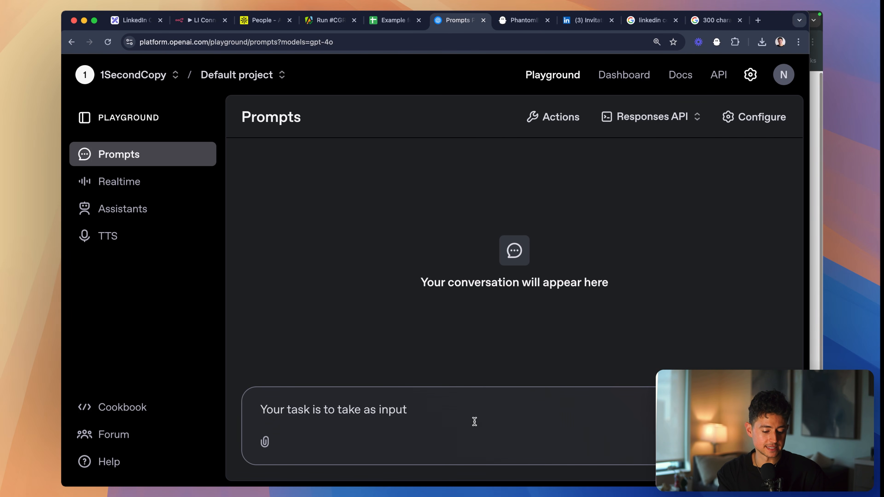
{"action": "type", "text": "a "}
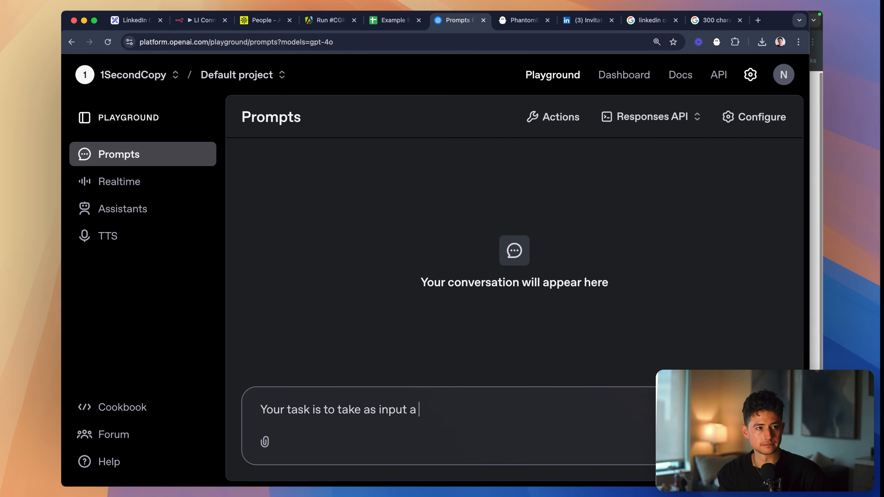
{"action": "type", "text": "bunch of LinkedIn "}
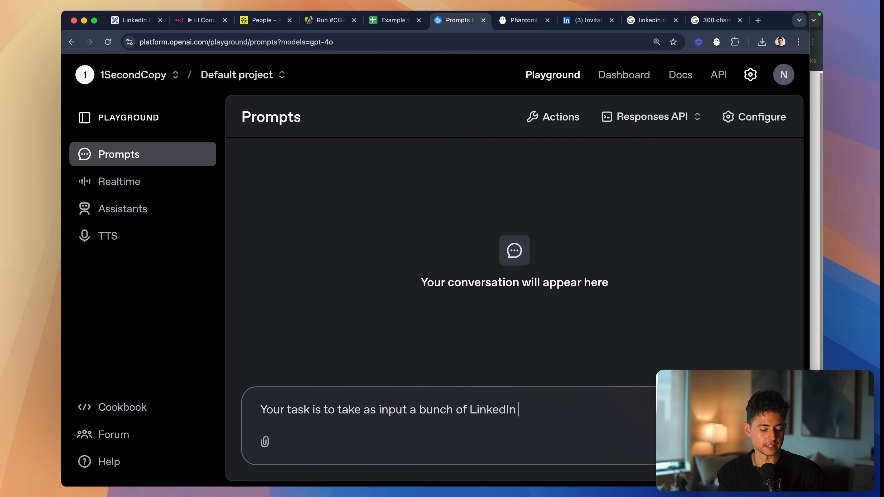
{"action": "type", "text": "profile information "}
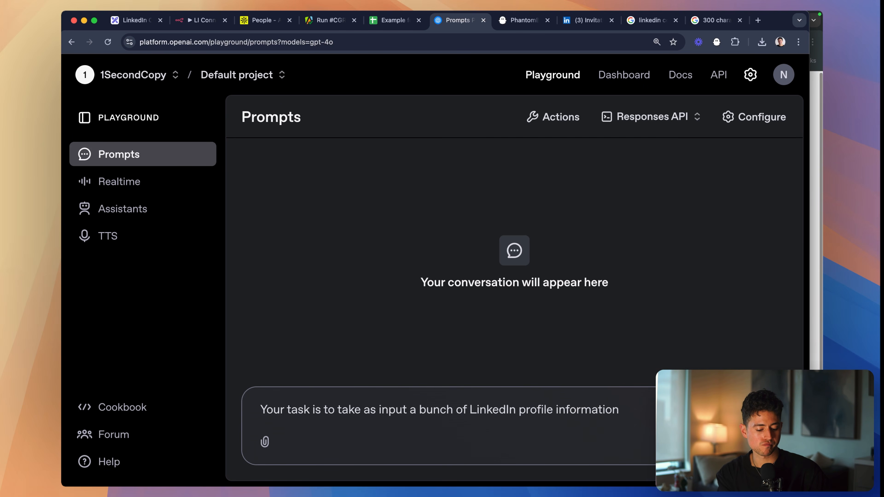
{"action": "type", "text": "of  a us"}
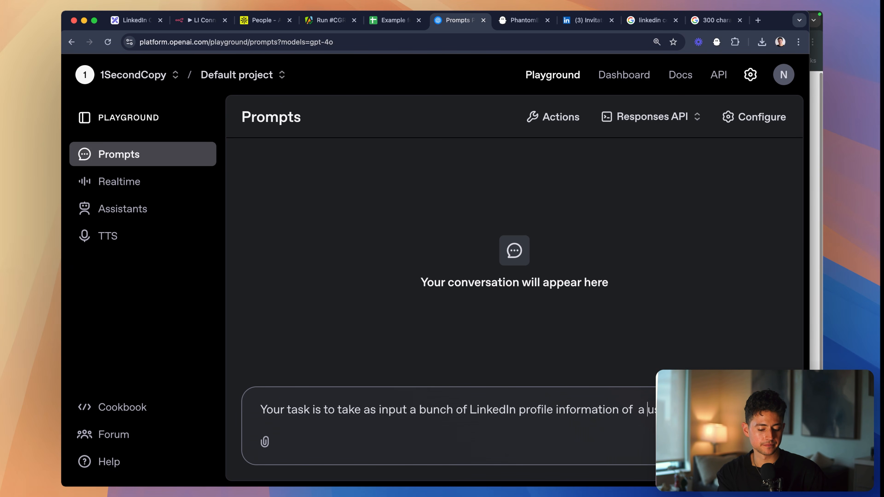
{"action": "key", "text": "Left"}
{"action": "key", "text": "Left"}
{"action": "key", "text": "BackSpace"}
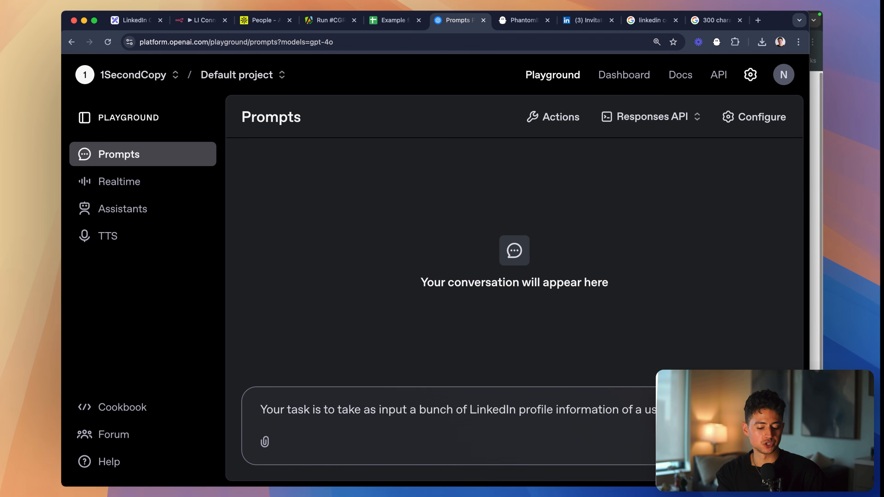
- Continue with "and then generate a very short, very punchy icebreaker that I can use as a variable in my" connection text, leaving blank space below
{"action": "type", "text": "a very short, ver"}
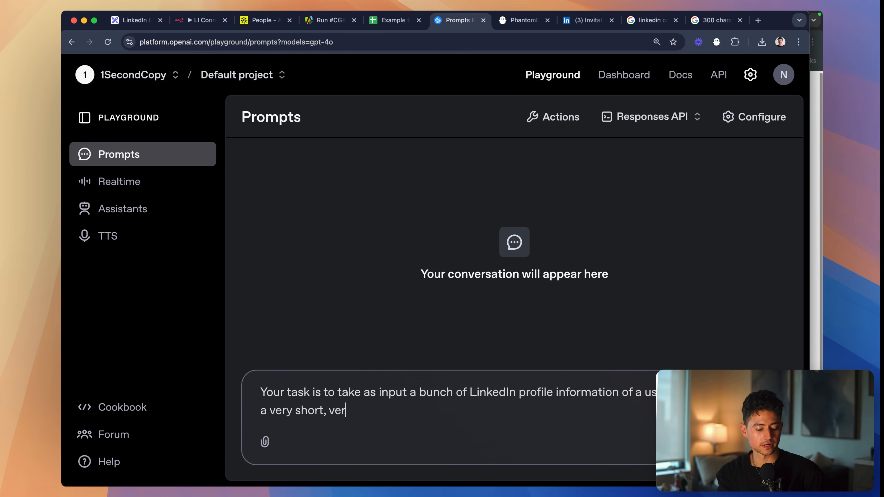
{"action": "type", "text": "y punchy"}
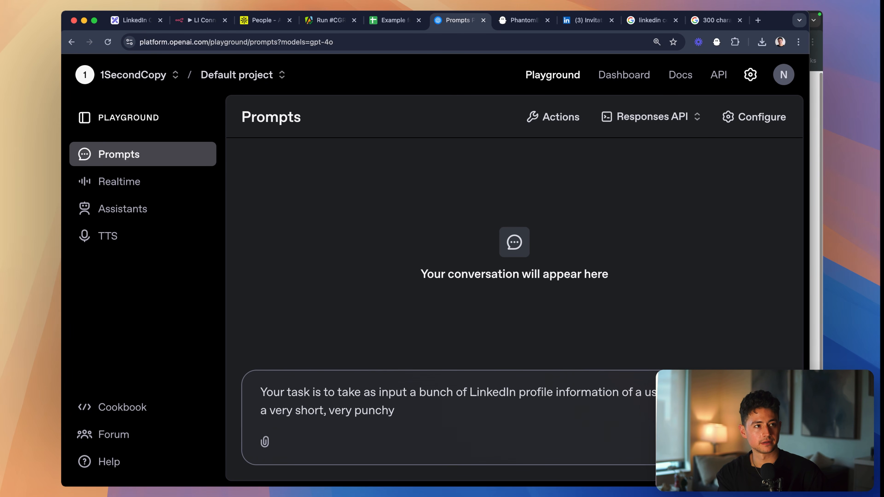
{"action": "type", "text": " icebreaker that I can use"}
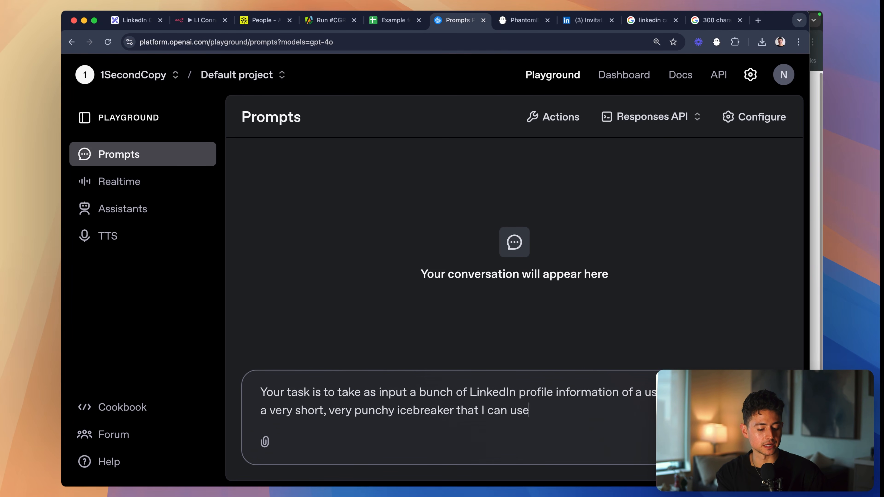
{"action": "type", "text": " as a variable in the in"}
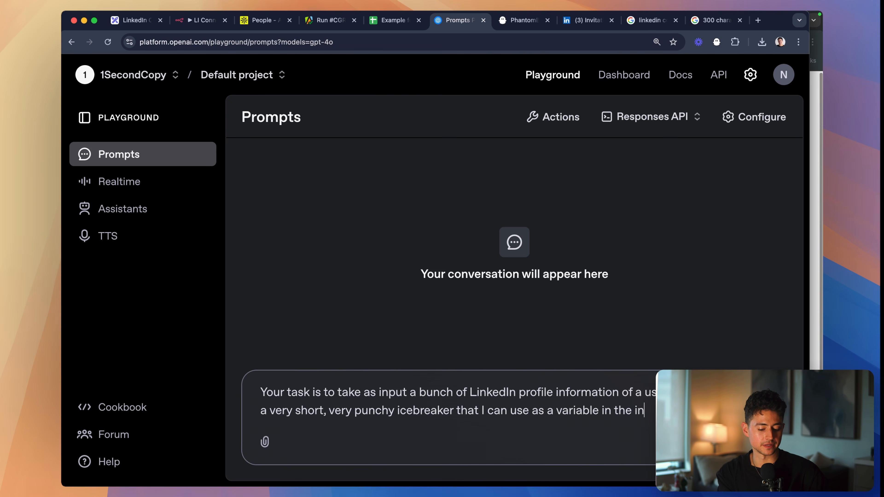
{"action": "type", "text": "tro"}
{"action": "key", "text": "alt+shift+Left"}
{"action": "key", "text": "alt+shift+Left"}
{"action": "type", "text": "my con"}
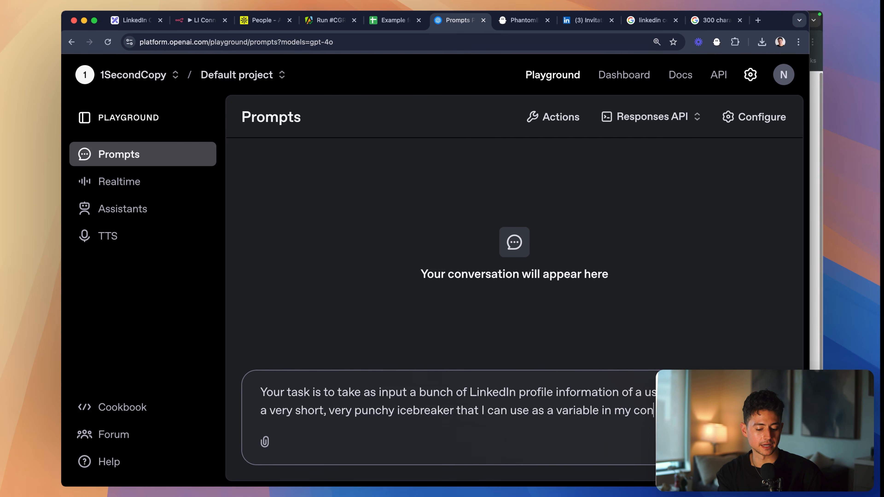
{"action": "key", "text": "shift+Return"}
{"action": "key", "text": "shift+Return"}
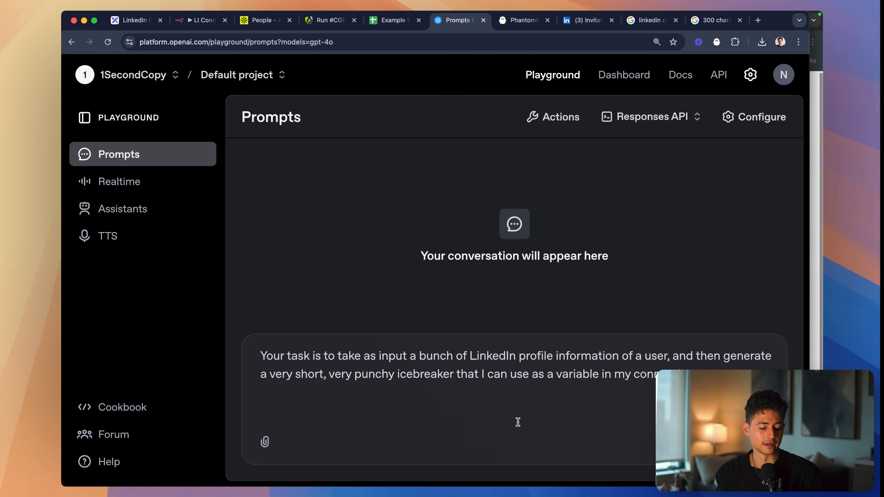
- Add the line "Return results in this format:" to the user message, followed by the empty JSON pair {"":""}
{"action": "type", "text": "R"}
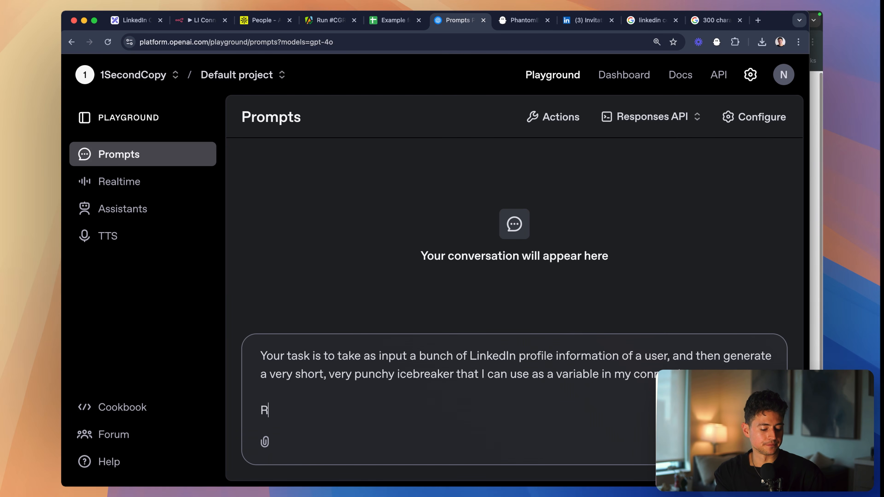
{"action": "type", "text": "eturn results in this format:"}
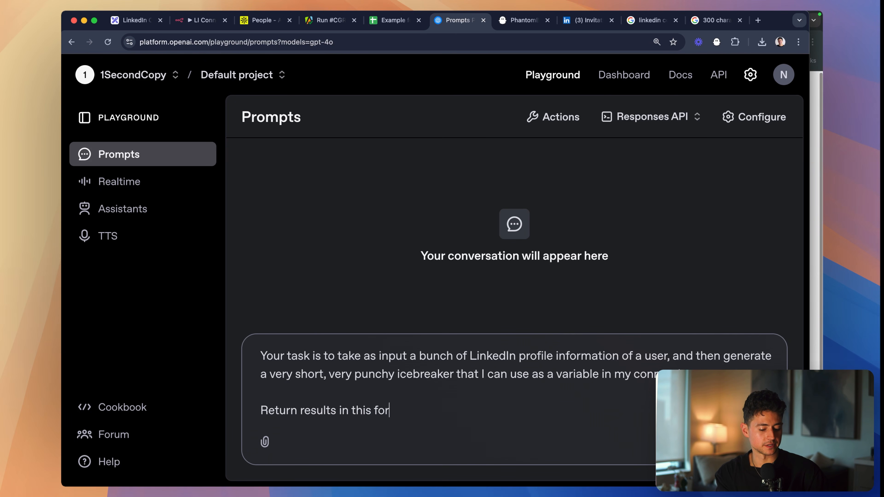
{"action": "key", "text": "Return"}
{"action": "key", "text": "Return"}
{"action": "type", "text": "{"}
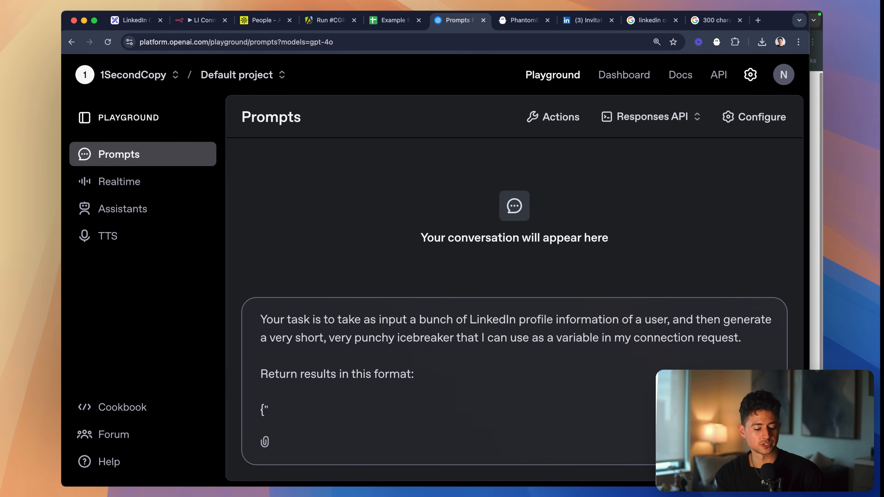
{"action": "type", "text": "\"\":\"\"}"}
{"action": "key", "text": "Left"}
{"action": "key", "text": "Left"}
{"action": "key", "text": "Left"}
{"action": "key", "text": "Left"}
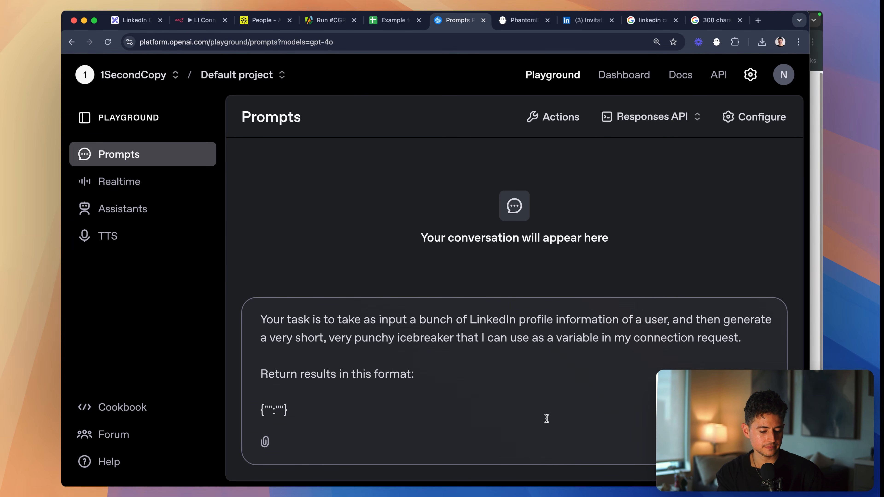
- Reword the line to "Return your results in this format:" and complete the JSON as {"icebreaker":"Icebreaker goes here"}, adding a blank line below
{"action": "type", "text": "your results "}
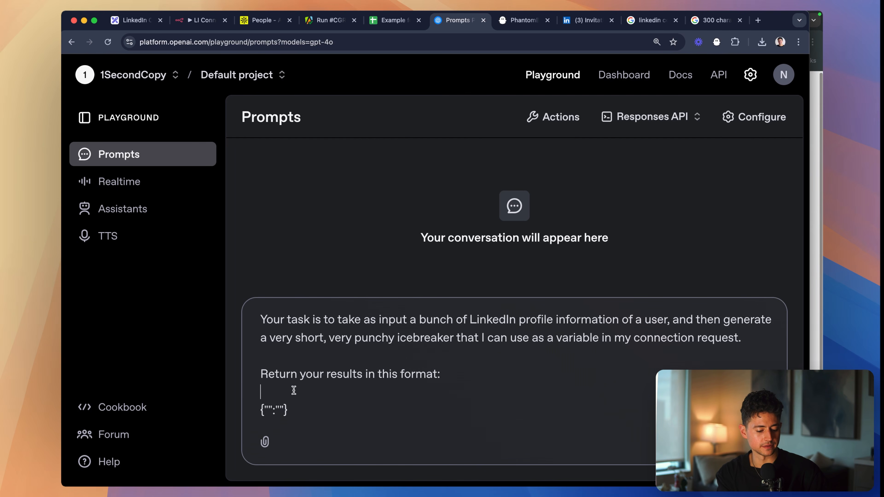
{"action": "type", "text": "in this format:  {\"icebreaker\":\""}
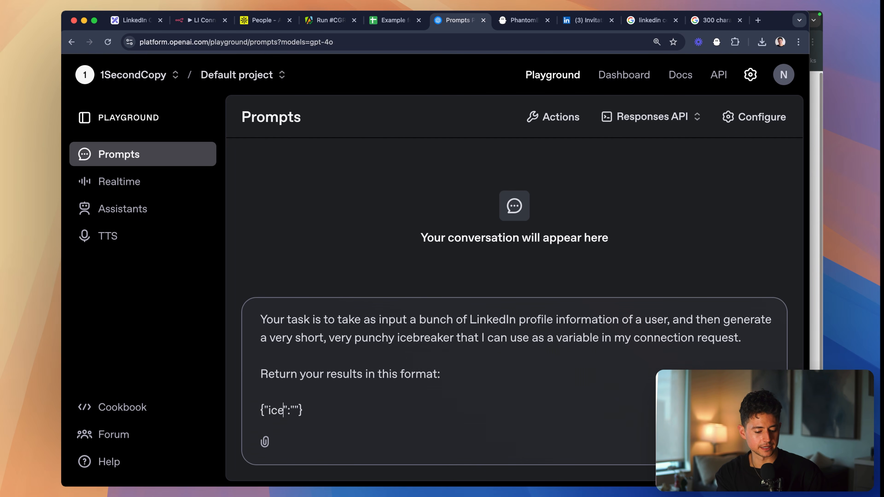
{"action": "type", "text": "Icebreaker goes here"}
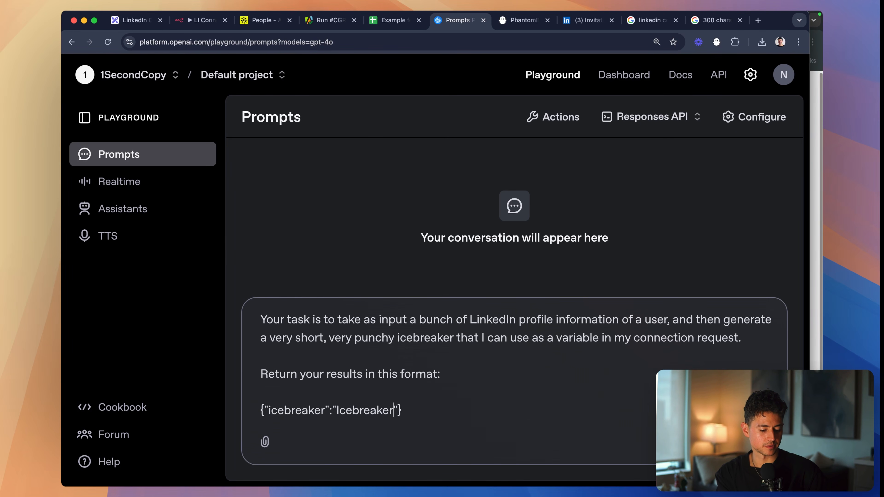
{"action": "key", "text": "End"}
{"action": "key", "text": "shift+Return"}
{"action": "key", "text": "shift+Return"}
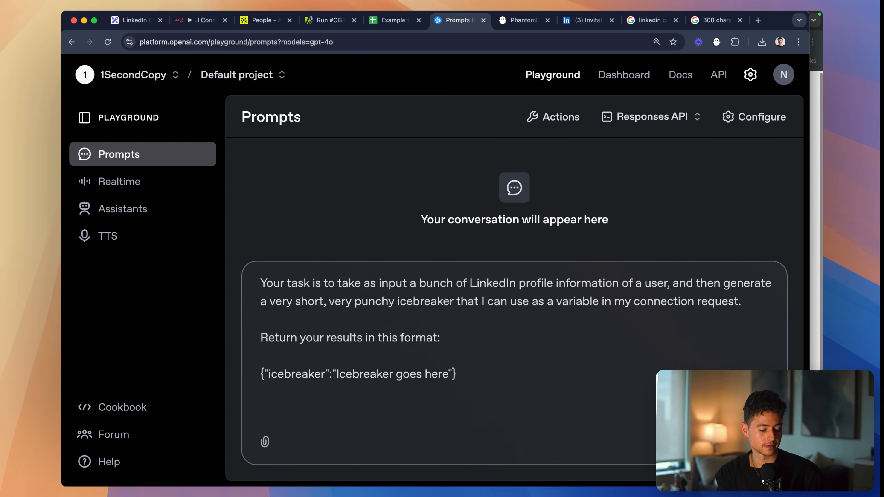
- Add the instruction "In order to ensure icebreakers are punchy and high-quality, make them follow this template:" and leave a blank line
{"action": "type", "text": "In order to e"}
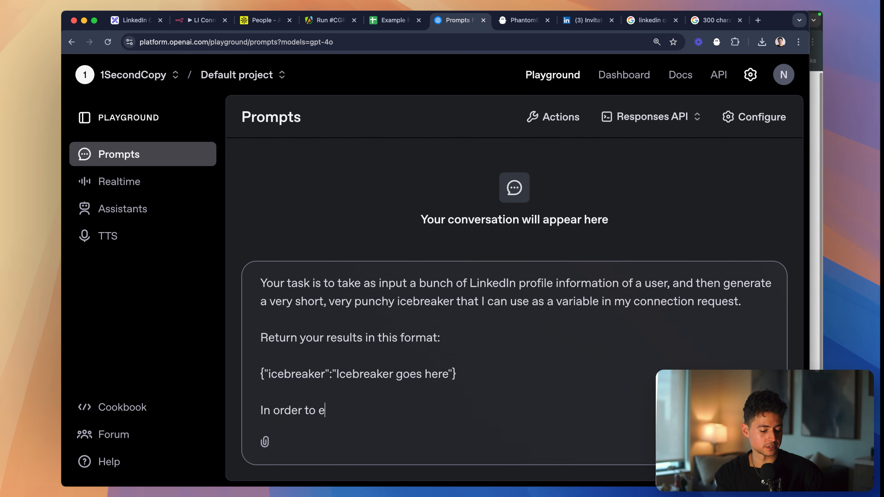
{"action": "type", "text": "nsure icebreakers are punchy "}
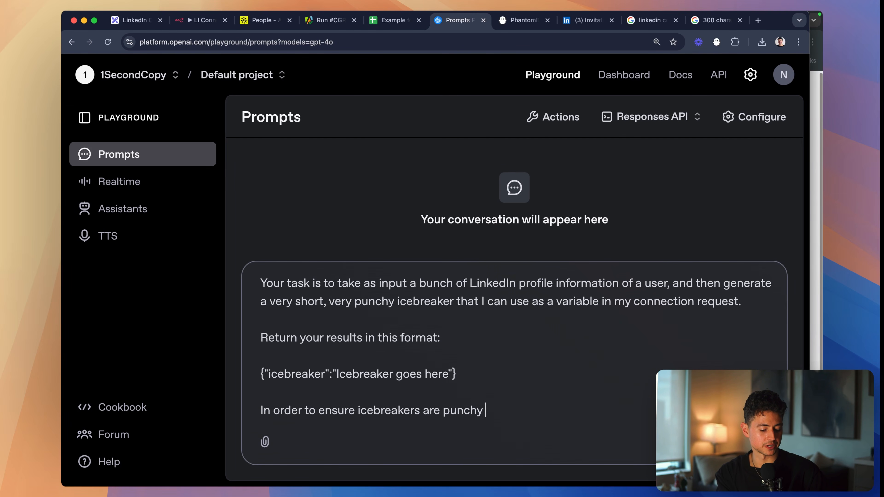
{"action": "type", "text": "and high-quality, mak"}
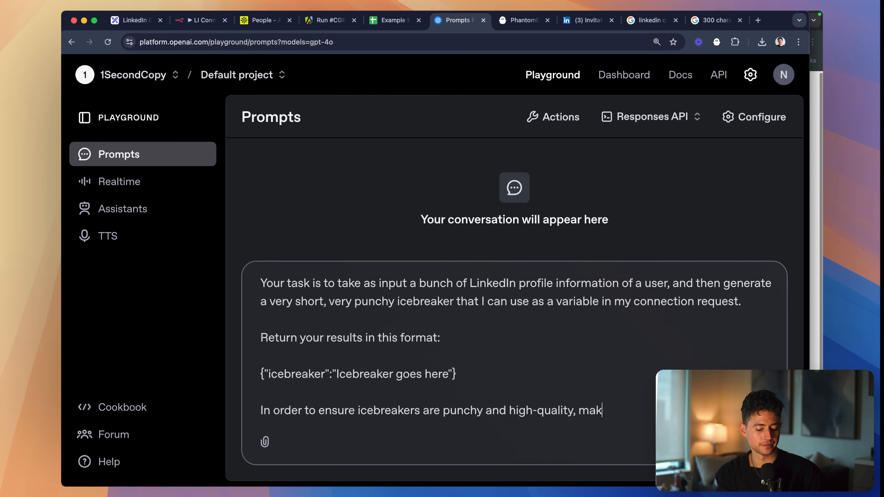
{"action": "type", "text": "e them fol"}
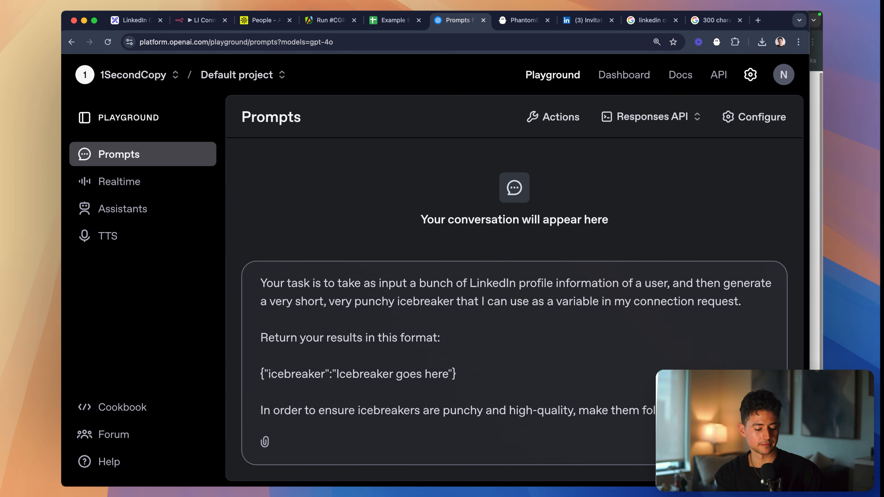
{"action": "key", "text": "Return"}
{"action": "key", "text": "Return"}
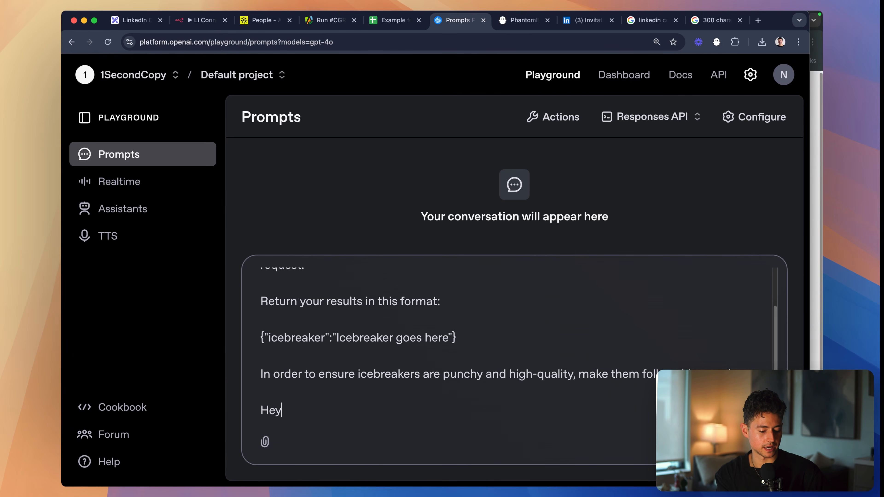
- Write the template's first sentence as "Hey {{name}}, loved seeing {{thingAboutThem}}."
{"action": "type", "text": "Hey {{name}},"}
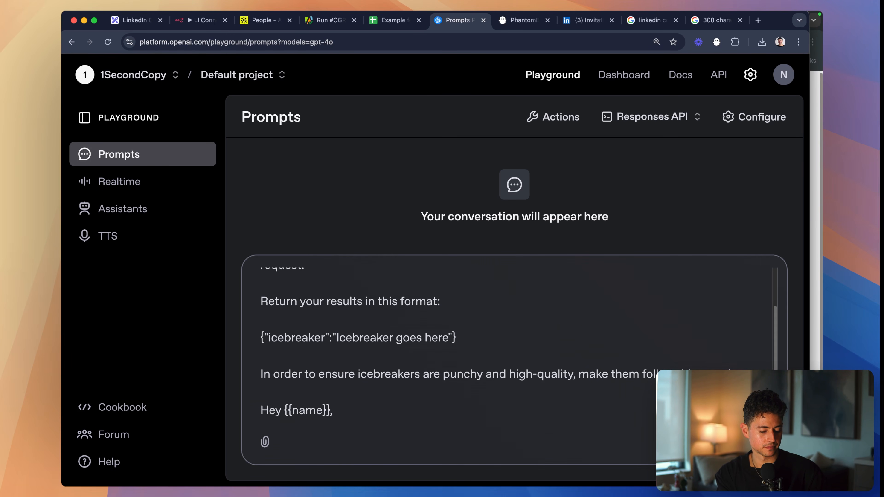
{"action": "type", "text": " loved se"}
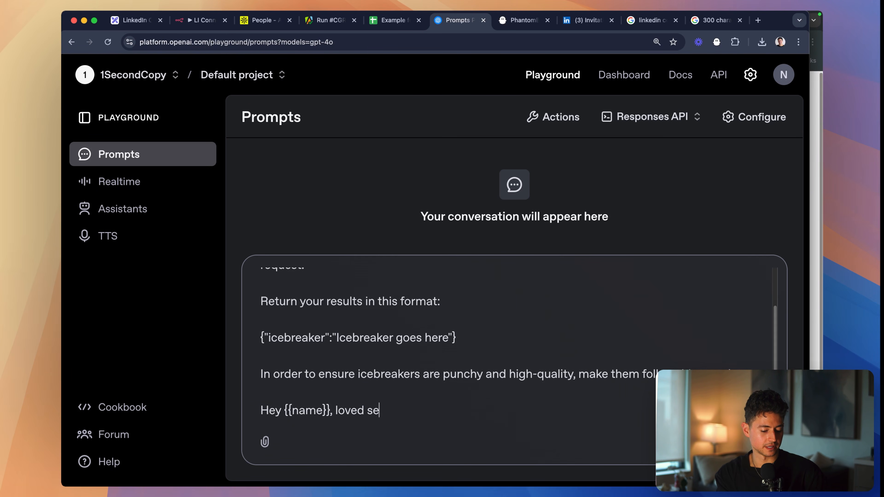
{"action": "type", "text": "eing {{thingAboutThe"}
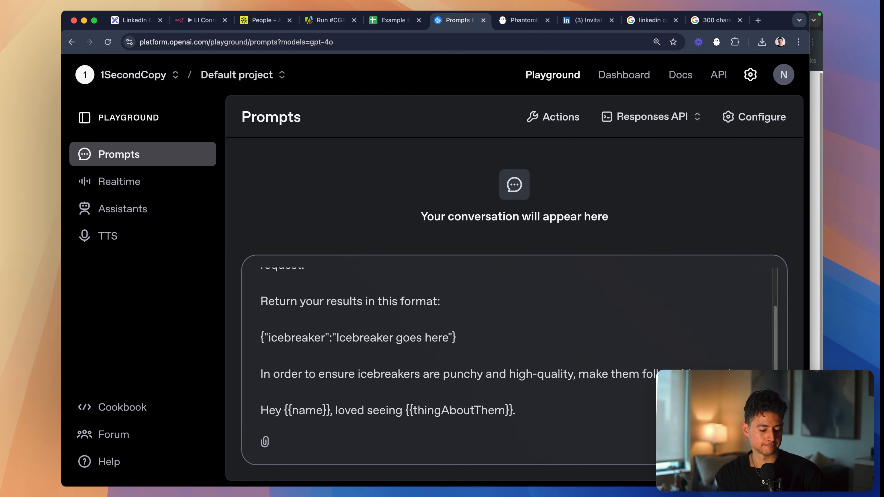
{"action": "type", "text": "m}}. I"}
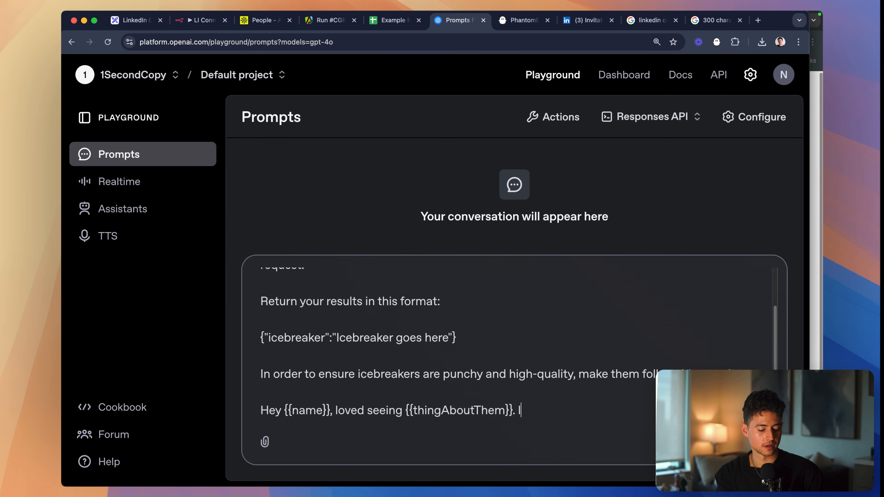
{"action": "type", "text": "'m also into"}
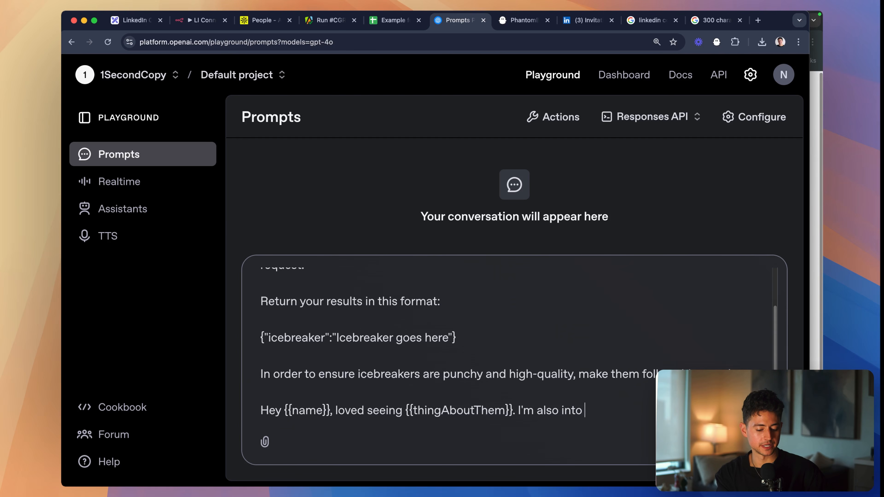
{"action": "type", "text": " {{other"}
- Finish the template with "I'm also into {{plausibleTieIn}}, thought I'd connect."
{"action": "key", "text": "alt+shift+Left"}
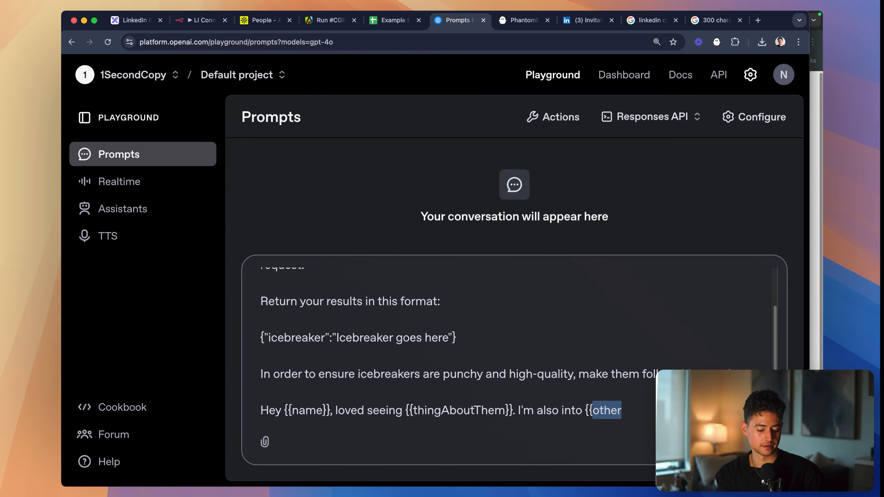
{"action": "key", "text": "Right"}
{"action": "type", "text": "Thing"}
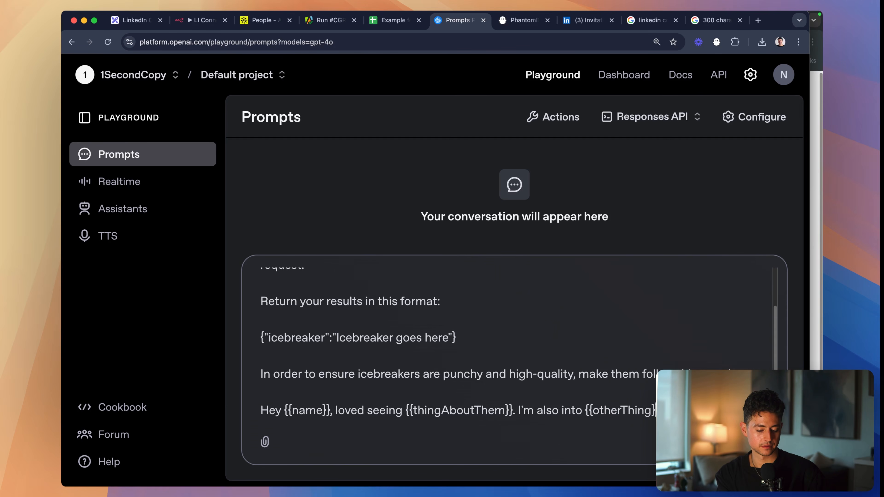
{"action": "key", "text": "alt+shift+Left"}
{"action": "type", "text": "plausible"}
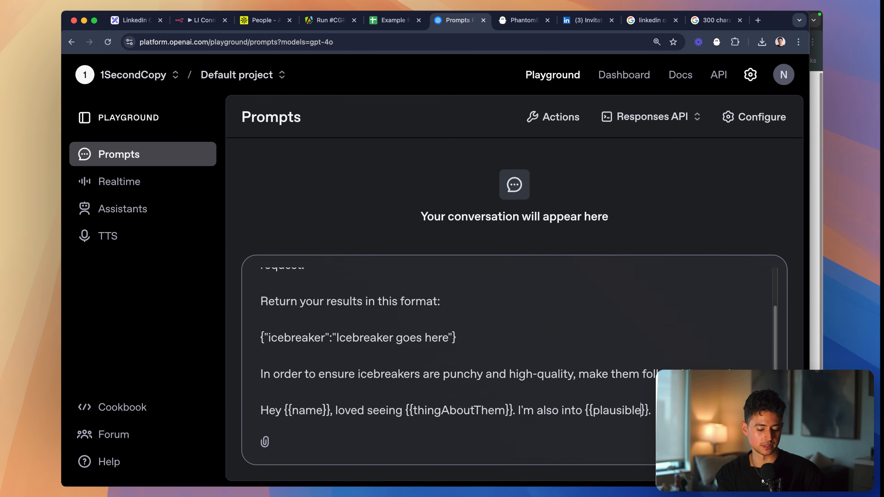
{"action": "type", "text": "Tie"}
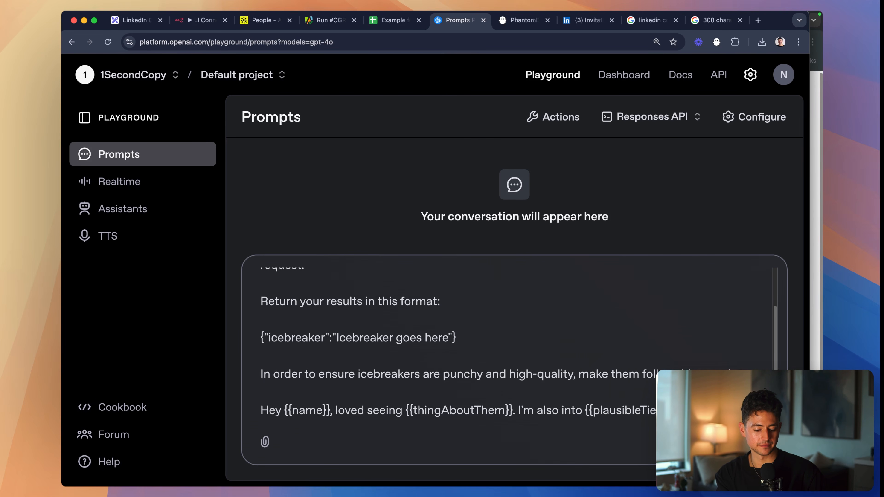
{"action": "type", "text": "connect."}
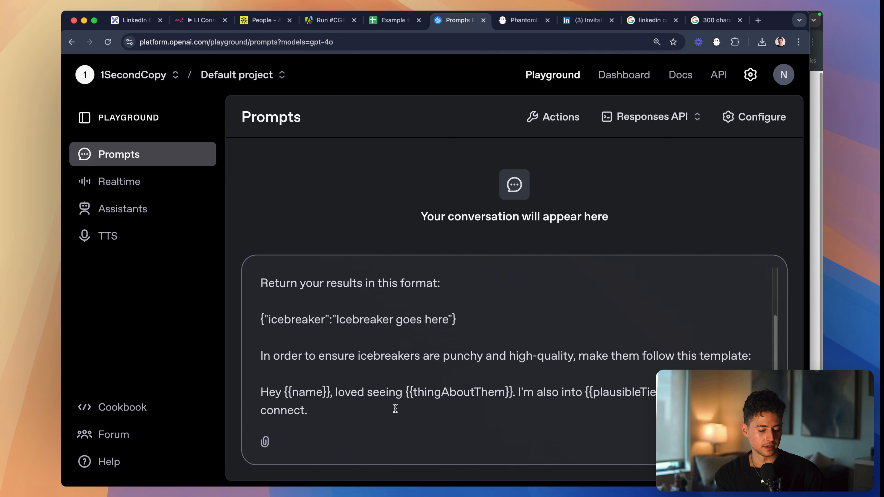
- Copy the icebreaker template into wordcounter.net in a new browser tab to count its characters
{"action": "left_click_drag", "start_coordinate": [395, 409], "coordinate": [255, 389]}
{"action": "key", "text": "super+t"}
{"action": "type", "text": "wor"}
{"action": "key", "text": "Return"}
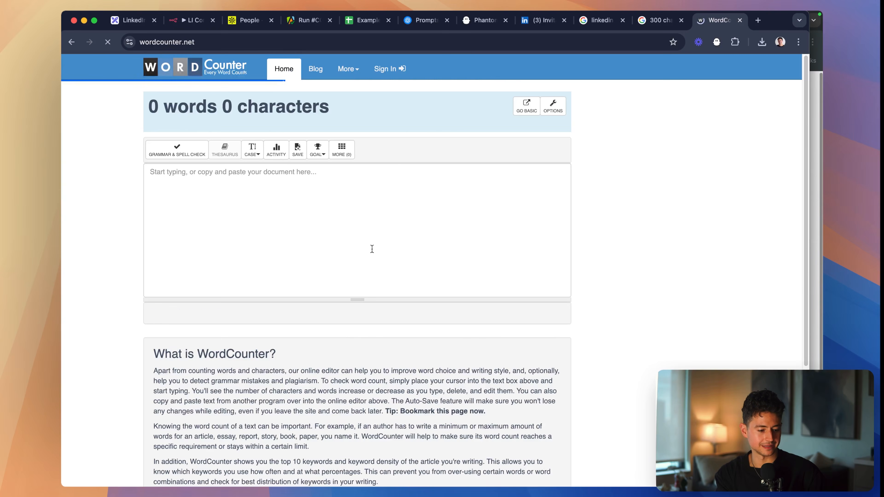
{"action": "type", "text": "Hey {{name}}, loved seeing {{thingAboutThem}}. I'm also into {{plausibleTieIn}}, thought I'd connect."}
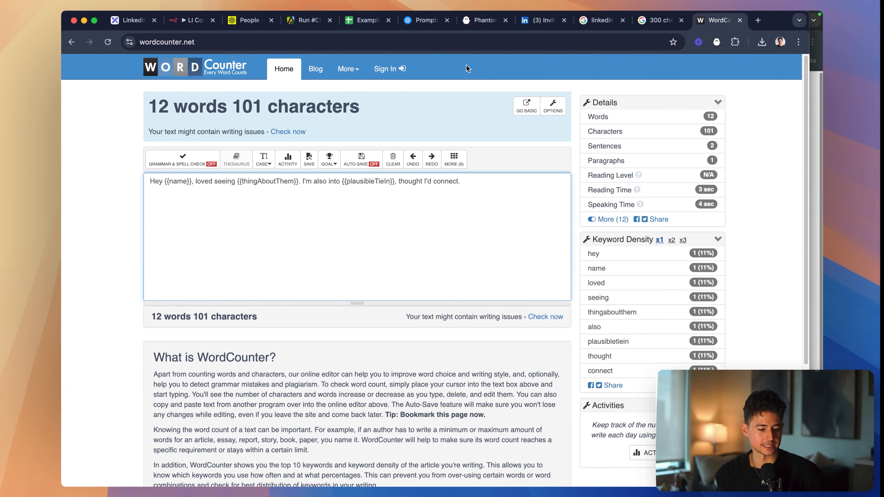
- Switch to the LinkedIn invitation manager and examine how much of a connection request's message is shown in the preview
{"action": "left_click", "coordinate": [533, 21]}
{"action": "scroll", "coordinate": [286, 246], "scroll_direction": "down", "scroll_amount": 20}
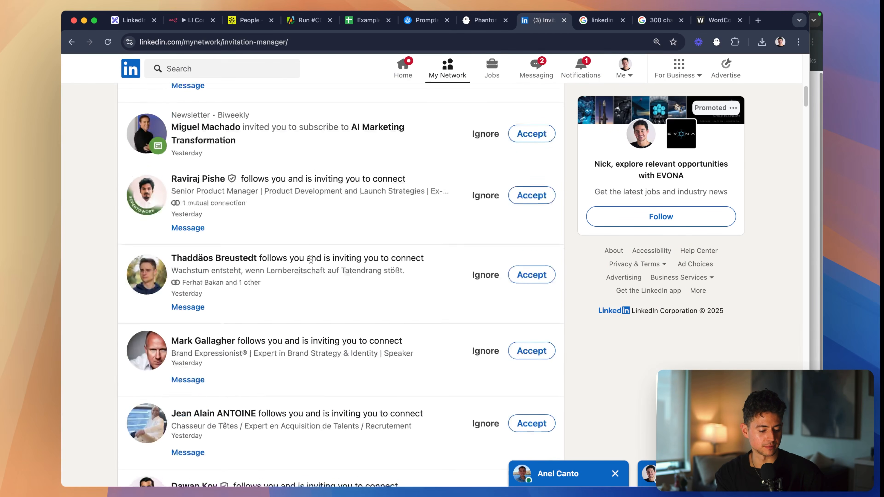
{"action": "scroll", "coordinate": [303, 266], "scroll_direction": "up", "scroll_amount": 1}
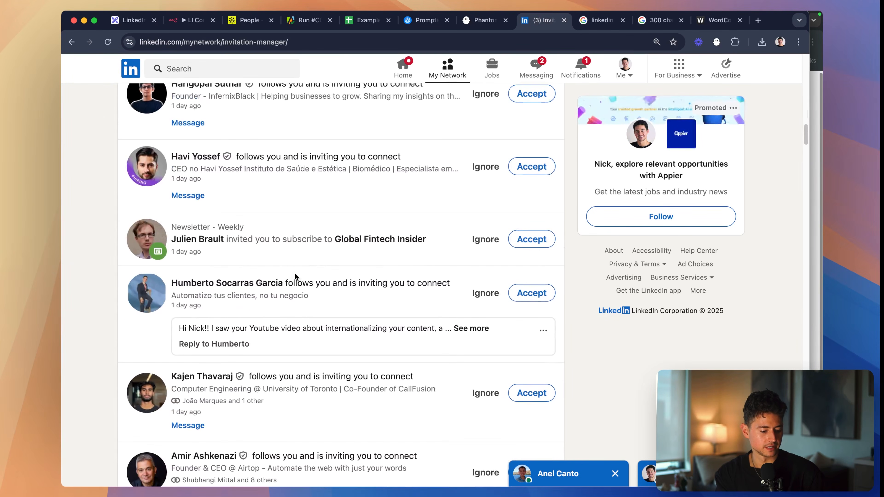
{"action": "left_click_drag", "start_coordinate": [179, 328], "coordinate": [446, 331]}
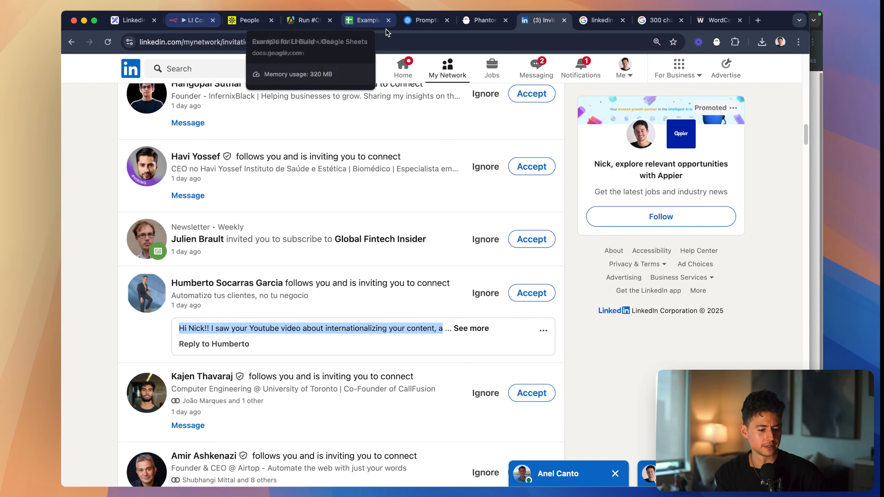
- Return to the OpenAI Playground and append a "--" separator and the JSON line {"linkedInFields":""} below the template
{"action": "left_click", "coordinate": [415, 28]}
{"action": "left_click", "coordinate": [532, 411]}
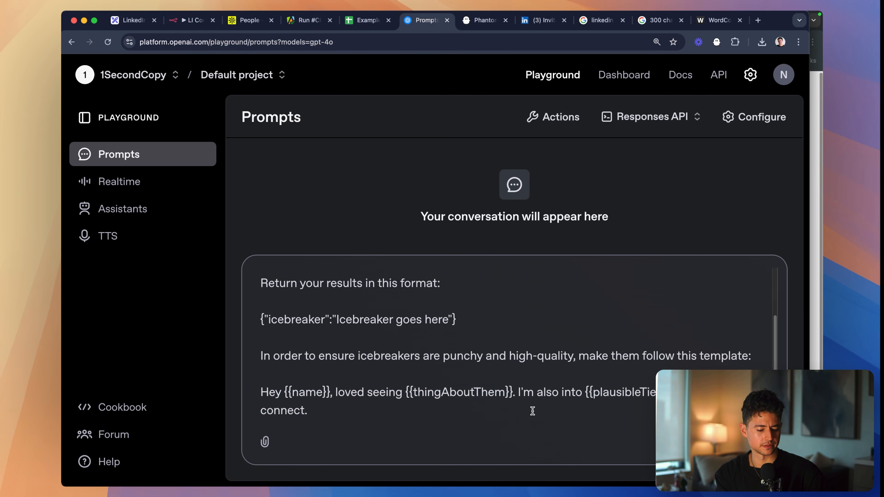
{"action": "key", "text": "Return"}
{"action": "key", "text": "Return"}
{"action": "key", "text": "BackSpace"}
{"action": "key", "text": "BackSpace"}
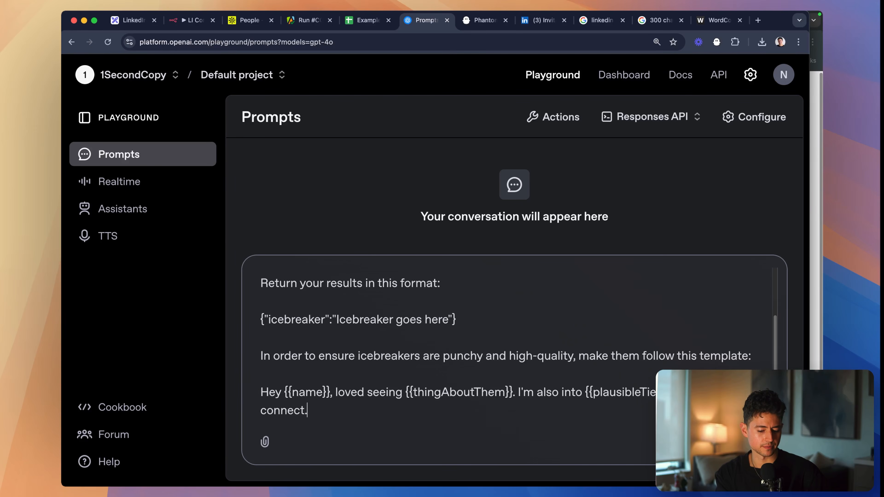
{"action": "key", "text": "Return"}
{"action": "key", "text": "Return"}
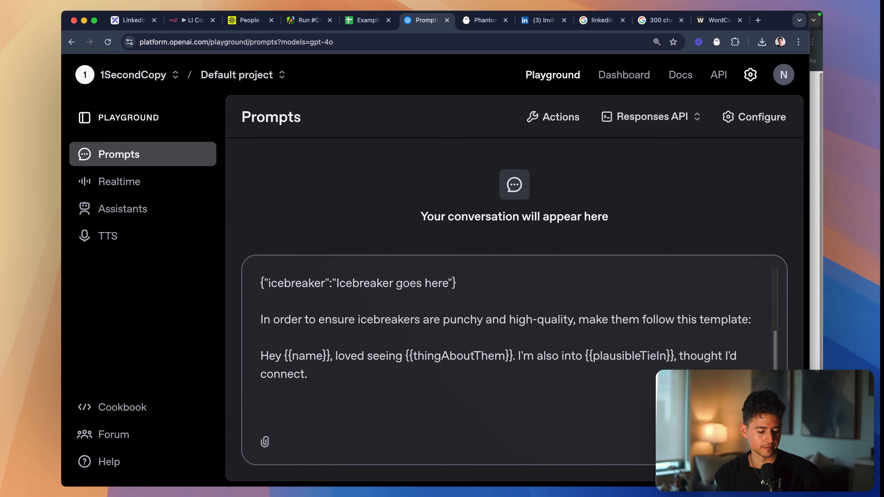
{"action": "type", "text": "--"}
{"action": "key", "text": "Return"}
{"action": "key", "text": "Return"}
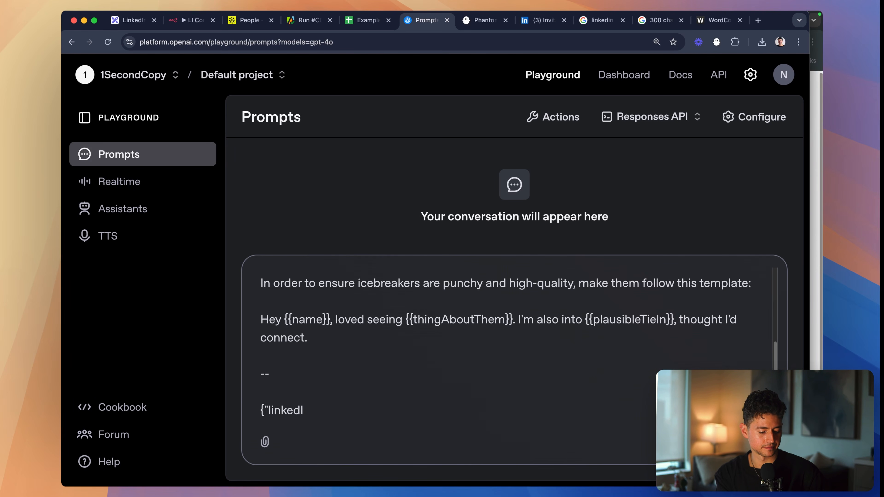
{"action": "type", "text": "{\"linkedInFields\":\"\""}
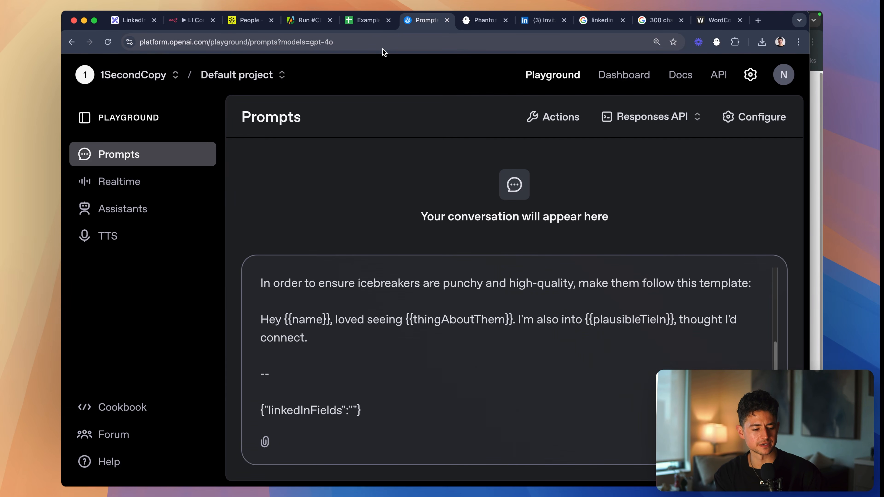
{"action": "left_click", "coordinate": [191, 20]}
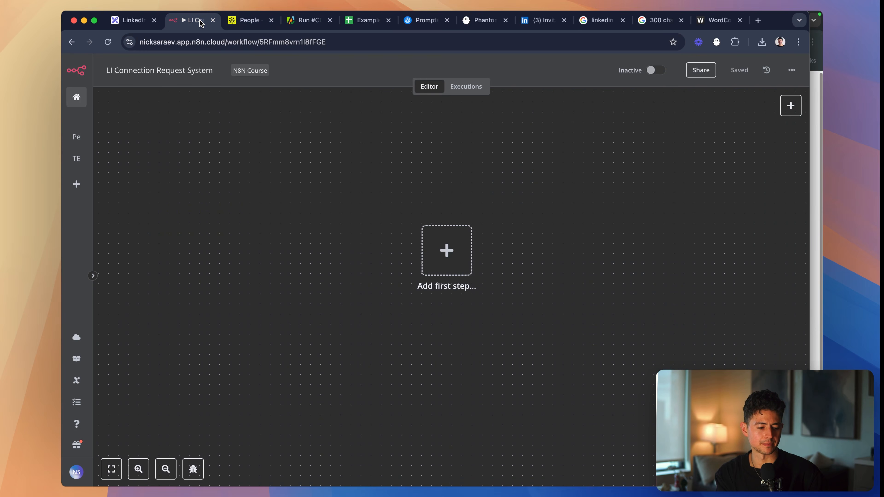
{"action": "left_click", "coordinate": [429, 29]}
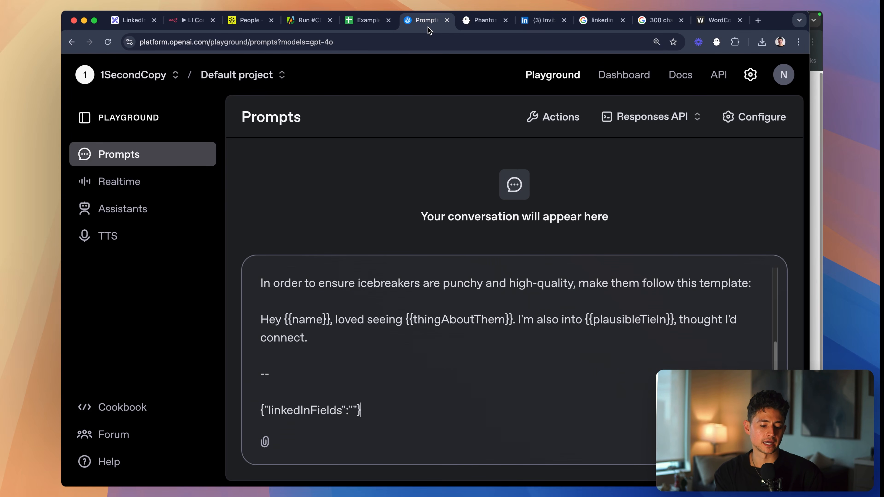
- Copy the row 4 lead's first name from the Example for LI Build sheet into the empty linkedInFields value of the OpenAI prompt
{"action": "key", "text": "super+Tab"}
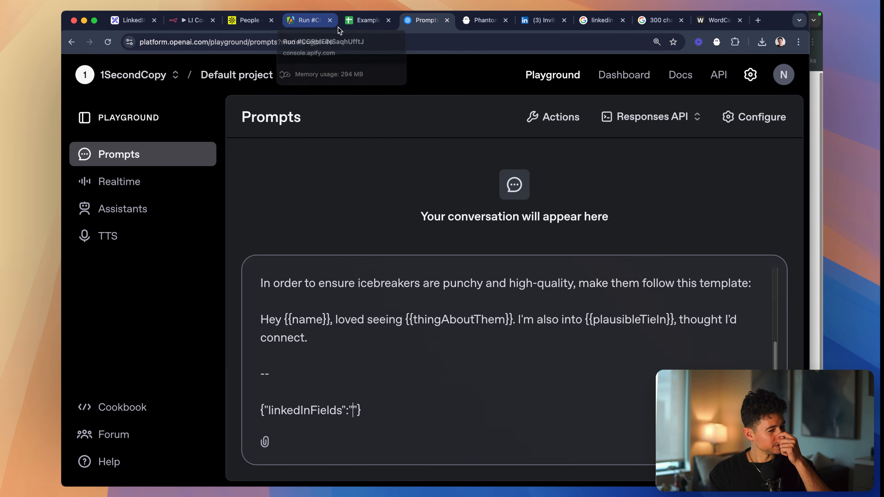
{"action": "left_click", "coordinate": [359, 24]}
{"action": "scroll", "coordinate": [493, 221], "scroll_direction": "right", "scroll_amount": 3}
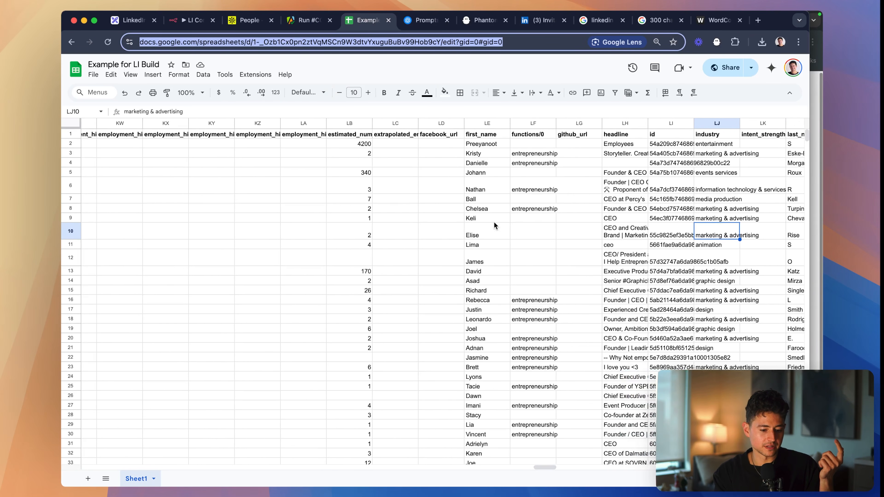
{"action": "scroll", "coordinate": [547, 216], "scroll_direction": "down", "scroll_amount": 10}
{"action": "scroll", "coordinate": [548, 215], "scroll_direction": "up", "scroll_amount": 10}
{"action": "scroll", "coordinate": [548, 215], "scroll_direction": "right", "scroll_amount": 7}
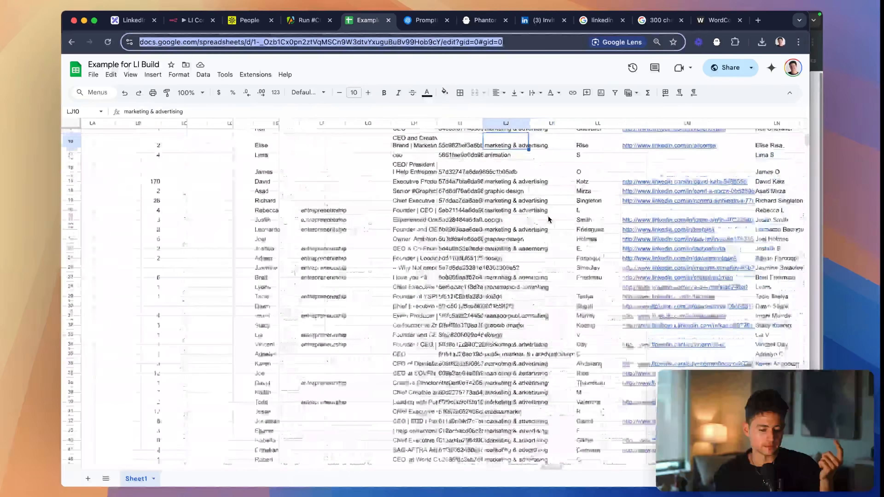
{"action": "scroll", "coordinate": [547, 218], "scroll_direction": "left", "scroll_amount": 5}
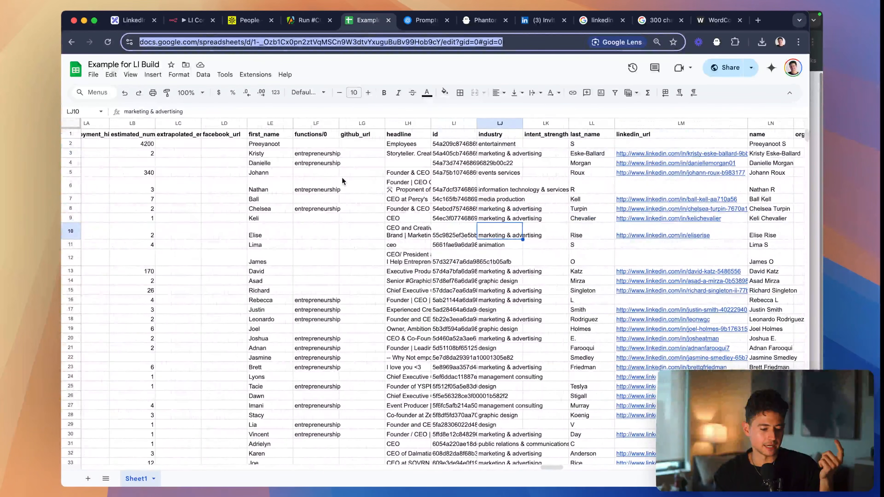
{"action": "left_click", "coordinate": [336, 163]}
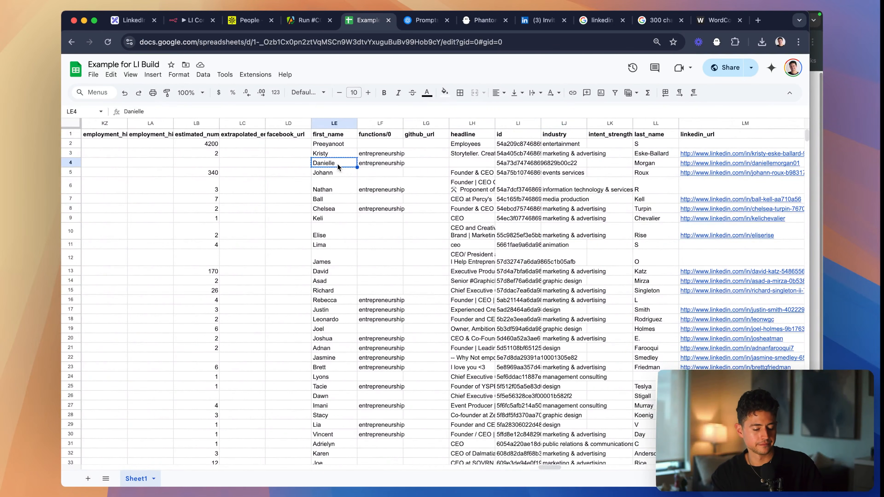
{"action": "key", "text": "shift+space"}
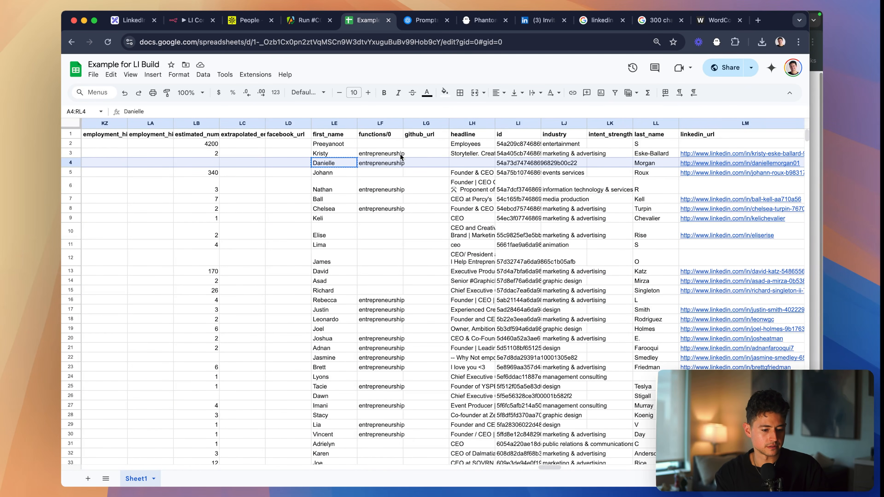
{"action": "left_click", "coordinate": [425, 20]}
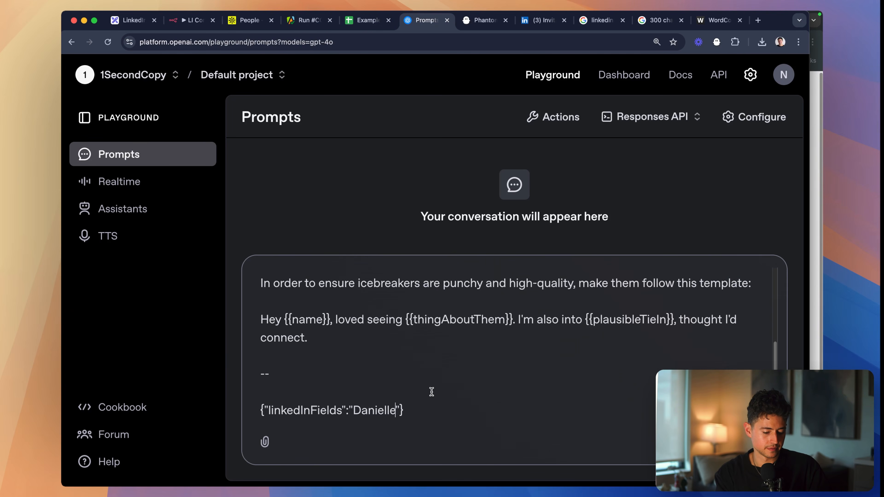
- Add the row 4 lead's last name from the sheet after the first name in linkedInFields, followed by a comma
{"action": "key", "text": "ctrl+shift+Tab"}
{"action": "left_click", "coordinate": [345, 166]}
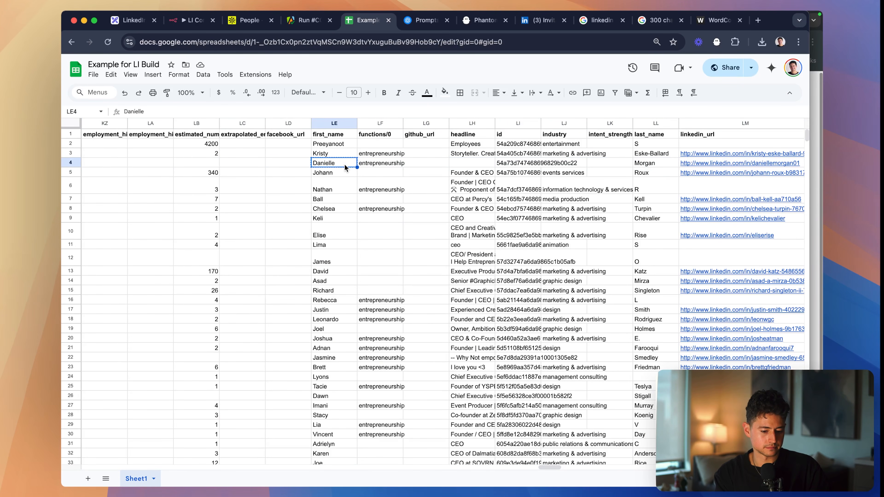
{"action": "left_click", "coordinate": [653, 161]}
{"action": "key", "text": "ctrl+Tab"}
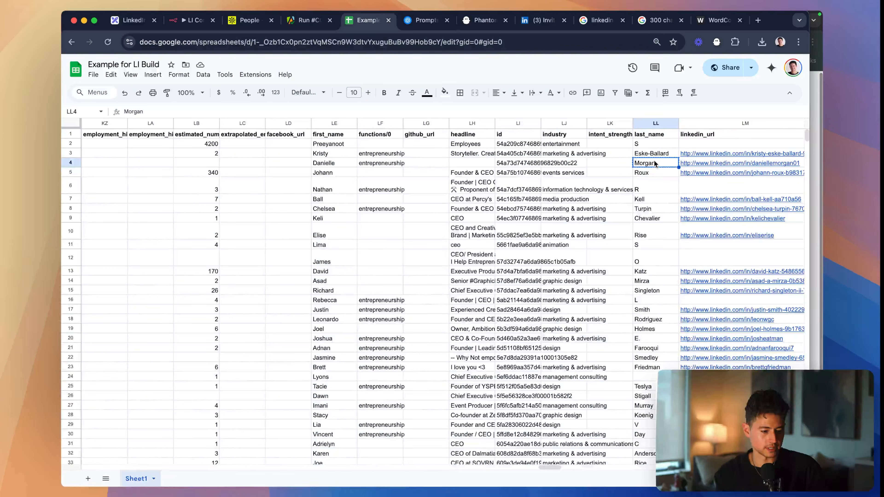
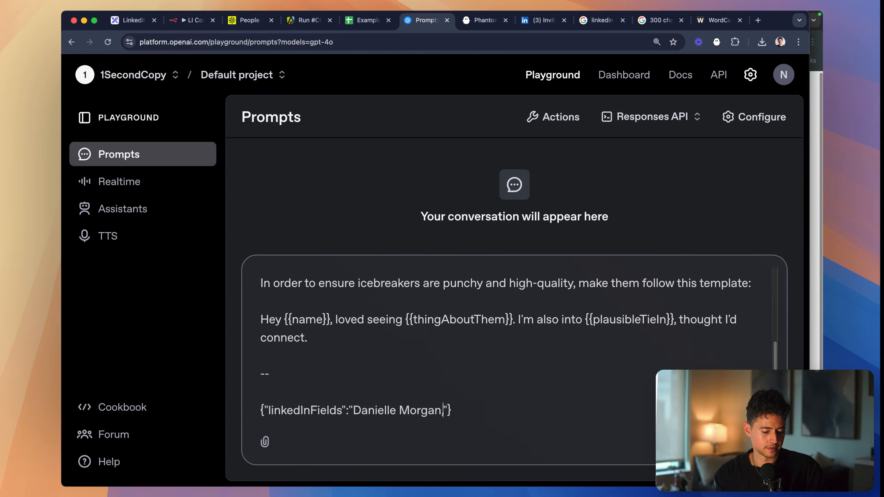
- Look up the row 4 lead's city in the sheet and add "Fort Lauderdale," after the name in linkedInFields
{"action": "key", "text": "ctrl+shift+Tab"}
{"action": "scroll", "coordinate": [380, 174], "scroll_direction": "left", "scroll_amount": 20}
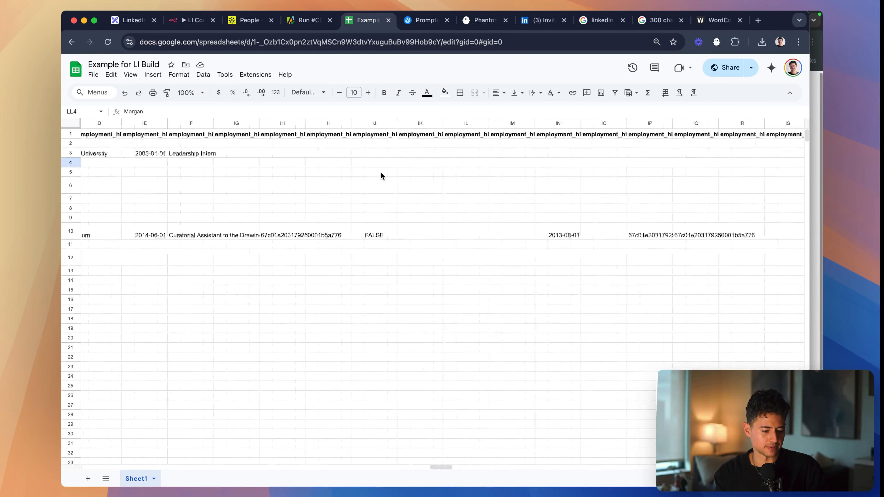
{"action": "scroll", "coordinate": [381, 175], "scroll_direction": "left", "scroll_amount": 20}
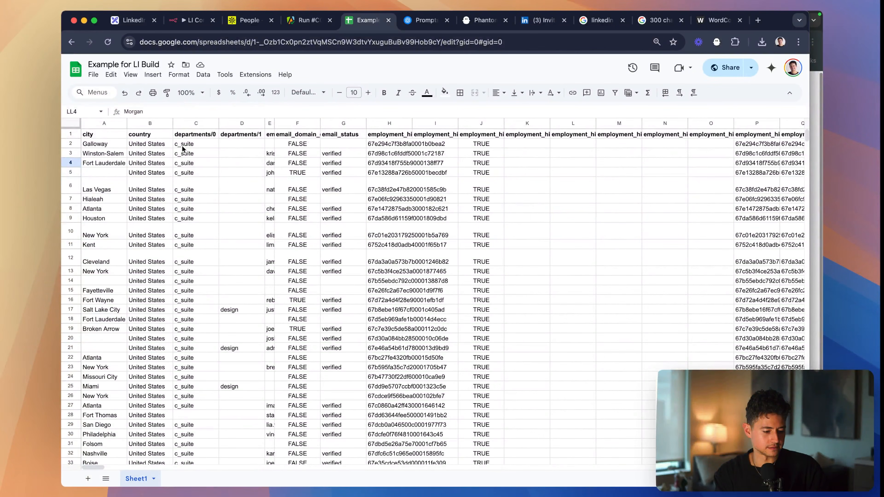
{"action": "left_click", "coordinate": [111, 162]}
{"action": "scroll", "coordinate": [238, 175], "scroll_direction": "right", "scroll_amount": 2}
{"action": "scroll", "coordinate": [238, 175], "scroll_direction": "down", "scroll_amount": 1}
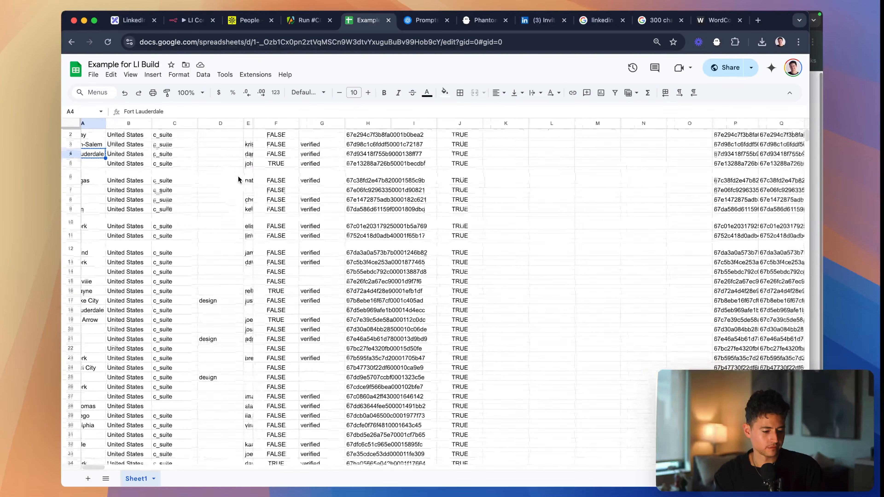
{"action": "key", "text": "shift+Right"}
{"action": "scroll", "coordinate": [238, 175], "scroll_direction": "right", "scroll_amount": 10}
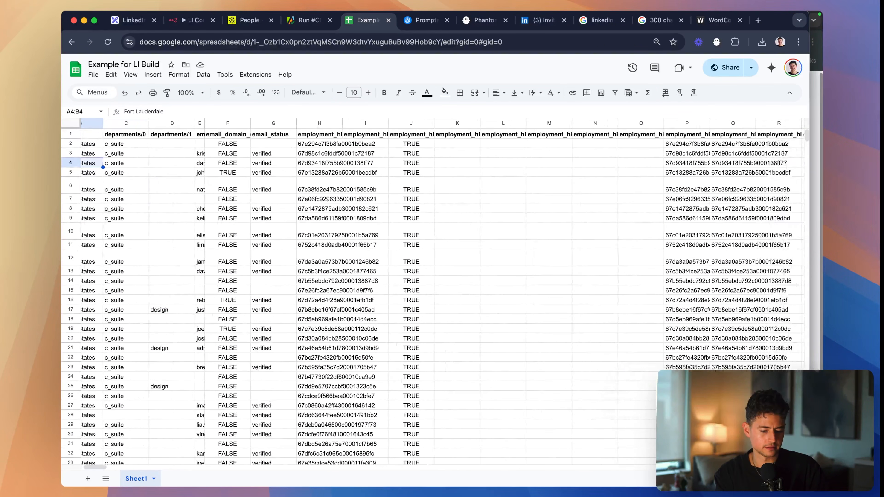
{"action": "key", "text": "ctrl+Tab"}
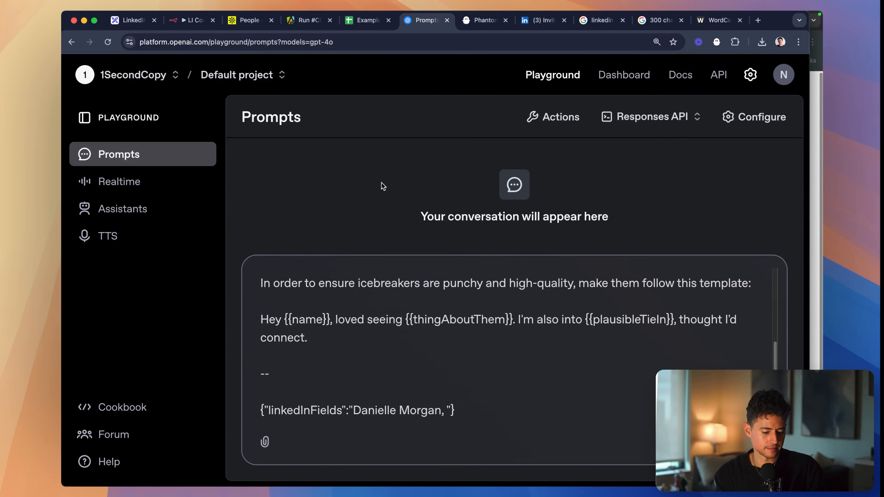
{"action": "type", "text": "Fort Lauderdale"}
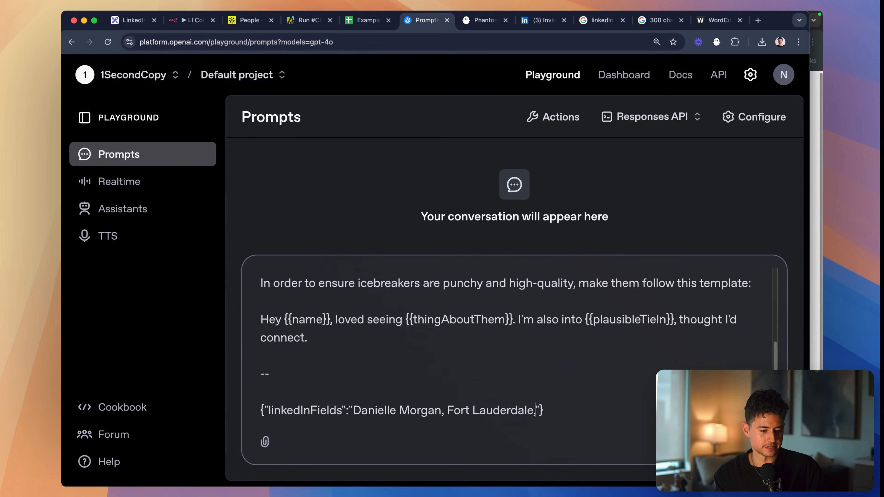
- Append the row 4 lead's current company, "DM Creative Agency", from the employment history to linkedInFields
{"action": "key", "text": "ctrl+shift+Tab"}
{"action": "scroll", "coordinate": [469, 174], "scroll_direction": "right", "scroll_amount": 8}
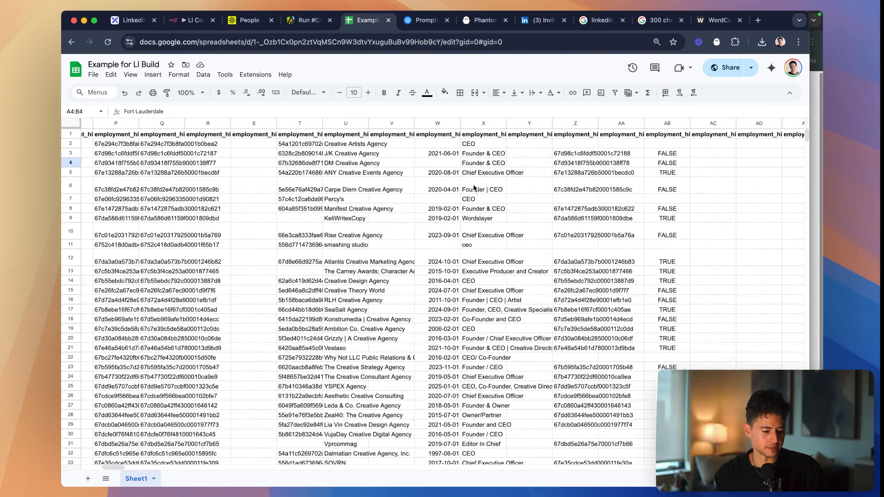
{"action": "key", "text": "ctrl+Tab"}
{"action": "type", "text": ", DM Creative Agency"}
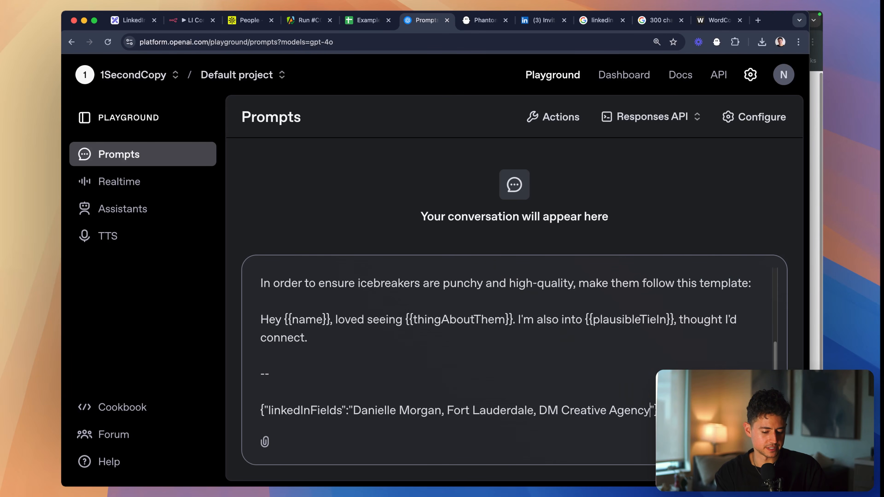
- Copy the lead's job title from row 4 and insert "Founder & CEO at" before "DM Creative Agency" in linkedInFields
{"action": "key", "text": "ctrl+shift+Tab"}
{"action": "scroll", "coordinate": [450, 170], "scroll_direction": "right", "scroll_amount": 1}
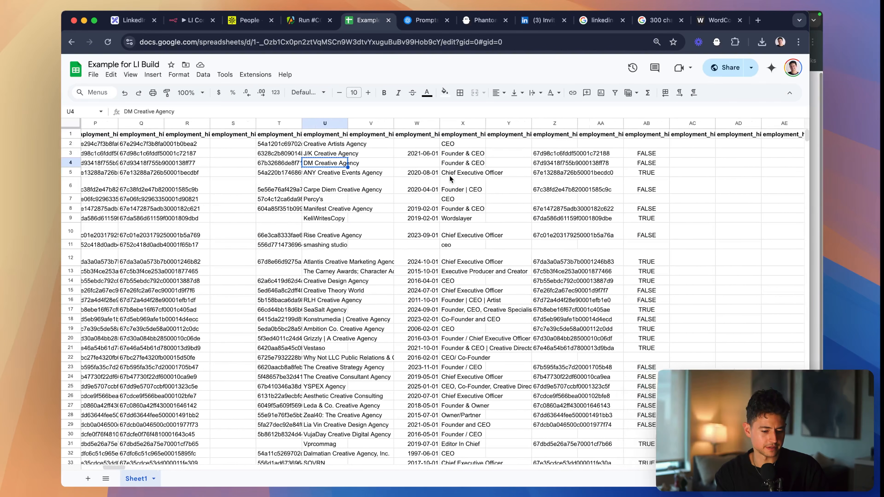
{"action": "left_click", "coordinate": [450, 164]}
{"action": "key", "text": "ctrl+Tab"}
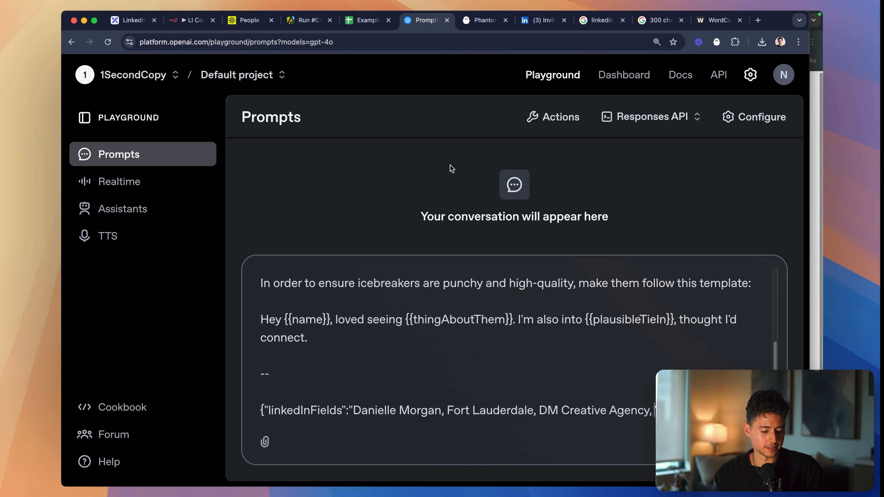
{"action": "type", "text": "Founder & CEO"}
{"action": "type", "text": "at"}
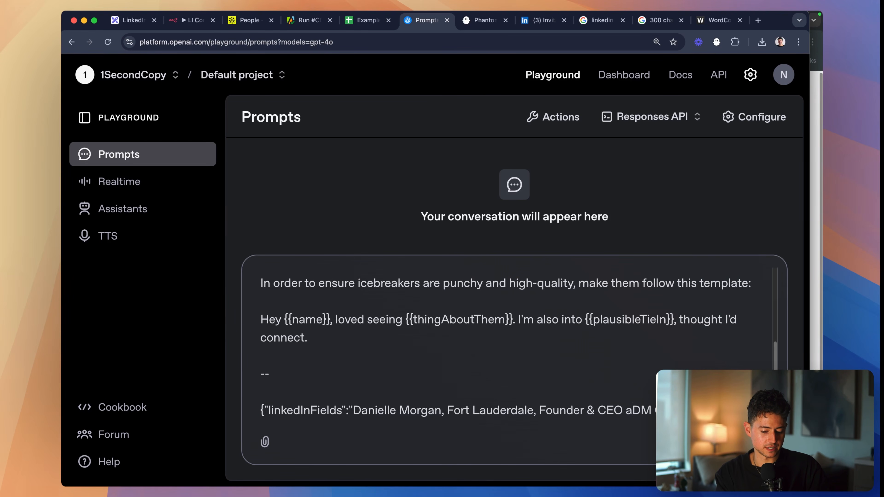
- Examine the row 4 lead's past positions in the sheet, widening column BE to read its full employment_history/2/organization_name header
{"action": "key", "text": "ctrl+shift+Tab"}
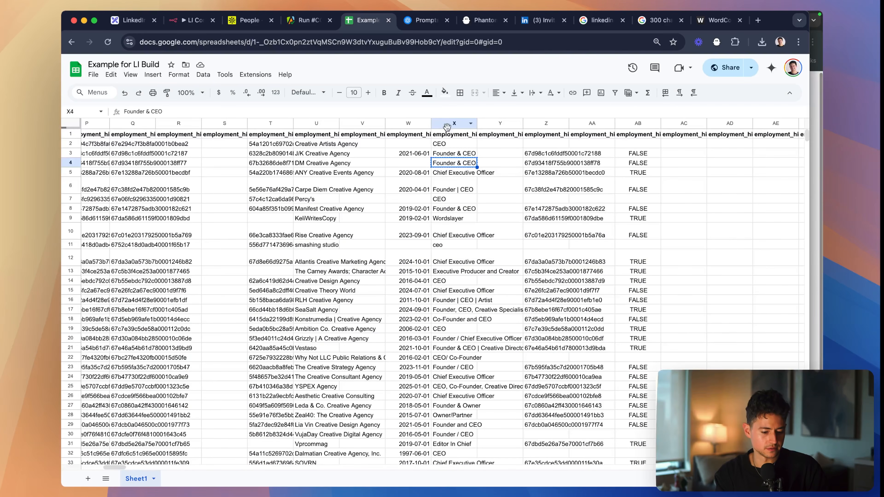
{"action": "scroll", "coordinate": [482, 168], "scroll_direction": "right", "scroll_amount": 10}
{"action": "scroll", "coordinate": [482, 169], "scroll_direction": "right", "scroll_amount": 10}
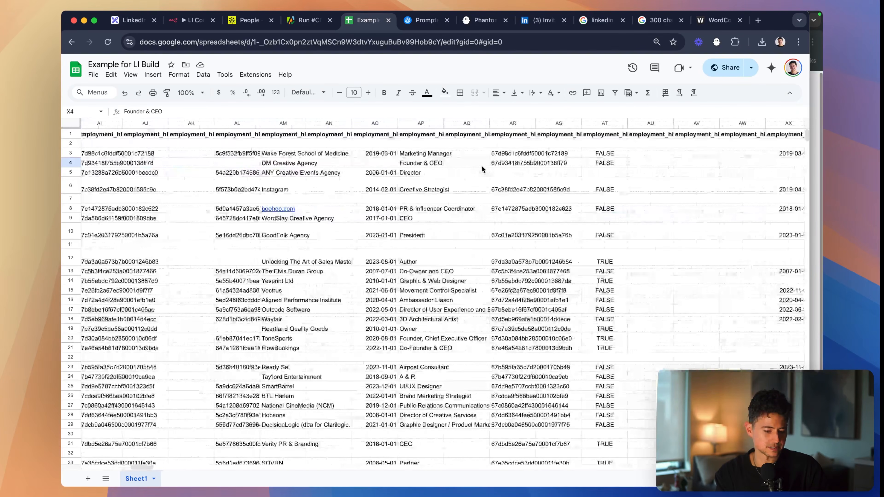
{"action": "scroll", "coordinate": [482, 165], "scroll_direction": "right", "scroll_amount": 5}
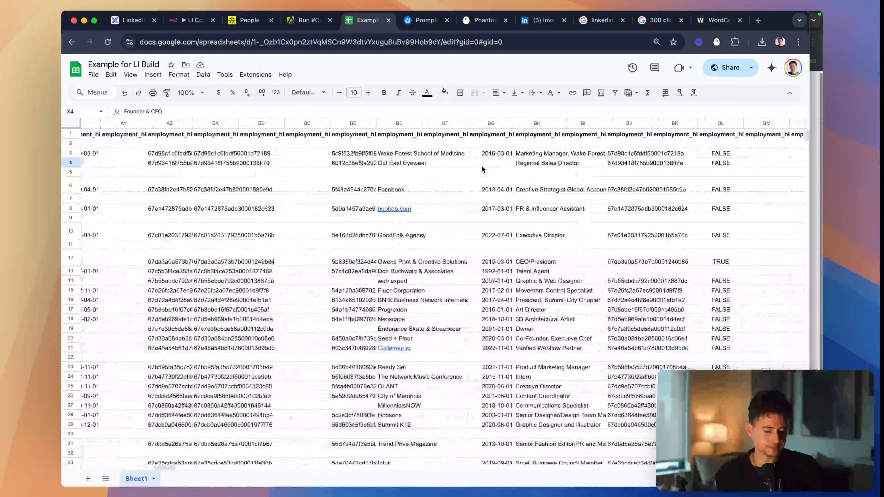
{"action": "left_click_drag", "start_coordinate": [390, 124], "coordinate": [463, 123]}
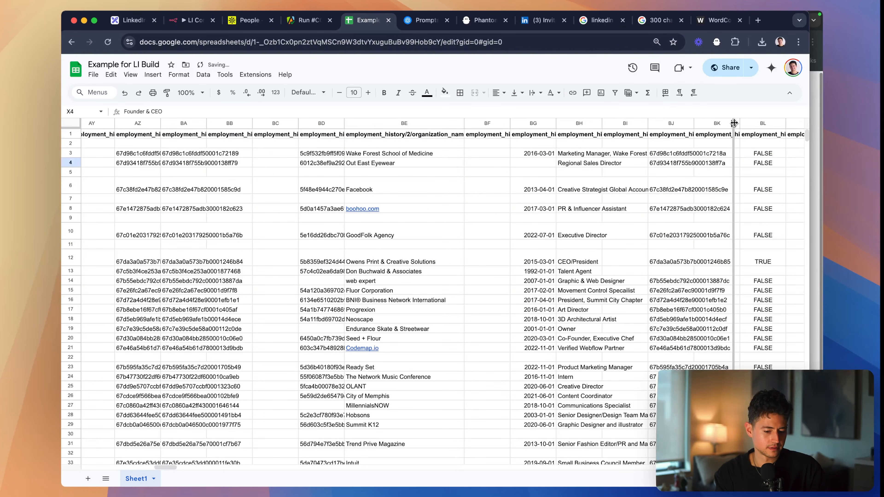
{"action": "scroll", "coordinate": [513, 170], "scroll_direction": "right", "scroll_amount": 15}
{"action": "scroll", "coordinate": [515, 175], "scroll_direction": "right", "scroll_amount": 20}
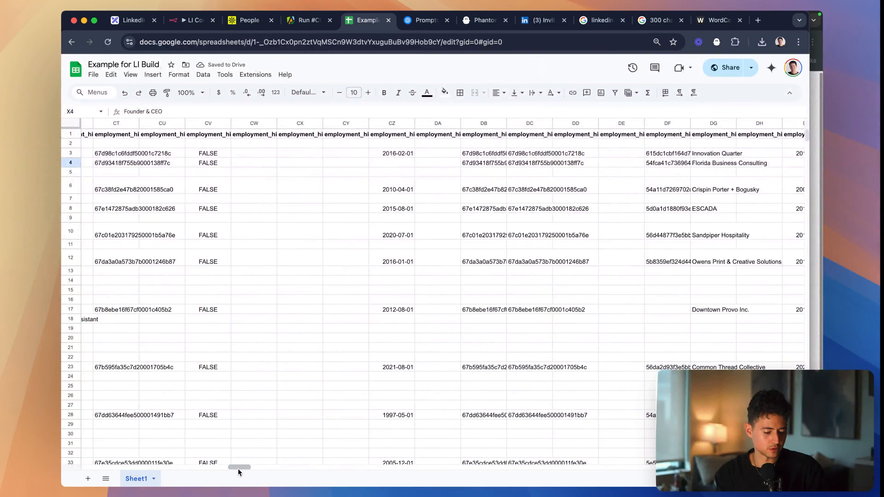
- Examine the row 4 lead's state and organization fields, widening keyword column NO to read its header
{"action": "left_click_drag", "start_coordinate": [240, 468], "coordinate": [791, 468]}
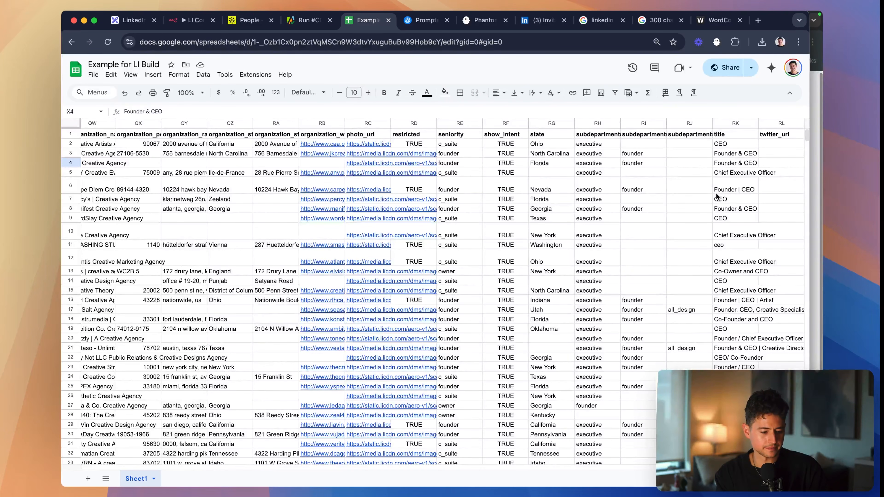
{"action": "scroll", "coordinate": [720, 164], "scroll_direction": "left", "scroll_amount": 2}
{"action": "left_click", "coordinate": [642, 164]}
{"action": "scroll", "coordinate": [641, 163], "scroll_direction": "left", "scroll_amount": 8}
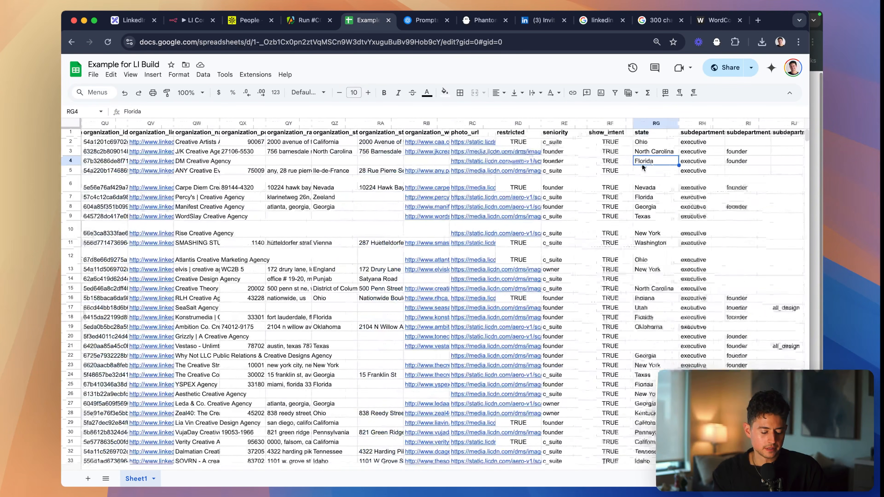
{"action": "scroll", "coordinate": [643, 167], "scroll_direction": "left", "scroll_amount": 10}
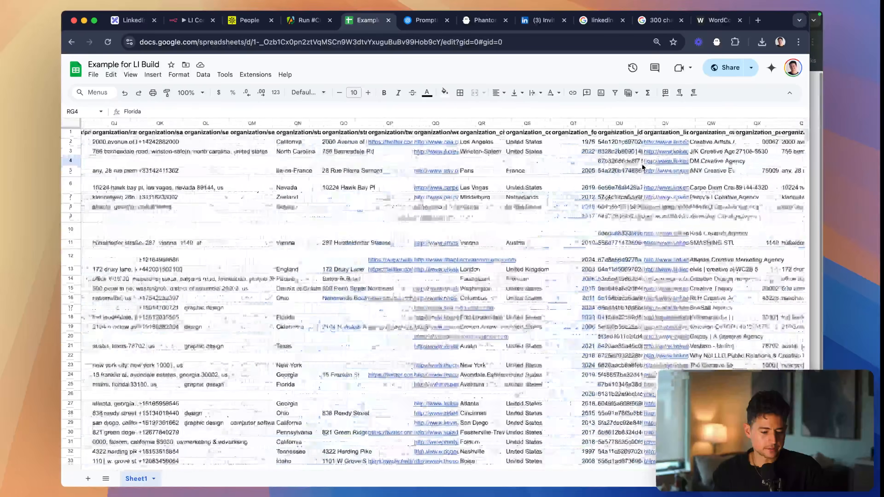
{"action": "scroll", "coordinate": [641, 163], "scroll_direction": "left", "scroll_amount": 15}
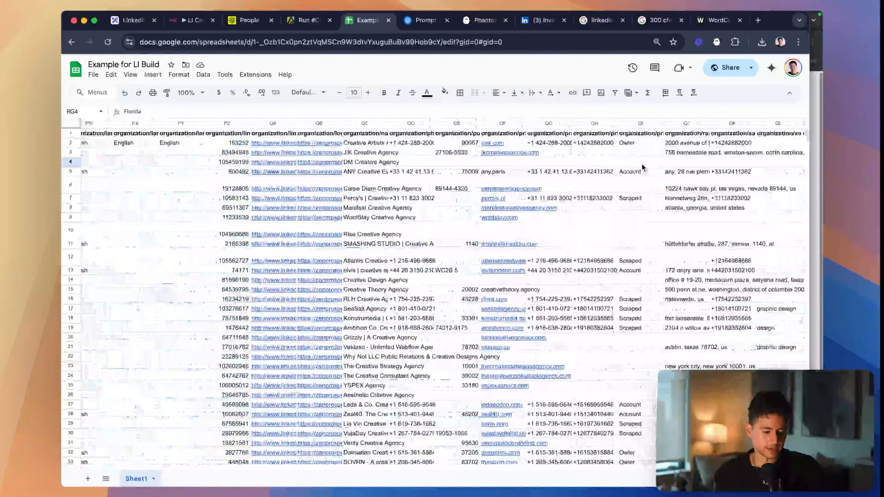
{"action": "scroll", "coordinate": [641, 164], "scroll_direction": "left", "scroll_amount": 20}
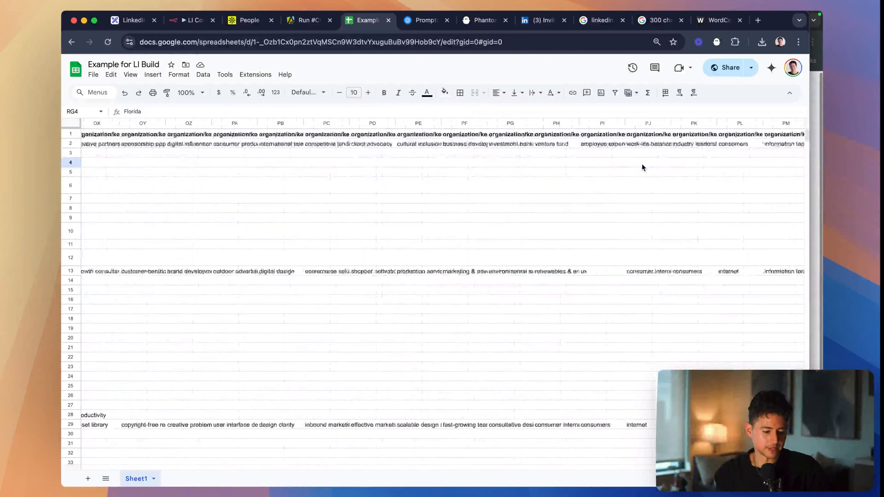
{"action": "scroll", "coordinate": [641, 163], "scroll_direction": "left", "scroll_amount": 5}
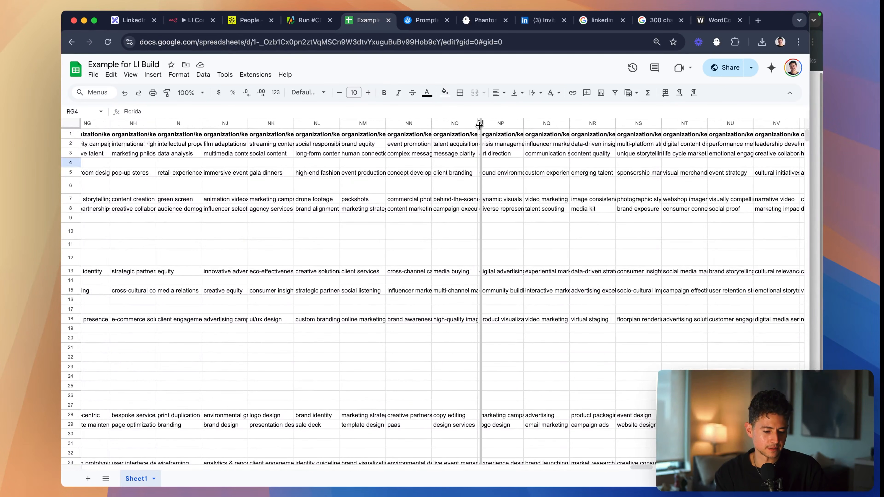
{"action": "left_click_drag", "start_coordinate": [477, 123], "coordinate": [563, 123]}
- Look back through the lead's profile and employment history columns for further details to feed into the prompt
{"action": "scroll", "coordinate": [549, 147], "scroll_direction": "left", "scroll_amount": 15}
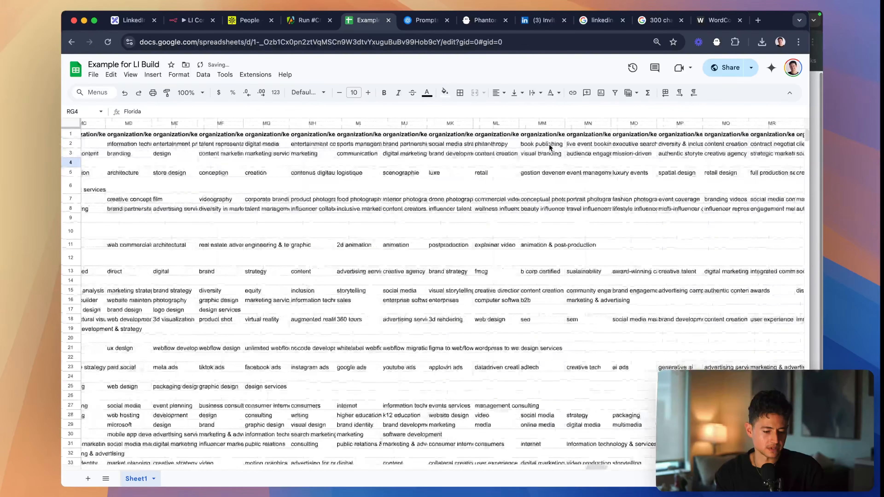
{"action": "scroll", "coordinate": [550, 147], "scroll_direction": "left", "scroll_amount": 5}
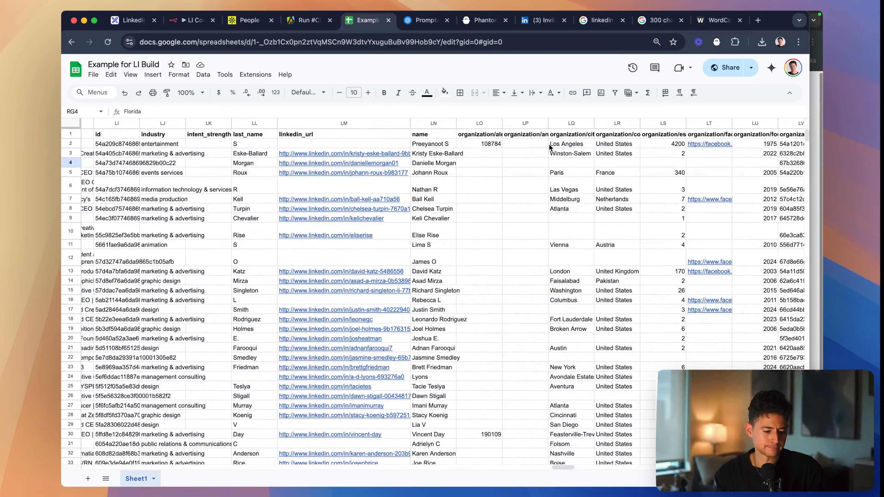
{"action": "scroll", "coordinate": [549, 147], "scroll_direction": "left", "scroll_amount": 5}
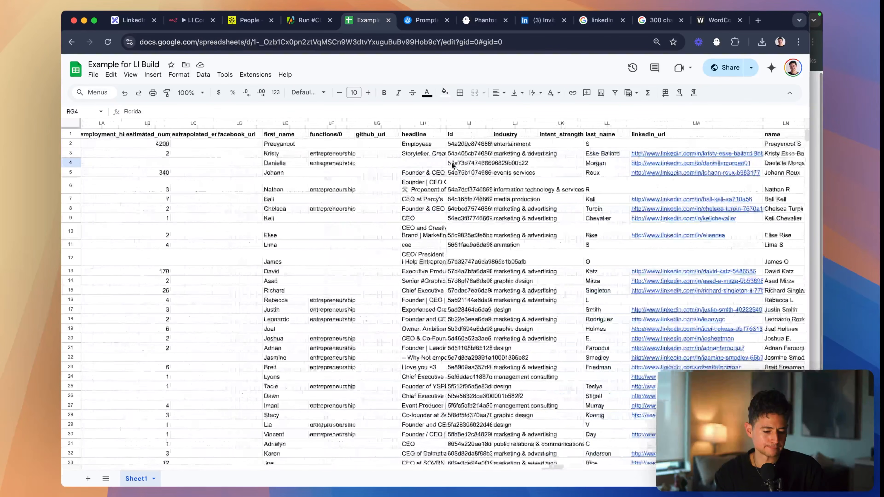
{"action": "scroll", "coordinate": [477, 163], "scroll_direction": "left", "scroll_amount": 10}
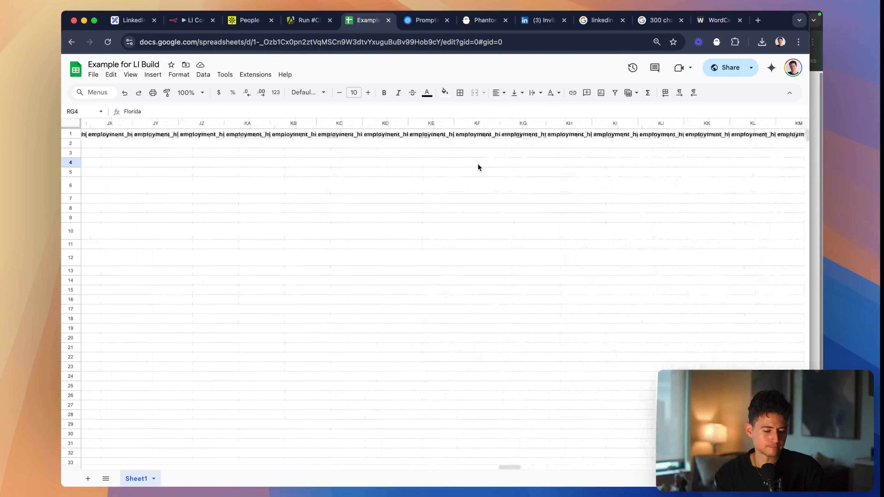
{"action": "scroll", "coordinate": [478, 167], "scroll_direction": "left", "scroll_amount": 5}
{"action": "left_click_drag", "start_coordinate": [468, 466], "coordinate": [144, 469]}
{"action": "scroll", "coordinate": [617, 312], "scroll_direction": "right", "scroll_amount": 5}
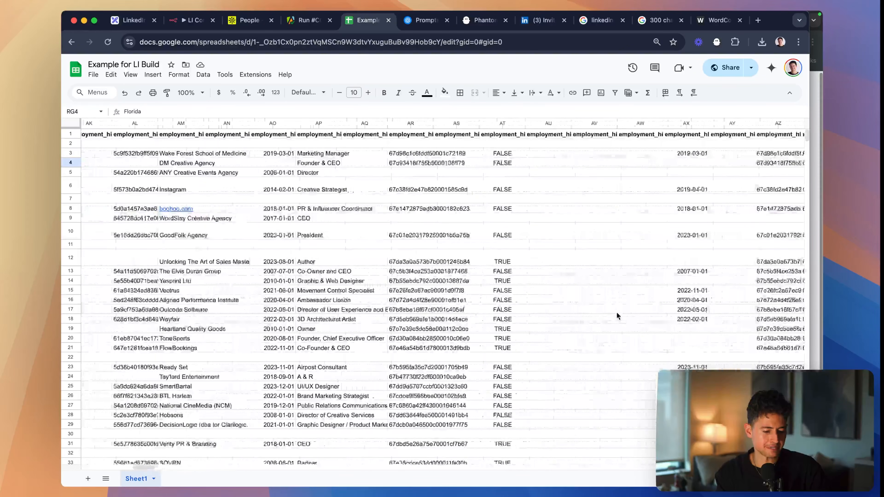
{"action": "scroll", "coordinate": [617, 315], "scroll_direction": "right", "scroll_amount": 5}
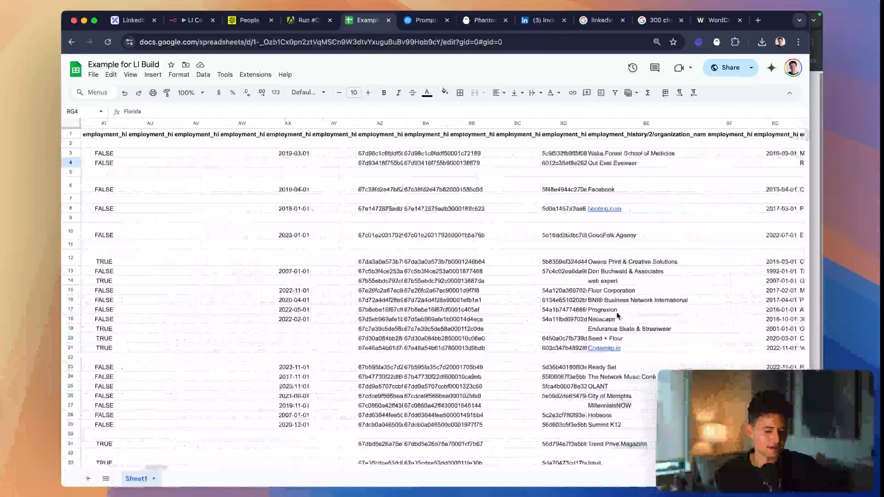
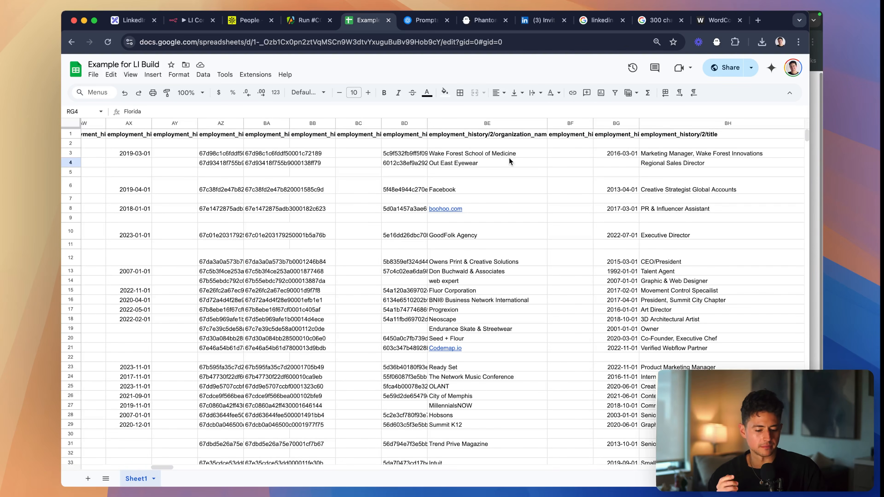
- Copy the row 4 lead's title from employment_history/2/title and append "previous experience: Regional Sales Director at" to linkedInFields in the playground prompt
{"action": "left_click", "coordinate": [657, 165]}
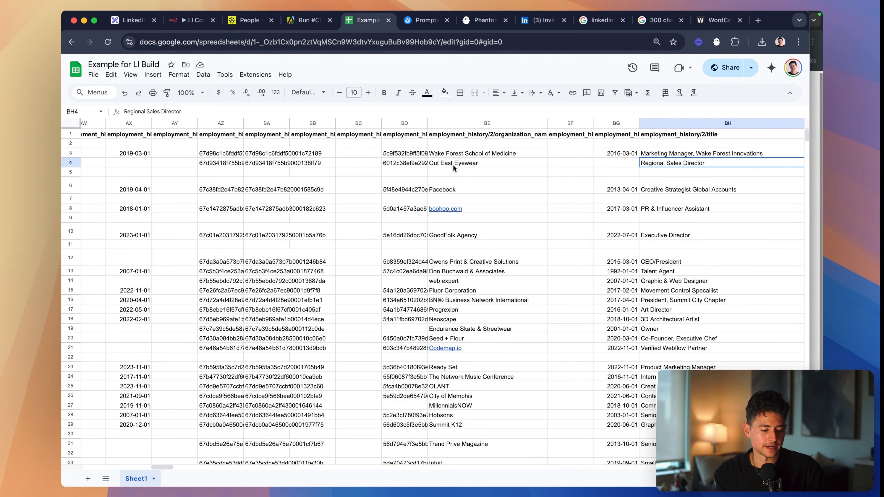
{"action": "key", "text": "ctrl+shift+Tab"}
{"action": "key", "text": "ctrl+Tab"}
{"action": "key", "text": "ctrl+Tab"}
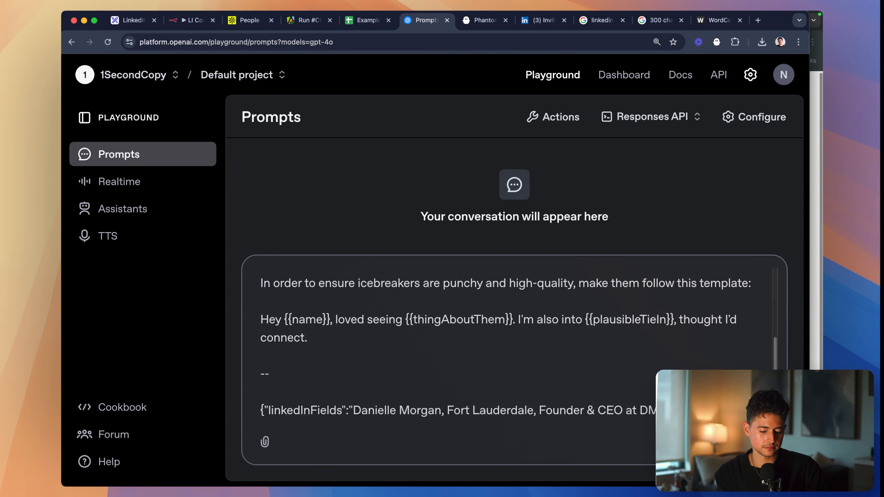
{"action": "type", "text": "previous experience"}
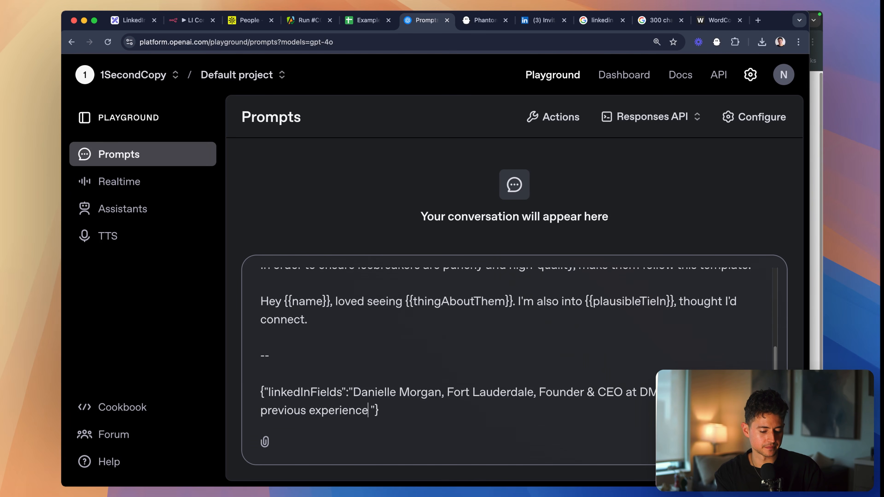
{"action": "type", "text": ": Regional Sales Director at"}
- Copy "Out East Eyewear" from the lead's past organization cell in the sheet and add it, followed by a comma, in linkedInFields
{"action": "key", "text": "ctrl+Tab"}
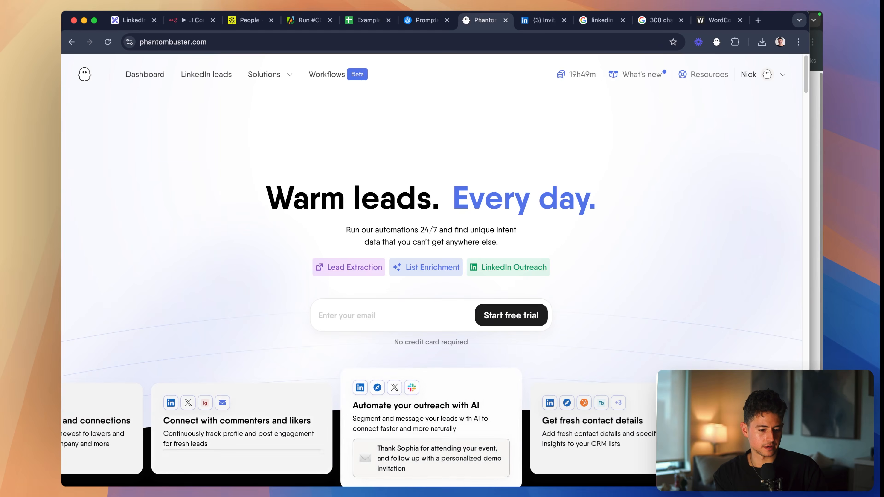
{"action": "key", "text": "ctrl+shift+Tab"}
{"action": "key", "text": "ctrl+shift+Tab"}
{"action": "scroll", "coordinate": [484, 169], "scroll_direction": "right", "scroll_amount": 1}
{"action": "left_click", "coordinate": [470, 161]}
{"action": "key", "text": "ctrl+c"}
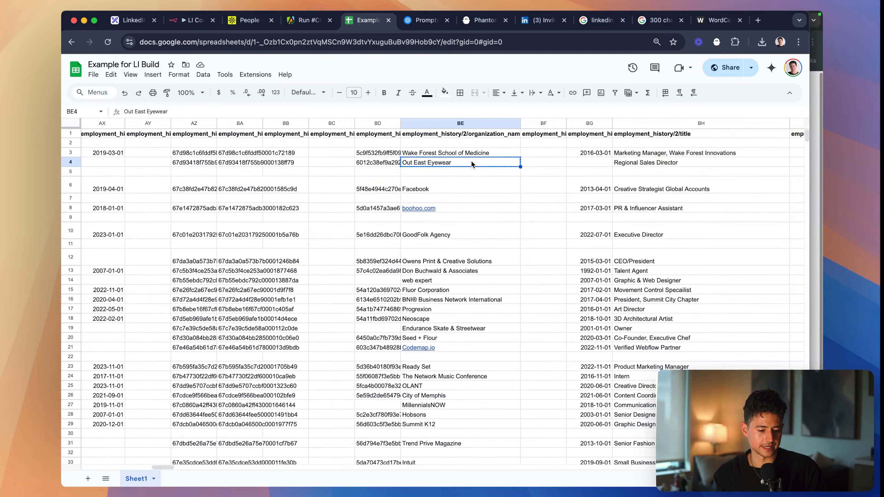
{"action": "key", "text": "ctrl+Tab"}
{"action": "key", "text": "ctrl+v"}
{"action": "type", "text": ","}
- Copy the row 4 lead's earlier job title, "Account Director", from the next employment history block into linkedInFields
{"action": "key", "text": "ctrl+Tab"}
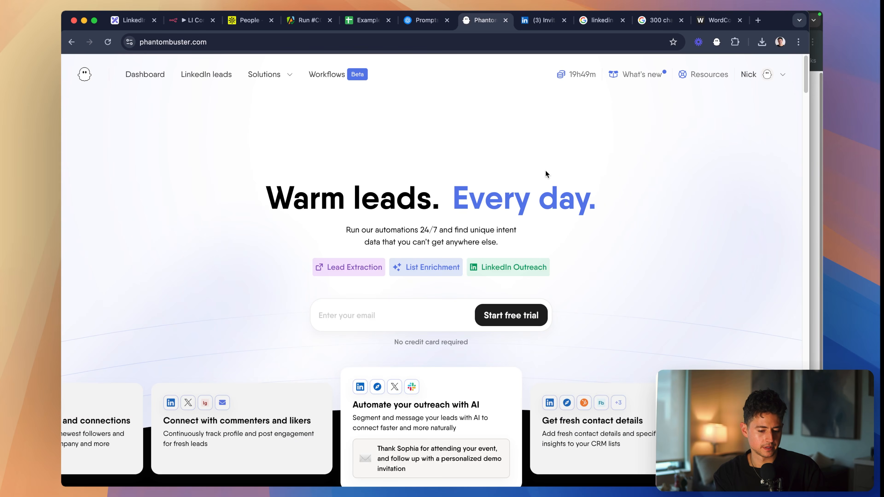
{"action": "key", "text": "ctrl+shift+Tab"}
{"action": "key", "text": "ctrl+shift+Tab"}
{"action": "scroll", "coordinate": [546, 169], "scroll_direction": "right", "scroll_amount": 10}
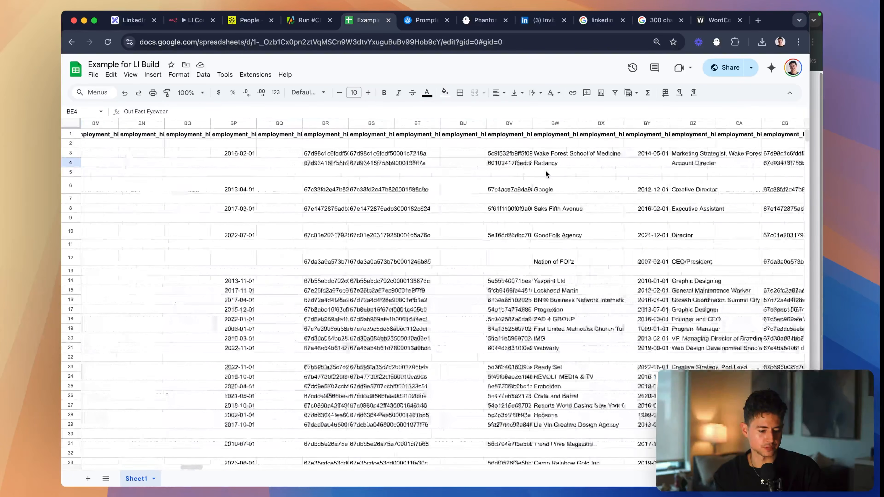
{"action": "scroll", "coordinate": [567, 173], "scroll_direction": "right", "scroll_amount": 2}
{"action": "left_click", "coordinate": [639, 163]}
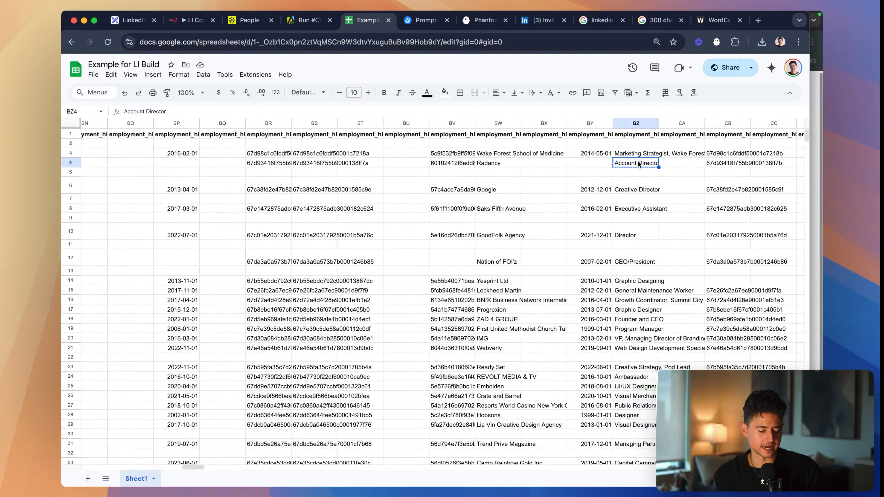
{"action": "key", "text": "ctrl+shift+Tab"}
{"action": "key", "text": "ctrl+Tab"}
{"action": "key", "text": "ctrl+Tab"}
{"action": "key", "text": "super+v"}
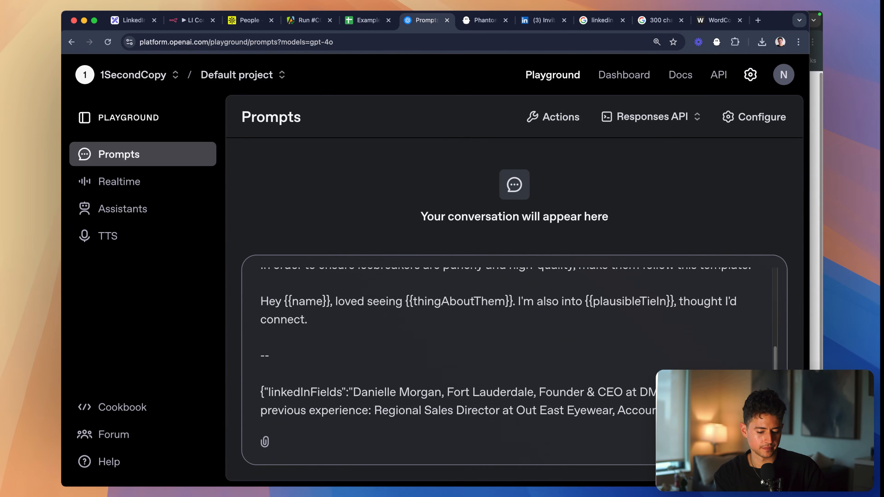
- Copy the matching employer, "Radancy", from row 4 of the sheet and add it after "Account Director at" in linkedInFields
{"action": "key", "text": "ctrl+Tab"}
{"action": "key", "text": "ctrl+shift+Tab"}
{"action": "key", "text": "ctrl+shift+Tab"}
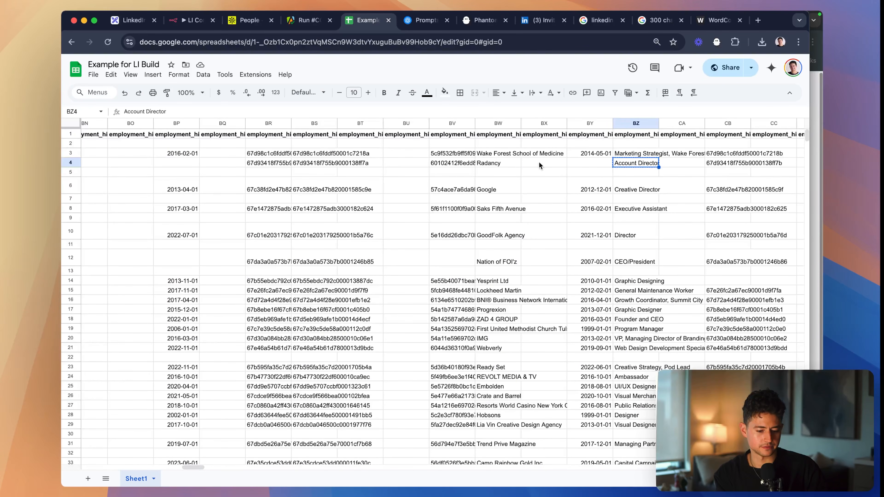
{"action": "left_click", "coordinate": [503, 164]}
{"action": "key", "text": "ctrl+Tab"}
{"action": "key", "text": "super+v"}
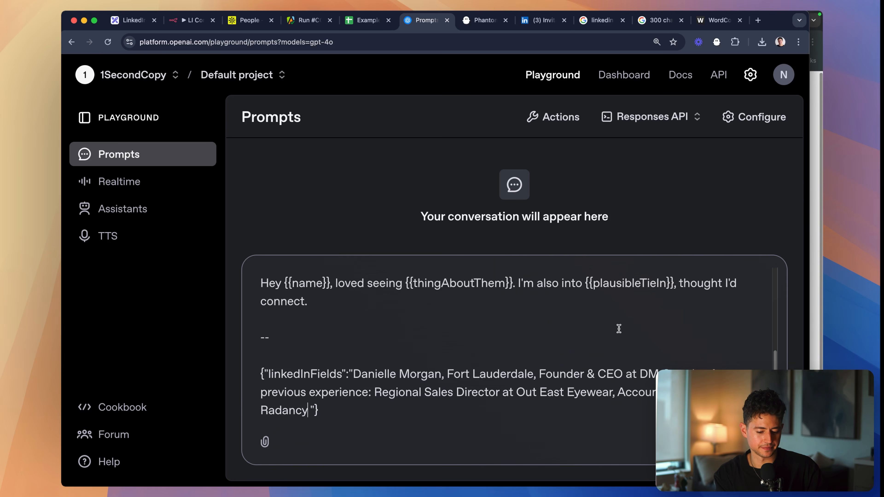
- Add a "--" separator below the linkedInFields JSON and submit the prompt to generate an icebreaker
{"action": "key", "text": "Right"}
{"action": "key", "text": "Right"}
{"action": "key", "text": "shift+Return"}
{"action": "key", "text": "shift+Return"}
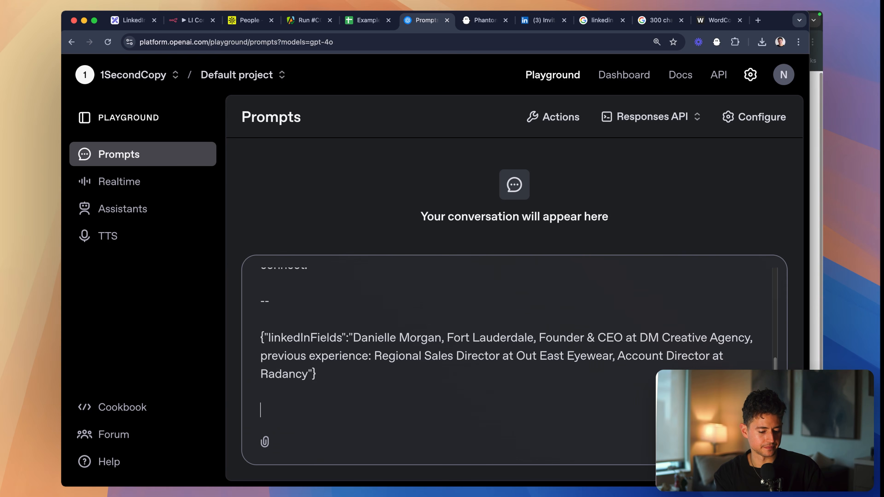
{"action": "key", "text": "Return"}
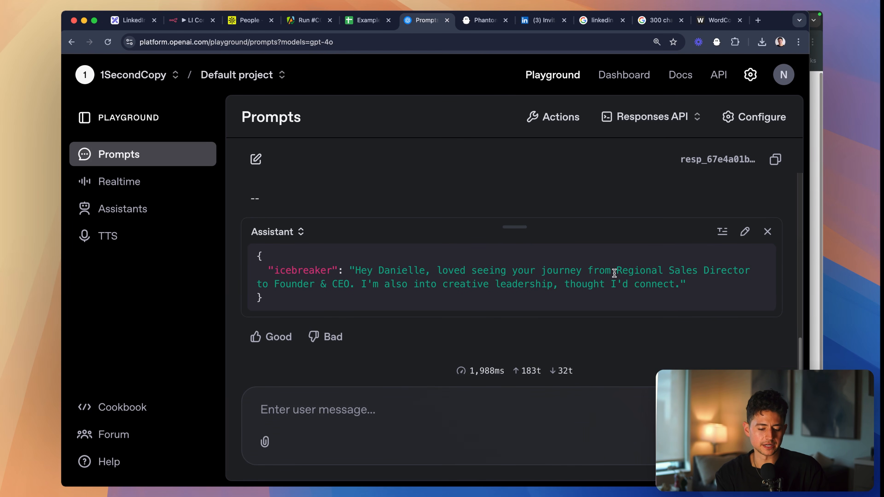
- Compare the generated icebreaker's wording with the template and the LinkedIn fields in the prompt, checking how the job titles are used
{"action": "scroll", "coordinate": [617, 272], "scroll_direction": "up", "scroll_amount": 5}
{"action": "scroll", "coordinate": [618, 273], "scroll_direction": "down", "scroll_amount": 2}
{"action": "scroll", "coordinate": [620, 273], "scroll_direction": "down", "scroll_amount": 3}
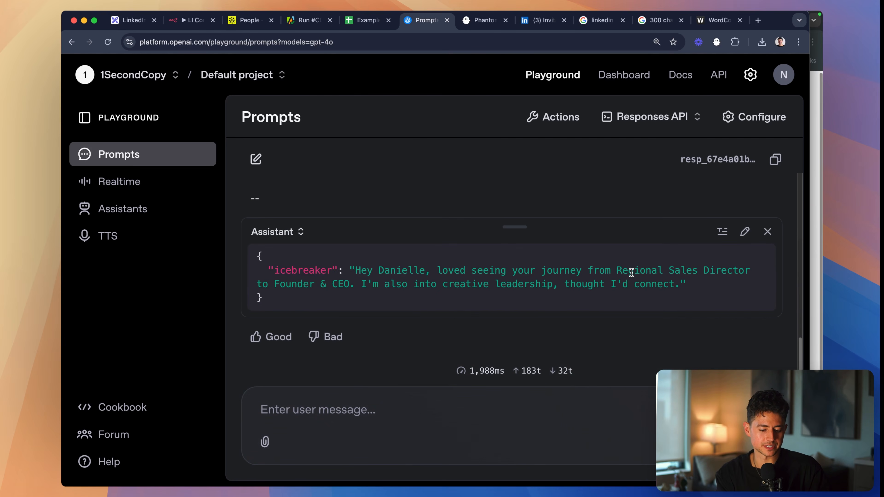
{"action": "left_click_drag", "start_coordinate": [614, 271], "coordinate": [739, 271]}
{"action": "left_click", "coordinate": [660, 277]}
{"action": "scroll", "coordinate": [660, 278], "scroll_direction": "up", "scroll_amount": 5}
{"action": "scroll", "coordinate": [660, 277], "scroll_direction": "up", "scroll_amount": 2}
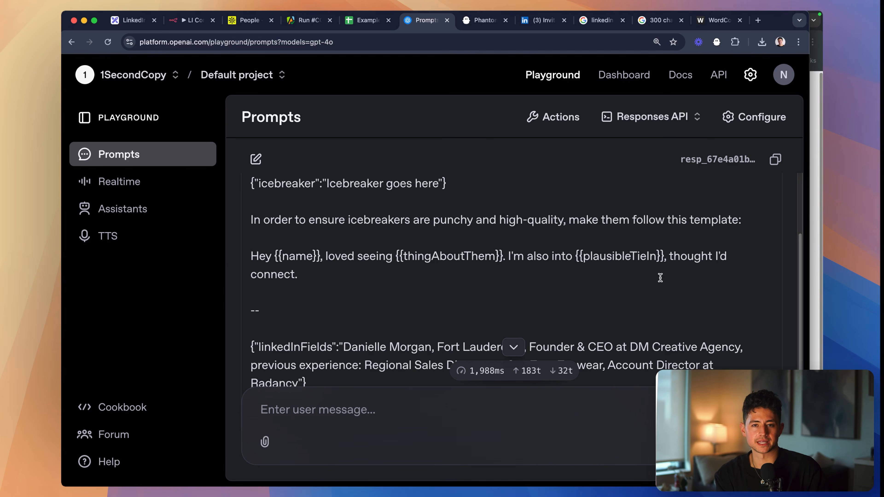
{"action": "scroll", "coordinate": [616, 305], "scroll_direction": "down", "scroll_amount": 3}
{"action": "left_click_drag", "start_coordinate": [618, 271], "coordinate": [757, 271]}
{"action": "left_click", "coordinate": [716, 275]}
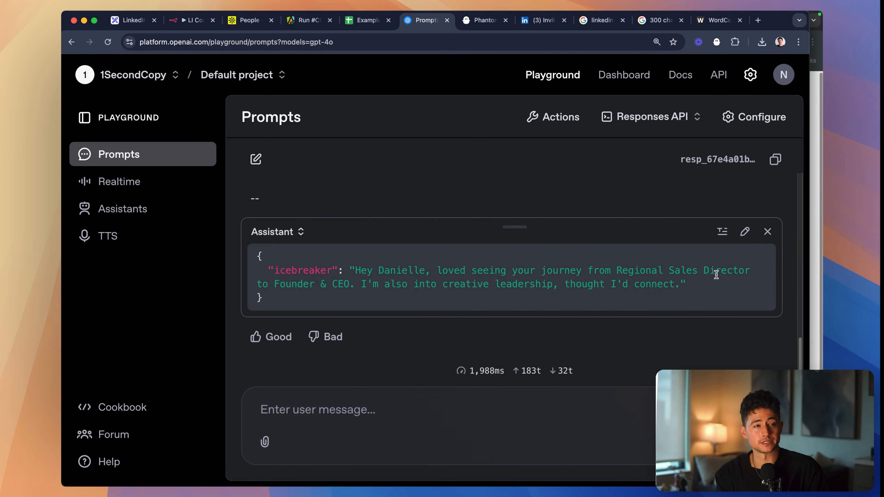
{"action": "scroll", "coordinate": [700, 276], "scroll_direction": "up", "scroll_amount": 5}
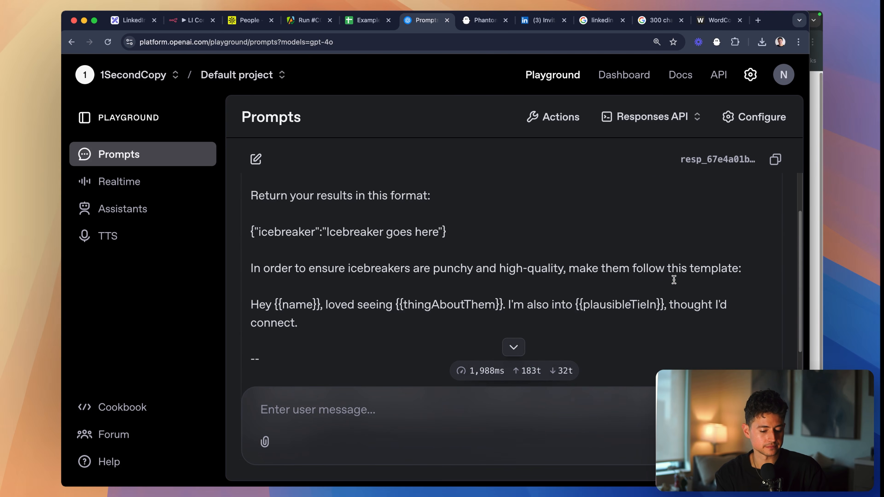
{"action": "scroll", "coordinate": [632, 291], "scroll_direction": "down", "scroll_amount": 1}
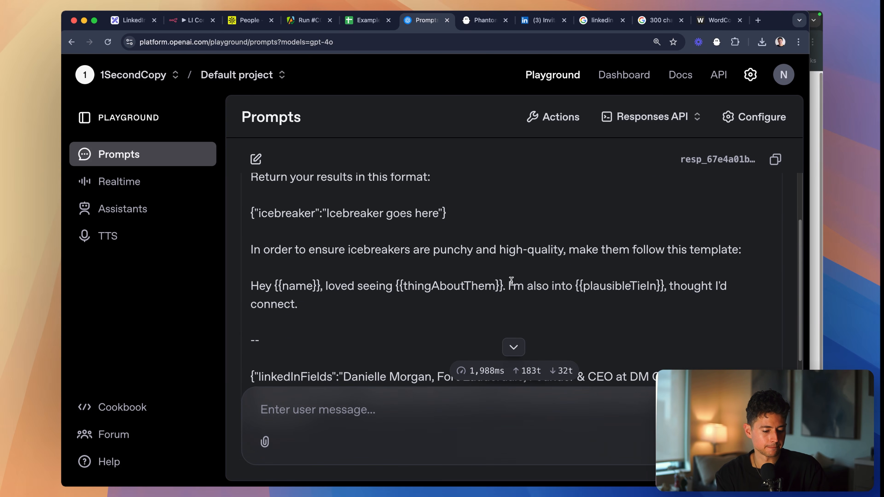
{"action": "scroll", "coordinate": [596, 276], "scroll_direction": "up", "scroll_amount": 1}
{"action": "scroll", "coordinate": [723, 277], "scroll_direction": "down", "scroll_amount": 10}
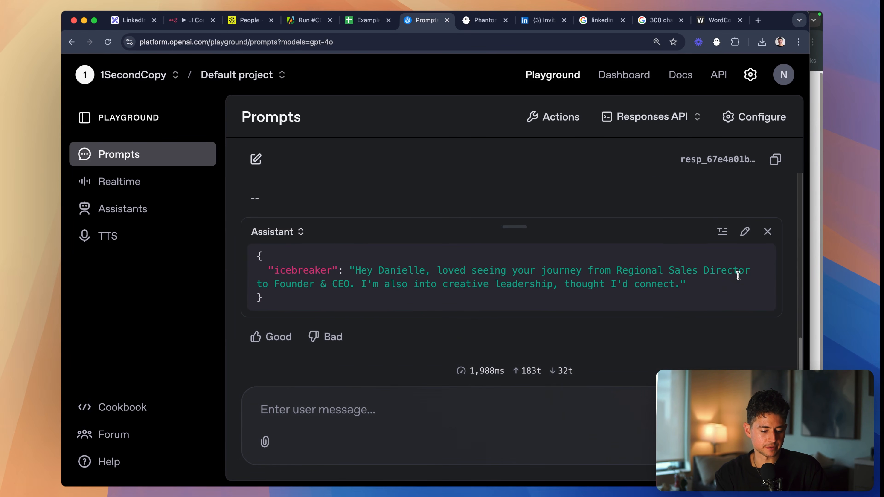
- Start a new paragraph below the icebreaker template in the user message with "For {{thingAboutThem}} and {{plausibleTieIn}}"
{"action": "key", "text": "super+minus"}
{"action": "key", "text": "super+minus"}
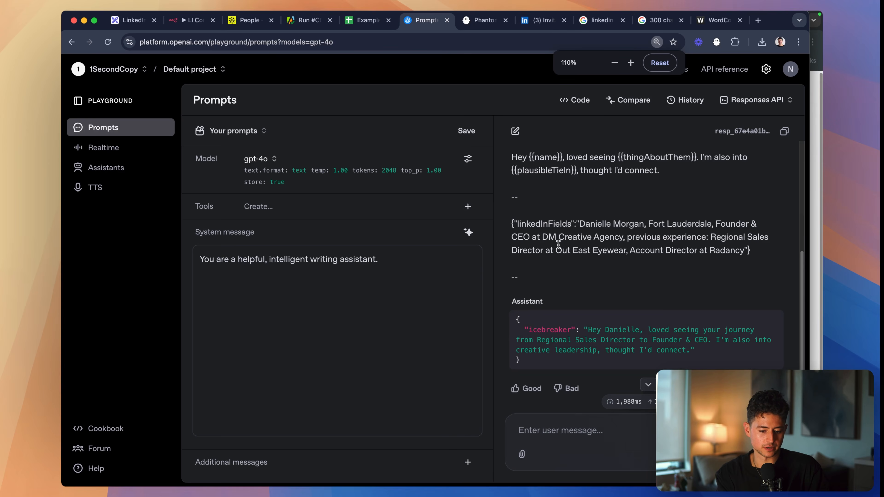
{"action": "scroll", "coordinate": [621, 259], "scroll_direction": "up", "scroll_amount": 6}
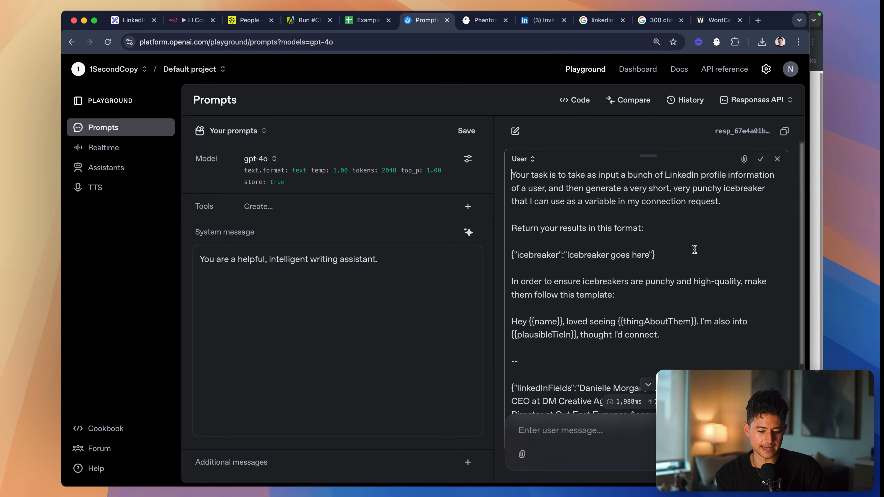
{"action": "scroll", "coordinate": [694, 250], "scroll_direction": "down", "scroll_amount": 5}
{"action": "scroll", "coordinate": [711, 213], "scroll_direction": "up", "scroll_amount": 2}
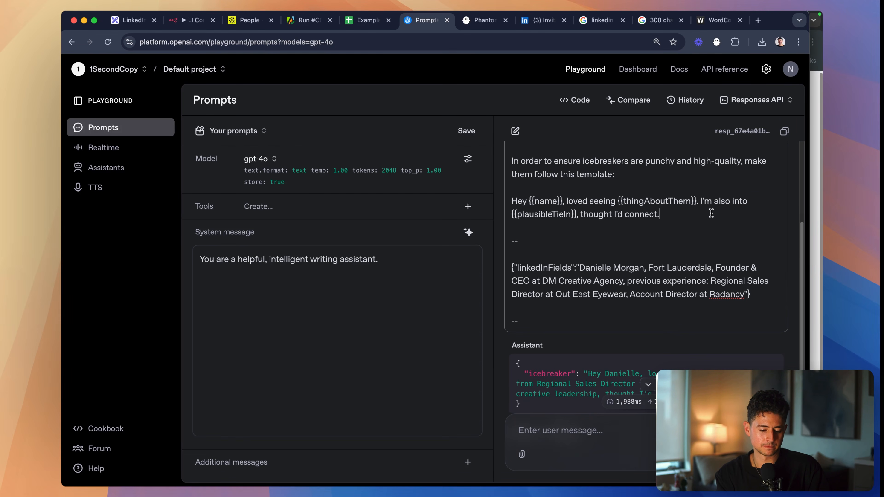
{"action": "left_click", "coordinate": [712, 212]}
{"action": "key", "text": "Return"}
{"action": "key", "text": "Return"}
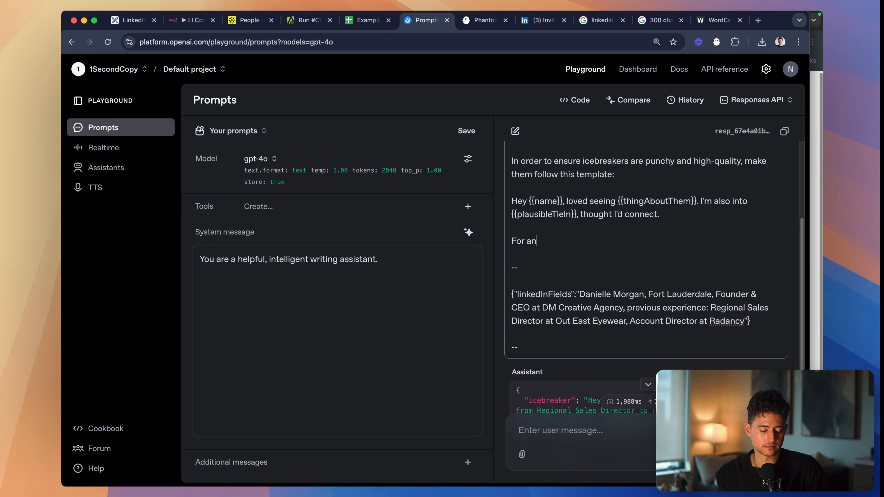
{"action": "type", "text": "For {{thingAboutThem"}
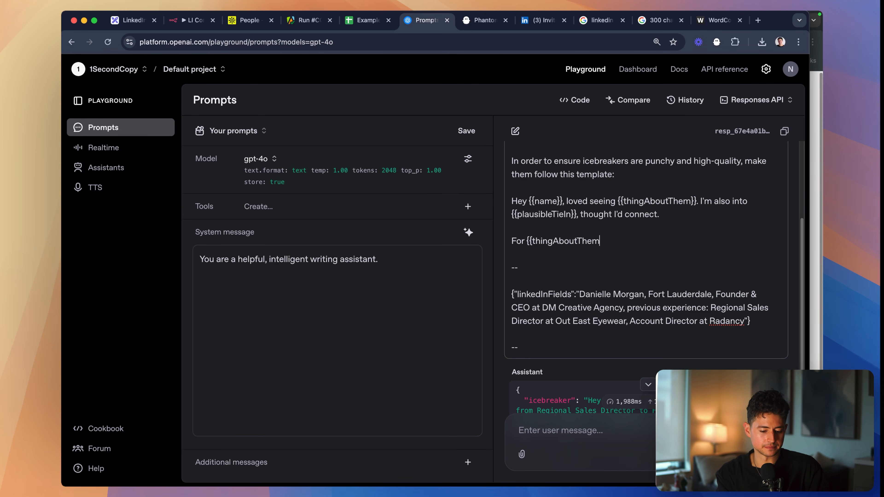
{"action": "type", "text": "}} and }}plau"}
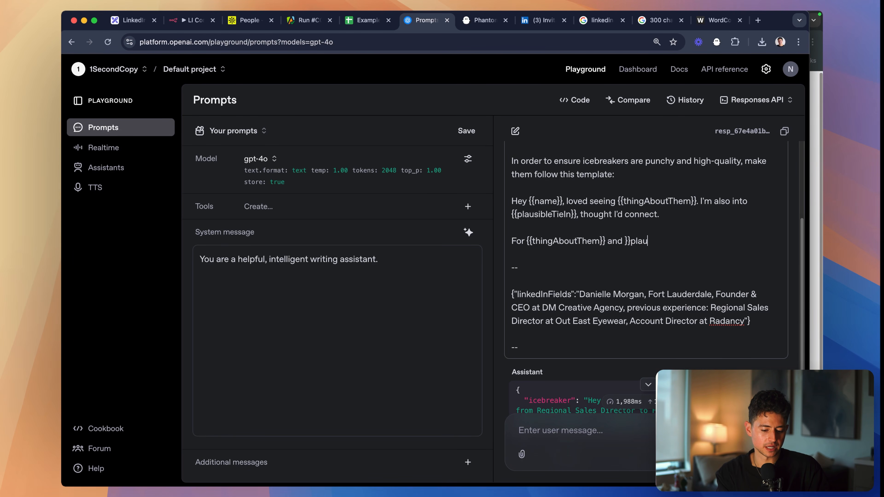
{"action": "key", "text": "BackSpace"}
{"action": "key", "text": "BackSpace"}
{"action": "key", "text": "BackSpace"}
{"action": "key", "text": "BackSpace"}
{"action": "key", "text": "BackSpace"}
{"action": "key", "text": "BackSpace"}
{"action": "type", "text": "{{plausibleTieIn}}, never use "}
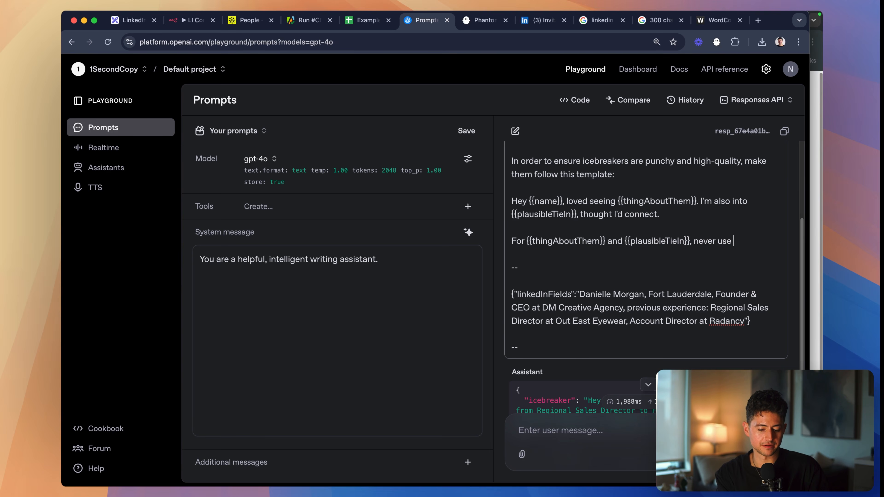
{"action": "type", "text": "the exact variabl"}
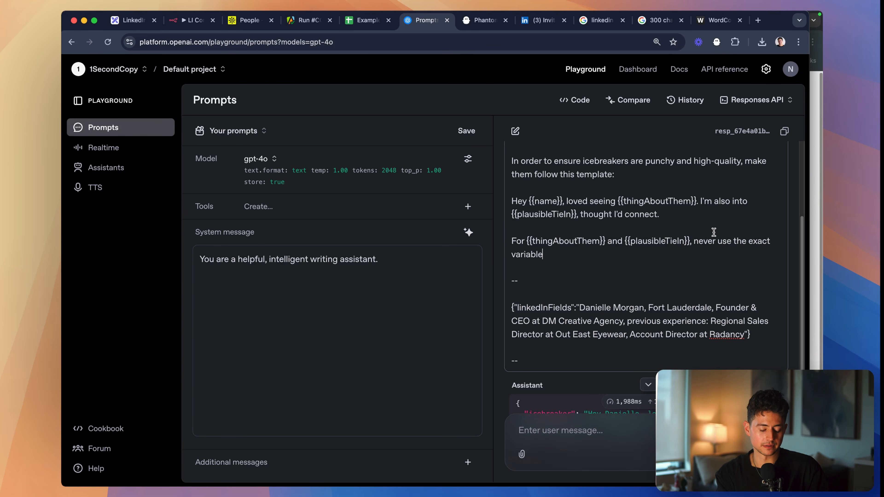
{"action": "type", "text": "e"}
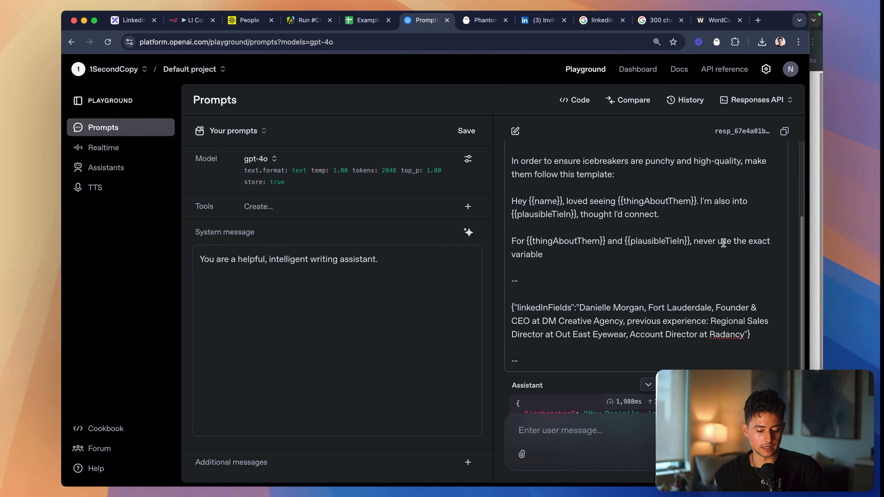
- Complete the new instruction with "never use the exact information provided in a LinkedIn field. Instead, always paraphrase."
{"action": "key", "text": "alt+shift+Left"}
{"action": "key", "text": "BackSpace"}
{"action": "type", "text": "infor"}
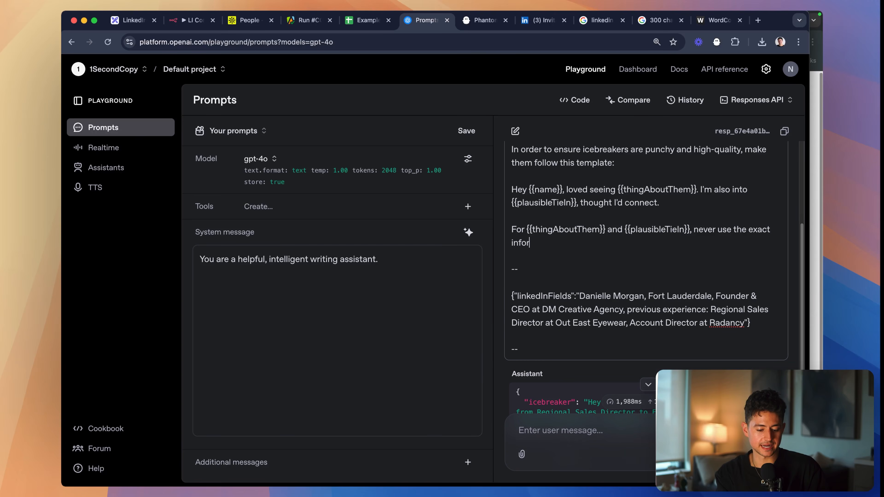
{"action": "type", "text": "mation provided in a Link"}
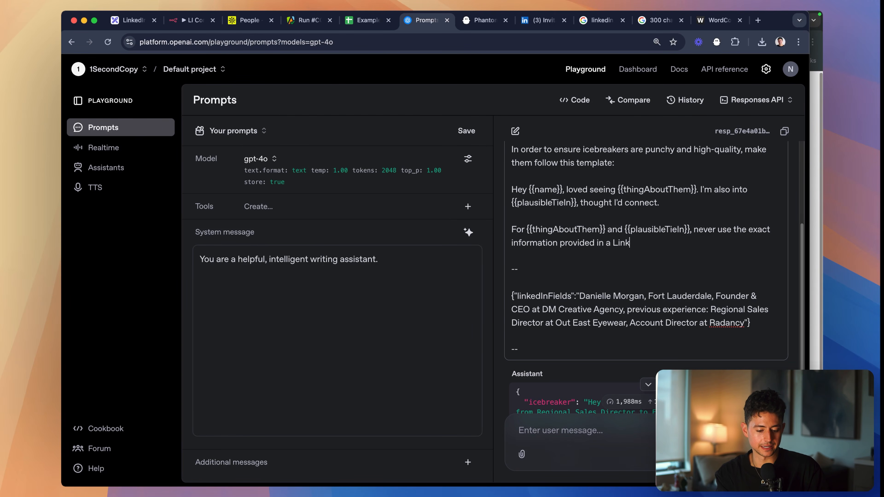
{"action": "type", "text": "edIn field. Instead, always pa"}
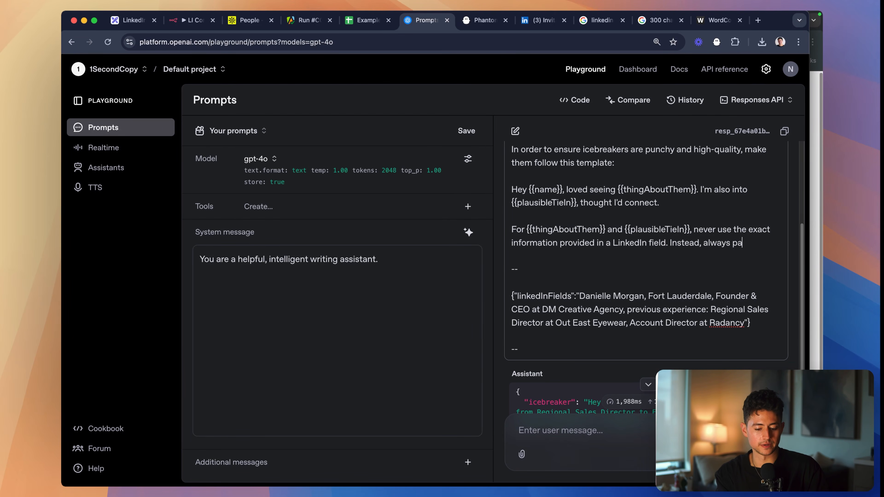
{"action": "type", "text": "raphrase."}
- Add the rationale "This makes it seem human written, instead of just an automated message." after the paraphrase instruction
{"action": "scroll", "coordinate": [733, 283], "scroll_direction": "down", "scroll_amount": 1}
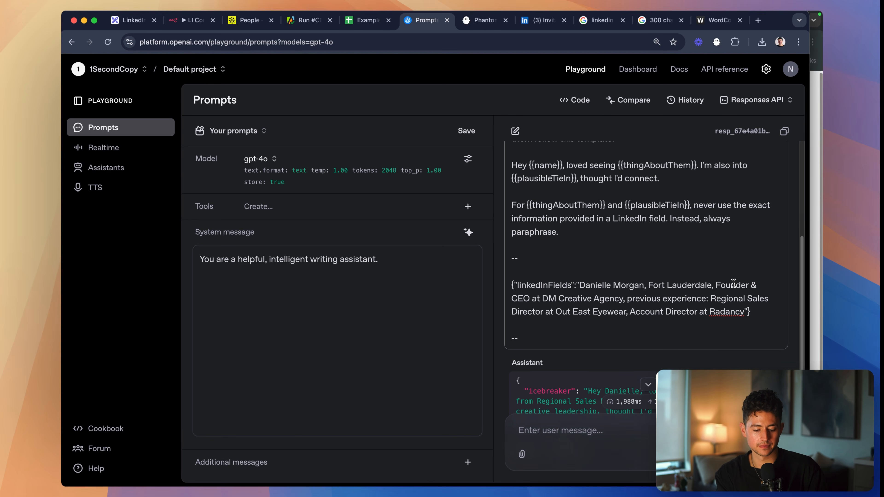
{"action": "type", "text": "This makes it seem human writ"}
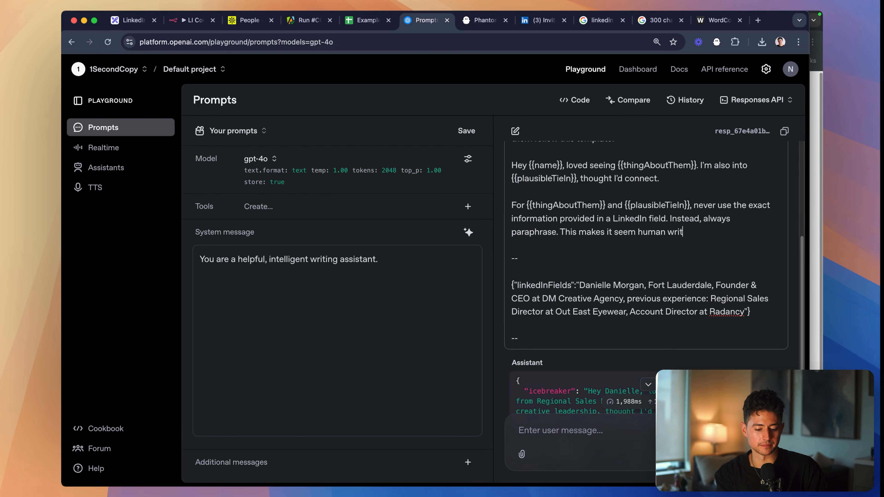
{"action": "type", "text": "ten, instead of just an AI"}
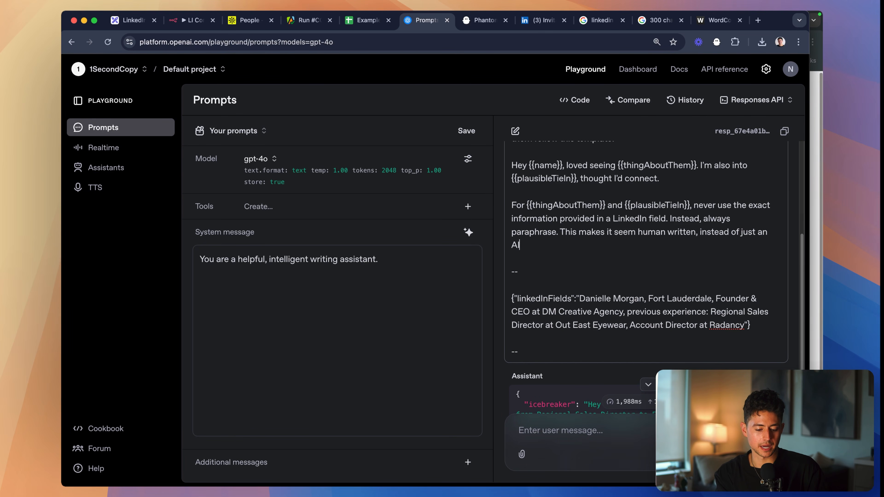
{"action": "type", "text": "automated message."}
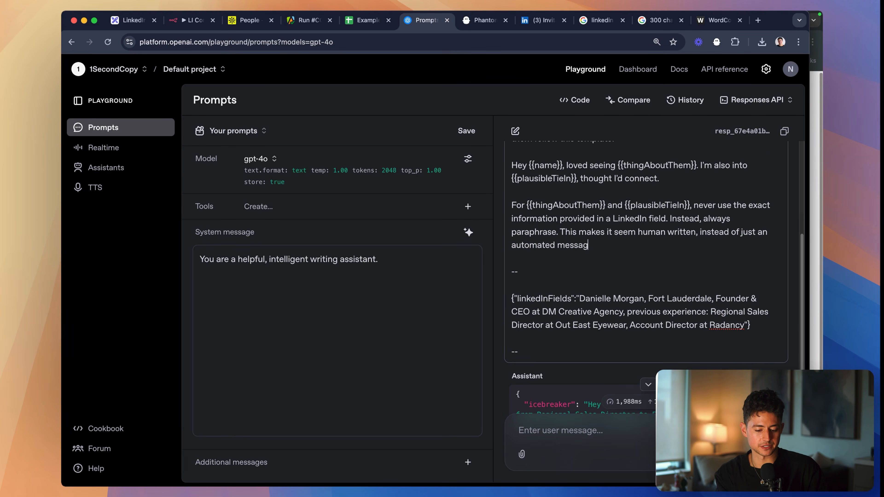
- Delete the earlier assistant reply and rerun the prompt with the new paraphrase instruction
{"action": "scroll", "coordinate": [727, 326], "scroll_direction": "down", "scroll_amount": 2}
{"action": "scroll", "coordinate": [727, 326], "scroll_direction": "down", "scroll_amount": 2}
{"action": "key", "text": "super+a"}
{"action": "left_click", "coordinate": [777, 292]}
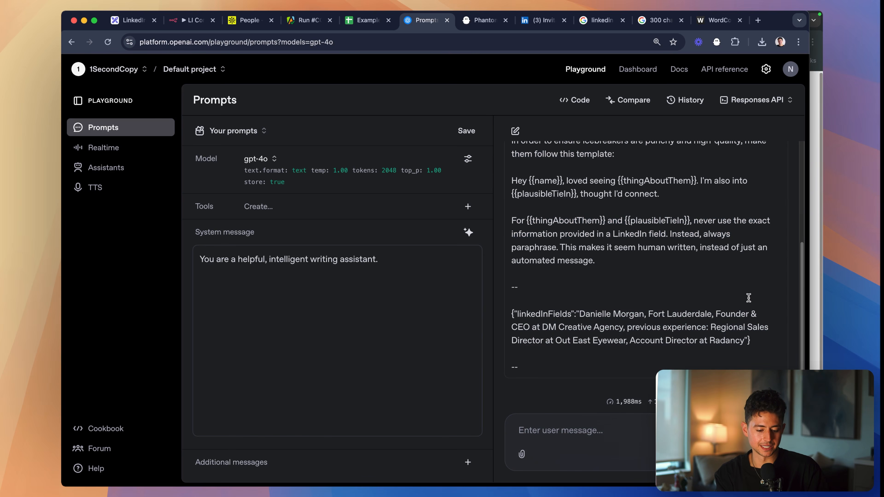
{"action": "left_click", "coordinate": [774, 454]}
- Compare the new icebreaker with the template and LinkedIn fields, checking its length, phrasing and use of the company name
{"action": "scroll", "coordinate": [649, 390], "scroll_direction": "up", "scroll_amount": 5}
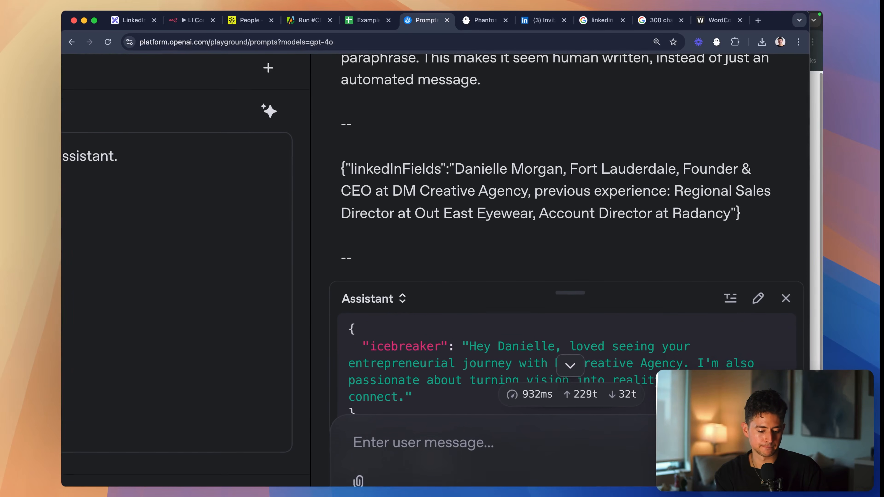
{"action": "scroll", "coordinate": [651, 206], "scroll_direction": "down", "scroll_amount": 2}
{"action": "scroll", "coordinate": [651, 206], "scroll_direction": "down", "scroll_amount": 3}
{"action": "scroll", "coordinate": [652, 331], "scroll_direction": "down", "scroll_amount": 2}
{"action": "scroll", "coordinate": [659, 206], "scroll_direction": "up", "scroll_amount": 4}
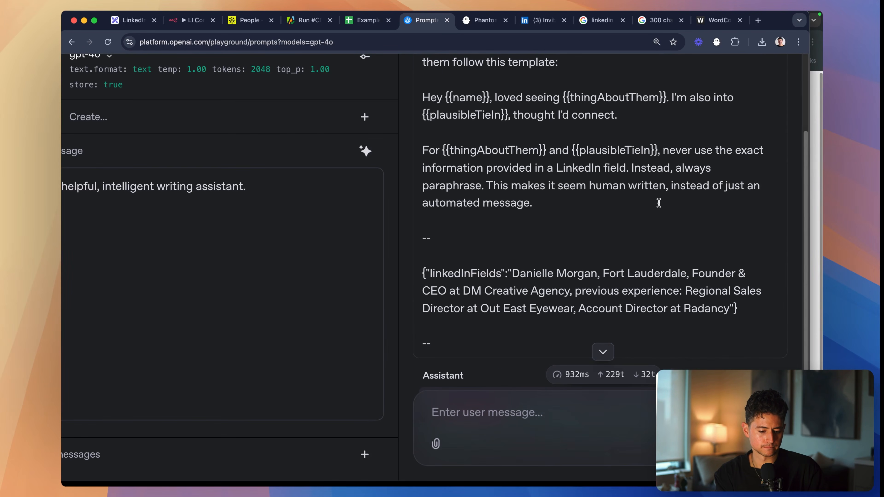
{"action": "scroll", "coordinate": [608, 201], "scroll_direction": "down", "scroll_amount": 3}
{"action": "scroll", "coordinate": [755, 156], "scroll_direction": "up", "scroll_amount": 4}
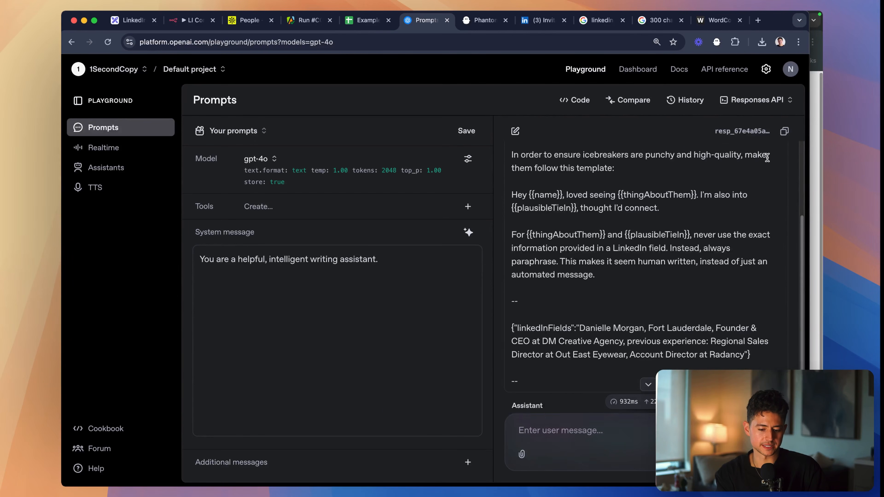
{"action": "scroll", "coordinate": [753, 245], "scroll_direction": "down", "scroll_amount": 5}
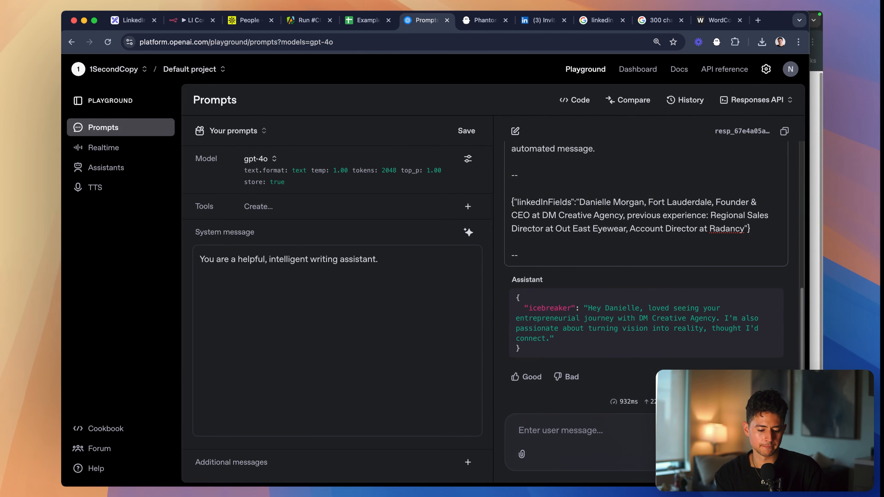
{"action": "scroll", "coordinate": [753, 245], "scroll_direction": "up", "scroll_amount": 5}
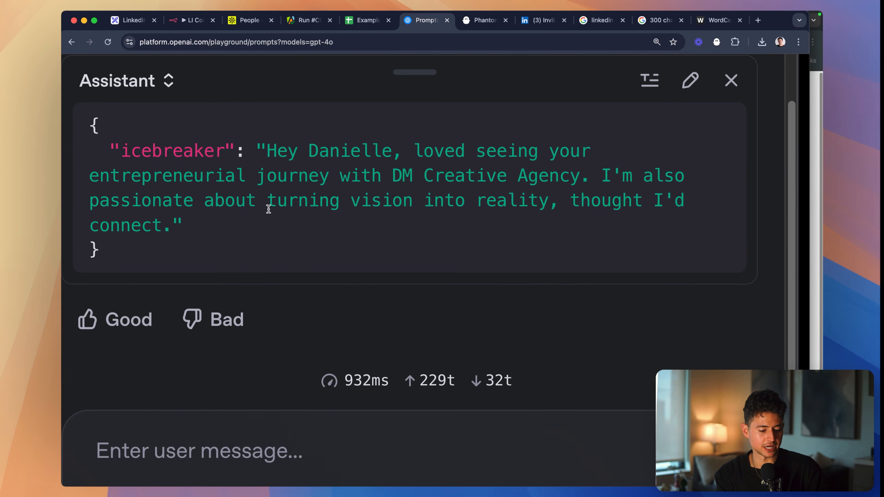
{"action": "left_click_drag", "start_coordinate": [400, 176], "coordinate": [546, 174]}
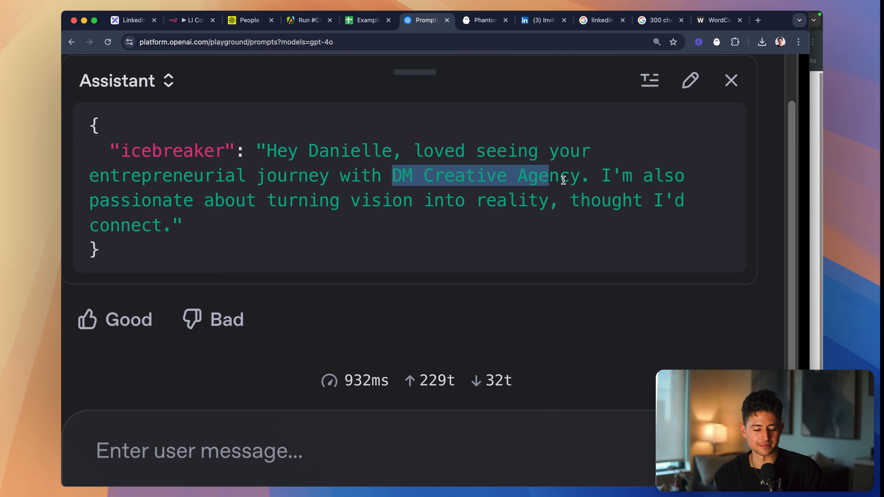
{"action": "left_click", "coordinate": [565, 202]}
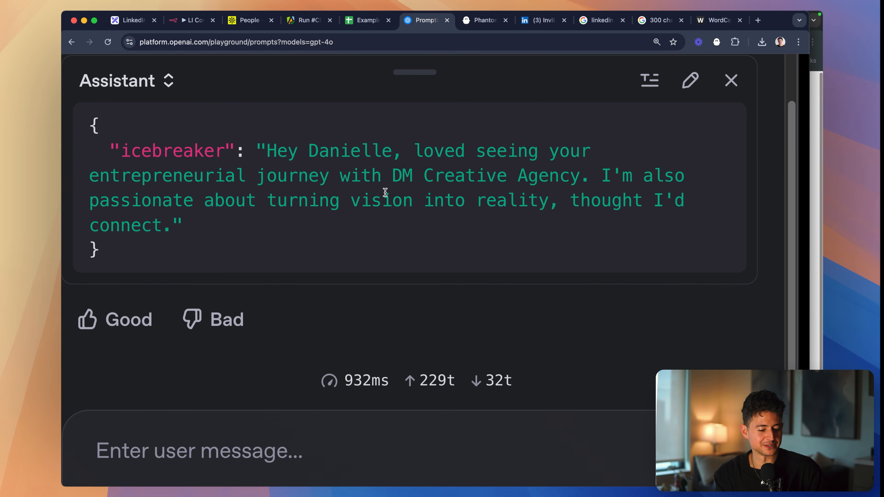
{"action": "scroll", "coordinate": [532, 222], "scroll_direction": "down", "scroll_amount": 5}
{"action": "scroll", "coordinate": [538, 281], "scroll_direction": "up", "scroll_amount": 5}
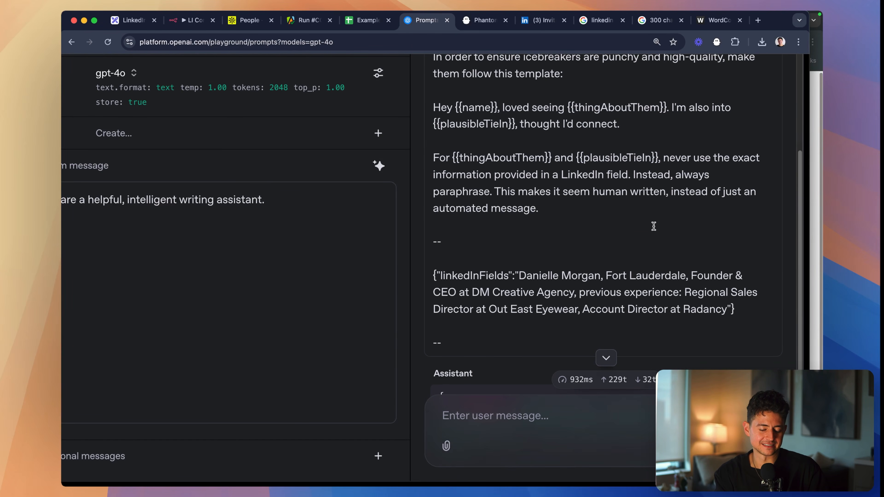
{"action": "scroll", "coordinate": [653, 227], "scroll_direction": "down", "scroll_amount": 5}
{"action": "scroll", "coordinate": [728, 188], "scroll_direction": "up", "scroll_amount": 2}
{"action": "scroll", "coordinate": [731, 227], "scroll_direction": "down", "scroll_amount": 5}
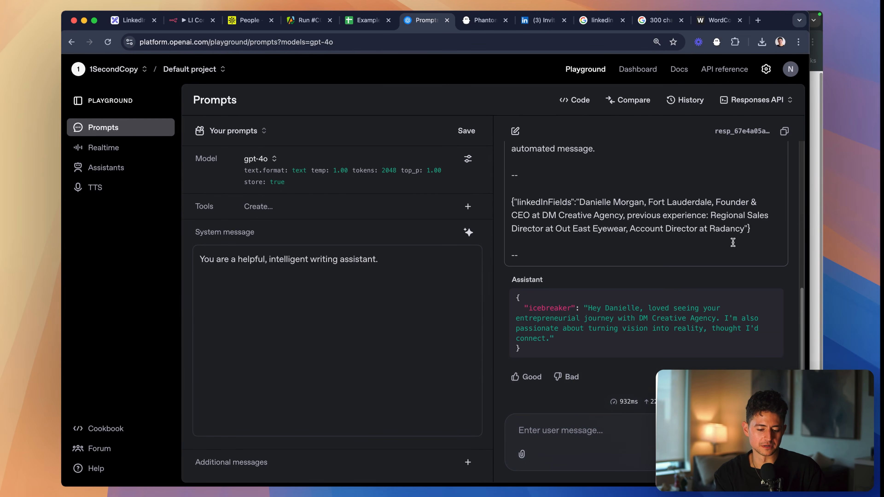
- Append "Also, make it super short. Don't say stuff like" to the end of the paraphrase paragraph in the user message
{"action": "scroll", "coordinate": [733, 243], "scroll_direction": "up", "scroll_amount": 5}
{"action": "scroll", "coordinate": [740, 187], "scroll_direction": "up", "scroll_amount": 2}
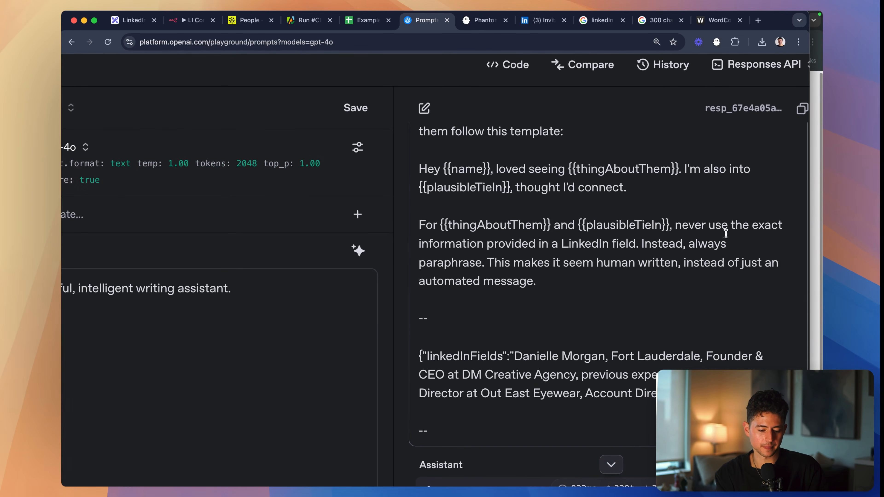
{"action": "scroll", "coordinate": [726, 233], "scroll_direction": "up", "scroll_amount": 2}
{"action": "type", "text": "Al"}
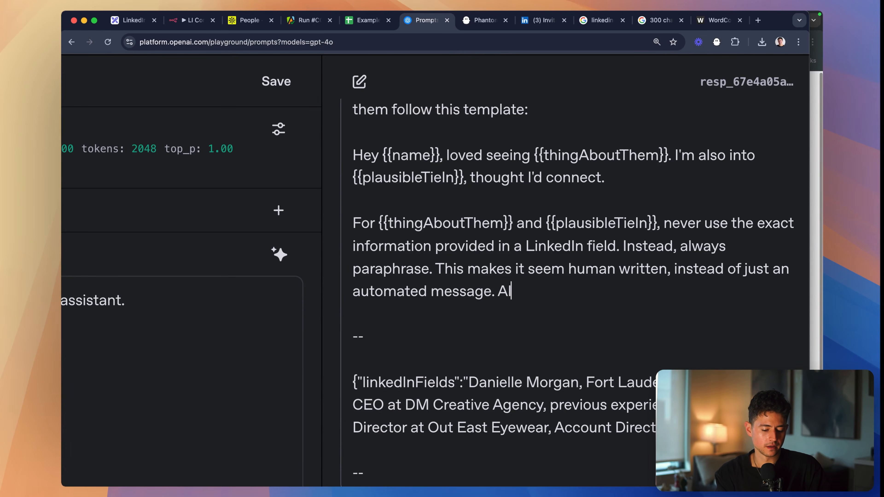
{"action": "type", "text": "so, make it super short. Don't say stuff like"}
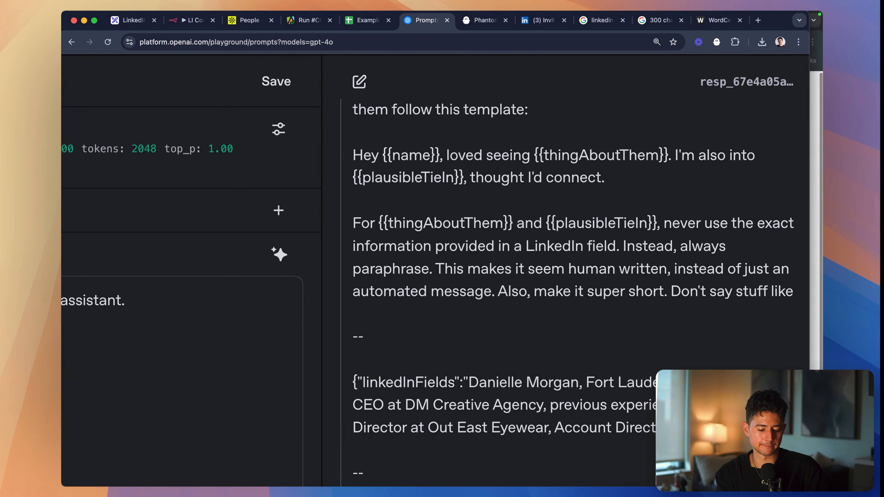
- Complete the brevity instruction with "passionate about turning vision into reality" in quotes and "or anything like that—be extremely laconic and spartan."
{"action": "scroll", "coordinate": [698, 330], "scroll_direction": "down", "scroll_amount": 5}
{"action": "scroll", "coordinate": [698, 329], "scroll_direction": "down", "scroll_amount": 6}
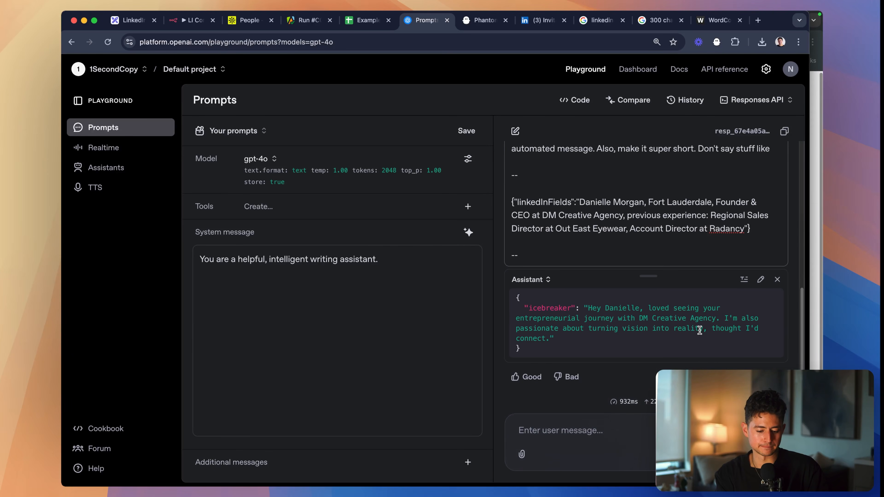
{"action": "type", "text": "\"passionate about turni"}
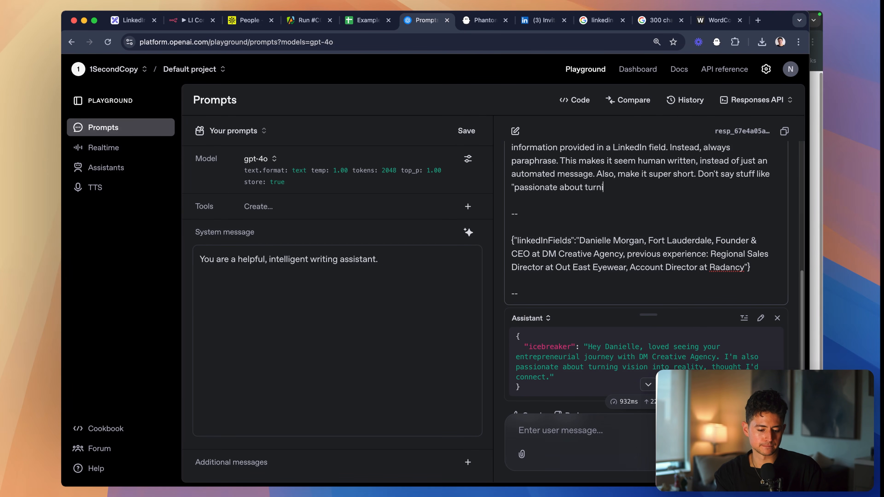
{"action": "type", "text": "ng vision into reality\" or anything like that"}
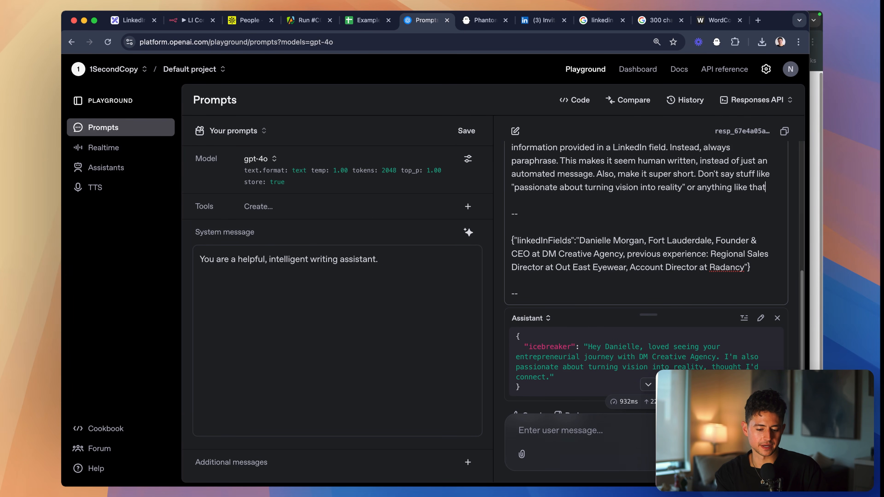
{"action": "type", "text": "—be extremely laconic "}
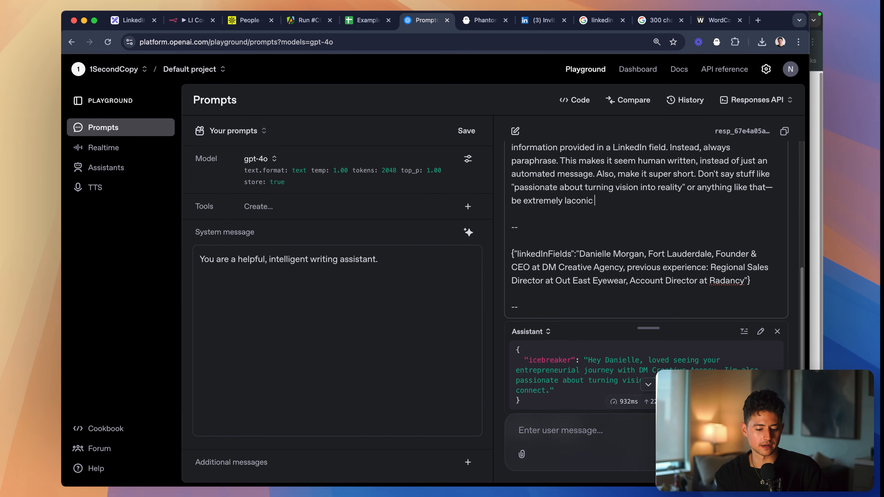
{"action": "type", "text": "and spartan."}
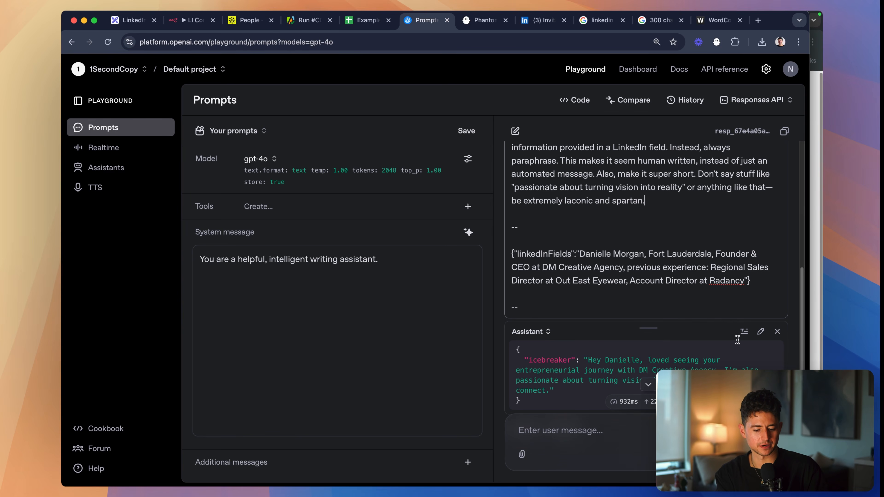
- Delete the old reply, rerun the prompt with the brevity instruction, and check the wording of the new icebreaker
{"action": "scroll", "coordinate": [738, 208], "scroll_direction": "up", "scroll_amount": 1}
{"action": "key", "text": "super+a"}
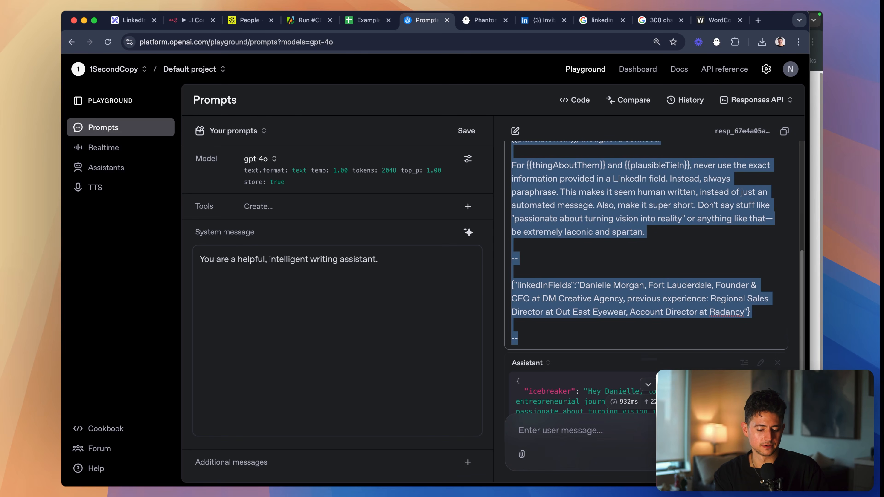
{"action": "scroll", "coordinate": [737, 209], "scroll_direction": "down", "scroll_amount": 2}
{"action": "left_click", "coordinate": [776, 301]}
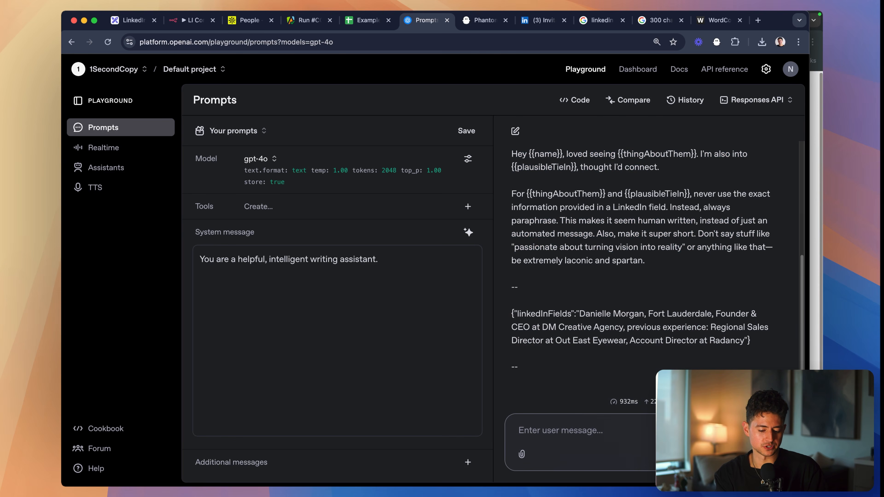
{"action": "left_click", "coordinate": [768, 454]}
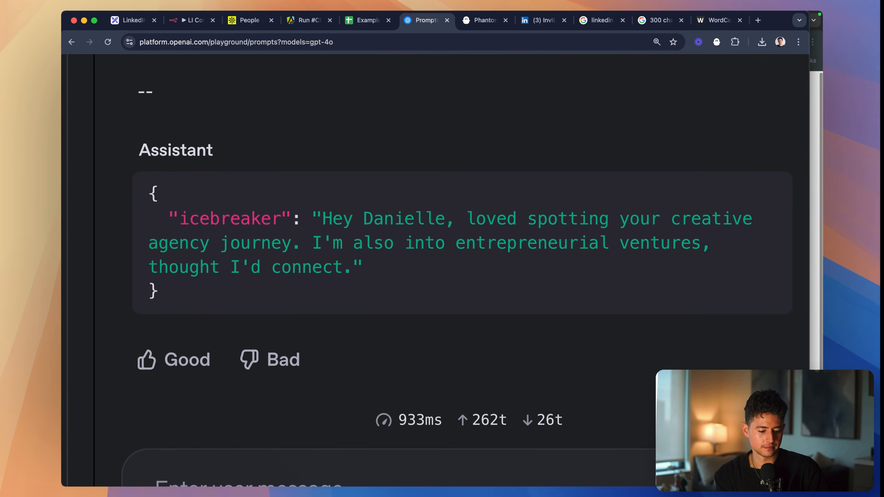
{"action": "left_click_drag", "start_coordinate": [381, 267], "coordinate": [341, 219]}
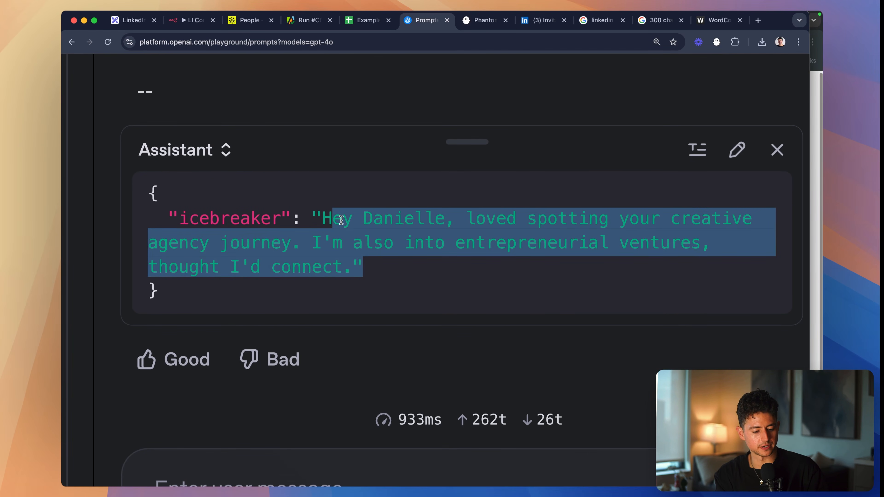
{"action": "double_click", "coordinate": [705, 226]}
{"action": "double_click", "coordinate": [268, 258]}
{"action": "left_click", "coordinate": [392, 258]}
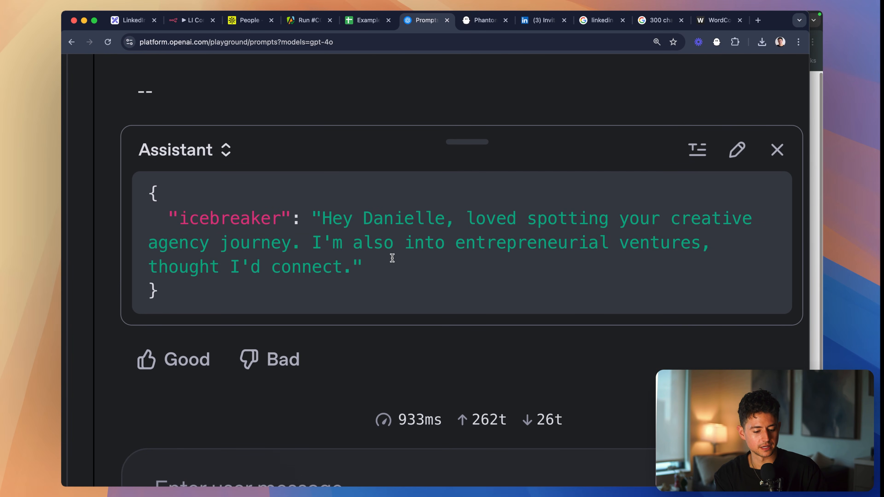
{"action": "scroll", "coordinate": [579, 240], "scroll_direction": "down", "scroll_amount": 3}
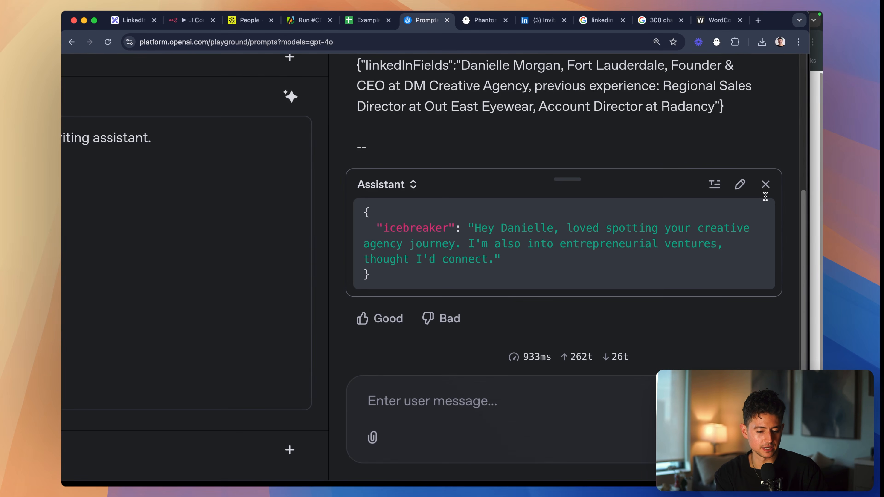
- Regenerate the icebreaker five more times, removing each previous reply first, to compare how the wording varies
{"action": "left_click", "coordinate": [764, 184]}
{"action": "left_click", "coordinate": [760, 438]}
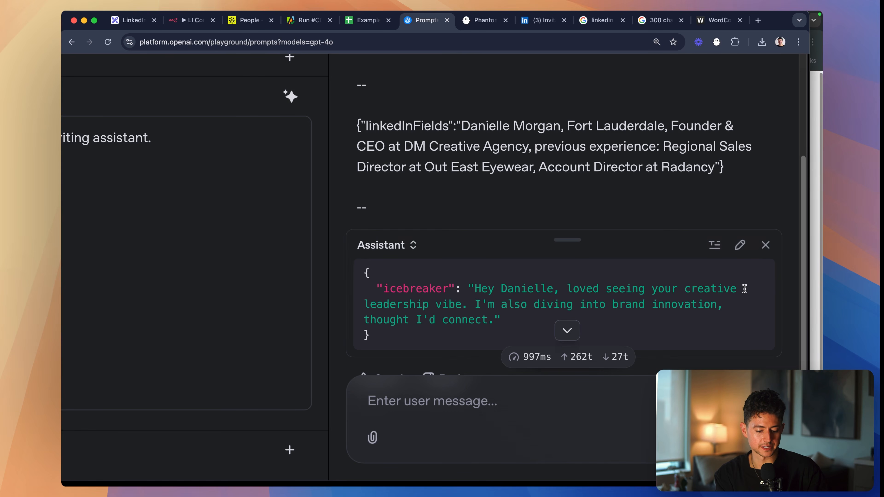
{"action": "left_click", "coordinate": [763, 245]}
{"action": "left_click", "coordinate": [761, 437]}
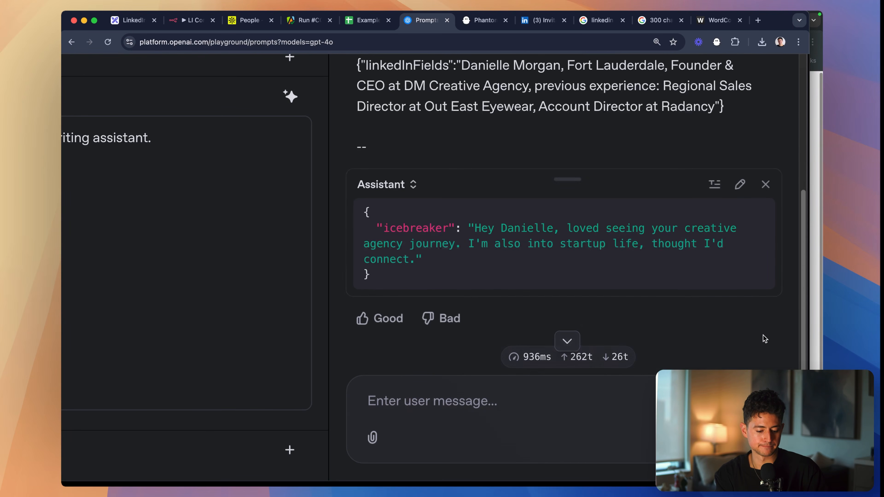
{"action": "left_click", "coordinate": [765, 184]}
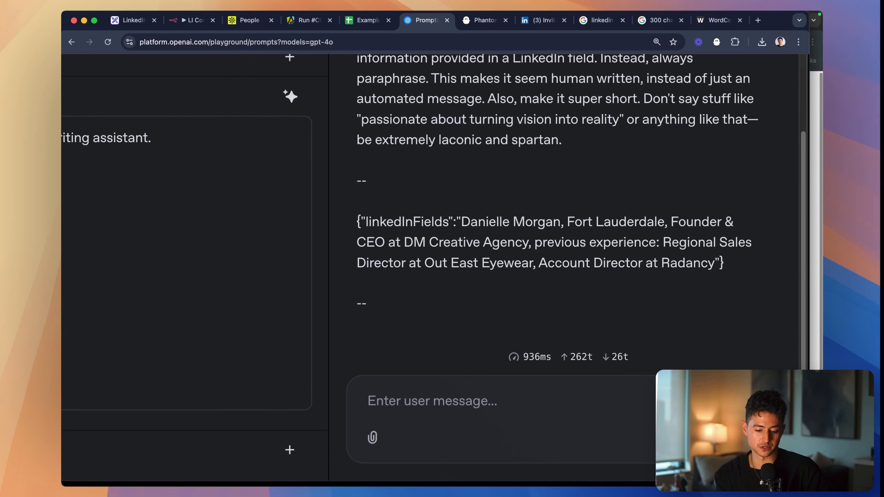
{"action": "left_click", "coordinate": [760, 438]}
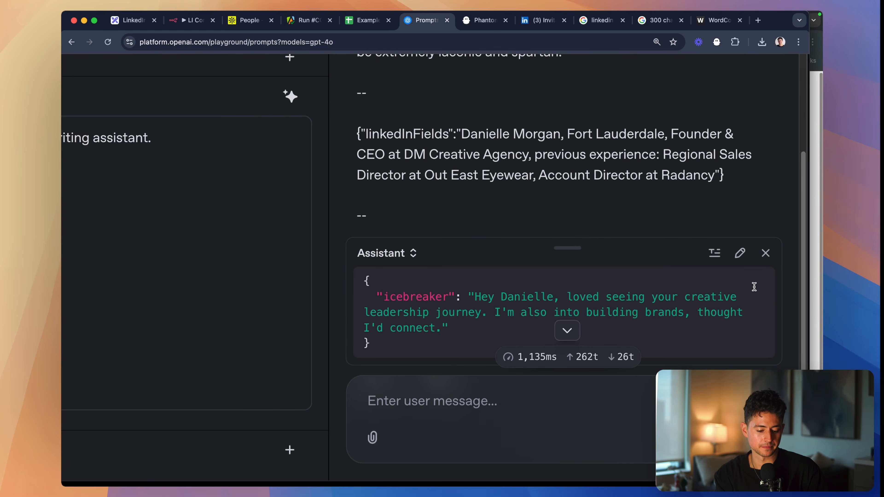
{"action": "left_click", "coordinate": [765, 221]}
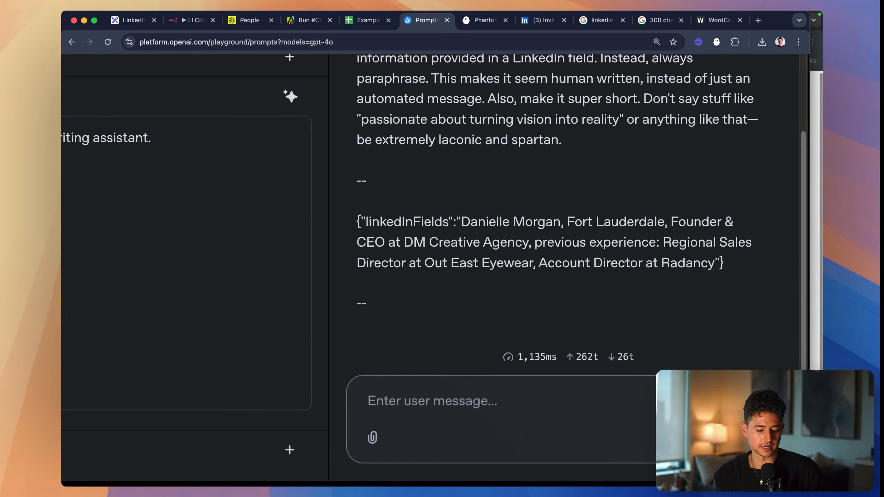
{"action": "left_click", "coordinate": [760, 437]}
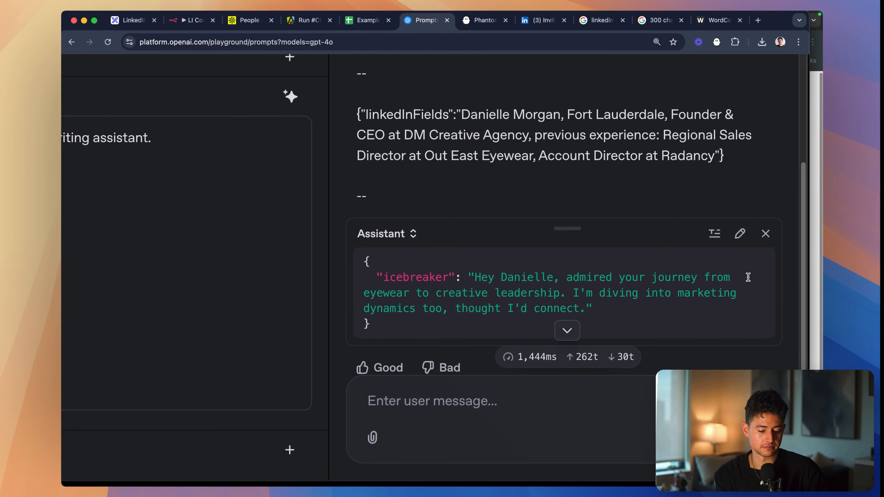
{"action": "left_click", "coordinate": [763, 233]}
{"action": "left_click", "coordinate": [761, 438]}
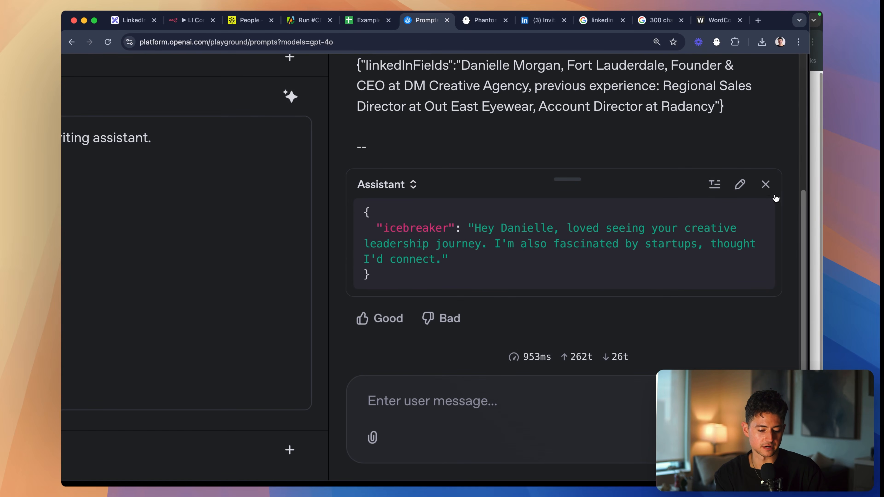
- Remove the last generated reply so only the prompt messages remain, and look over the finished instructions
{"action": "left_click", "coordinate": [765, 185]}
{"action": "key", "text": "super+minus"}
{"action": "key", "text": "super+minus"}
{"action": "key", "text": "super+minus"}
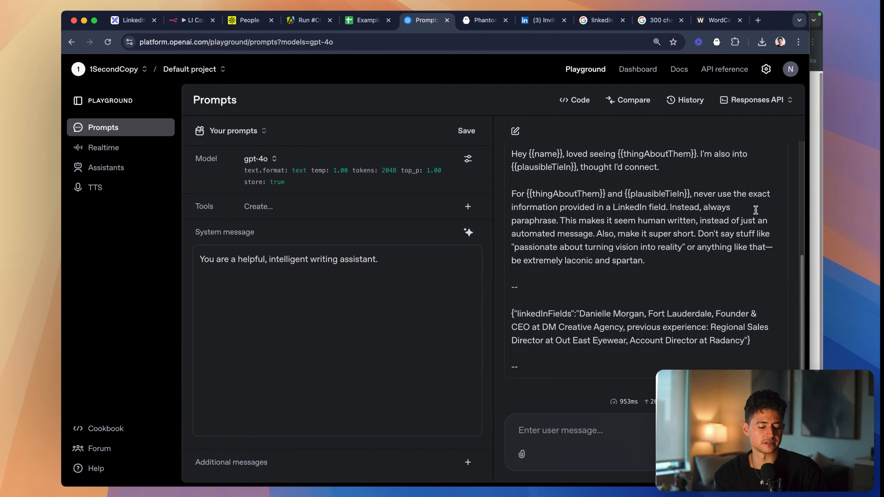
{"action": "scroll", "coordinate": [633, 228], "scroll_direction": "up", "scroll_amount": 1}
{"action": "scroll", "coordinate": [633, 228], "scroll_direction": "down", "scroll_amount": 2}
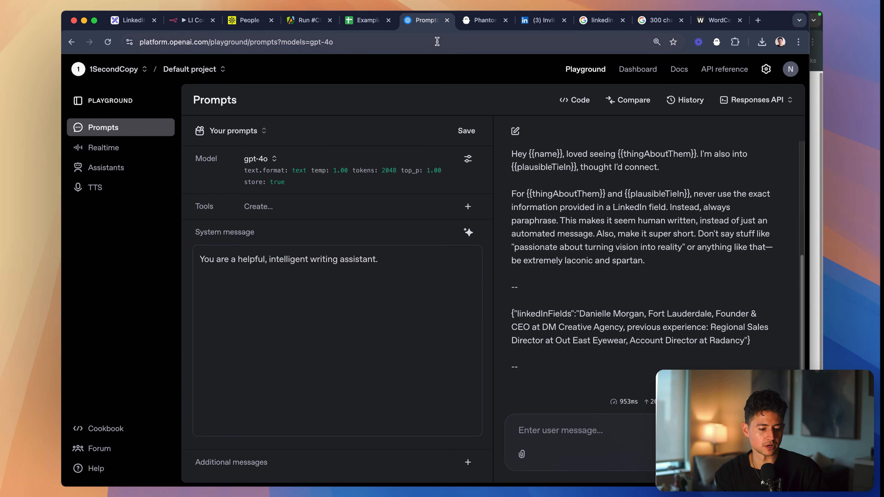
- Switch to the LinkedIn Outreach System board in Excalidraw and bring the full roadmap list into view
{"action": "left_click", "coordinate": [132, 21]}
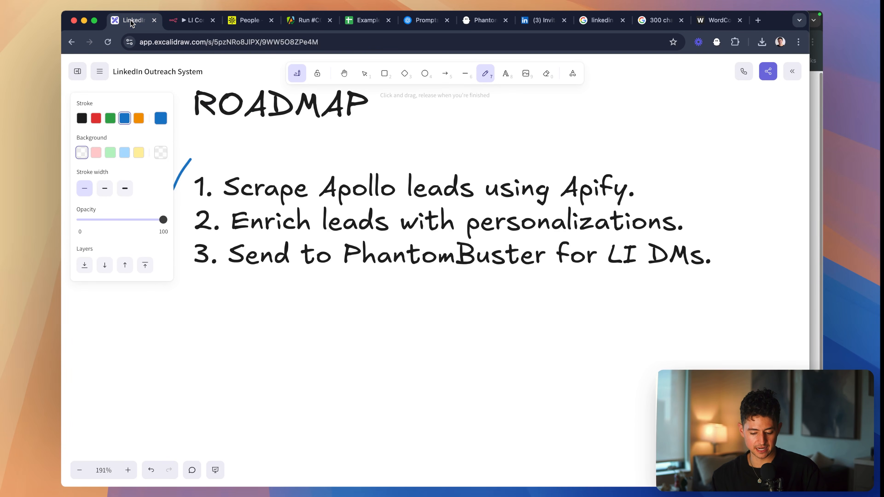
{"action": "scroll", "coordinate": [342, 296], "scroll_direction": "left", "scroll_amount": 1}
{"action": "scroll", "coordinate": [343, 296], "scroll_direction": "up", "scroll_amount": 1}
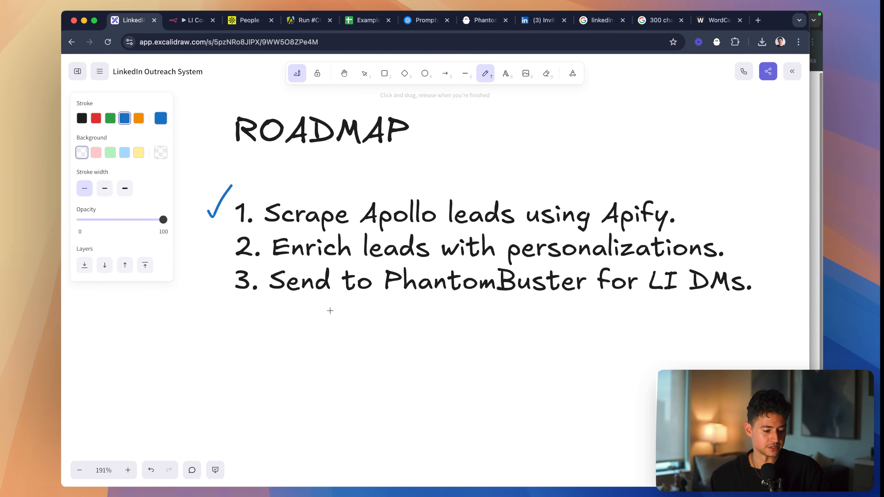
- Draw a blue check mark beside roadmap item 2, "Enrich leads with personalizations", redoing the first misplaced stroke
{"action": "left_click_drag", "start_coordinate": [216, 248], "coordinate": [239, 213]}
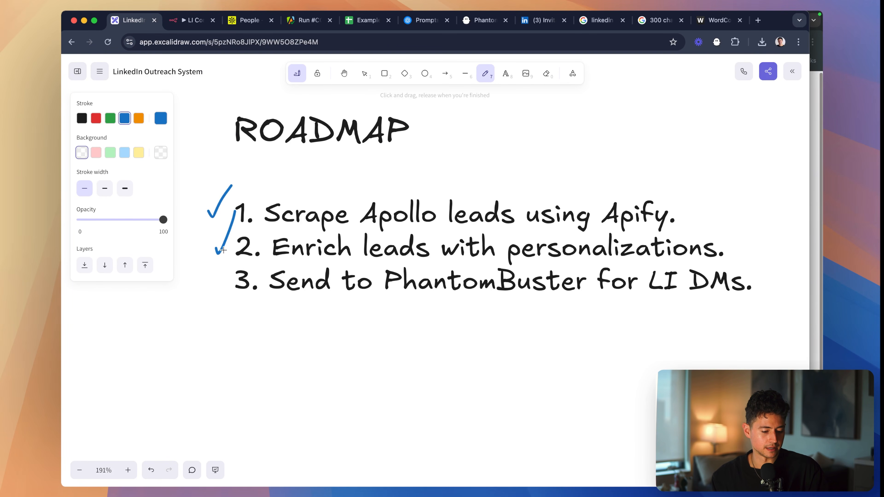
{"action": "key", "text": "super+z"}
{"action": "left_click_drag", "start_coordinate": [206, 241], "coordinate": [230, 206]}
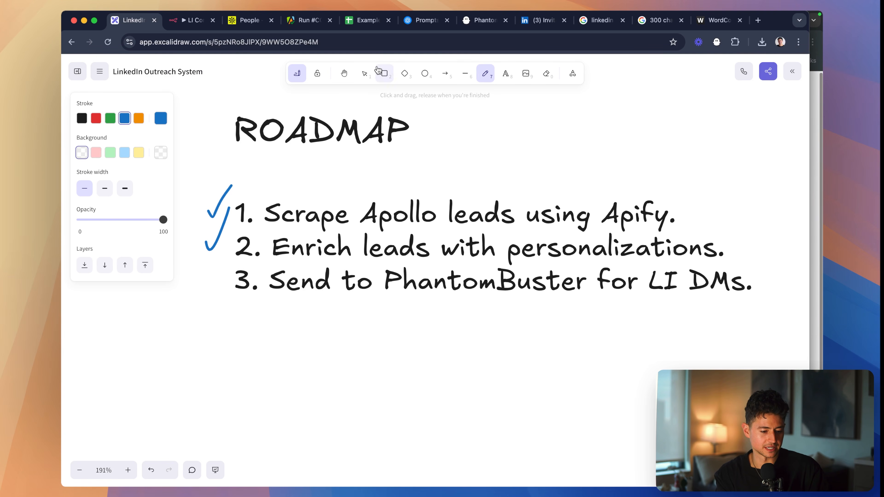
- Move the lead spreadsheet's browser tab beside the roadmap tab, and open the PhantomBuster dashboard to look over its phantoms
{"action": "left_click_drag", "start_coordinate": [367, 20], "coordinate": [192, 20]}
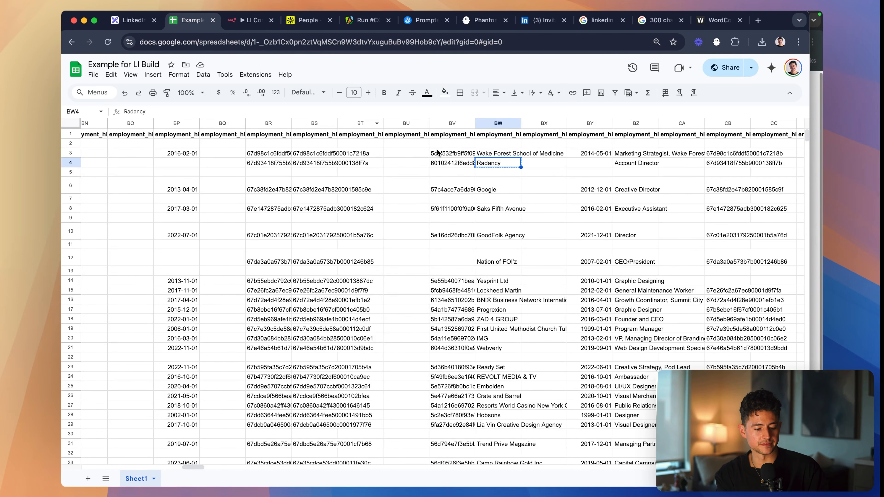
{"action": "left_click", "coordinate": [482, 20]}
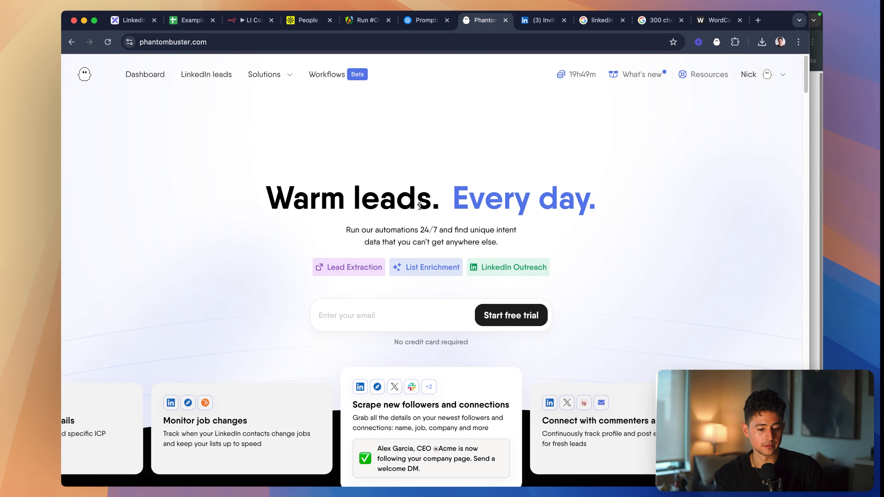
{"action": "left_click", "coordinate": [148, 78]}
{"action": "scroll", "coordinate": [581, 79], "scroll_direction": "up", "scroll_amount": 5}
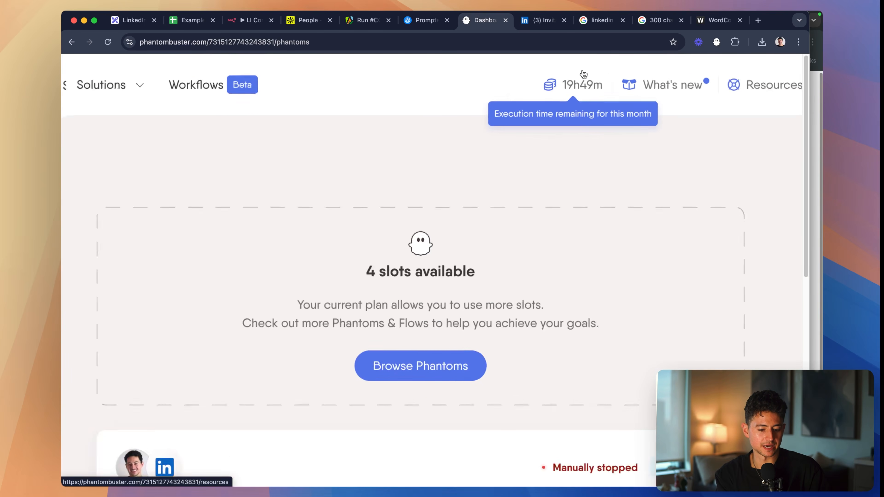
{"action": "scroll", "coordinate": [583, 75], "scroll_direction": "down", "scroll_amount": 5}
{"action": "scroll", "coordinate": [488, 109], "scroll_direction": "down", "scroll_amount": 2}
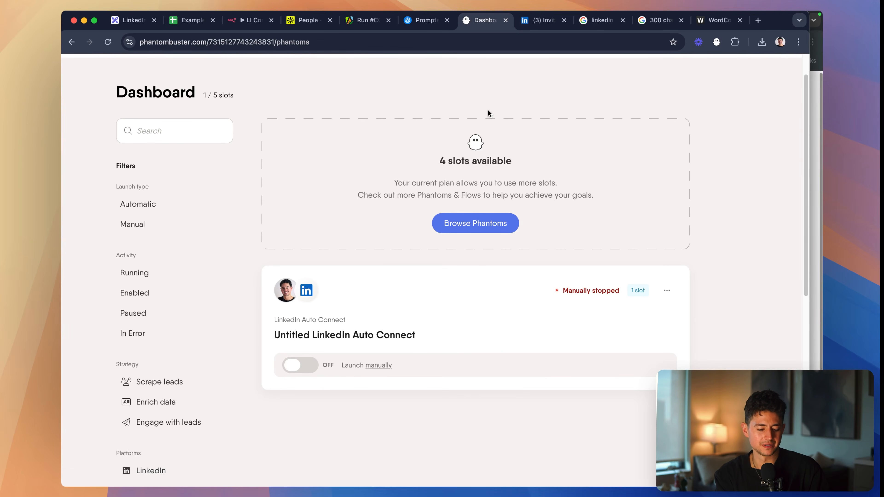
{"action": "scroll", "coordinate": [536, 238], "scroll_direction": "down", "scroll_amount": 2}
{"action": "scroll", "coordinate": [537, 237], "scroll_direction": "down", "scroll_amount": 1}
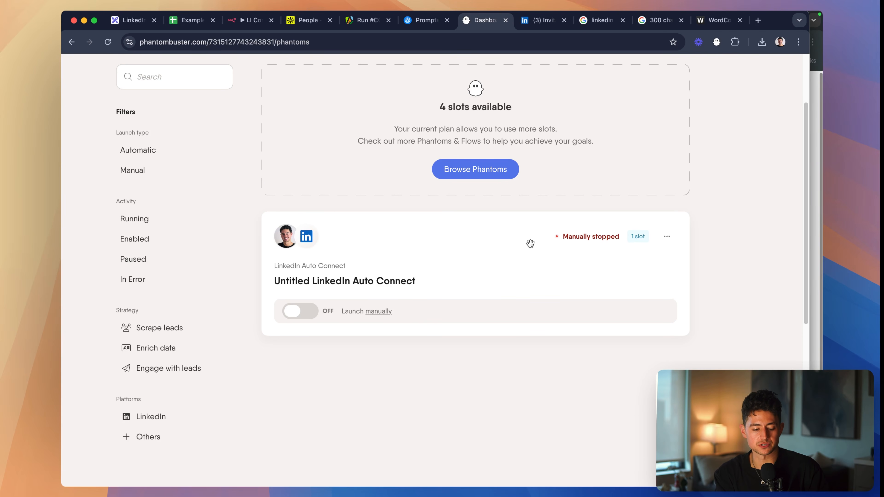
- Open the Untitled LinkedIn Auto Connect phantom and enter its setup at the profiles-to-invite settings
{"action": "left_click", "coordinate": [434, 280]}
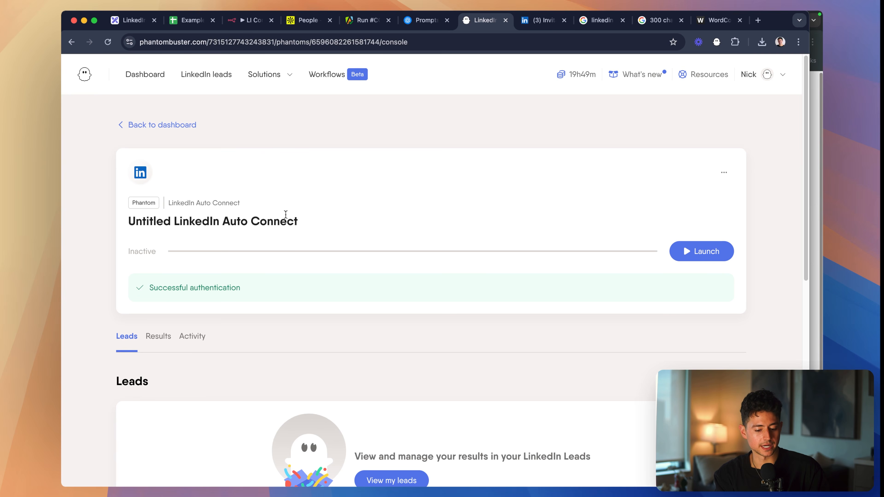
{"action": "scroll", "coordinate": [312, 248], "scroll_direction": "down", "scroll_amount": 2}
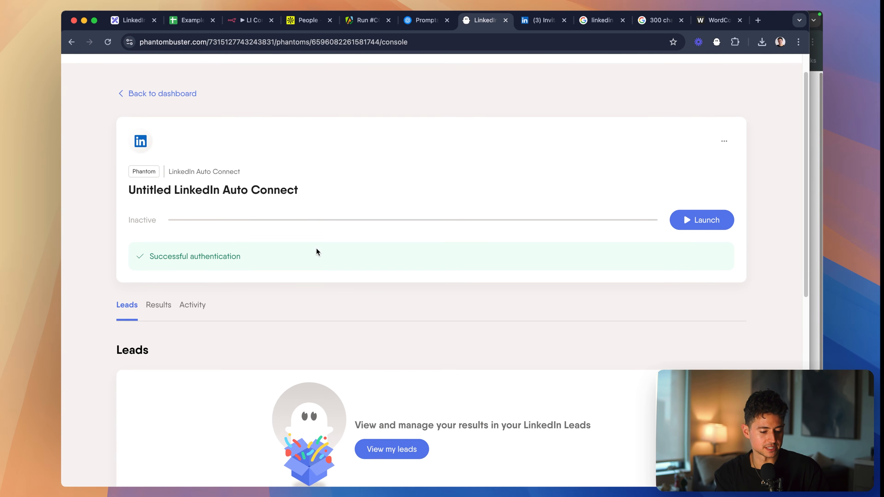
{"action": "scroll", "coordinate": [447, 190], "scroll_direction": "down", "scroll_amount": 3}
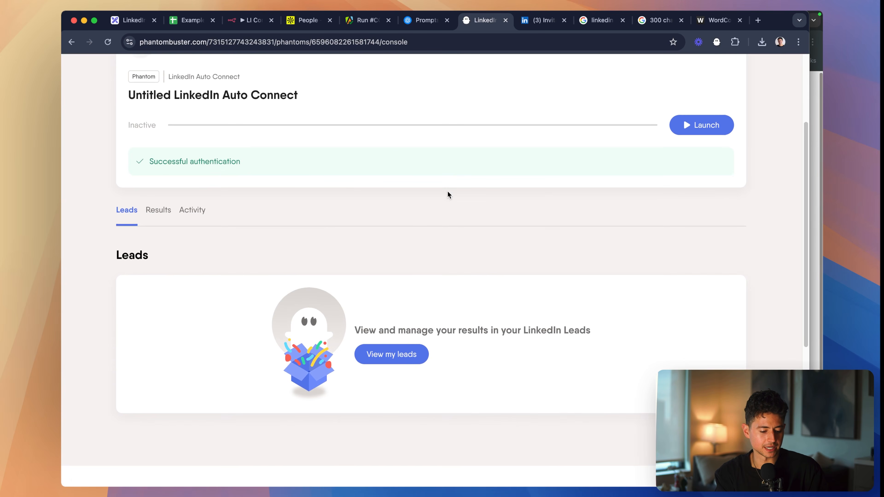
{"action": "scroll", "coordinate": [729, 177], "scroll_direction": "up", "scroll_amount": 5}
{"action": "left_click", "coordinate": [724, 156]}
{"action": "left_click", "coordinate": [702, 184]}
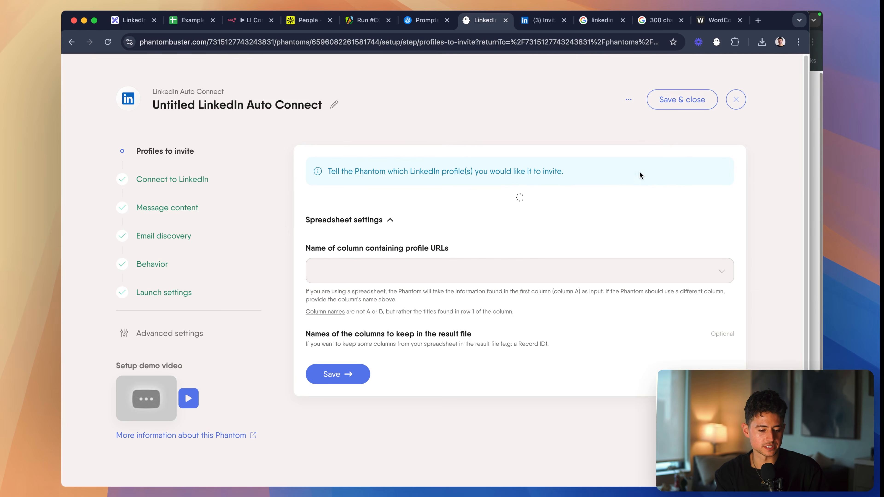
{"action": "scroll", "coordinate": [425, 236], "scroll_direction": "down", "scroll_amount": 3}
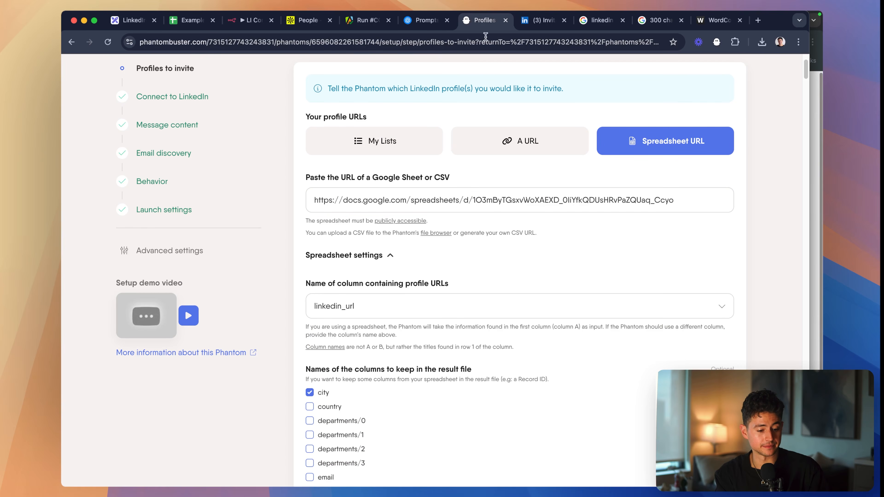
- Place the PhantomBuster tab beside the lead spreadsheet, and add an "icebreaker" column after twitter_url in the sheet
{"action": "left_click_drag", "start_coordinate": [485, 20], "coordinate": [258, 19]}
{"action": "left_click", "coordinate": [193, 20]}
{"action": "scroll", "coordinate": [530, 154], "scroll_direction": "right", "scroll_amount": 1}
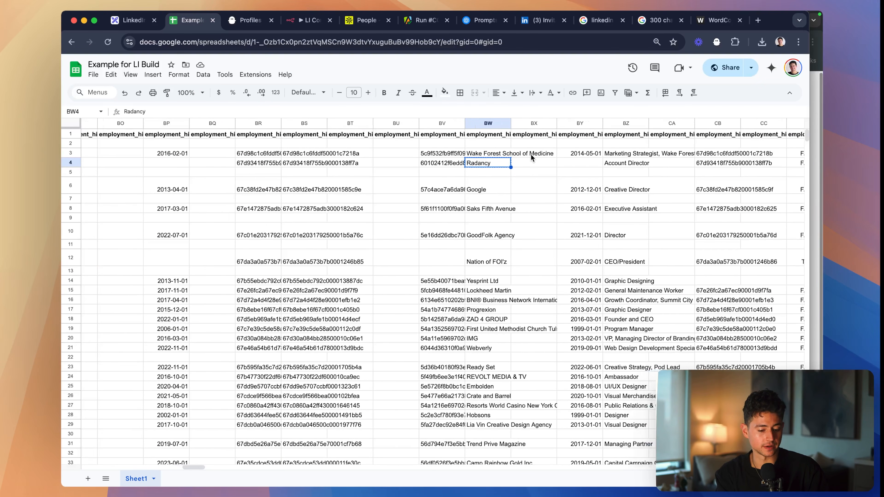
{"action": "left_click", "coordinate": [484, 135]}
{"action": "key", "text": "super+Right"}
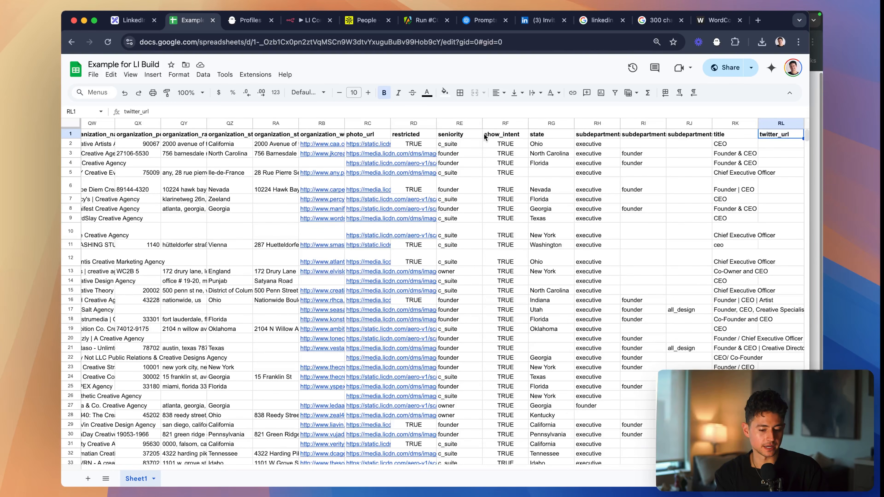
{"action": "right_click", "coordinate": [773, 123]}
{"action": "left_click", "coordinate": [730, 212]}
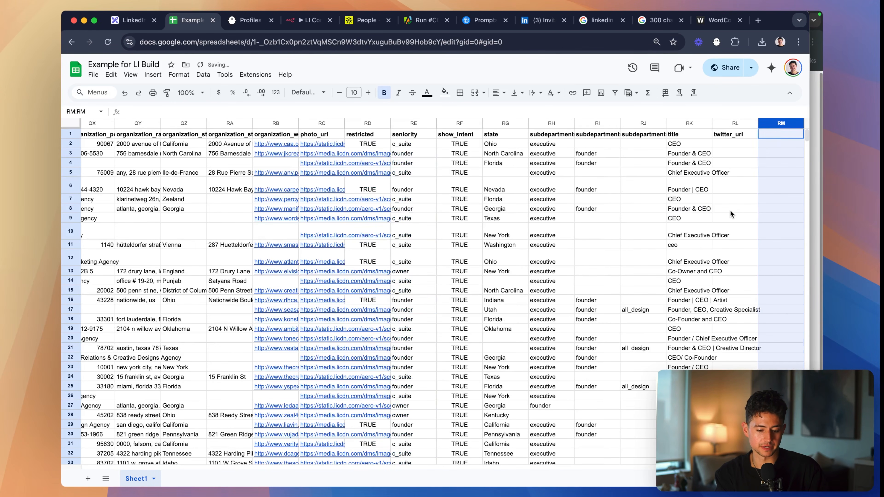
{"action": "type", "text": "icebreaker"}
{"action": "key", "text": "Return"}
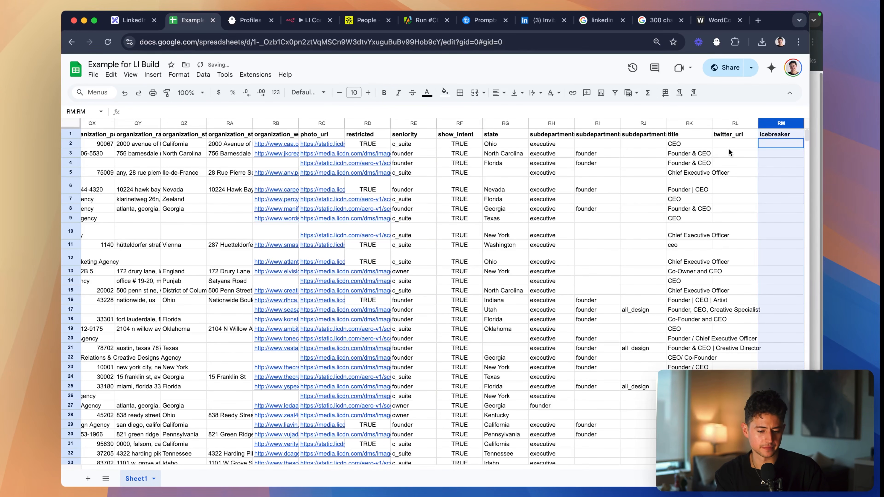
- Return to the sheet's first column and delete the first two lead rows, 2 and 3
{"action": "key", "text": "super+Left"}
{"action": "key", "text": "super+Left"}
{"action": "key", "text": "super+Left"}
{"action": "key", "text": "super+Left"}
{"action": "key", "text": "super+Left"}
{"action": "key", "text": "super+Left"}
{"action": "key", "text": "super+Left"}
{"action": "key", "text": "super+Left"}
{"action": "key", "text": "super+Left"}
{"action": "key", "text": "super+Left"}
{"action": "key", "text": "super+Left"}
{"action": "key", "text": "super+Left"}
{"action": "key", "text": "super+Left"}
{"action": "key", "text": "super+Left"}
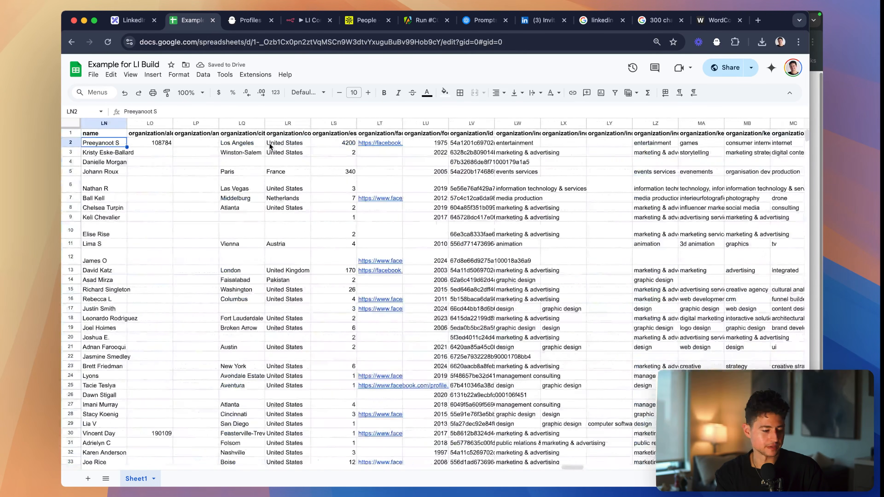
{"action": "key", "text": "super+Up"}
{"action": "key", "text": "super+Left"}
{"action": "key", "text": "Down"}
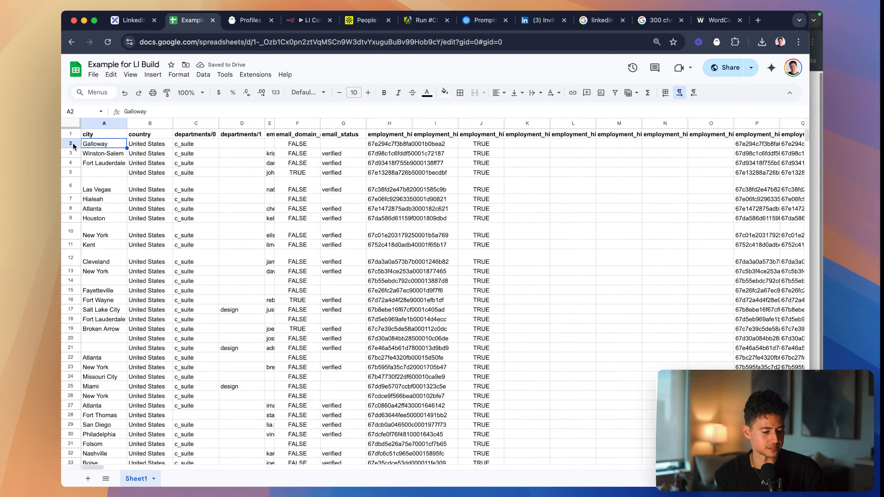
{"action": "left_click", "coordinate": [72, 143]}
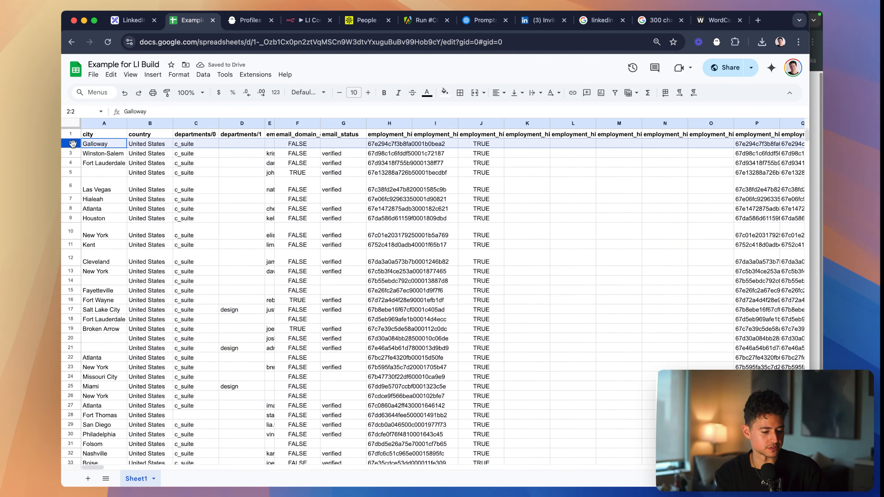
{"action": "left_click", "coordinate": [69, 153], "text": "shift"}
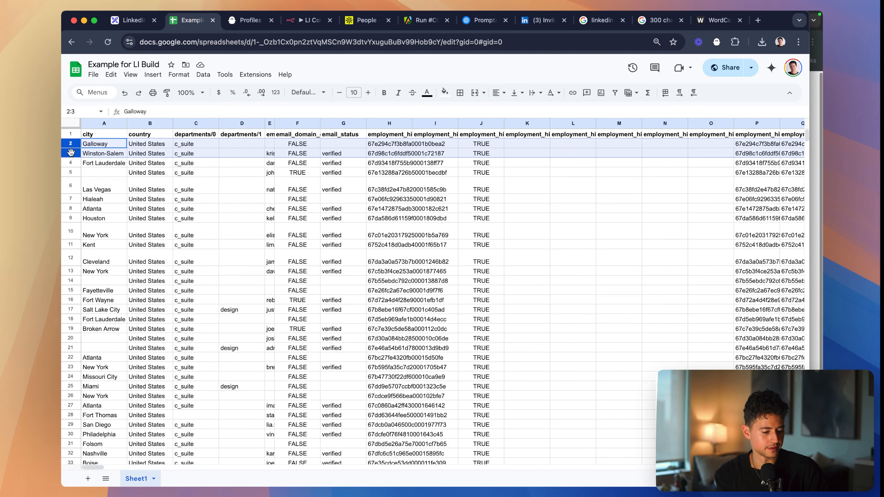
{"action": "right_click", "coordinate": [69, 153]}
{"action": "left_click", "coordinate": [105, 257]}
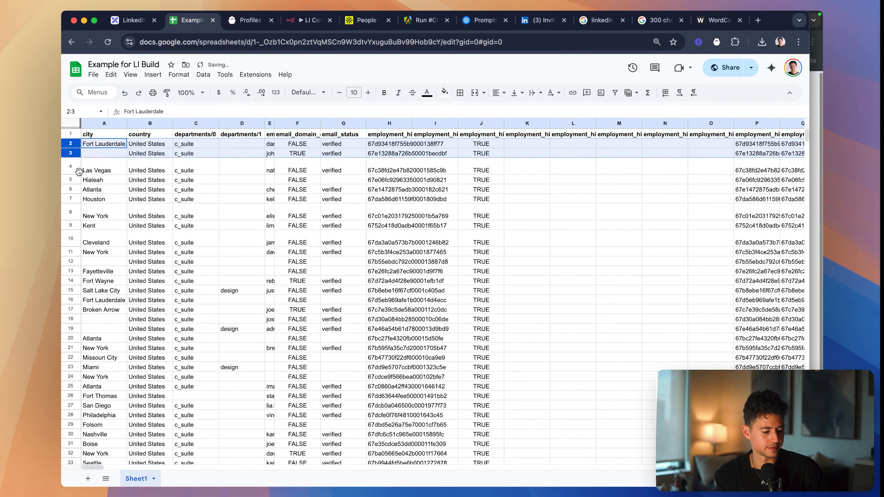
- Delete rows 3 to 112 so only the Fort Lauderdale lead is kept in the sheet
{"action": "left_click", "coordinate": [106, 165]}
{"action": "left_click", "coordinate": [76, 153]}
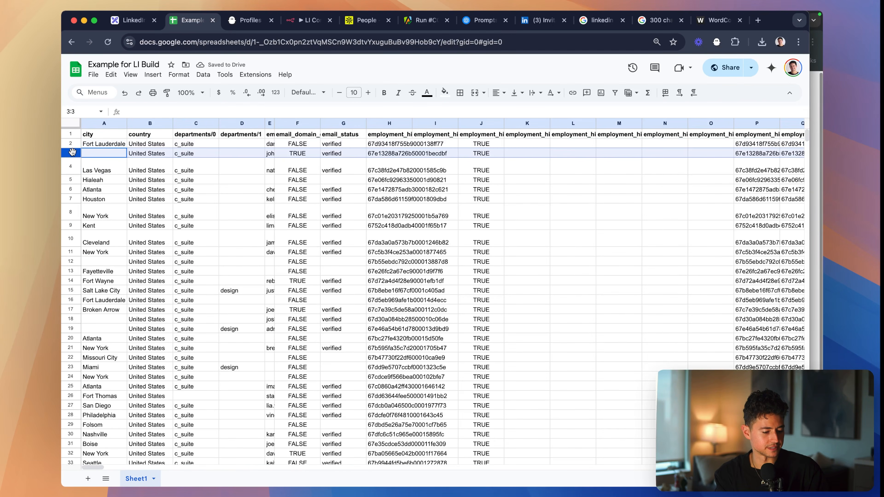
{"action": "scroll", "coordinate": [73, 151], "scroll_direction": "down", "scroll_amount": 20}
{"action": "left_click", "coordinate": [69, 148], "text": "shift"}
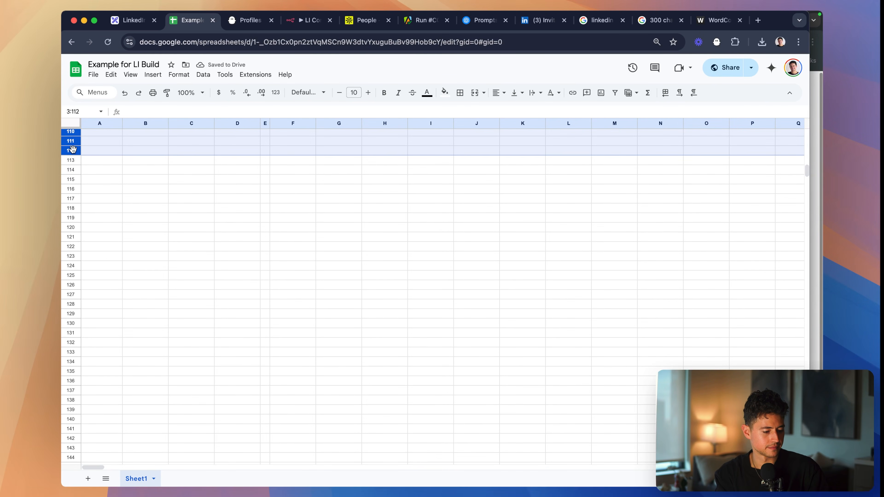
{"action": "right_click", "coordinate": [69, 150]}
{"action": "left_click", "coordinate": [121, 257]}
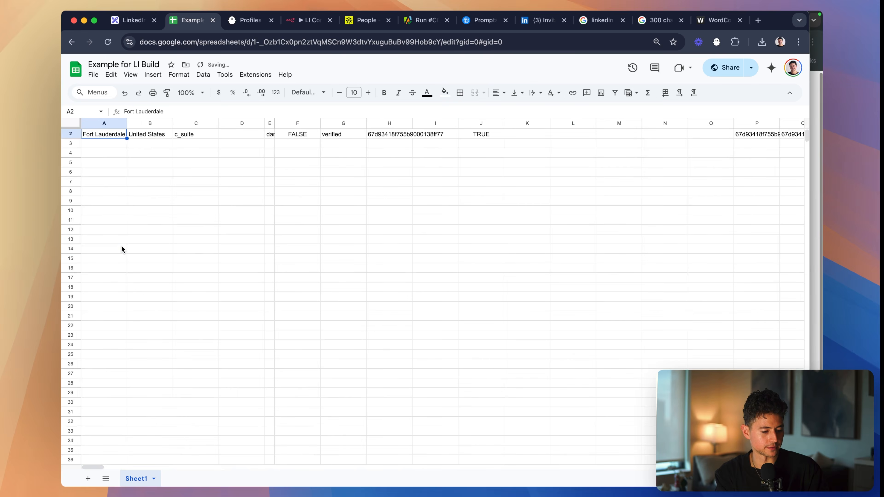
- Select the lead's icebreaker cell RM2, and run the icebreaker prompt again in the OpenAI playground
{"action": "scroll", "coordinate": [122, 247], "scroll_direction": "right", "scroll_amount": 15}
{"action": "scroll", "coordinate": [222, 409], "scroll_direction": "right", "scroll_amount": 5}
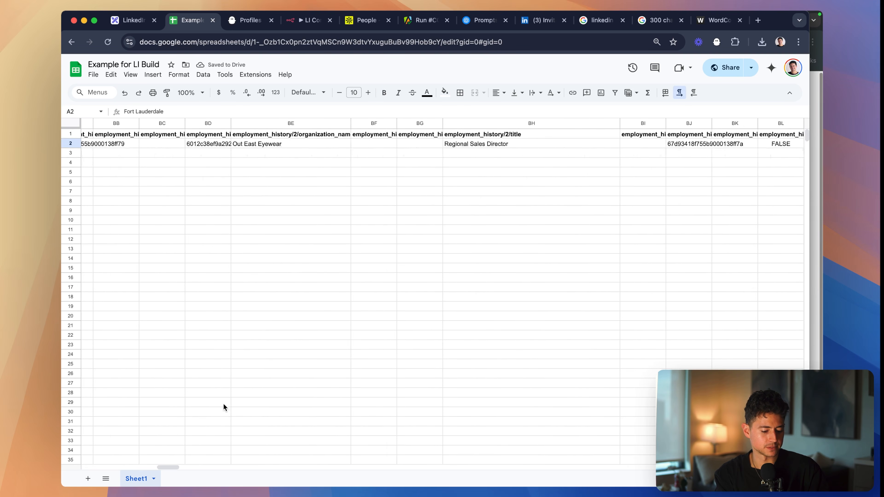
{"action": "left_click_drag", "start_coordinate": [172, 467], "coordinate": [782, 468]}
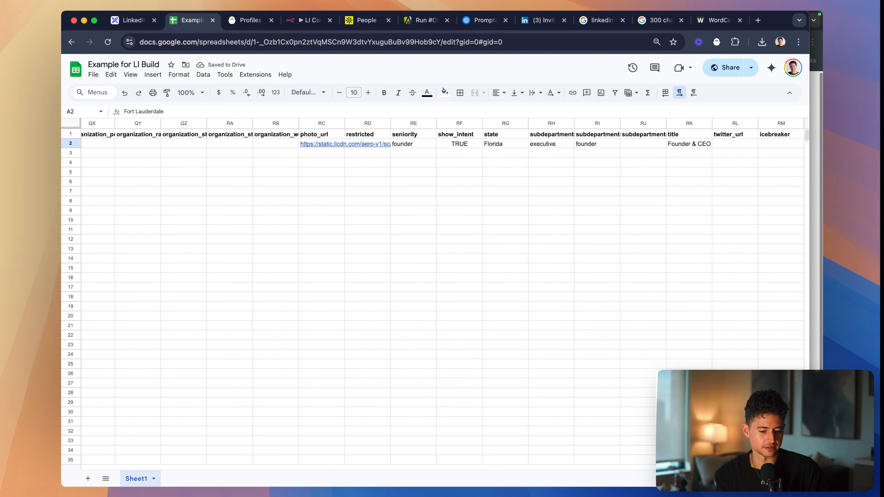
{"action": "left_click", "coordinate": [784, 144]}
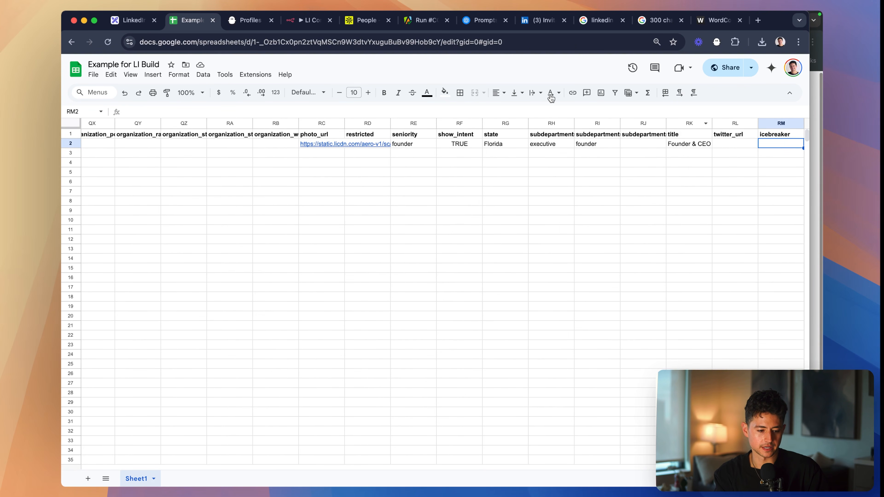
{"action": "left_click", "coordinate": [481, 20]}
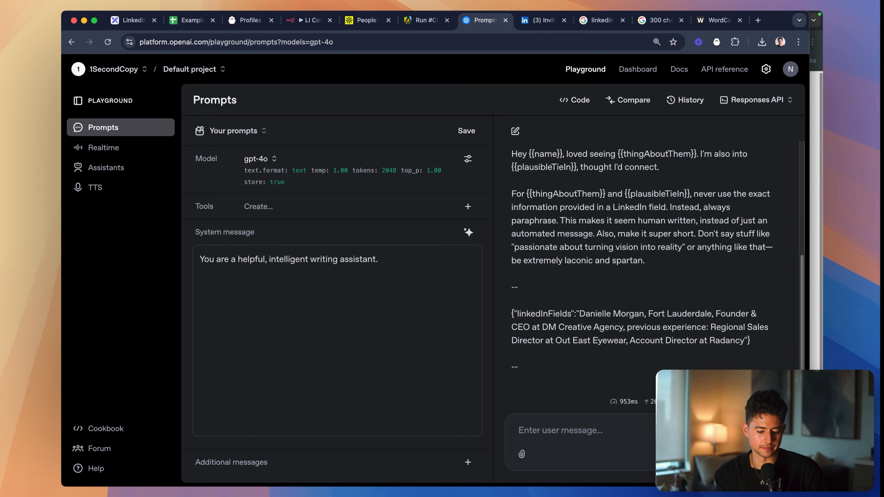
{"action": "key", "text": "super+Return"}
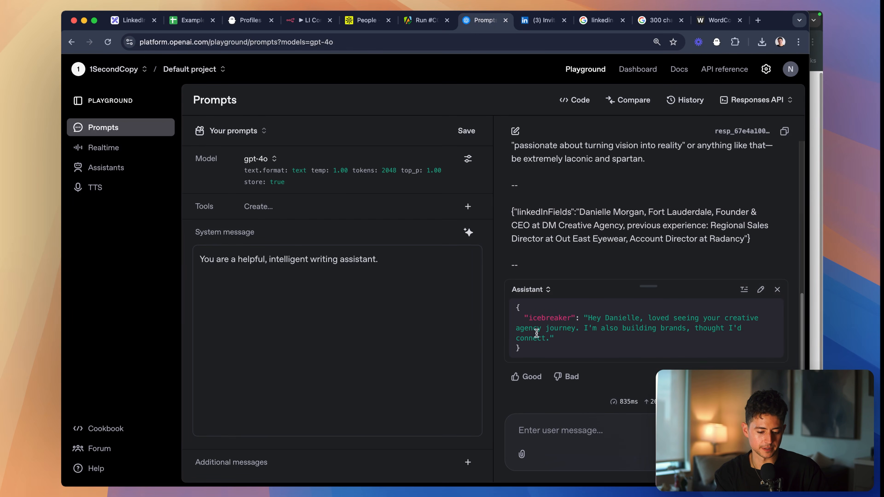
- Copy the generated icebreaker sentence into cell RM2 of the lead spreadsheet
{"action": "left_click_drag", "start_coordinate": [586, 317], "coordinate": [550, 338]}
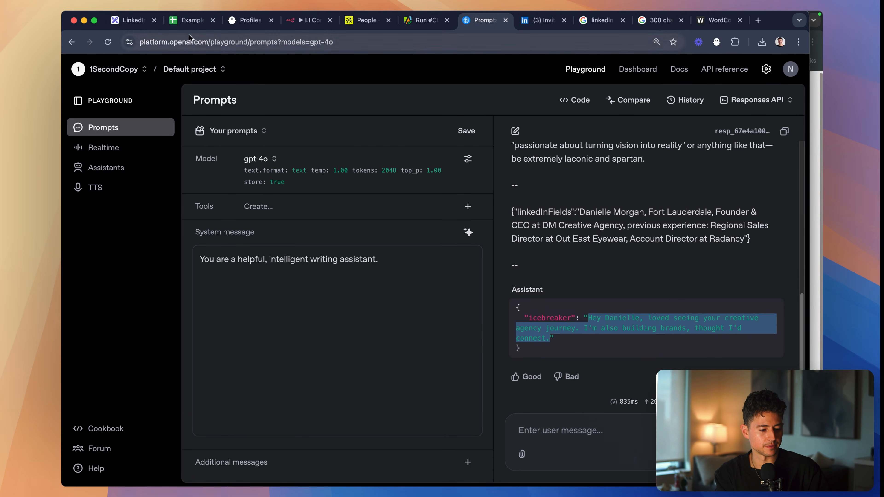
{"action": "key", "text": "super+c"}
{"action": "left_click", "coordinate": [191, 21]}
{"action": "key", "text": "super+v"}
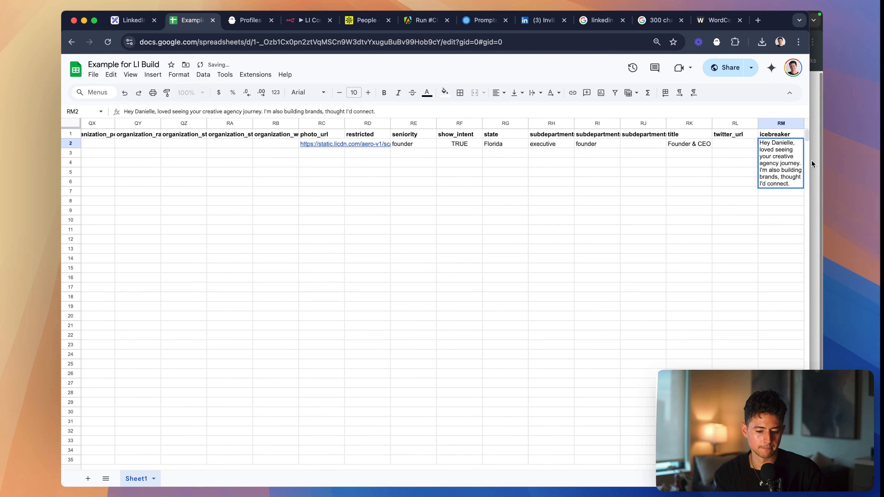
{"action": "key", "text": "Return"}
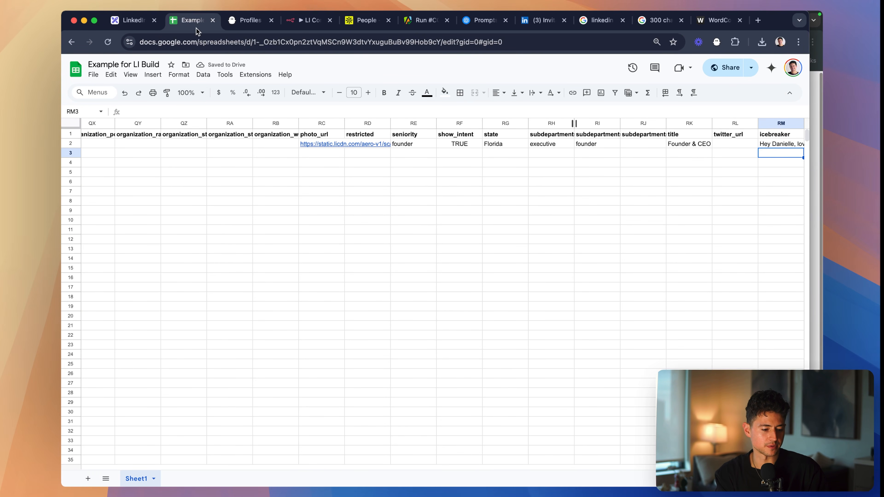
- Trim "edit?gid=0#gid=0" from the end of the spreadsheet's URL and copy the remaining address
{"action": "left_click", "coordinate": [526, 50]}
{"action": "key", "text": "Right"}
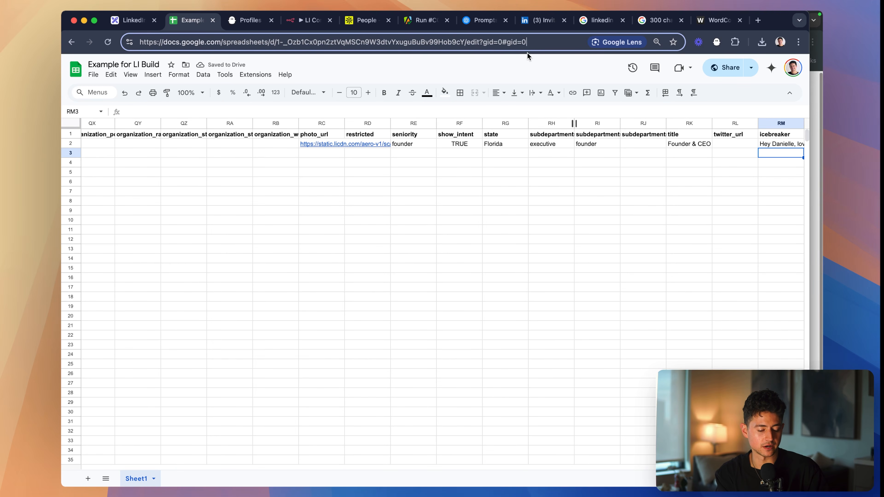
{"action": "key", "text": "alt+shift+Left"}
{"action": "key", "text": "alt+shift+Left"}
{"action": "key", "text": "alt+shift+Left"}
{"action": "key", "text": "alt+shift+Left"}
{"action": "key", "text": "alt+shift+Left"}
{"action": "key", "text": "BackSpace"}
{"action": "key", "text": "super+a"}
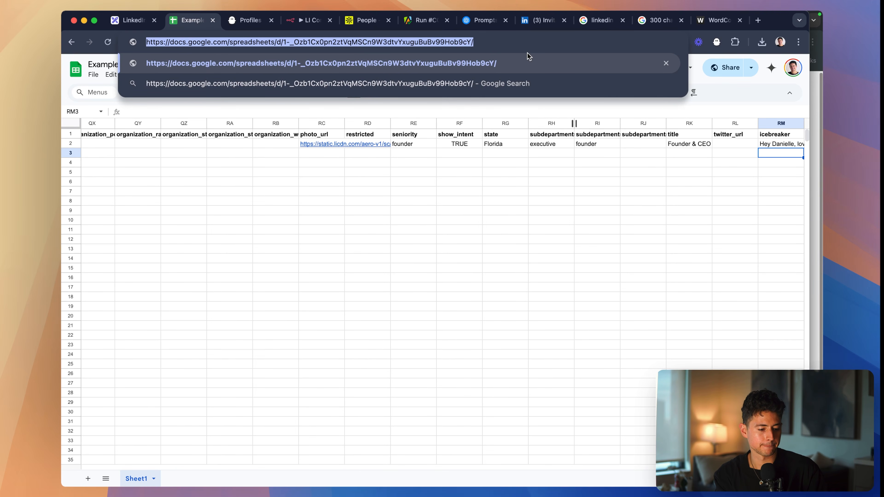
{"action": "key", "text": "super+c"}
- Replace the phantom's Google Sheet URL for profiles to invite with the copied lead spreadsheet address
{"action": "left_click", "coordinate": [252, 21]}
{"action": "left_click", "coordinate": [511, 202]}
{"action": "key", "text": "super+a"}
{"action": "key", "text": "super+v"}
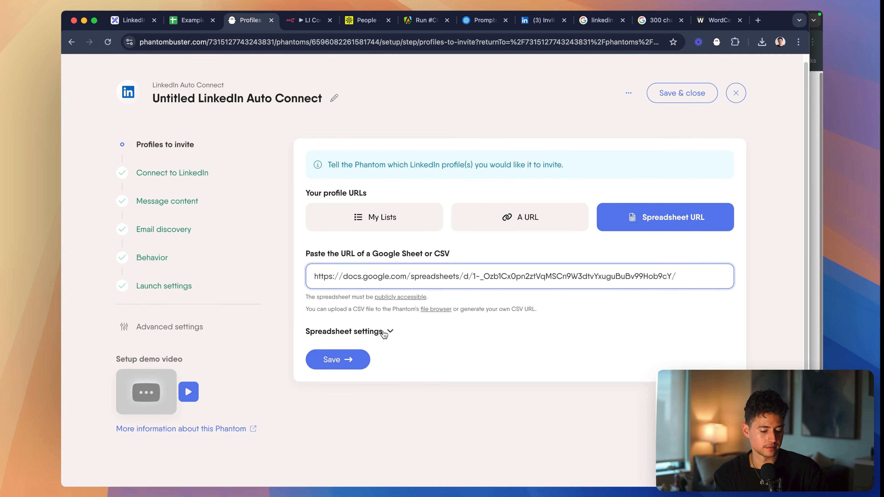
- Expand the spreadsheet settings, include the icebreaker column in the data to keep, and save the profiles to invite
{"action": "left_click", "coordinate": [386, 332]}
{"action": "scroll", "coordinate": [452, 237], "scroll_direction": "down", "scroll_amount": 5}
{"action": "scroll", "coordinate": [427, 241], "scroll_direction": "down", "scroll_amount": 20}
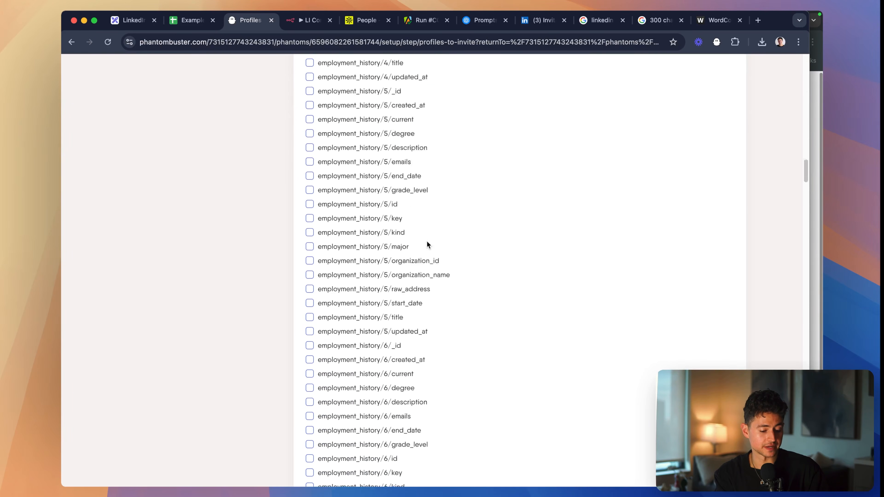
{"action": "scroll", "coordinate": [424, 242], "scroll_direction": "down", "scroll_amount": 20}
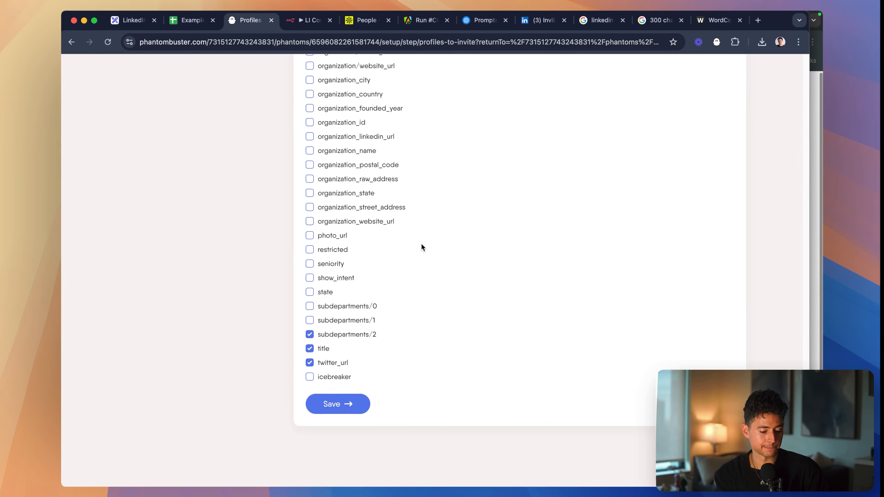
{"action": "left_click", "coordinate": [310, 385]}
{"action": "left_click", "coordinate": [337, 414]}
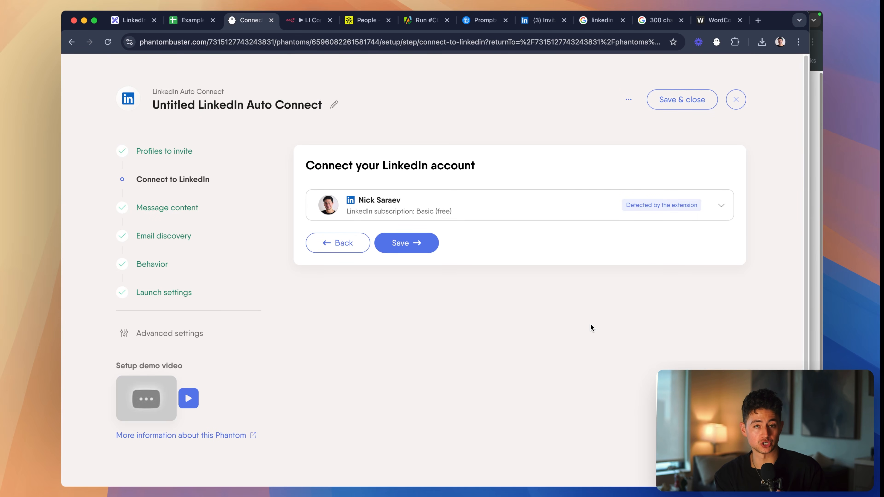
- Expand the list of LinkedIn accounts available for connecting to the phantom
{"action": "left_click", "coordinate": [690, 195]}
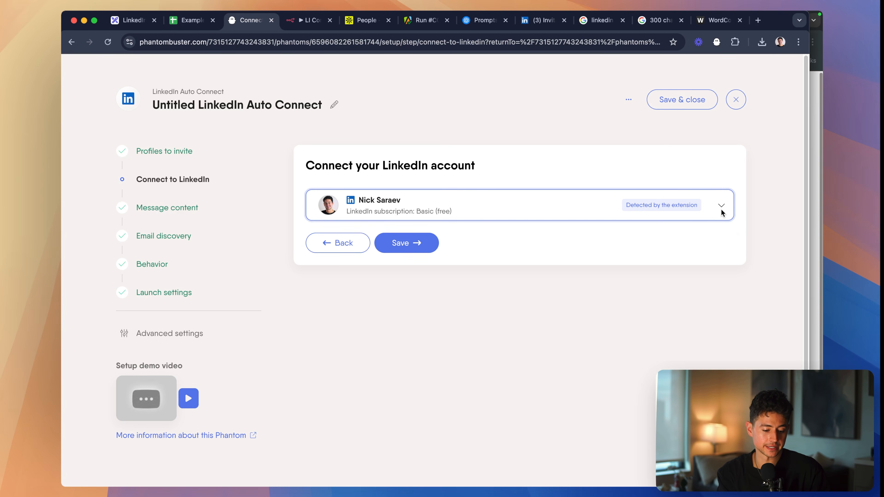
{"action": "scroll", "coordinate": [552, 193], "scroll_direction": "up", "scroll_amount": 5}
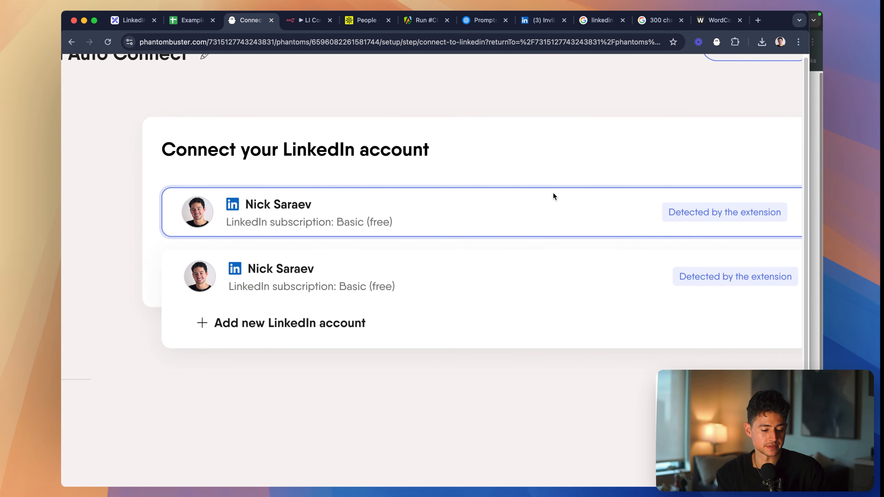
{"action": "scroll", "coordinate": [553, 192], "scroll_direction": "right", "scroll_amount": 1}
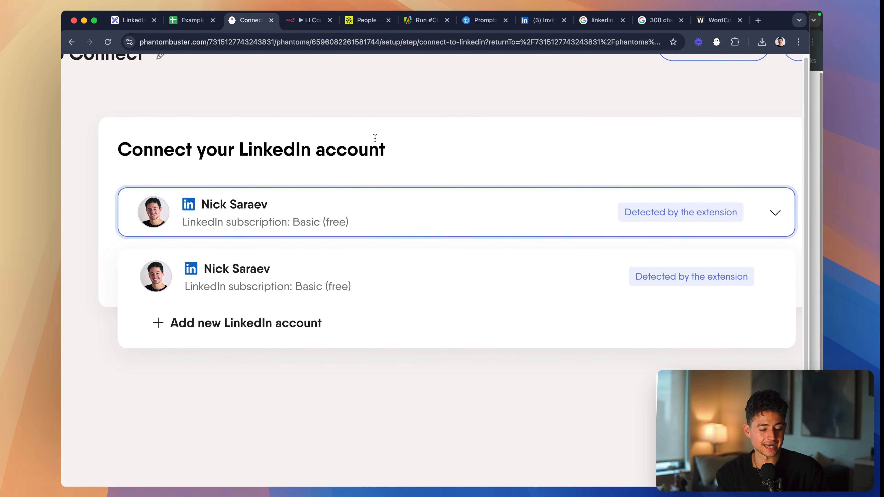
{"action": "left_click", "coordinate": [716, 42]}
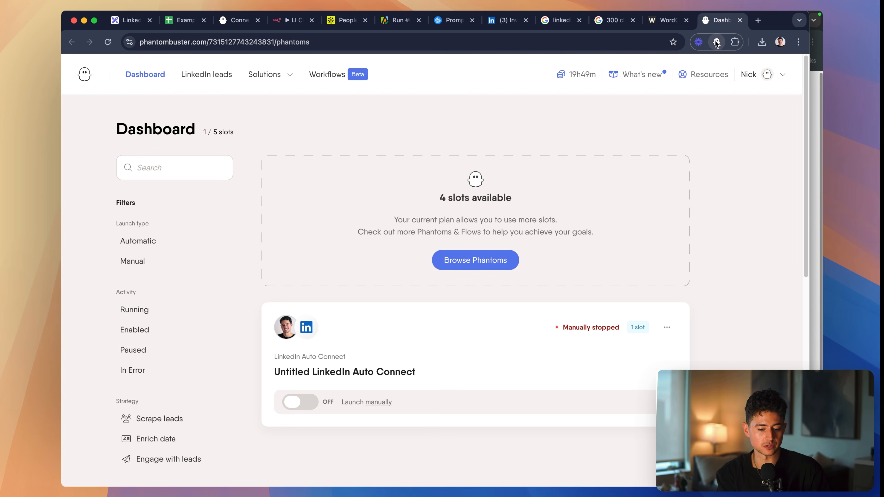
{"action": "key", "text": "super+w"}
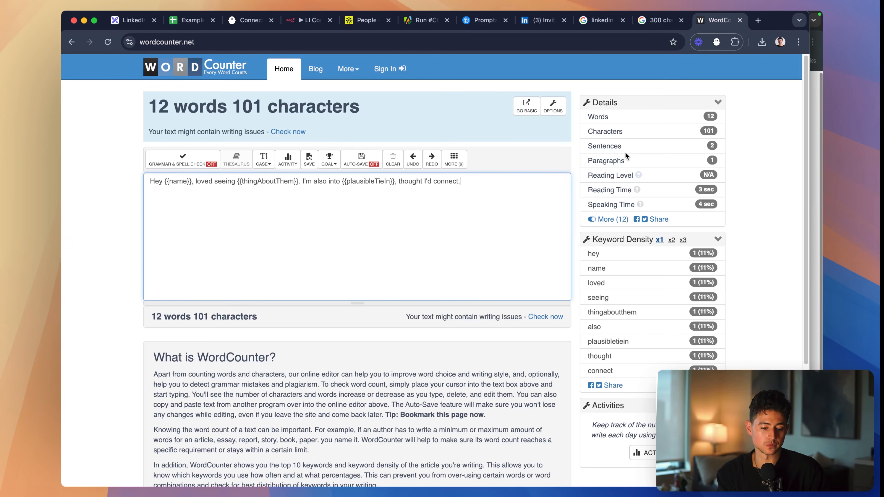
{"action": "left_click", "coordinate": [243, 21]}
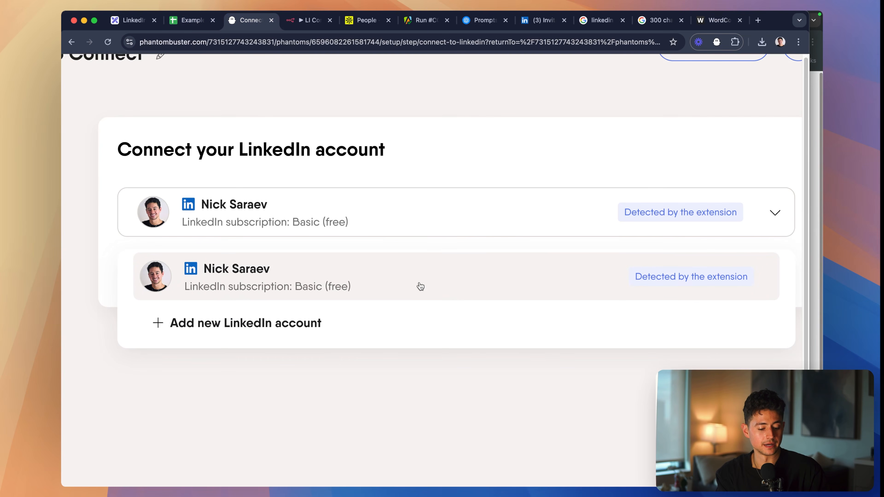
- Choose the LinkedIn account detected by the extension and save the connection
{"action": "left_click", "coordinate": [439, 278]}
{"action": "left_click", "coordinate": [306, 273]}
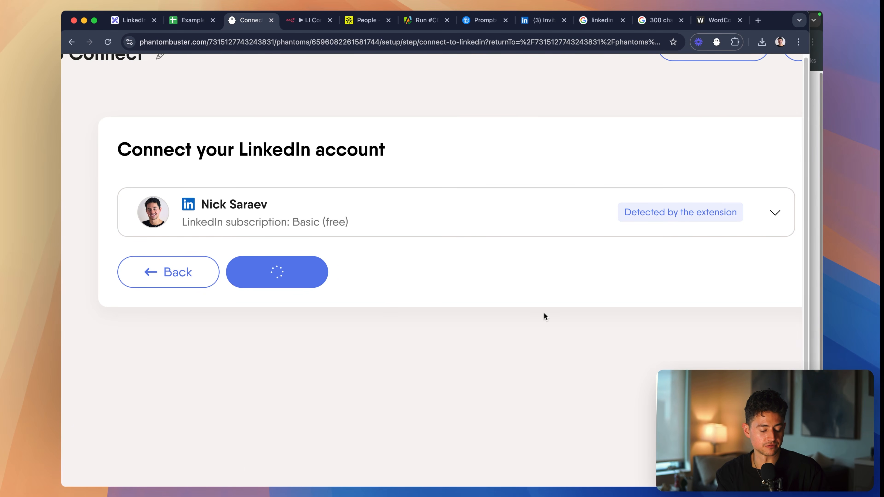
- Clear the existing content of the phantom's invitation message
{"action": "scroll", "coordinate": [379, 273], "scroll_direction": "up", "scroll_amount": 5}
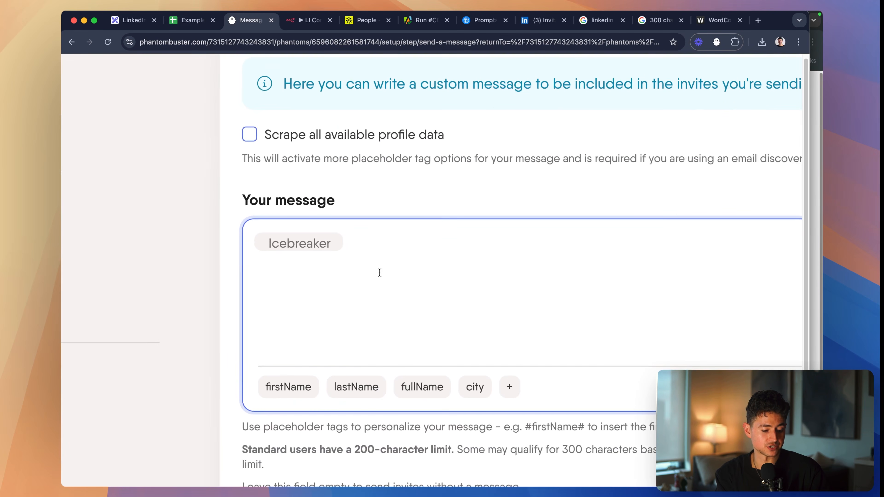
{"action": "key", "text": "super+a"}
{"action": "key", "text": "BackSpace"}
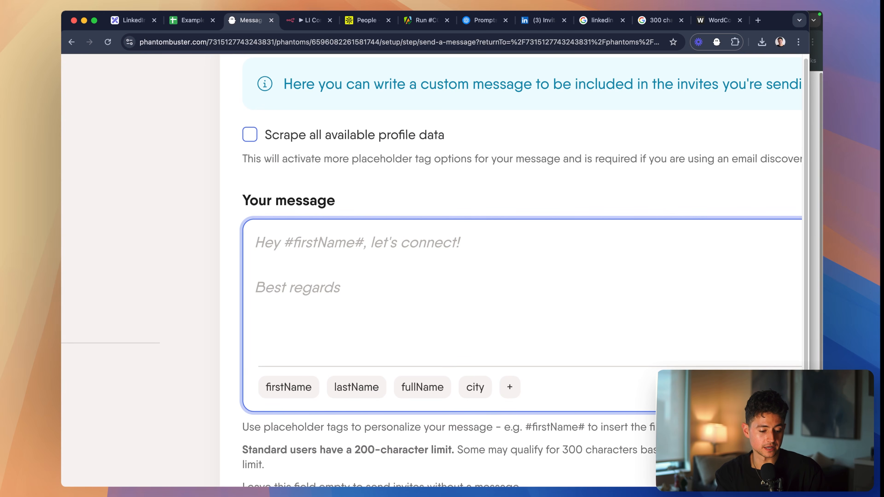
{"action": "scroll", "coordinate": [430, 255], "scroll_direction": "down", "scroll_amount": 5}
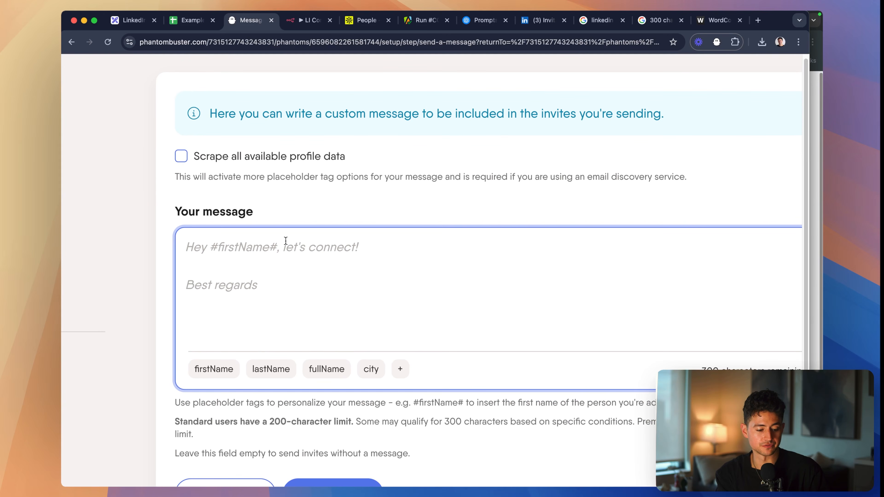
{"action": "type", "text": "Hey #firstName#"}
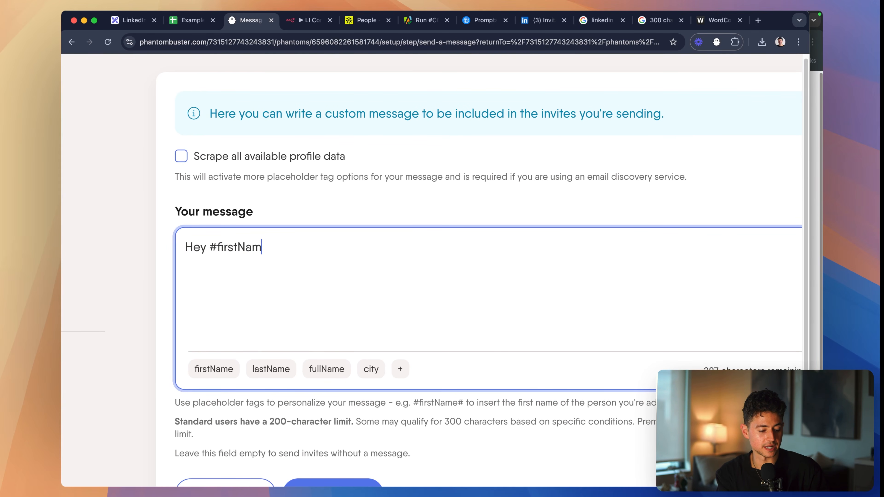
{"action": "key", "text": "super+a"}
{"action": "key", "text": "BackSpace"}
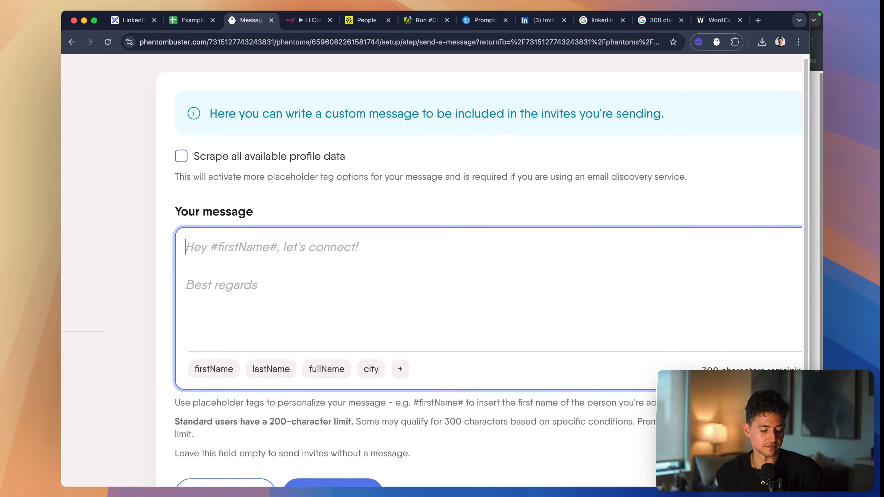
- Insert the icebreaker placeholder tag from the additional column tags as the whole invitation message and save it
{"action": "left_click", "coordinate": [400, 369]}
{"action": "scroll", "coordinate": [416, 373], "scroll_direction": "down", "scroll_amount": 3}
{"action": "scroll", "coordinate": [420, 377], "scroll_direction": "down", "scroll_amount": 5}
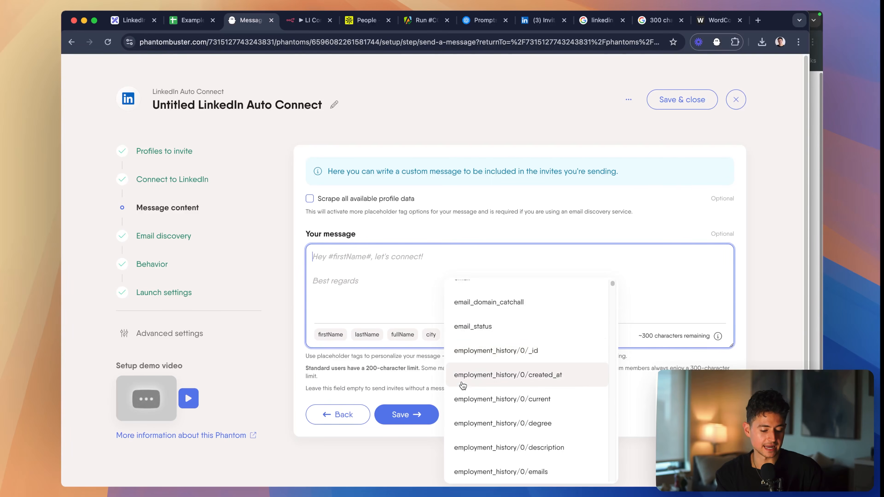
{"action": "left_click_drag", "start_coordinate": [613, 286], "coordinate": [601, 484]}
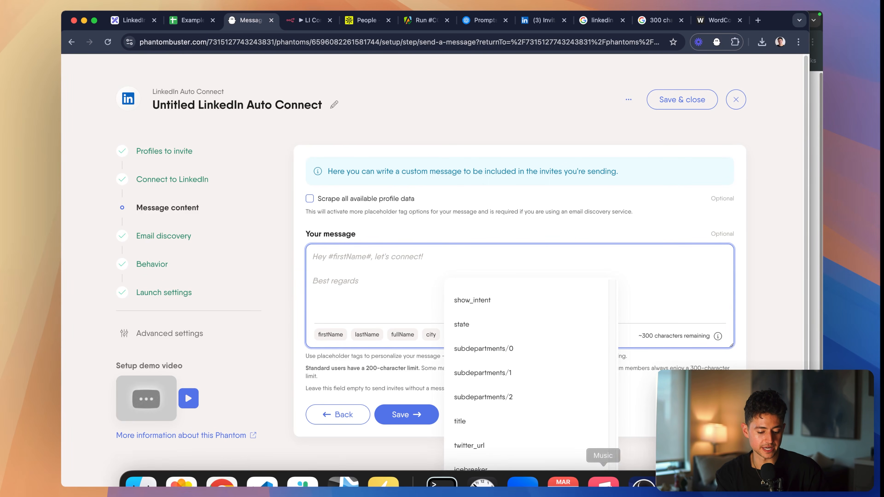
{"action": "left_click", "coordinate": [519, 470]}
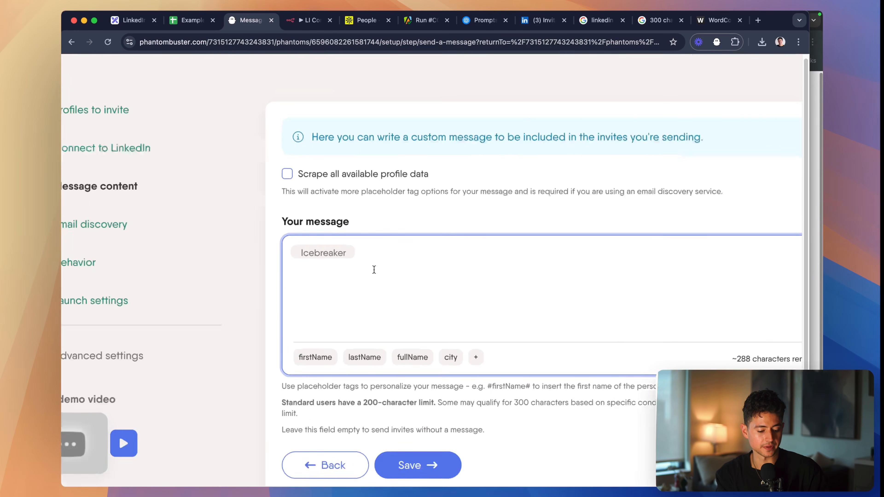
{"action": "left_click", "coordinate": [425, 417]}
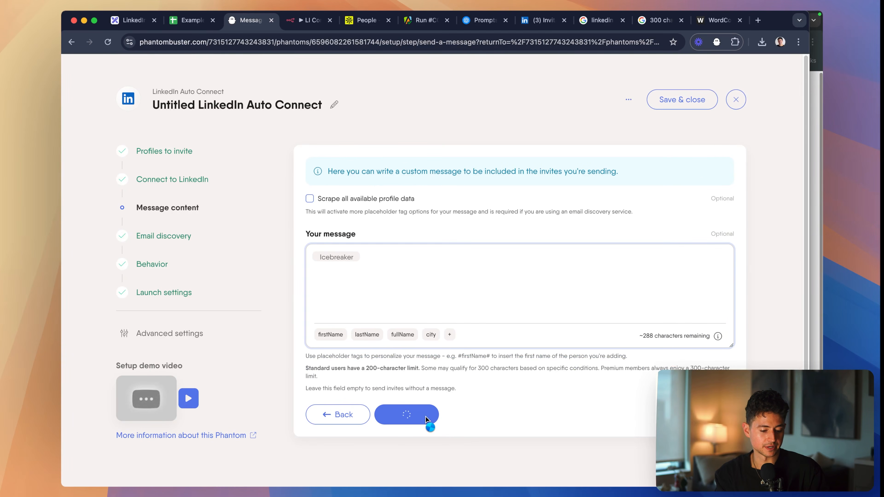
- Set the email discovery service to None and save the choice
{"action": "left_click", "coordinate": [386, 258]}
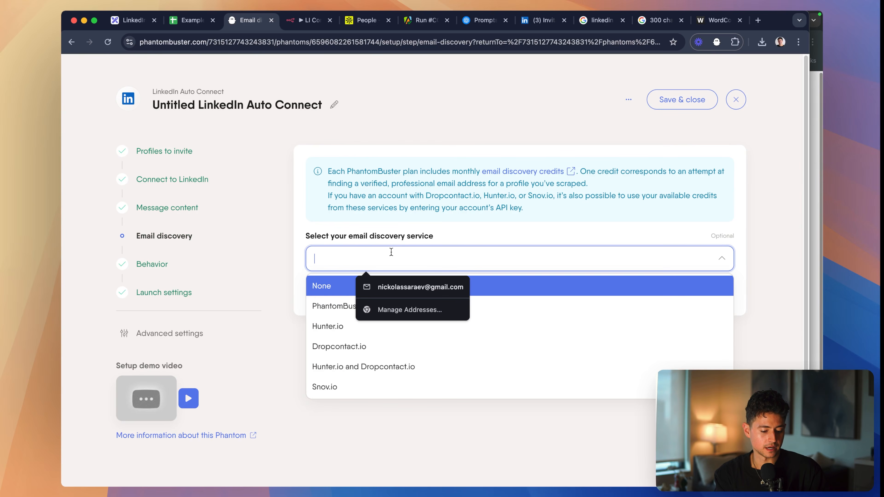
{"action": "left_click", "coordinate": [486, 285]}
{"action": "left_click", "coordinate": [428, 294]}
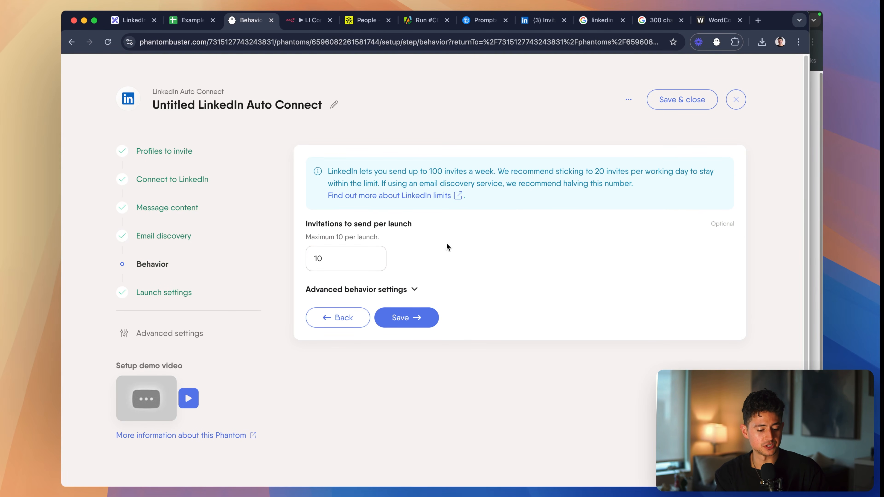
- Check the phantom's advanced behavior settings, collapse them again, and save the behavior step
{"action": "left_click", "coordinate": [400, 290]}
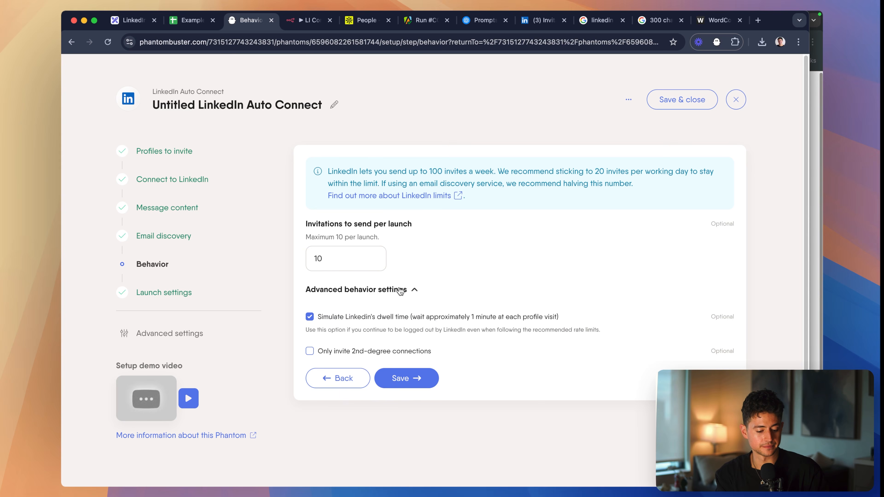
{"action": "left_click", "coordinate": [400, 290]}
{"action": "left_click", "coordinate": [401, 317]}
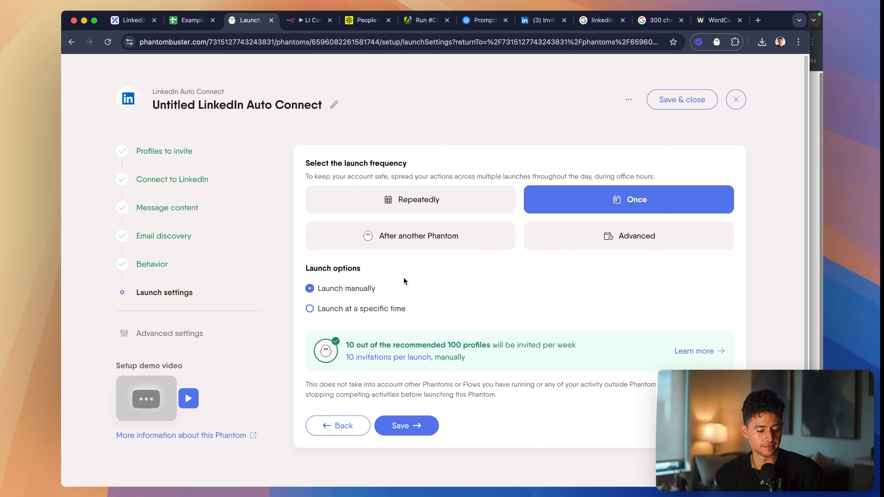
- Save the launch settings with the Once frequency and Launch manually option, and launch the LinkedIn Auto Connect phantom
{"action": "scroll", "coordinate": [389, 265], "scroll_direction": "down", "scroll_amount": 1}
{"action": "left_click", "coordinate": [424, 411]}
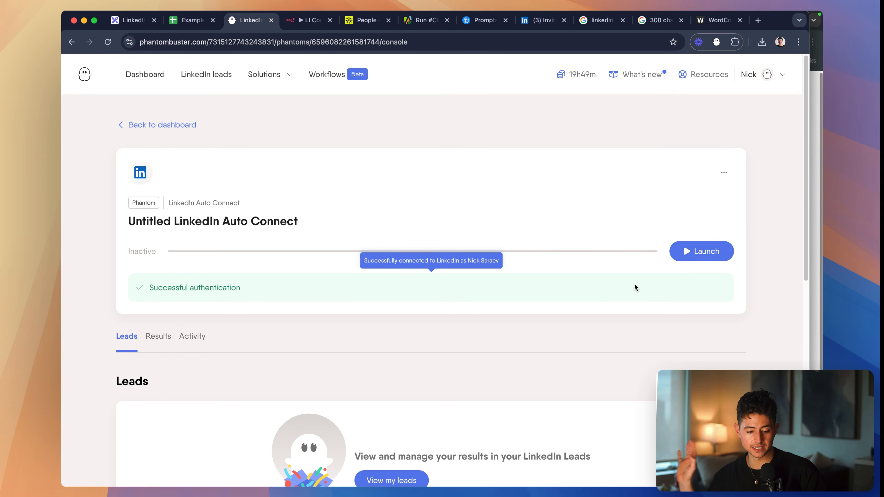
{"action": "left_click", "coordinate": [698, 256]}
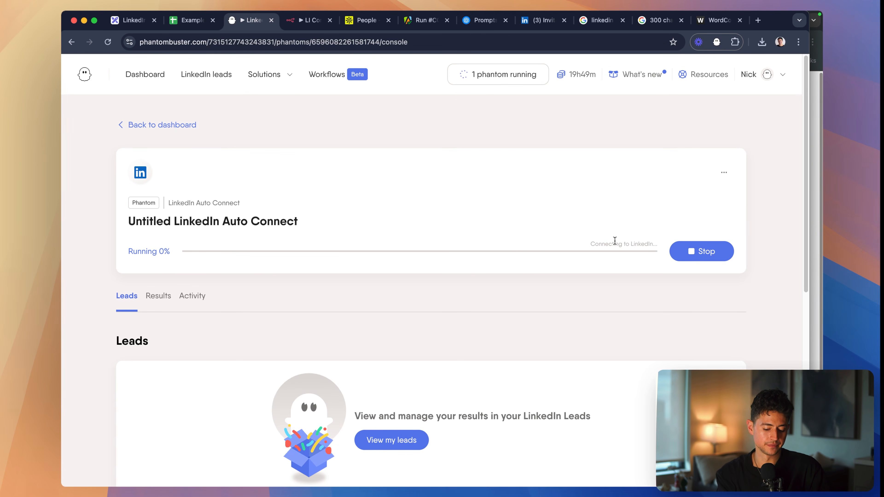
{"action": "key", "text": "super+equal"}
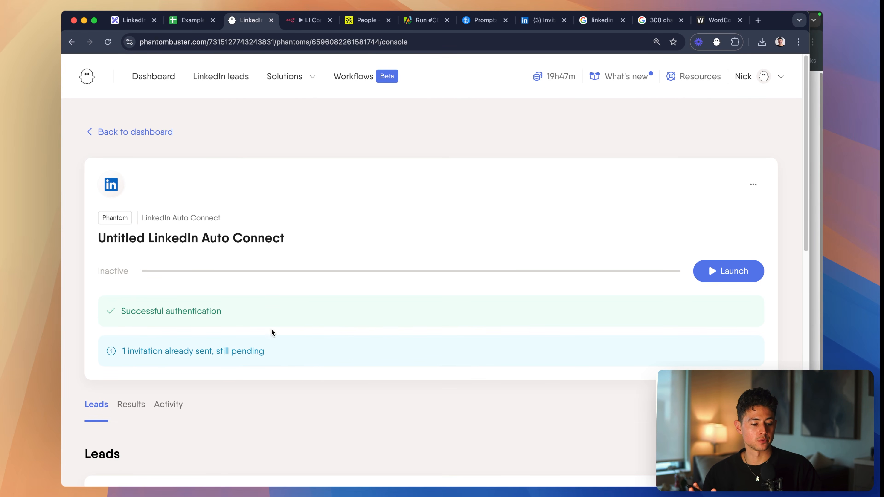
- Switch to the Excalidraw roadmap and draw a blue check mark beside item 3, "Send to PhantomBuster for LI DMs"
{"action": "left_click", "coordinate": [134, 20]}
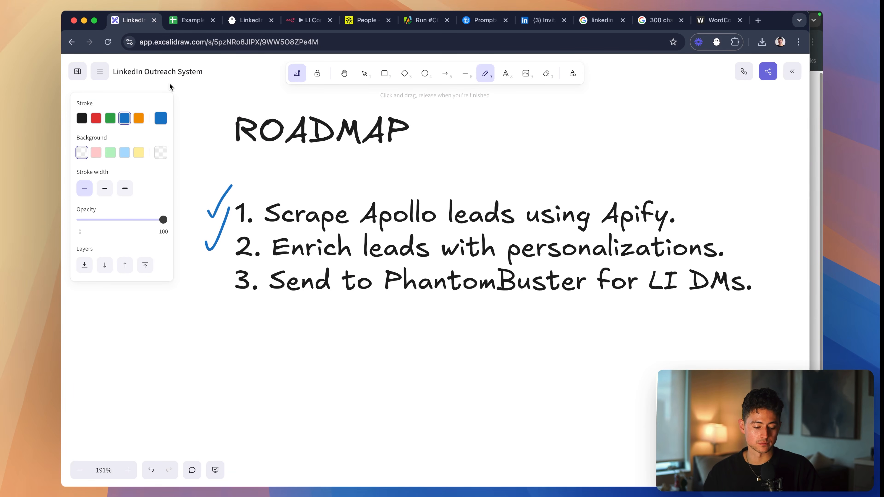
{"action": "left_click_drag", "start_coordinate": [202, 278], "coordinate": [225, 252]}
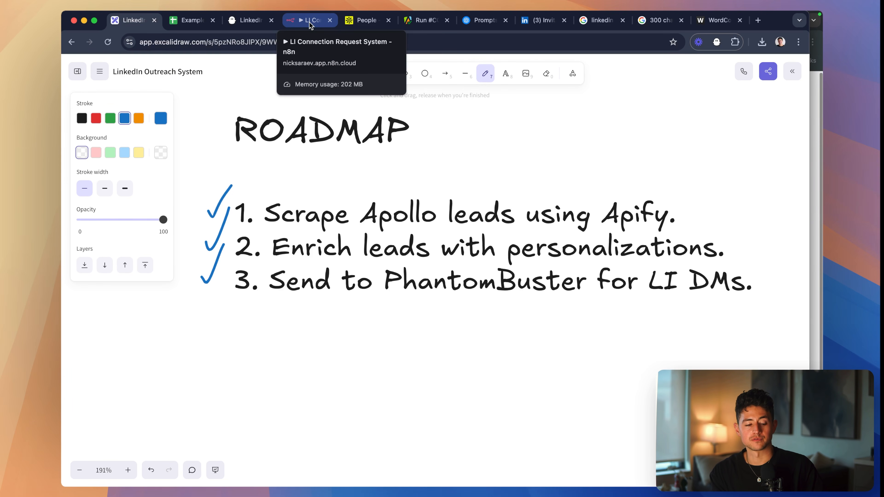
- Place the n8n LI Connection Request System tab directly after the Excalidraw tab, review the roadmap, and return to the empty workflow
{"action": "left_click_drag", "start_coordinate": [311, 25], "coordinate": [197, 24]}
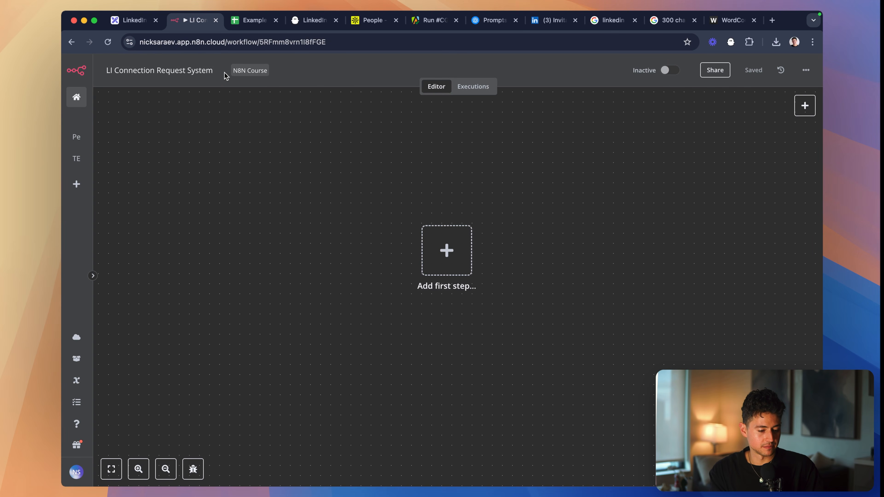
{"action": "left_click", "coordinate": [135, 20]}
{"action": "scroll", "coordinate": [366, 212], "scroll_direction": "up", "scroll_amount": 10}
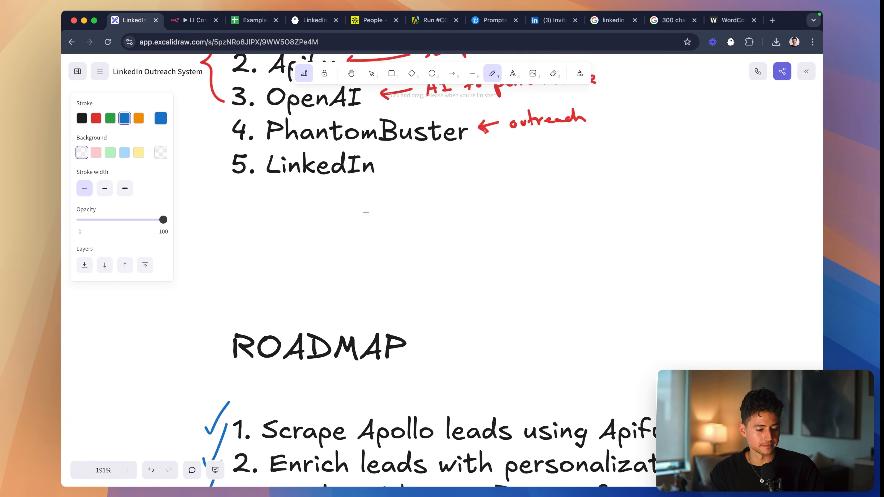
{"action": "scroll", "coordinate": [366, 212], "scroll_direction": "down", "scroll_amount": 8}
{"action": "scroll", "coordinate": [366, 211], "scroll_direction": "down", "scroll_amount": 5}
{"action": "scroll", "coordinate": [365, 211], "scroll_direction": "right", "scroll_amount": 3}
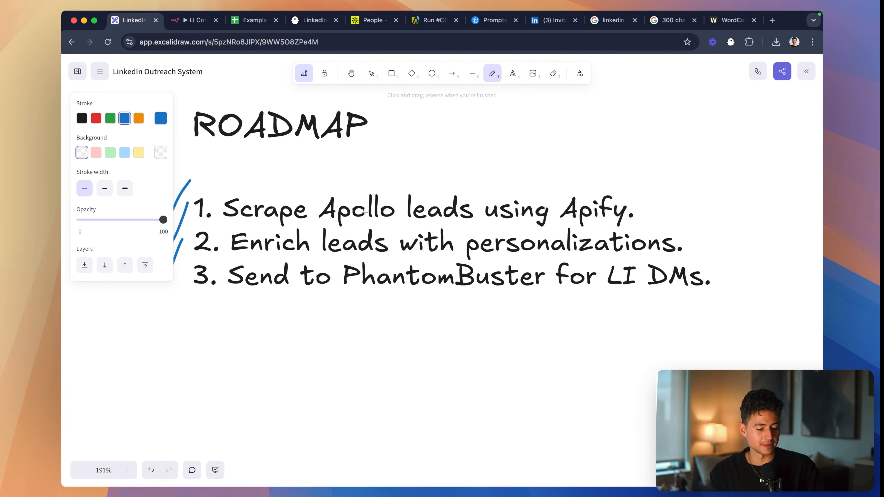
{"action": "key", "text": "ctrl+Tab"}
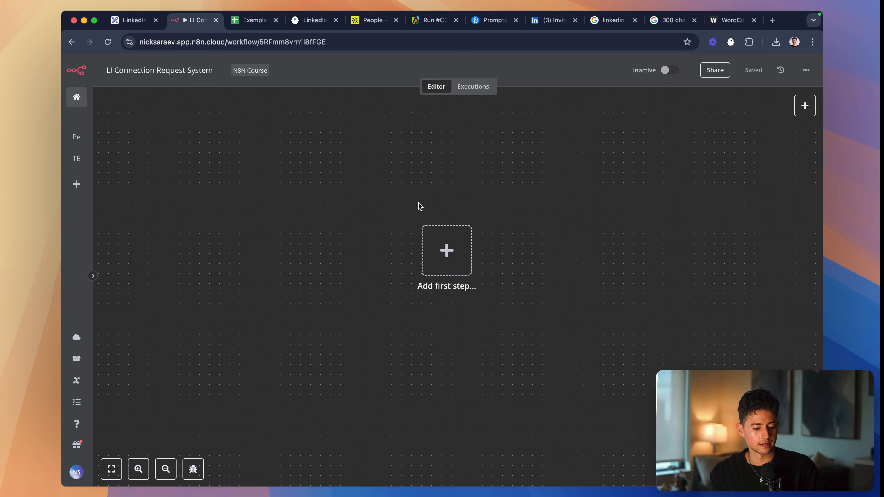
- Switch to the Apollo People search and examine the filter parameters throughout its URL
{"action": "left_click", "coordinate": [371, 27]}
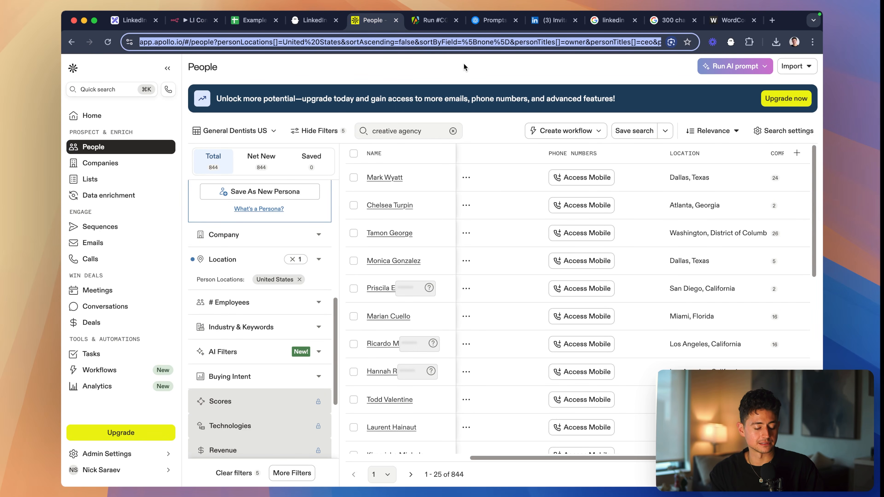
{"action": "left_click", "coordinate": [440, 41]}
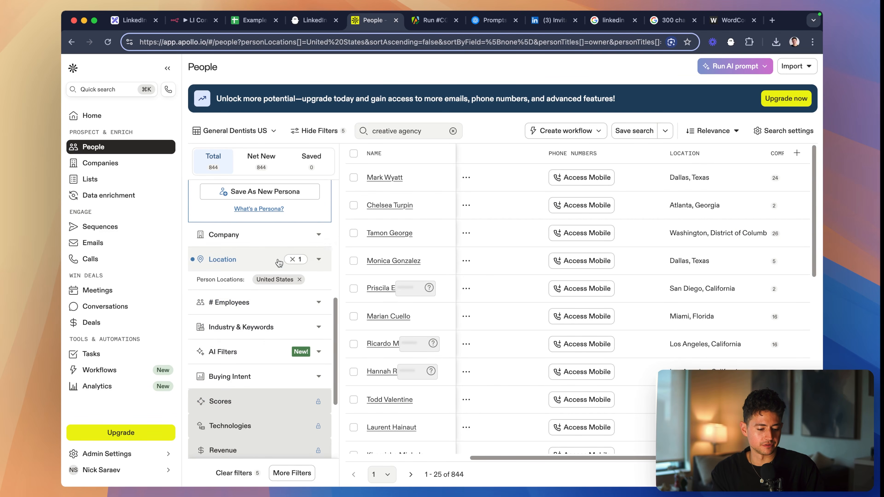
{"action": "scroll", "coordinate": [293, 258], "scroll_direction": "up", "scroll_amount": 3}
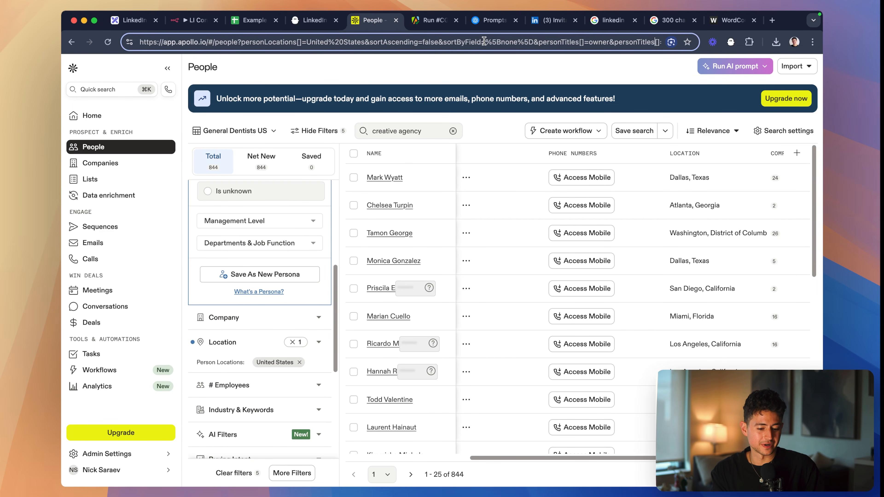
{"action": "key", "text": "alt+Right"}
{"action": "key", "text": "alt+Right"}
{"action": "key", "text": "alt+Right"}
{"action": "key", "text": "alt+Right"}
{"action": "key", "text": "alt+Right"}
{"action": "key", "text": "alt+Right"}
{"action": "key", "text": "alt+Right"}
{"action": "key", "text": "alt+Right"}
{"action": "key", "text": "alt+Right"}
{"action": "key", "text": "alt+Right"}
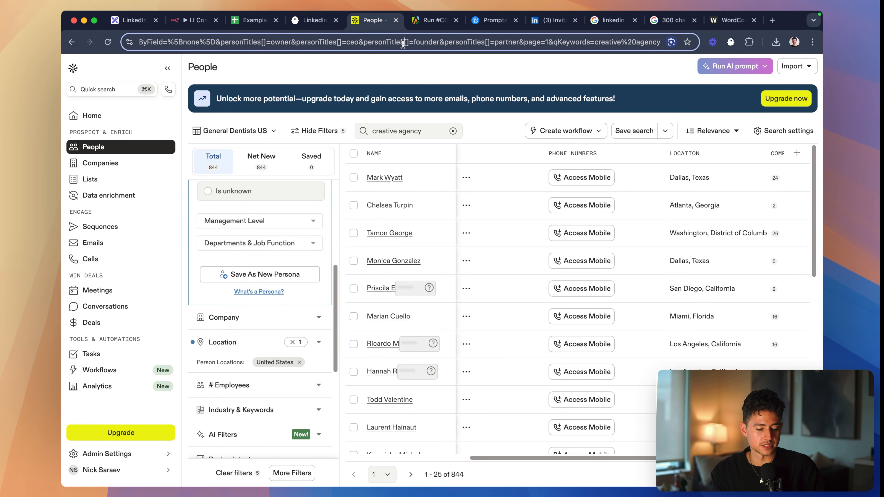
- Ask ChatGPT "What can you tell me about this URL?" with the full Apollo search URL pasted in, and read the answer
{"action": "key", "text": "super+a"}
{"action": "key", "text": "alt+space"}
{"action": "type", "text": "What can you"}
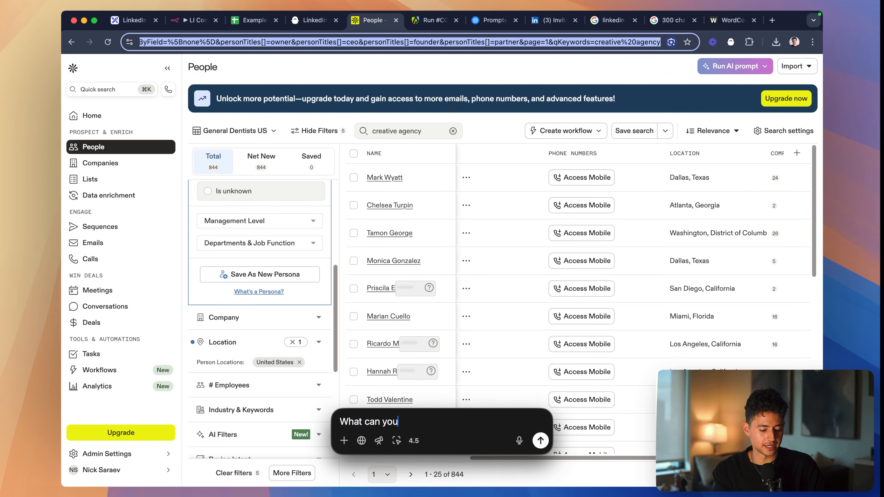
{"action": "type", "text": " tell me about this URL?"}
{"action": "key", "text": "super+v"}
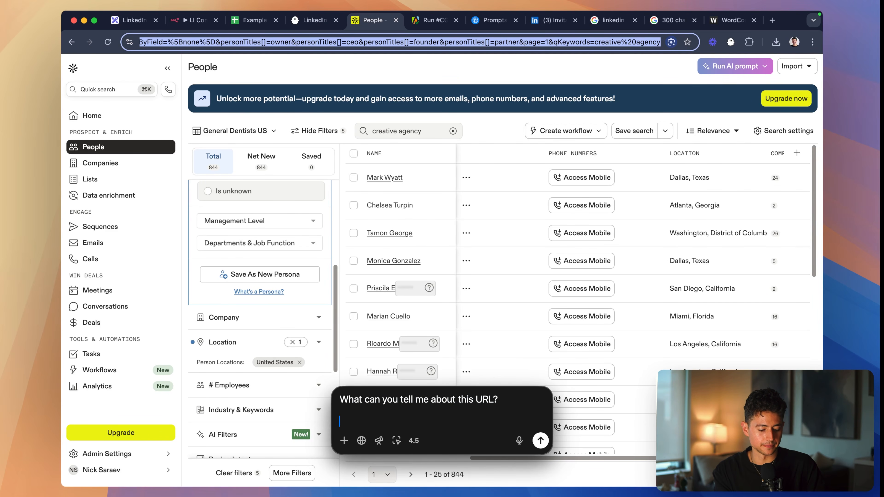
{"action": "key", "text": "Return"}
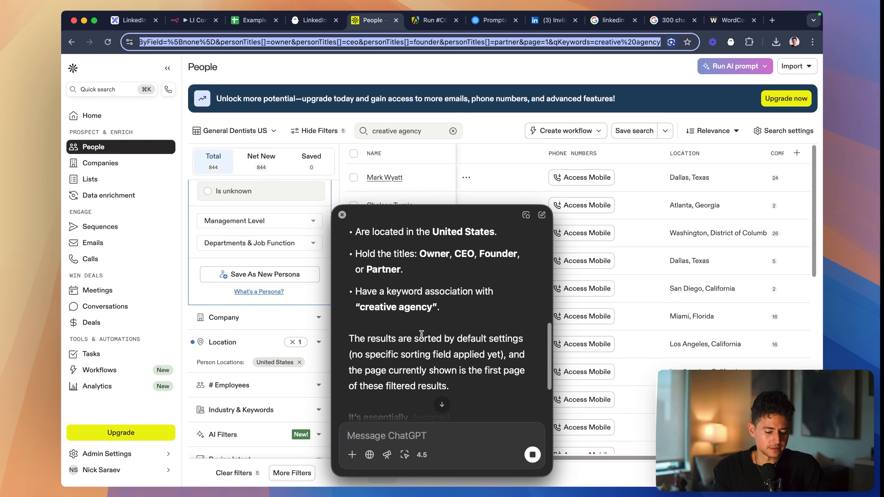
{"action": "scroll", "coordinate": [263, 315], "scroll_direction": "down", "scroll_amount": 1}
{"action": "scroll", "coordinate": [263, 314], "scroll_direction": "down", "scroll_amount": 2}
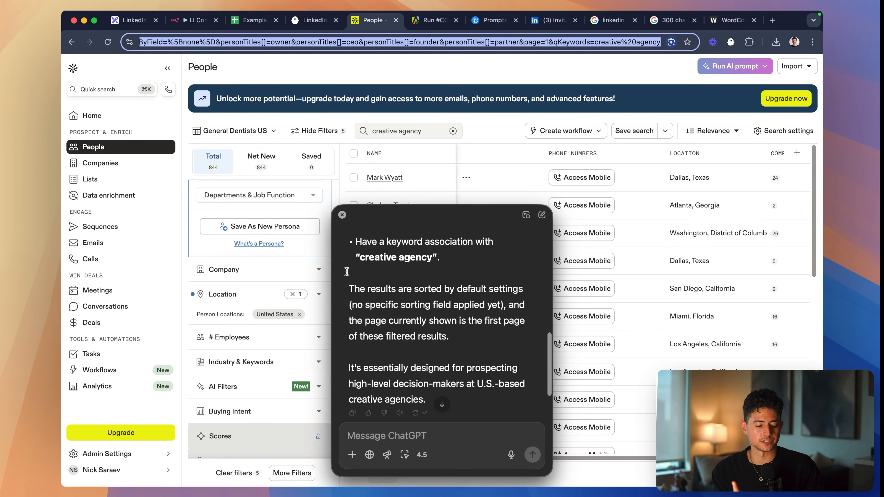
- Return to the n8n LI Connection Request System workflow and add an "On new n8n Form event" trigger as its first step
{"action": "left_click", "coordinate": [195, 21]}
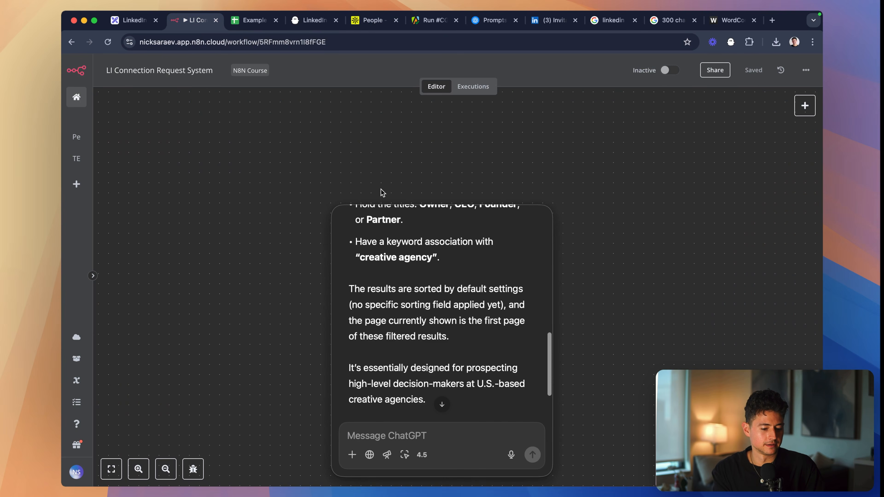
{"action": "left_click_drag", "start_coordinate": [358, 213], "coordinate": [463, 213]}
{"action": "left_click", "coordinate": [448, 245]}
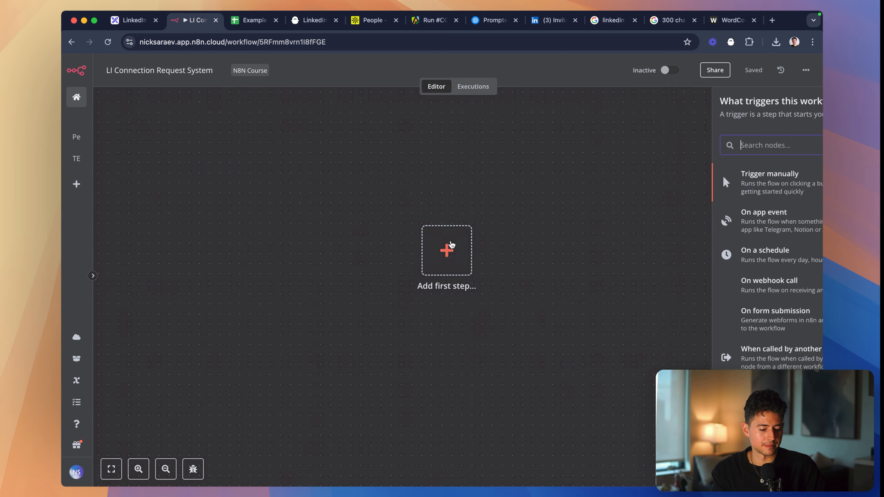
{"action": "type", "text": "form"}
{"action": "left_click", "coordinate": [731, 195]}
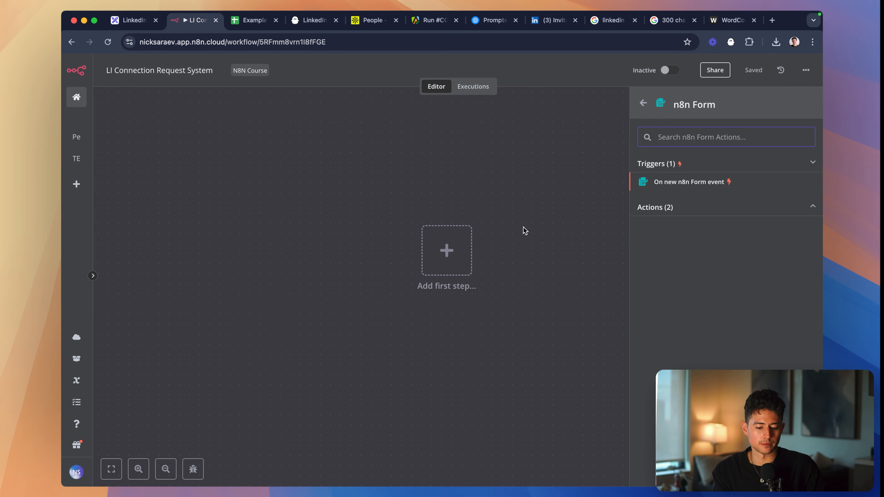
{"action": "left_click", "coordinate": [673, 187]}
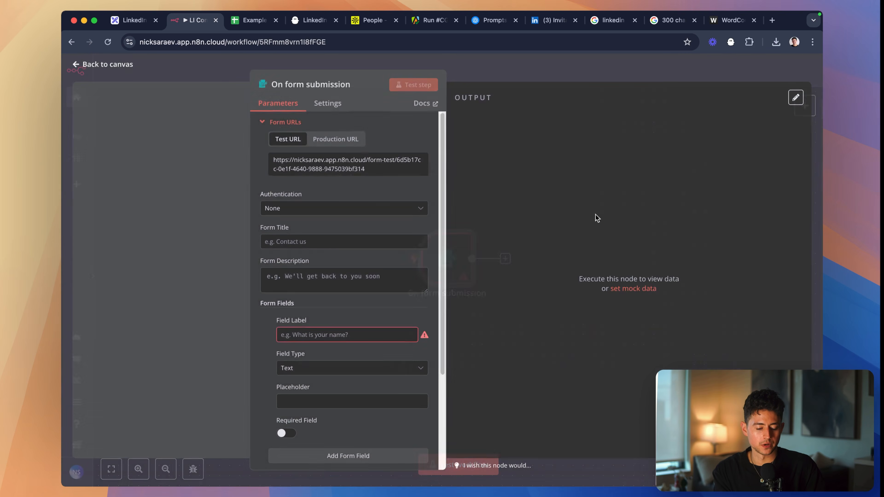
- Set the form title to "LinkedIn Lead Outreach Trigger"
{"action": "left_click", "coordinate": [336, 237]}
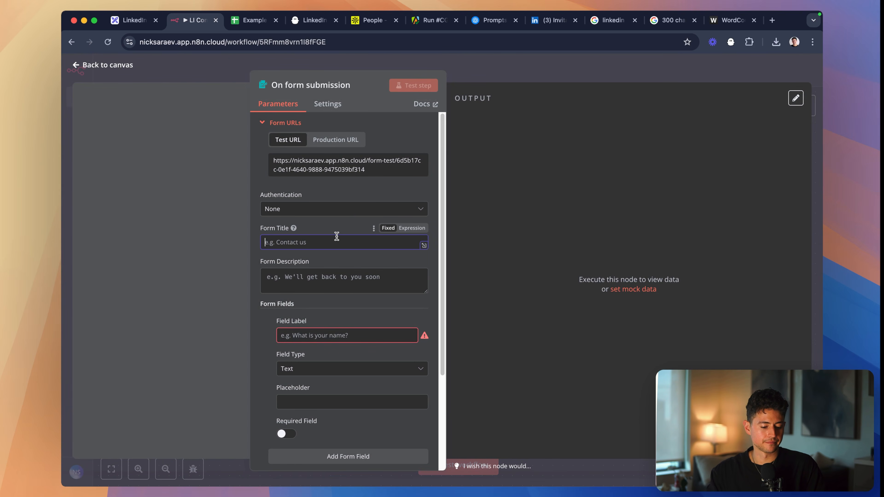
{"action": "type", "text": "Lead Finder"}
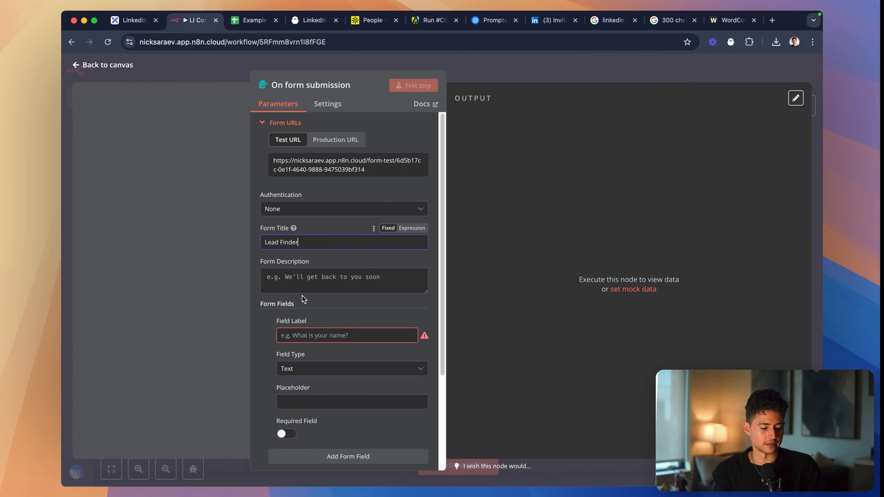
{"action": "key", "text": "alt+shift+Left"}
{"action": "key", "text": "alt+shift+Left"}
{"action": "type", "text": "LinkedIn"}
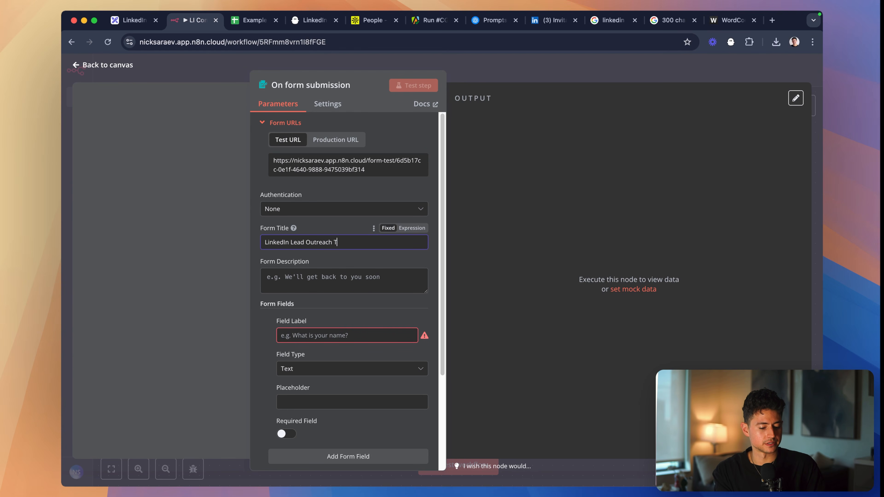
- Set the form description to "Insert an audience for your LinkedIn Outreach Campaign here."
{"action": "scroll", "coordinate": [335, 241], "scroll_direction": "down", "scroll_amount": 2}
{"action": "left_click", "coordinate": [268, 235]}
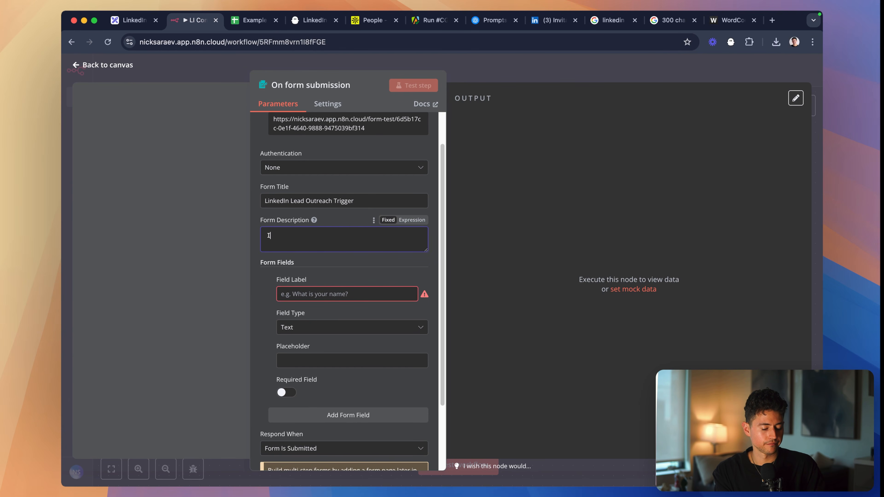
{"action": "type", "text": "Insert a"}
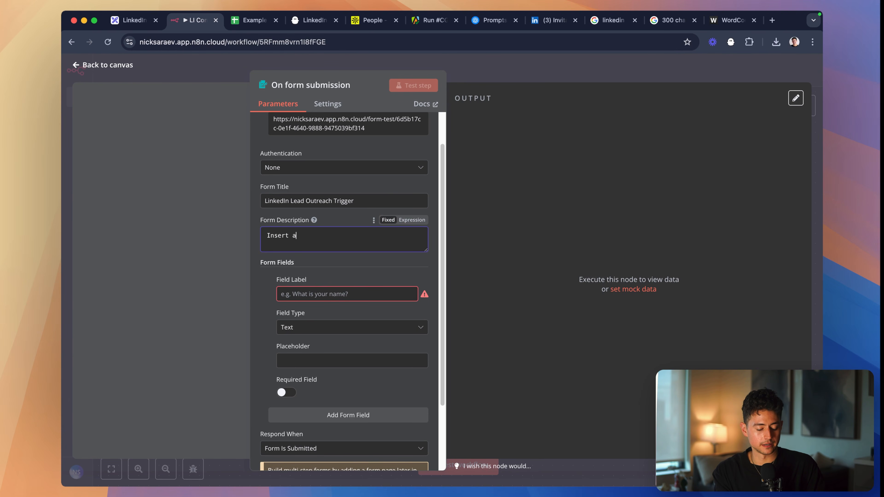
{"action": "type", "text": "n audience for your Linke"}
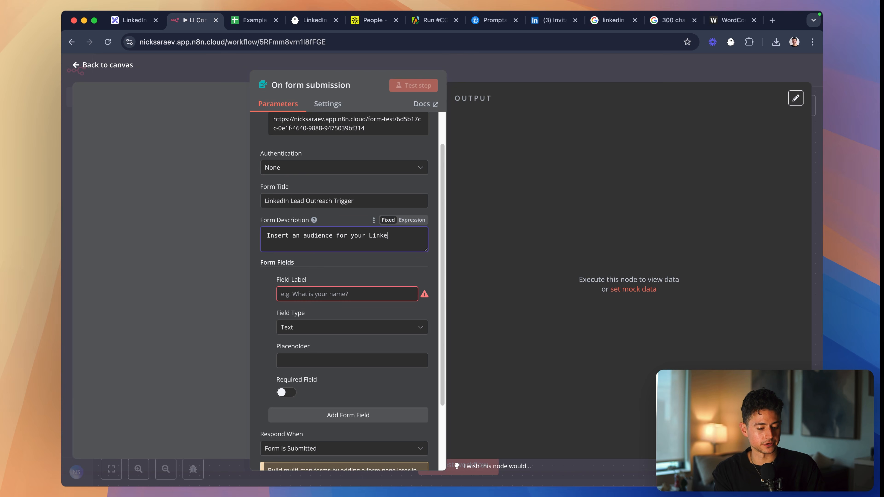
{"action": "type", "text": "dIn Lead Outreach Campaign"}
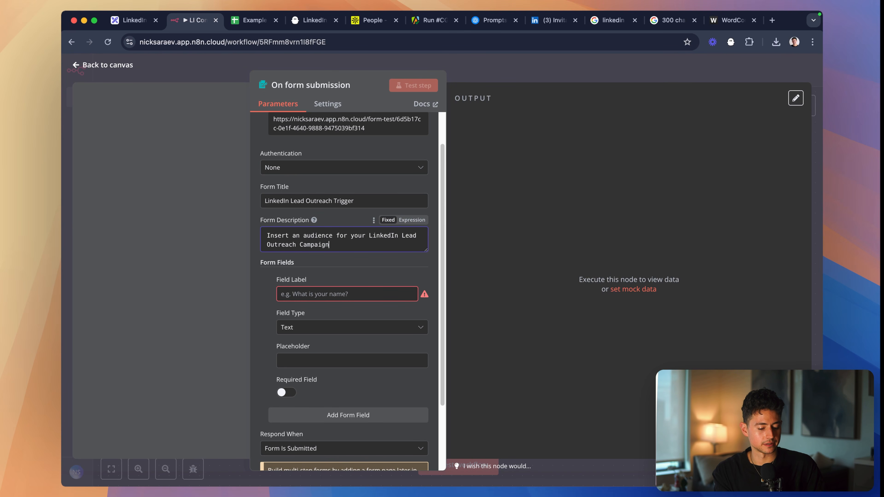
{"action": "double_click", "coordinate": [407, 235]}
{"action": "key", "text": "BackSpace"}
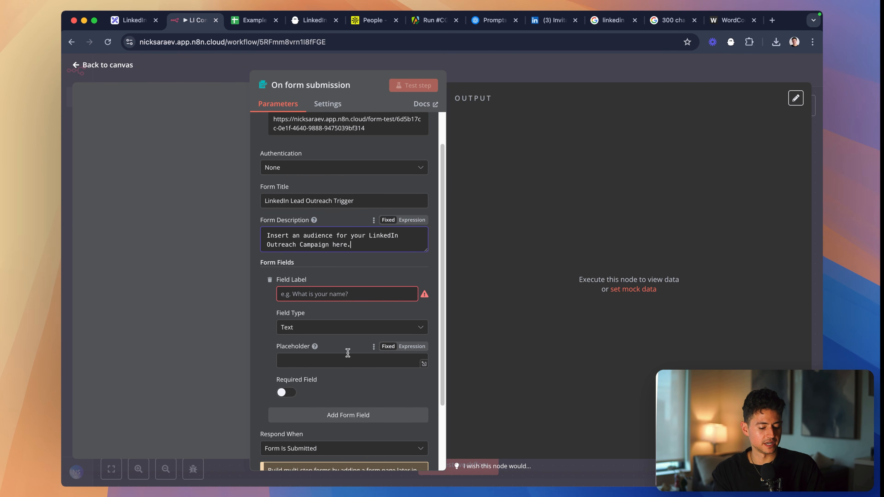
- Make the first form field a Textarea labelled "Describe your audience in plain English."
{"action": "left_click", "coordinate": [349, 329]}
{"action": "left_click", "coordinate": [334, 468]}
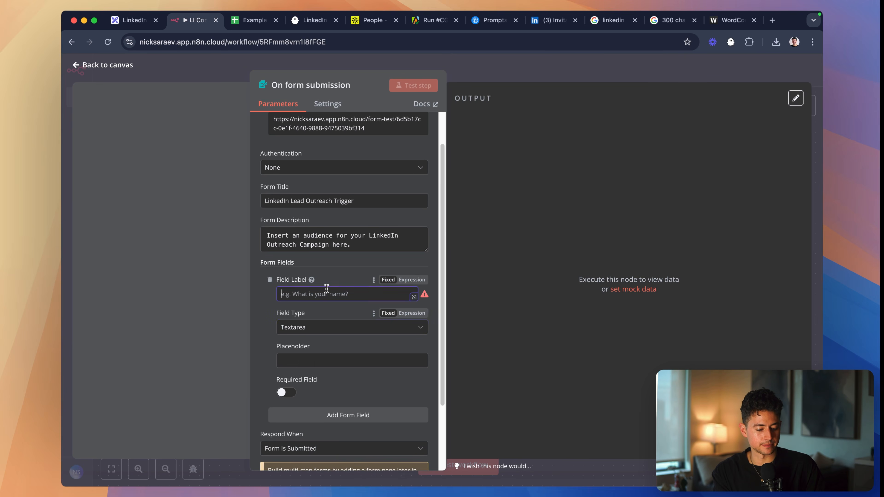
{"action": "type", "text": "Wha"}
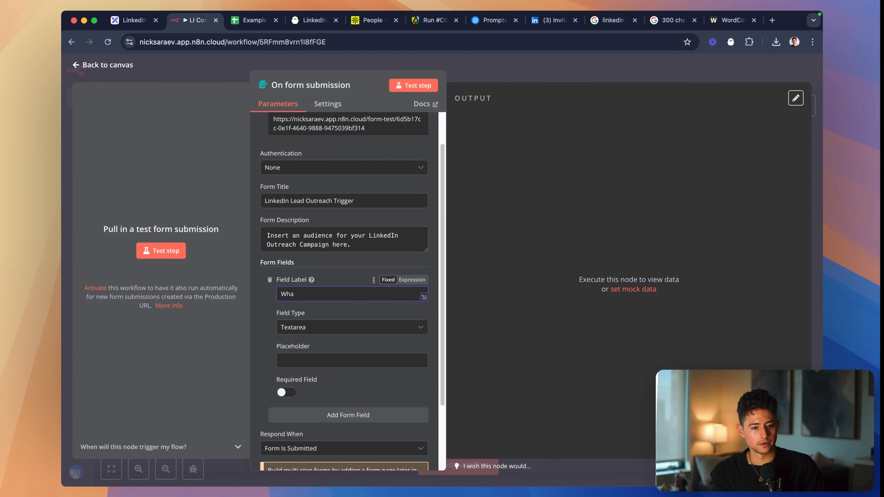
{"action": "key", "text": "super+a"}
{"action": "type", "text": "Desc"}
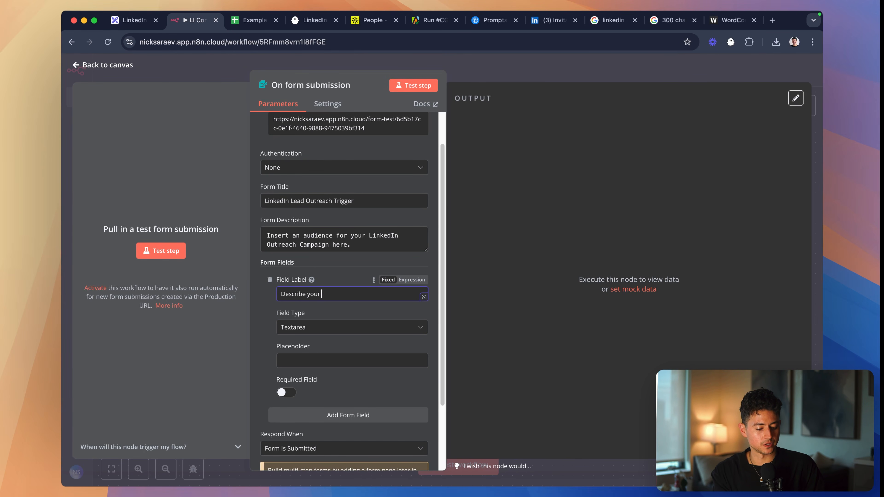
{"action": "type", "text": "ribe your audience in plain English."}
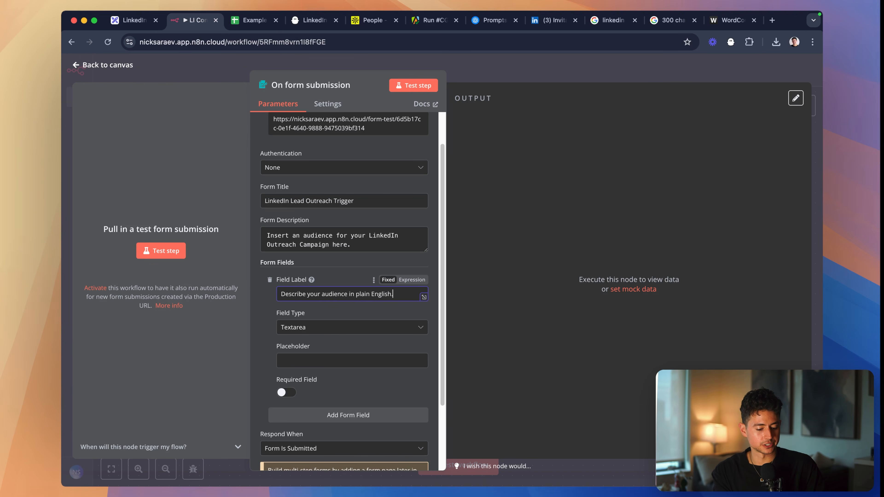
- Make the audience field required and give it the placeholder "Company type, location, etc"
{"action": "left_click", "coordinate": [330, 361]}
{"action": "scroll", "coordinate": [367, 329], "scroll_direction": "down", "scroll_amount": 2}
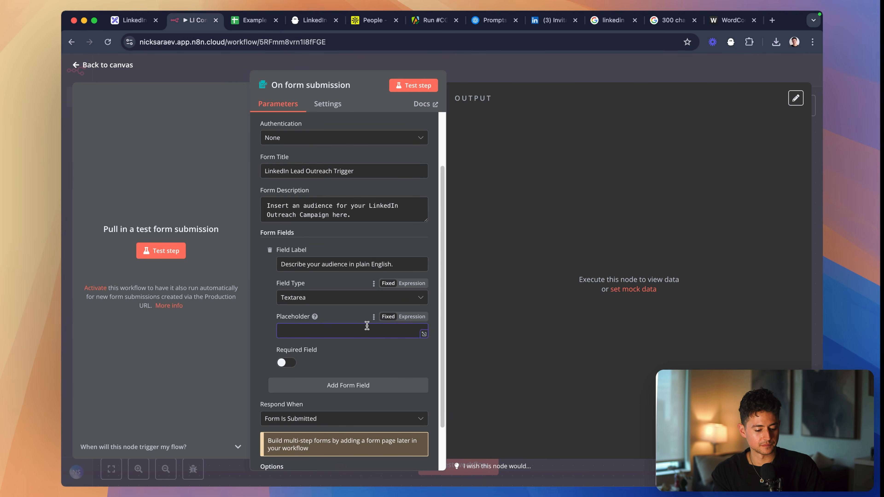
{"action": "left_click", "coordinate": [289, 363]}
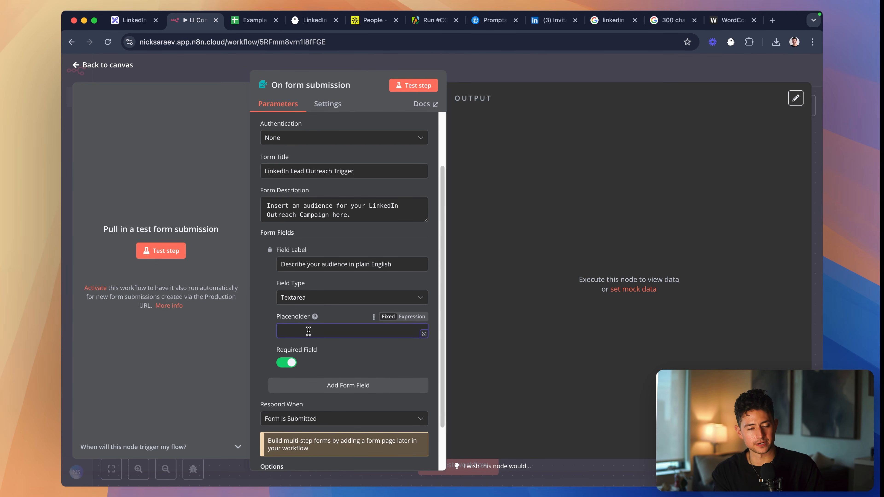
{"action": "type", "text": "Audience type,"}
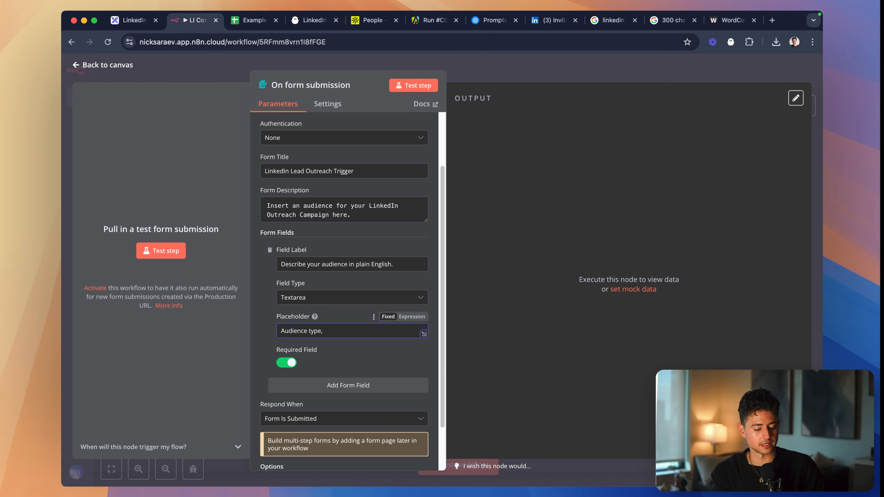
{"action": "key", "text": "super+a"}
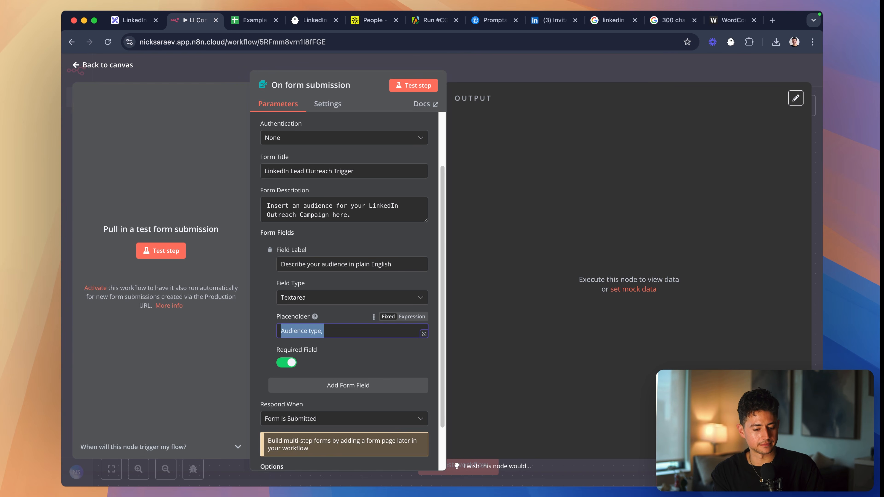
{"action": "type", "text": "Jo"}
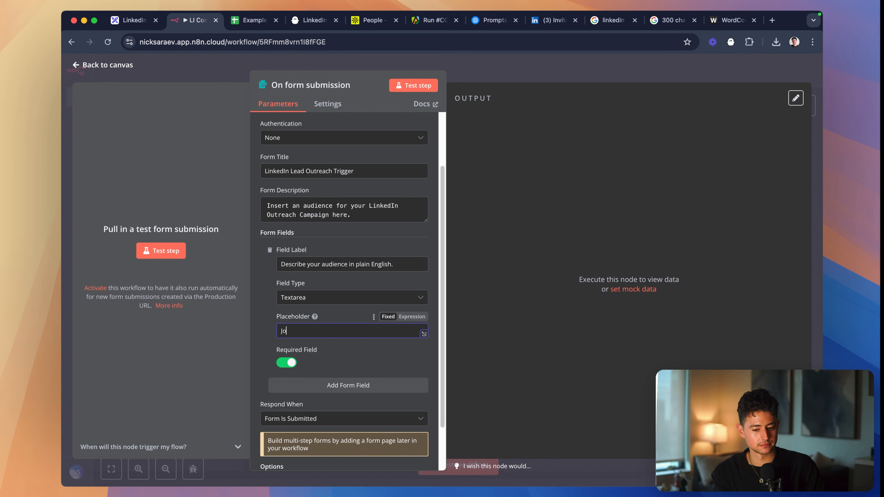
{"action": "type", "text": "b"}
{"action": "key", "text": "super+a"}
{"action": "key", "text": "BackSpace"}
{"action": "type", "text": "Company"}
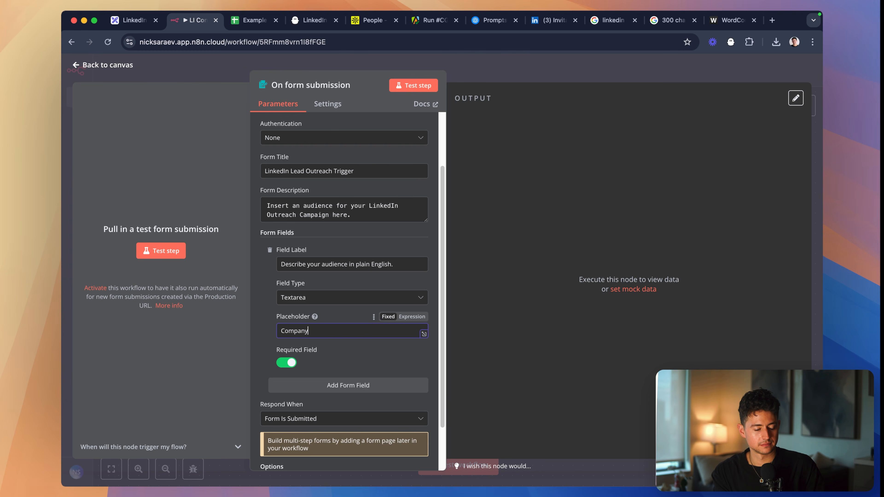
{"action": "key", "text": "super+a"}
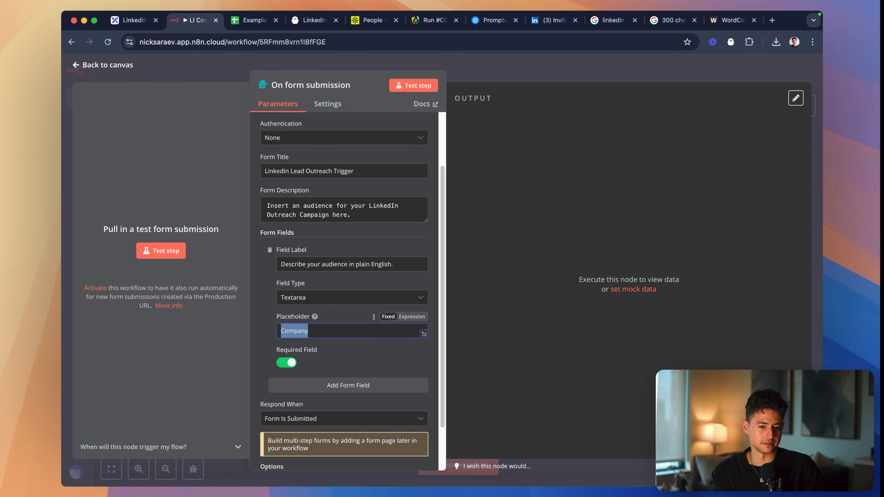
{"action": "key", "text": "BackSpace"}
{"action": "type", "text": "Company"}
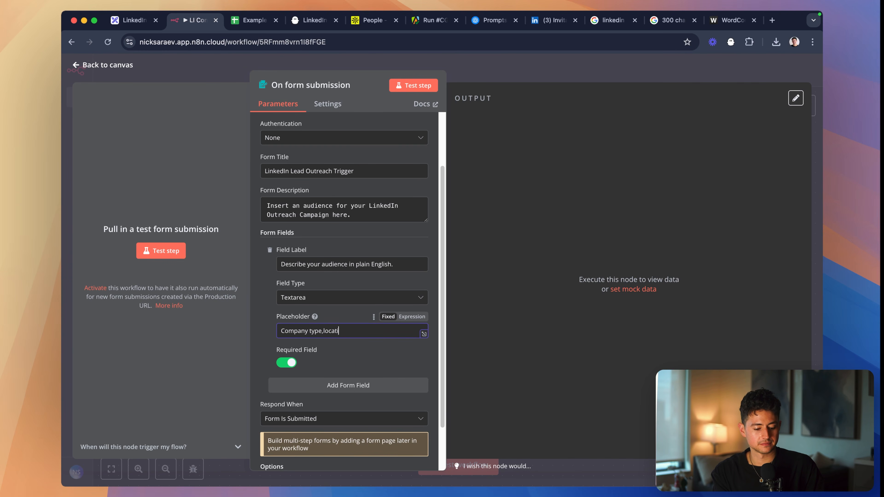
{"action": "key", "text": "alt+Left"}
{"action": "key", "text": "super+Right"}
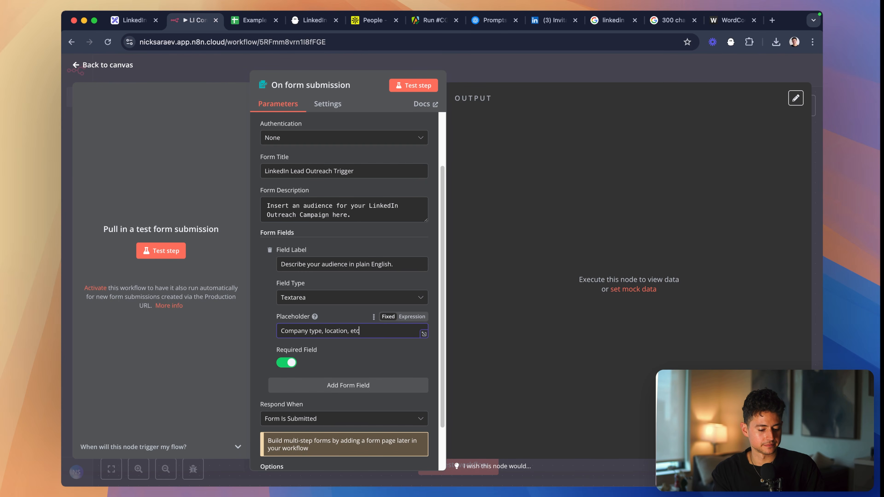
- Test the form by submitting "I want all creative agencies in the United States with company sizes between 1-1000."
{"action": "scroll", "coordinate": [307, 363], "scroll_direction": "down", "scroll_amount": 2}
{"action": "left_click", "coordinate": [414, 86]}
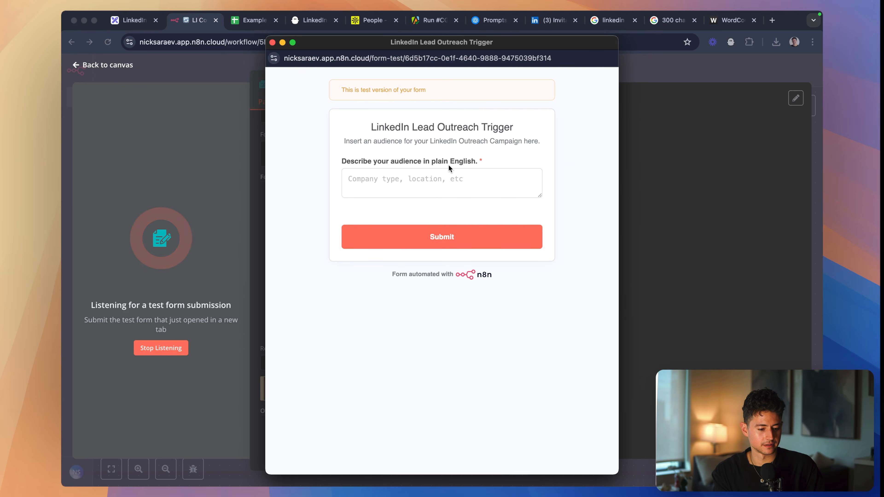
{"action": "left_click", "coordinate": [440, 183]}
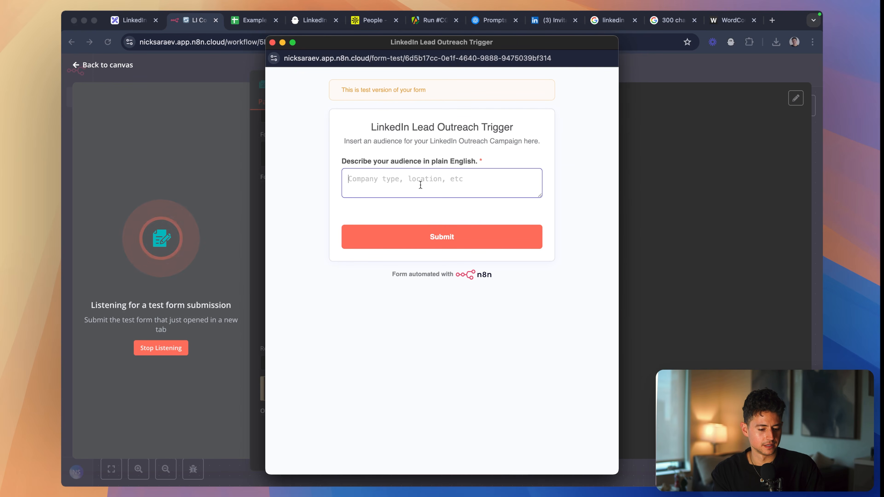
{"action": "type", "text": "I want all cr"}
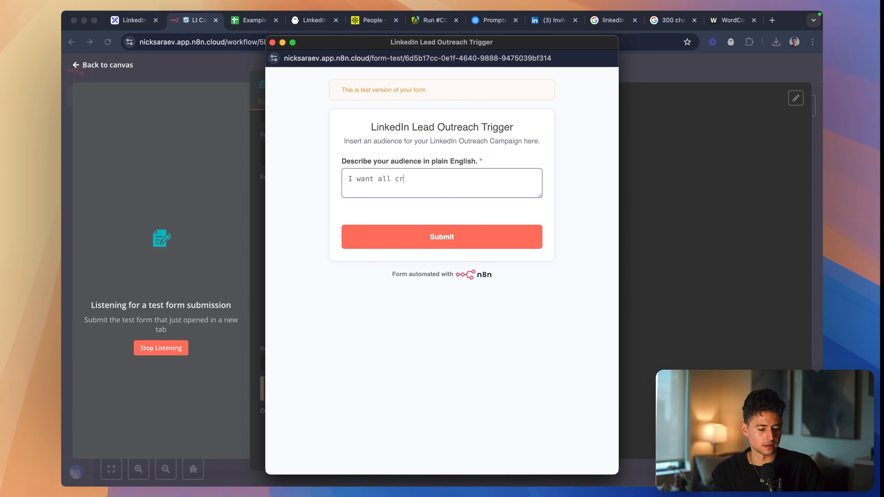
{"action": "type", "text": "eative agencies in th"}
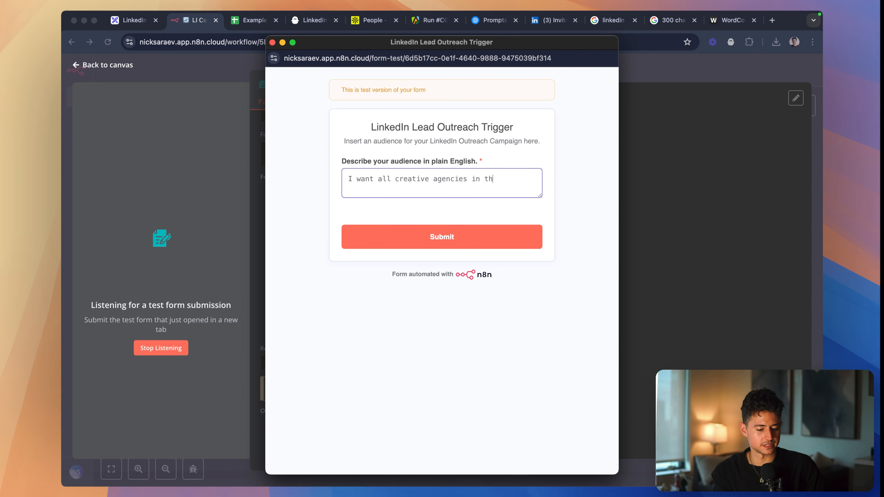
{"action": "type", "text": "e United States "}
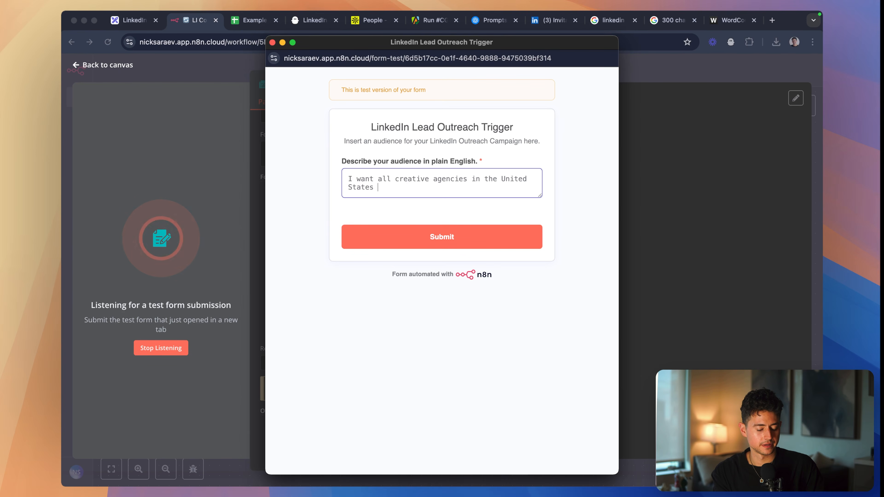
{"action": "type", "text": "with company sizes between"}
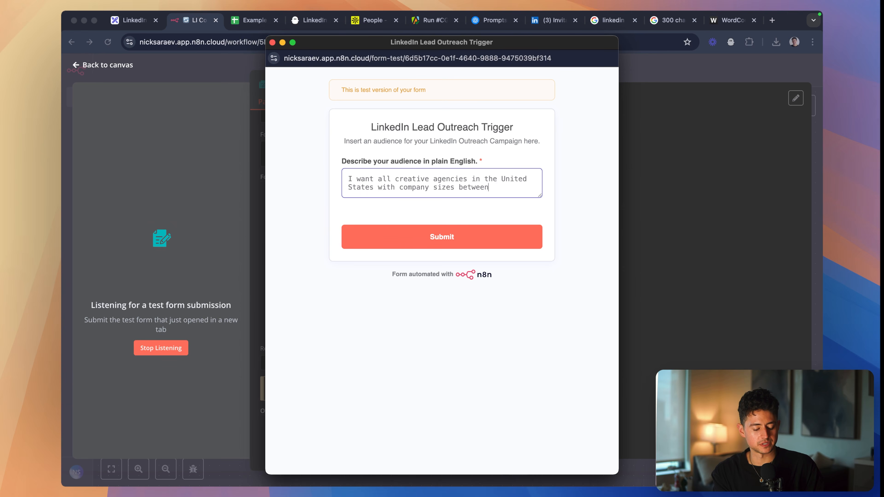
{"action": "type", "text": " 1-1000."}
{"action": "left_click", "coordinate": [476, 234]}
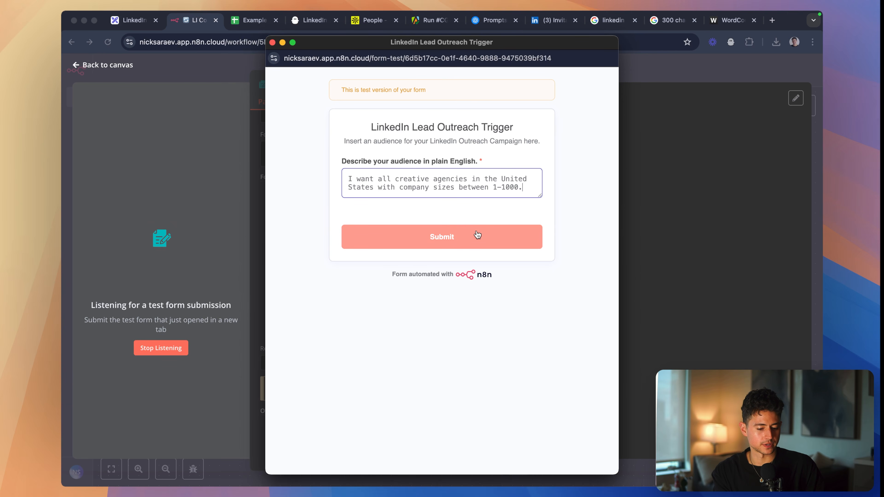
{"action": "left_click", "coordinate": [667, 221]}
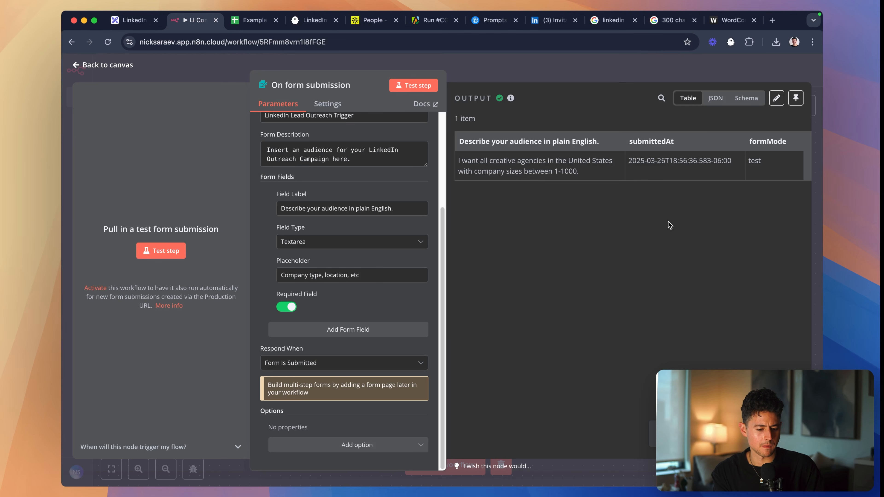
- Add an OpenAI node with the "Message an assistant" action after the form submission trigger
{"action": "left_click", "coordinate": [509, 74]}
{"action": "scroll", "coordinate": [508, 206], "scroll_direction": "right", "scroll_amount": 5}
{"action": "left_click", "coordinate": [419, 256]}
{"action": "type", "text": "open"}
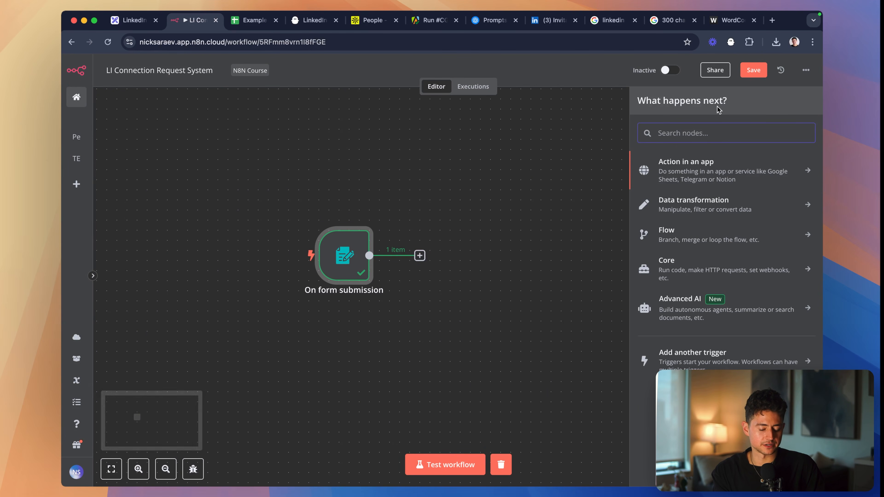
{"action": "type", "text": "ai"}
{"action": "key", "text": "Return"}
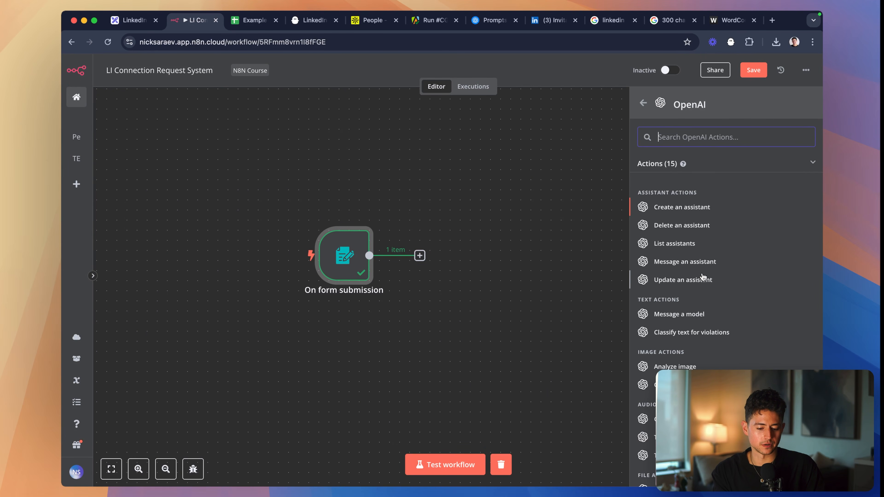
{"action": "left_click", "coordinate": [698, 267]}
- Connect the OpenAI node with the YouTube_Feb 4 credential and switch it to the Text resource with the Message a Model operation
{"action": "left_click", "coordinate": [430, 137]}
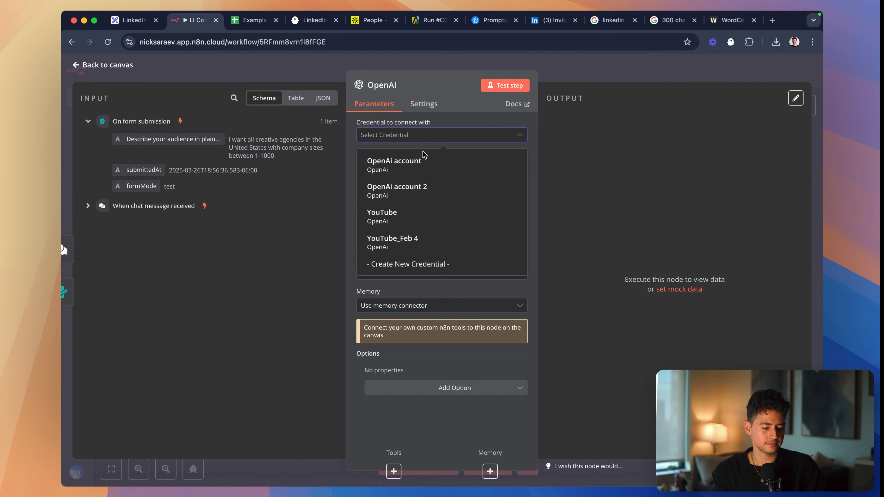
{"action": "left_click", "coordinate": [428, 244]}
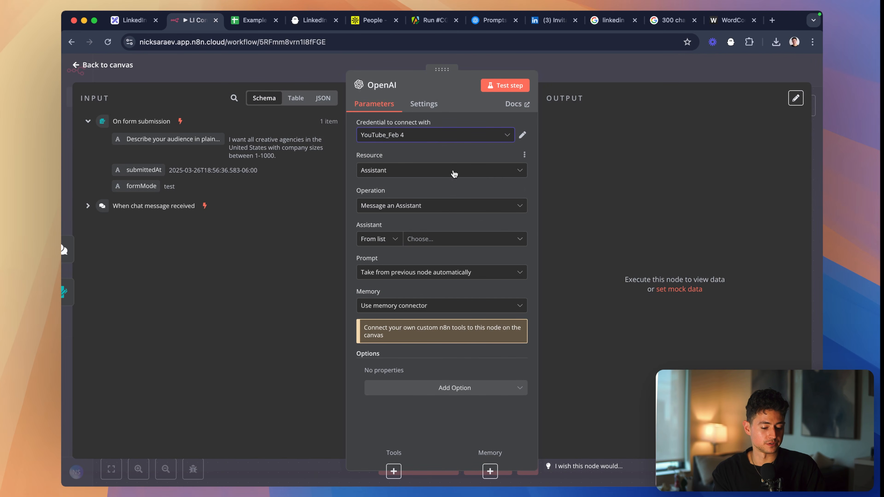
{"action": "left_click", "coordinate": [420, 240]}
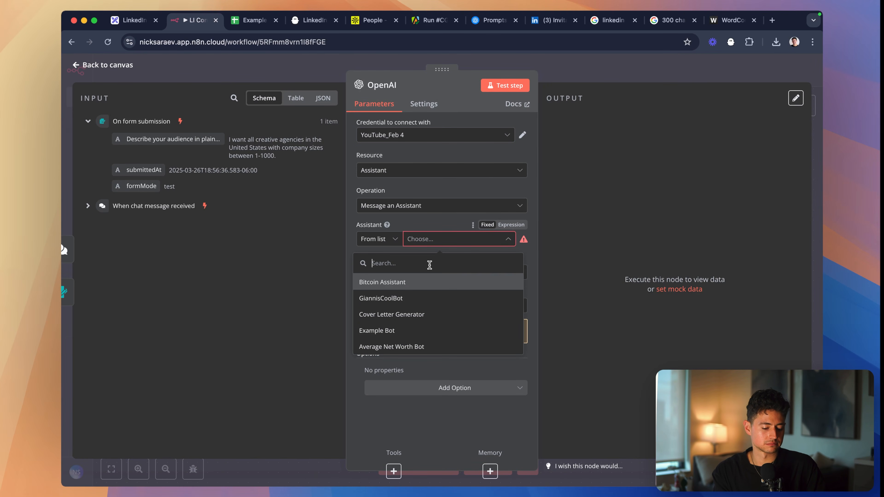
{"action": "left_click", "coordinate": [425, 208]}
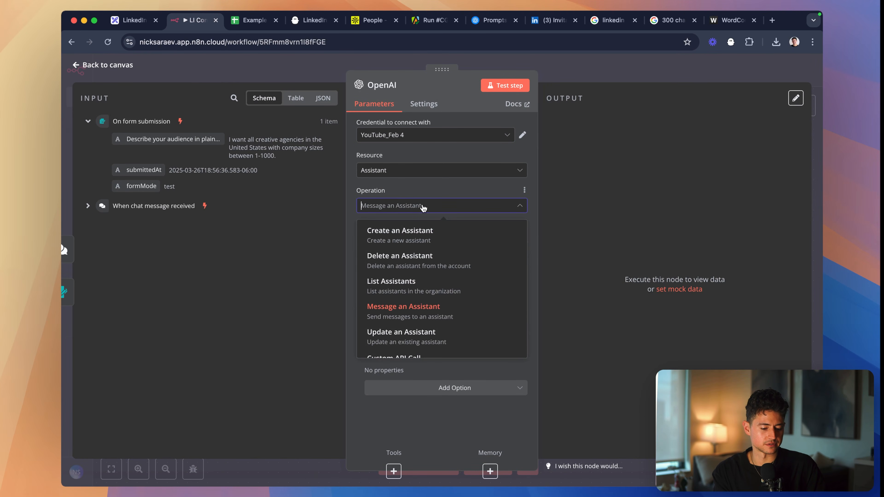
{"action": "left_click", "coordinate": [401, 173]}
{"action": "left_click", "coordinate": [401, 213]}
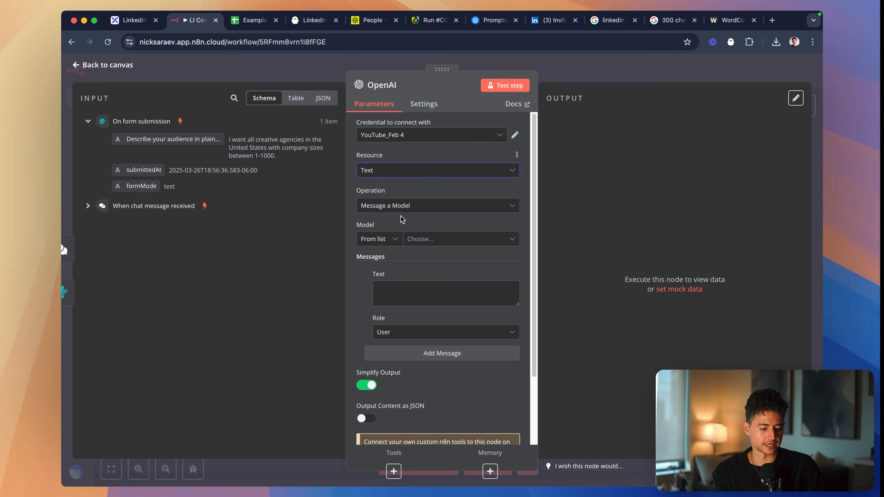
{"action": "left_click", "coordinate": [406, 209]}
{"action": "left_click", "coordinate": [408, 231]}
- Choose GPT-4.5-PREVIEW as the model for the OpenAI node
{"action": "left_click", "coordinate": [439, 239]}
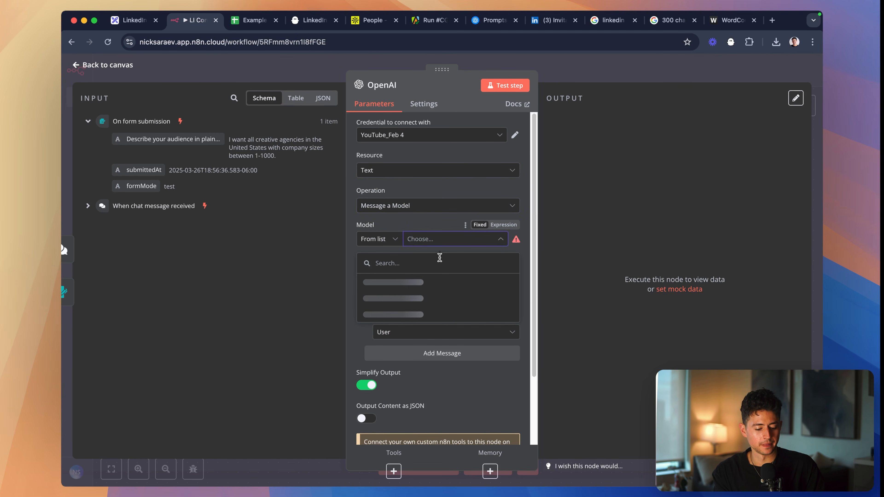
{"action": "type", "text": "gpt-4.5"}
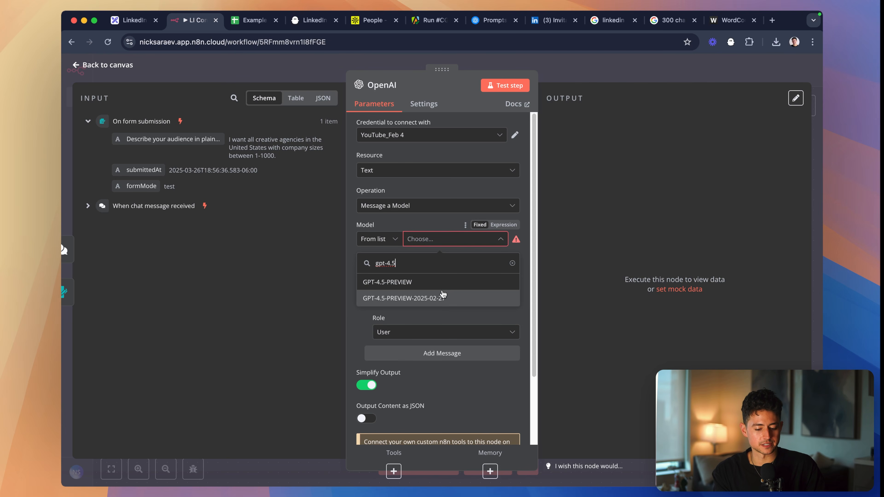
{"action": "left_click", "coordinate": [435, 282]}
- Write the first message as "You're a helpful, intelligent sales assistant." and give it the System role
{"action": "left_click", "coordinate": [436, 292]}
{"action": "type", "text": "You'r"}
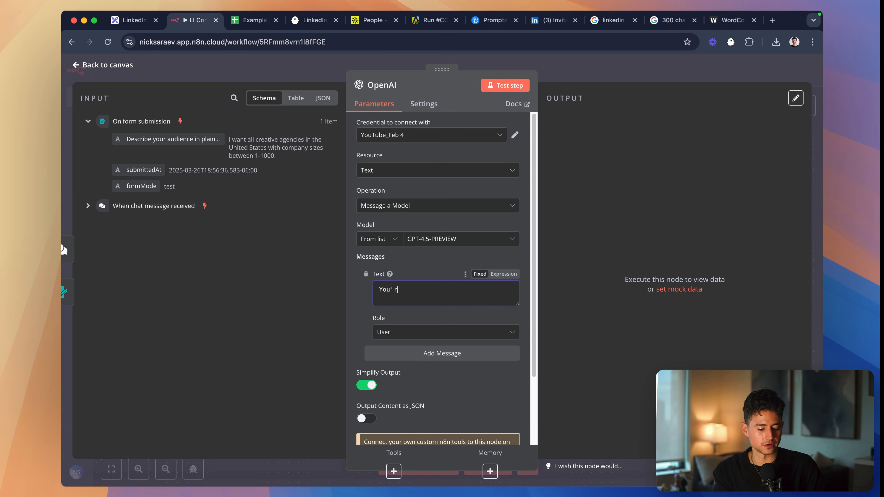
{"action": "type", "text": "e a helpful, intelligen"}
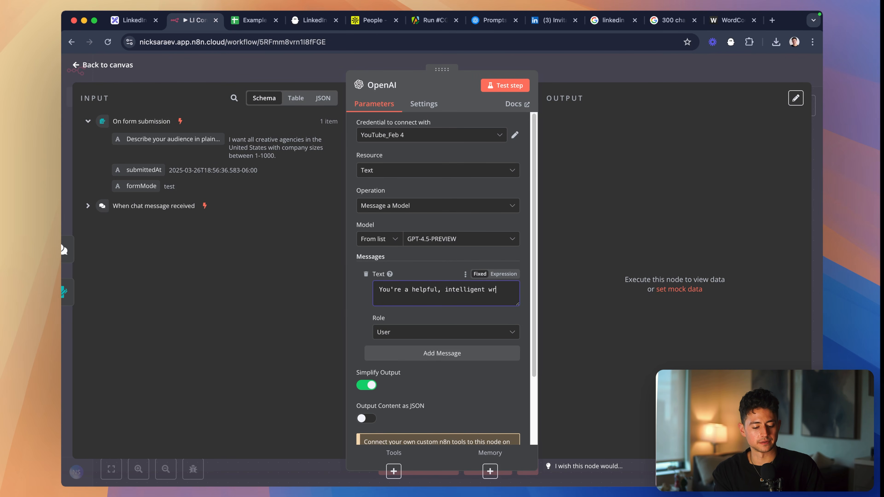
{"action": "type", "text": "t sales assistant."}
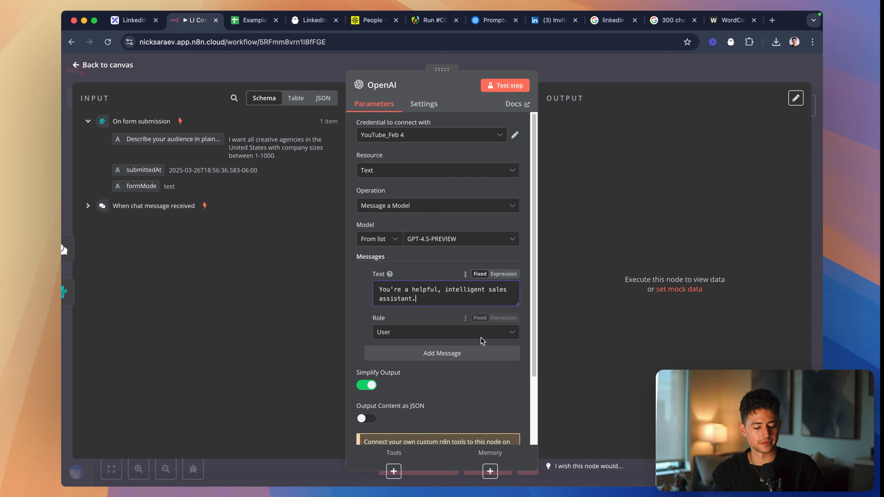
{"action": "left_click", "coordinate": [449, 331]}
{"action": "left_click", "coordinate": [444, 426]}
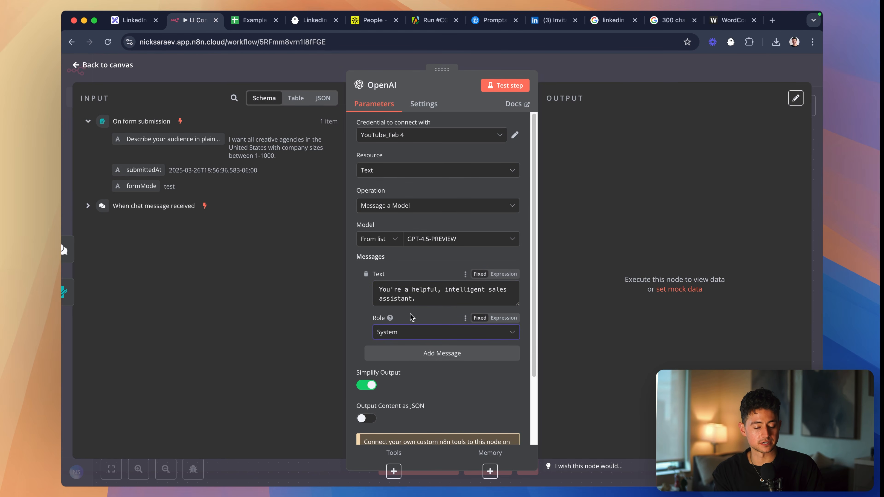
- Add a user message: "Your task is to take as input a natural language description of a prospect audience, and turn that into an Apollo Search URL."
{"action": "left_click", "coordinate": [466, 352]}
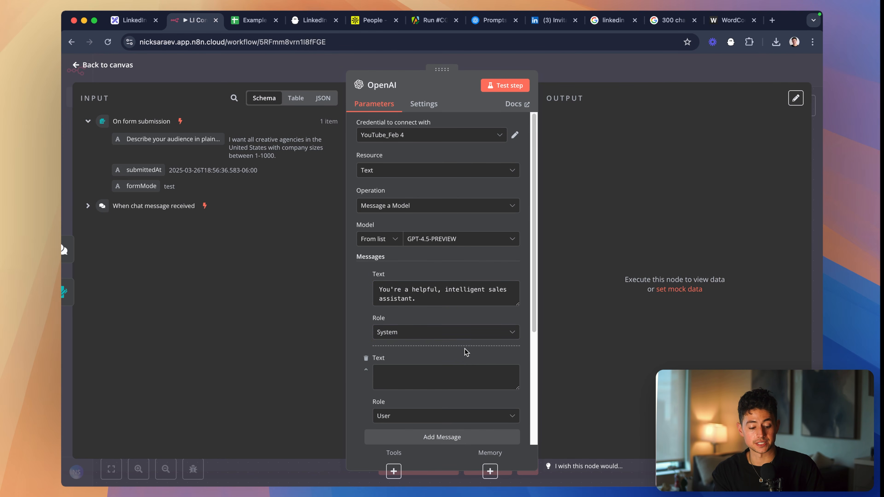
{"action": "scroll", "coordinate": [478, 331], "scroll_direction": "down", "scroll_amount": 4}
{"action": "key", "text": "super+equal"}
{"action": "left_click", "coordinate": [432, 263]}
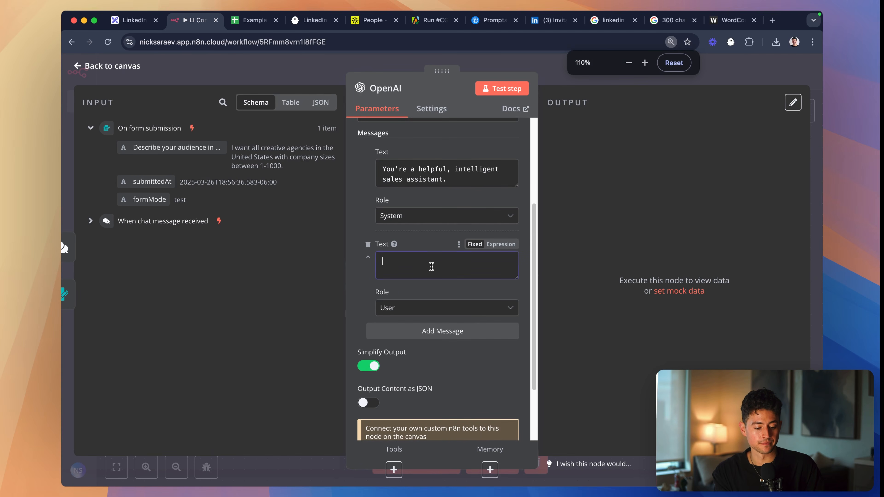
{"action": "type", "text": "Your tas"}
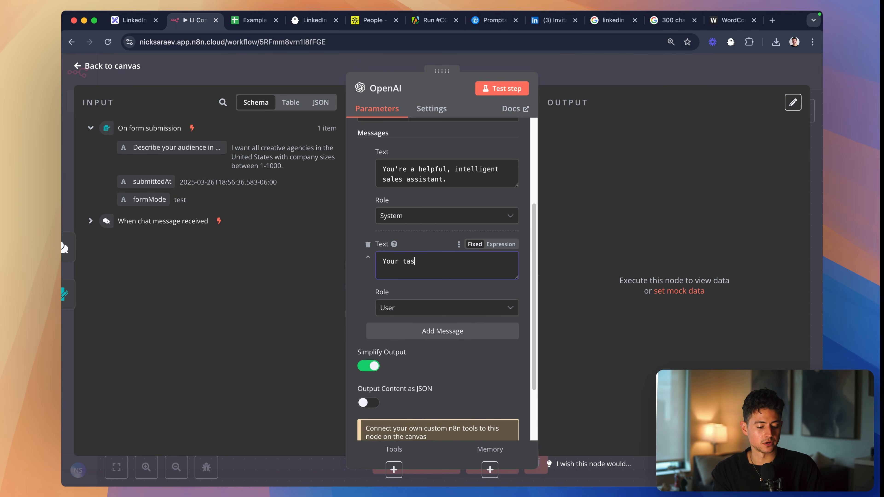
{"action": "type", "text": "k is to take as input a"}
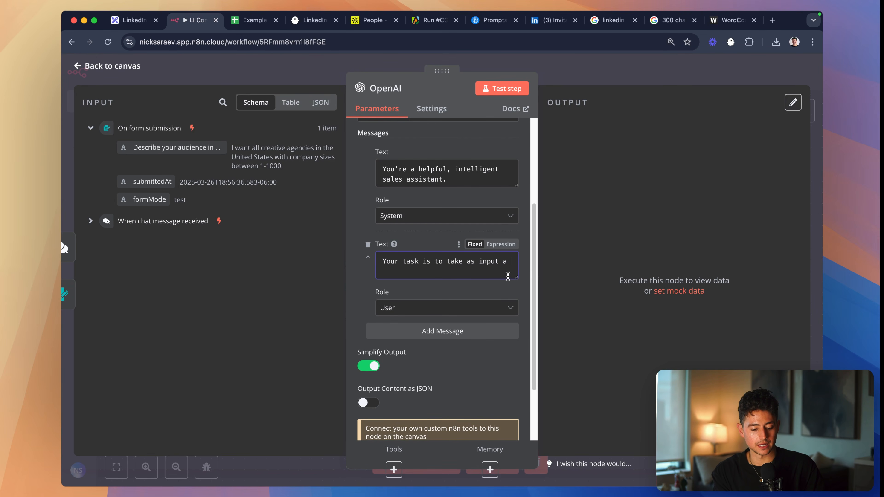
{"action": "left_click_drag", "start_coordinate": [517, 277], "coordinate": [516, 354]}
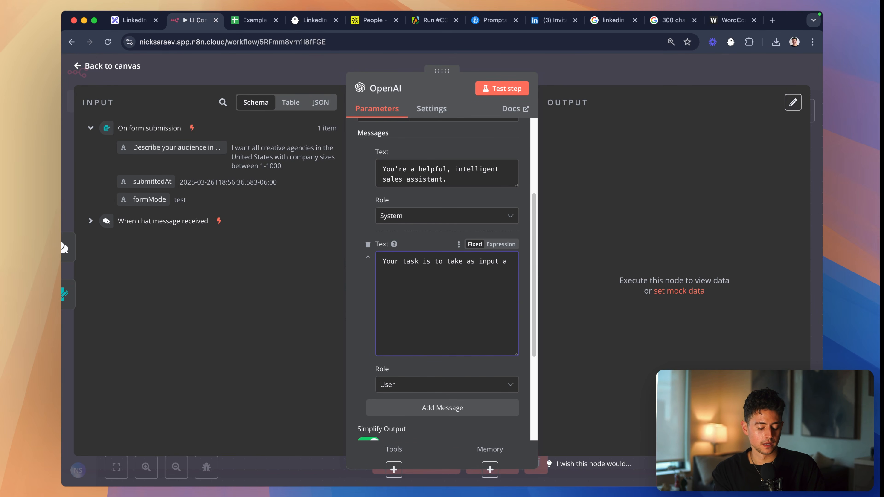
{"action": "type", "text": "natural language descr"}
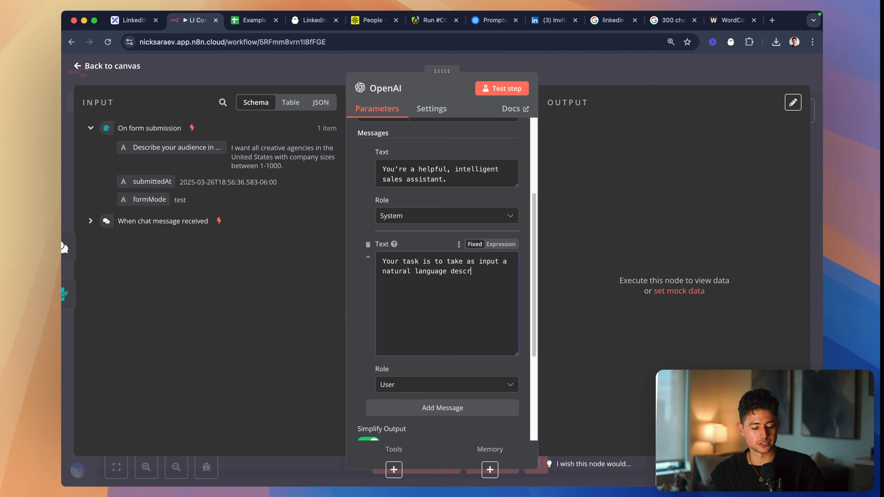
{"action": "type", "text": "iption of a"}
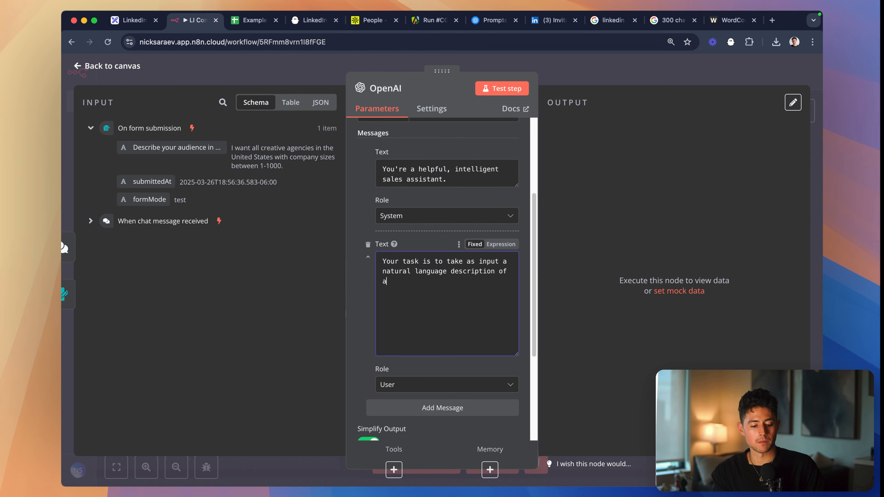
{"action": "type", "text": " props"}
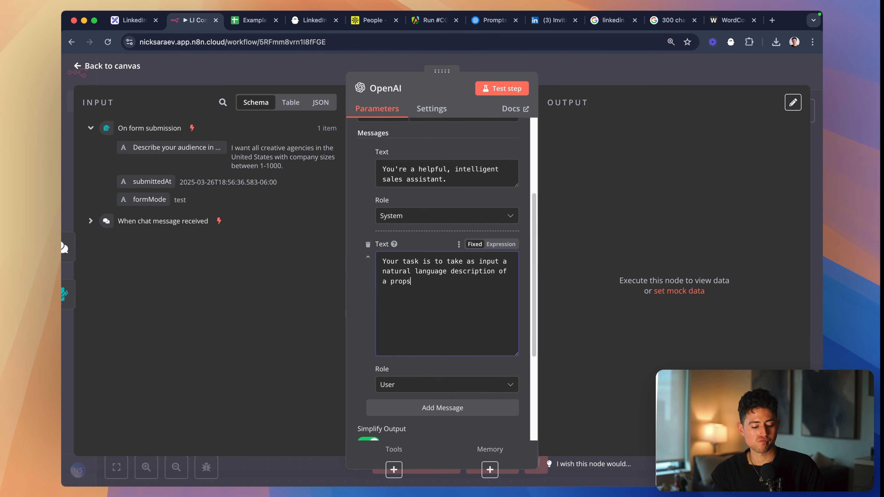
{"action": "type", "text": "ect audience, and turn that into an Apollo"}
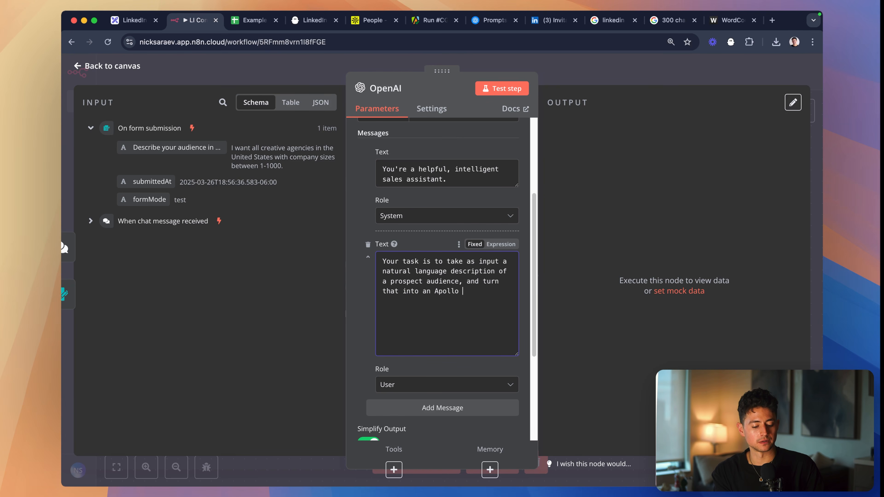
{"action": "type", "text": "ch"}
{"action": "key", "text": "Right"}
{"action": "key", "text": "Right"}
{"action": "key", "text": "Right"}
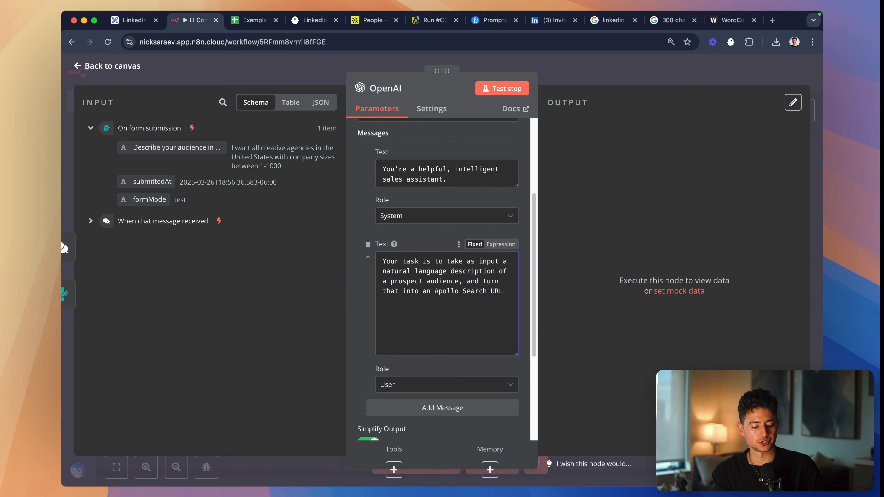
- Extend the user message with "Here's an example of an Apollo Search URL:" followed by the copied Apollo creative agency search URL
{"action": "type", "text": "Here's an example "}
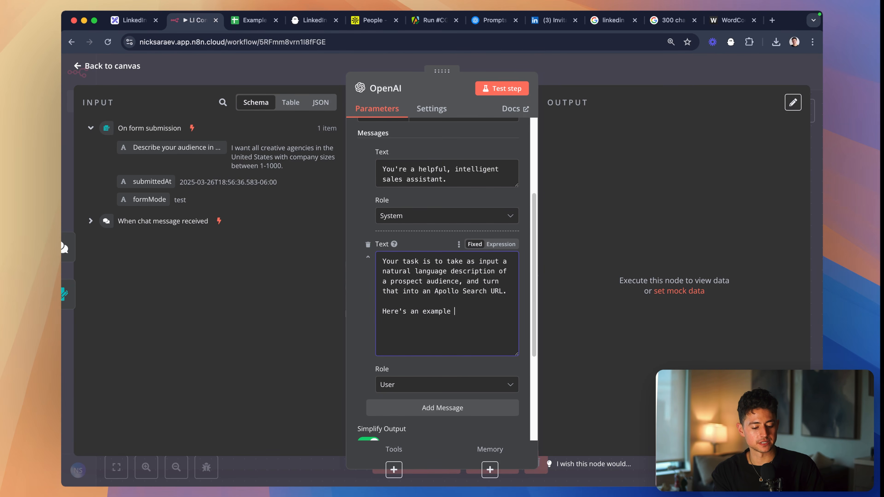
{"action": "type", "text": "of an Apollo Search URL:"}
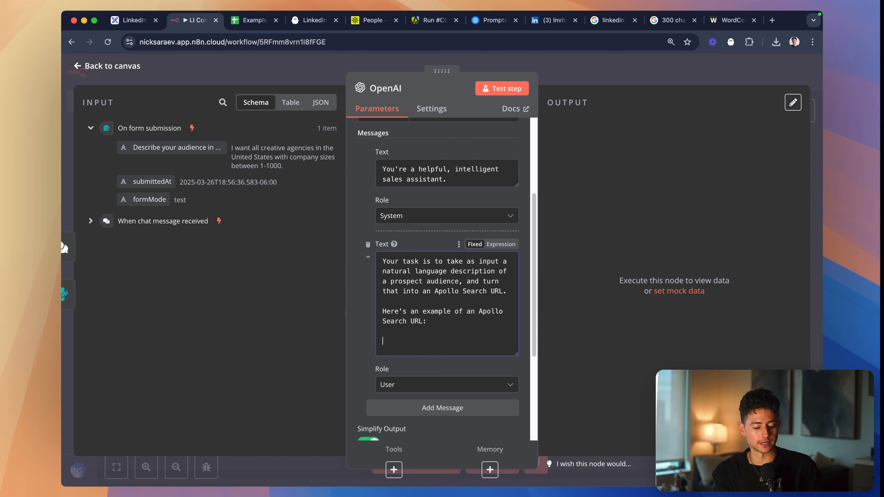
{"action": "type", "text": "https://app.apollo.io/#/people?personLocations[]=United%20States&sortAscending=false&sortByField=%5Bnone%5D&personTitles[]=owner&personTitles[]=ceo&personTitles[]=founder&personTitles[]=partner&page=1&qKeywords=creative%20agency"}
- Switch to the ChatGPT window and copy the three bullet points explaining the location, job titles and keyword in the Apollo URL
{"action": "key", "text": "super+Tab"}
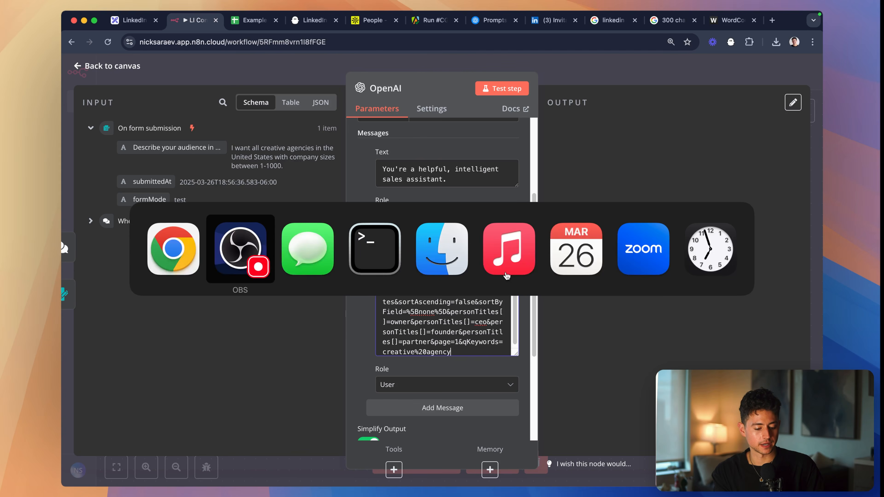
{"action": "key", "text": "alt+space"}
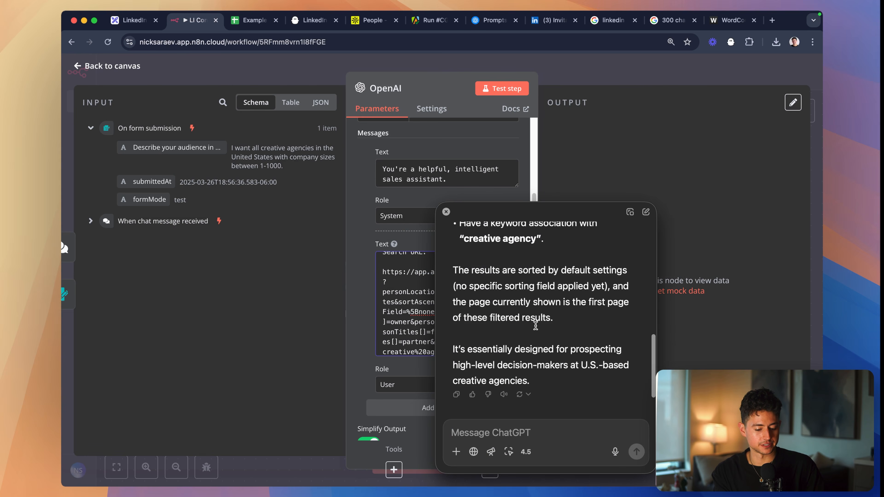
{"action": "scroll", "coordinate": [533, 324], "scroll_direction": "up", "scroll_amount": 5}
{"action": "left_click_drag", "start_coordinate": [552, 365], "coordinate": [452, 282]}
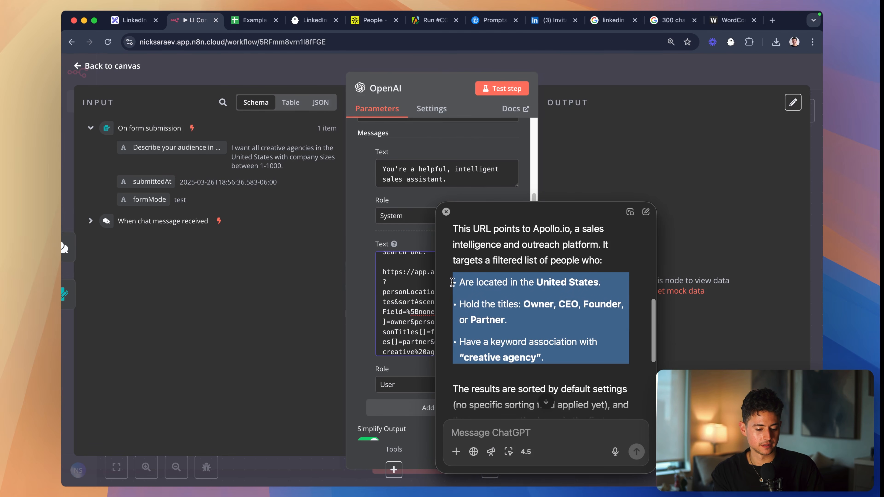
{"action": "left_click", "coordinate": [446, 211]}
- Add "This URL" below the example Apollo URL in the user message and paste the copied bullet points after it
{"action": "scroll", "coordinate": [460, 279], "scroll_direction": "down", "scroll_amount": 3}
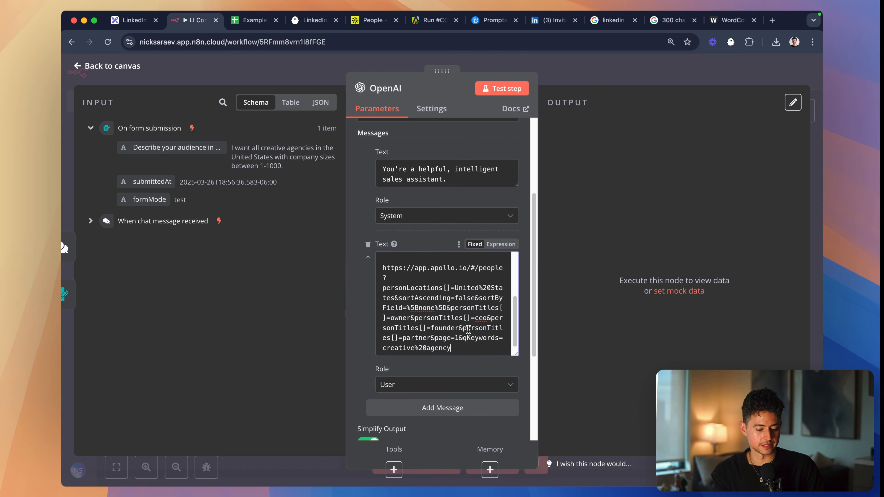
{"action": "type", "text": "RL"}
{"action": "type", "text": "•\tAre located in the United States. \t•\tHold the titles: Owner, CEO, Founder, or Partner. \t•\tHave a keyword association with \"creative agency\"."}
{"action": "scroll", "coordinate": [473, 341], "scroll_direction": "up", "scroll_amount": 2}
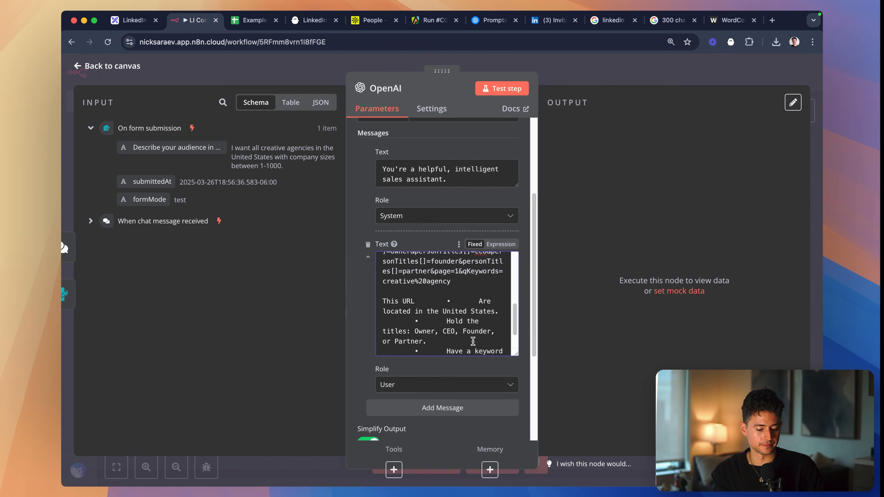
{"action": "key", "text": "super+z"}
{"action": "type", "text": "•\tAre located in the United States. \t•\tHold the titles: Owner, CEO, Founder, or Partner. \t•\tHave a keyword association with \"creative agency\"."}
{"action": "scroll", "coordinate": [447, 295], "scroll_direction": "up", "scroll_amount": 2}
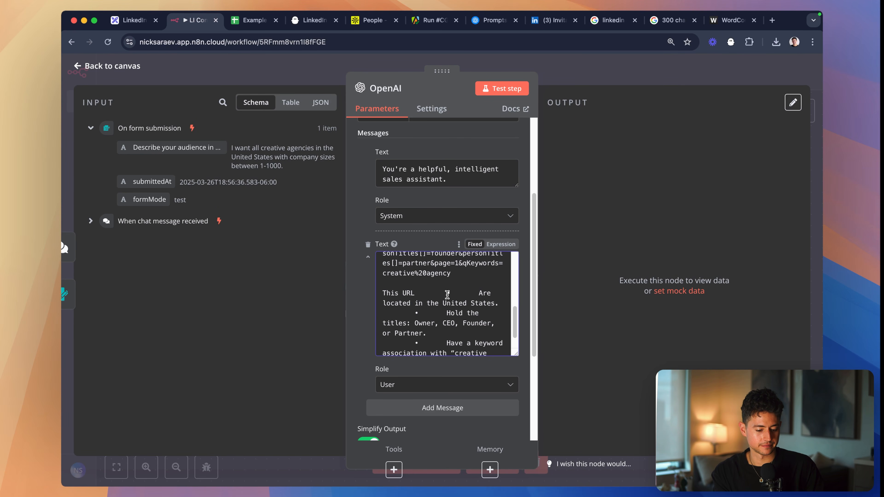
- Complete the lead-in as "This URL describes a search for people that are" and put the pasted bullets on their own line
{"action": "key", "text": "BackSpace"}
{"action": "key", "text": "Return"}
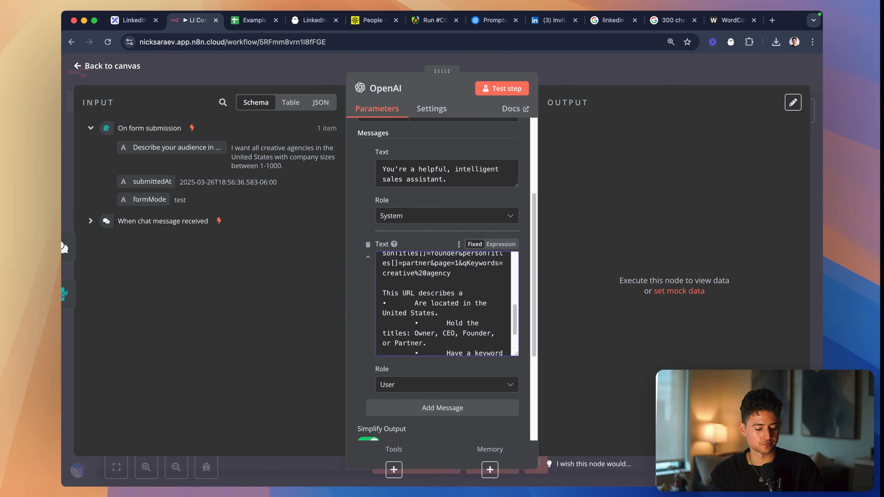
{"action": "type", "text": "for people that are"}
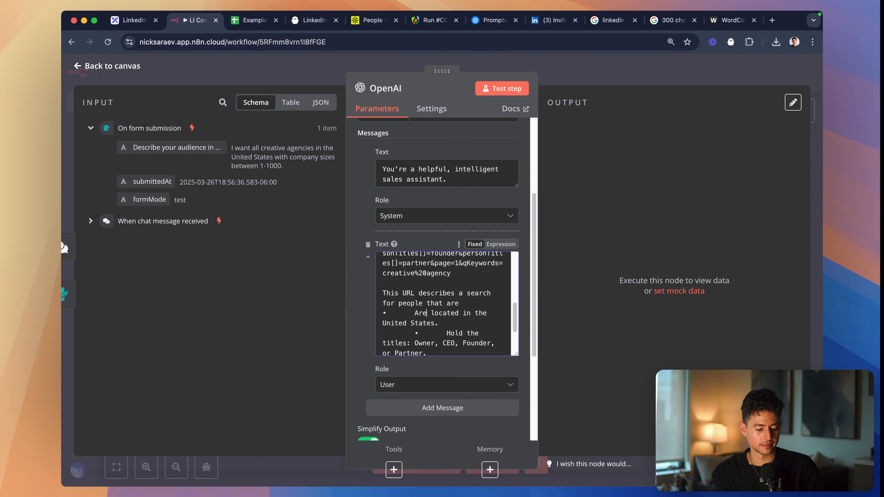
- Rewrite the first bullet as "- Located in the United States."
{"action": "key", "text": "Right"}
{"action": "key", "text": "shift+super+Left"}
{"action": "key", "text": "BackSpace"}
{"action": "type", "text": "-"}
{"action": "key", "text": "Right"}
{"action": "key", "text": "BackSpace"}
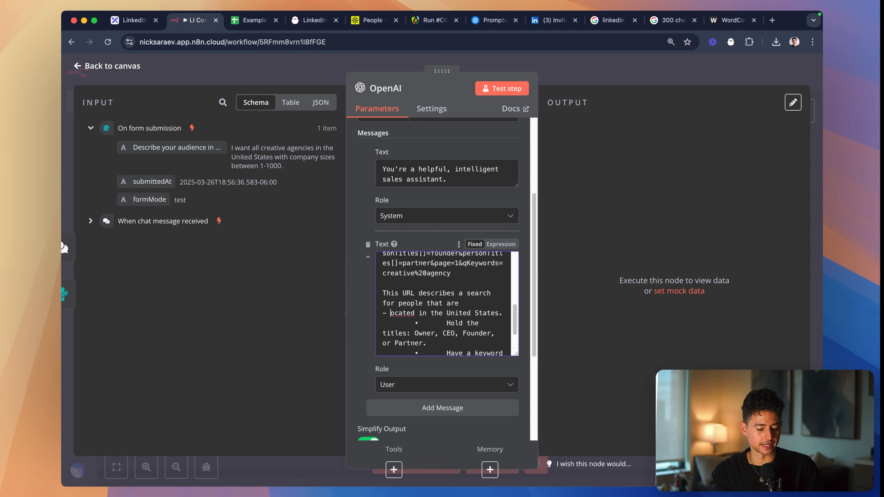
{"action": "type", "text": "L"}
- Replace the indented bullet marks before the job titles line and the keyword association line with plain dashes
{"action": "scroll", "coordinate": [454, 329], "scroll_direction": "down", "scroll_amount": 2}
{"action": "left_click_drag", "start_coordinate": [445, 314], "coordinate": [381, 314]}
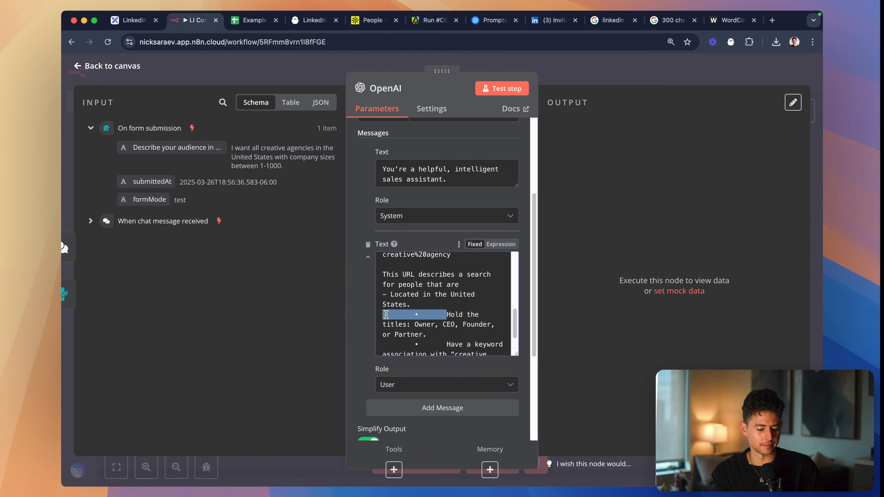
{"action": "key", "text": "BackSpace"}
{"action": "type", "text": "-"}
{"action": "scroll", "coordinate": [428, 335], "scroll_direction": "down", "scroll_amount": 1}
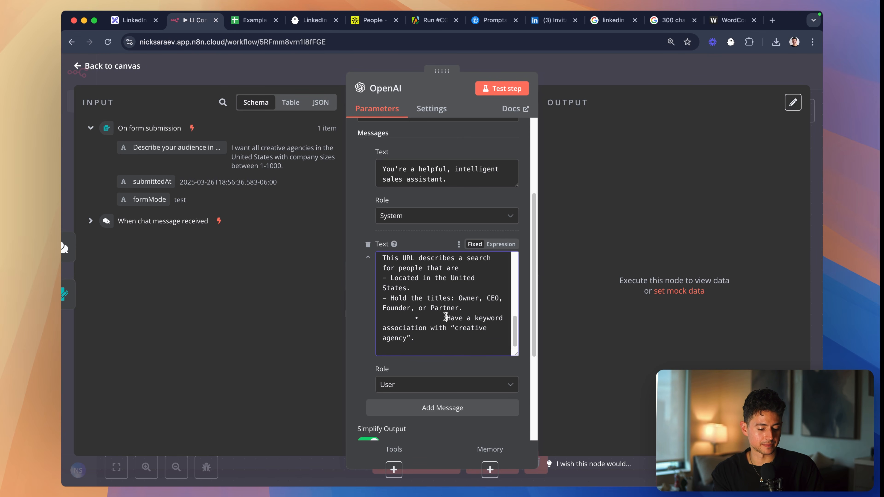
{"action": "left_click_drag", "start_coordinate": [445, 317], "coordinate": [382, 318]}
{"action": "key", "text": "BackSpace"}
{"action": "type", "text": "-"}
{"action": "scroll", "coordinate": [489, 312], "scroll_direction": "down", "scroll_amount": 1}
- Add the instruction "You can change those fields (and only those fields)." below the list
{"action": "key", "text": "Return"}
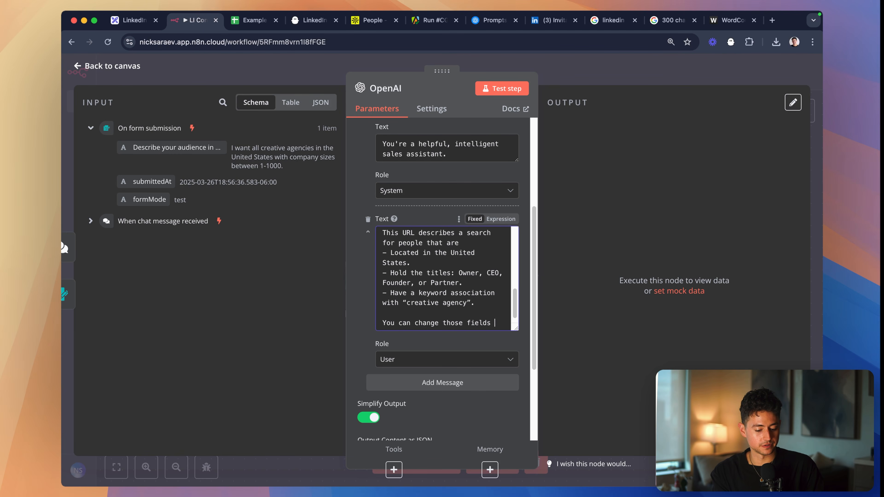
{"action": "type", "text": "(and only those fields)."}
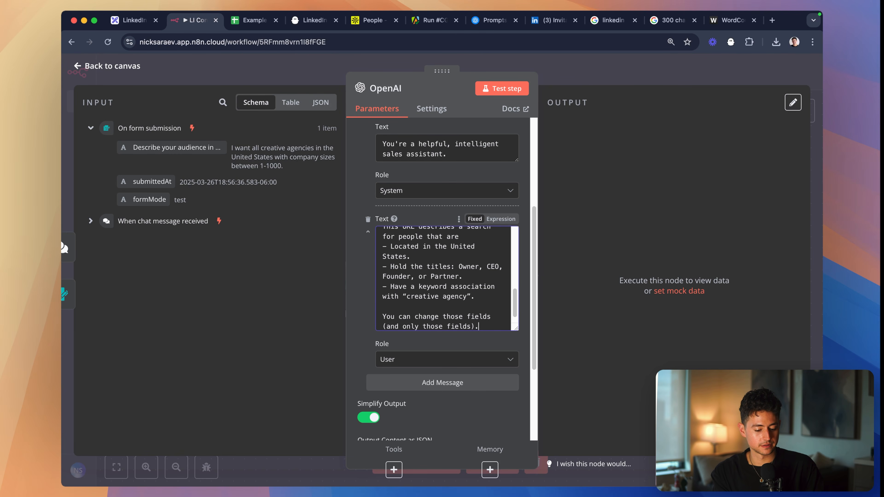
- Add "Return your response in JSON using this format:" followed by {"searchUrl":"search url goes here"} at the end of the user message
{"action": "key", "text": "Return"}
{"action": "key", "text": "Return"}
{"action": "type", "text": "Return your res"}
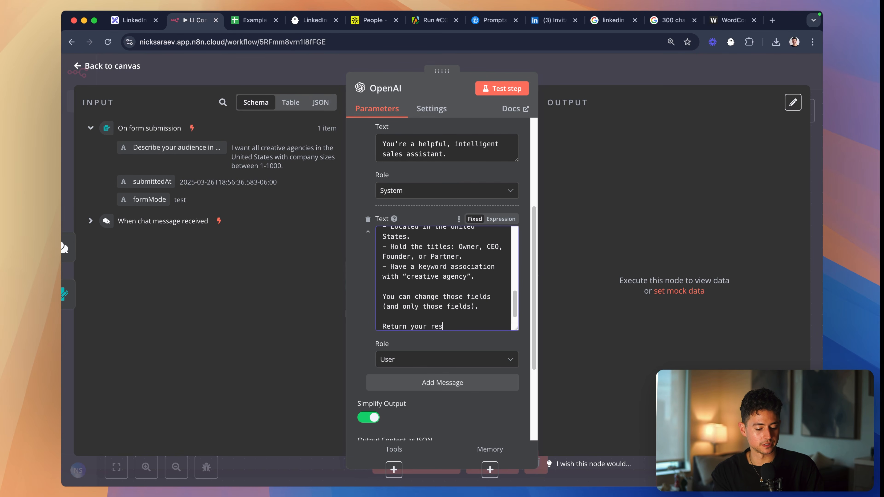
{"action": "type", "text": "ponse in JSON using this format:"}
{"action": "key", "text": "Return"}
{"action": "key", "text": "Return"}
{"action": "type", "text": "{\"searchUrl\":"}
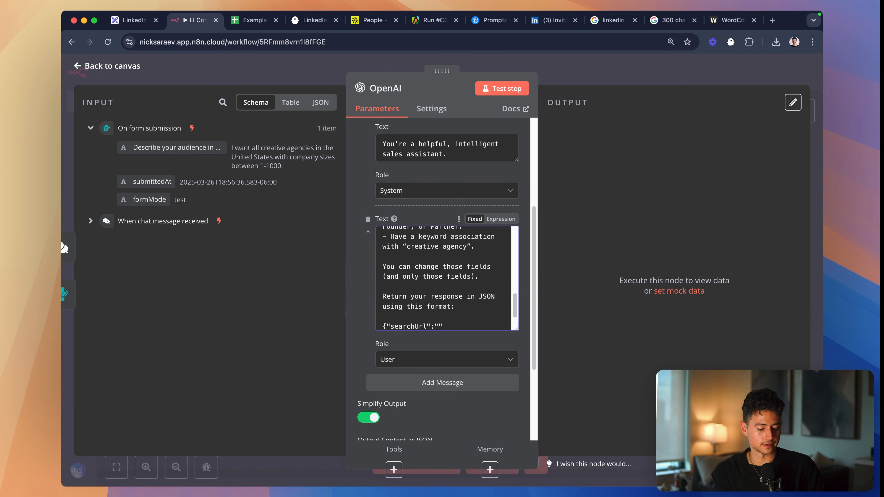
{"action": "type", "text": "s here"}
{"action": "key", "text": "super+a"}
{"action": "key", "text": "Right"}
{"action": "type", "text": "}"}
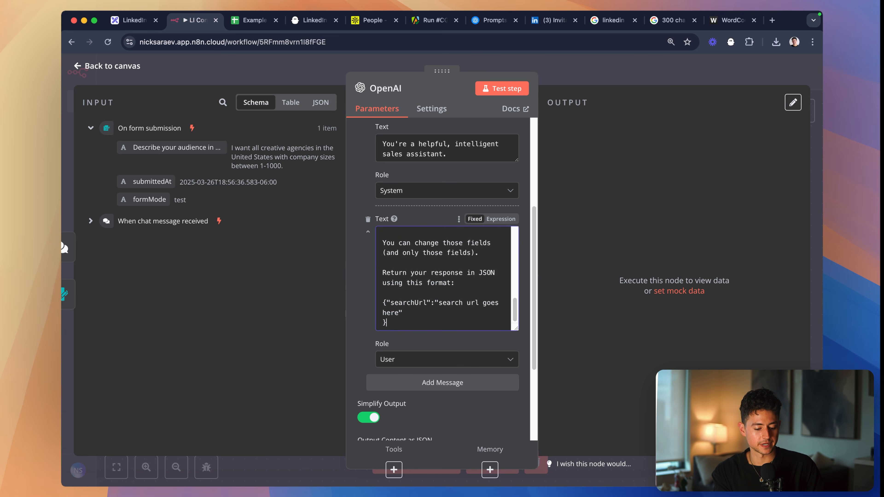
{"action": "key", "text": "BackSpace"}
{"action": "key", "text": "BackSpace"}
{"action": "type", "text": "}"}
- Turn on Output Content as JSON and add another User message containing the form's "Describe your audience in plain English." field
{"action": "scroll", "coordinate": [417, 265], "scroll_direction": "down", "scroll_amount": 5}
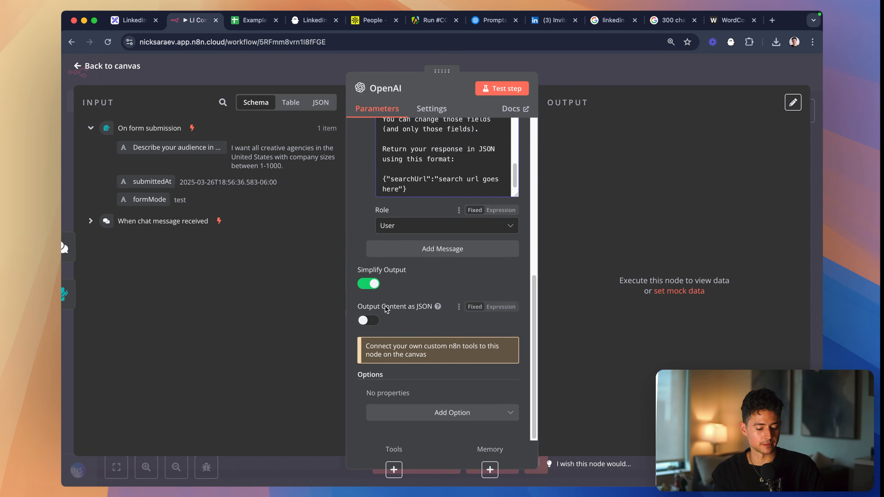
{"action": "left_click", "coordinate": [416, 257]}
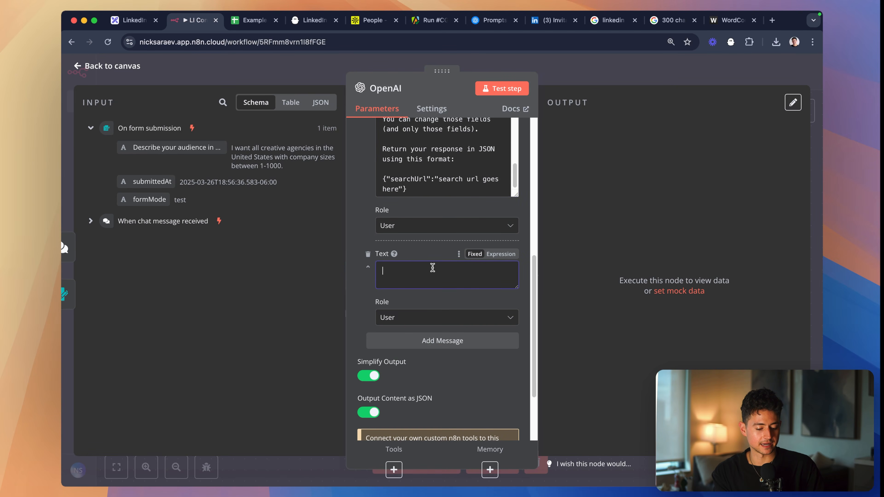
{"action": "left_click_drag", "start_coordinate": [203, 146], "coordinate": [431, 275]}
{"action": "key", "text": "Escape"}
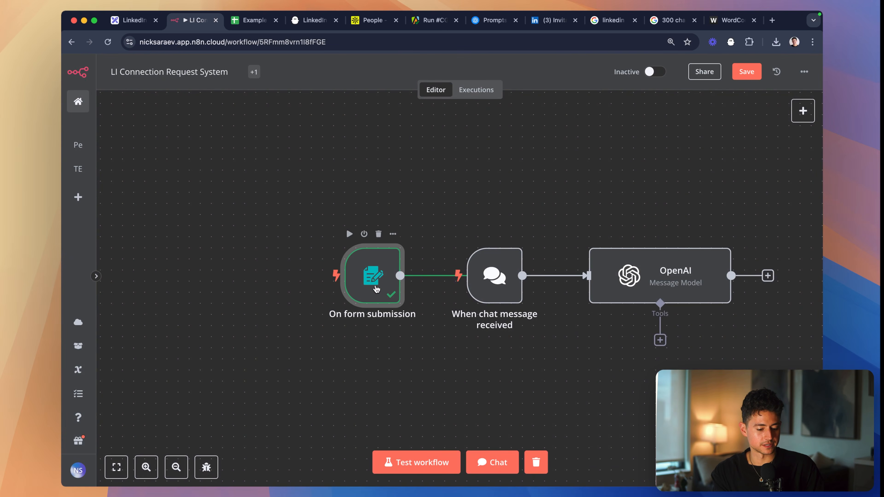
- Pin the test output data of the On form submission node
{"action": "double_click", "coordinate": [373, 275]}
{"action": "left_click", "coordinate": [793, 103]}
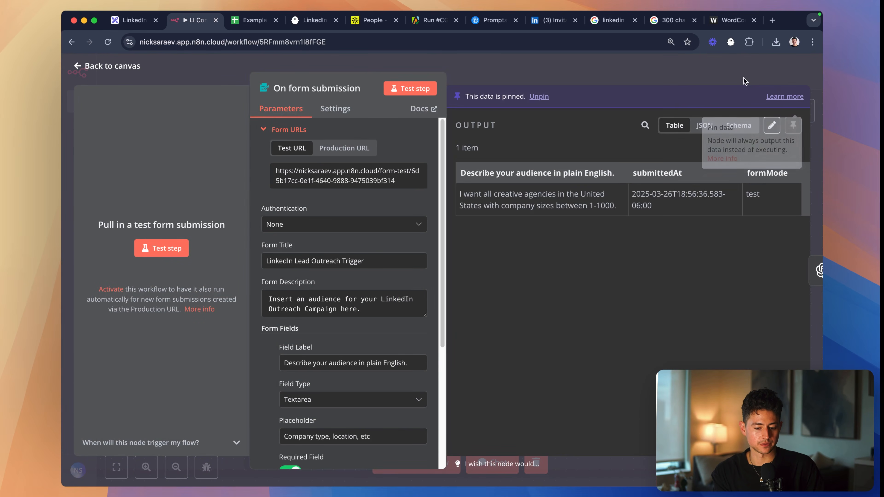
{"action": "key", "text": "Escape"}
- Delete the When chat message received node and move the OpenAI node closer to the form trigger
{"action": "double_click", "coordinate": [507, 268]}
{"action": "key", "text": "Escape"}
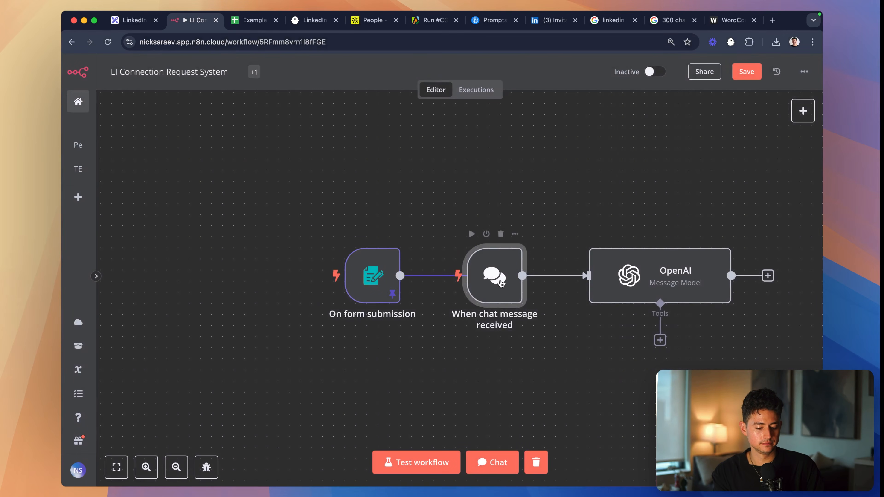
{"action": "left_click_drag", "start_coordinate": [506, 268], "coordinate": [505, 181]}
{"action": "key", "text": "Delete"}
{"action": "left_click_drag", "start_coordinate": [631, 268], "coordinate": [520, 268]}
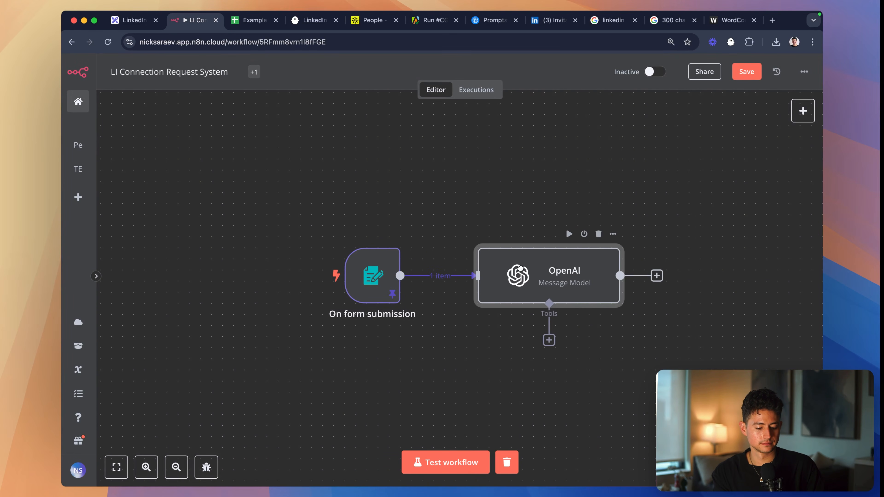
- Reopen the OpenAI node, check the audience expression in its last message and test the step
{"action": "double_click", "coordinate": [521, 272]}
{"action": "scroll", "coordinate": [491, 248], "scroll_direction": "down", "scroll_amount": 10}
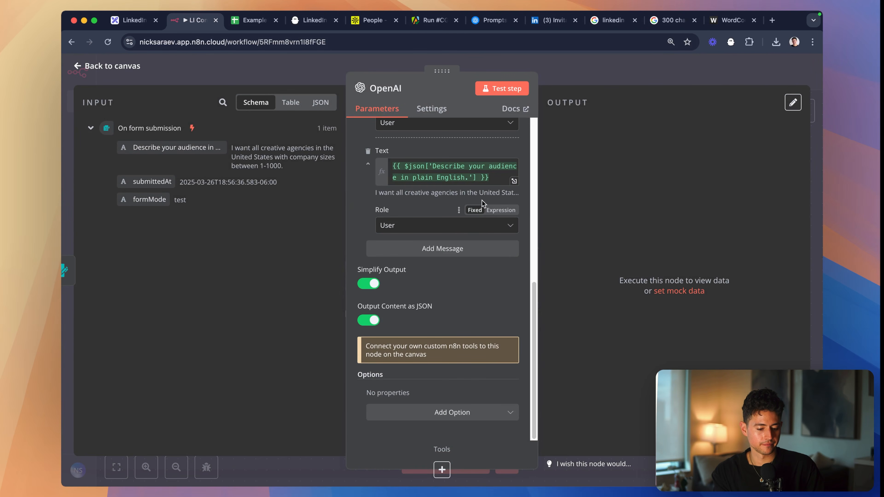
{"action": "left_click", "coordinate": [497, 176]}
{"action": "left_click", "coordinate": [500, 88]}
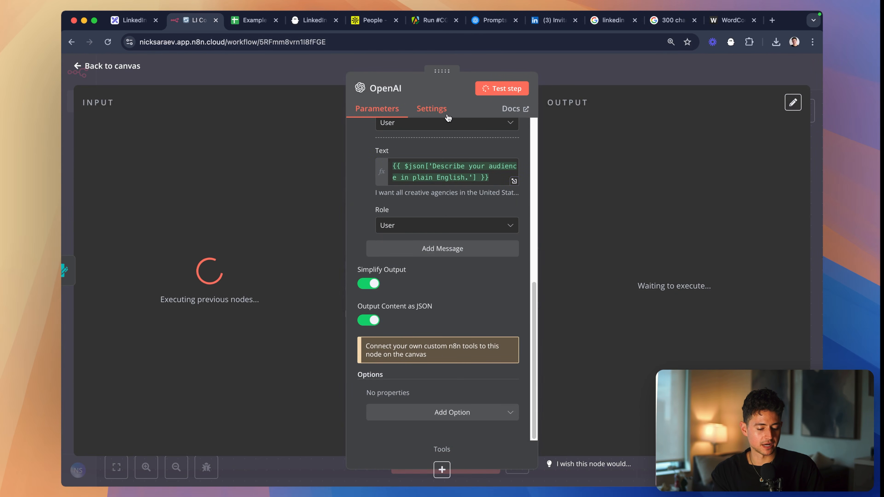
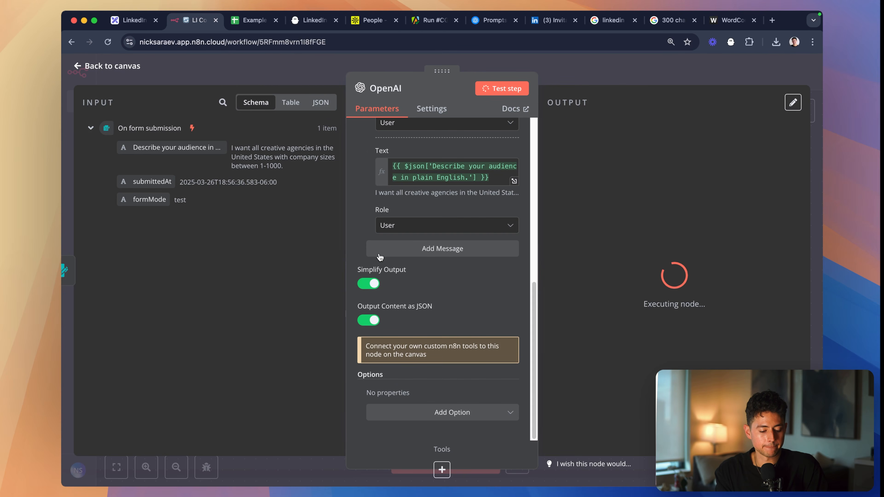
- Open the generated searchUrl from the OpenAI output in a new browser tab and review the Apollo company filters it applies
{"action": "scroll", "coordinate": [371, 226], "scroll_direction": "up", "scroll_amount": 10}
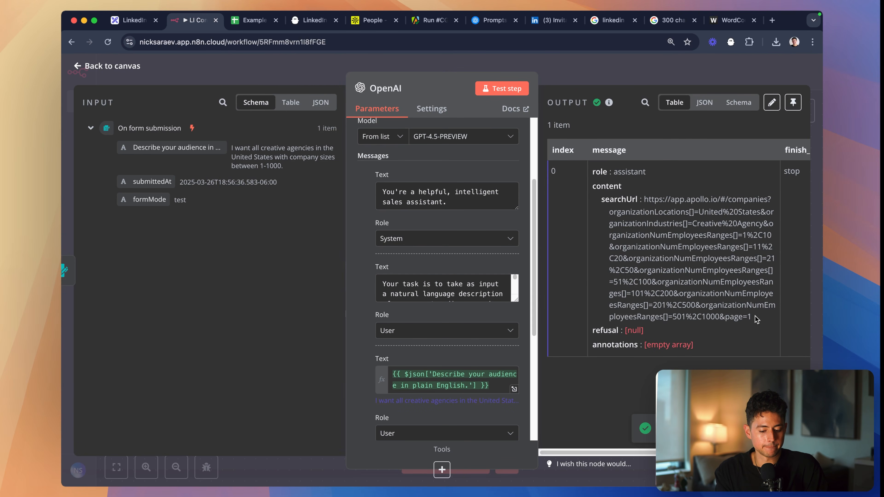
{"action": "left_click_drag", "start_coordinate": [753, 318], "coordinate": [643, 203]}
{"action": "key", "text": "super+t"}
{"action": "key", "text": "super+v"}
{"action": "key", "text": "Return"}
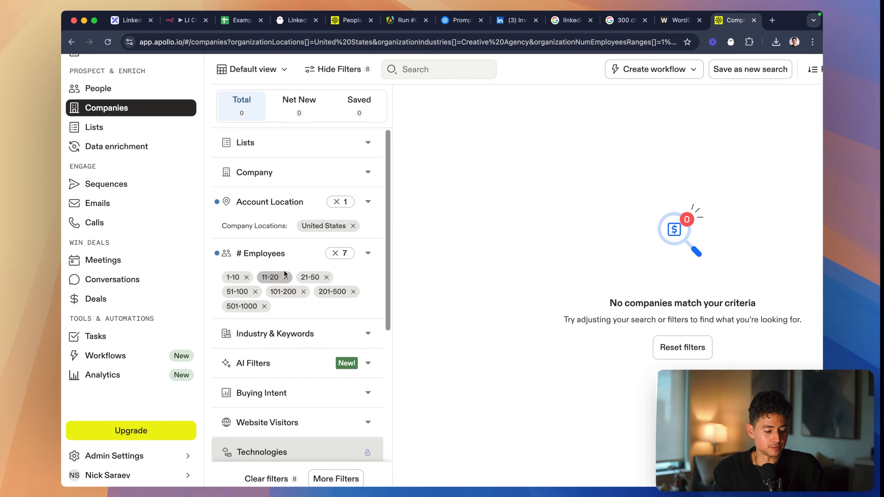
{"action": "scroll", "coordinate": [266, 284], "scroll_direction": "down", "scroll_amount": 5}
{"action": "scroll", "coordinate": [266, 284], "scroll_direction": "up", "scroll_amount": 5}
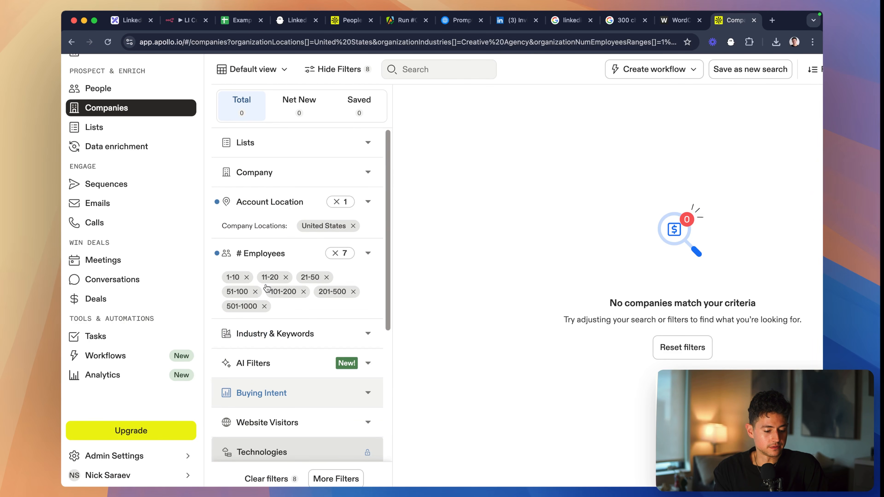
{"action": "key", "text": "super+minus"}
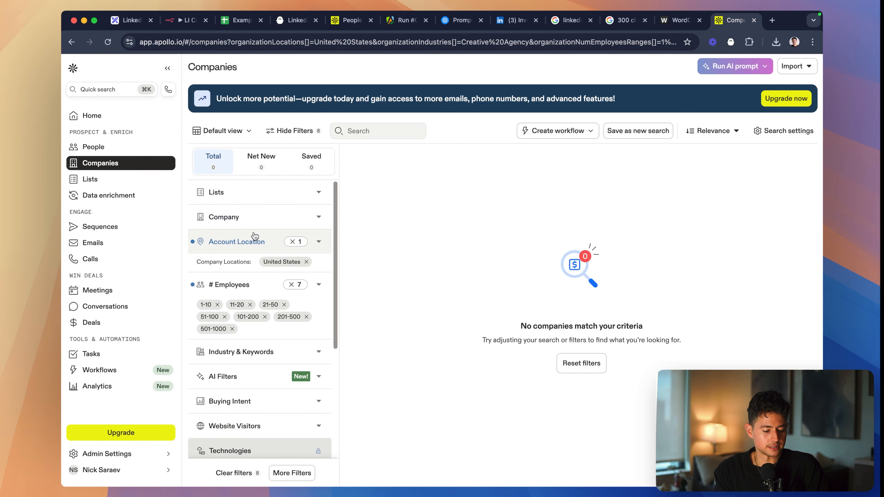
{"action": "scroll", "coordinate": [272, 282], "scroll_direction": "down", "scroll_amount": 2}
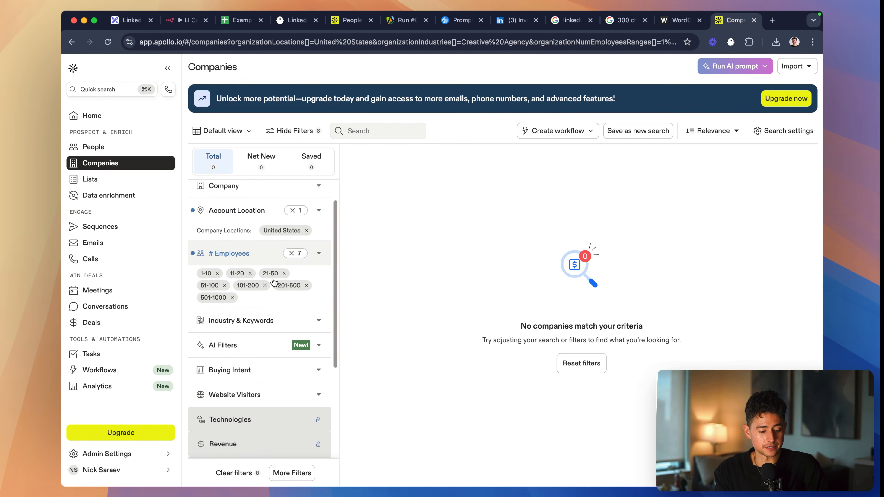
{"action": "scroll", "coordinate": [273, 278], "scroll_direction": "down", "scroll_amount": 2}
{"action": "scroll", "coordinate": [273, 278], "scroll_direction": "up", "scroll_amount": 4}
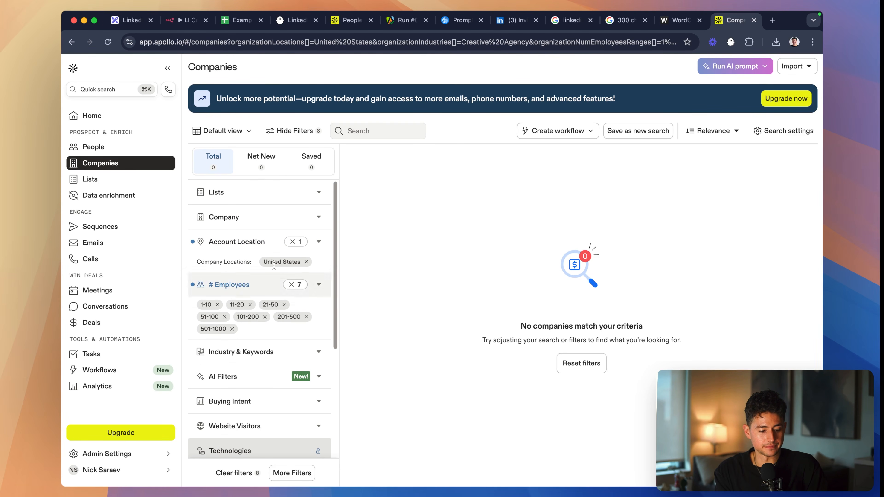
- Search the Apollo companies for "creative agency" and check the Industry & Keywords filter
{"action": "left_click", "coordinate": [350, 132]}
{"action": "type", "text": "creative agenc"}
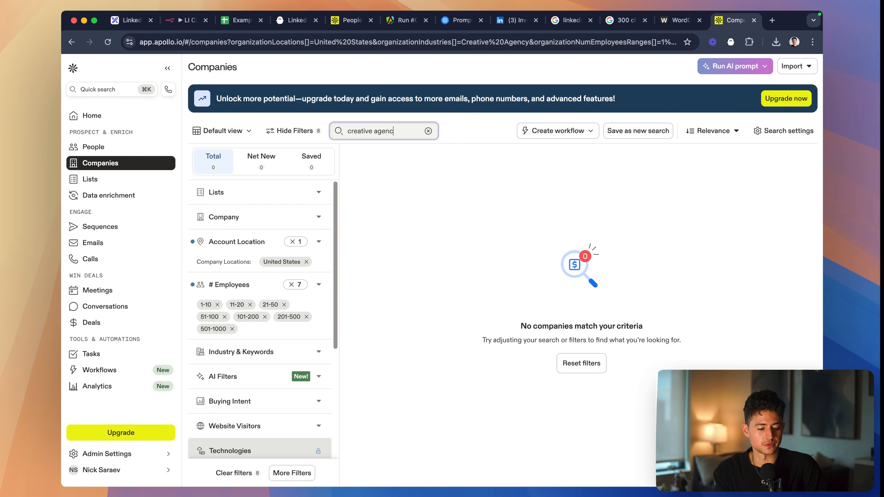
{"action": "type", "text": "y"}
{"action": "scroll", "coordinate": [294, 295], "scroll_direction": "down", "scroll_amount": 1}
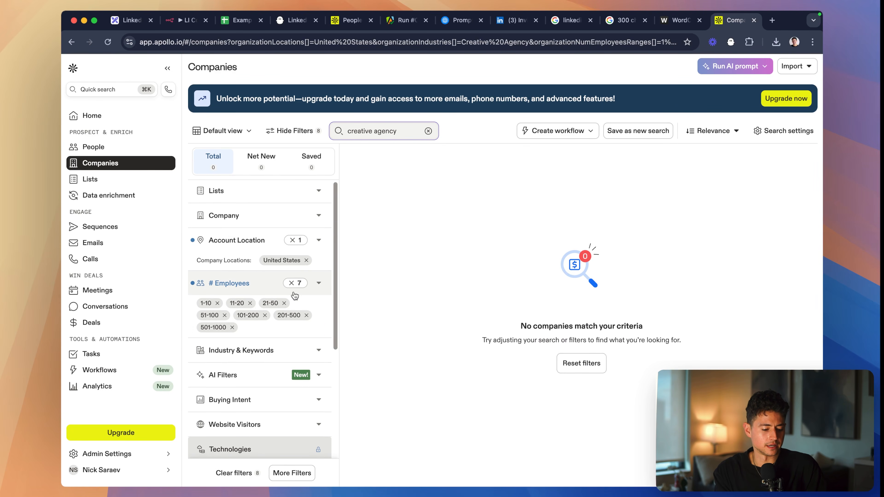
{"action": "scroll", "coordinate": [294, 296], "scroll_direction": "down", "scroll_amount": 3}
{"action": "left_click", "coordinate": [316, 292]}
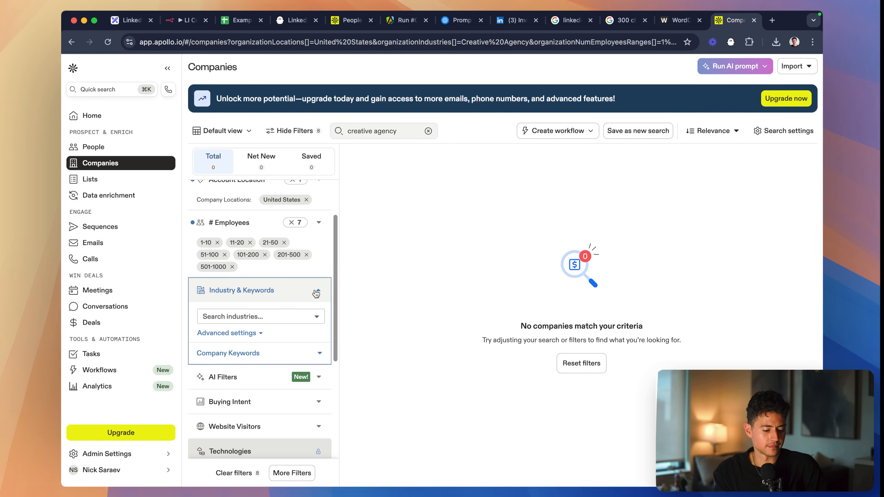
{"action": "left_click", "coordinate": [314, 296]}
{"action": "scroll", "coordinate": [312, 275], "scroll_direction": "up", "scroll_amount": 3}
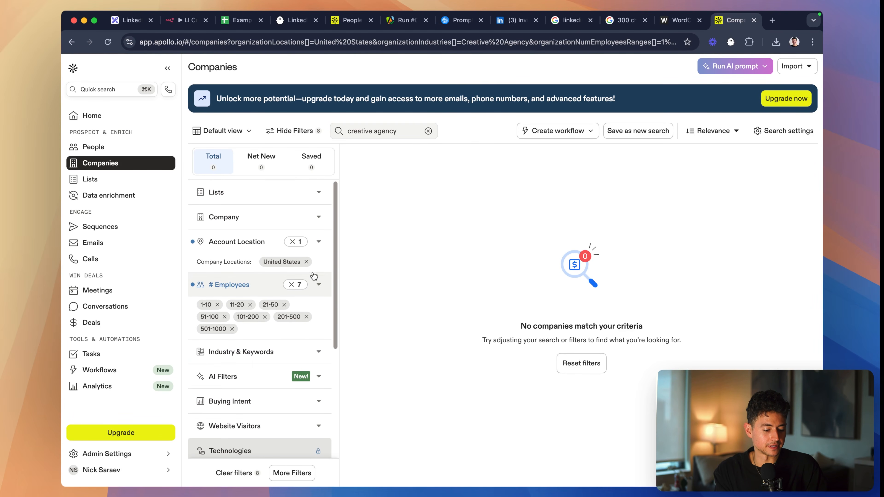
- Remove the United States location filter and all employee-count filters from the Apollo company search
{"action": "left_click", "coordinate": [306, 262]}
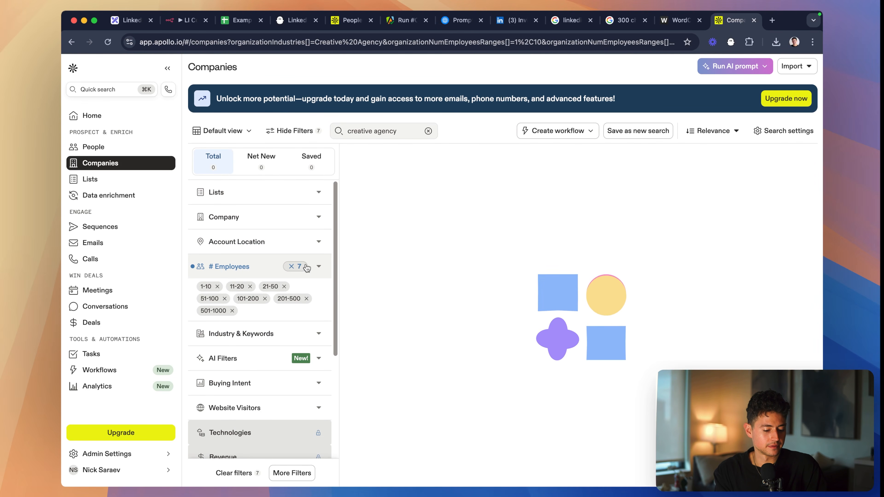
{"action": "left_click", "coordinate": [292, 266]}
{"action": "scroll", "coordinate": [313, 223], "scroll_direction": "down", "scroll_amount": 2}
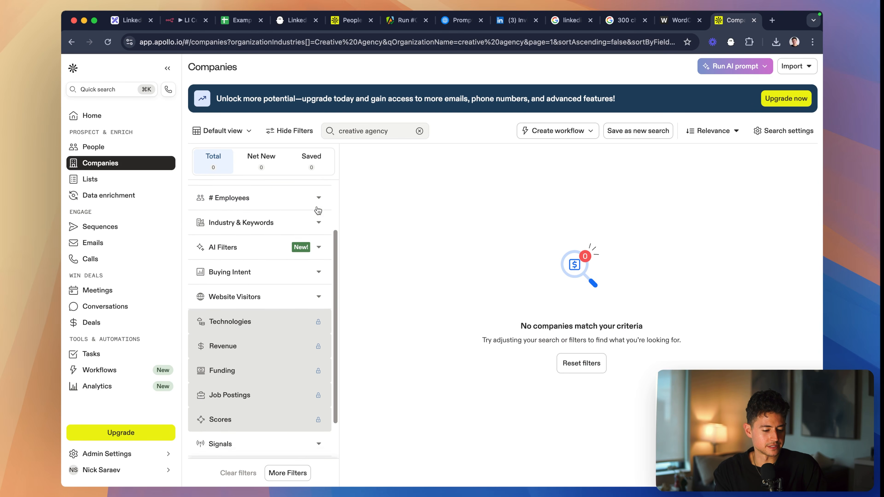
{"action": "scroll", "coordinate": [317, 210], "scroll_direction": "up", "scroll_amount": 2}
{"action": "left_click", "coordinate": [293, 131]}
{"action": "left_click", "coordinate": [294, 132]}
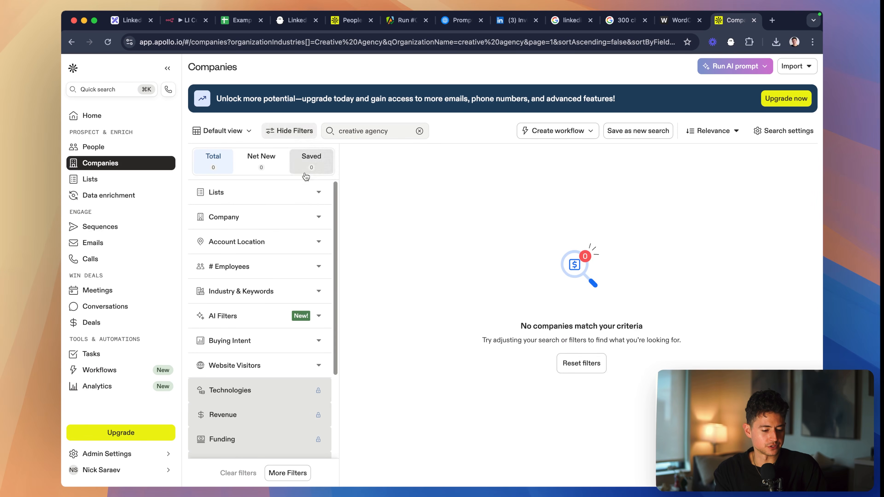
{"action": "scroll", "coordinate": [310, 195], "scroll_direction": "down", "scroll_amount": 4}
{"action": "scroll", "coordinate": [310, 205], "scroll_direction": "up", "scroll_amount": 3}
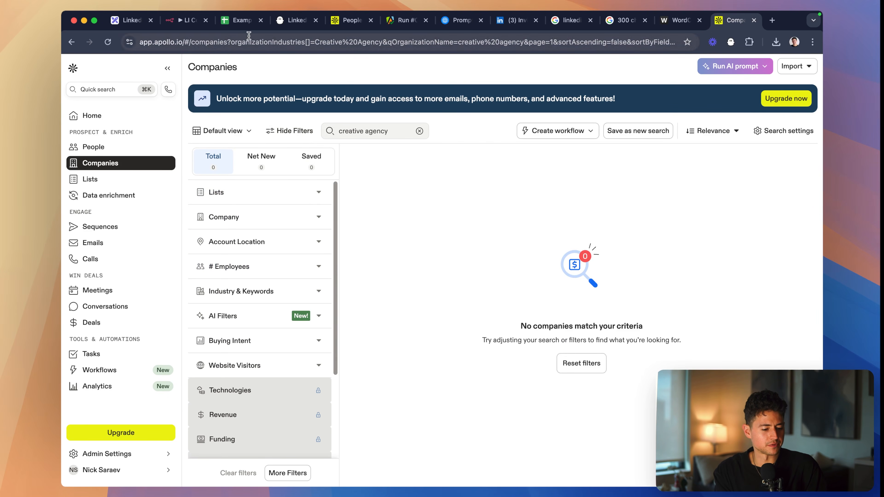
- Return to the n8n OpenAI node and enlarge the second message's text to review its example Apollo search URL
{"action": "left_click", "coordinate": [207, 25]}
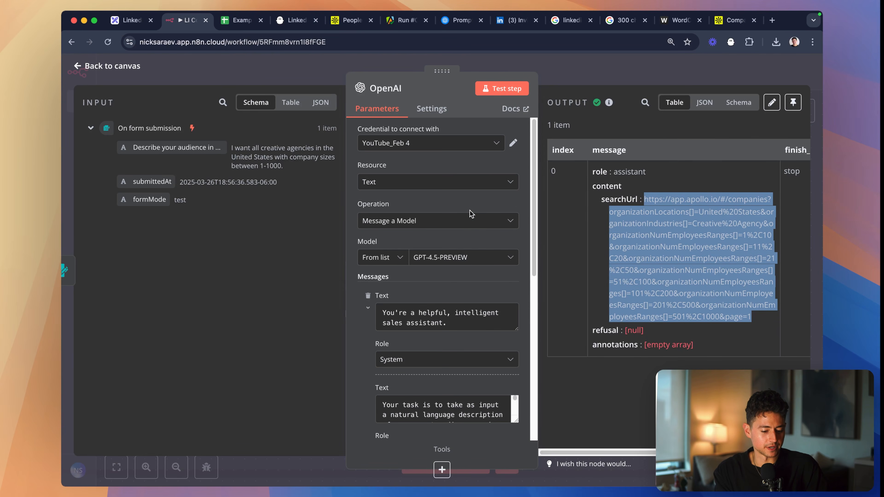
{"action": "scroll", "coordinate": [469, 213], "scroll_direction": "down", "scroll_amount": 5}
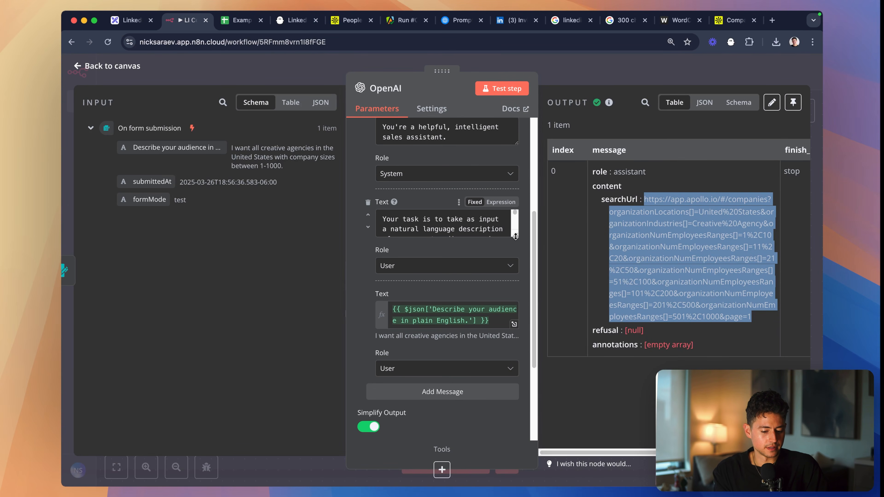
{"action": "left_click_drag", "start_coordinate": [515, 237], "coordinate": [515, 453]}
{"action": "scroll", "coordinate": [446, 276], "scroll_direction": "down", "scroll_amount": 3}
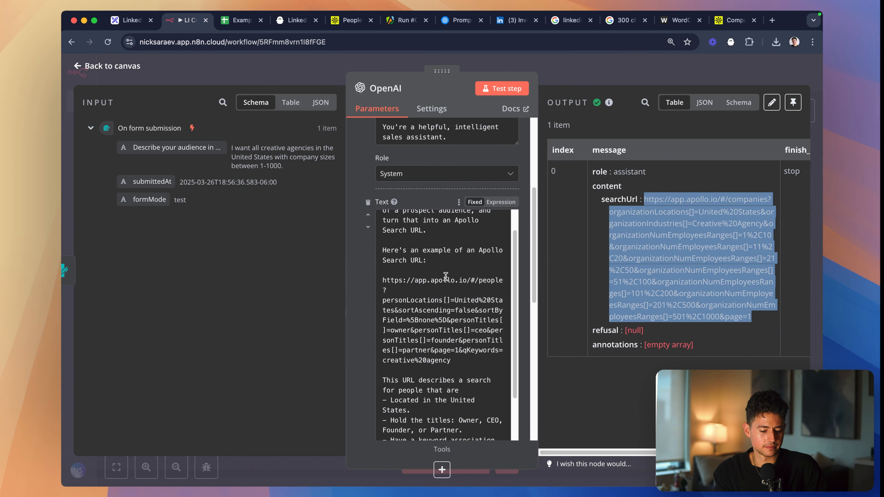
{"action": "scroll", "coordinate": [449, 283], "scroll_direction": "down", "scroll_amount": 2}
{"action": "scroll", "coordinate": [468, 314], "scroll_direction": "up", "scroll_amount": 5}
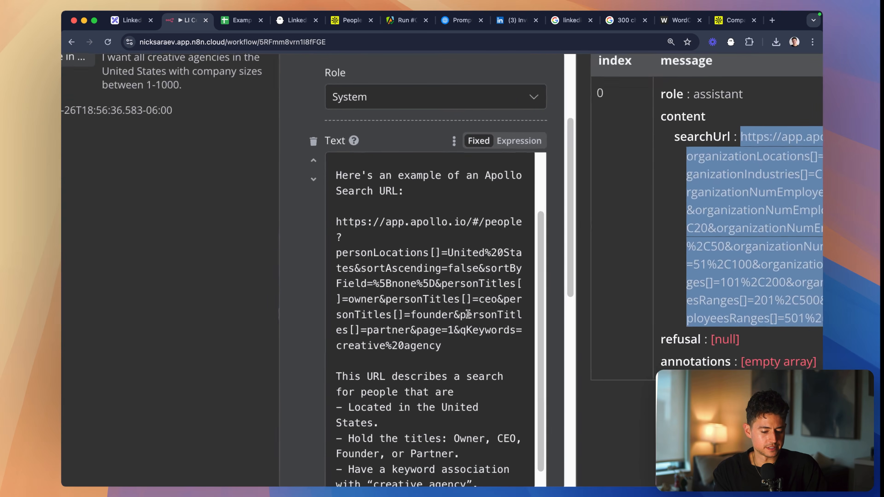
{"action": "scroll", "coordinate": [467, 314], "scroll_direction": "up", "scroll_amount": 3}
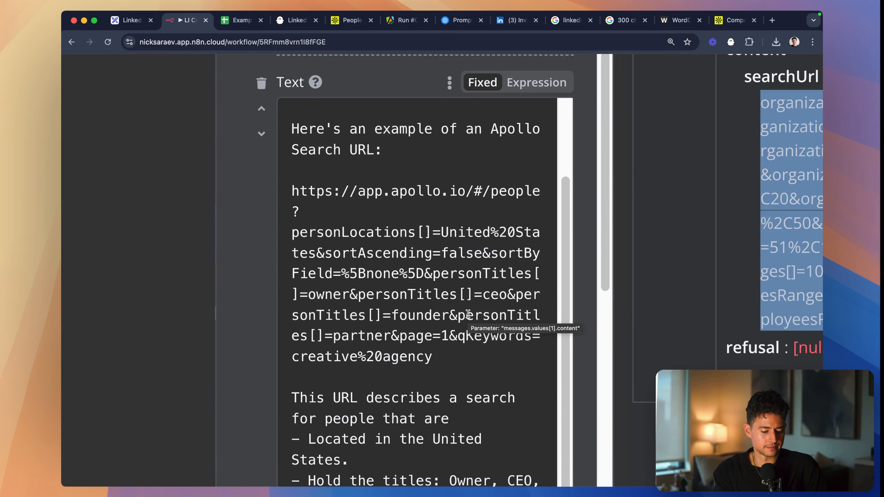
{"action": "scroll", "coordinate": [467, 314], "scroll_direction": "down", "scroll_amount": 8}
- In the Apollo People search, set the # Employees filter to a custom range of 1 to 200 and select the page's URL
{"action": "left_click", "coordinate": [351, 20]}
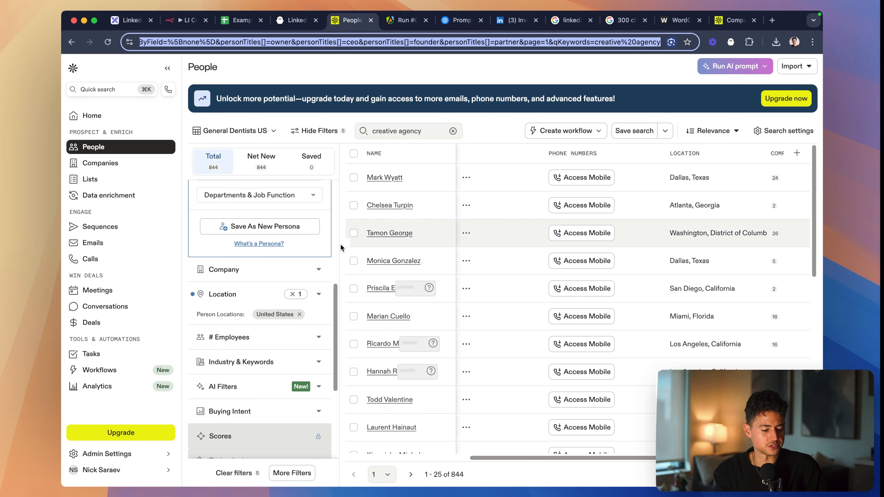
{"action": "scroll", "coordinate": [274, 315], "scroll_direction": "down", "scroll_amount": 3}
{"action": "left_click", "coordinate": [318, 291]}
{"action": "scroll", "coordinate": [296, 313], "scroll_direction": "down", "scroll_amount": 1}
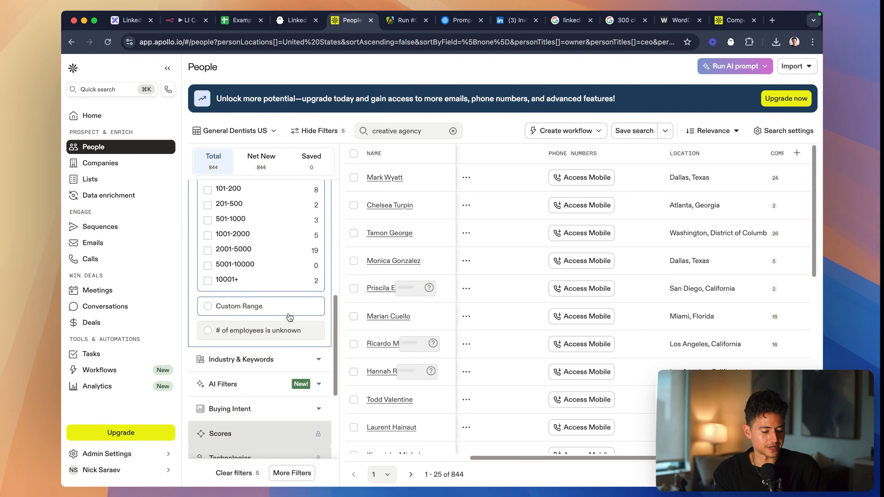
{"action": "scroll", "coordinate": [289, 317], "scroll_direction": "up", "scroll_amount": 3}
{"action": "scroll", "coordinate": [250, 332], "scroll_direction": "down", "scroll_amount": 1}
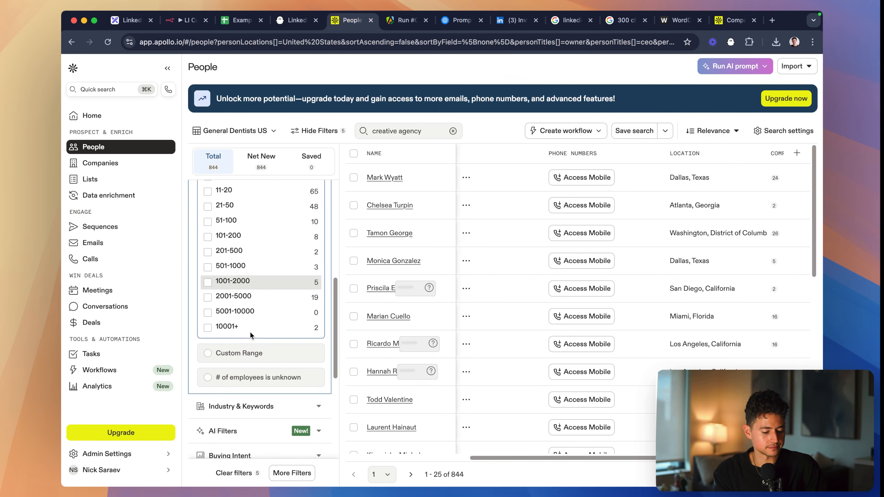
{"action": "left_click", "coordinate": [243, 349]}
{"action": "scroll", "coordinate": [232, 244], "scroll_direction": "up", "scroll_amount": 2}
{"action": "left_click", "coordinate": [232, 230]}
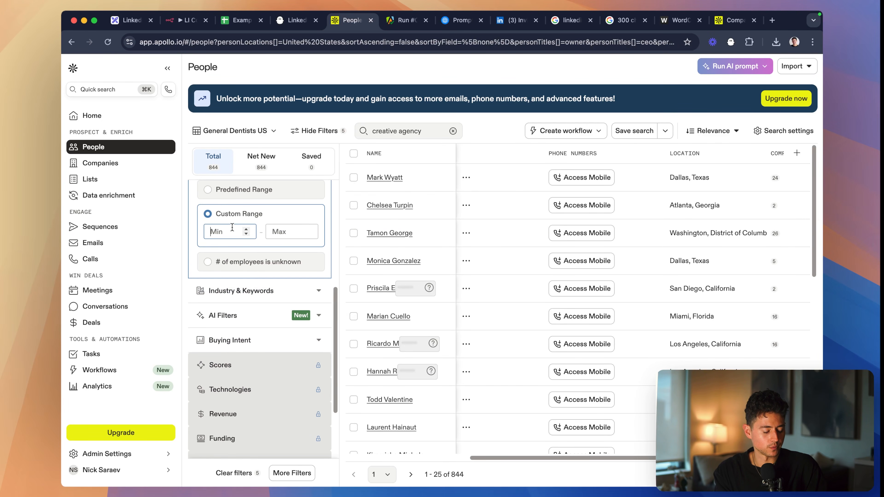
{"action": "type", "text": "1"}
{"action": "key", "text": "Tab"}
{"action": "type", "text": "200"}
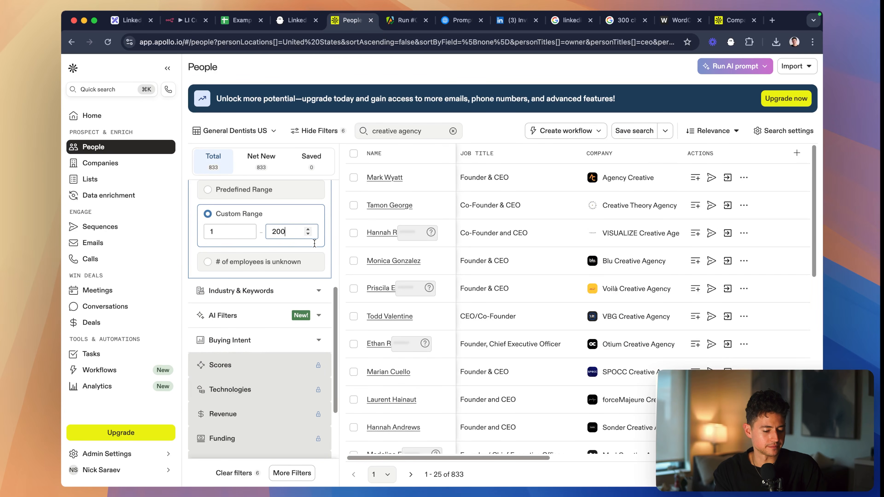
{"action": "scroll", "coordinate": [295, 245], "scroll_direction": "up", "scroll_amount": 7}
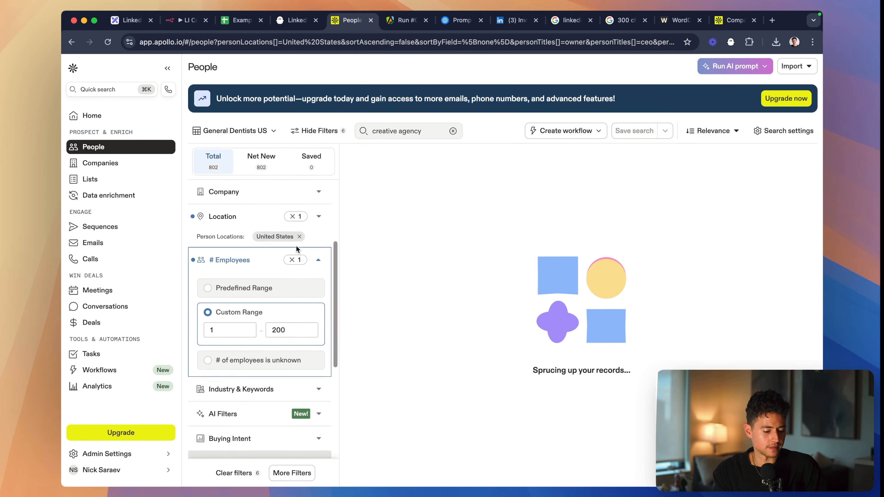
{"action": "left_click", "coordinate": [429, 42]}
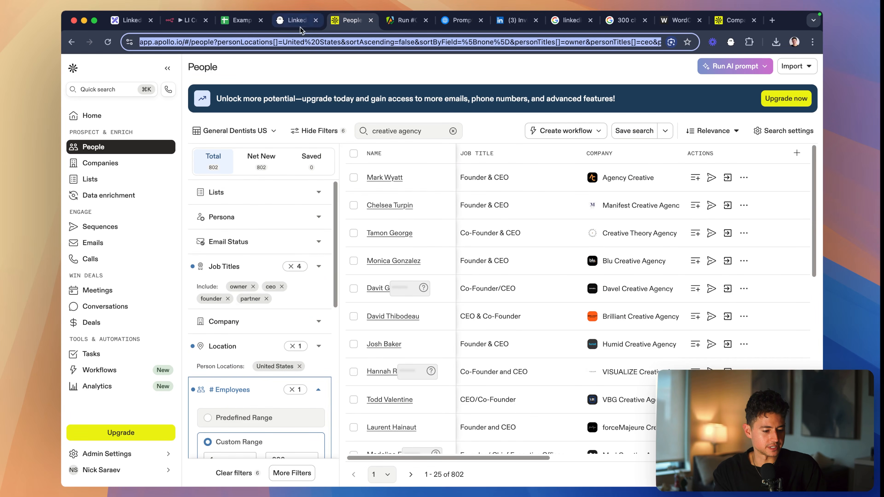
- In the OpenAI node's second message, replace "You can change those fields (and only those fields)." with "These are the fields you can change:"
{"action": "left_click", "coordinate": [193, 21]}
{"action": "scroll", "coordinate": [461, 287], "scroll_direction": "down", "scroll_amount": 3}
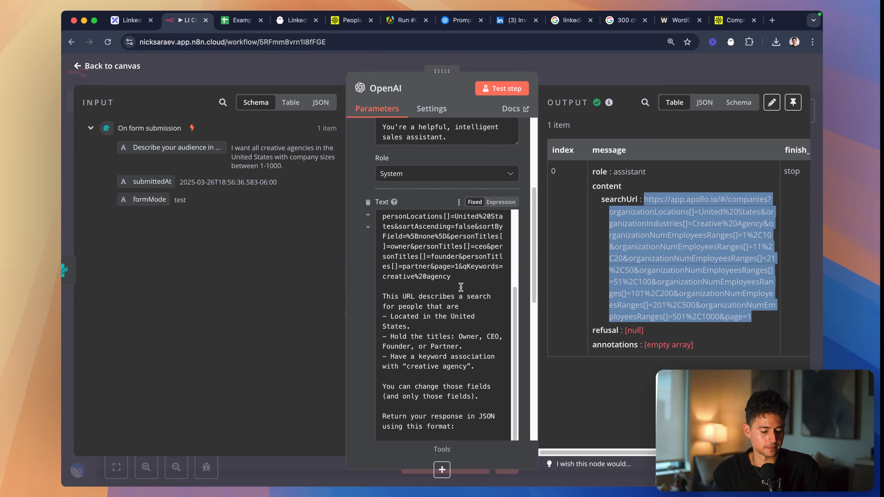
{"action": "left_click", "coordinate": [489, 369]}
{"action": "scroll", "coordinate": [490, 363], "scroll_direction": "down", "scroll_amount": 3}
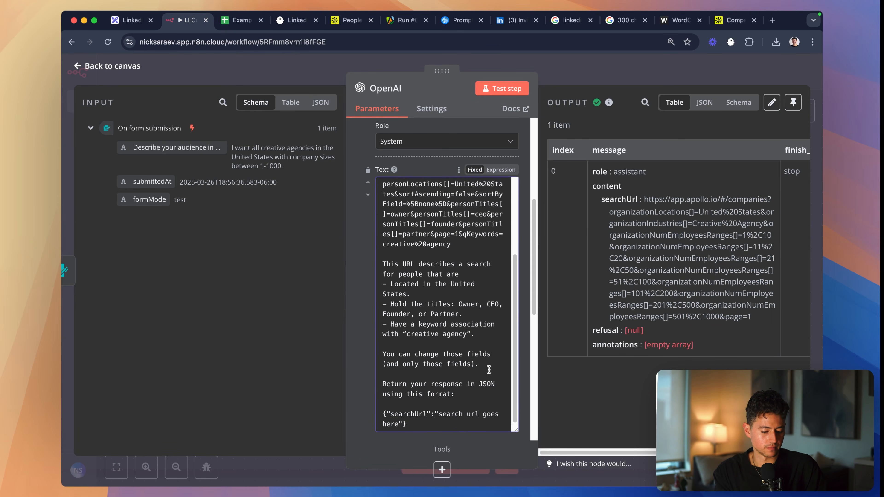
{"action": "left_click_drag", "start_coordinate": [487, 324], "coordinate": [401, 317]}
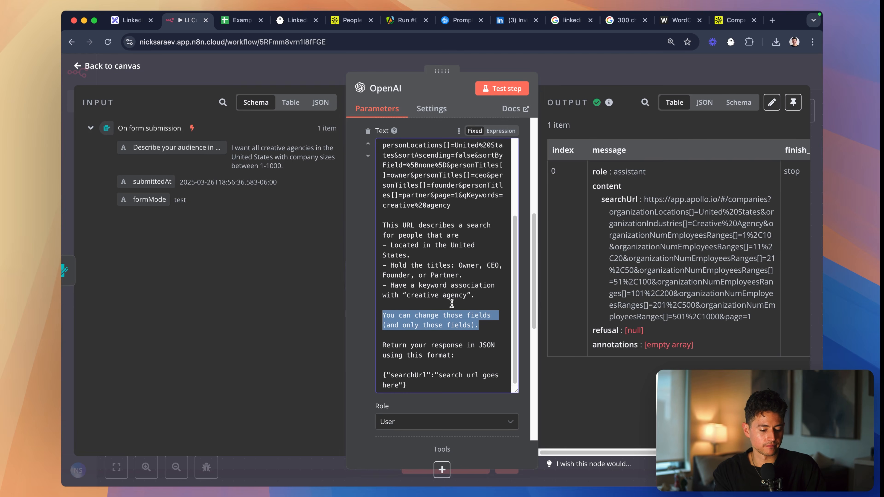
{"action": "type", "text": "These are the fields you ca"}
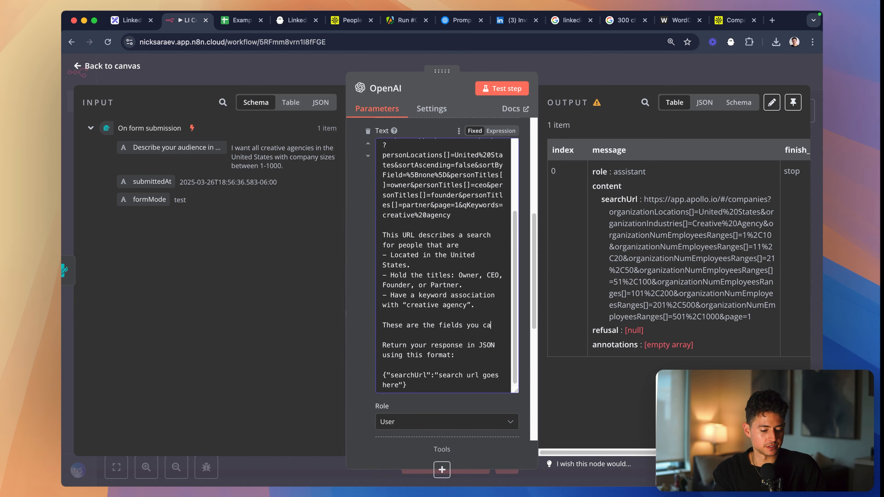
{"action": "type", "text": "n change:"}
{"action": "key", "text": "Return"}
{"action": "key", "text": "Return"}
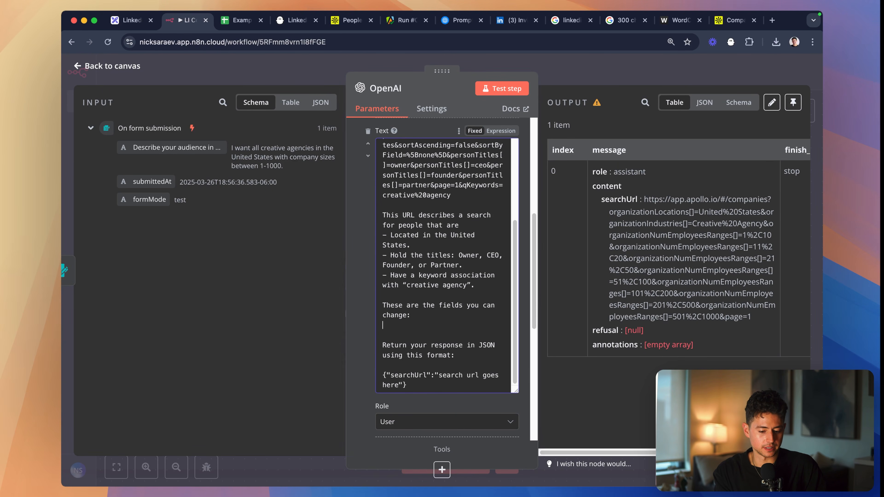
- List "organizationLocations[], Keywords, and personTitles[]" as the changeable fields in the prompt
{"action": "type", "text": "organizationLocations[],"}
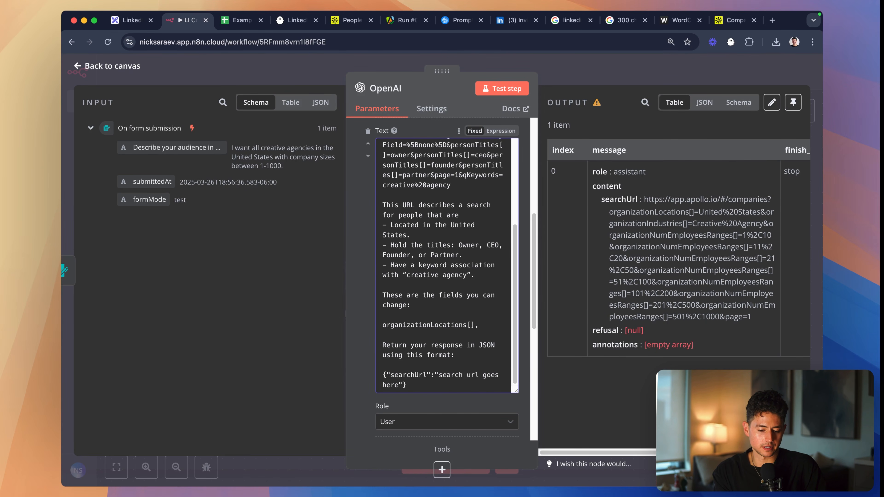
{"action": "scroll", "coordinate": [401, 264], "scroll_direction": "up", "scroll_amount": 3}
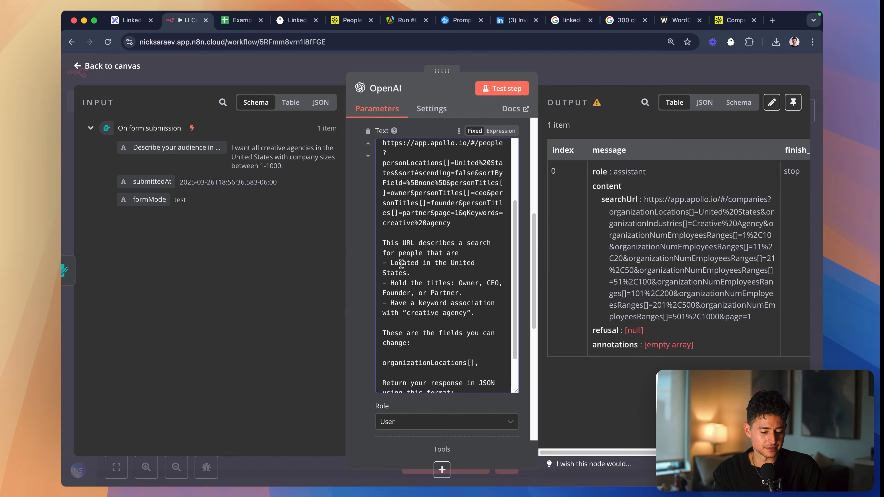
{"action": "type", "text": "eywords, and person"}
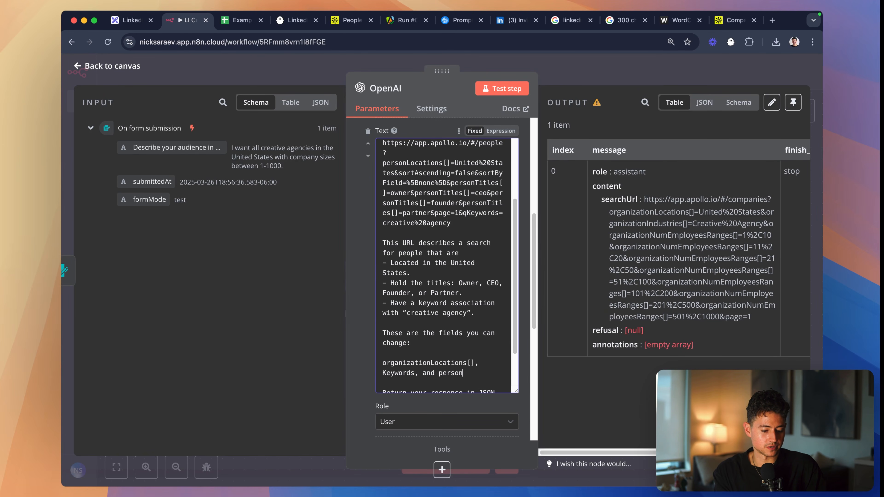
{"action": "type", "text": "Titles"}
{"action": "scroll", "coordinate": [429, 273], "scroll_direction": "down", "scroll_amount": 3}
{"action": "type", "text": "[]"}
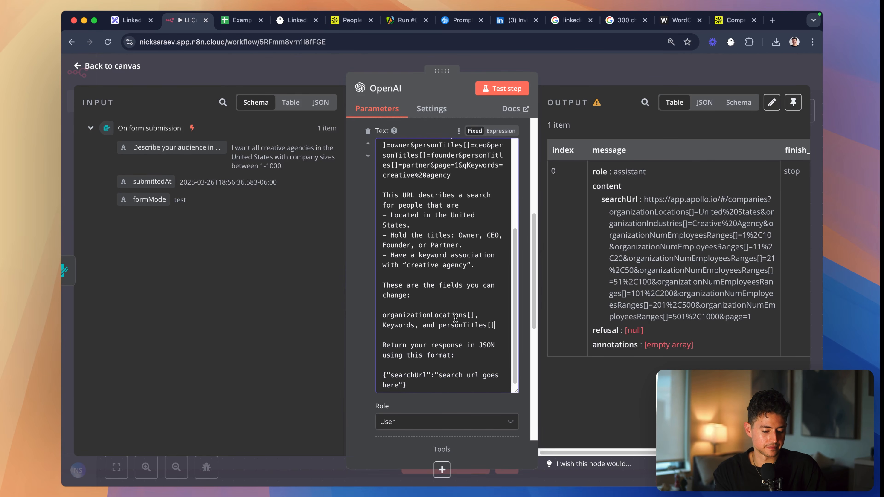
- Add "Do not add or change any other fields." to the prompt, between the changeable field list and the JSON format instruction
{"action": "scroll", "coordinate": [455, 319], "scroll_direction": "down", "scroll_amount": 1}
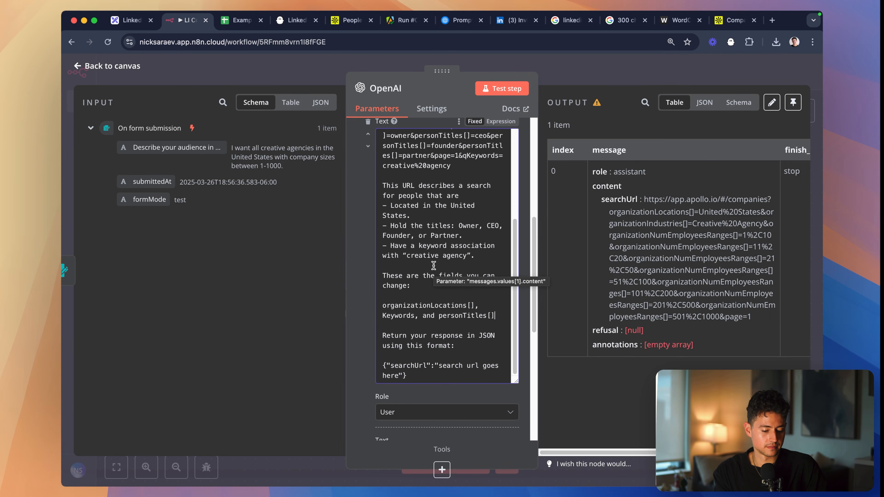
{"action": "left_click", "coordinate": [426, 215]}
{"action": "scroll", "coordinate": [444, 269], "scroll_direction": "down", "scroll_amount": 2}
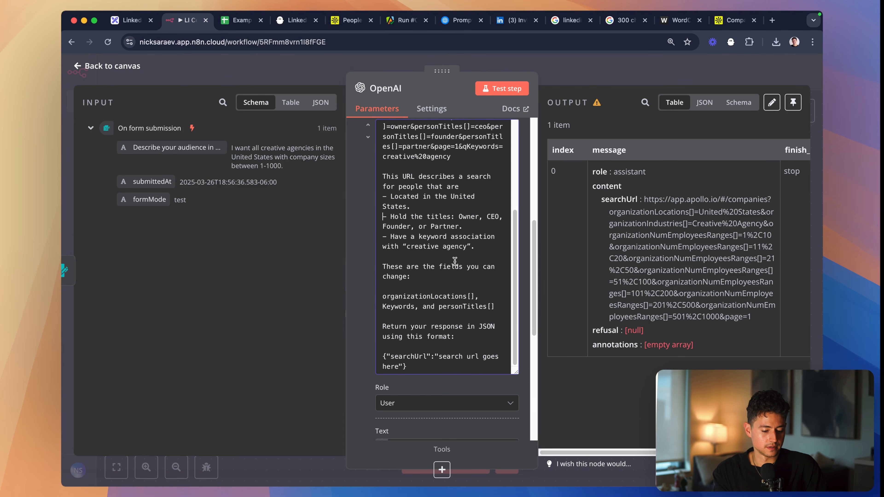
{"action": "left_click", "coordinate": [457, 254]}
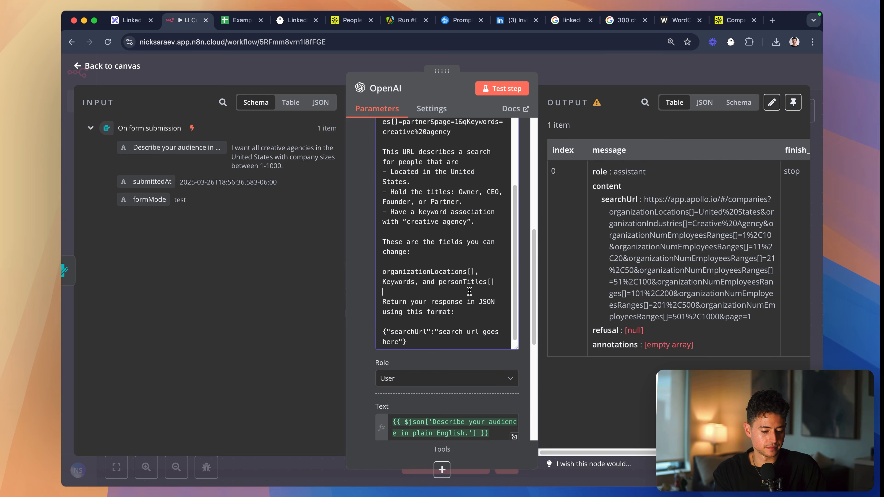
{"action": "key", "text": "Return"}
{"action": "type", "text": "Do not add or change any o"}
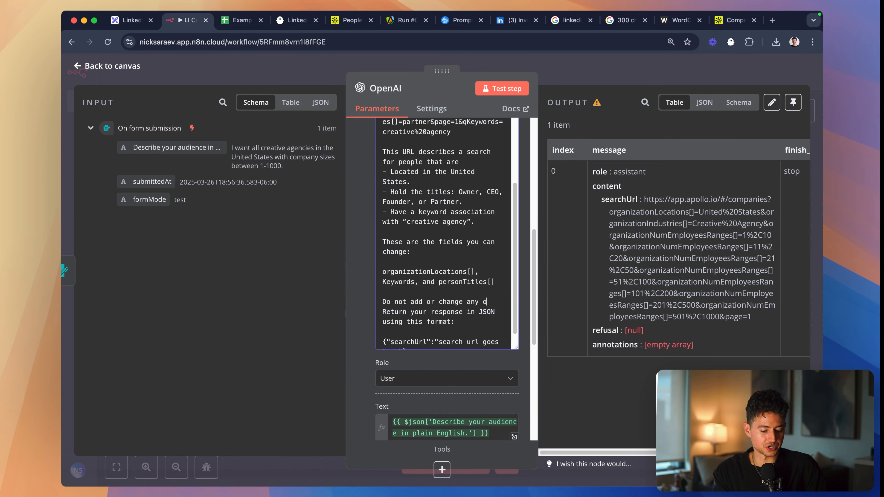
{"action": "type", "text": "ther fields."}
{"action": "key", "text": "Return"}
{"action": "scroll", "coordinate": [445, 243], "scroll_direction": "down", "scroll_amount": 2}
- Test the OpenAI step and extend the field restriction in the prompt with "Use the above template"
{"action": "left_click", "coordinate": [508, 89]}
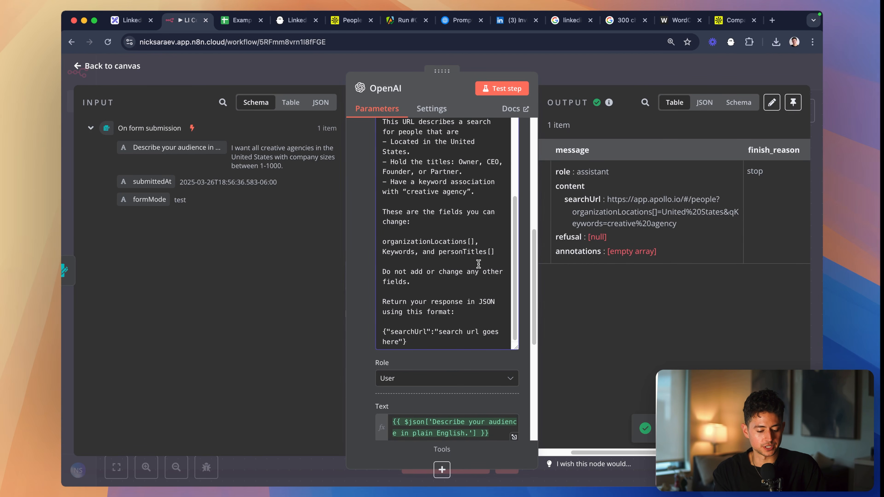
{"action": "type", "text": "Use the above template"}
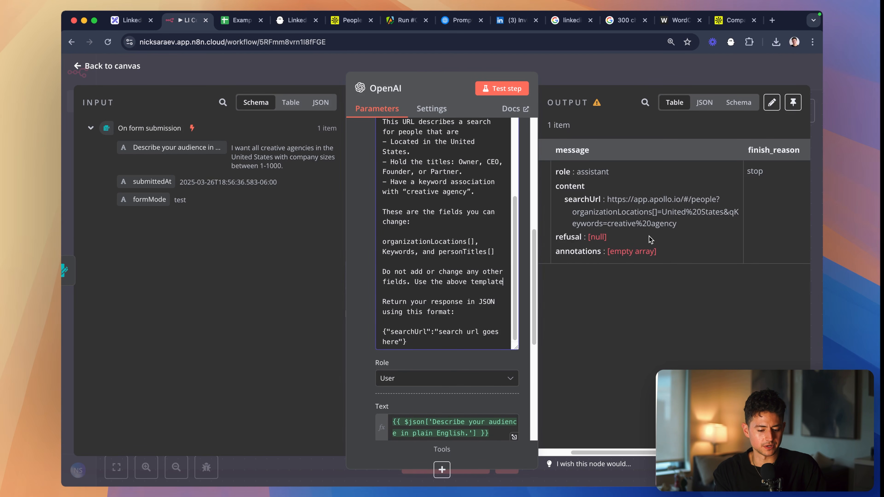
- Open the generated searchUrl from the output in a new browser tab and inspect its Location and # Employees filters
{"action": "left_click_drag", "start_coordinate": [684, 224], "coordinate": [609, 200]}
{"action": "key", "text": "super+c"}
{"action": "key", "text": "super+t"}
{"action": "key", "text": "super+v"}
{"action": "key", "text": "Return"}
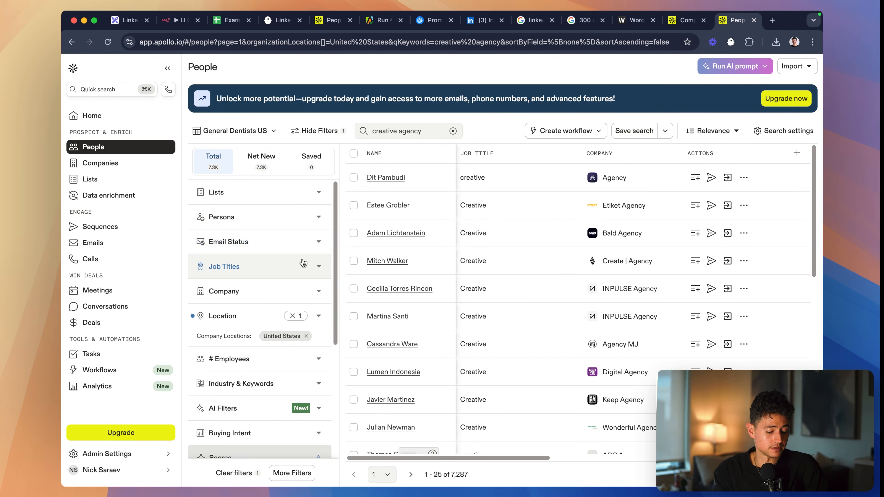
{"action": "scroll", "coordinate": [303, 261], "scroll_direction": "down", "scroll_amount": 3}
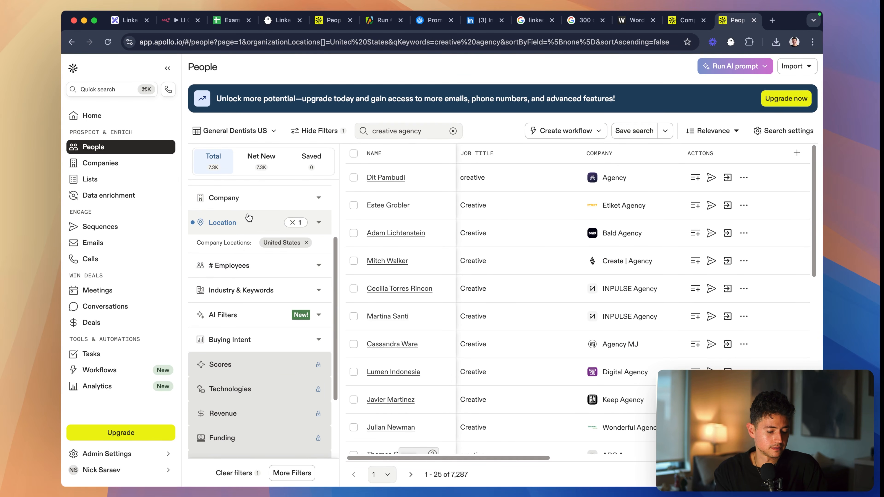
{"action": "scroll", "coordinate": [275, 264], "scroll_direction": "up", "scroll_amount": 2}
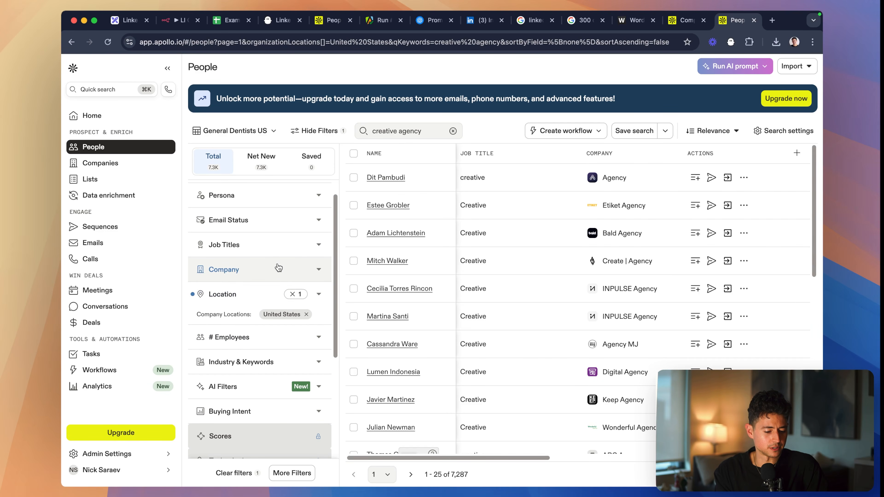
{"action": "left_click", "coordinate": [299, 336]}
{"action": "scroll", "coordinate": [294, 324], "scroll_direction": "down", "scroll_amount": 2}
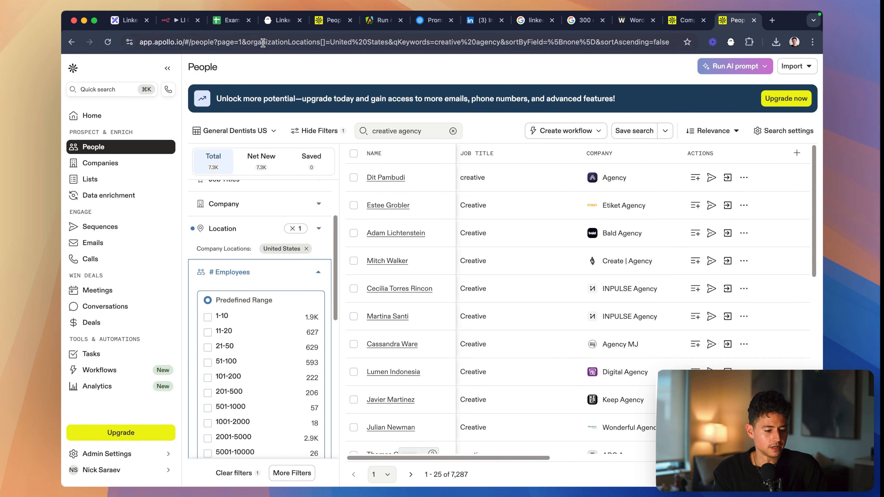
- Extend the prompt's field list with a comma and copy the parameter name organizationNumEmployeesRanges from the original Apollo People search URL
{"action": "left_click", "coordinate": [187, 21]}
{"action": "left_click", "coordinate": [498, 252]}
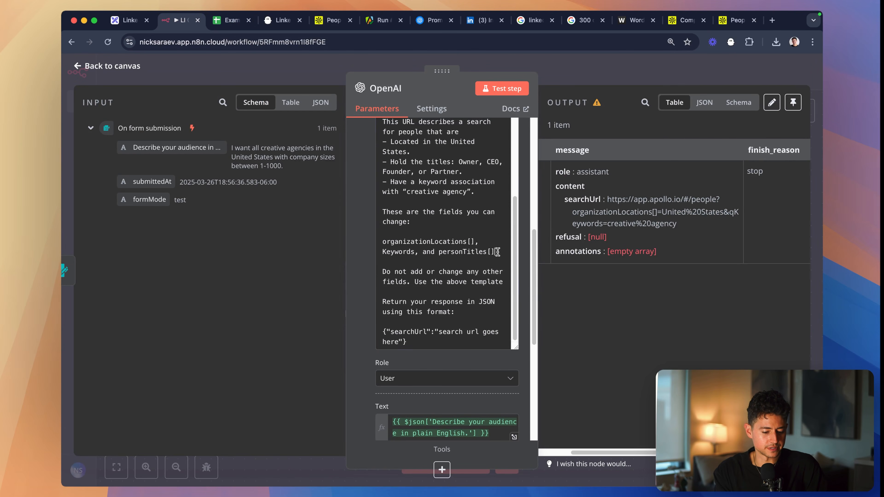
{"action": "scroll", "coordinate": [460, 237], "scroll_direction": "up", "scroll_amount": 5}
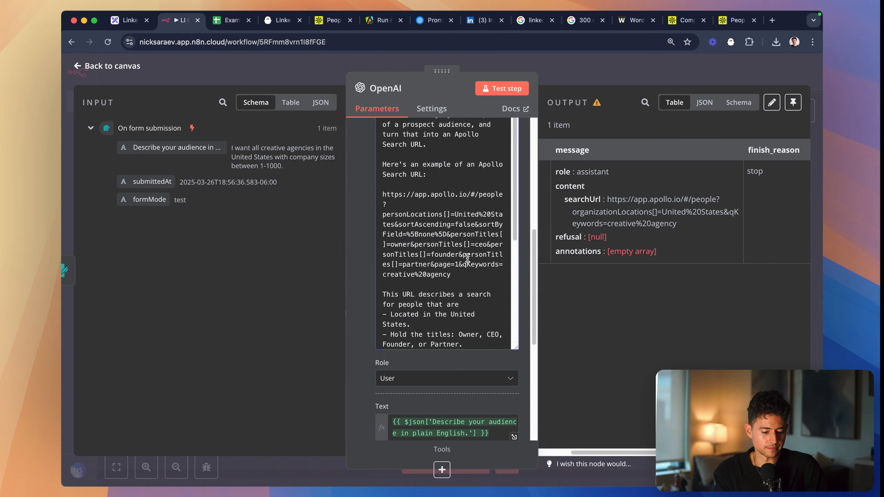
{"action": "left_click", "coordinate": [331, 20]}
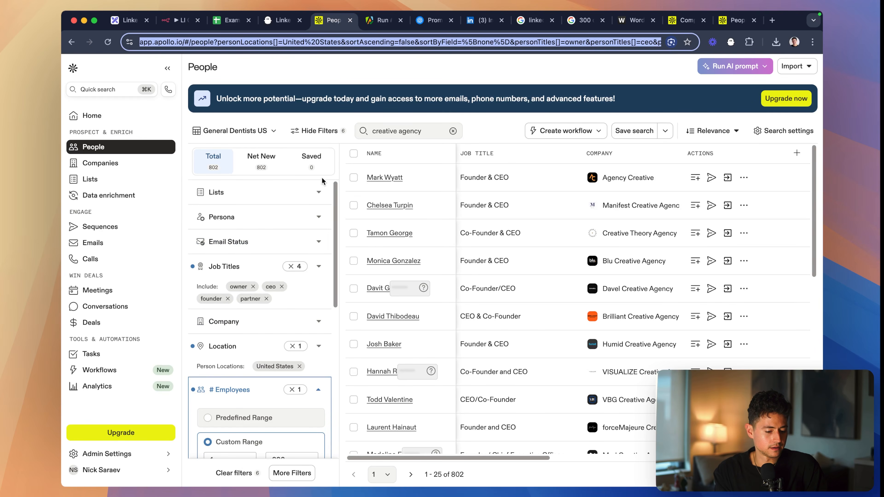
{"action": "left_click", "coordinate": [484, 41]}
{"action": "key", "text": "alt+Right"}
{"action": "key", "text": "alt+Right"}
{"action": "key", "text": "alt+Right"}
{"action": "key", "text": "alt+Right"}
{"action": "key", "text": "alt+Right"}
{"action": "key", "text": "alt+Right"}
{"action": "key", "text": "alt+Right"}
{"action": "key", "text": "alt+Right"}
{"action": "key", "text": "alt+Right"}
{"action": "key", "text": "alt+Right"}
{"action": "key", "text": "alt+Right"}
{"action": "key", "text": "alt+Right"}
{"action": "key", "text": "alt+Right"}
{"action": "key", "text": "alt+Right"}
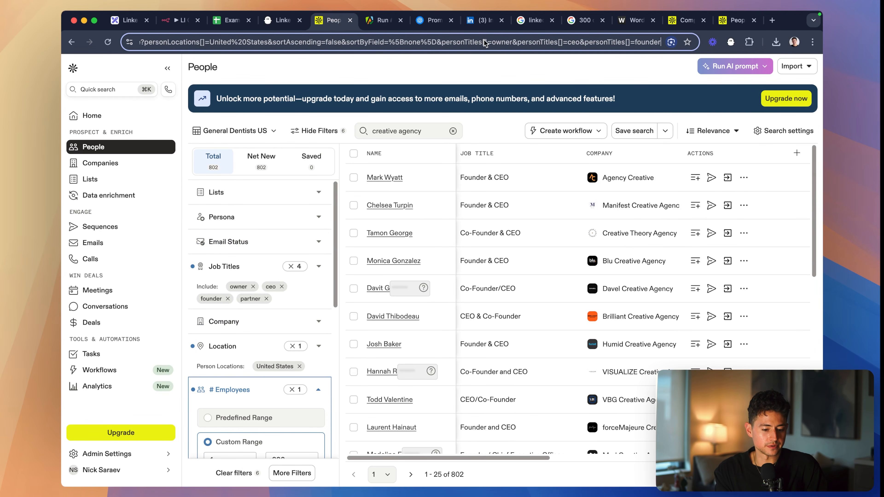
{"action": "double_click", "coordinate": [536, 43]}
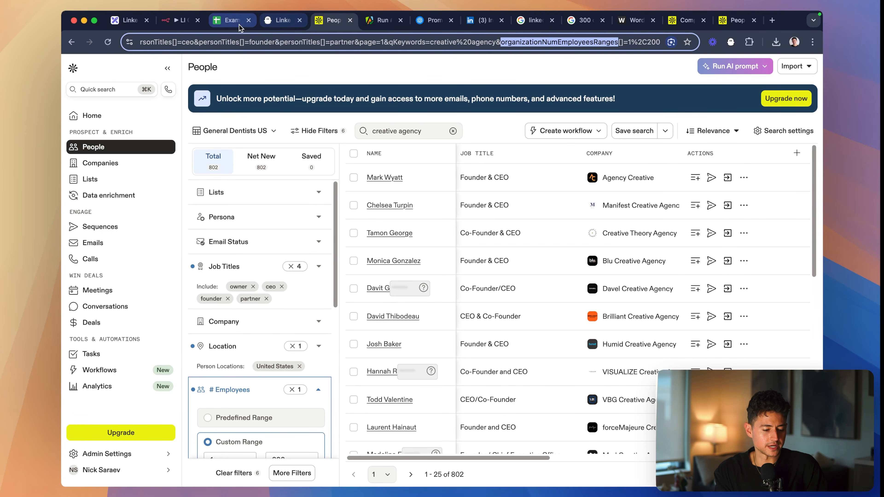
- In n8n, complete the prompt's changeable fields as "organizationLocations[], Keywords, personTitles[], and organizationNumEmployeesRanges[]"
{"action": "left_click", "coordinate": [178, 27]}
{"action": "scroll", "coordinate": [480, 257], "scroll_direction": "down", "scroll_amount": 10}
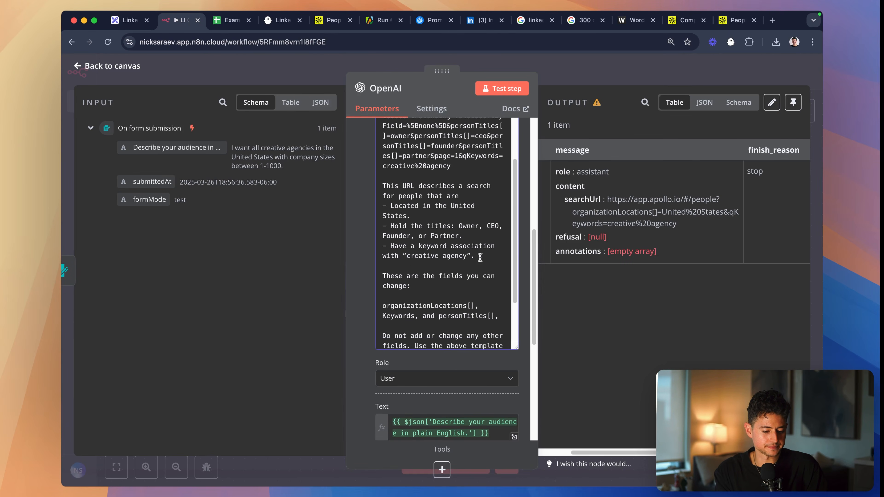
{"action": "left_click", "coordinate": [499, 288]}
{"action": "type", "text": ","}
{"action": "key", "text": "super+v"}
{"action": "double_click", "coordinate": [428, 289]}
{"action": "key", "text": "BackSpace"}
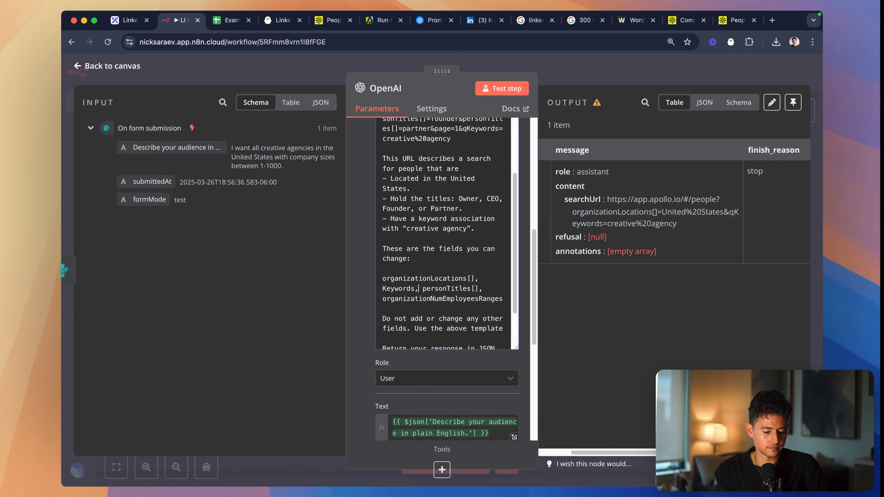
{"action": "left_click", "coordinate": [487, 288]}
{"action": "type", "text": "and"}
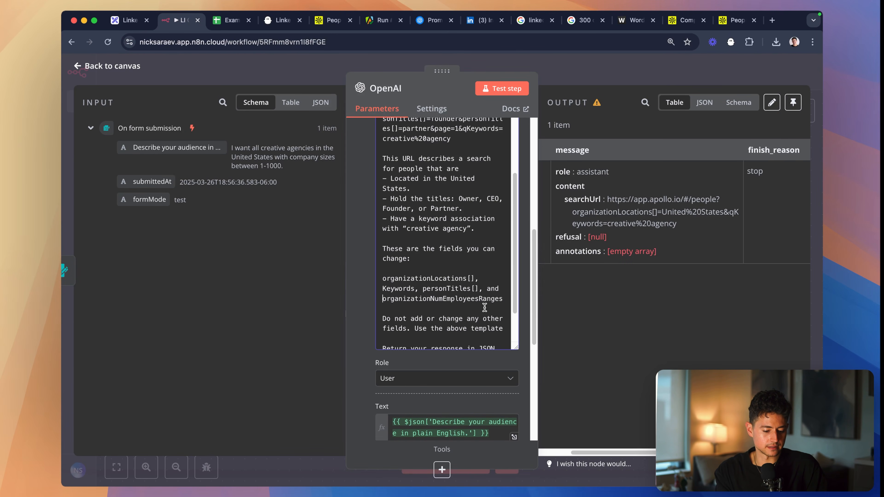
{"action": "left_click", "coordinate": [502, 298]}
{"action": "type", "text": "[]"}
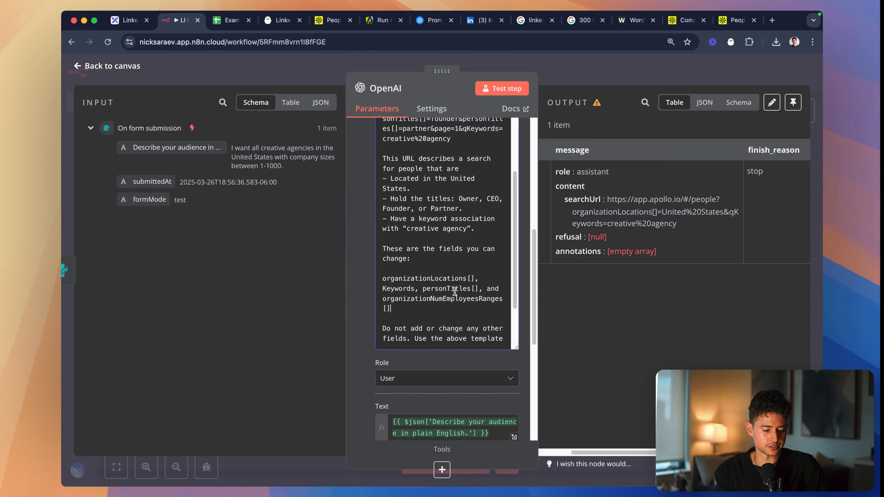
- Append "&organizationNumEmployeesRanges[]=1%2C200" from the Apollo URL to the prompt's example URL and test the OpenAI step
{"action": "scroll", "coordinate": [454, 291], "scroll_direction": "up", "scroll_amount": 3}
{"action": "left_click", "coordinate": [330, 21]}
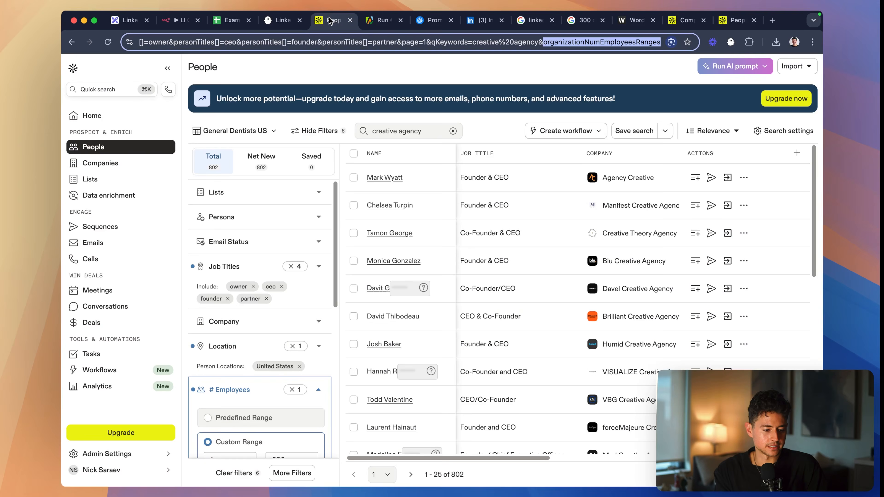
{"action": "left_click", "coordinate": [447, 44]}
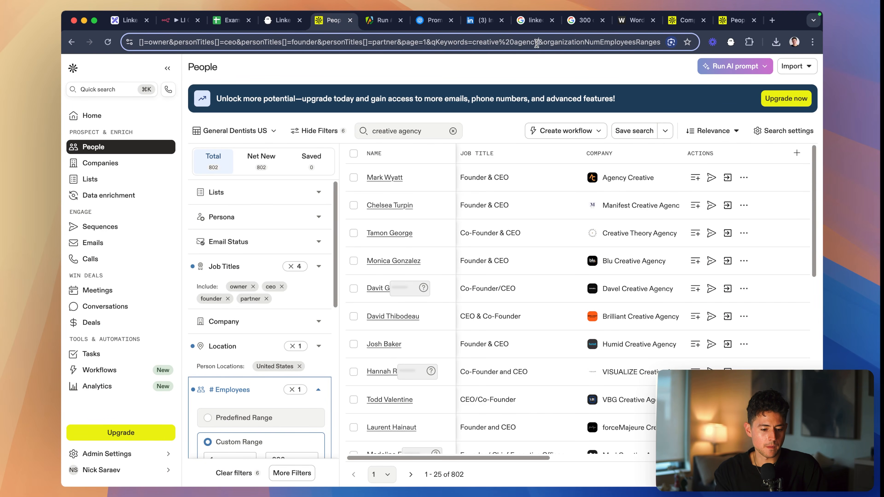
{"action": "left_click_drag", "start_coordinate": [537, 43], "coordinate": [693, 42]}
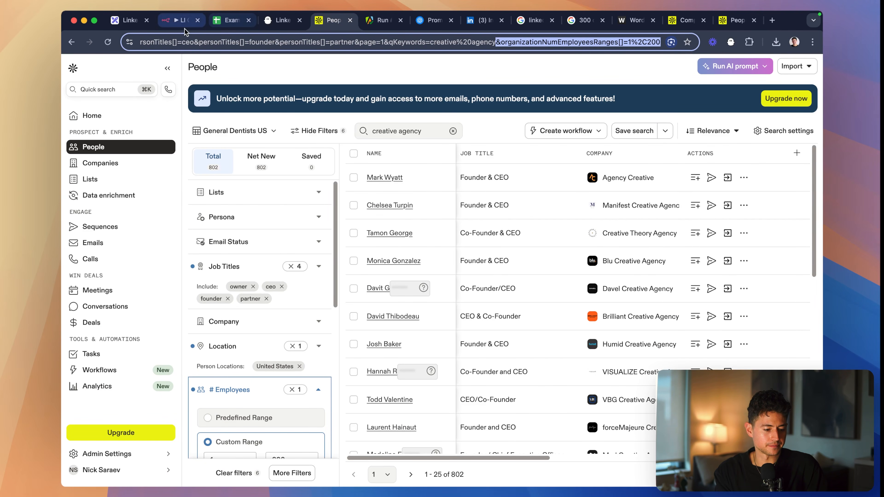
{"action": "left_click", "coordinate": [179, 20]}
{"action": "key", "text": "super+v"}
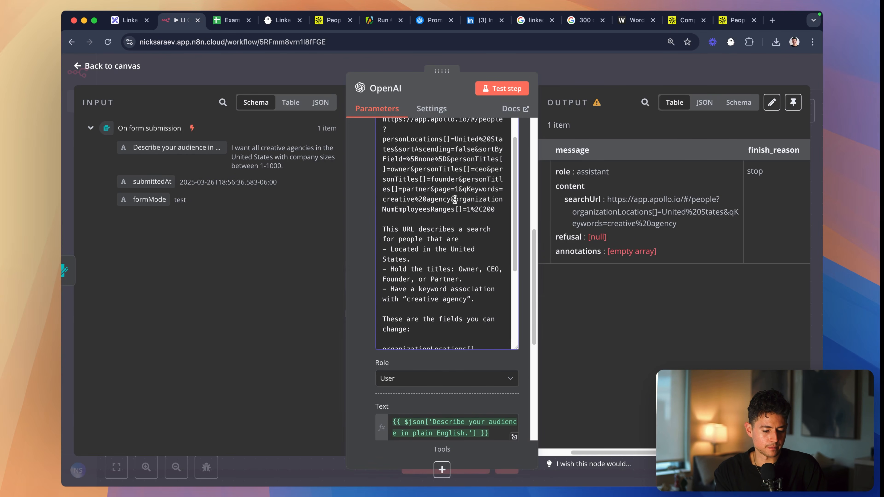
{"action": "left_click", "coordinate": [503, 92]}
{"action": "scroll", "coordinate": [473, 250], "scroll_direction": "down", "scroll_amount": 4}
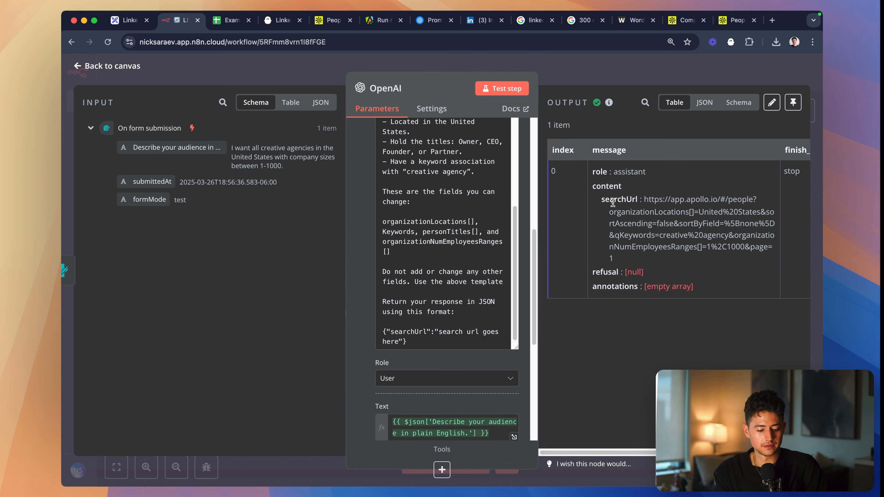
- Open the newly generated searchUrl in another browser tab and review the applied filters and the listed people
{"action": "triple_click", "coordinate": [643, 231]}
{"action": "left_click_drag", "start_coordinate": [643, 258], "coordinate": [641, 201]}
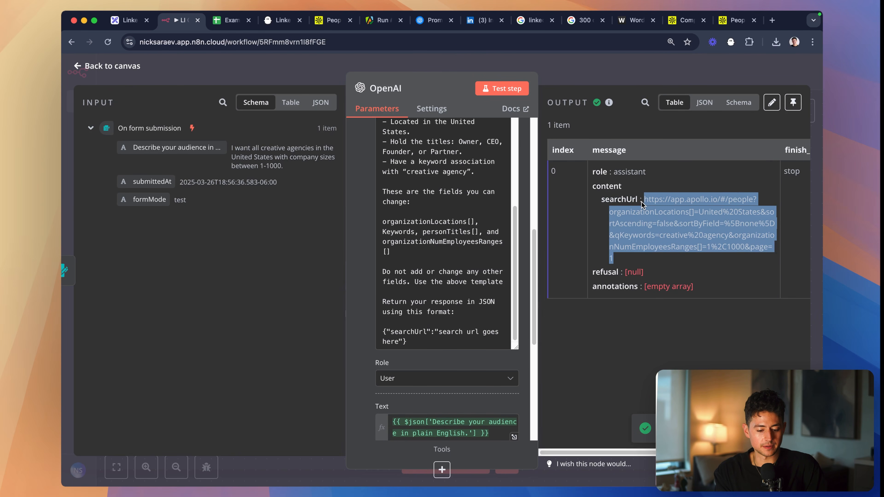
{"action": "key", "text": "super+c"}
{"action": "key", "text": "super+t"}
{"action": "key", "text": "super+v"}
{"action": "key", "text": "Return"}
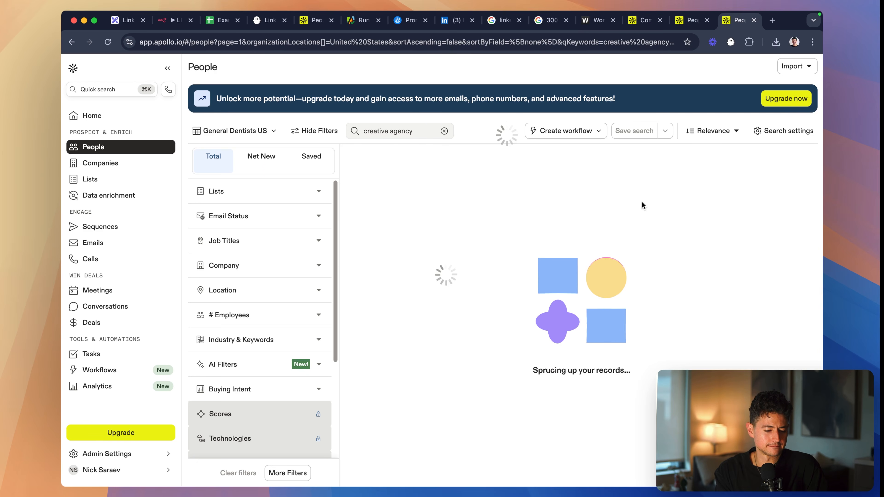
{"action": "scroll", "coordinate": [257, 320], "scroll_direction": "down", "scroll_amount": 3}
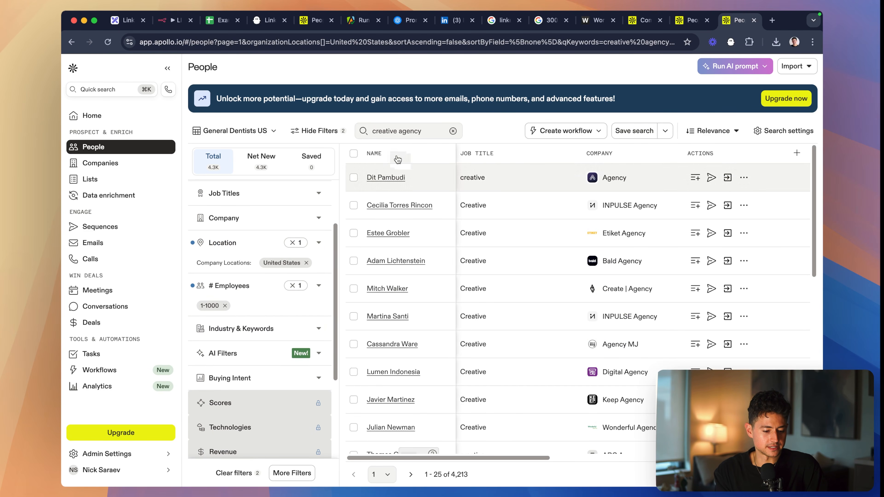
{"action": "scroll", "coordinate": [233, 255], "scroll_direction": "down", "scroll_amount": 1}
{"action": "scroll", "coordinate": [233, 256], "scroll_direction": "down", "scroll_amount": 4}
{"action": "scroll", "coordinate": [617, 240], "scroll_direction": "down", "scroll_amount": 5}
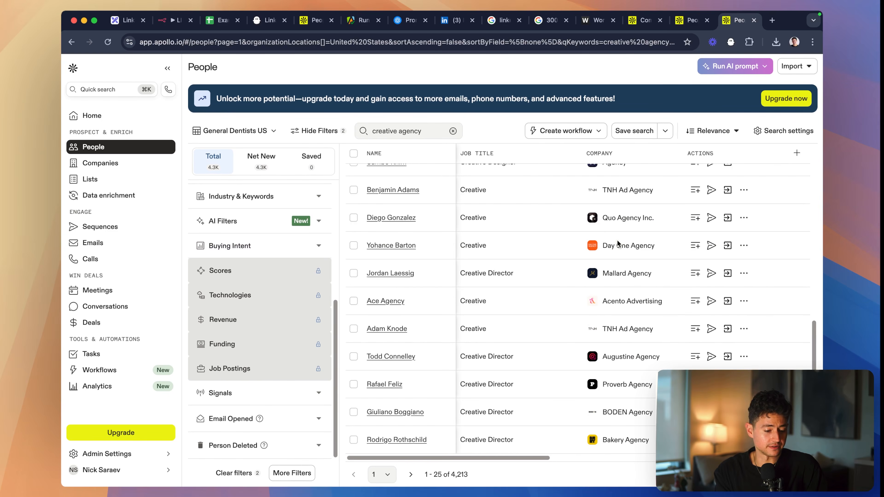
{"action": "scroll", "coordinate": [617, 240], "scroll_direction": "up", "scroll_amount": 5}
- Return to n8n, close the OpenAI node and bring the free canvas area after it into view
{"action": "left_click", "coordinate": [174, 20]}
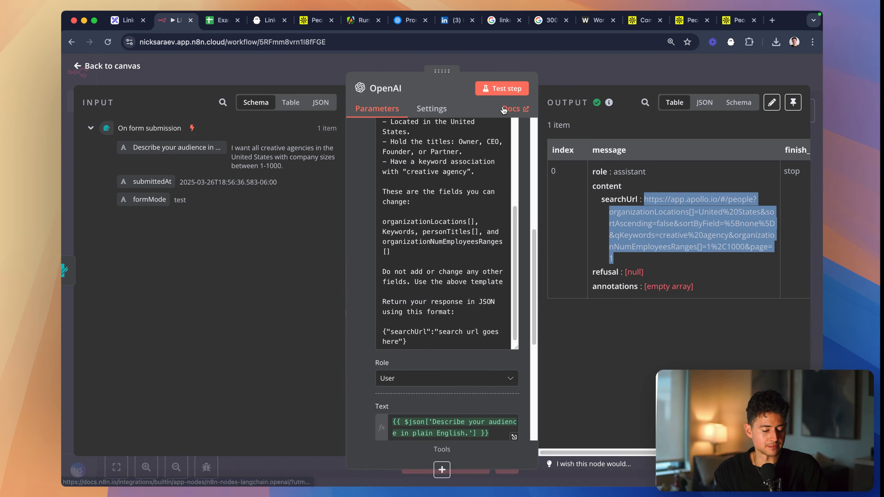
{"action": "key", "text": "Escape"}
{"action": "scroll", "coordinate": [513, 194], "scroll_direction": "down", "scroll_amount": 1}
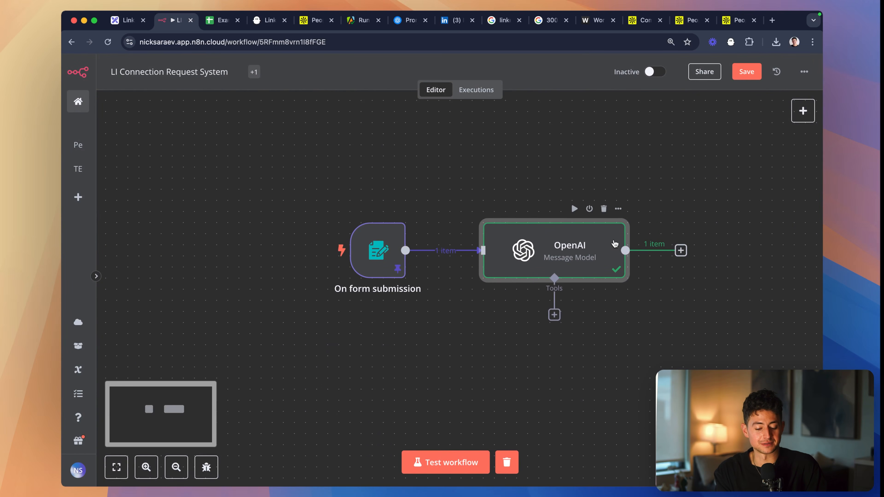
{"action": "scroll", "coordinate": [615, 244], "scroll_direction": "right", "scroll_amount": 3}
{"action": "left_click_drag", "start_coordinate": [482, 253], "coordinate": [471, 250]}
{"action": "scroll", "coordinate": [472, 254], "scroll_direction": "right", "scroll_amount": 3}
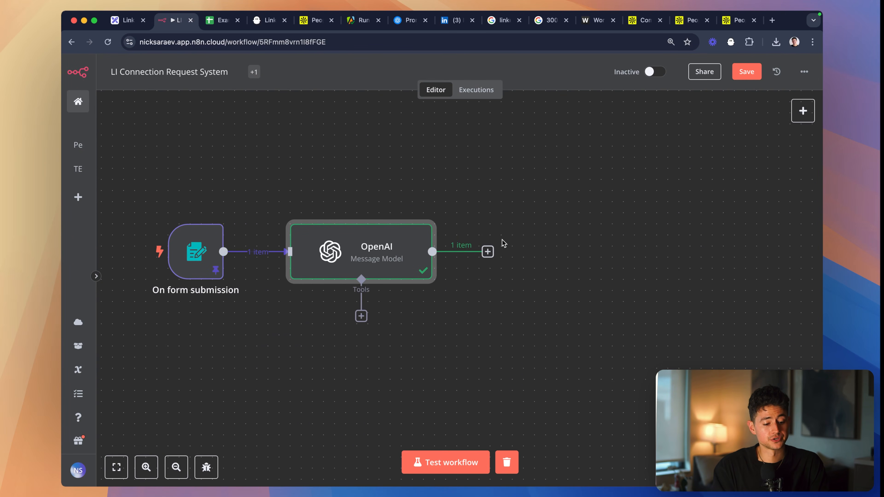
- Check the outreach roadmap, and switch to the Apify Apollo Scraper run, moving its browser tab forward and closing the Export dataset dialog
{"action": "left_click", "coordinate": [127, 20]}
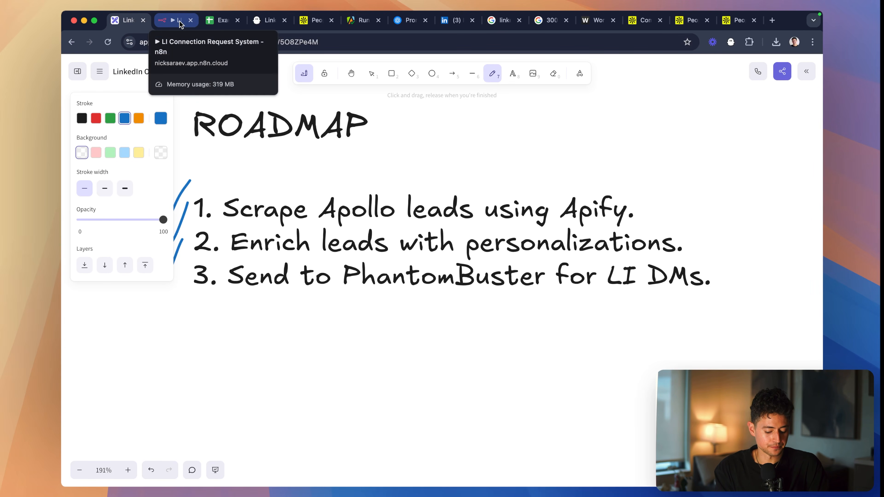
{"action": "left_click", "coordinate": [179, 22]}
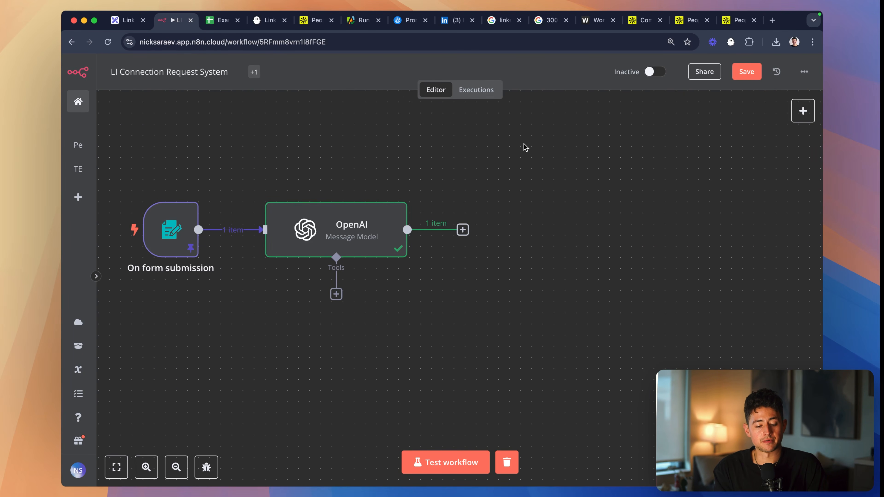
{"action": "left_click_drag", "start_coordinate": [368, 22], "coordinate": [283, 22]}
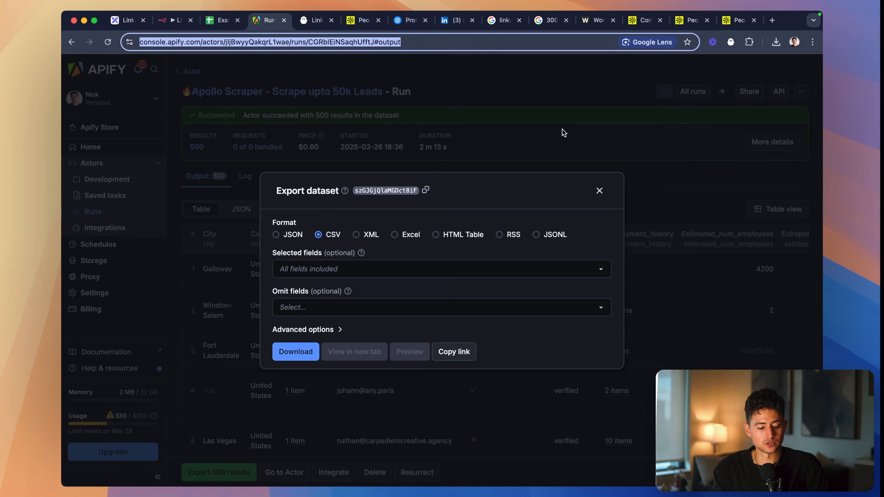
{"action": "left_click", "coordinate": [594, 190]}
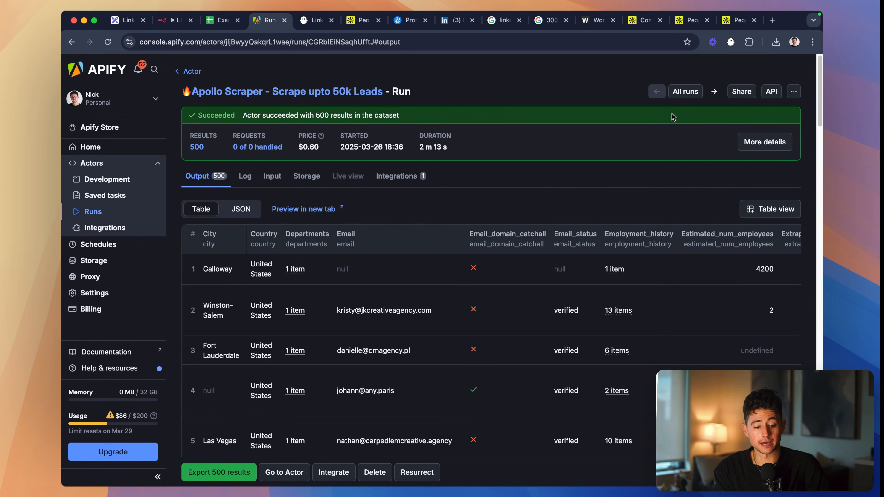
- Open the API endpoints of the Apollo Scraper run, look through them and open an endpoint's API reference in its own tab
{"action": "left_click", "coordinate": [770, 91]}
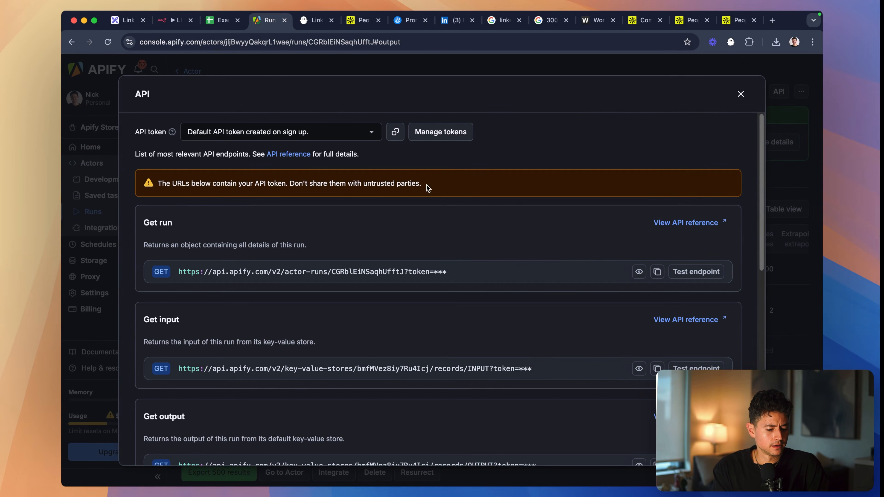
{"action": "scroll", "coordinate": [379, 227], "scroll_direction": "down", "scroll_amount": 12}
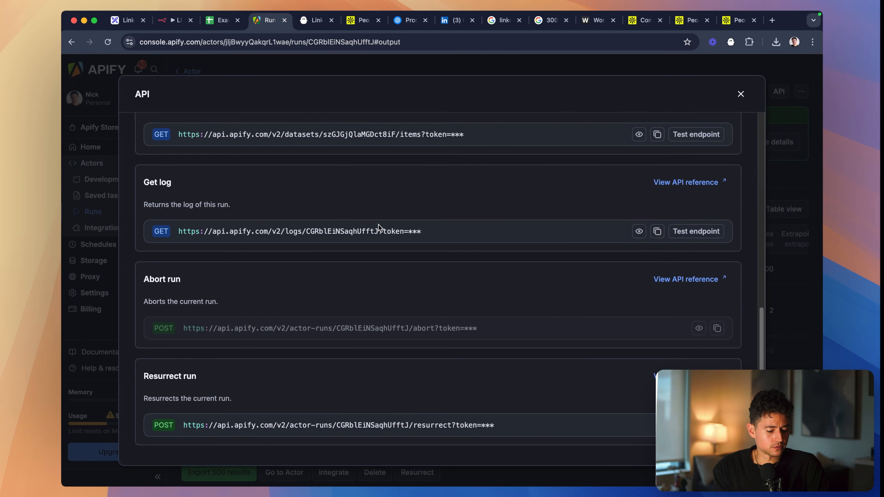
{"action": "scroll", "coordinate": [379, 227], "scroll_direction": "up", "scroll_amount": 12}
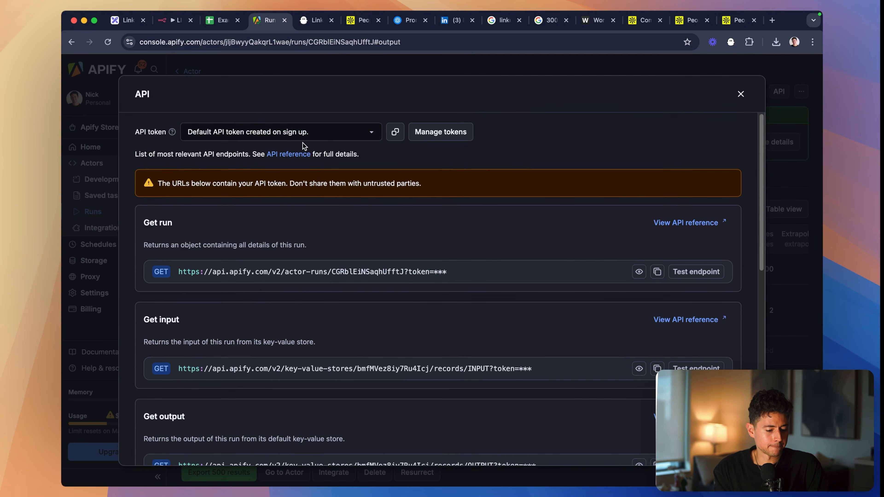
{"action": "scroll", "coordinate": [435, 169], "scroll_direction": "down", "scroll_amount": 4}
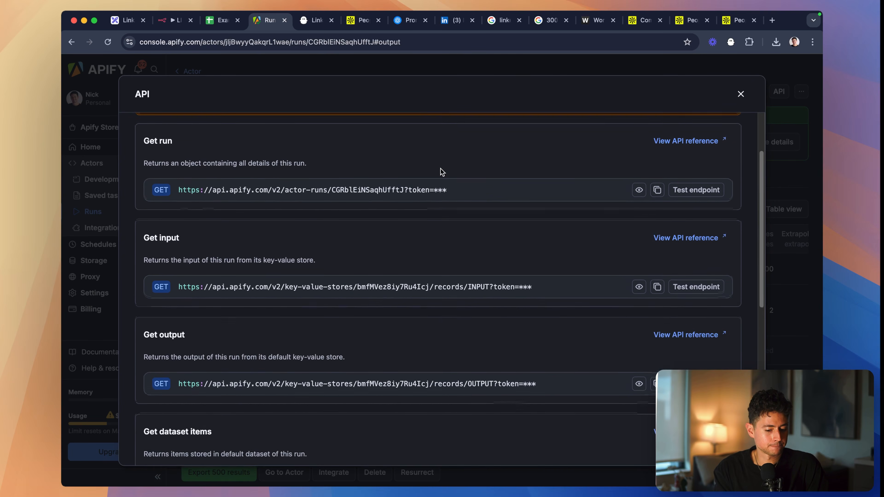
{"action": "scroll", "coordinate": [587, 206], "scroll_direction": "down", "scroll_amount": 1}
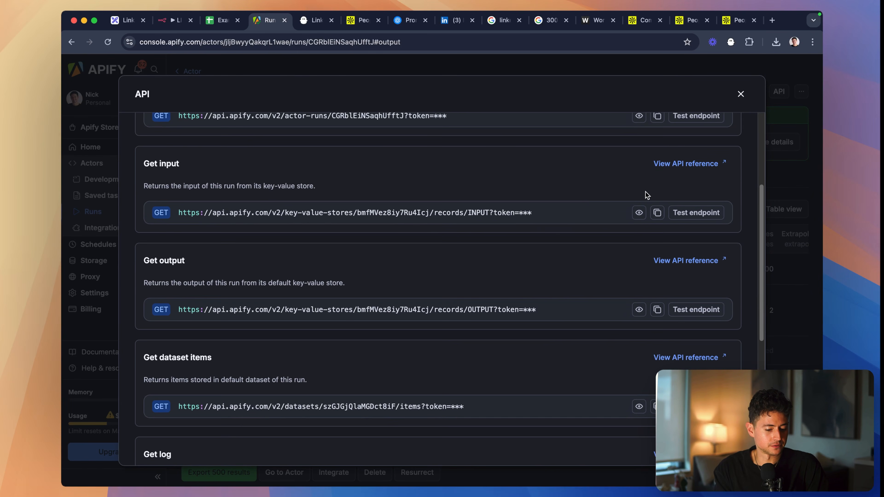
{"action": "scroll", "coordinate": [645, 195], "scroll_direction": "up", "scroll_amount": 1}
{"action": "left_click", "coordinate": [691, 194]}
{"action": "left_click", "coordinate": [292, 21]}
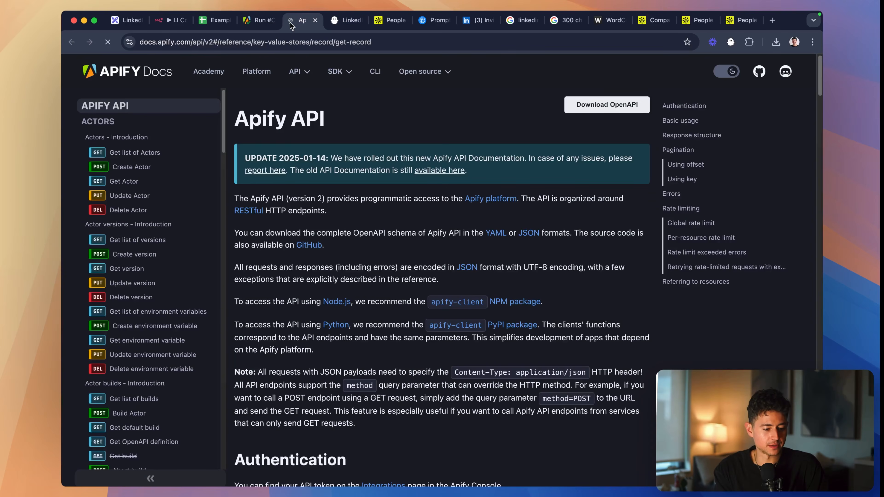
- Open the "Run Actor synchronously with input and return output" page under Actor runs in the API reference
{"action": "scroll", "coordinate": [146, 212], "scroll_direction": "down", "scroll_amount": 5}
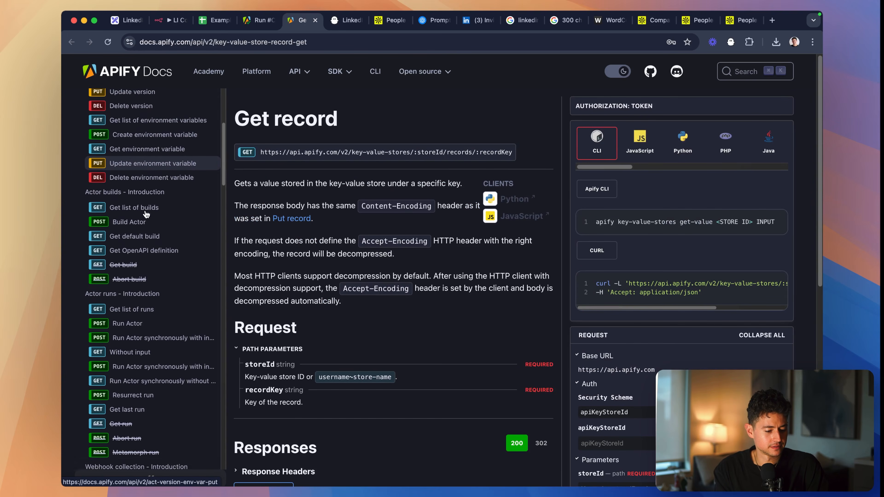
{"action": "scroll", "coordinate": [146, 213], "scroll_direction": "down", "scroll_amount": 4}
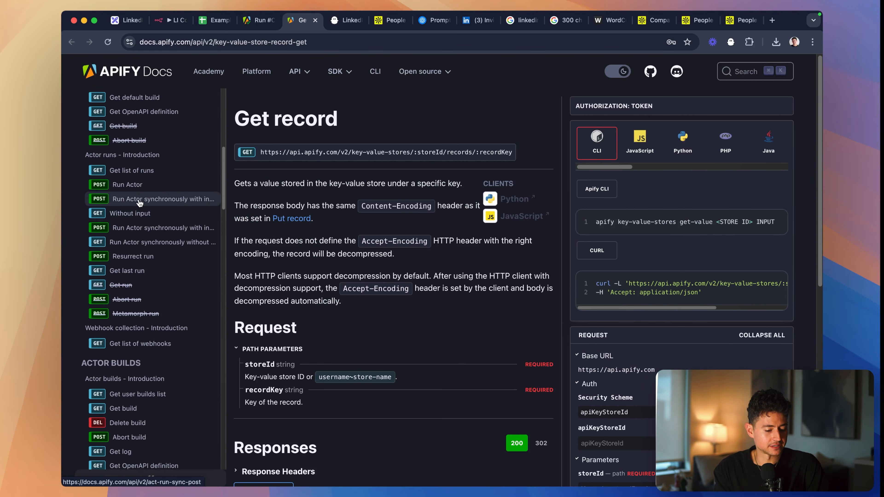
{"action": "left_click", "coordinate": [136, 200]}
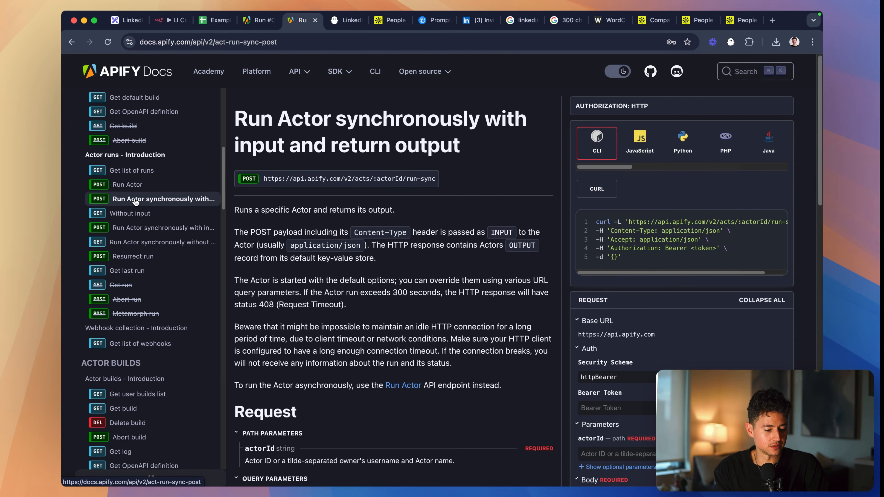
- Examine the cURL example for the run-sync endpoint, including its full URL, headers and JSON body
{"action": "scroll", "coordinate": [452, 153], "scroll_direction": "down", "scroll_amount": 1}
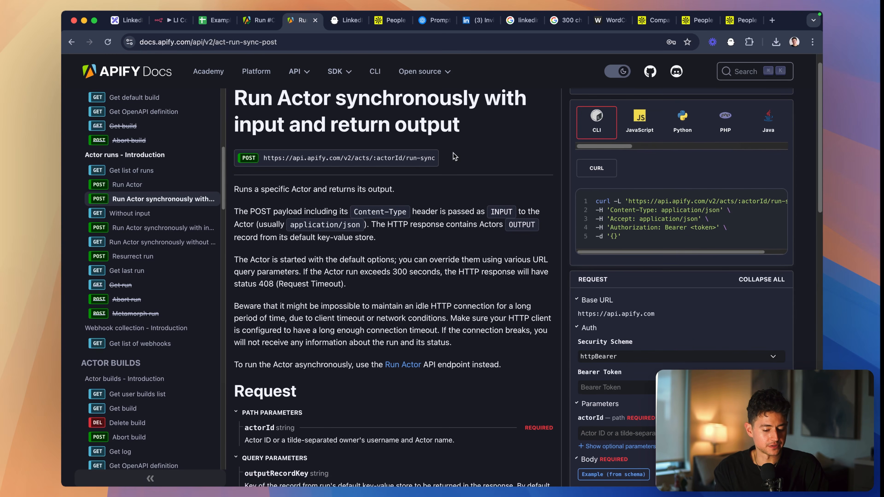
{"action": "scroll", "coordinate": [751, 214], "scroll_direction": "right", "scroll_amount": 2}
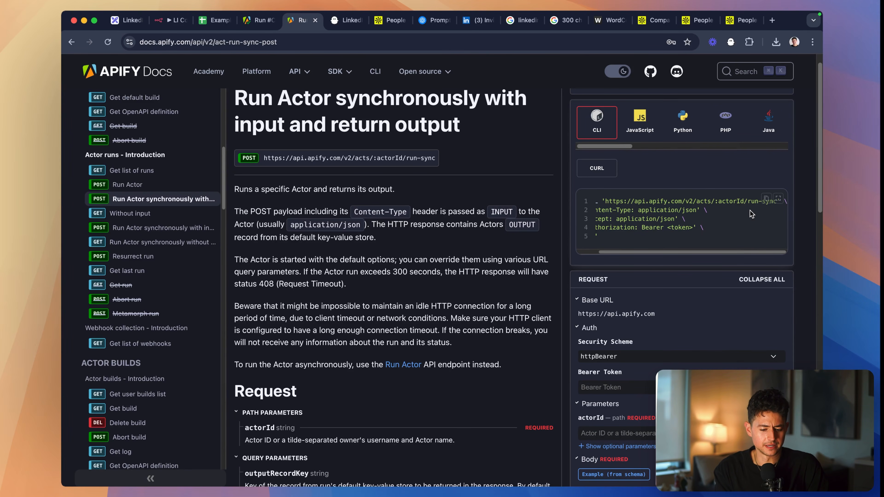
{"action": "scroll", "coordinate": [750, 214], "scroll_direction": "left", "scroll_amount": 2}
{"action": "scroll", "coordinate": [750, 214], "scroll_direction": "right", "scroll_amount": 2}
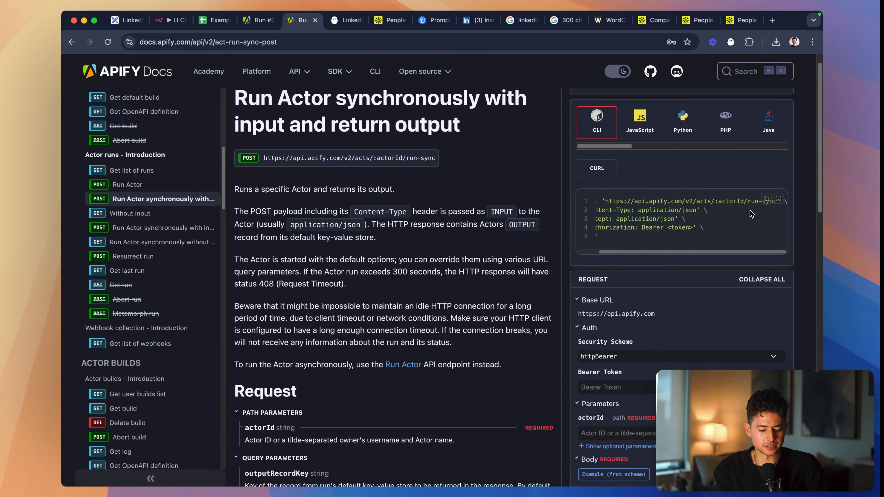
{"action": "scroll", "coordinate": [751, 214], "scroll_direction": "left", "scroll_amount": 2}
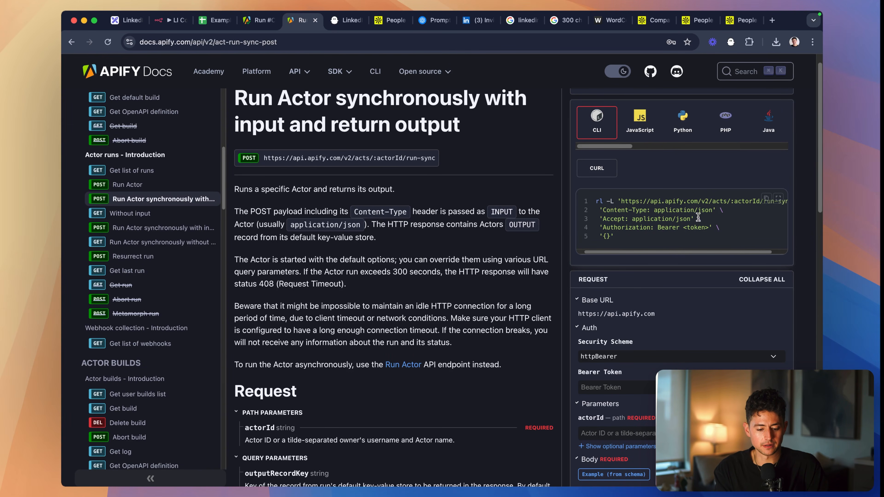
{"action": "scroll", "coordinate": [761, 233], "scroll_direction": "down", "scroll_amount": 2}
{"action": "scroll", "coordinate": [762, 233], "scroll_direction": "down", "scroll_amount": 2}
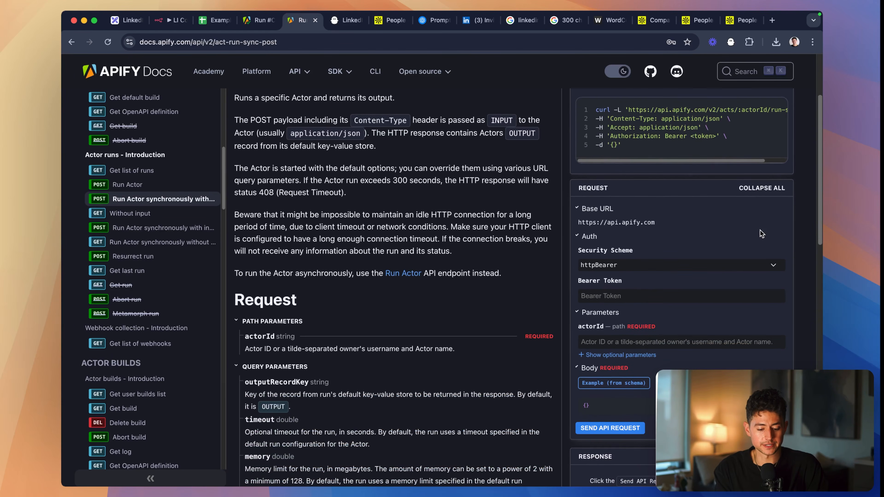
{"action": "scroll", "coordinate": [761, 233], "scroll_direction": "up", "scroll_amount": 2}
{"action": "left_click_drag", "start_coordinate": [731, 196], "coordinate": [585, 171]}
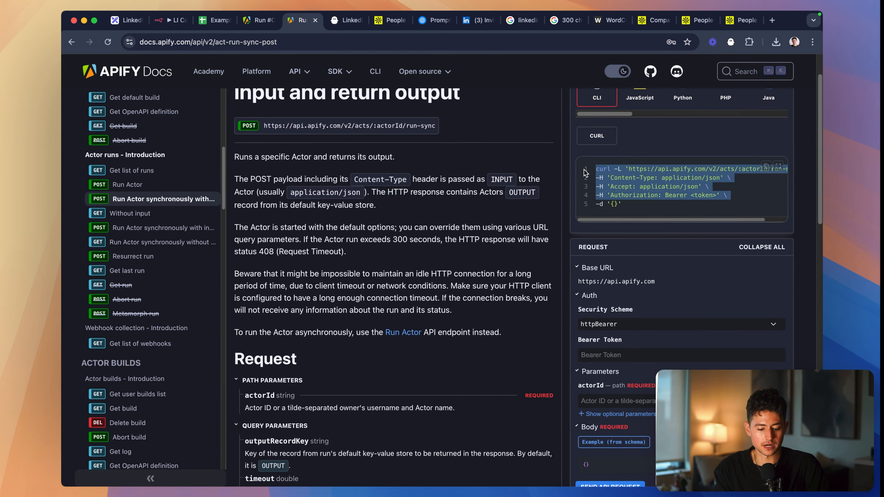
{"action": "left_click", "coordinate": [660, 186]}
- Examine the request form's Bearer Token and actorId fields to see which values the call needs
{"action": "scroll", "coordinate": [698, 249], "scroll_direction": "down", "scroll_amount": 1}
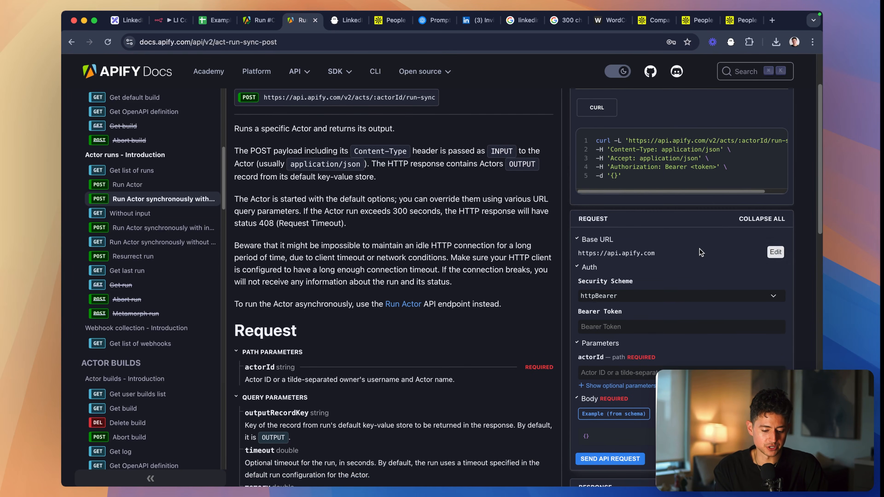
{"action": "scroll", "coordinate": [714, 336], "scroll_direction": "up", "scroll_amount": 5}
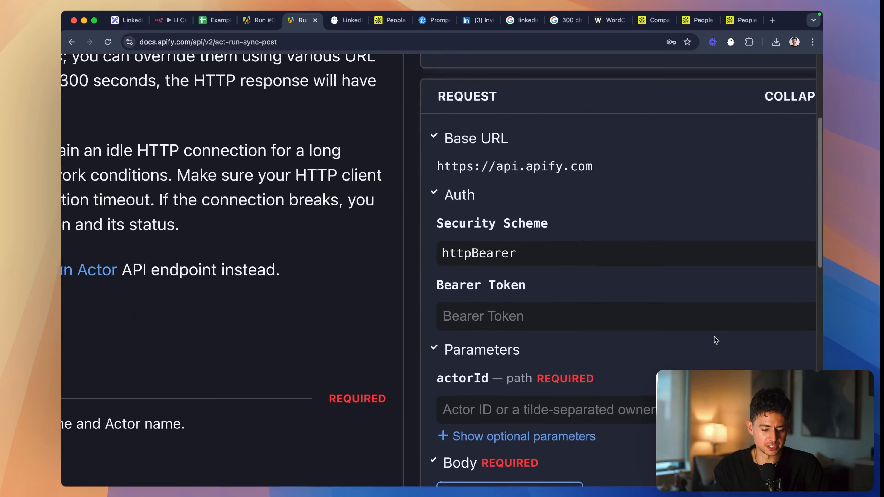
{"action": "scroll", "coordinate": [714, 336], "scroll_direction": "down", "scroll_amount": 5}
{"action": "left_click", "coordinate": [699, 328]}
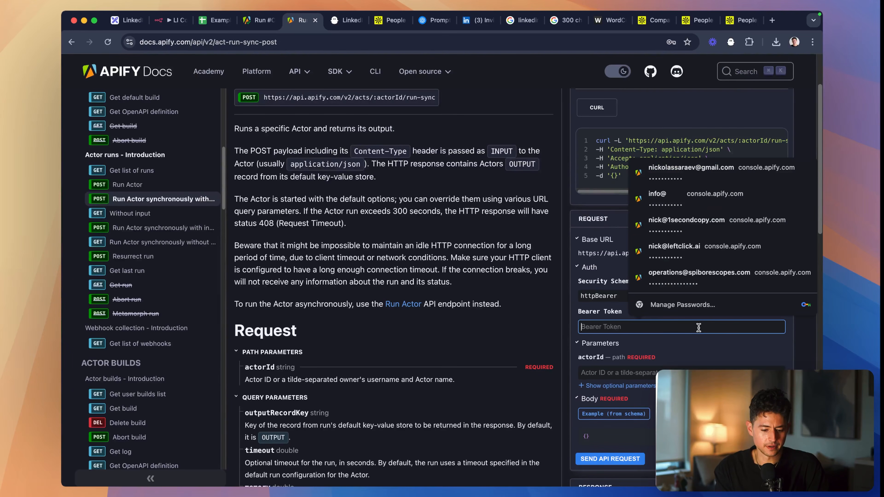
{"action": "left_click", "coordinate": [726, 360]}
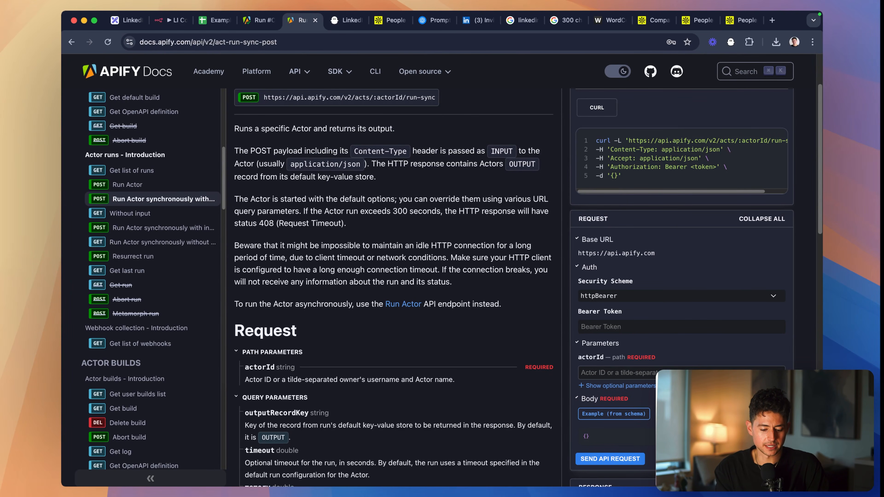
{"action": "scroll", "coordinate": [696, 348], "scroll_direction": "down", "scroll_amount": 1}
{"action": "left_click", "coordinate": [683, 341]}
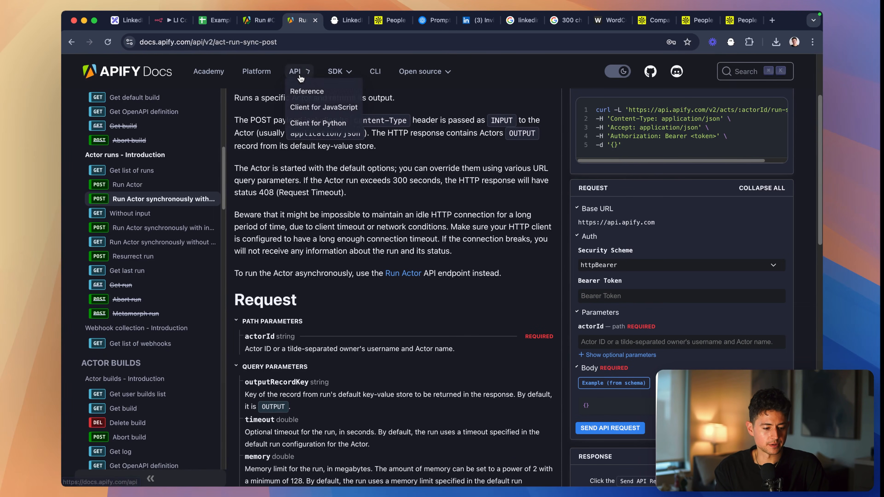
- Return to the Apify run, close the API dialog, and copy the actor ID from the Apollo Scraper actor page's address
{"action": "left_click", "coordinate": [170, 20]}
{"action": "left_click", "coordinate": [259, 21]}
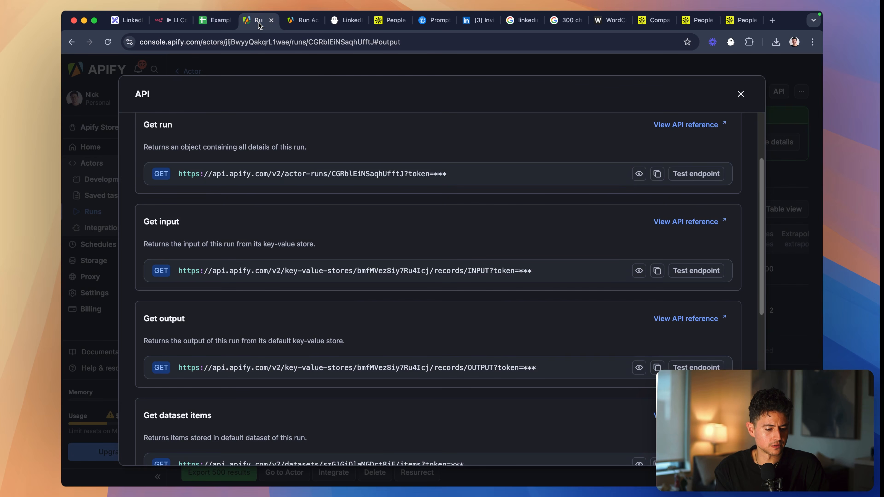
{"action": "key", "text": "Escape"}
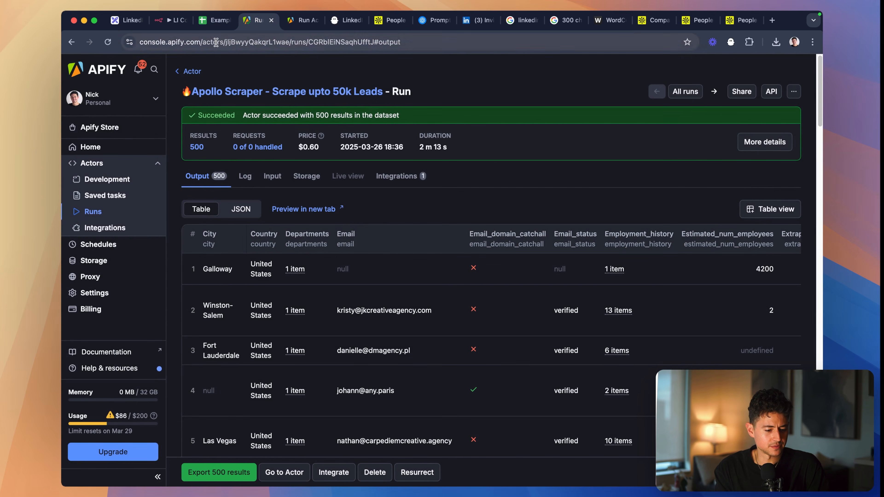
{"action": "double_click", "coordinate": [234, 42]}
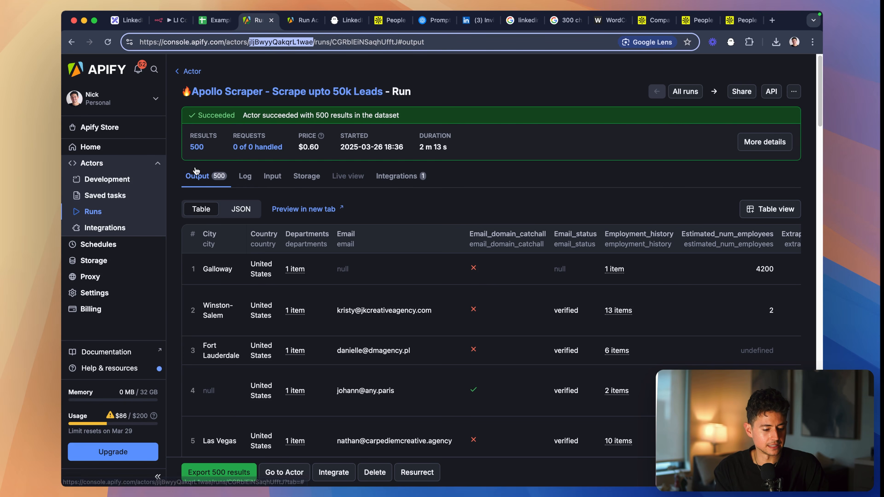
{"action": "left_click", "coordinate": [204, 92]}
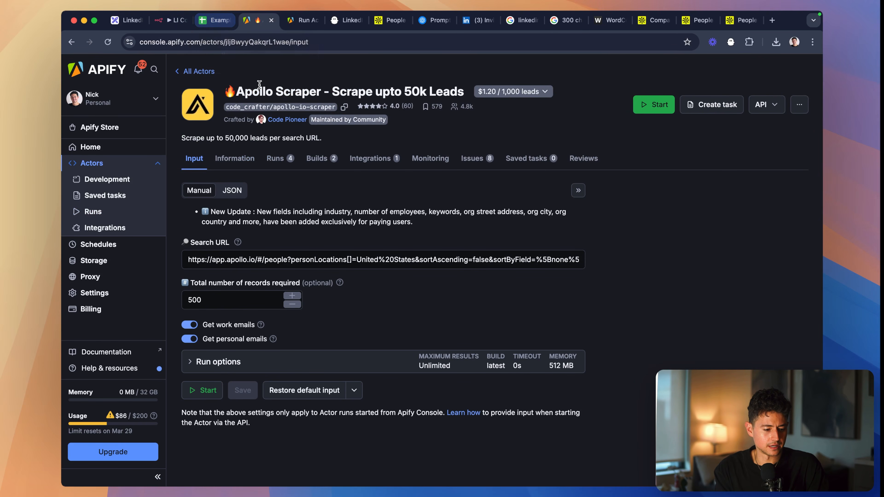
{"action": "left_click", "coordinate": [265, 42]}
{"action": "double_click", "coordinate": [271, 42]}
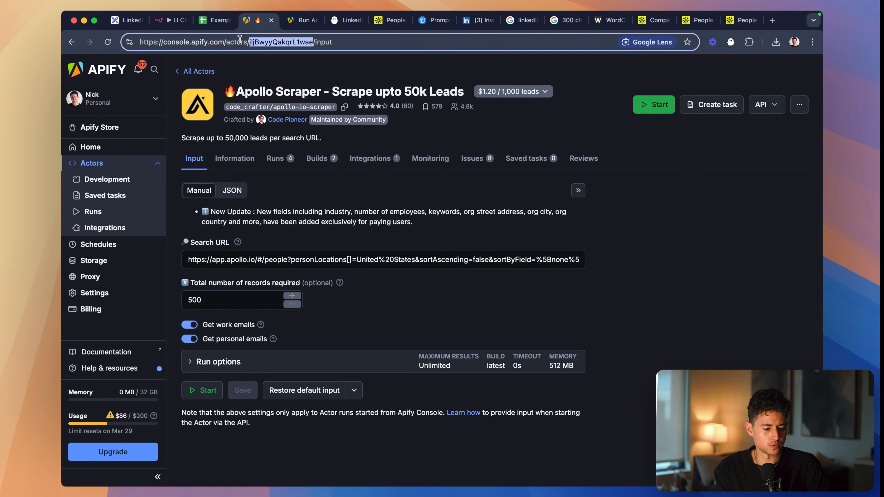
{"action": "left_click", "coordinate": [554, 115]}
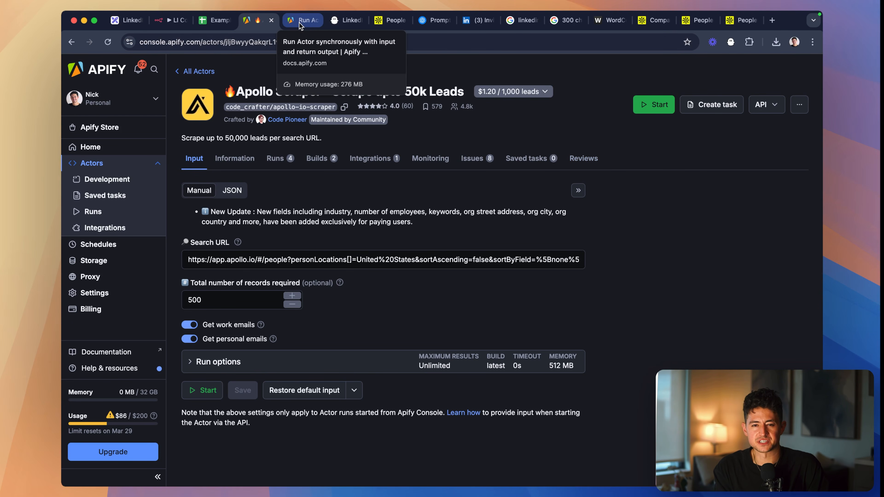
- Rearrange the n8n and docs browser tabs, and paste the Apollo Scraper's actor ID as the docs request's actorId parameter
{"action": "left_click_drag", "start_coordinate": [175, 19], "coordinate": [227, 23]}
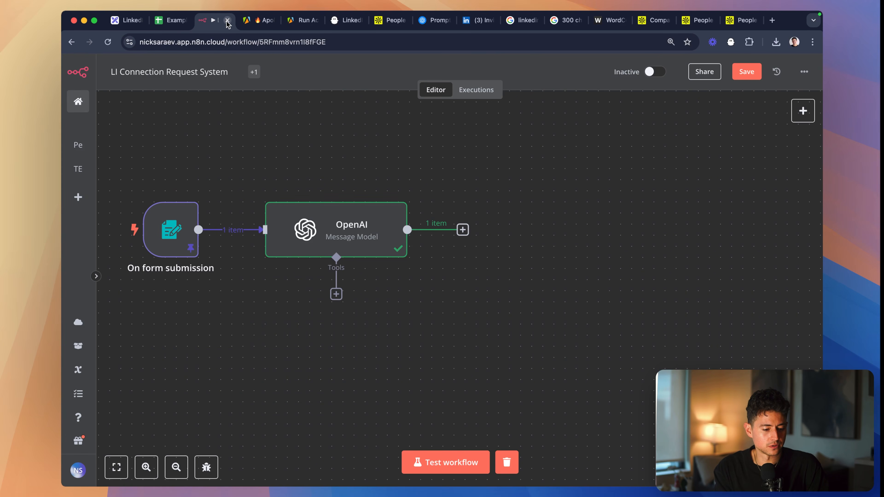
{"action": "left_click", "coordinate": [258, 19]}
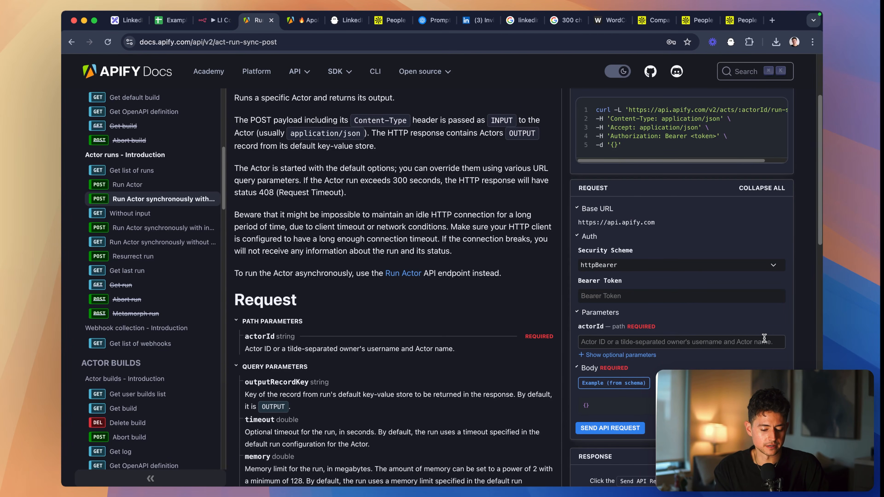
{"action": "scroll", "coordinate": [764, 338], "scroll_direction": "up", "scroll_amount": 5}
{"action": "left_click", "coordinate": [644, 339]}
{"action": "type", "text": "jljBwyyQakqrL1wae"}
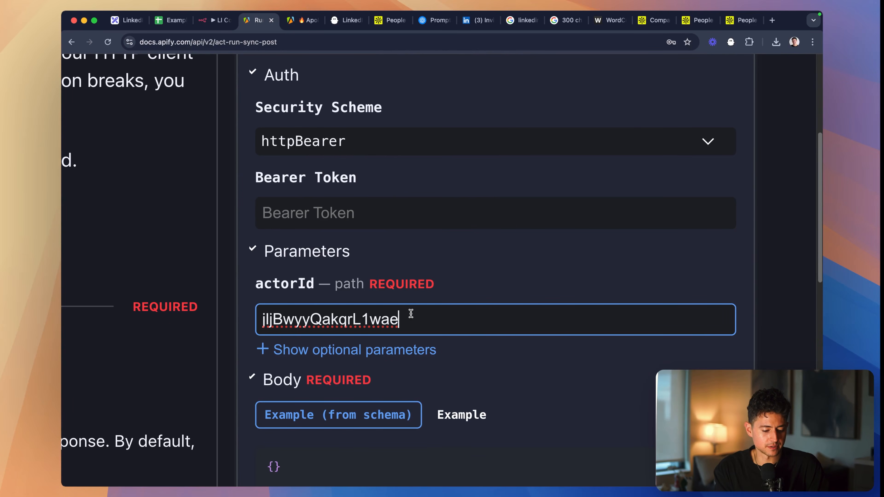
{"action": "scroll", "coordinate": [468, 292], "scroll_direction": "up", "scroll_amount": 3}
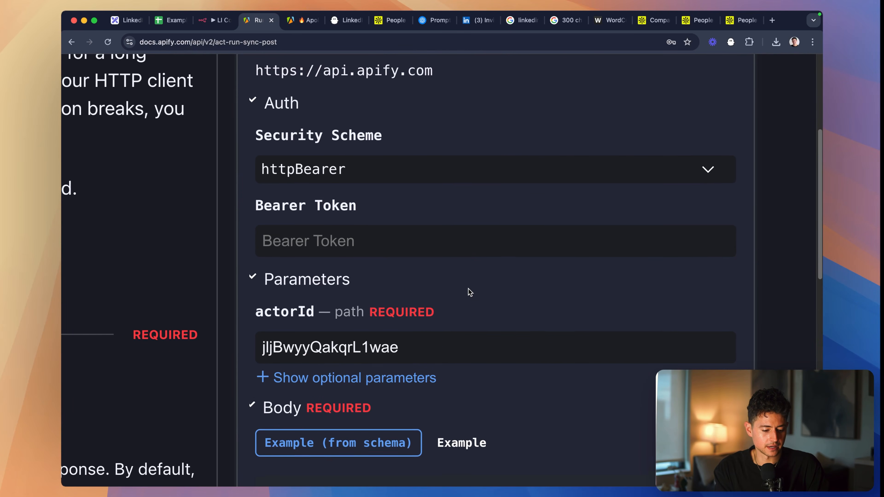
{"action": "left_click", "coordinate": [431, 271]}
{"action": "scroll", "coordinate": [430, 271], "scroll_direction": "down", "scroll_amount": 5}
{"action": "scroll", "coordinate": [474, 233], "scroll_direction": "up", "scroll_amount": 6}
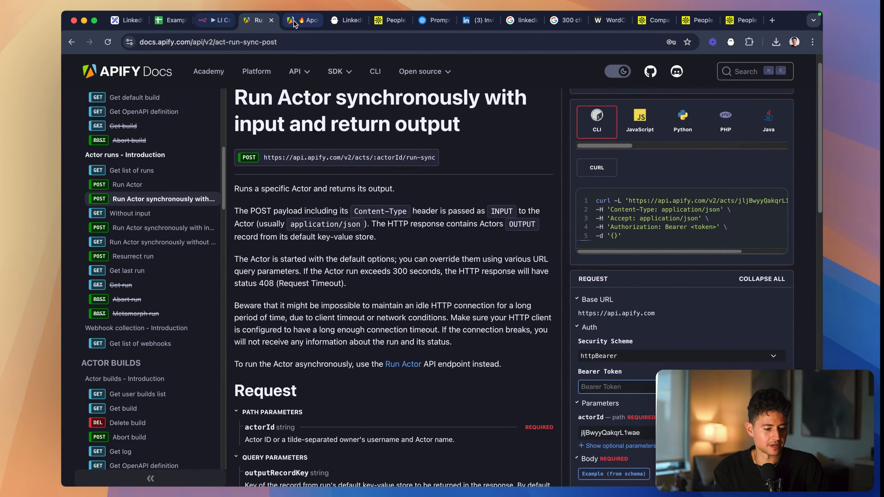
- In the Apify account settings, create a new personal API token with the description "YouTube"
{"action": "left_click", "coordinate": [302, 21]}
{"action": "left_click", "coordinate": [121, 293]}
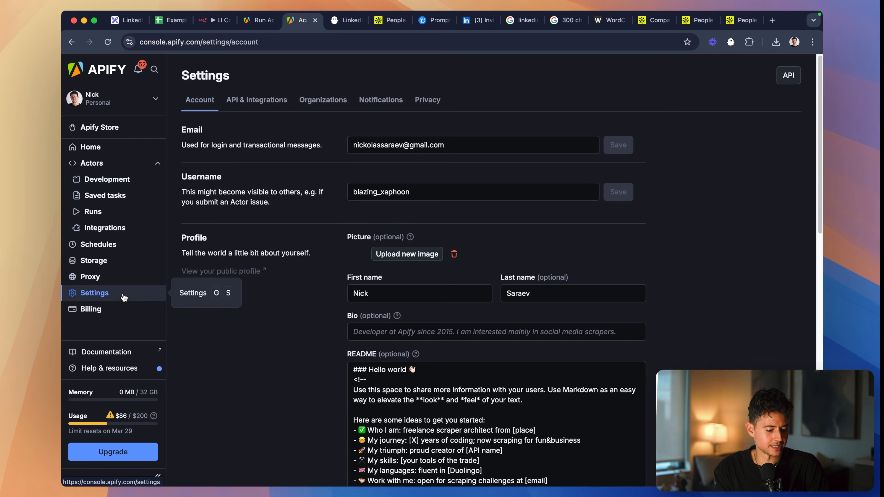
{"action": "left_click", "coordinate": [259, 97]}
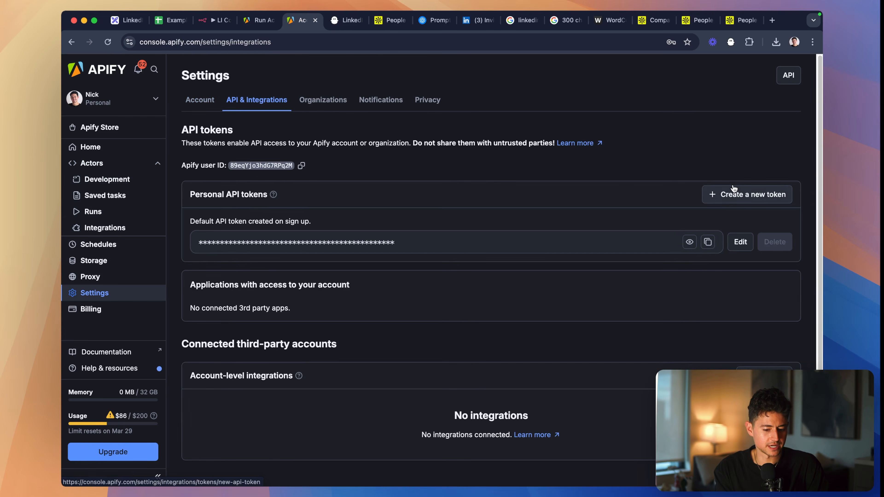
{"action": "left_click", "coordinate": [738, 195]}
{"action": "type", "text": "YouTube"}
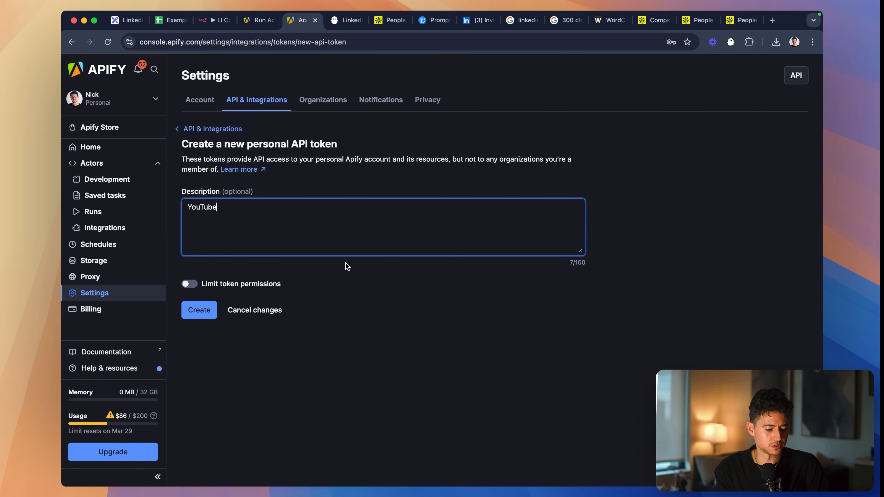
{"action": "left_click", "coordinate": [199, 310]}
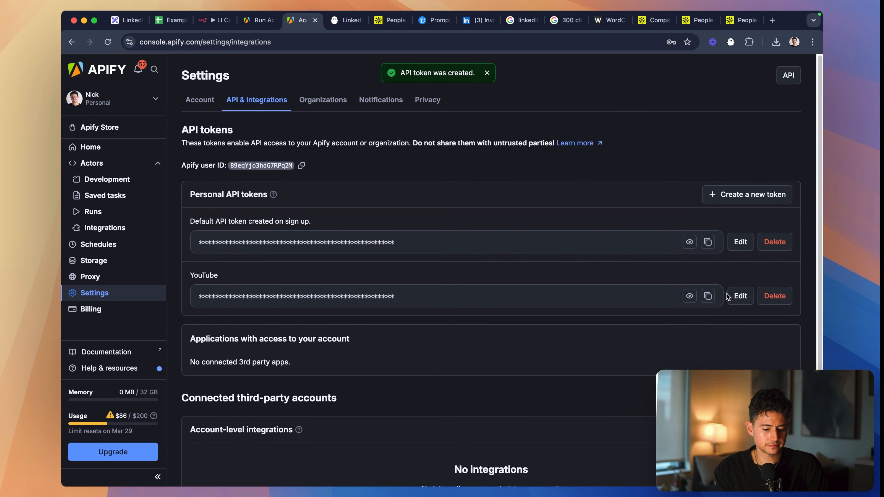
- Copy the "YouTube" API token from the Apify settings and paste it as the Bearer Token in the docs' request form
{"action": "left_click", "coordinate": [707, 296]}
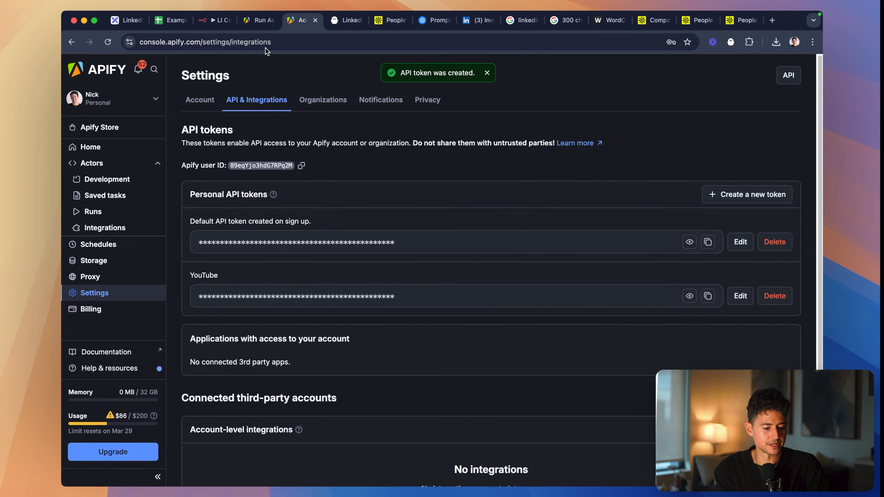
{"action": "left_click", "coordinate": [256, 25]}
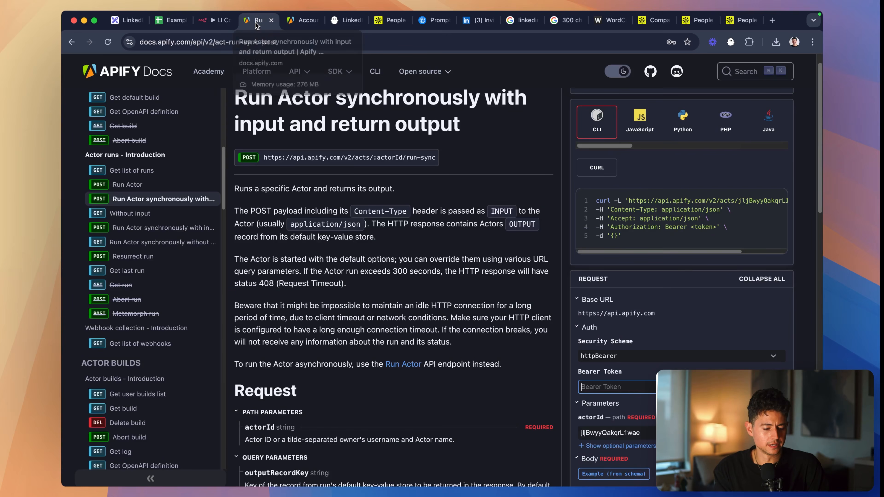
{"action": "scroll", "coordinate": [691, 295], "scroll_direction": "down", "scroll_amount": 2}
{"action": "scroll", "coordinate": [691, 295], "scroll_direction": "down", "scroll_amount": 3}
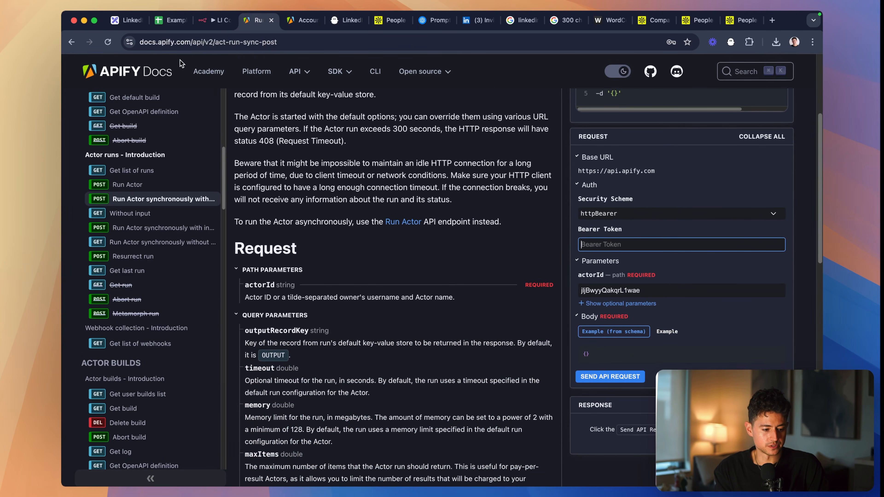
{"action": "key", "text": "super+v"}
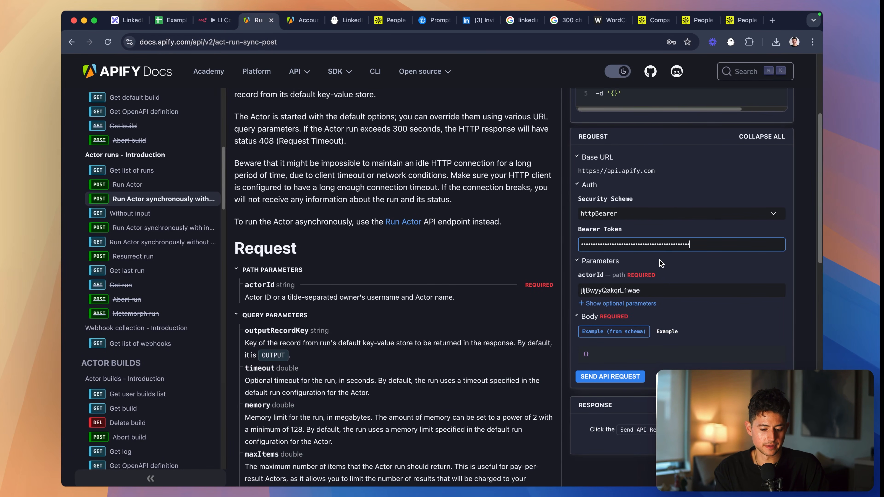
{"action": "left_click", "coordinate": [738, 265]}
- Switch the docs request's Body from the schema-based example to the "Example" version
{"action": "scroll", "coordinate": [740, 266], "scroll_direction": "up", "scroll_amount": 3}
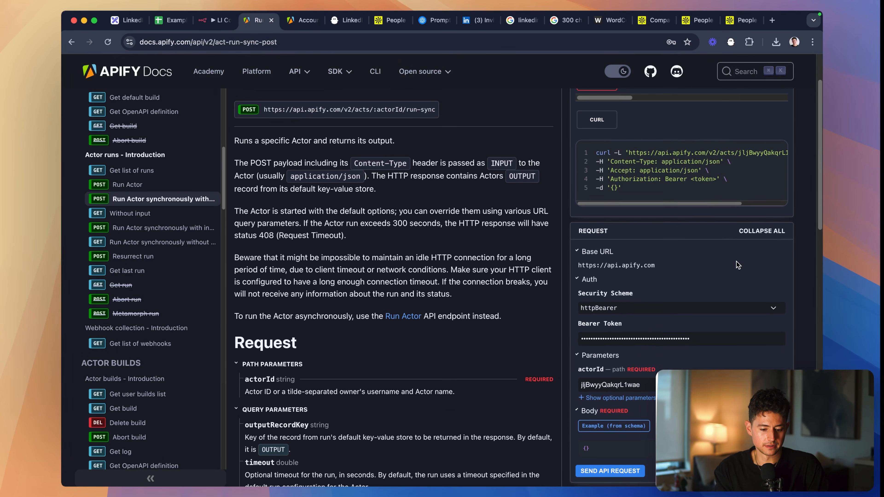
{"action": "scroll", "coordinate": [787, 276], "scroll_direction": "down", "scroll_amount": 3}
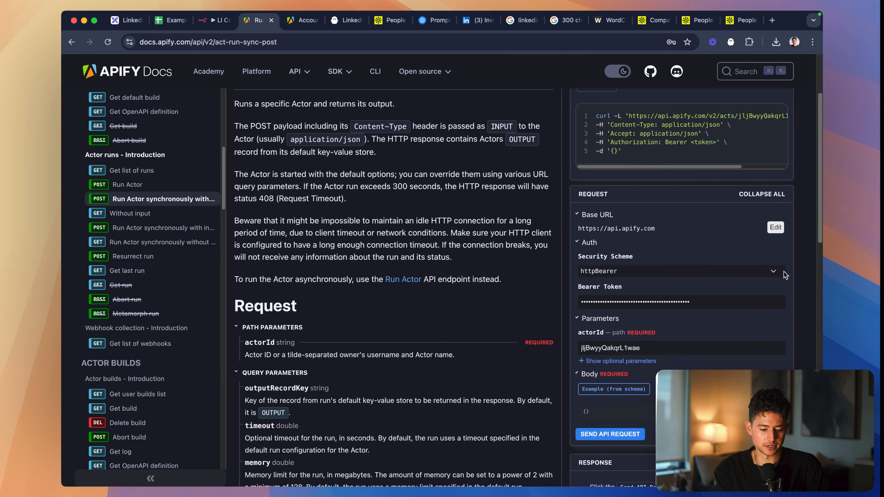
{"action": "scroll", "coordinate": [787, 292], "scroll_direction": "down", "scroll_amount": 2}
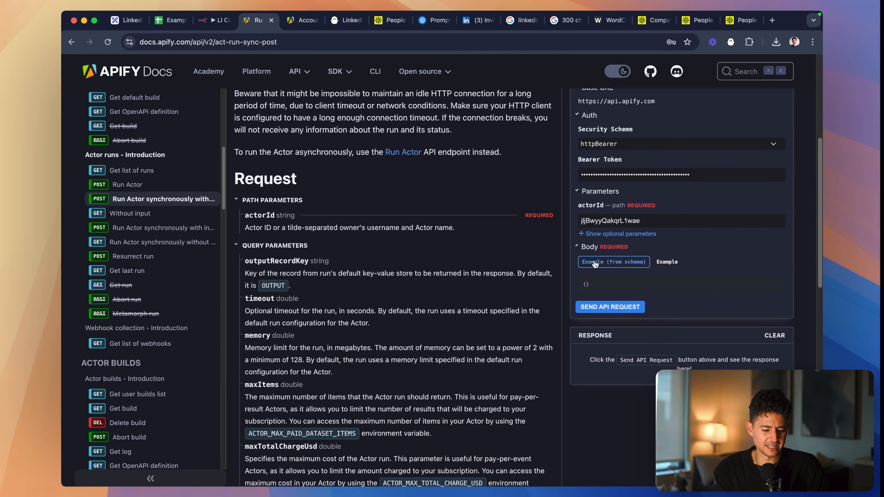
{"action": "left_click", "coordinate": [666, 261]}
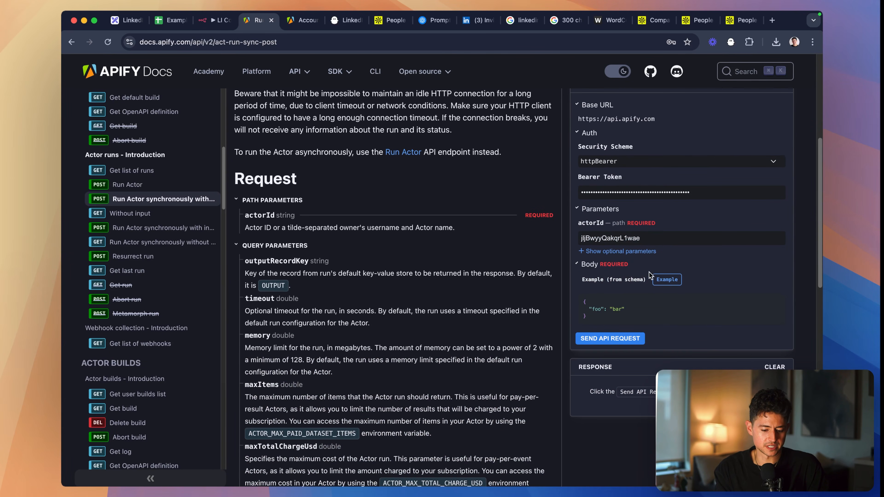
{"action": "left_click", "coordinate": [649, 275]}
{"action": "left_click", "coordinate": [666, 265]}
- Search the run-sync endpoint page for "body" and read its query parameters and request body specification
{"action": "scroll", "coordinate": [240, 244], "scroll_direction": "down", "scroll_amount": 1}
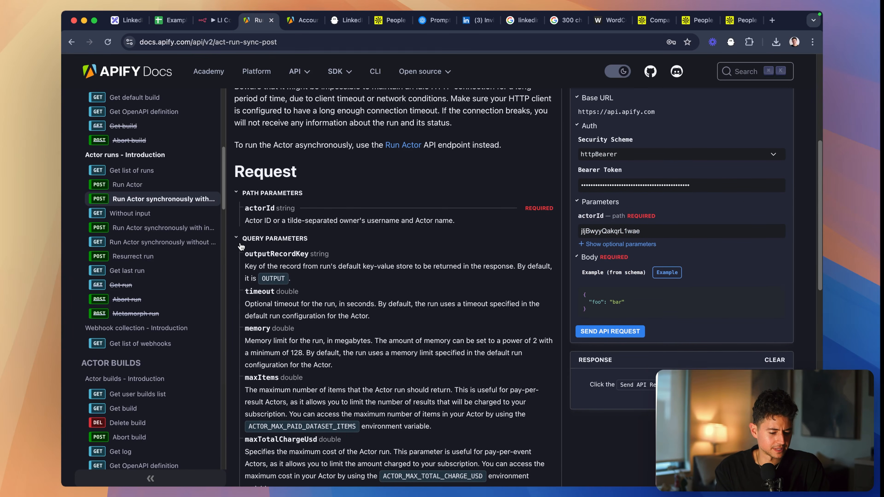
{"action": "scroll", "coordinate": [240, 243], "scroll_direction": "down", "scroll_amount": 10}
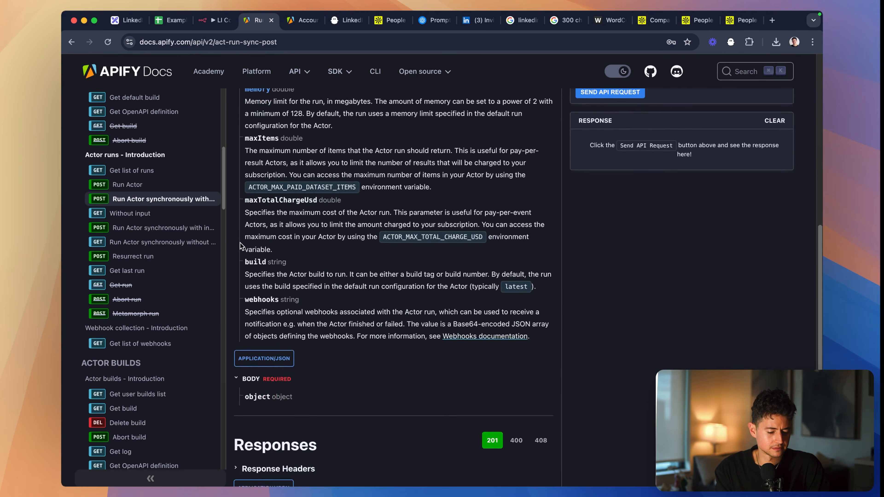
{"action": "scroll", "coordinate": [239, 244], "scroll_direction": "up", "scroll_amount": 10}
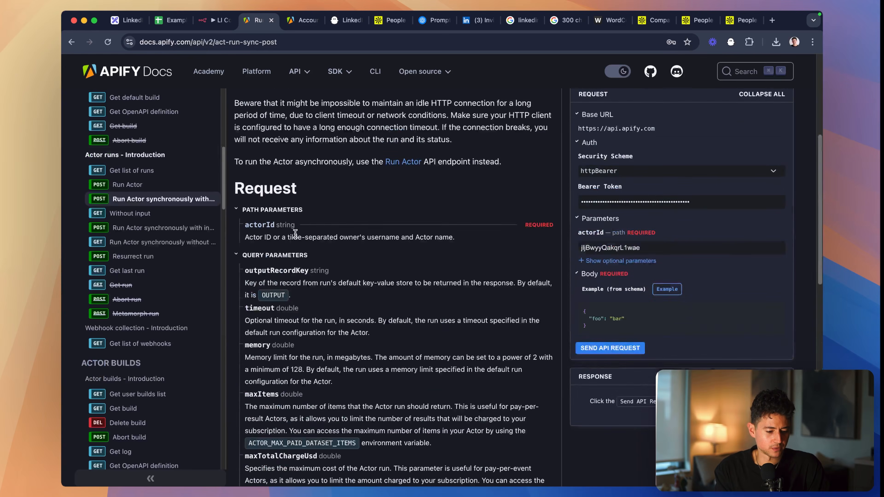
{"action": "key", "text": "super+f"}
{"action": "type", "text": "body"}
{"action": "key", "text": "Return"}
{"action": "key", "text": "Return"}
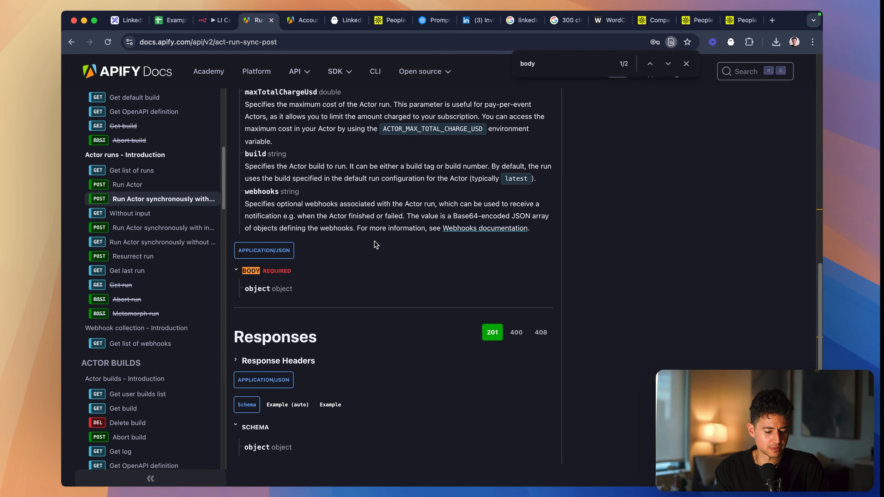
{"action": "scroll", "coordinate": [490, 259], "scroll_direction": "up", "scroll_amount": 15}
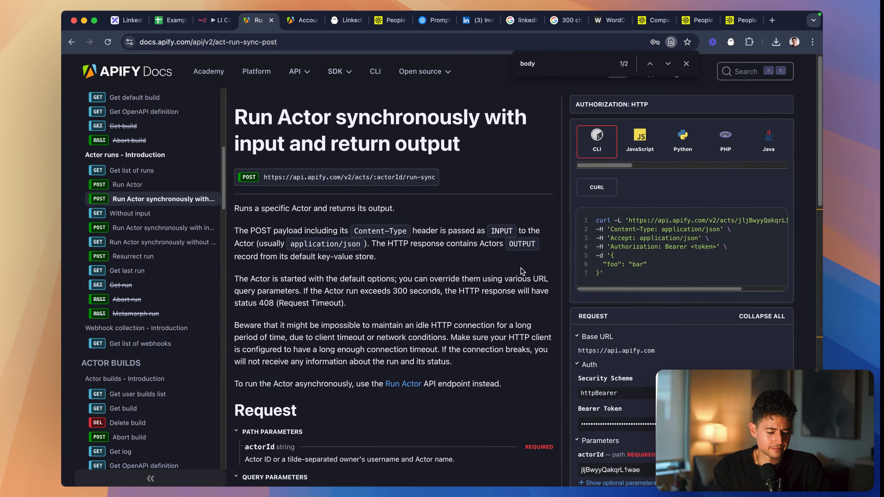
{"action": "scroll", "coordinate": [522, 272], "scroll_direction": "down", "scroll_amount": 5}
{"action": "scroll", "coordinate": [522, 272], "scroll_direction": "down", "scroll_amount": 1}
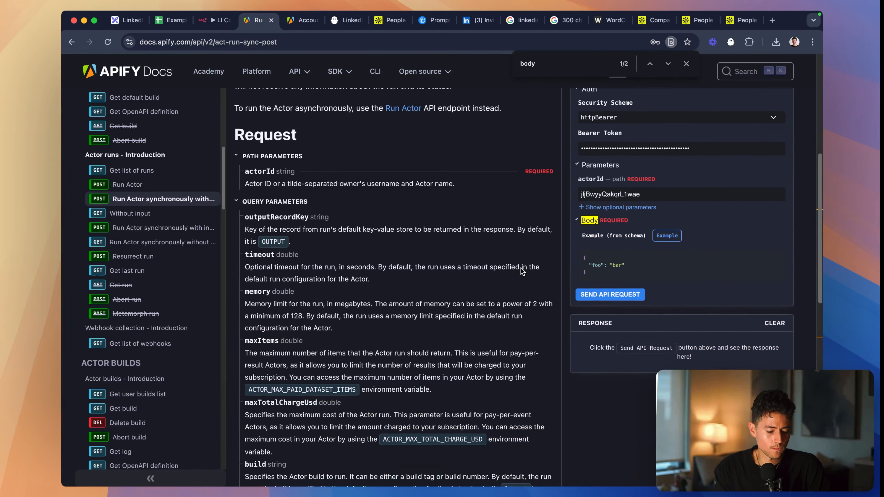
{"action": "scroll", "coordinate": [522, 272], "scroll_direction": "down", "scroll_amount": 4}
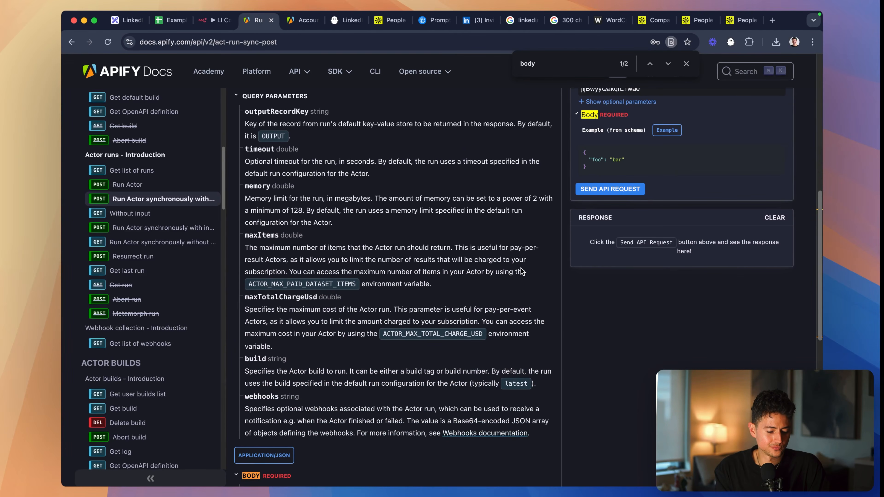
{"action": "scroll", "coordinate": [521, 271], "scroll_direction": "up", "scroll_amount": 1}
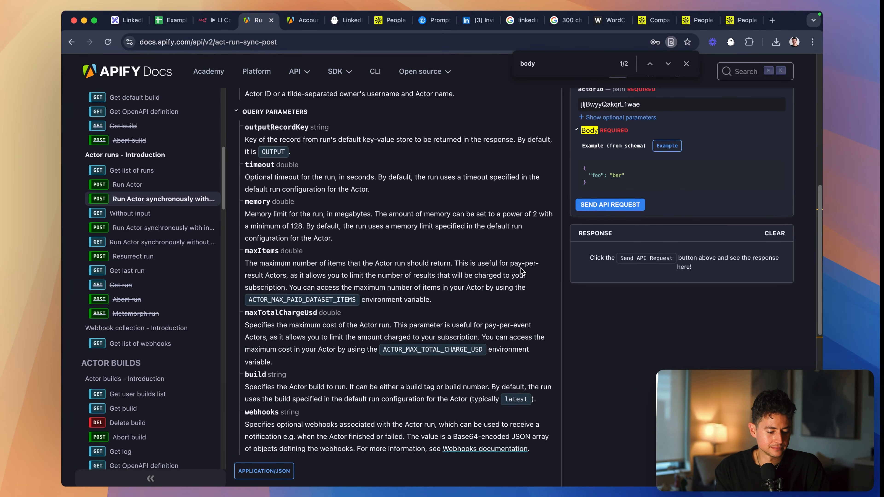
{"action": "scroll", "coordinate": [520, 268], "scroll_direction": "down", "scroll_amount": 7}
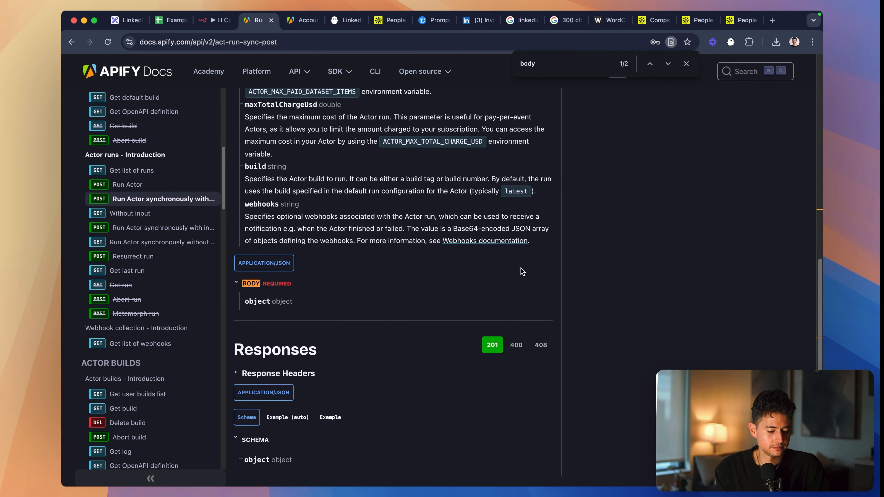
{"action": "scroll", "coordinate": [522, 272], "scroll_direction": "up", "scroll_amount": 15}
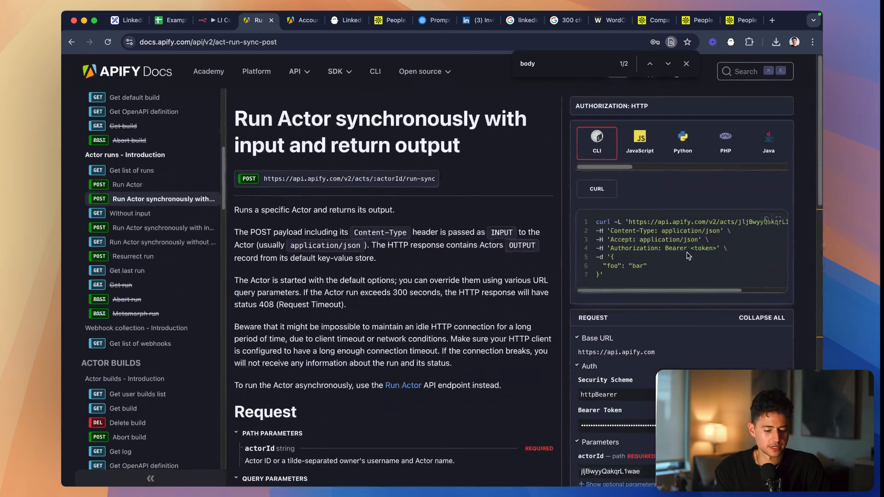
- Copy the complete cURL command from the docs' request sample
{"action": "left_click_drag", "start_coordinate": [686, 274], "coordinate": [602, 230]}
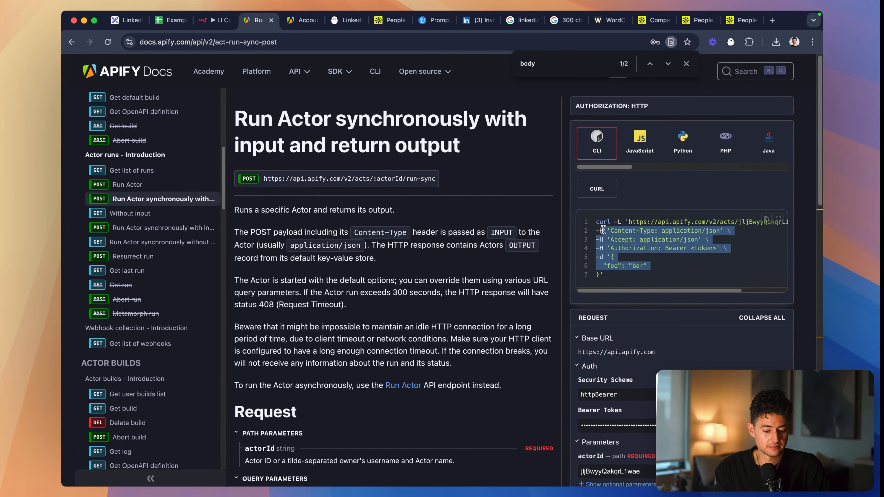
{"action": "left_click", "coordinate": [602, 194]}
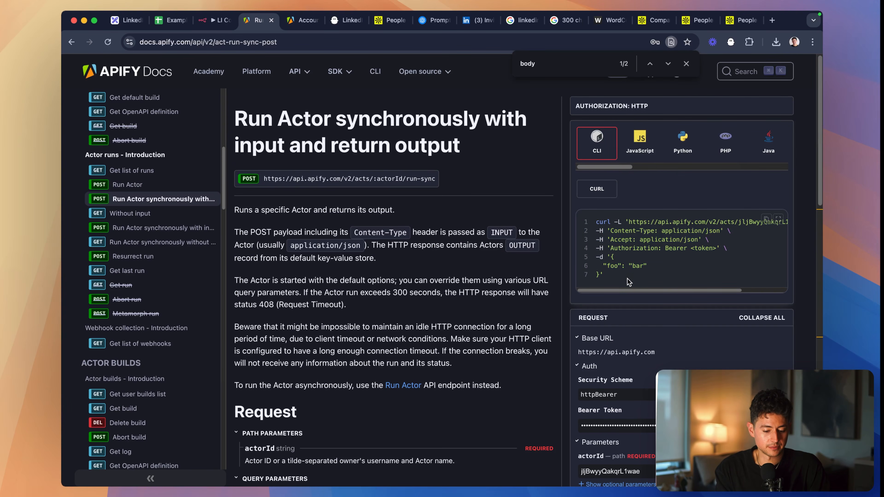
{"action": "left_click_drag", "start_coordinate": [629, 282], "coordinate": [591, 228]}
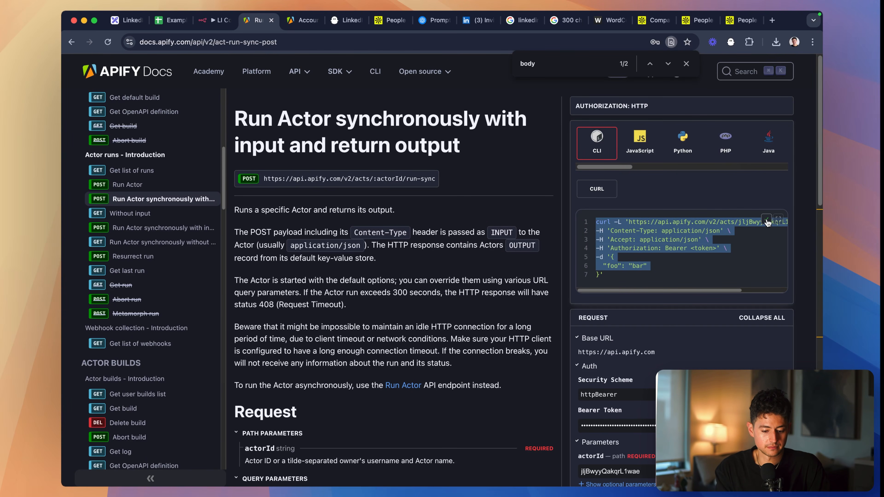
- Switch to the n8n workflow and add an HTTP Request node after the OpenAI node
{"action": "left_click", "coordinate": [214, 20]}
{"action": "left_click", "coordinate": [462, 230]}
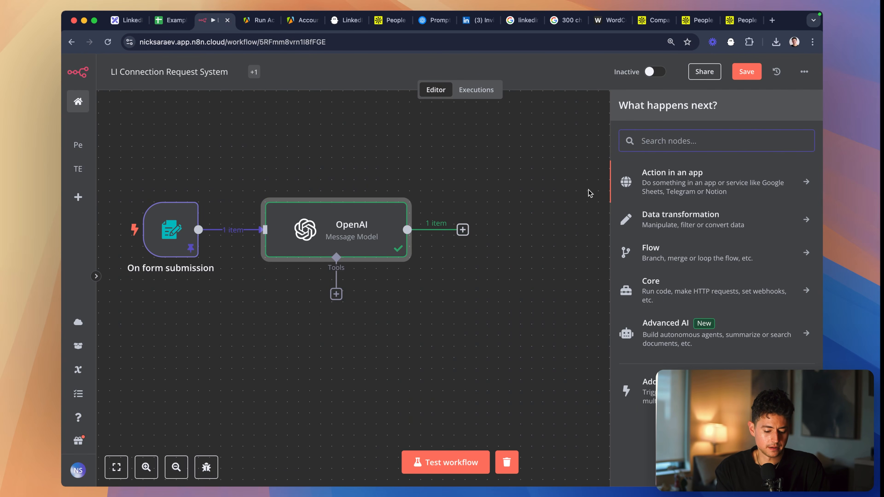
{"action": "type", "text": "http"}
{"action": "key", "text": "Return"}
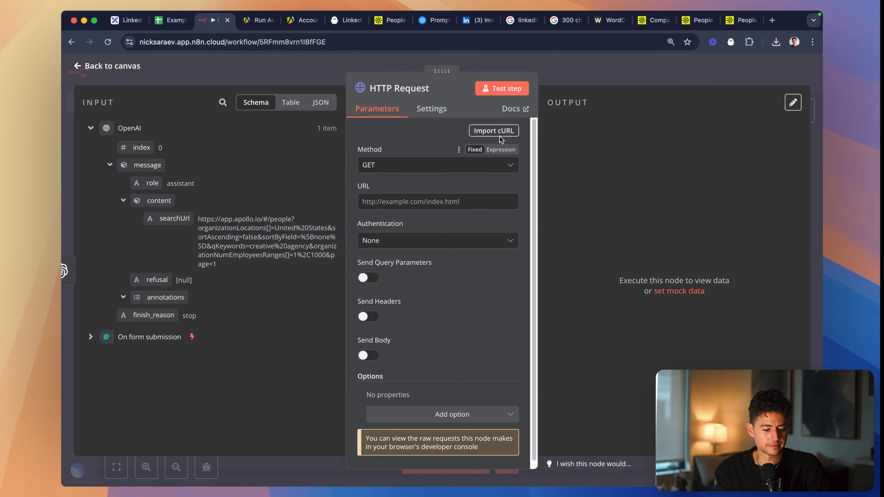
- Import the copied cURL command into the HTTP Request node and check the actor ID in its URL
{"action": "left_click", "coordinate": [494, 131]}
{"action": "key", "text": "super+v"}
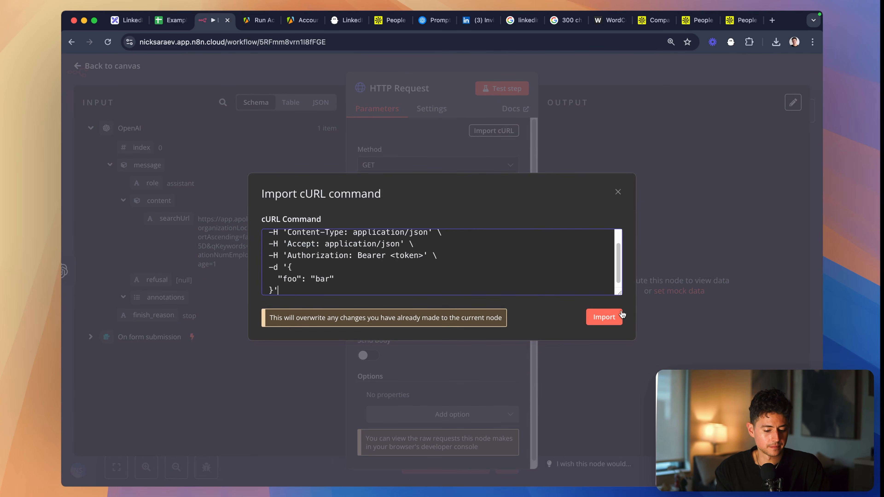
{"action": "left_click", "coordinate": [604, 317]}
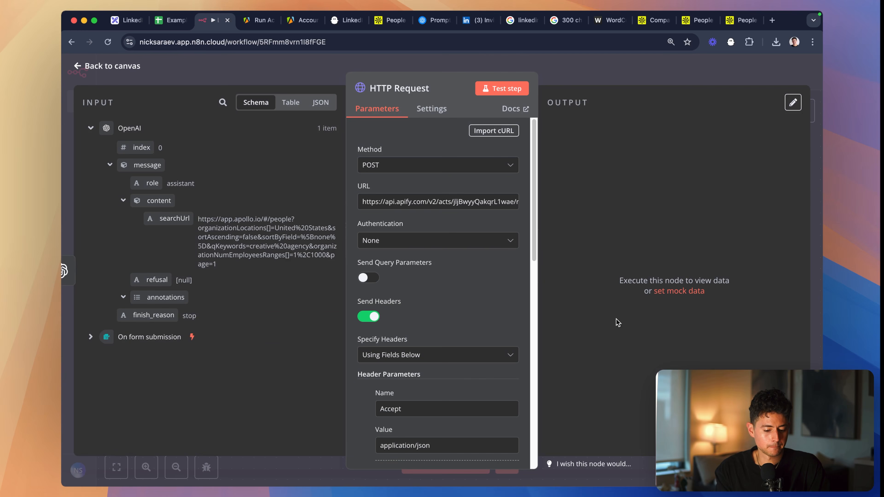
{"action": "left_click", "coordinate": [459, 202]}
{"action": "double_click", "coordinate": [460, 202]}
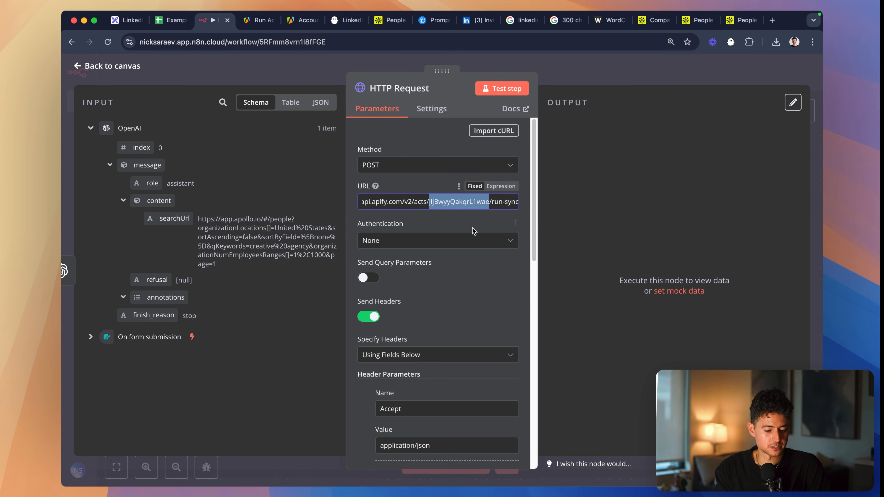
- Remove the <token> placeholder from the Authorization header's value, keeping the "Bearer" prefix and its trailing space
{"action": "scroll", "coordinate": [473, 231], "scroll_direction": "down", "scroll_amount": 6}
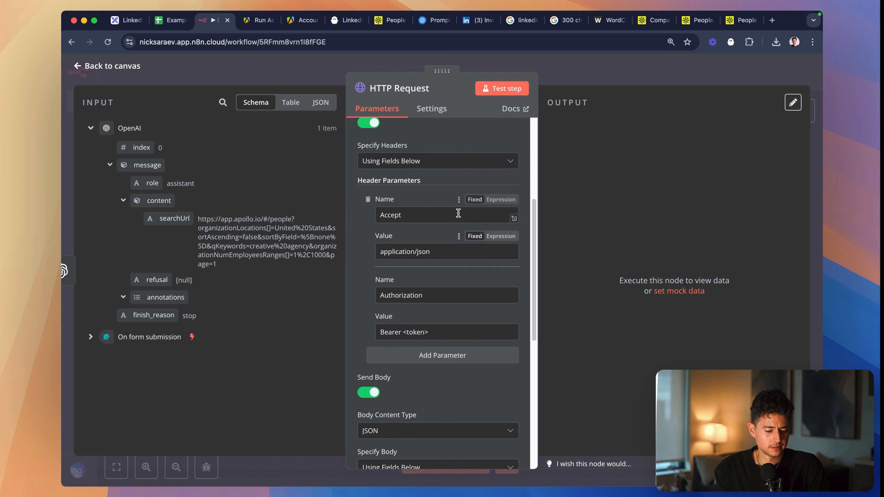
{"action": "left_click", "coordinate": [458, 213]}
{"action": "left_click", "coordinate": [454, 330]}
{"action": "key", "text": "shift+Left"}
{"action": "key", "text": "shift+Left"}
{"action": "key", "text": "shift+Left"}
{"action": "key", "text": "shift+Left"}
{"action": "key", "text": "shift+Left"}
{"action": "key", "text": "shift+Left"}
{"action": "key", "text": "shift+Left"}
{"action": "key", "text": "BackSpace"}
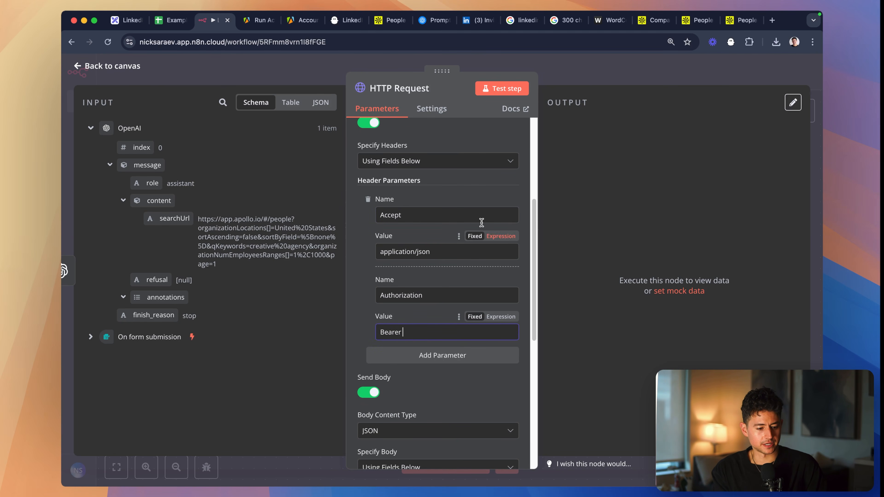
- Copy the "YouTube" API token from the Apify settings and paste it after "Bearer" in the n8n Authorization header's value
{"action": "left_click", "coordinate": [259, 20]}
{"action": "scroll", "coordinate": [733, 353], "scroll_direction": "down", "scroll_amount": 3}
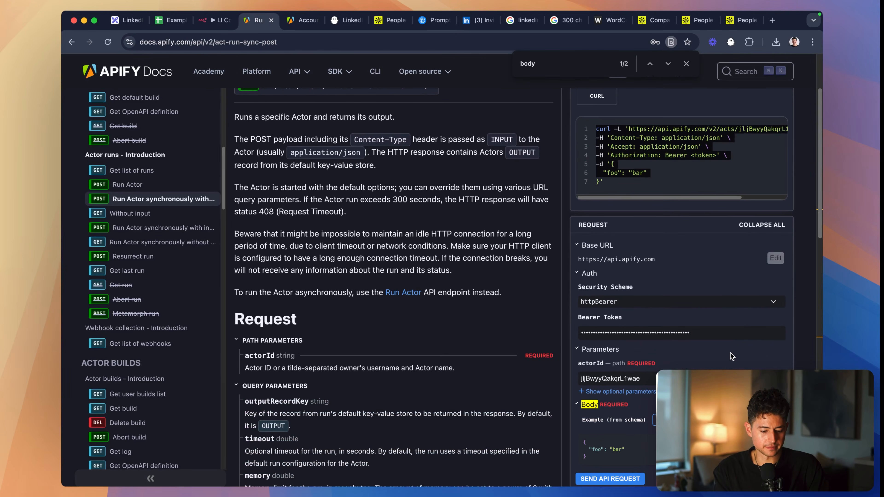
{"action": "key", "text": "ctrl+Tab"}
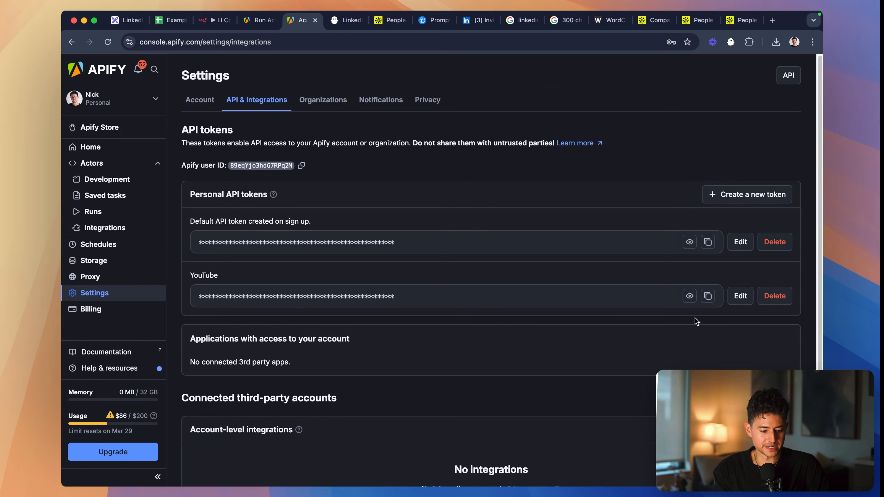
{"action": "left_click", "coordinate": [708, 297]}
{"action": "left_click", "coordinate": [213, 23]}
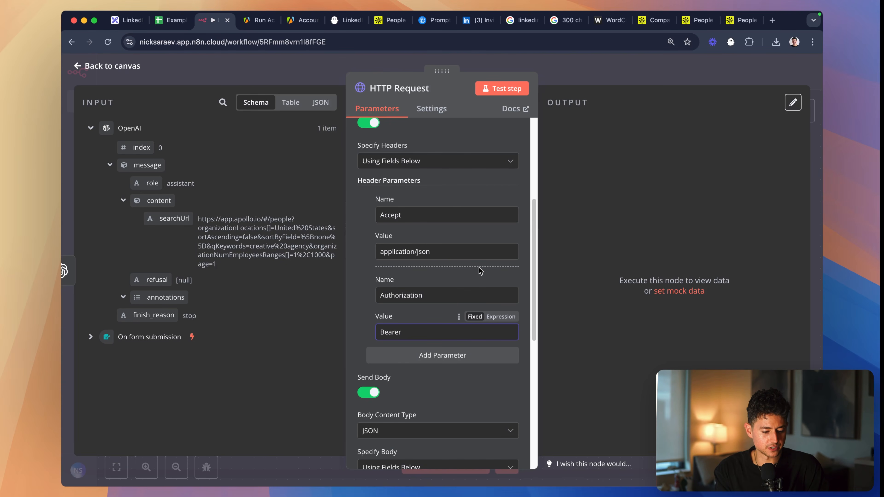
{"action": "key", "text": "cmd+v"}
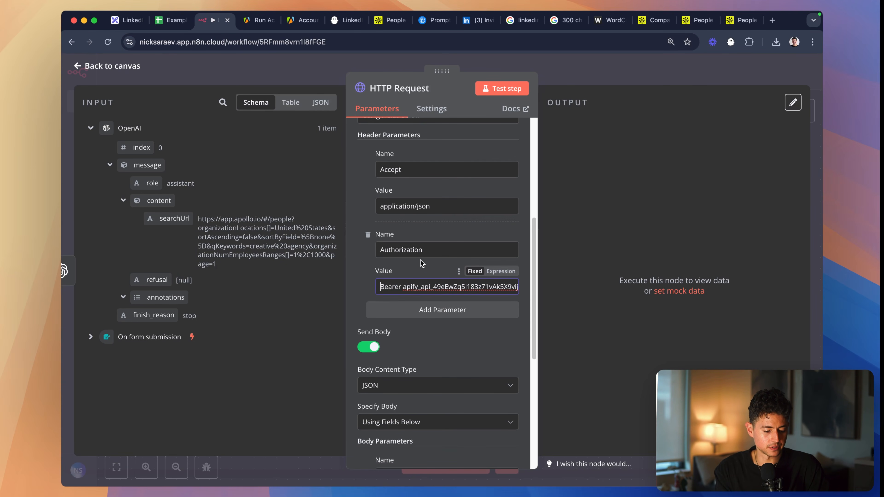
- Examine the Authorization header's value, checking the "Bearer" prefix and the space before the API token
{"action": "left_click_drag", "start_coordinate": [423, 252], "coordinate": [340, 254]}
{"action": "scroll", "coordinate": [392, 307], "scroll_direction": "up", "scroll_amount": 5}
{"action": "left_click_drag", "start_coordinate": [415, 267], "coordinate": [469, 261]}
{"action": "left_click", "coordinate": [469, 262]}
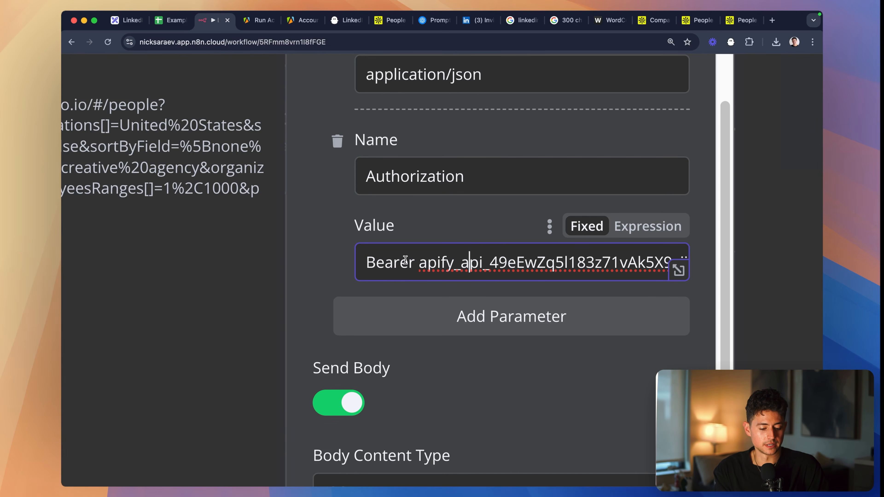
{"action": "left_click_drag", "start_coordinate": [366, 263], "coordinate": [413, 266]}
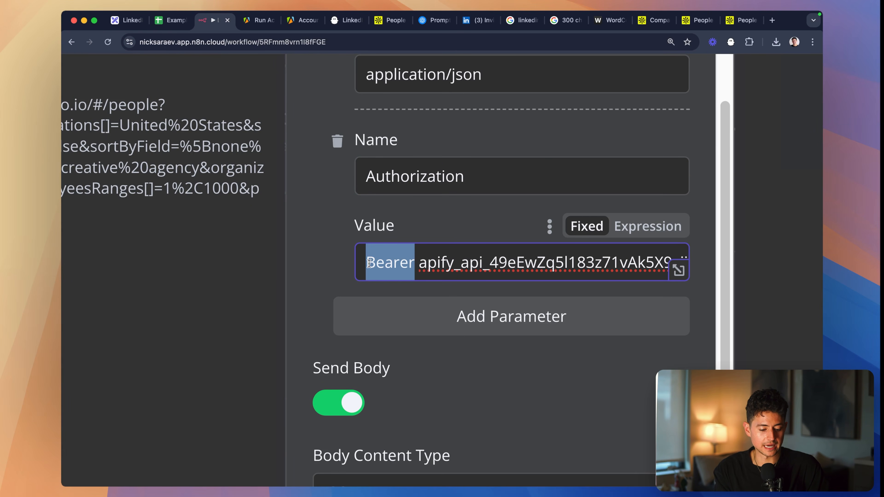
{"action": "left_click", "coordinate": [413, 265]}
{"action": "scroll", "coordinate": [422, 266], "scroll_direction": "down", "scroll_amount": 5}
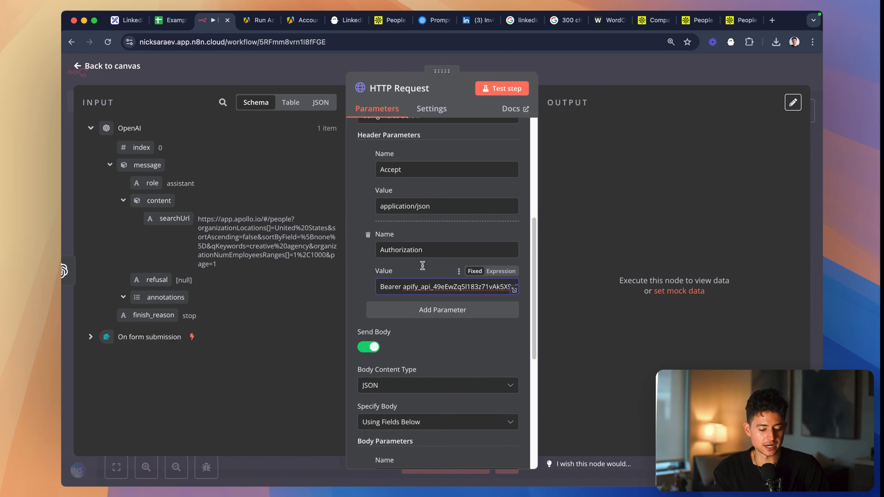
- Delete the "foo" body parameter and the Redirects option from the HTTP Request node
{"action": "scroll", "coordinate": [435, 312], "scroll_direction": "down", "scroll_amount": 4}
{"action": "scroll", "coordinate": [399, 197], "scroll_direction": "up", "scroll_amount": 10}
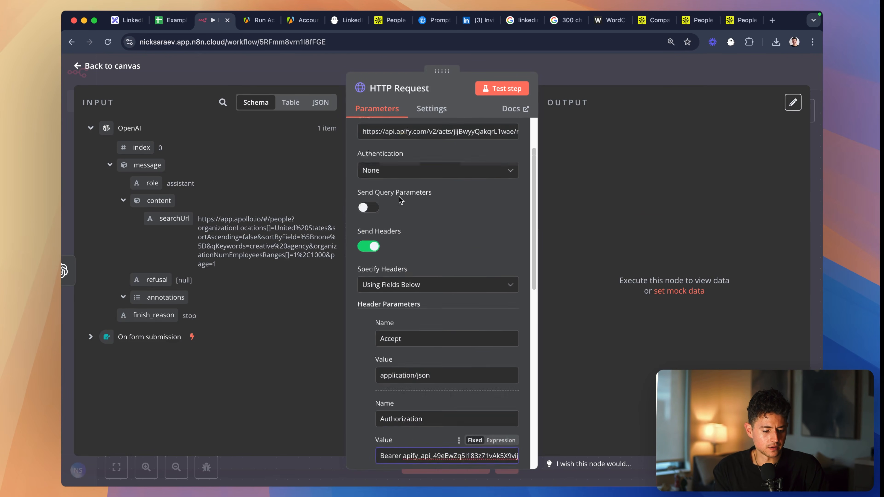
{"action": "scroll", "coordinate": [458, 295], "scroll_direction": "down", "scroll_amount": 1}
{"action": "scroll", "coordinate": [447, 288], "scroll_direction": "down", "scroll_amount": 6}
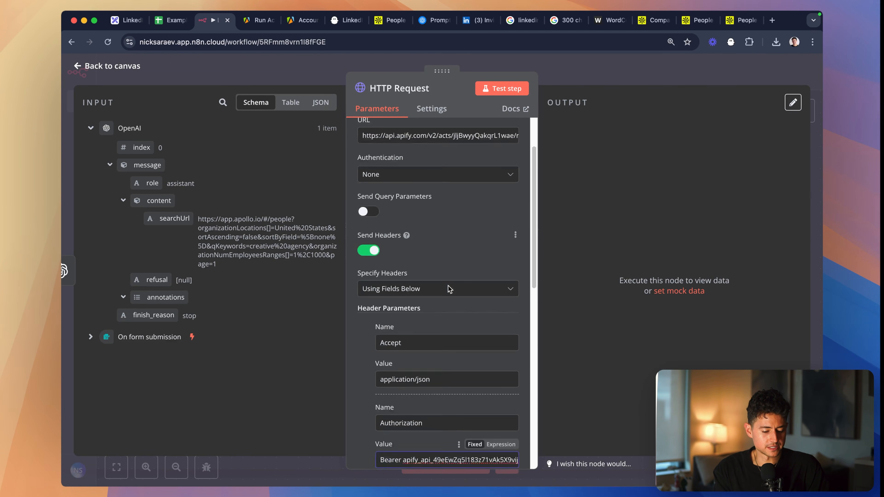
{"action": "scroll", "coordinate": [431, 236], "scroll_direction": "down", "scroll_amount": 2}
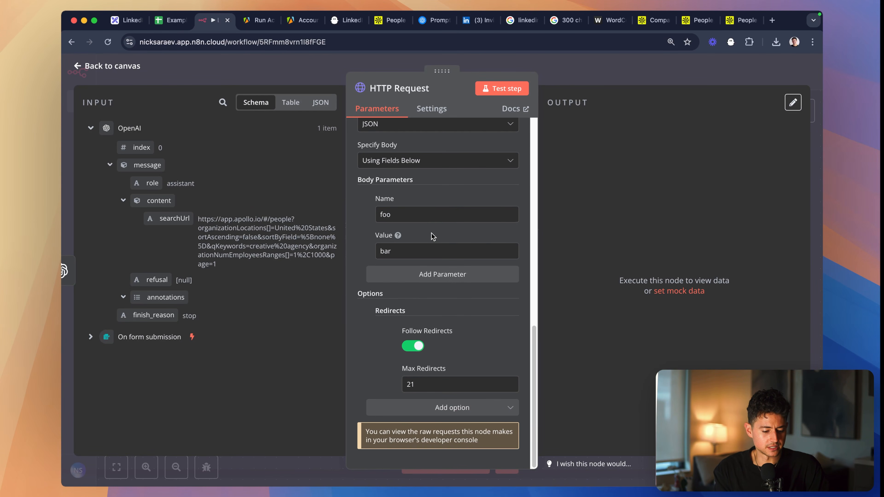
{"action": "left_click", "coordinate": [430, 218]}
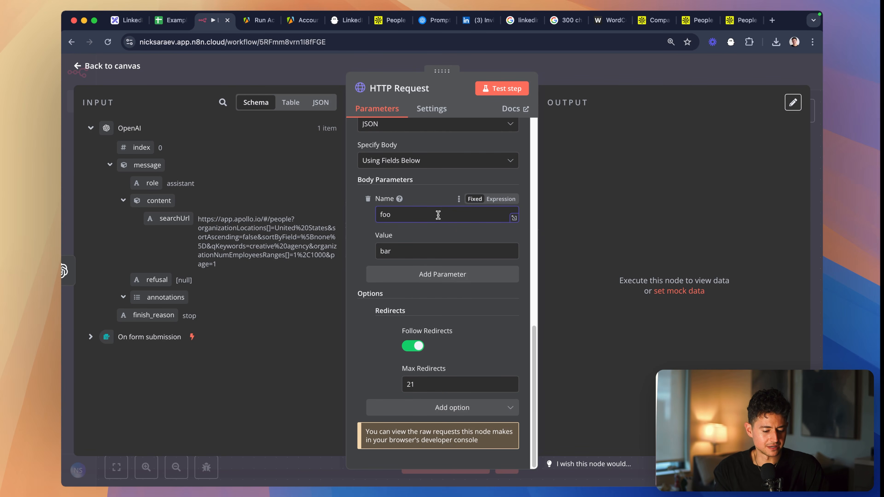
{"action": "left_click", "coordinate": [368, 199]}
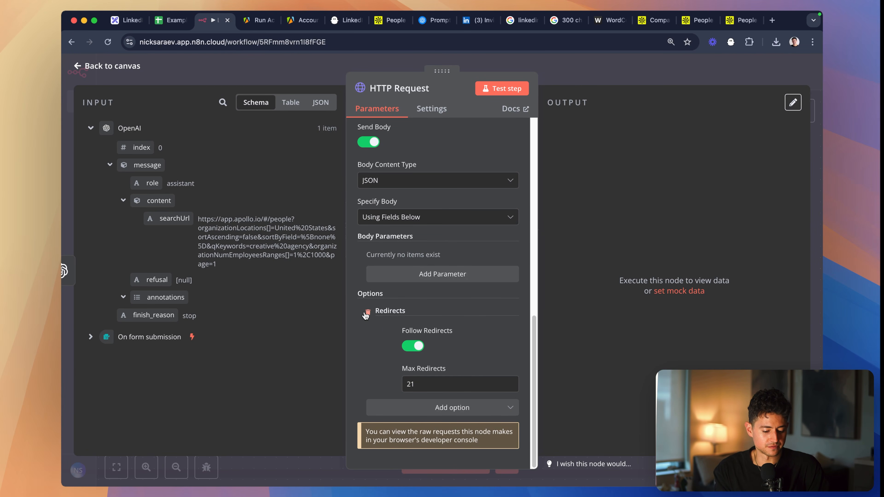
{"action": "left_click", "coordinate": [367, 312]}
- Add an empty body parameter to the HTTP Request node
{"action": "scroll", "coordinate": [513, 365], "scroll_direction": "up", "scroll_amount": 1}
{"action": "left_click", "coordinate": [438, 308]}
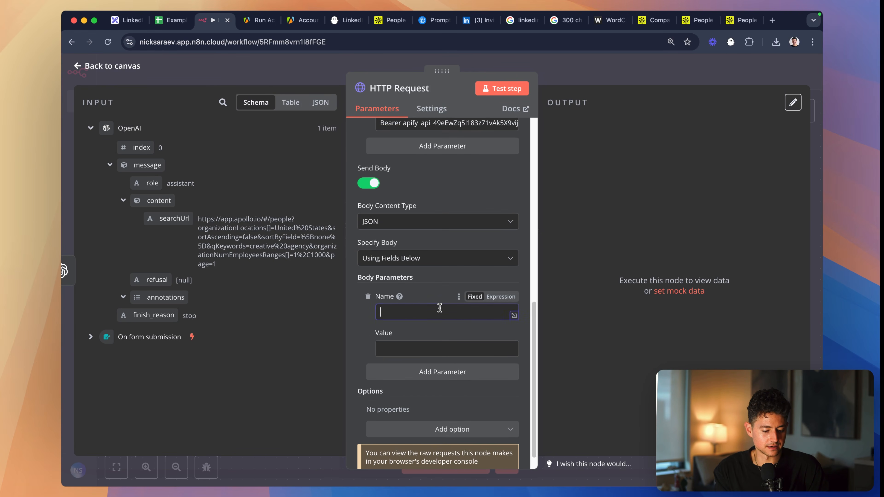
{"action": "scroll", "coordinate": [431, 296], "scroll_direction": "up", "scroll_amount": 4}
{"action": "scroll", "coordinate": [430, 292], "scroll_direction": "up", "scroll_amount": 10}
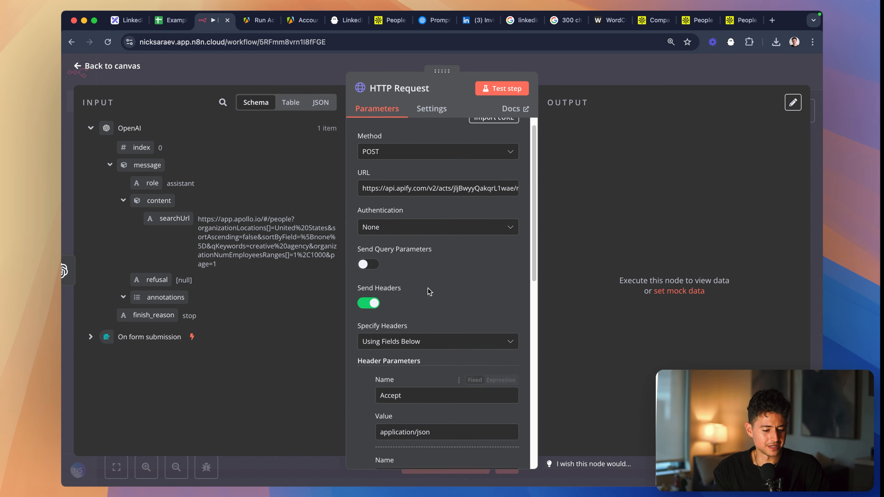
- Switch to the Apify docs and read the run-sync endpoint's query parameters, such as timeout, memory and maxItems
{"action": "key", "text": "ctrl+Tab"}
{"action": "scroll", "coordinate": [375, 279], "scroll_direction": "down", "scroll_amount": 5}
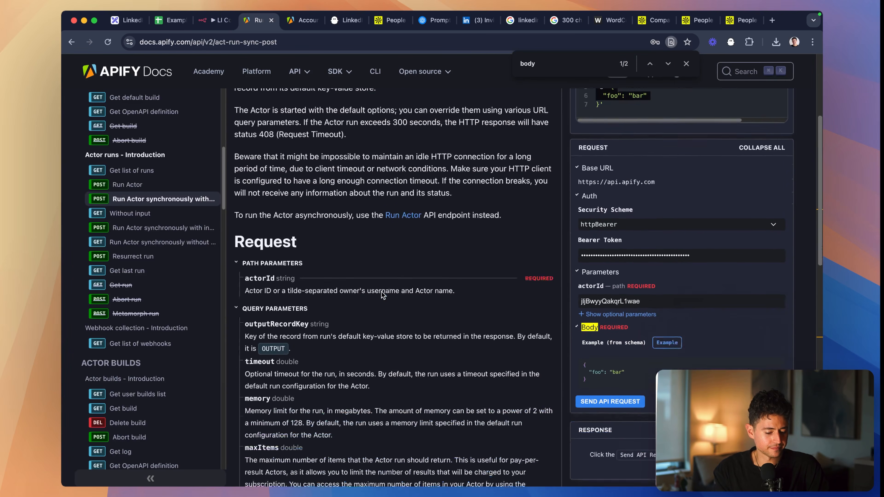
{"action": "scroll", "coordinate": [351, 297], "scroll_direction": "down", "scroll_amount": 3}
{"action": "scroll", "coordinate": [350, 296], "scroll_direction": "up", "scroll_amount": 5, "text": "ctrl"}
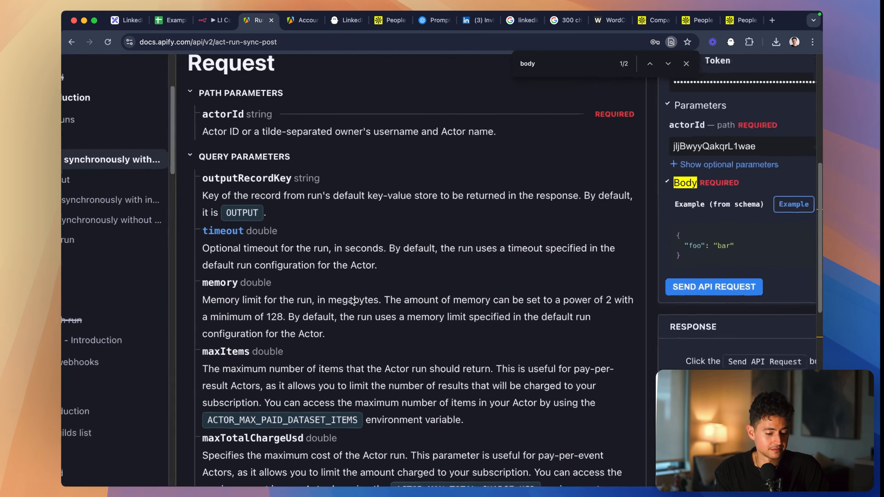
{"action": "scroll", "coordinate": [351, 297], "scroll_direction": "down", "scroll_amount": 5}
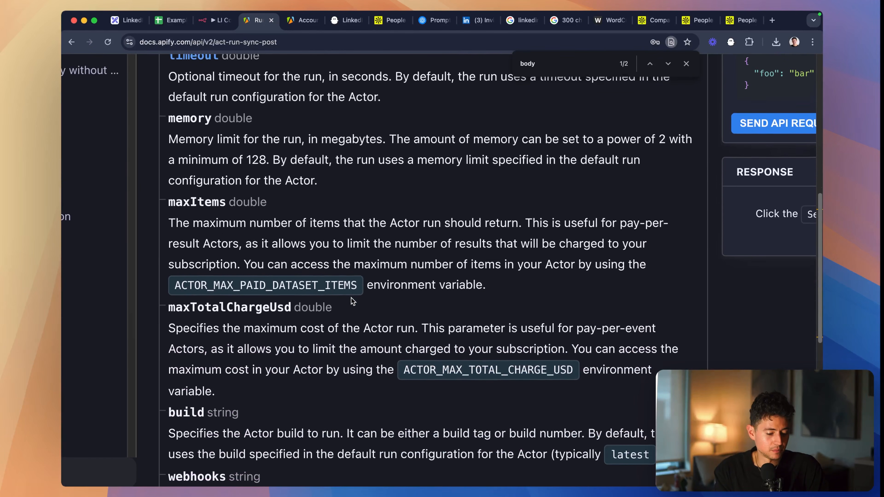
{"action": "scroll", "coordinate": [351, 298], "scroll_direction": "down", "scroll_amount": 5, "text": "ctrl"}
{"action": "key", "text": "ctrl+shift+Tab"}
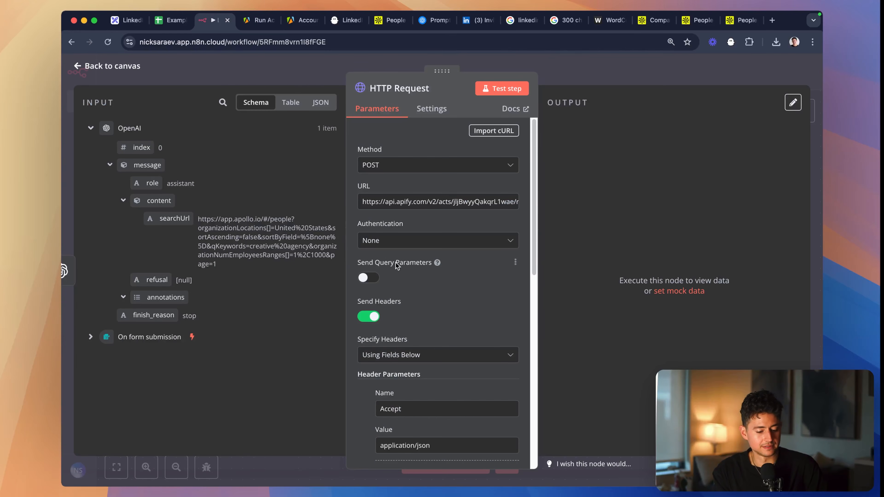
- Remove the empty body parameter from the n8n HTTP Request node and run a test of the node
{"action": "scroll", "coordinate": [467, 258], "scroll_direction": "down", "scroll_amount": 8}
{"action": "scroll", "coordinate": [467, 258], "scroll_direction": "down", "scroll_amount": 4}
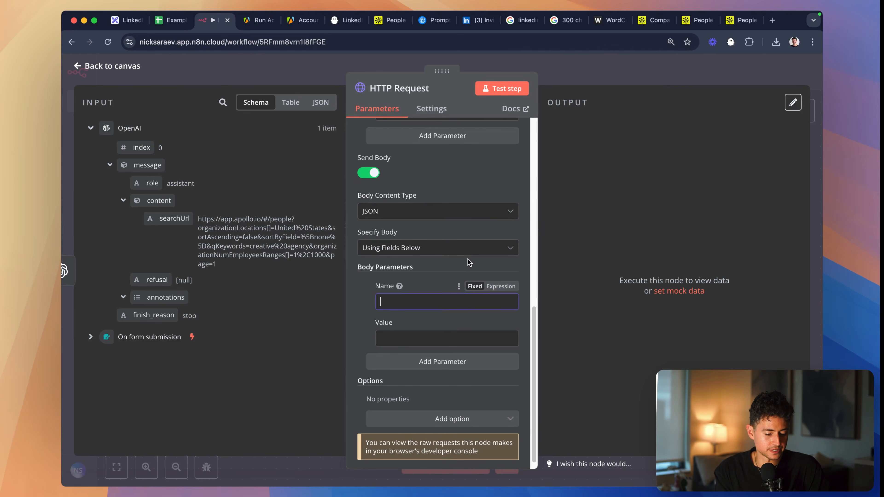
{"action": "left_click", "coordinate": [367, 286]}
{"action": "left_click", "coordinate": [503, 89]}
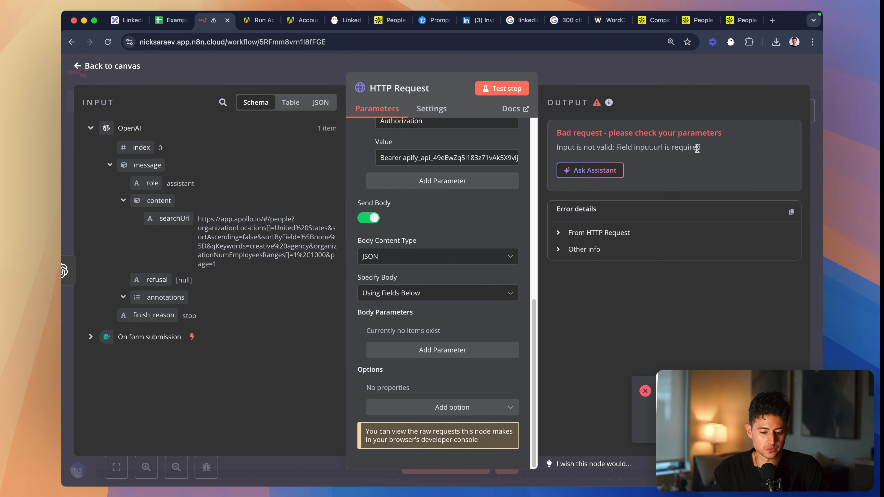
{"action": "left_click", "coordinate": [428, 352]}
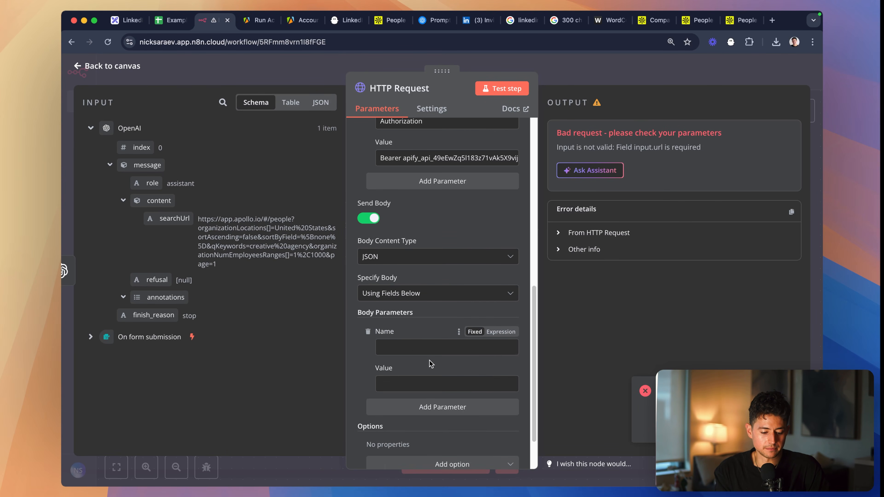
{"action": "scroll", "coordinate": [431, 364], "scroll_direction": "down", "scroll_amount": 1}
{"action": "left_click", "coordinate": [411, 324]}
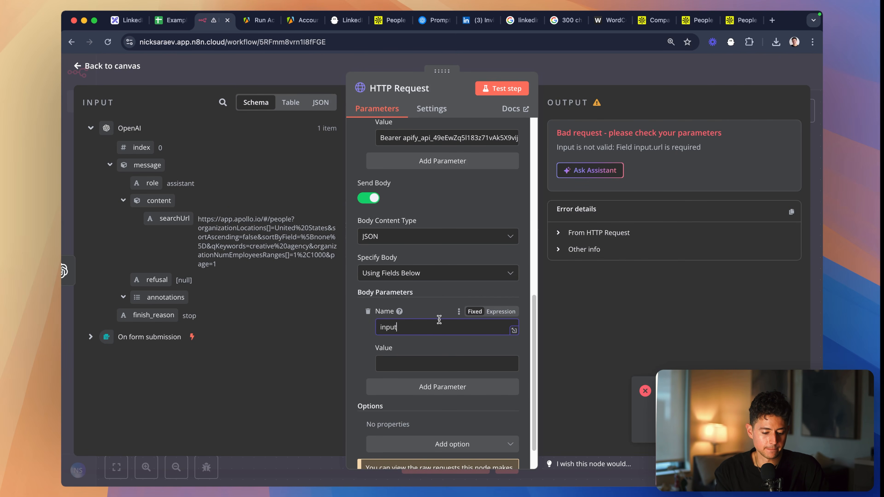
- Change the HTTP Request node's Specify Body option to Using JSON
{"action": "left_click", "coordinate": [435, 273]}
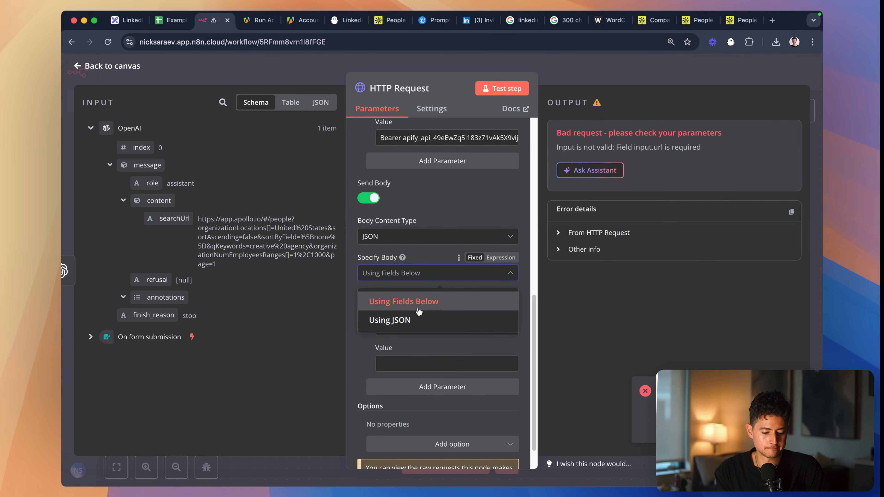
{"action": "left_click", "coordinate": [404, 318]}
{"action": "left_click", "coordinate": [427, 330]}
- Write a JSON body with an "input" object that contains a "url" field holding an empty string
{"action": "type", "text": "{"}
{"action": "key", "text": "Return"}
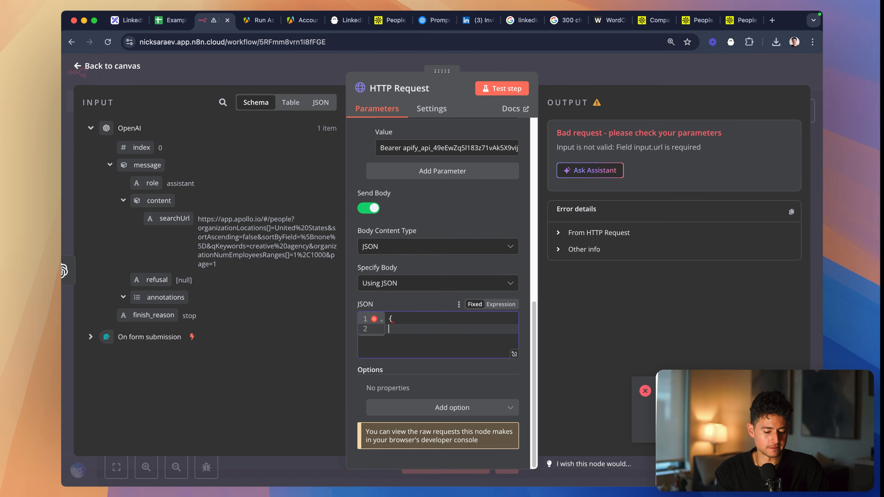
{"action": "key", "text": "Return"}
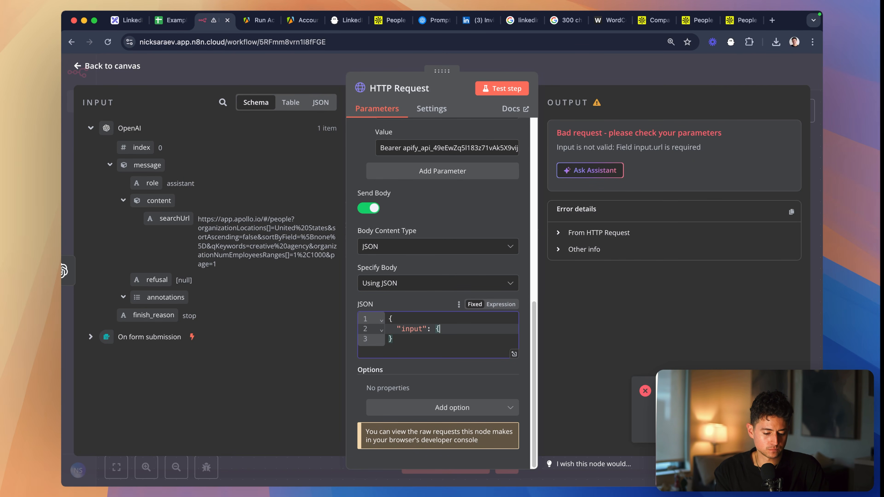
{"action": "type", "text": "\"input\": {"}
{"action": "key", "text": "Return"}
{"action": "type", "text": "\"url\":"}
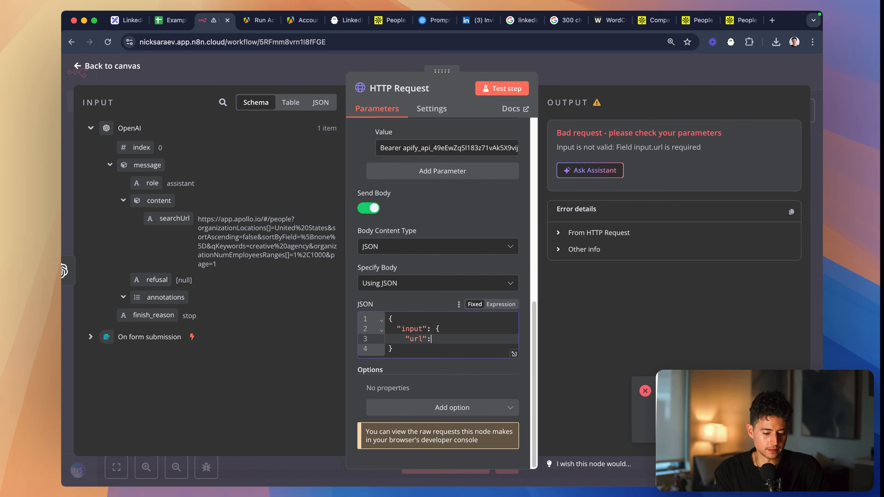
{"action": "type", "text": "\"\"   }"}
{"action": "key", "text": "Return"}
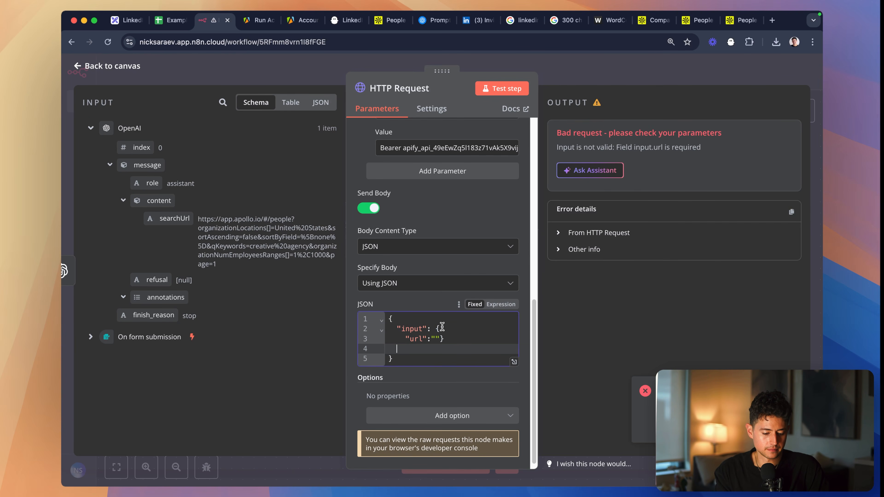
{"action": "left_click", "coordinate": [451, 341]}
{"action": "key", "text": "Left"}
{"action": "key", "text": "Return"}
{"action": "left_click", "coordinate": [462, 336]}
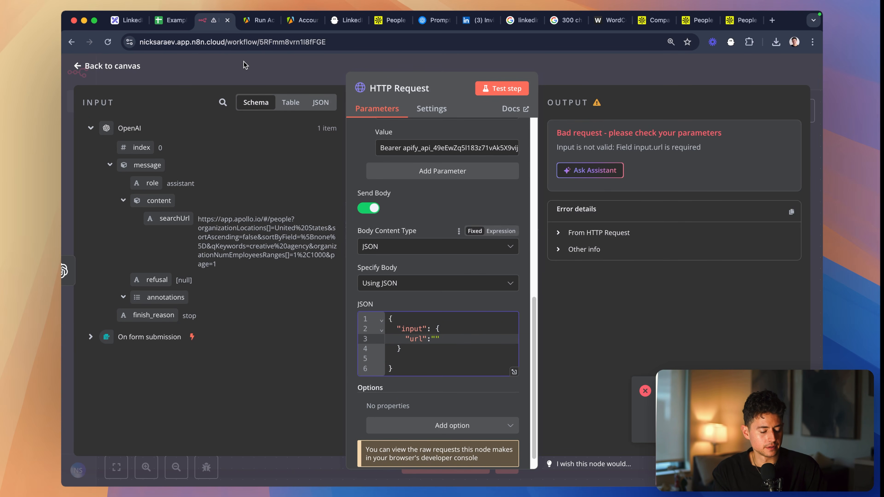
- Place the {{ $json.message.content.searchUrl }} expression inside the quotes of the JSON body's "url" field and test the node
{"action": "left_click", "coordinate": [383, 22]}
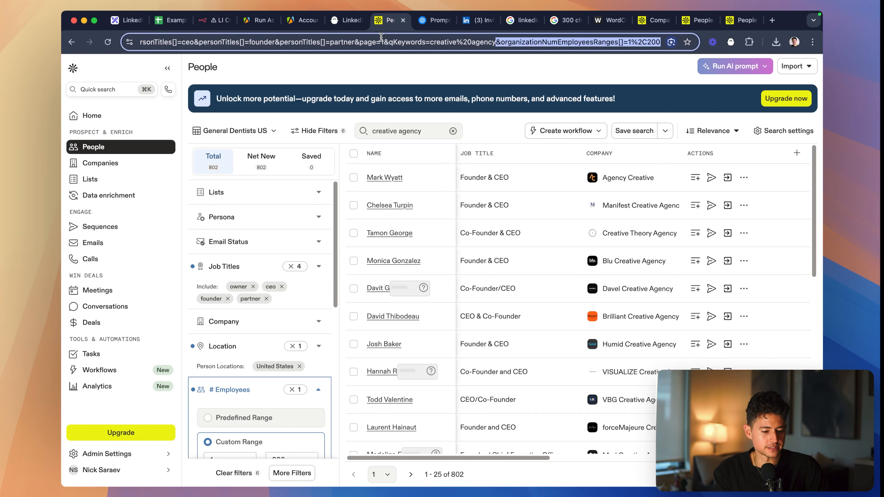
{"action": "left_click", "coordinate": [216, 20]}
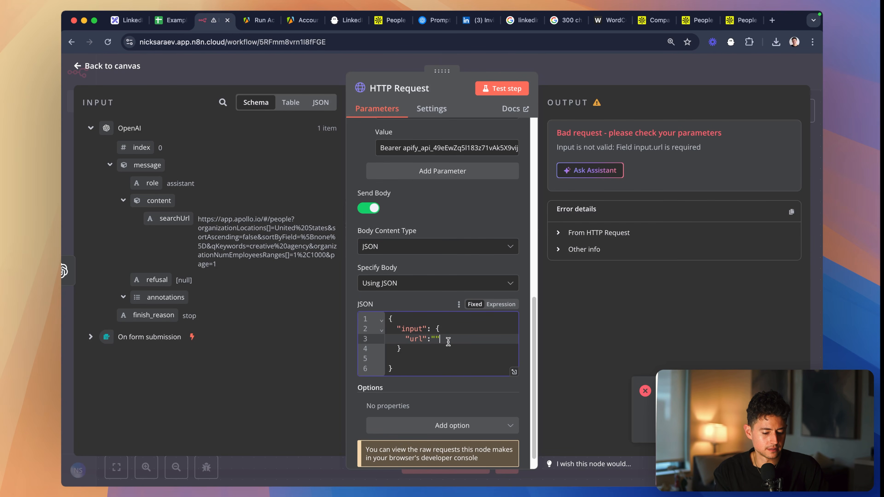
{"action": "left_click_drag", "start_coordinate": [174, 218], "coordinate": [436, 341]}
{"action": "key", "text": "Return"}
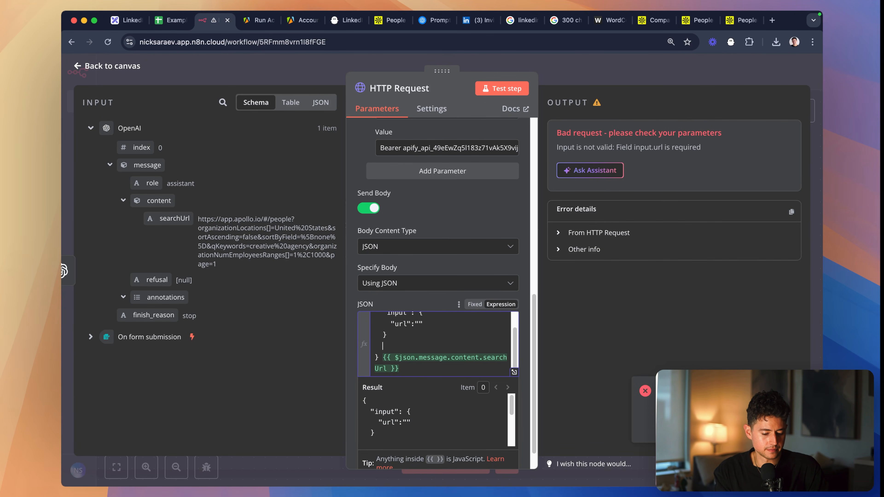
{"action": "key", "text": "BackSpace"}
{"action": "key", "text": "BackSpace"}
{"action": "left_click_drag", "start_coordinate": [411, 354], "coordinate": [383, 350]}
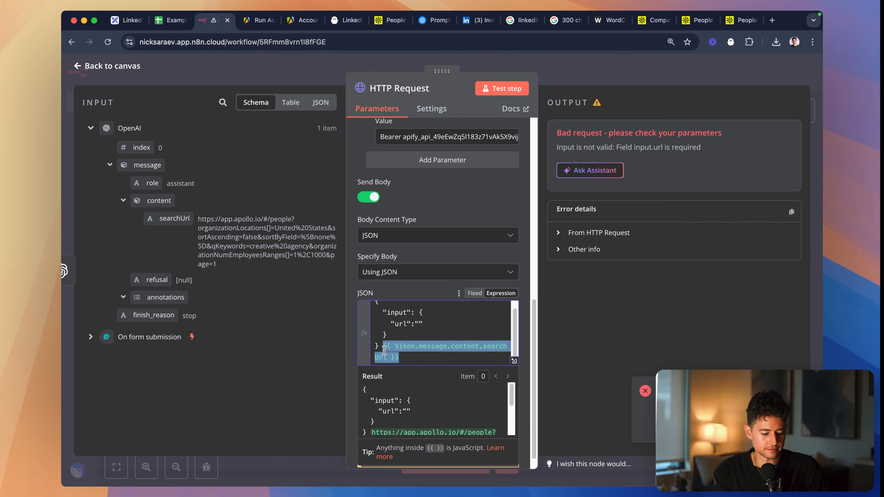
{"action": "key", "text": "super+x"}
{"action": "key", "text": "BackSpace"}
{"action": "key", "text": "super+v"}
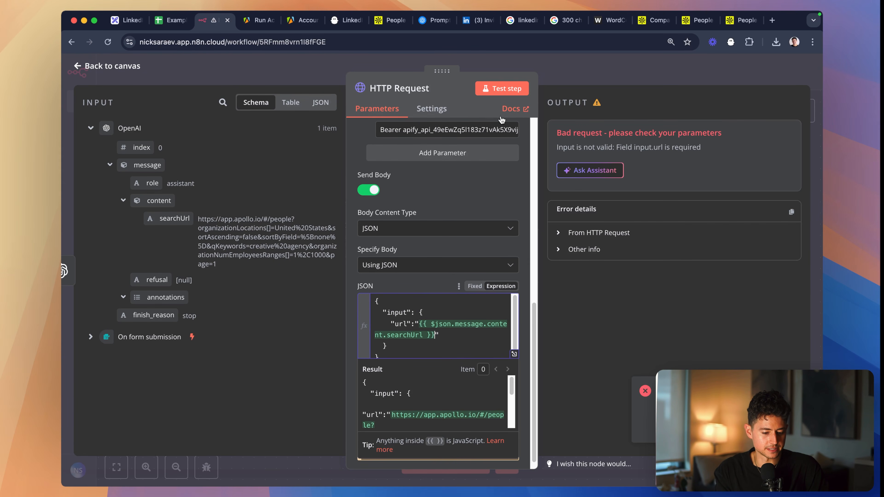
{"action": "left_click", "coordinate": [447, 314]}
{"action": "left_click", "coordinate": [500, 89]}
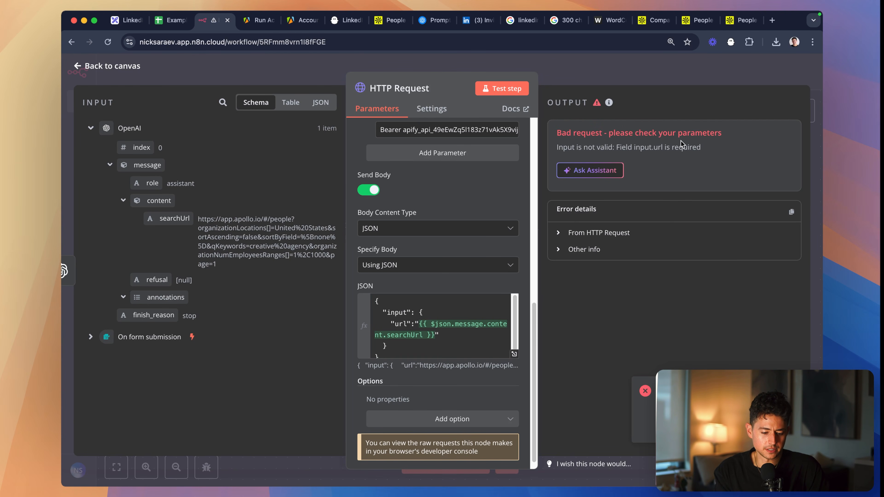
- Switch to the Apify console, open the Apollo Scraper actor from the recent runs and show its input as JSON
{"action": "left_click", "coordinate": [261, 21]}
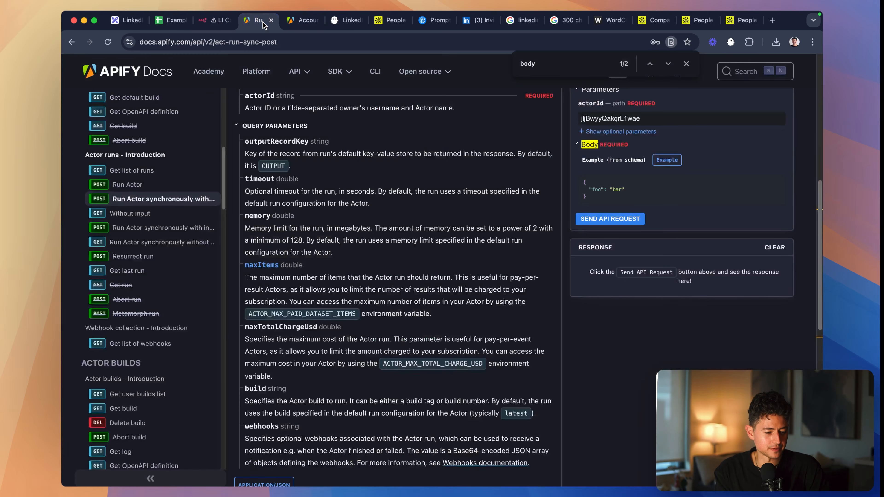
{"action": "left_click", "coordinate": [295, 22]}
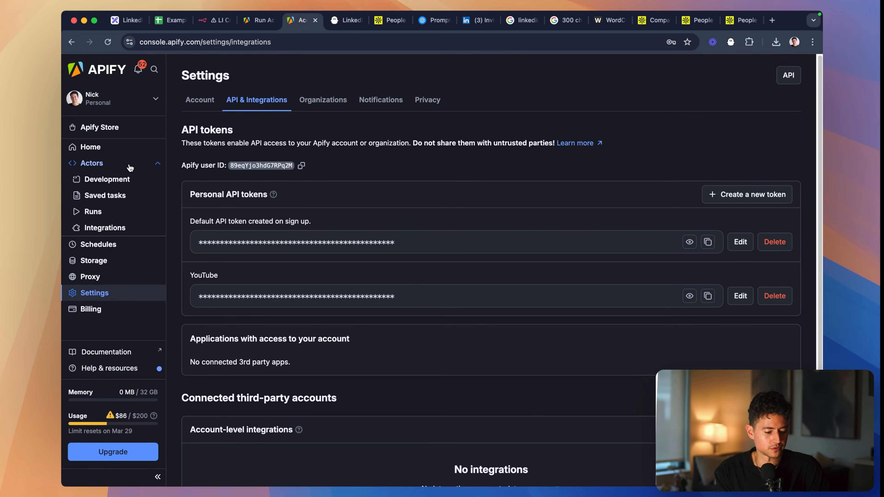
{"action": "left_click", "coordinate": [91, 147]}
{"action": "left_click", "coordinate": [92, 211]}
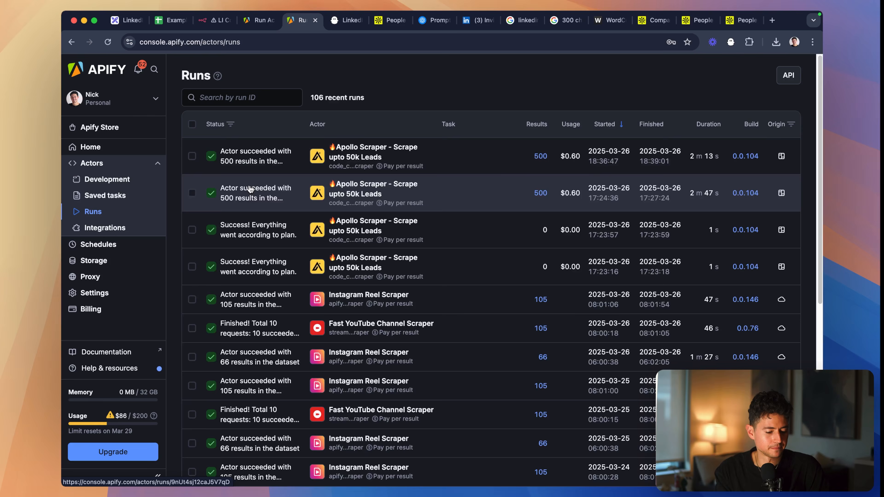
{"action": "left_click", "coordinate": [355, 156]}
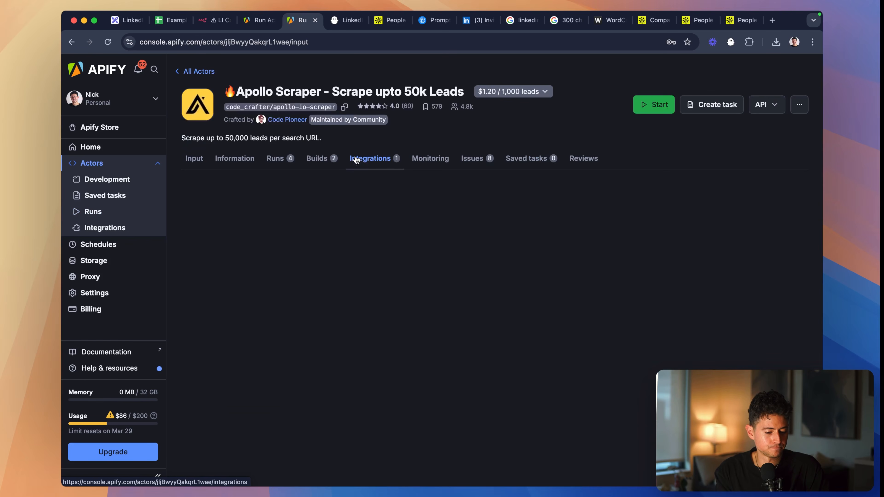
{"action": "left_click", "coordinate": [278, 159]}
{"action": "left_click", "coordinate": [194, 158]}
{"action": "left_click", "coordinate": [232, 190]}
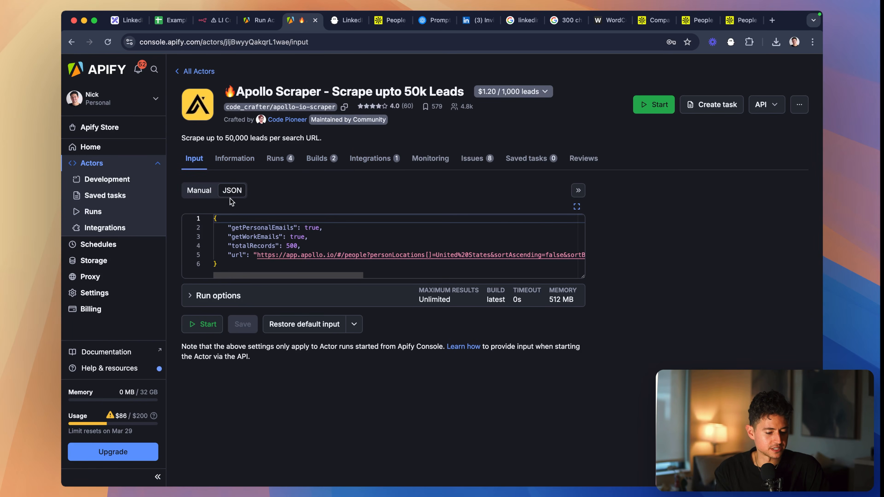
- Copy the actor's entire JSON input, paste it over the n8n HTTP Request node's JSON body and test the node
{"action": "left_click", "coordinate": [275, 216]}
{"action": "key", "text": "super+a"}
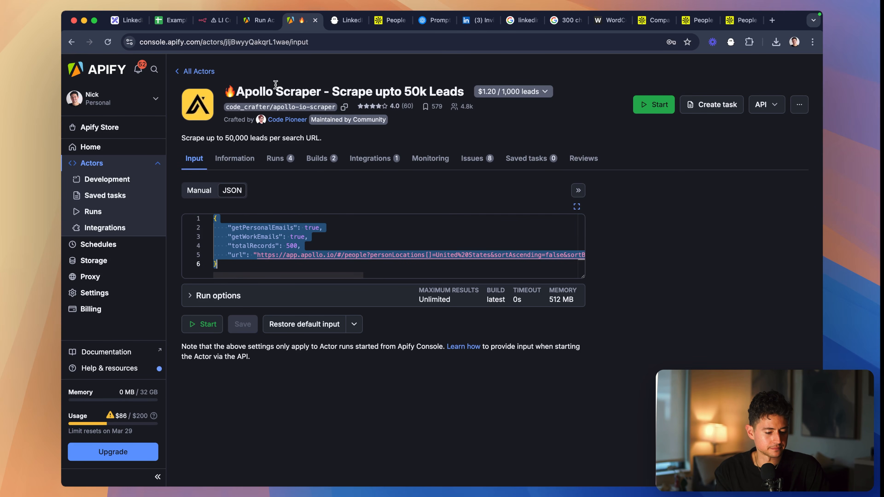
{"action": "left_click", "coordinate": [231, 25]}
{"action": "left_click", "coordinate": [415, 322]}
{"action": "key", "text": "super+a"}
{"action": "key", "text": "super+v"}
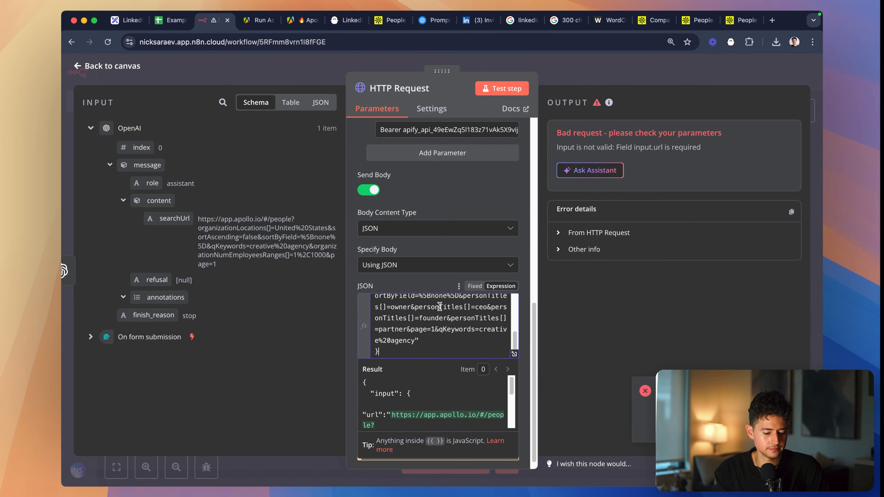
{"action": "left_click", "coordinate": [498, 87]}
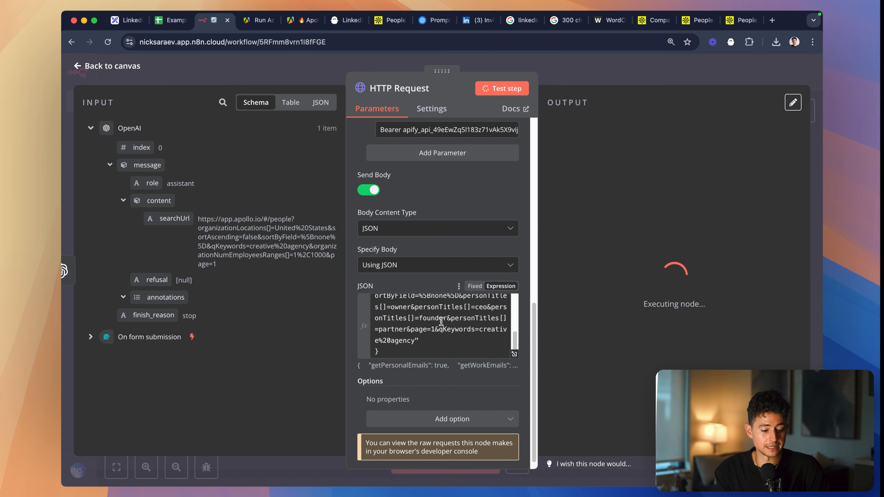
- Close the Apify API docs tab and open the log of the Apollo Scraper run currently in progress
{"action": "scroll", "coordinate": [441, 321], "scroll_direction": "up", "scroll_amount": 5}
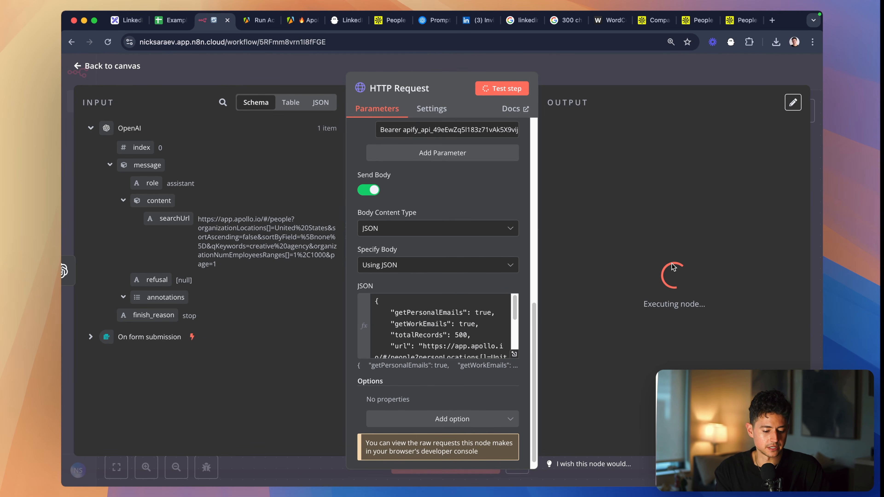
{"action": "key", "text": "ctrl+Tab"}
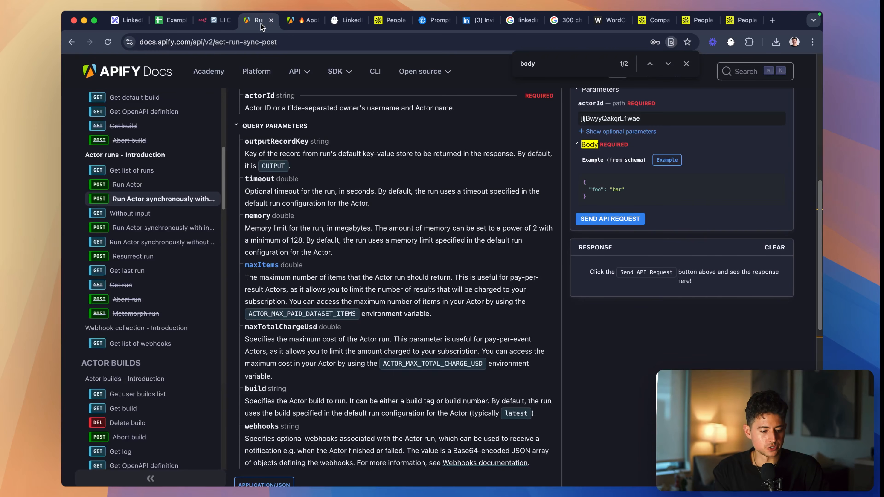
{"action": "scroll", "coordinate": [350, 214], "scroll_direction": "up", "scroll_amount": 15}
{"action": "key", "text": "super+w"}
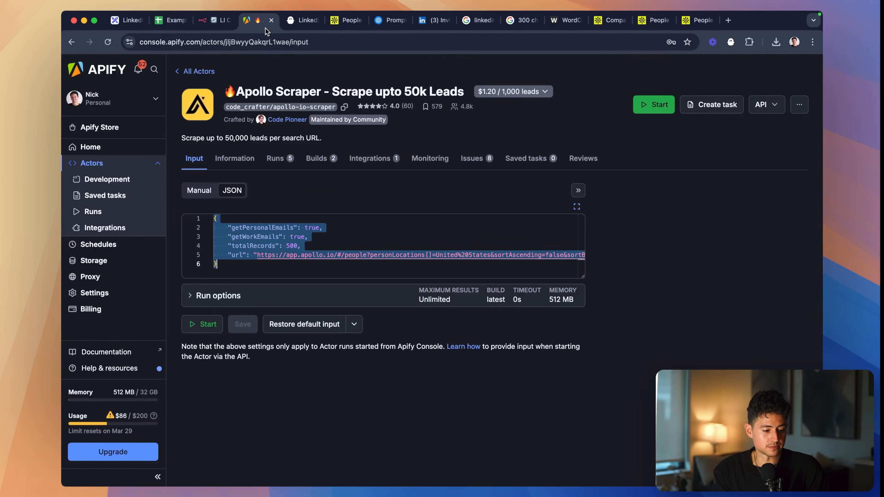
{"action": "left_click", "coordinate": [288, 163]}
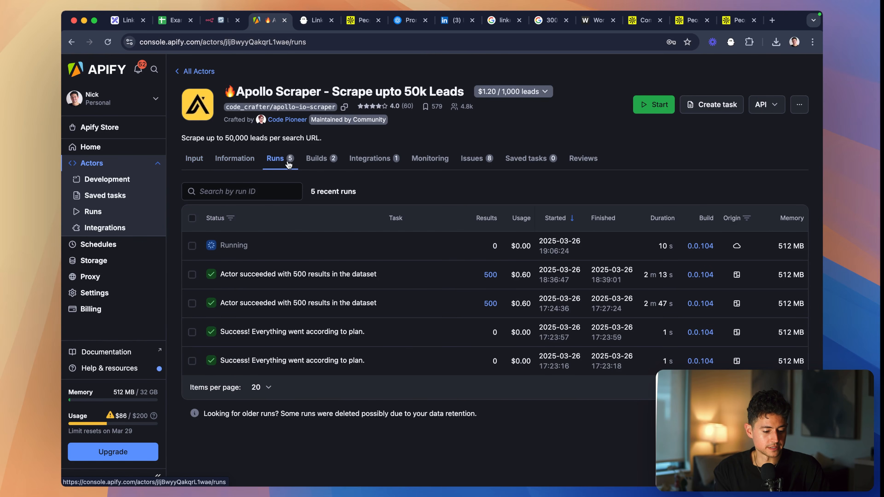
{"action": "left_click", "coordinate": [232, 245]}
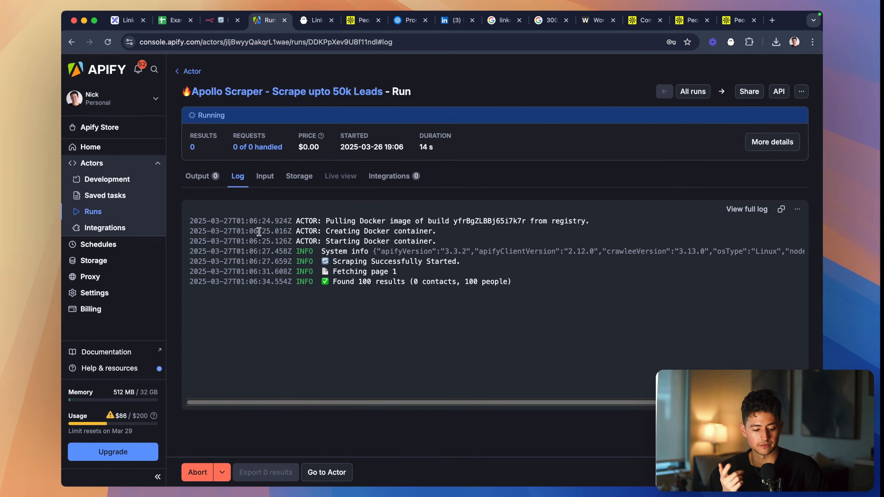
- In the n8n HTTP Request node's JSON body, replace the hard-coded "url" value with the {{ $json.message.content.searchUrl }} expression
{"action": "left_click", "coordinate": [223, 21]}
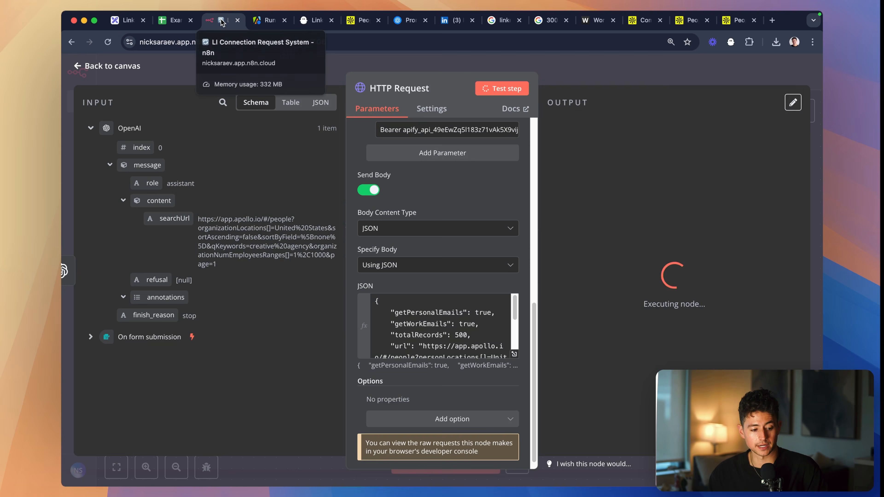
{"action": "scroll", "coordinate": [493, 352], "scroll_direction": "down", "scroll_amount": 2}
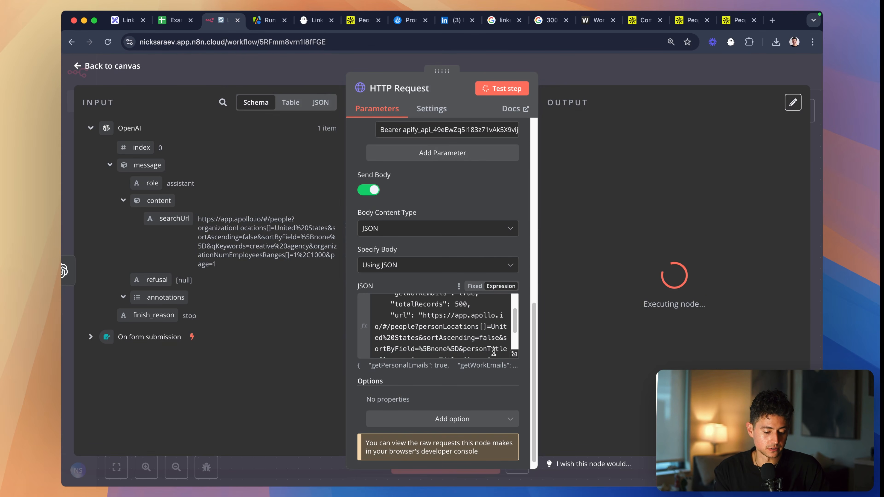
{"action": "left_click", "coordinate": [432, 317]}
{"action": "key", "text": "shift+Down"}
{"action": "key", "text": "shift+Down"}
{"action": "key", "text": "shift+Down"}
{"action": "key", "text": "shift+Down"}
{"action": "key", "text": "shift+Down"}
{"action": "key", "text": "shift+Down"}
{"action": "key", "text": "shift+Down"}
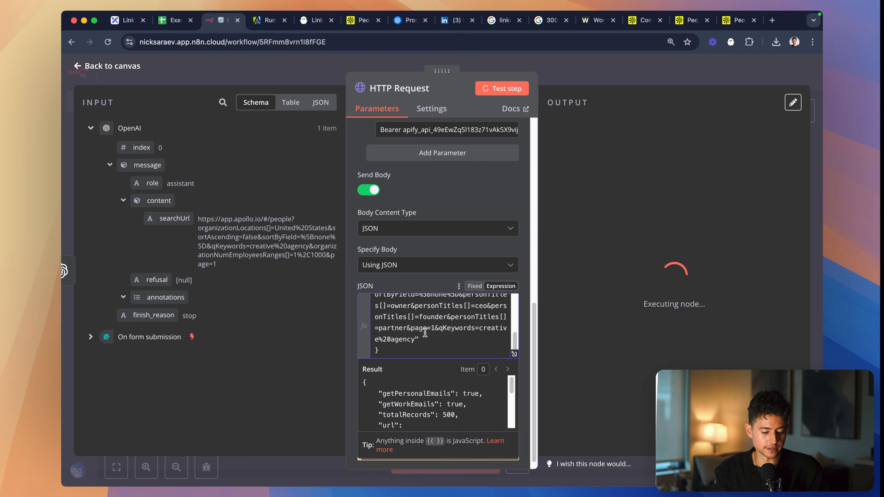
{"action": "key", "text": "BackSpace"}
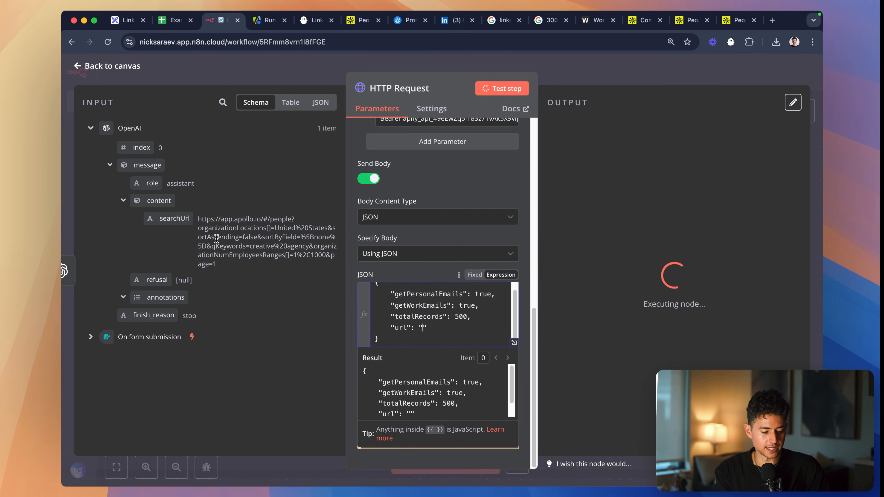
{"action": "left_click_drag", "start_coordinate": [175, 218], "coordinate": [423, 327]}
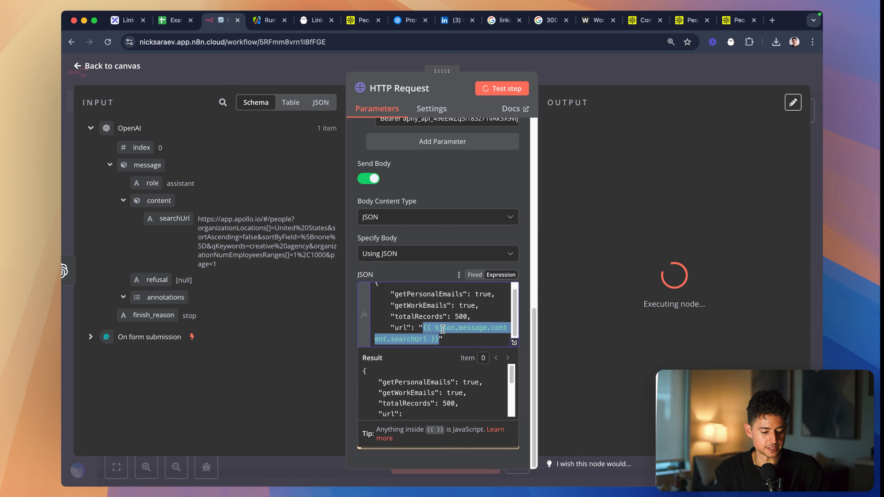
- Set "totalRecords" in the JSON body to 1000
{"action": "scroll", "coordinate": [473, 310], "scroll_direction": "up", "scroll_amount": 5}
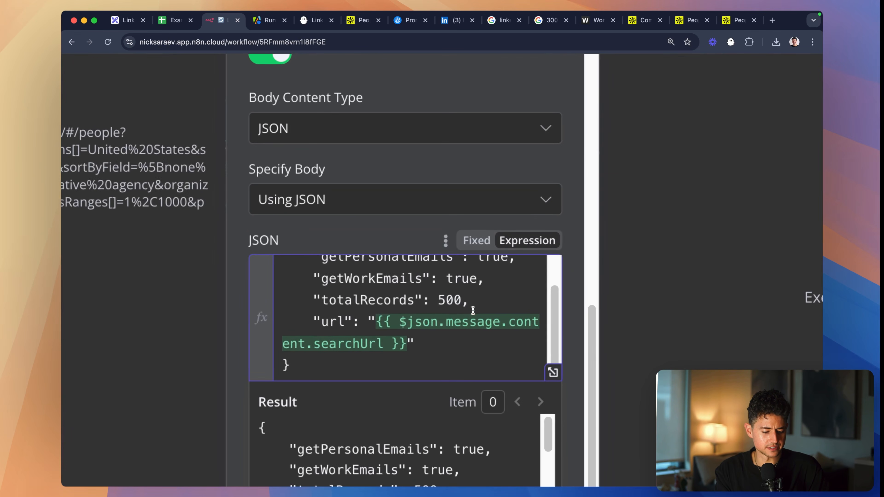
{"action": "key", "text": "BackSpace"}
{"action": "key", "text": "BackSpace"}
{"action": "key", "text": "BackSpace"}
{"action": "type", "text": "1000"}
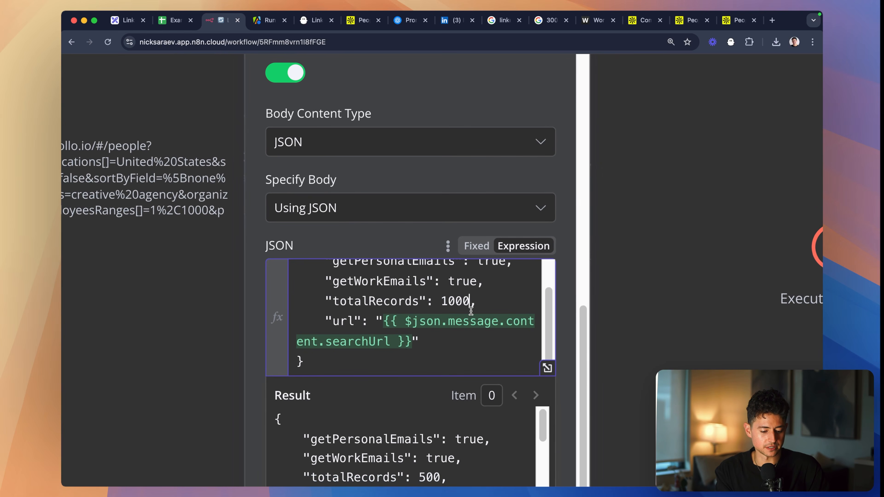
{"action": "scroll", "coordinate": [494, 322], "scroll_direction": "down", "scroll_amount": 5}
{"action": "scroll", "coordinate": [494, 322], "scroll_direction": "up", "scroll_amount": 1}
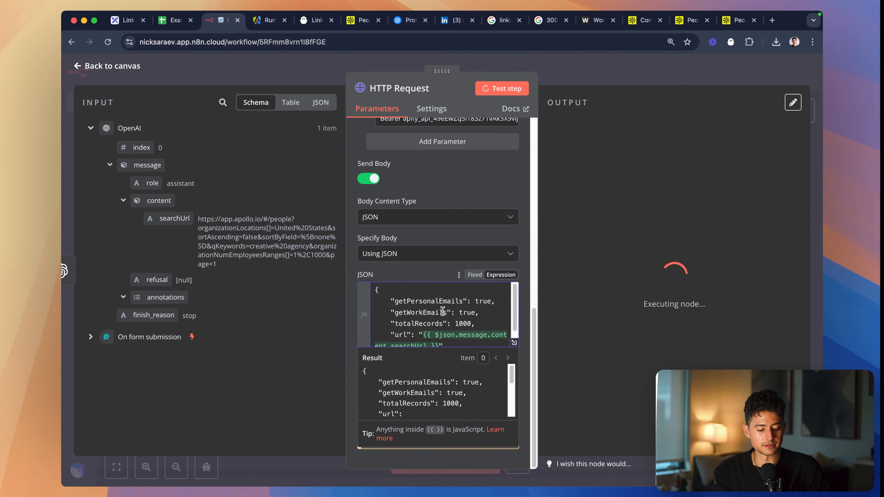
- Return to the canvas and rename the HTTP Request node "Run Apify Actor & Get Results"
{"action": "left_click", "coordinate": [592, 76]}
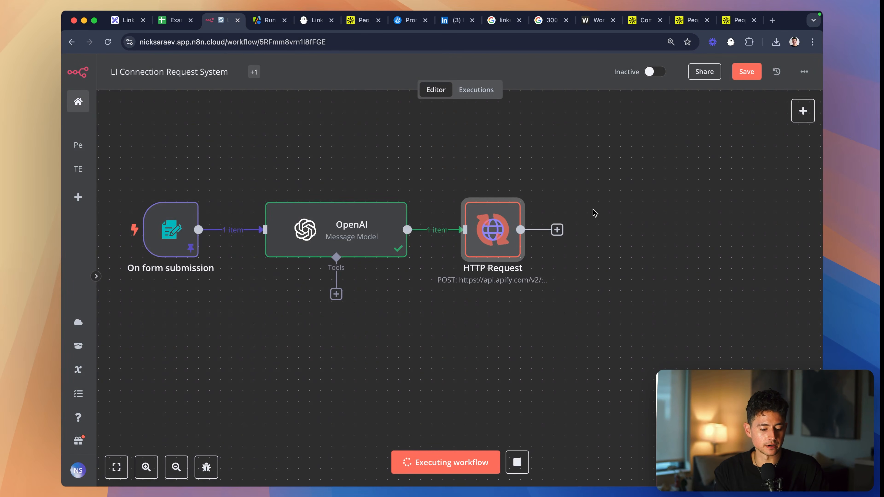
{"action": "scroll", "coordinate": [593, 212], "scroll_direction": "down", "scroll_amount": 1}
{"action": "left_click_drag", "start_coordinate": [608, 299], "coordinate": [416, 154]}
{"action": "key", "text": "F2"}
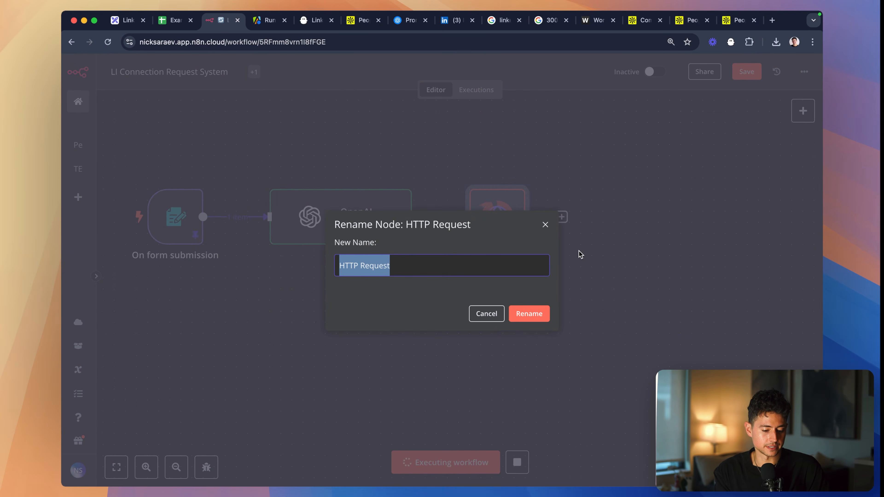
{"action": "type", "text": "Run Apify Actor &"}
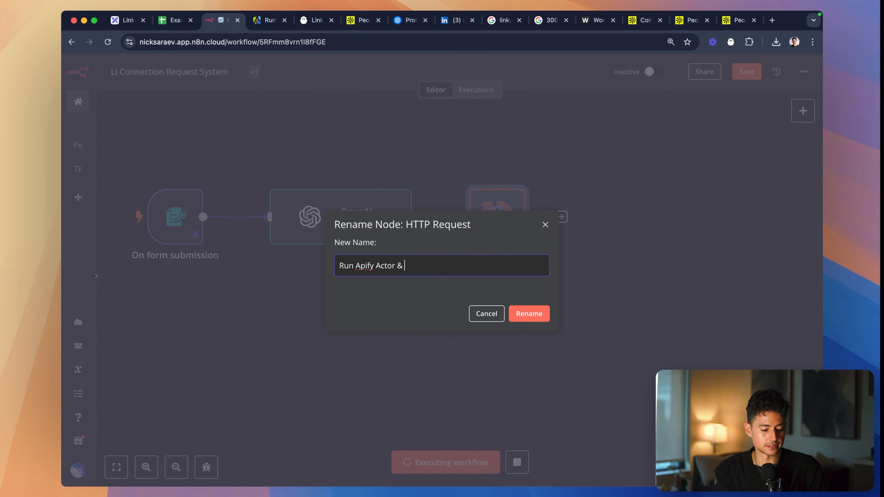
{"action": "type", "text": " Get Results"}
{"action": "key", "text": "Return"}
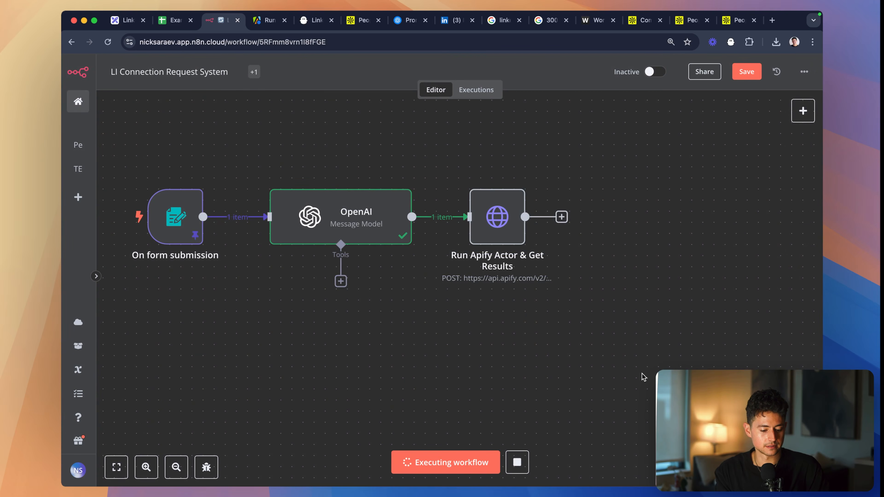
- Review the JSON body of the Run Apify Actor & Get Results node and check the run's log in the Apify console
{"action": "scroll", "coordinate": [508, 331], "scroll_direction": "left", "scroll_amount": 2}
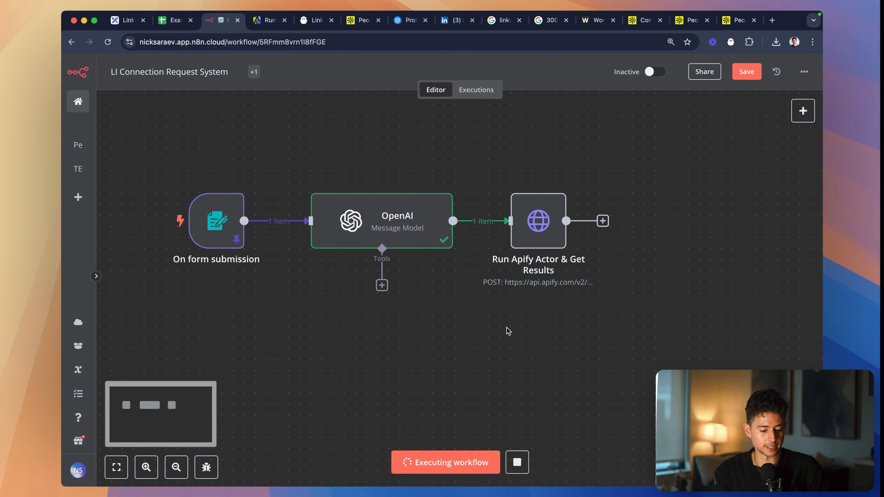
{"action": "double_click", "coordinate": [525, 218]}
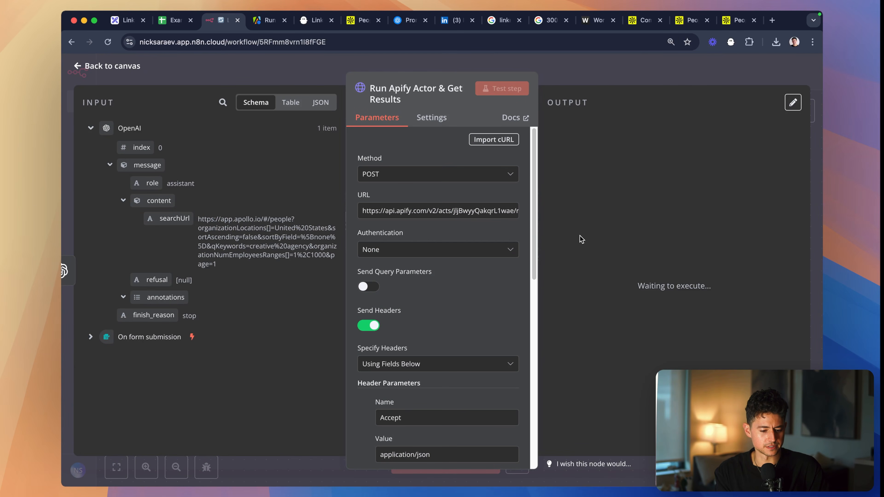
{"action": "scroll", "coordinate": [457, 240], "scroll_direction": "down", "scroll_amount": 10}
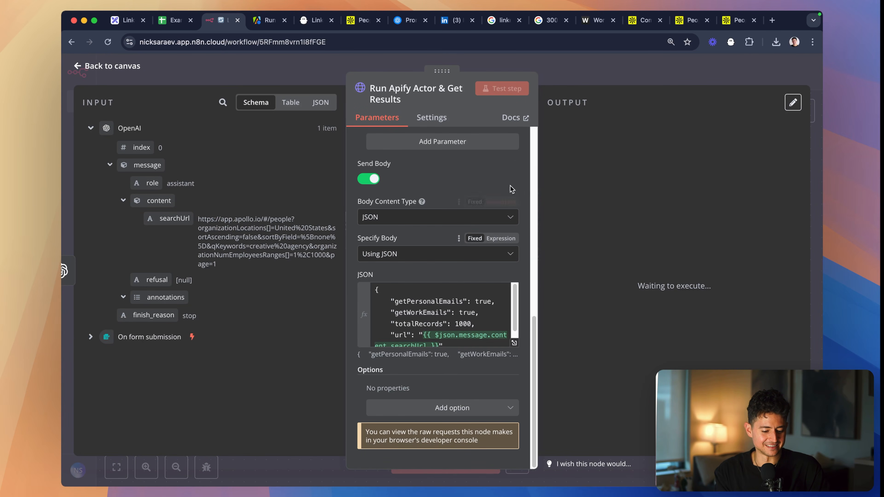
{"action": "scroll", "coordinate": [462, 292], "scroll_direction": "down", "scroll_amount": 2}
{"action": "key", "text": "Escape"}
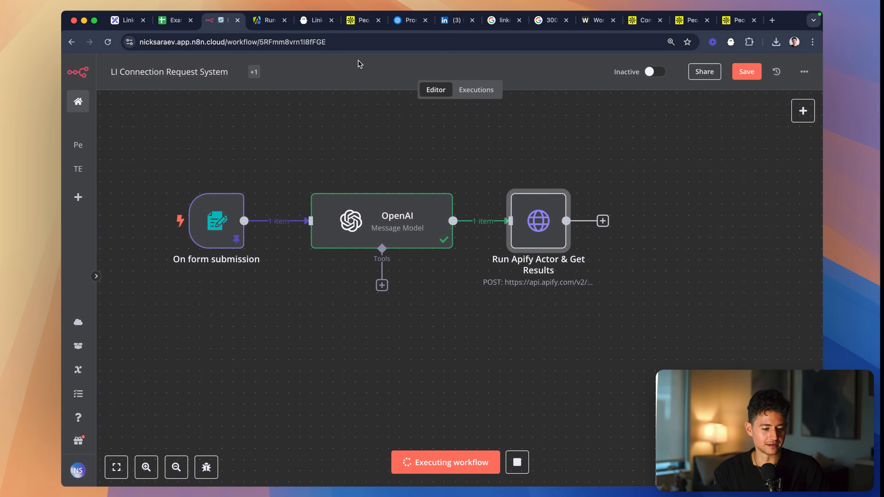
{"action": "left_click", "coordinate": [270, 22]}
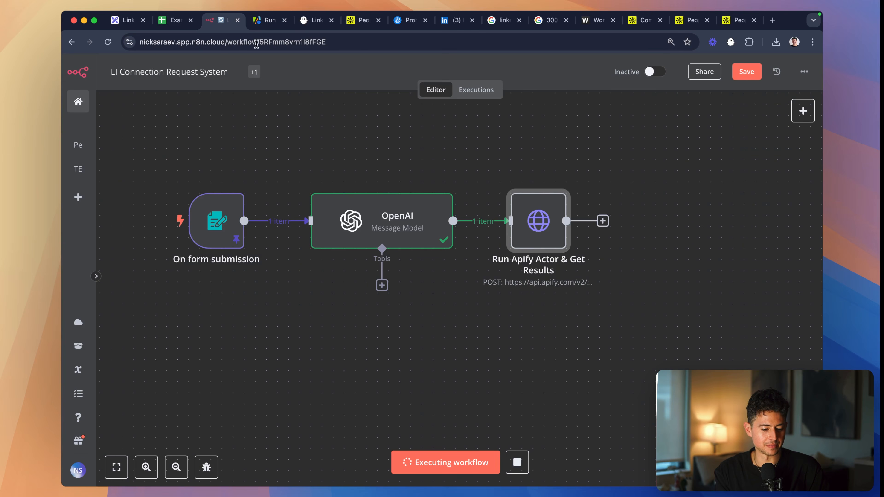
- Back in n8n, rename the OpenAI node "Generate Search URL"
{"action": "left_click", "coordinate": [223, 20]}
{"action": "left_click_drag", "start_coordinate": [279, 170], "coordinate": [494, 295]}
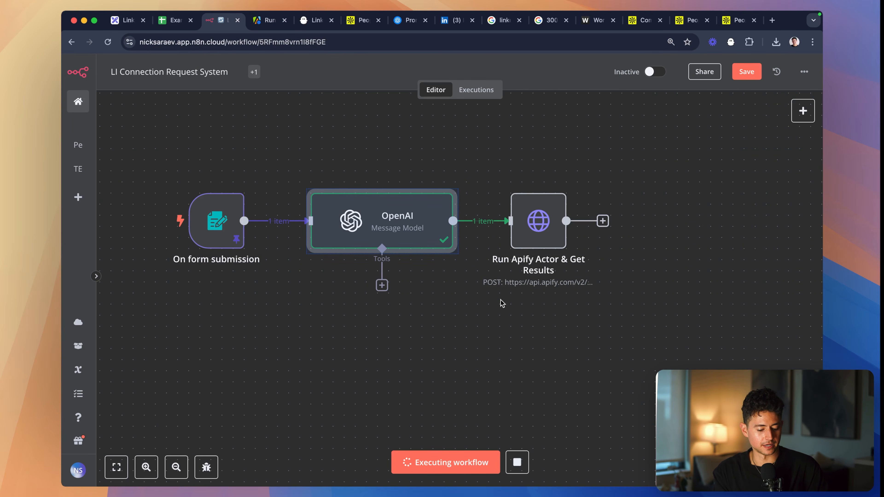
{"action": "key", "text": "F2"}
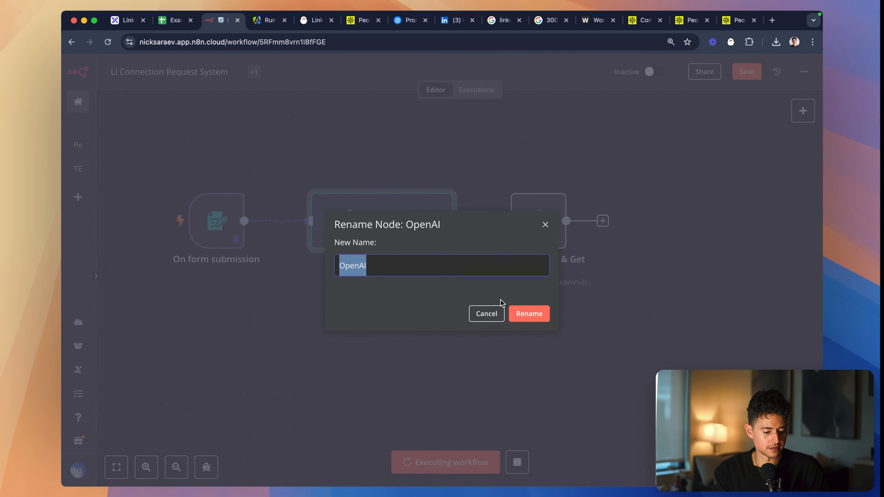
{"action": "type", "text": "Persona"}
{"action": "key", "text": "BackSpace"}
{"action": "key", "text": "BackSpace"}
{"action": "key", "text": "BackSpace"}
{"action": "key", "text": "BackSpace"}
{"action": "key", "text": "BackSpace"}
{"action": "key", "text": "BackSpace"}
{"action": "key", "text": "BackSpace"}
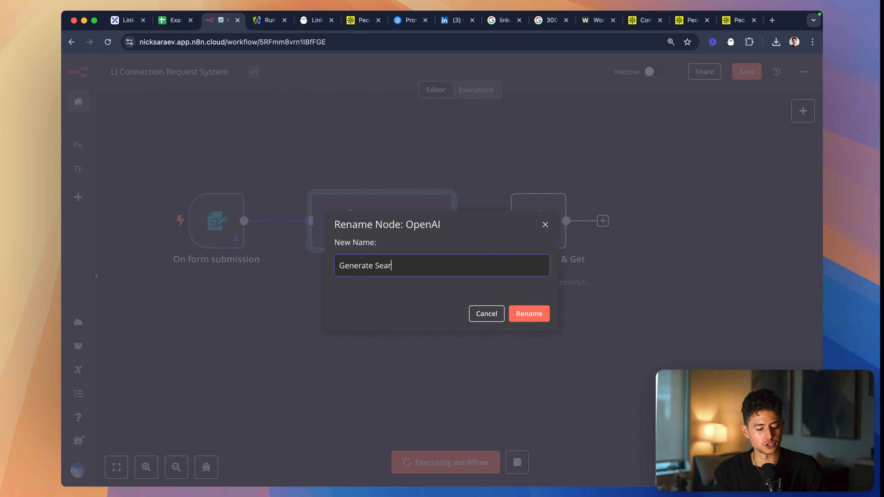
{"action": "type", "text": "Generate Search URL"}
{"action": "left_click", "coordinate": [522, 313]}
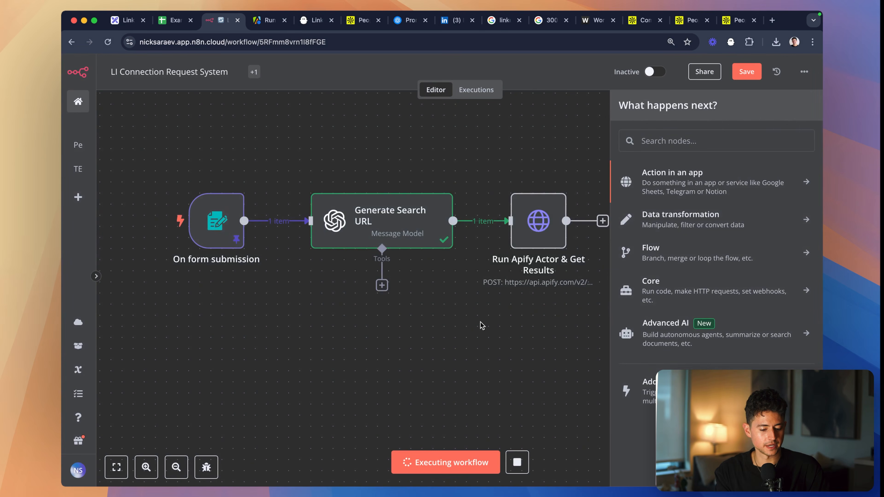
- Save the LI Connection Request System workflow and reload its page
{"action": "key", "text": "super+s"}
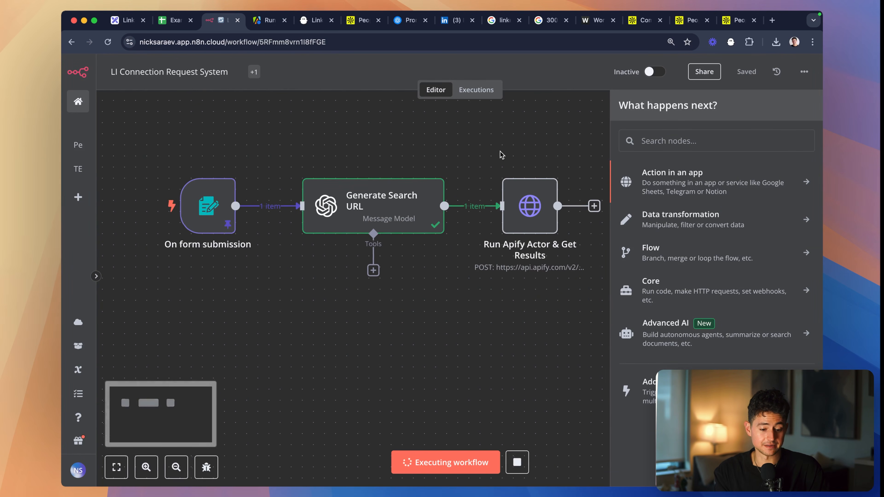
{"action": "left_click", "coordinate": [377, 40]}
{"action": "key", "text": "Return"}
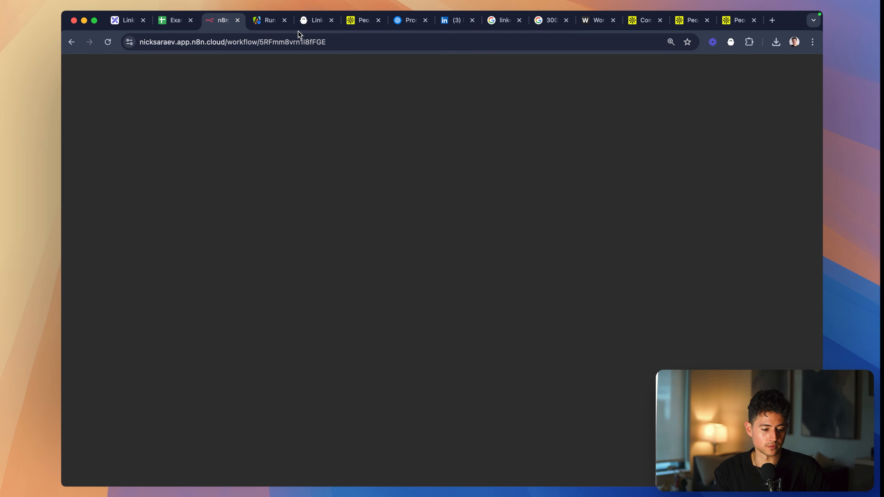
- In the Apify console, check the current run's output and the Apollo Scraper's list of recent runs
{"action": "left_click", "coordinate": [271, 21]}
{"action": "left_click", "coordinate": [210, 177]}
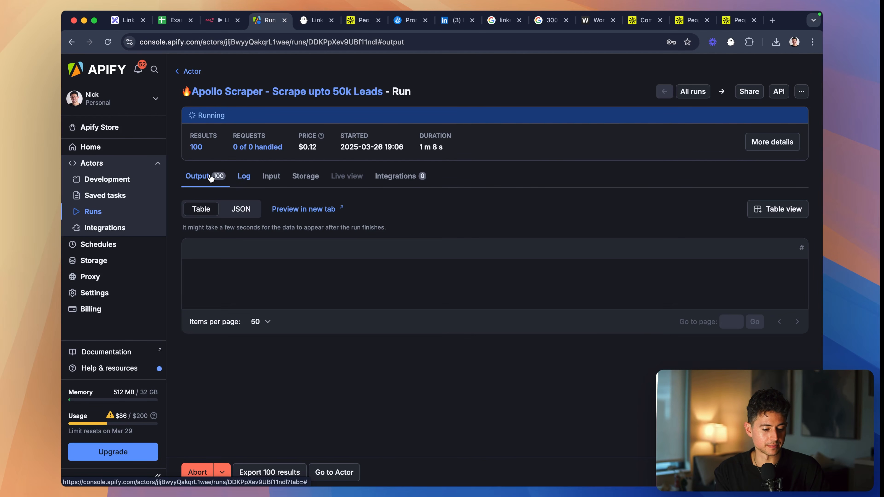
{"action": "left_click", "coordinate": [199, 91]}
{"action": "left_click", "coordinate": [272, 158]}
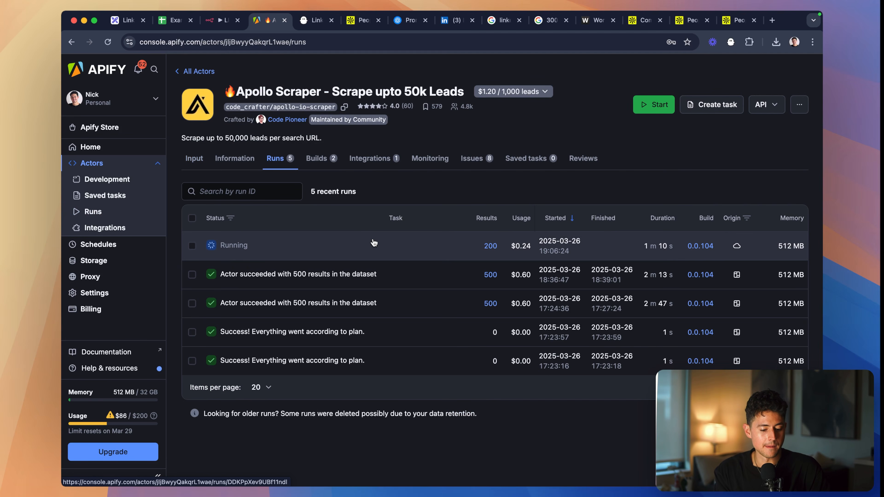
- Return to the n8n workflow and test the Generate Search URL node
{"action": "left_click", "coordinate": [219, 20]}
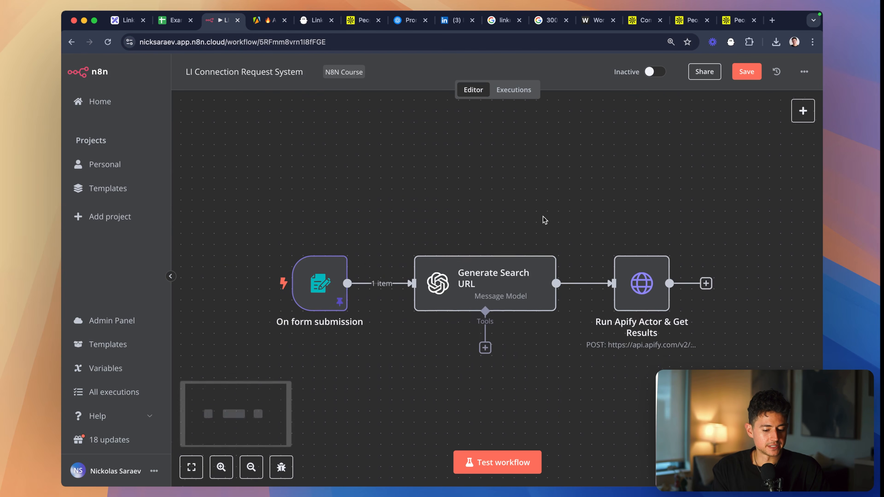
{"action": "double_click", "coordinate": [393, 252]}
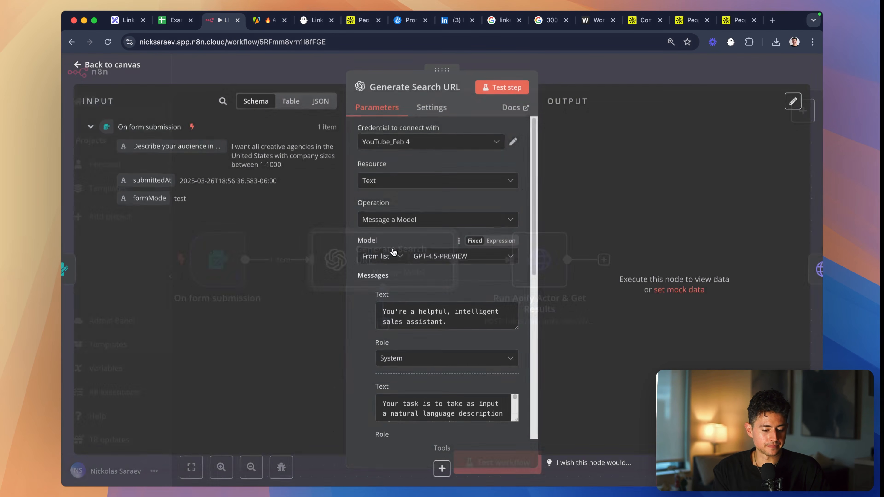
{"action": "left_click", "coordinate": [507, 91]}
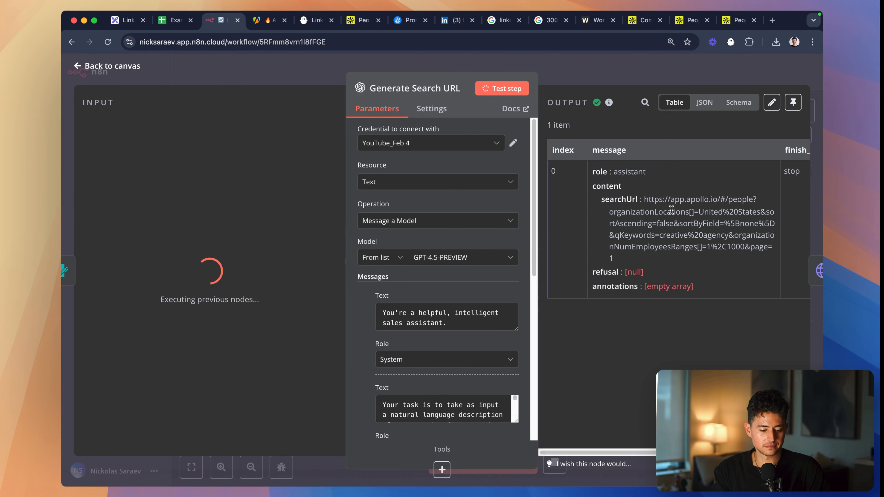
- Copy the searchUrl value from the node's output and open it in a new browser tab
{"action": "left_click_drag", "start_coordinate": [646, 201], "coordinate": [636, 254]}
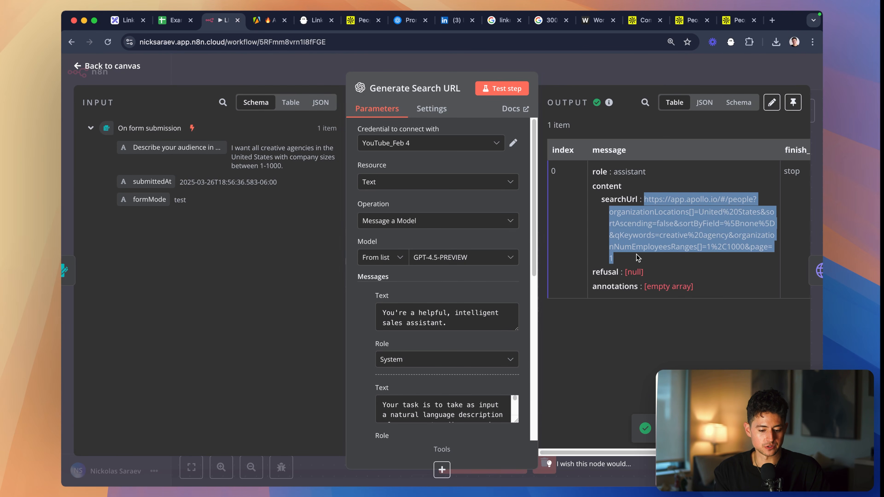
{"action": "key", "text": "super+c"}
{"action": "key", "text": "super+t"}
{"action": "key", "text": "super+v"}
{"action": "key", "text": "Return"}
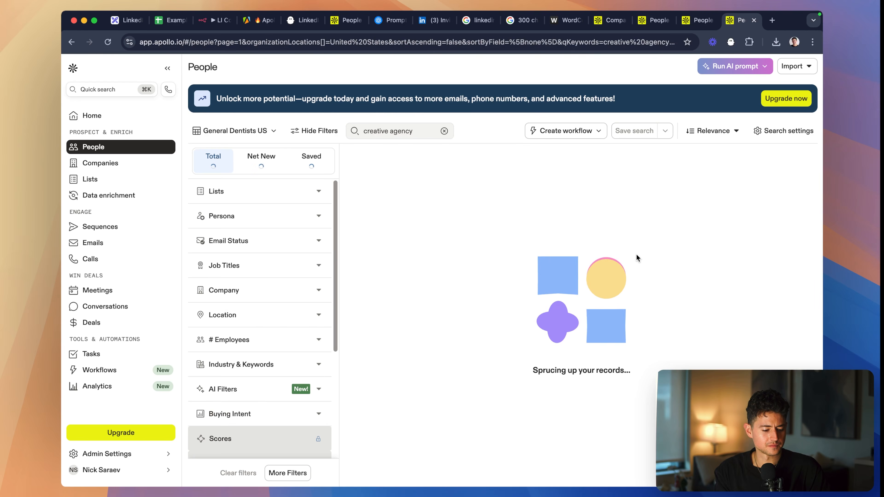
- Check the filters applied by the generated Apollo URL, close that page, and pin the Generate Search URL node's output in n8n
{"action": "scroll", "coordinate": [293, 366], "scroll_direction": "down", "scroll_amount": 3}
{"action": "scroll", "coordinate": [294, 367], "scroll_direction": "up", "scroll_amount": 5}
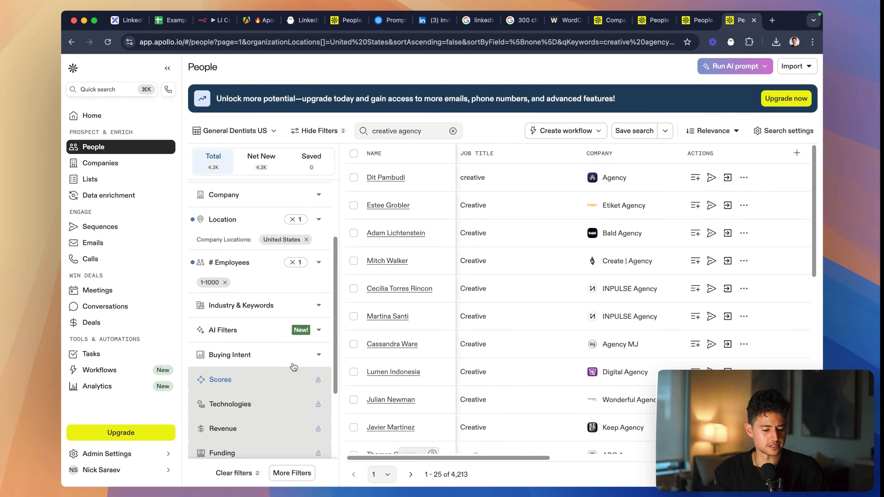
{"action": "key", "text": "super+w"}
{"action": "left_click", "coordinate": [793, 102]}
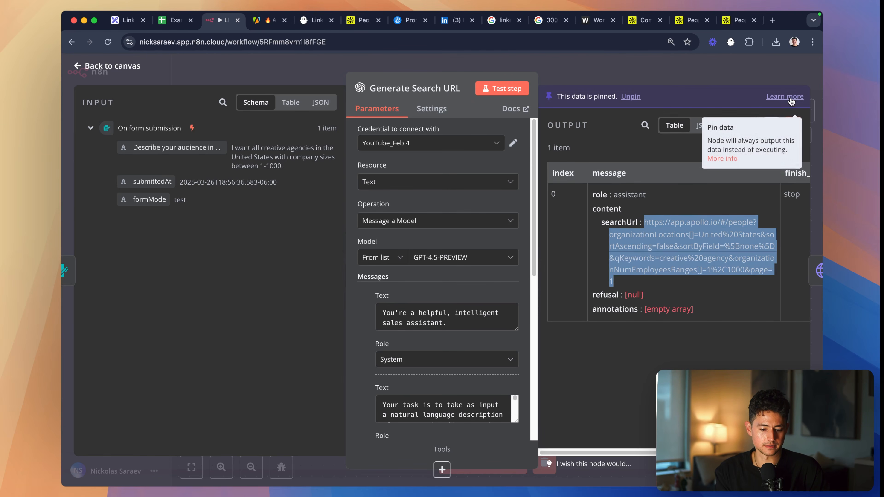
{"action": "key", "text": "Escape"}
- Test the Run Apify Actor & Get Results node with its JSON body requesting 1000 total records
{"action": "double_click", "coordinate": [537, 257]}
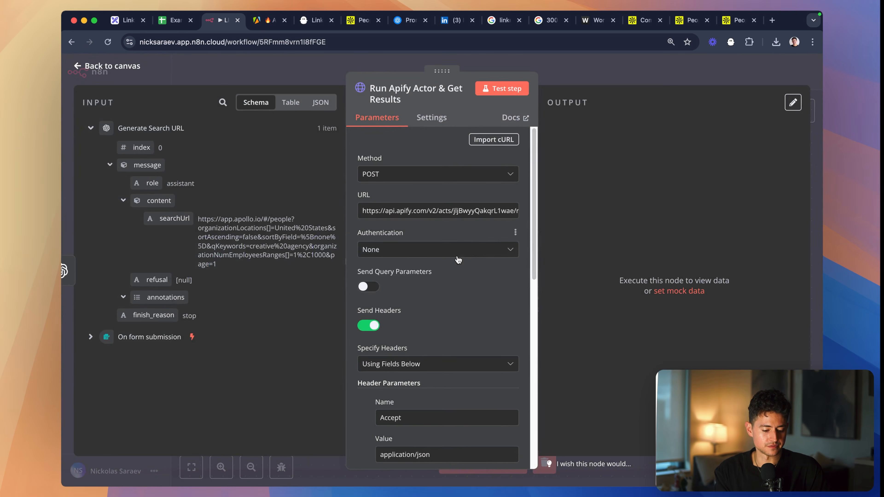
{"action": "scroll", "coordinate": [459, 271], "scroll_direction": "down", "scroll_amount": 10}
{"action": "scroll", "coordinate": [461, 300], "scroll_direction": "down", "scroll_amount": 3}
{"action": "left_click", "coordinate": [502, 89]}
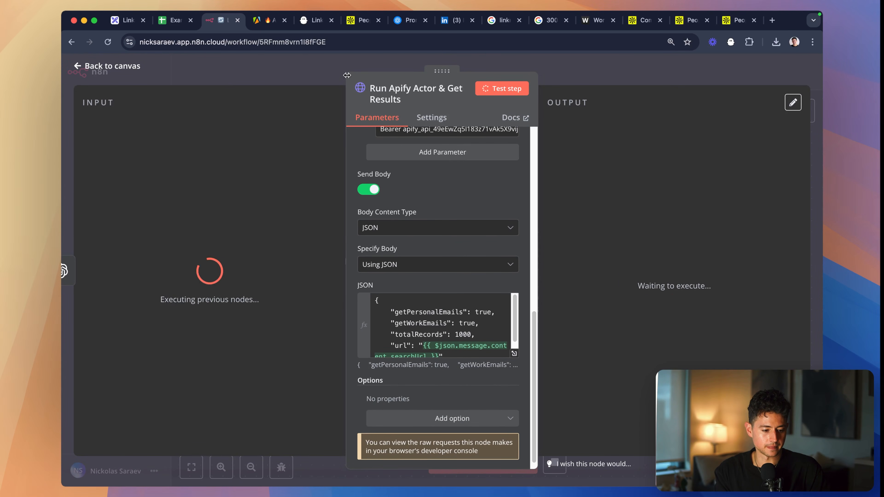
- In the Apify console, abort the older of the two running Apollo Scraper runs, started at 19:06:24
{"action": "left_click", "coordinate": [263, 22]}
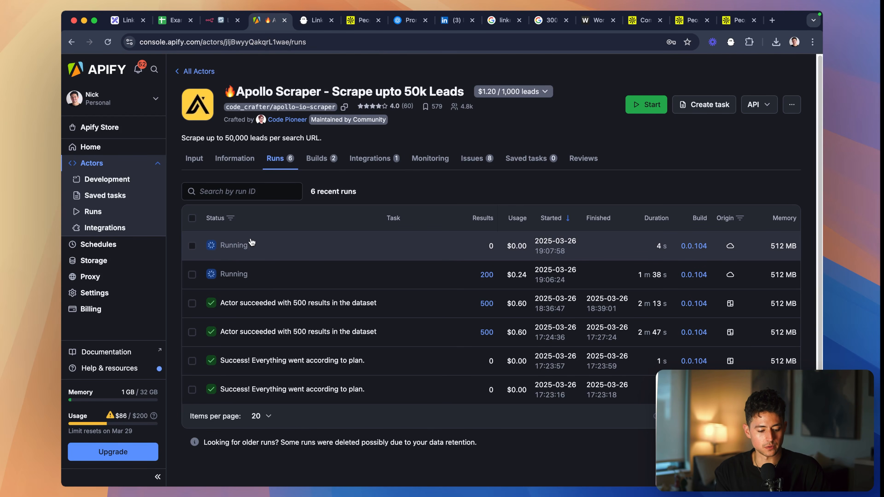
{"action": "left_click", "coordinate": [191, 274]}
{"action": "left_click", "coordinate": [439, 191]}
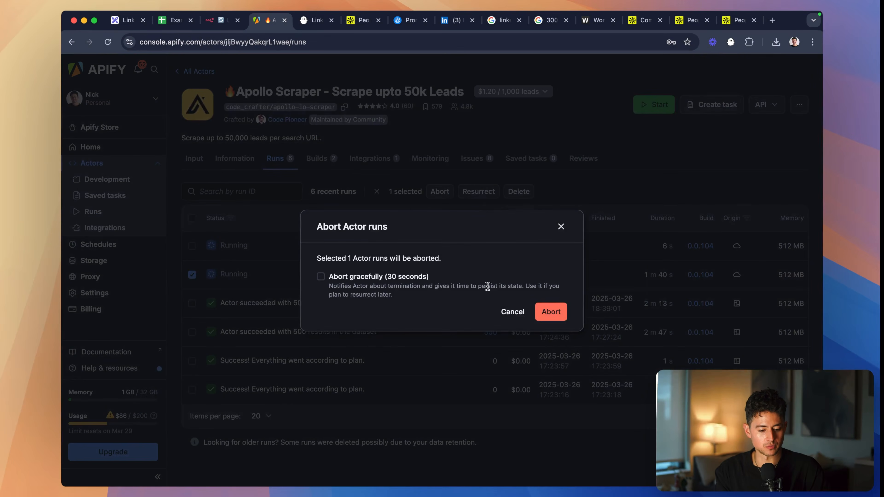
{"action": "double_click", "coordinate": [405, 279]}
{"action": "left_click", "coordinate": [551, 312]}
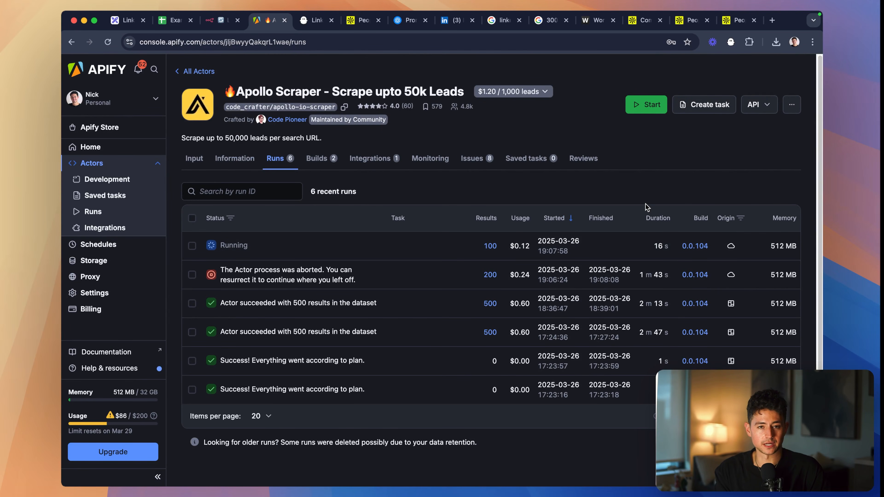
- Return to n8n and examine the output of the Run Apify Actor & Get Results node
{"action": "left_click", "coordinate": [219, 22]}
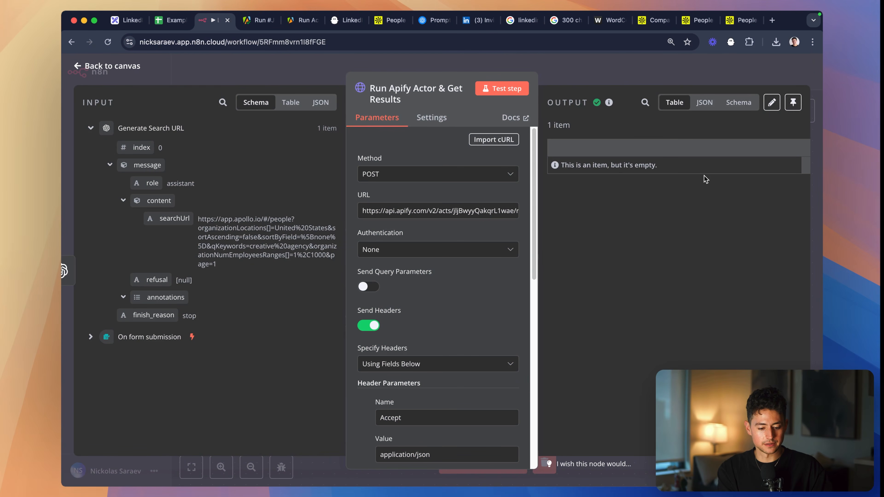
{"action": "left_click_drag", "start_coordinate": [670, 170], "coordinate": [574, 162]}
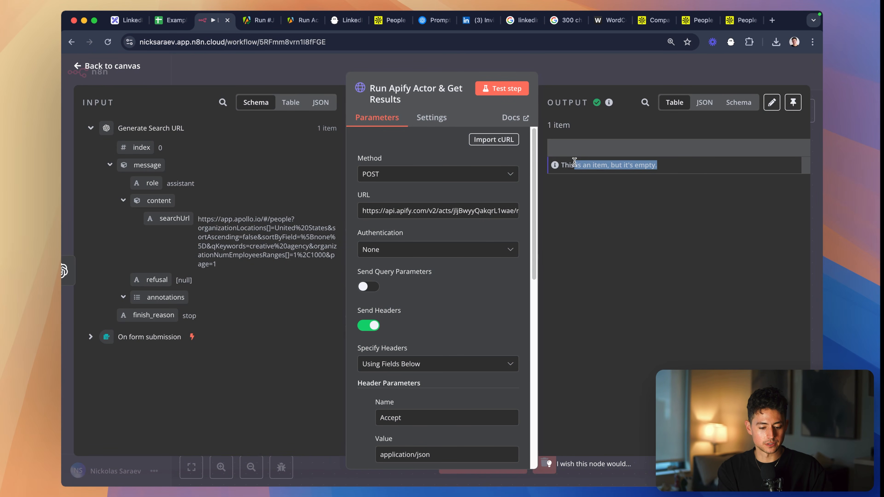
{"action": "left_click", "coordinate": [653, 198]}
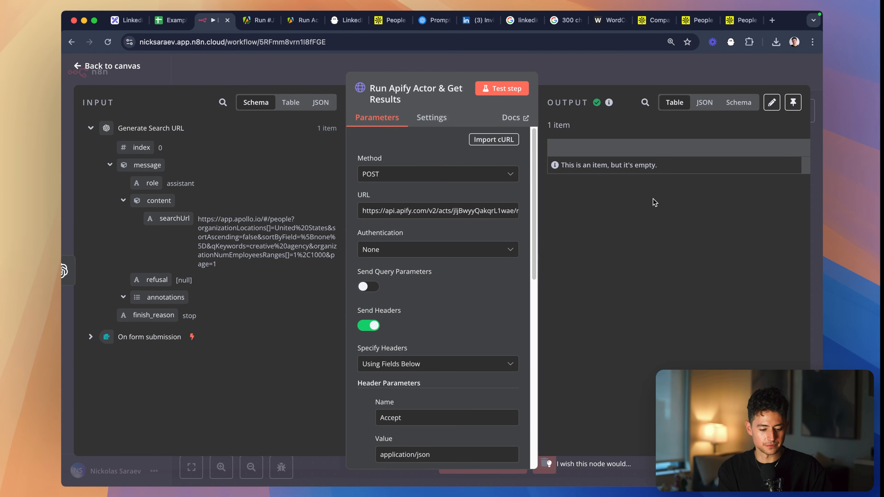
- In the Apify API docs, copy the POST endpoint URL for running an Actor synchronously with input and getting dataset items
{"action": "left_click", "coordinate": [295, 23]}
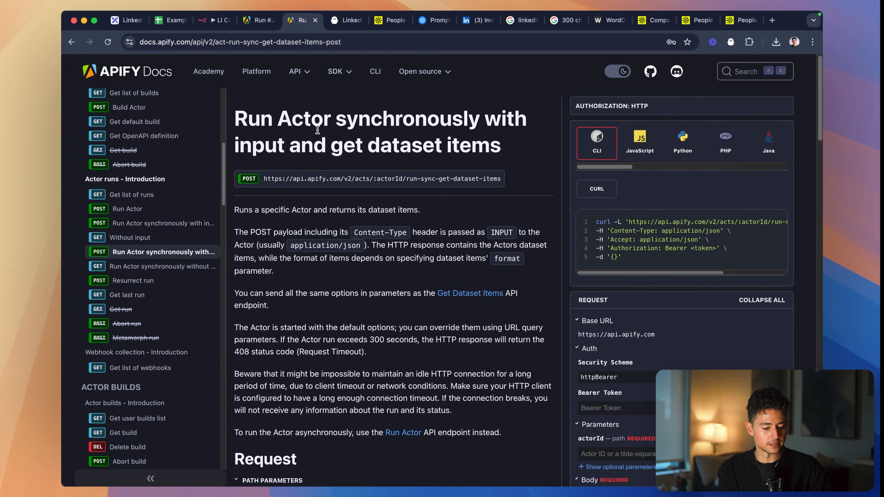
{"action": "left_click", "coordinate": [156, 222]}
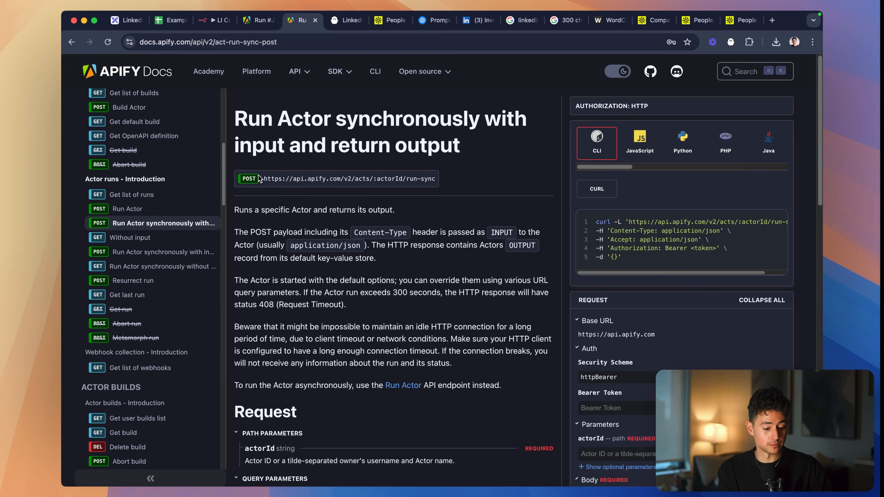
{"action": "left_click", "coordinate": [183, 252]}
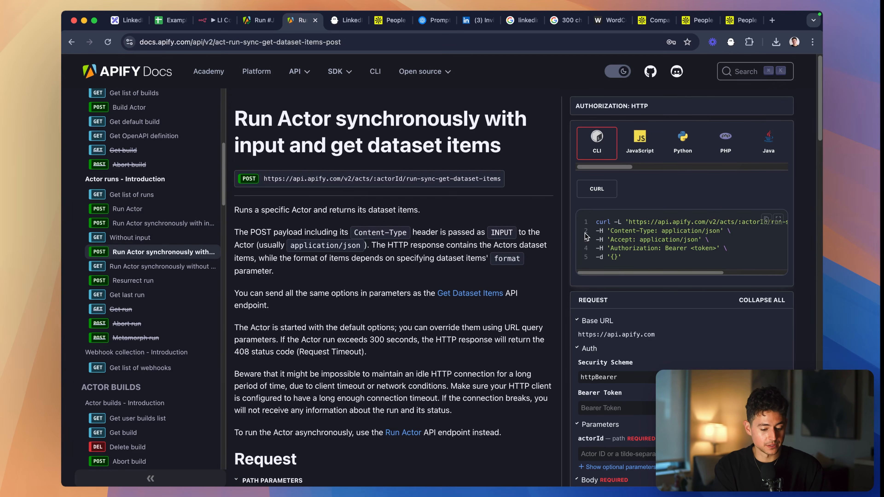
{"action": "triple_click", "coordinate": [477, 179]}
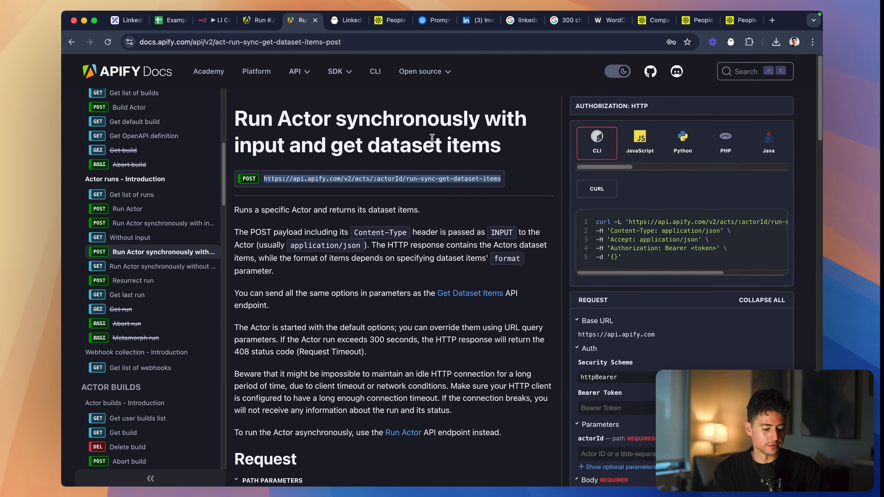
{"action": "scroll", "coordinate": [492, 161], "scroll_direction": "down", "scroll_amount": 7}
{"action": "scroll", "coordinate": [492, 161], "scroll_direction": "up", "scroll_amount": 7}
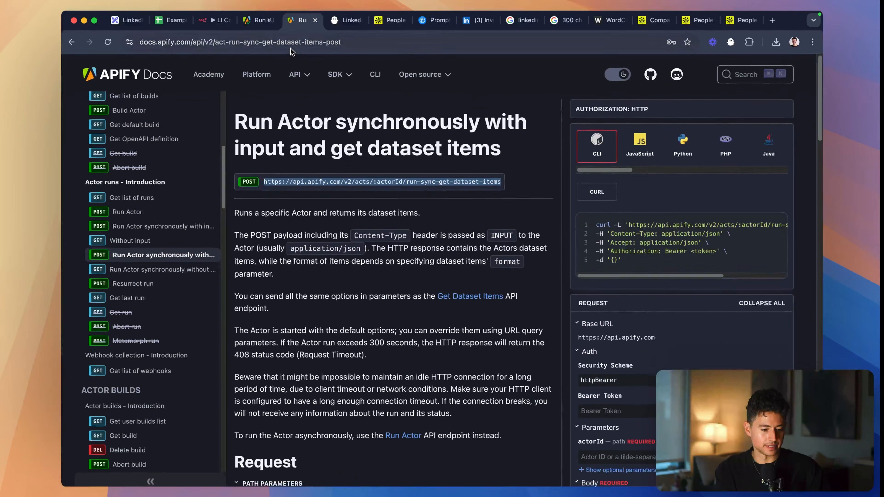
- Back in n8n, cut the node's current URL and compose the run-sync-get-dataset-items URL in the browser's address field with its actor ID replacing :actorId
{"action": "left_click", "coordinate": [259, 20]}
{"action": "left_click", "coordinate": [208, 21]}
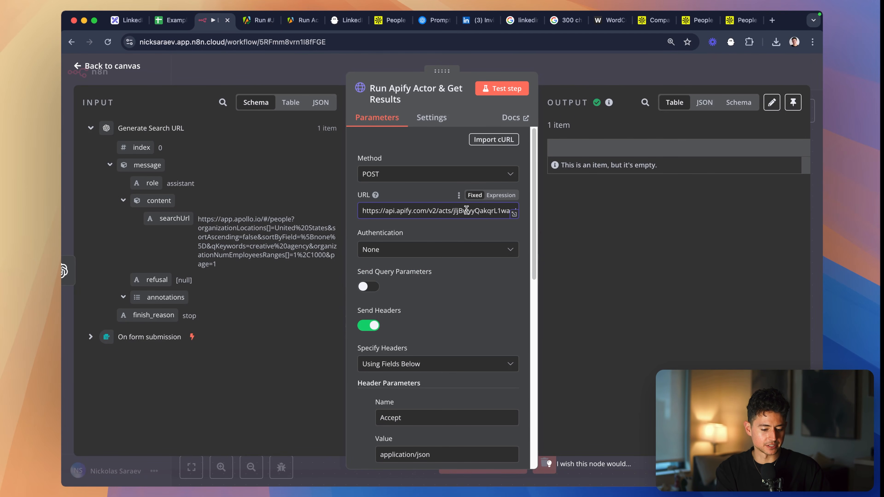
{"action": "key", "text": "super+l"}
{"action": "key", "text": "super+v"}
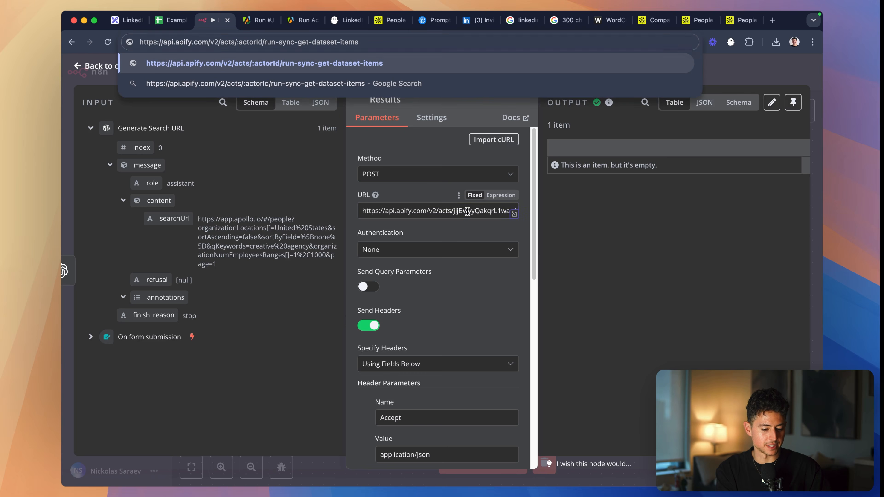
{"action": "left_click", "coordinate": [467, 212]}
{"action": "key", "text": "super+a"}
{"action": "key", "text": "BackSpace"}
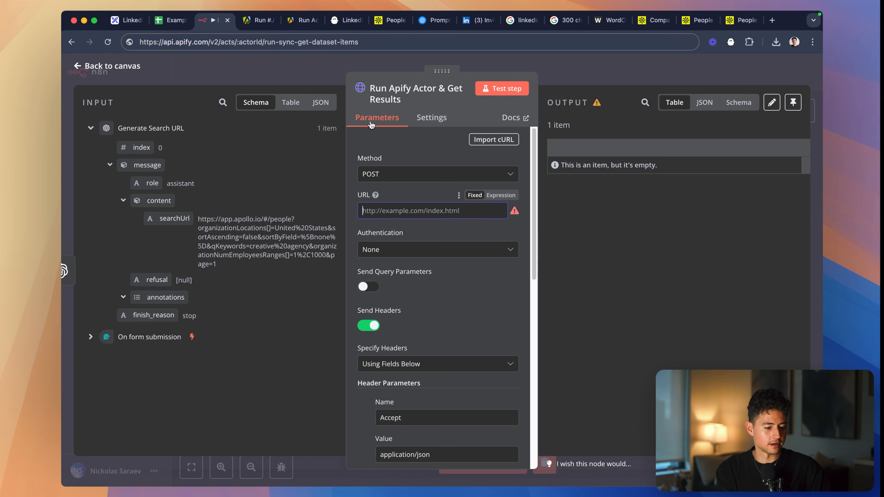
{"action": "double_click", "coordinate": [249, 42]}
{"action": "key", "text": "super+v"}
{"action": "key", "text": "BackSpace"}
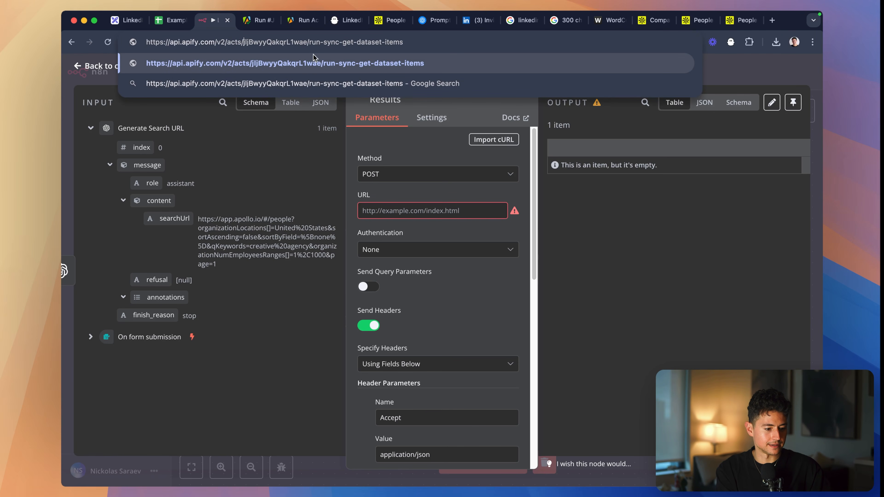
- Copy the composed run-sync-get-dataset-items URL into the URL setting of the Run Apify Actor & Get Results node
{"action": "key", "text": "super+a"}
{"action": "key", "text": "super+c"}
{"action": "left_click", "coordinate": [424, 211]}
{"action": "key", "text": "super+v"}
- Set totalRecords to 500 in the node's JSON body and test the Run Apify Actor & Get Results step
{"action": "scroll", "coordinate": [424, 192], "scroll_direction": "down", "scroll_amount": 10}
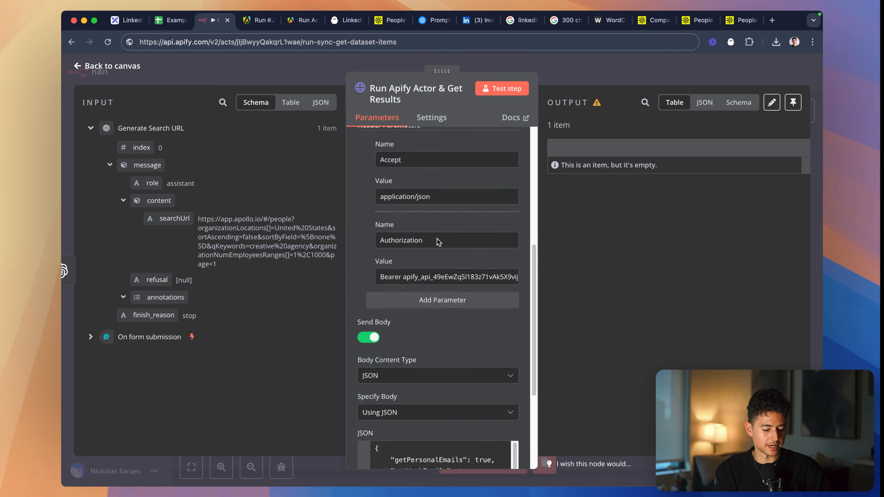
{"action": "double_click", "coordinate": [465, 320]}
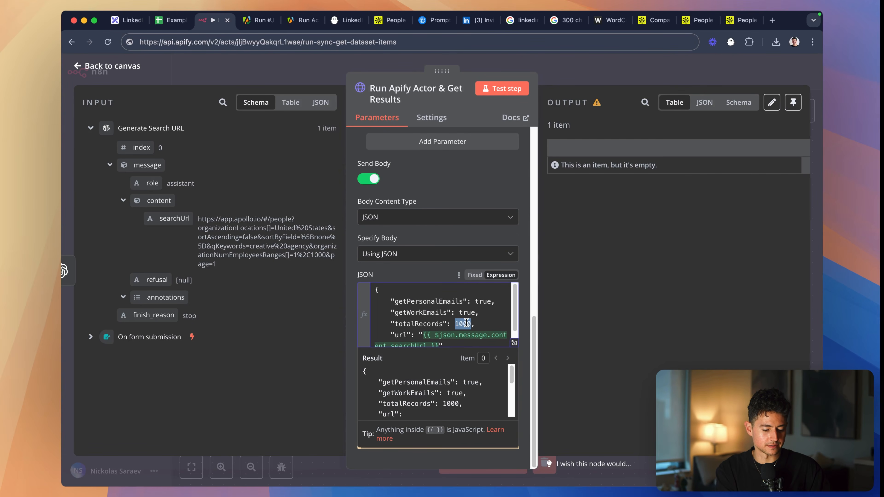
{"action": "type", "text": "500"}
{"action": "left_click", "coordinate": [423, 274]}
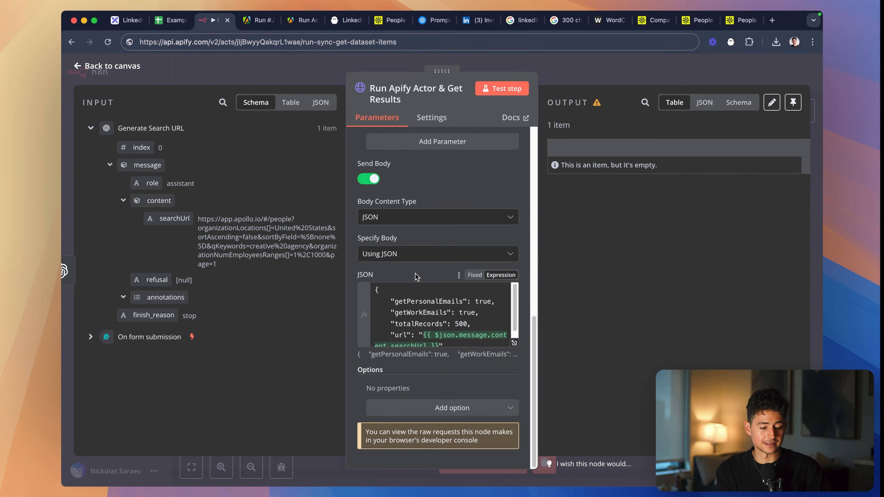
{"action": "scroll", "coordinate": [440, 312], "scroll_direction": "up", "scroll_amount": 10}
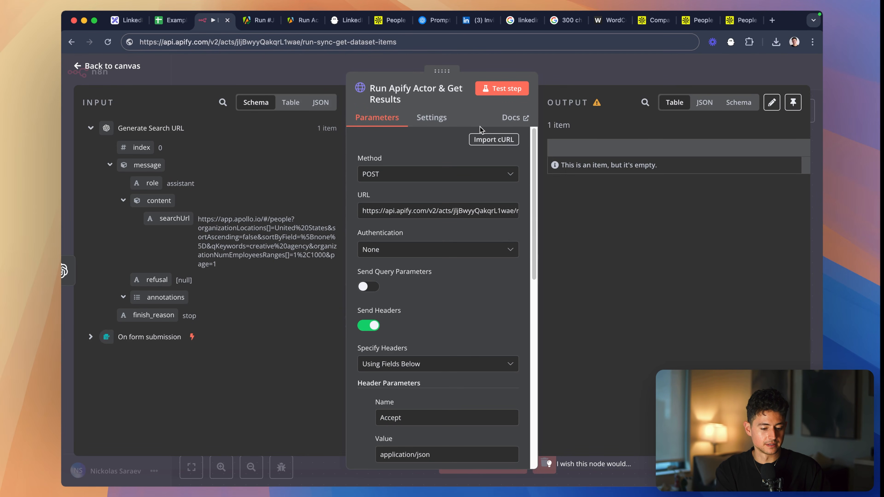
{"action": "left_click", "coordinate": [503, 91]}
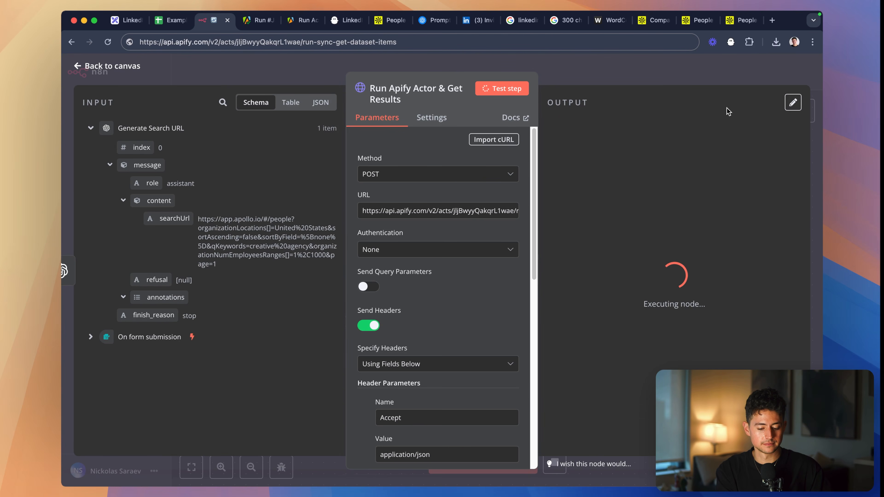
- In the Apify console, open the Apollo Scraper's recent runs and check the newly started run
{"action": "left_click", "coordinate": [257, 21]}
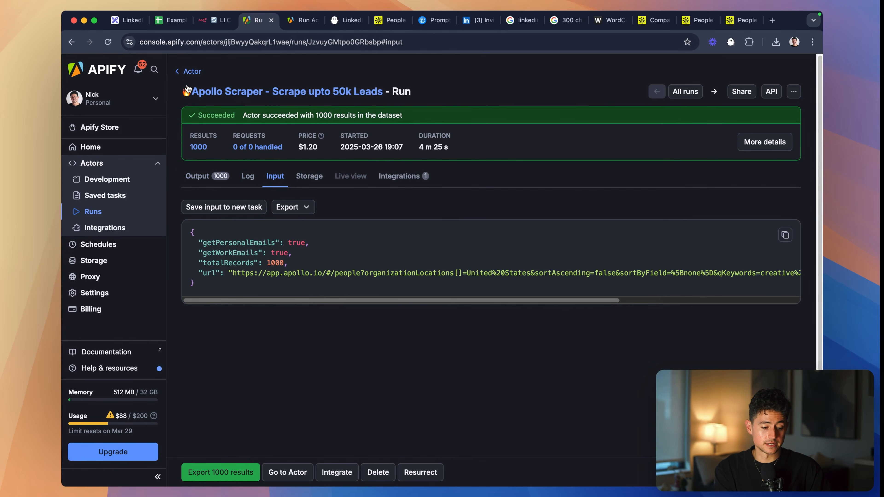
{"action": "left_click", "coordinate": [188, 73]}
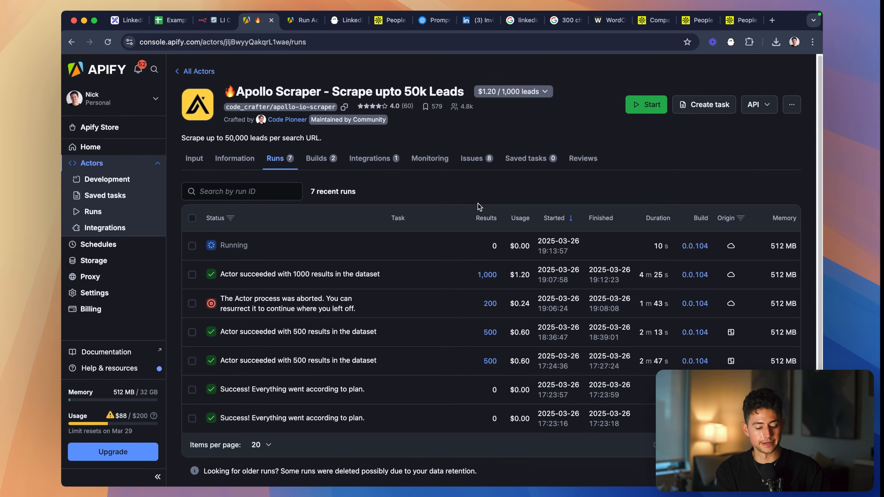
{"action": "left_click", "coordinate": [447, 45]}
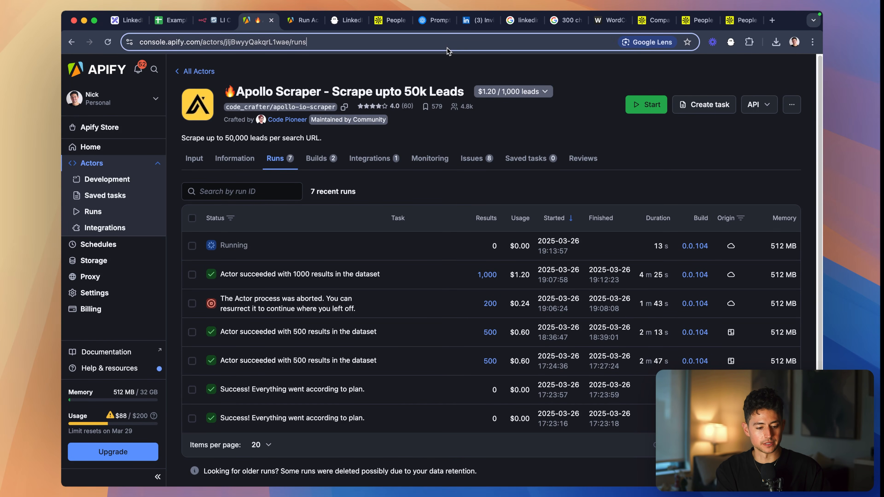
{"action": "key", "text": "Return"}
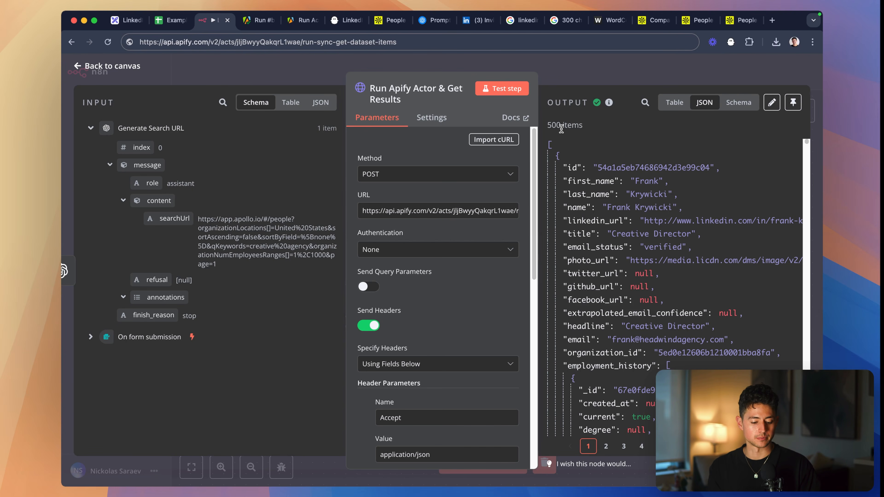
- In n8n, review the Run Apify Actor & Get Results node's JSON body and pin its output data
{"action": "scroll", "coordinate": [425, 265], "scroll_direction": "down", "scroll_amount": 12}
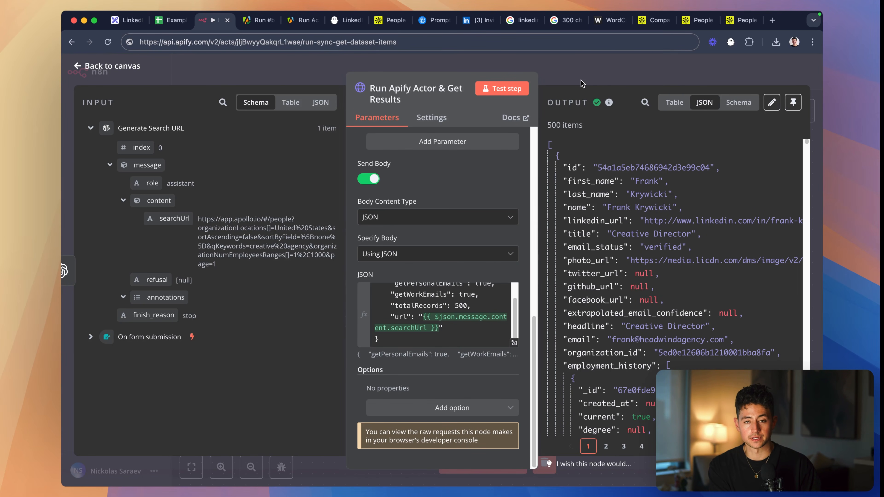
{"action": "left_click", "coordinate": [598, 75]}
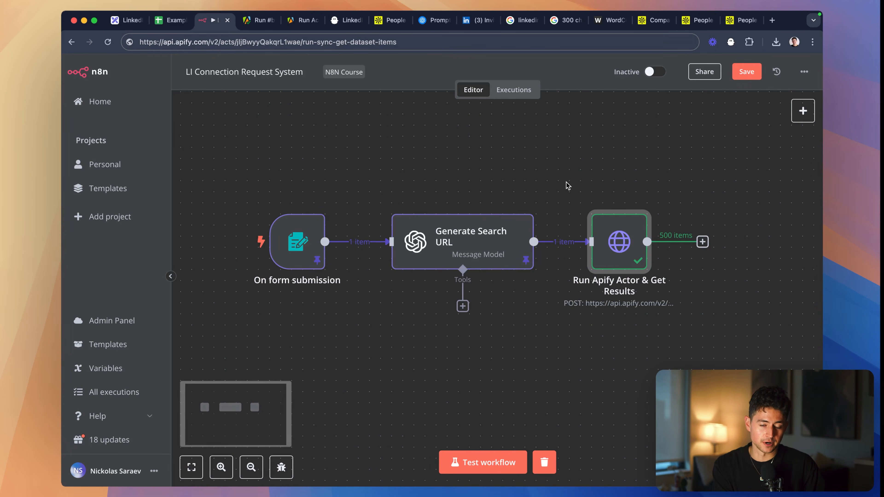
{"action": "scroll", "coordinate": [404, 174], "scroll_direction": "right", "scroll_amount": 5}
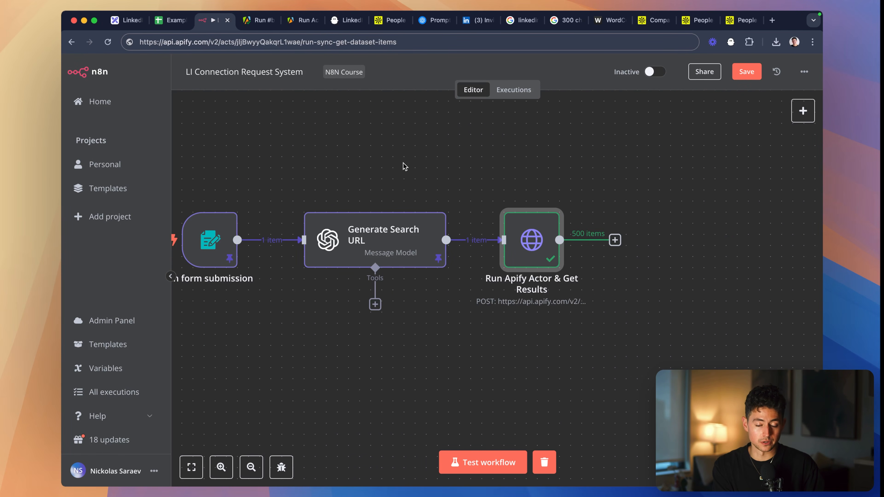
{"action": "scroll", "coordinate": [422, 167], "scroll_direction": "right", "scroll_amount": 5}
{"action": "scroll", "coordinate": [421, 167], "scroll_direction": "down", "scroll_amount": 2}
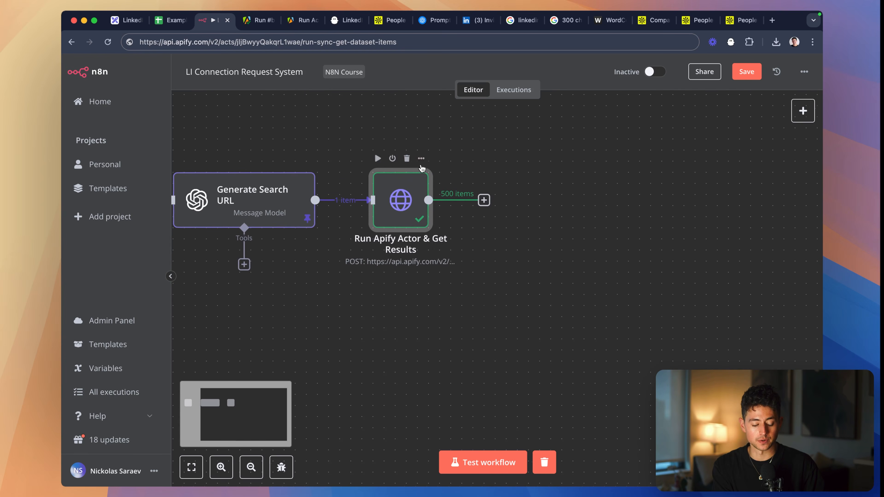
{"action": "double_click", "coordinate": [399, 187]}
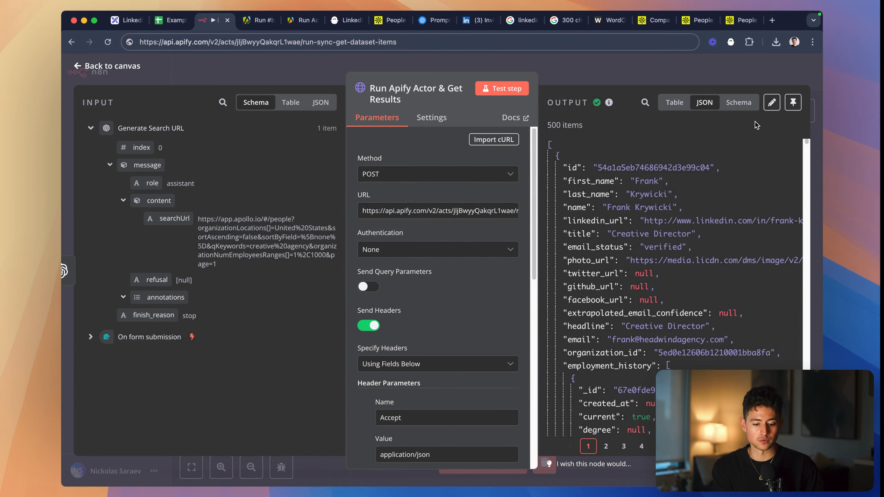
{"action": "left_click", "coordinate": [793, 102]}
{"action": "key", "text": "Escape"}
{"action": "scroll", "coordinate": [590, 198], "scroll_direction": "up", "scroll_amount": 1}
{"action": "left_click", "coordinate": [591, 199]}
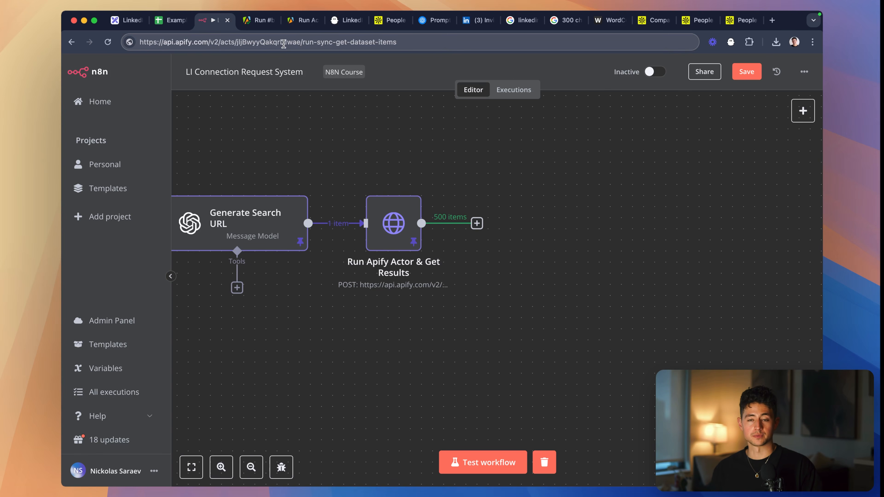
{"action": "key", "text": "super+Tab"}
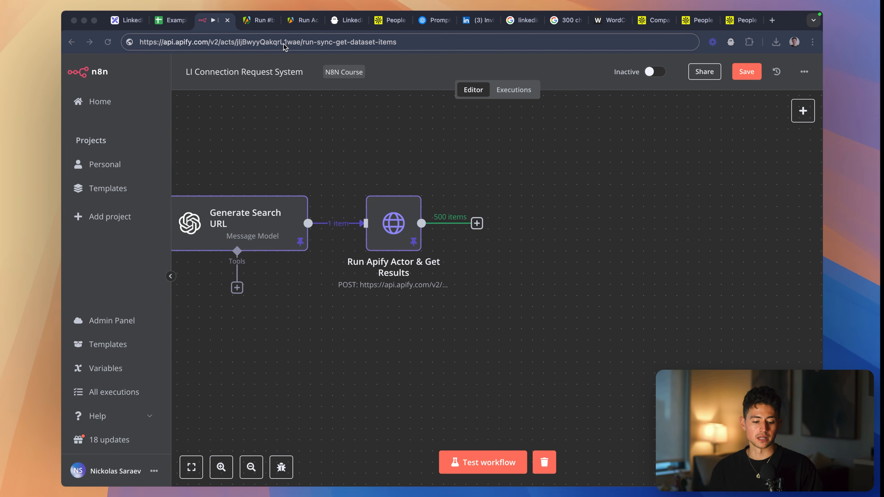
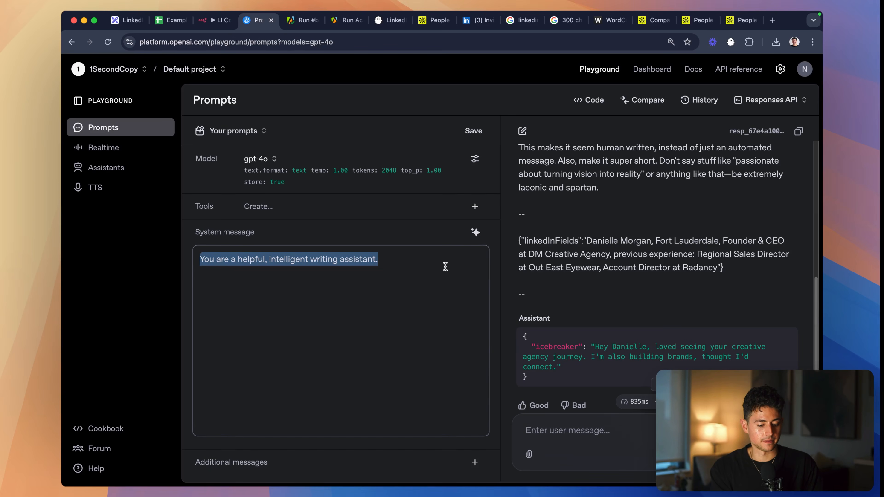
- In the OpenAI Playground, copy the user message's icebreaker prompt, from the task description through the sample linkedInFields JSON
{"action": "scroll", "coordinate": [578, 266], "scroll_direction": "up", "scroll_amount": 7}
{"action": "left_click", "coordinate": [578, 266]}
{"action": "key", "text": "super+a"}
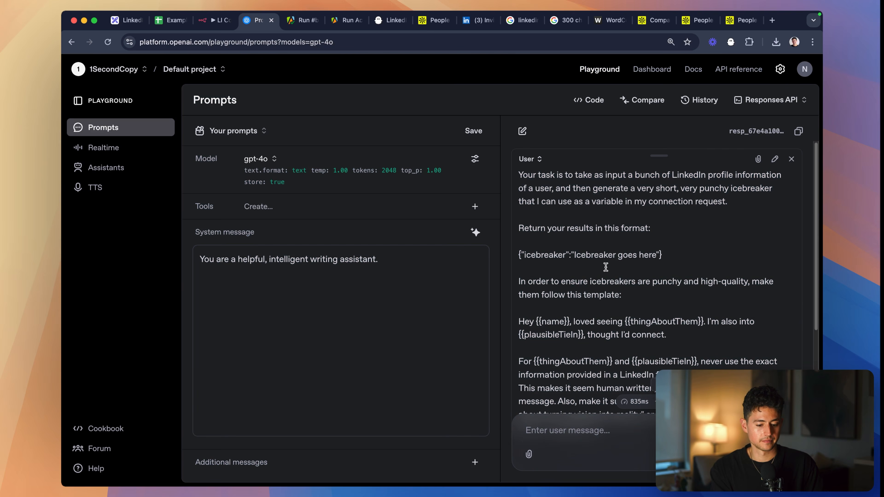
{"action": "triple_click", "coordinate": [606, 267]}
{"action": "left_click", "coordinate": [725, 208]}
{"action": "scroll", "coordinate": [656, 247], "scroll_direction": "down", "scroll_amount": 10}
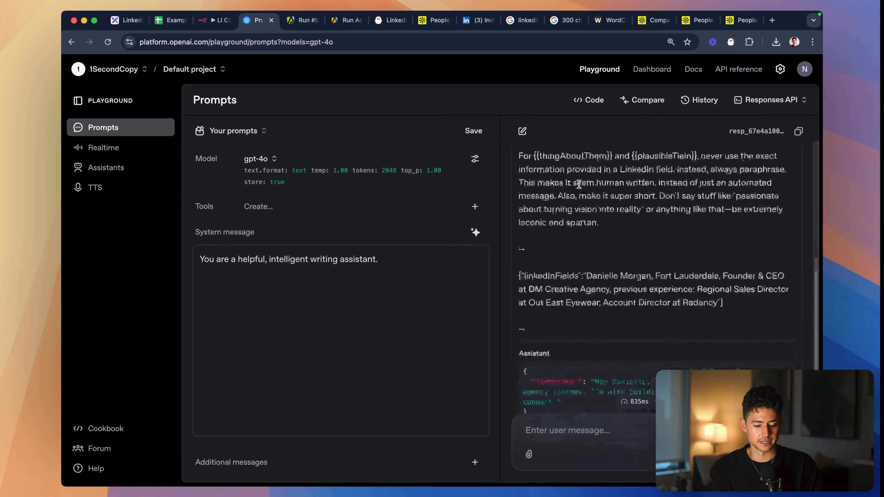
{"action": "left_click", "coordinate": [740, 240], "text": "shift"}
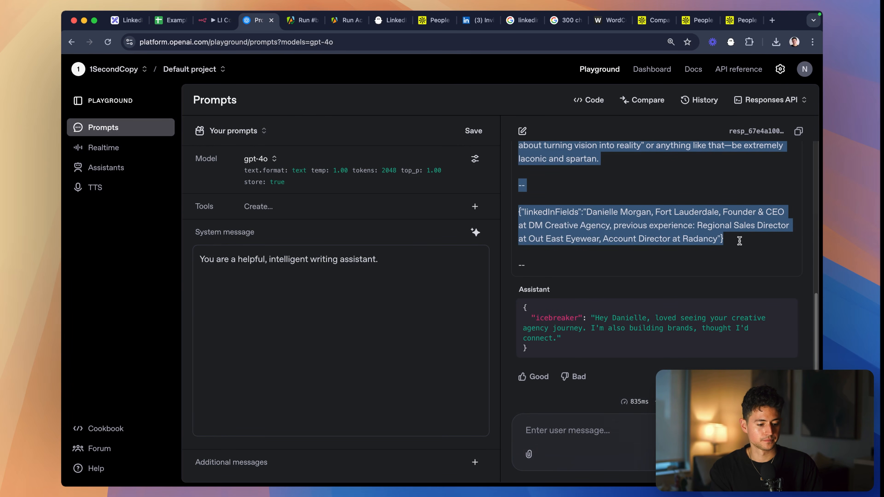
- Paste the copied prompt into the user message text of n8n's OpenAI node and enlarge its text box to review it
{"action": "key", "text": "ctrl+shift+Tab"}
{"action": "scroll", "coordinate": [481, 296], "scroll_direction": "down", "scroll_amount": 5}
{"action": "left_click", "coordinate": [449, 183]}
{"action": "key", "text": "cmd+v"}
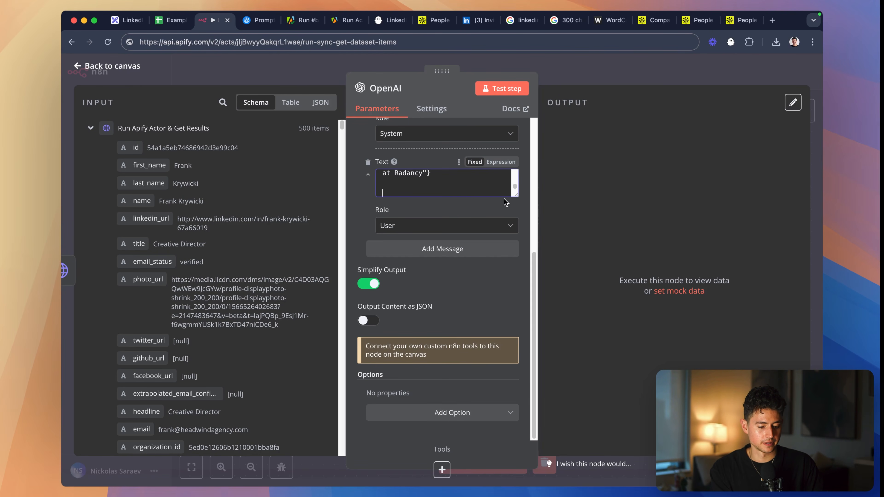
{"action": "left_click_drag", "start_coordinate": [515, 195], "coordinate": [516, 430]}
{"action": "scroll", "coordinate": [441, 252], "scroll_direction": "up", "scroll_amount": 10}
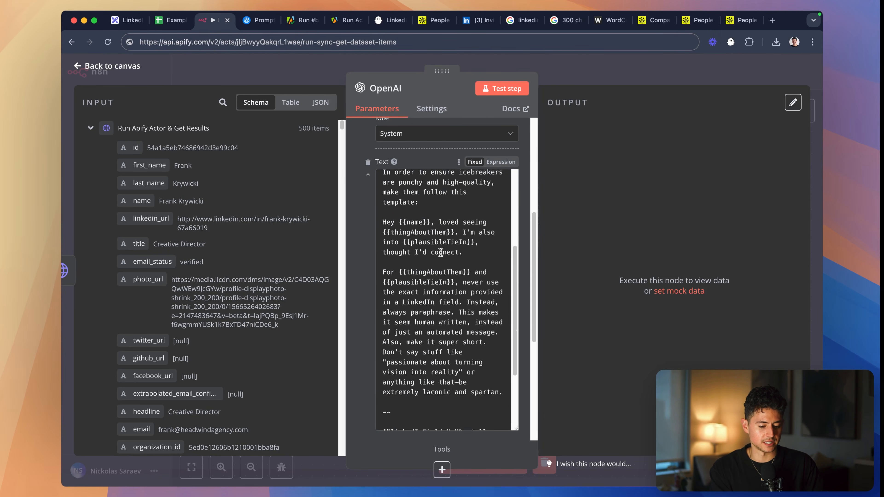
{"action": "scroll", "coordinate": [441, 252], "scroll_direction": "down", "scroll_amount": 8}
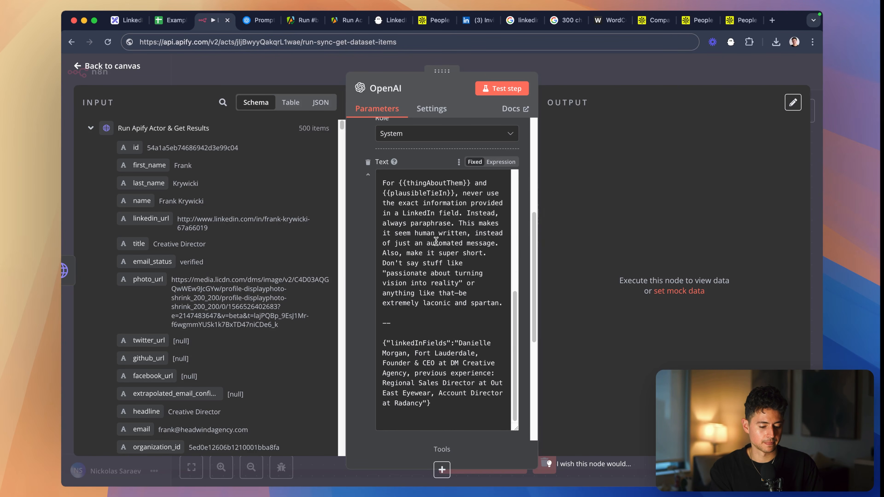
- Remove the "--" separator and the sample linkedInFields JSON from the end of the instruction message
{"action": "key", "text": "shift+Up"}
{"action": "key", "text": "BackSpace"}
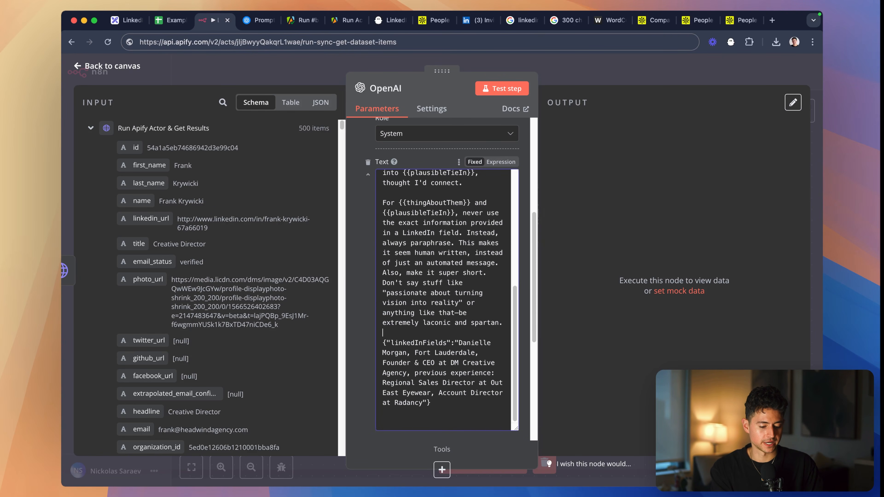
{"action": "scroll", "coordinate": [441, 353], "scroll_direction": "down", "scroll_amount": 3}
{"action": "left_click", "coordinate": [445, 333], "text": "shift"}
{"action": "key", "text": "BackSpace"}
{"action": "key", "text": "BackSpace"}
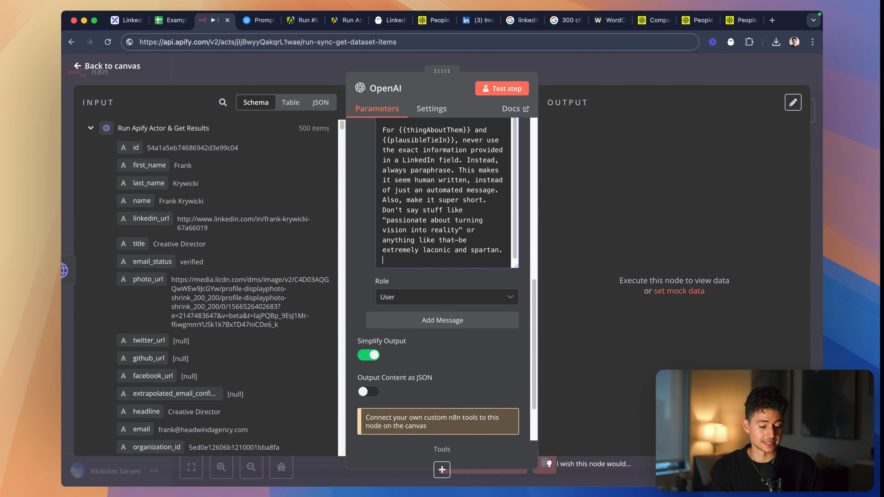
- Add another user message containing the sample linkedInFields JSON
{"action": "left_click", "coordinate": [442, 310]}
{"action": "left_click", "coordinate": [446, 330]}
{"action": "key", "text": "super+v"}
{"action": "scroll", "coordinate": [446, 330], "scroll_direction": "down", "scroll_amount": 4}
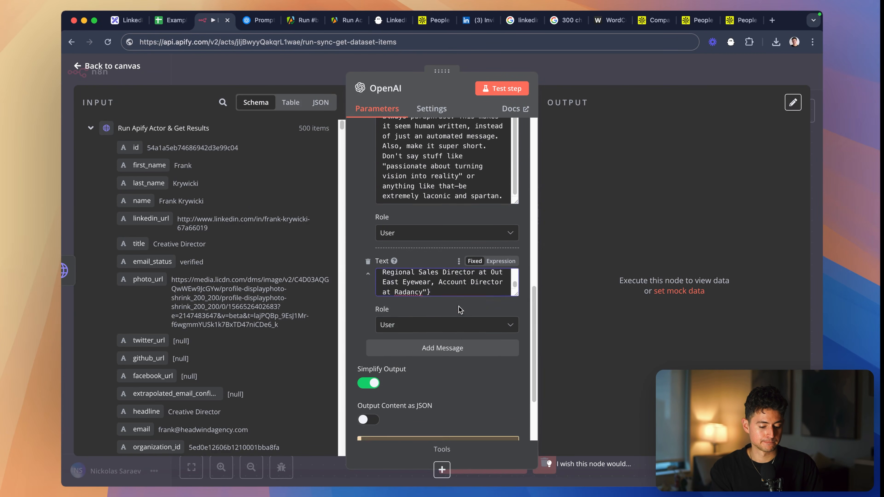
- Add a message with the Assistant role and fill it with the icebreaker JSON response copied from the OpenAI Playground
{"action": "left_click", "coordinate": [436, 269]}
{"action": "left_click", "coordinate": [437, 335]}
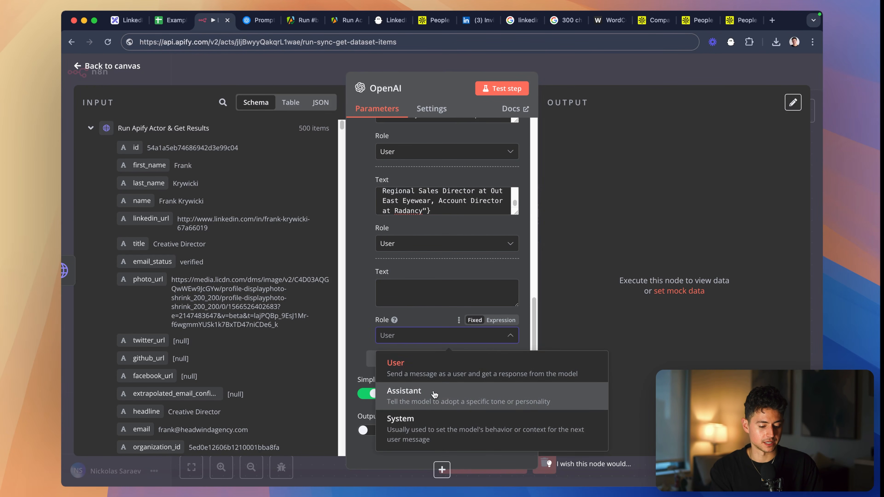
{"action": "left_click", "coordinate": [411, 400]}
{"action": "key", "text": "ctrl+Tab"}
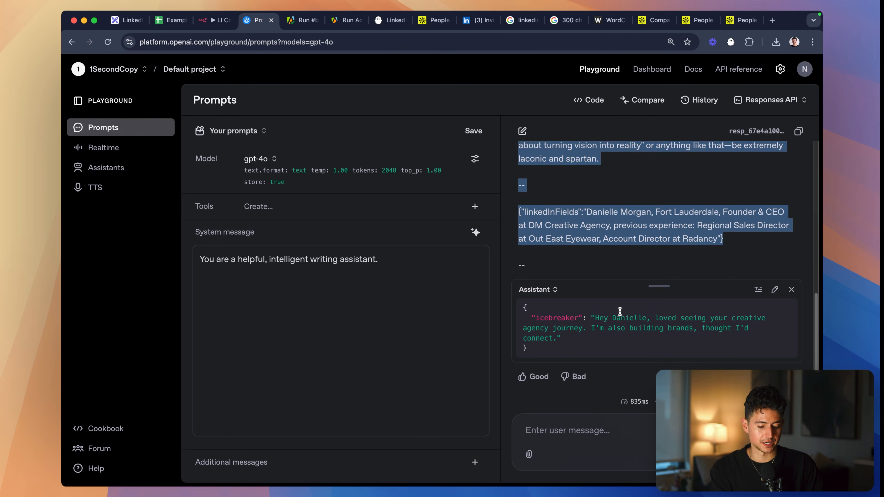
{"action": "left_click_drag", "start_coordinate": [518, 348], "coordinate": [523, 309]}
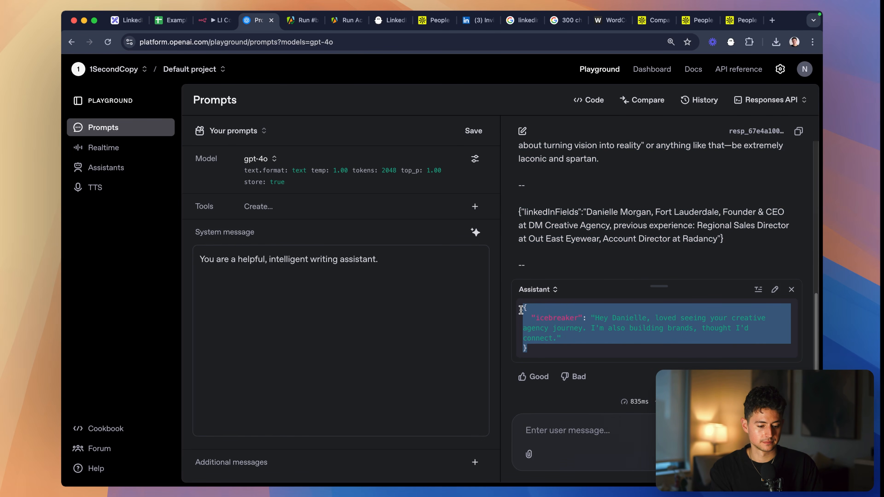
{"action": "key", "text": "super+c"}
{"action": "key", "text": "ctrl+shift+Tab"}
{"action": "key", "text": "super+v"}
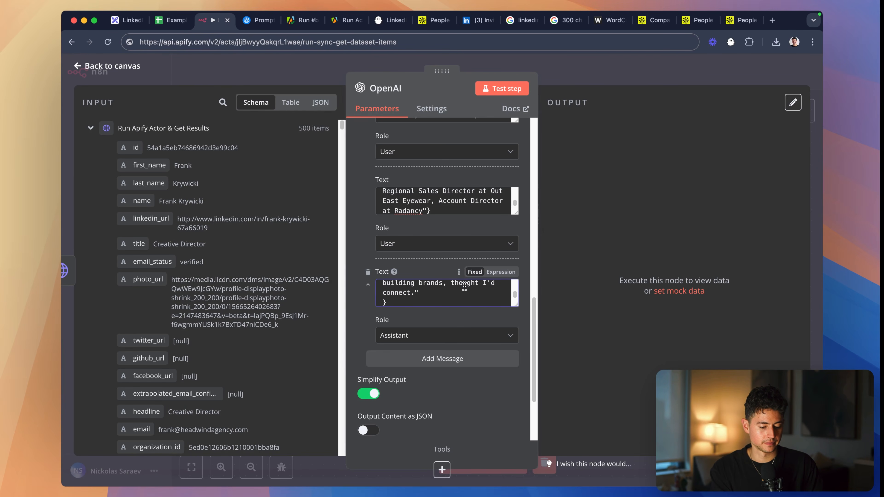
- Add a final user message with the JSON skeleton {"":""} and enlarge the sample linkedInFields message for reference
{"action": "scroll", "coordinate": [464, 286], "scroll_direction": "up", "scroll_amount": 3}
{"action": "scroll", "coordinate": [465, 286], "scroll_direction": "down", "scroll_amount": 3}
{"action": "left_click", "coordinate": [452, 359]}
{"action": "scroll", "coordinate": [443, 315], "scroll_direction": "down", "scroll_amount": 4}
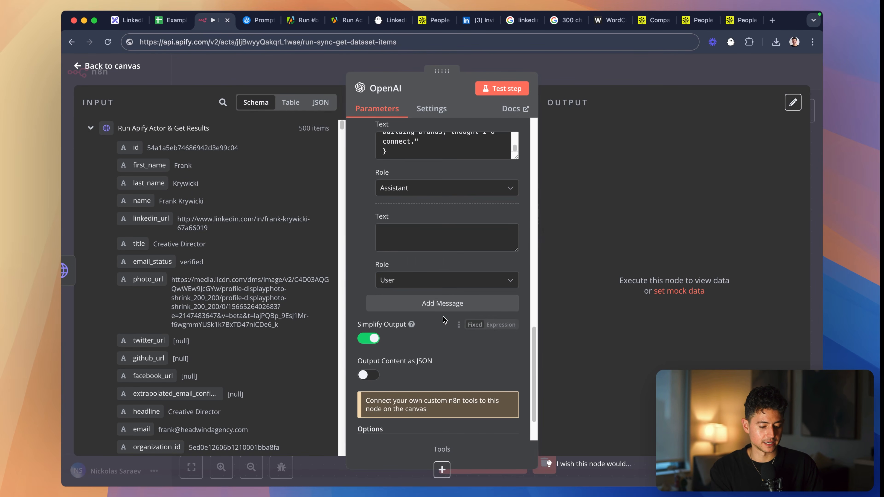
{"action": "left_click", "coordinate": [416, 232]}
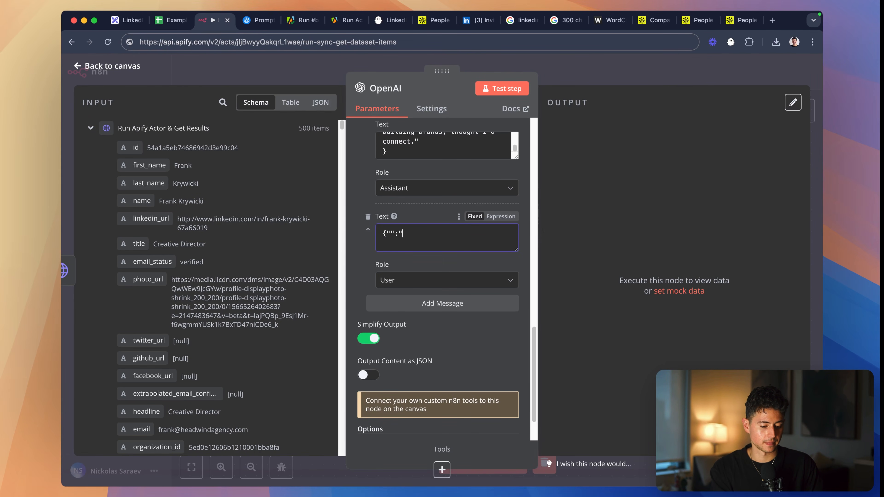
{"action": "scroll", "coordinate": [426, 243], "scroll_direction": "up", "scroll_amount": 4}
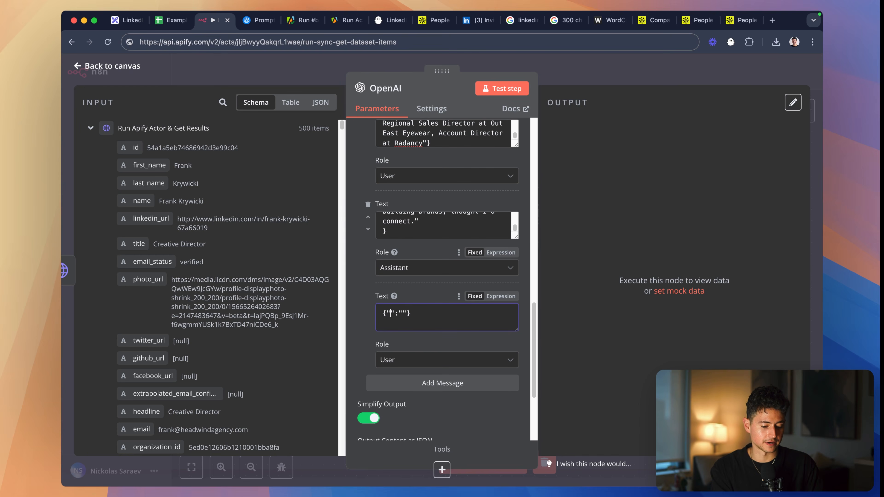
{"action": "scroll", "coordinate": [439, 205], "scroll_direction": "up", "scroll_amount": 6}
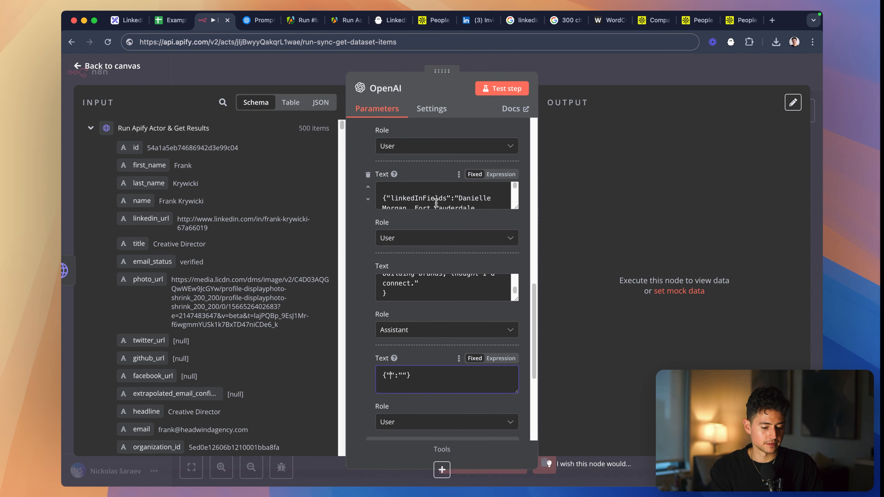
{"action": "left_click_drag", "start_coordinate": [518, 208], "coordinate": [518, 239]}
{"action": "scroll", "coordinate": [473, 256], "scroll_direction": "down", "scroll_amount": 2}
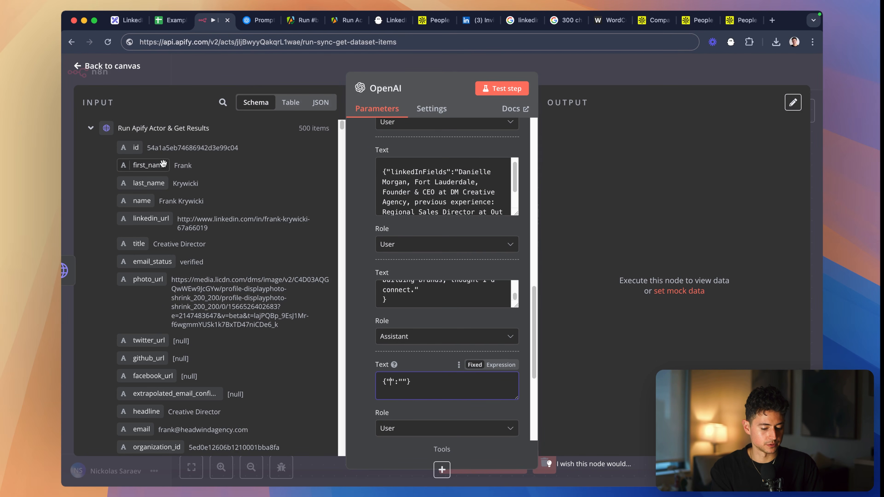
- Map the first_name input field into the final user message, then cut its expression from behind the JSON braces
{"action": "left_click_drag", "start_coordinate": [163, 163], "coordinate": [391, 385]}
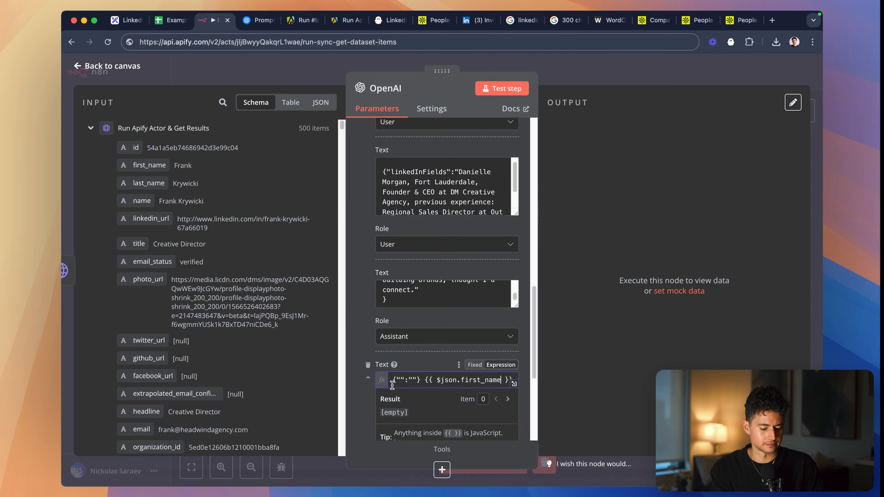
{"action": "scroll", "coordinate": [449, 393], "scroll_direction": "down", "scroll_amount": 1}
{"action": "key", "text": "super+a"}
{"action": "key", "text": "BackSpace"}
{"action": "key", "text": "super+v"}
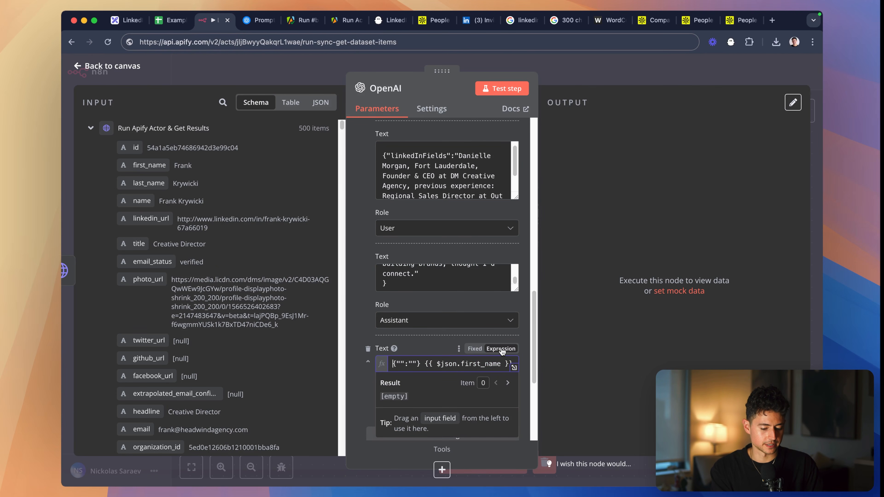
{"action": "left_click_drag", "start_coordinate": [425, 365], "coordinate": [539, 366]}
{"action": "key", "text": "super+x"}
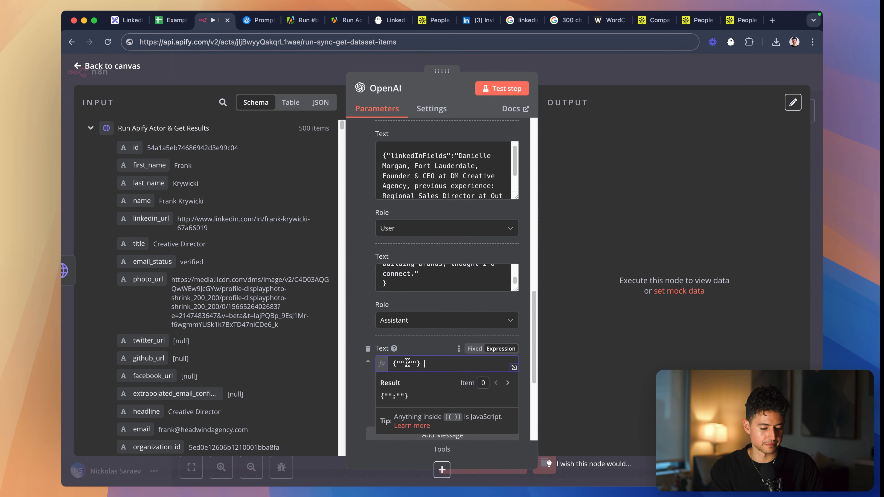
- Name the JSON key linkedInFields and fill its value with the first_name and last_name expressions, followed by a comma
{"action": "left_click", "coordinate": [398, 364]}
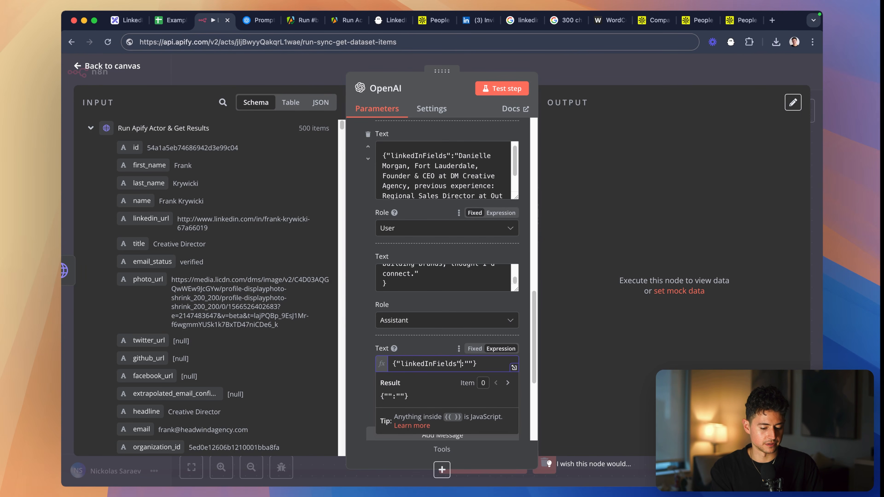
{"action": "type", "text": "linkedInFields"}
{"action": "key", "text": "Right"}
{"action": "key", "text": "Right"}
{"action": "key", "text": "super+v"}
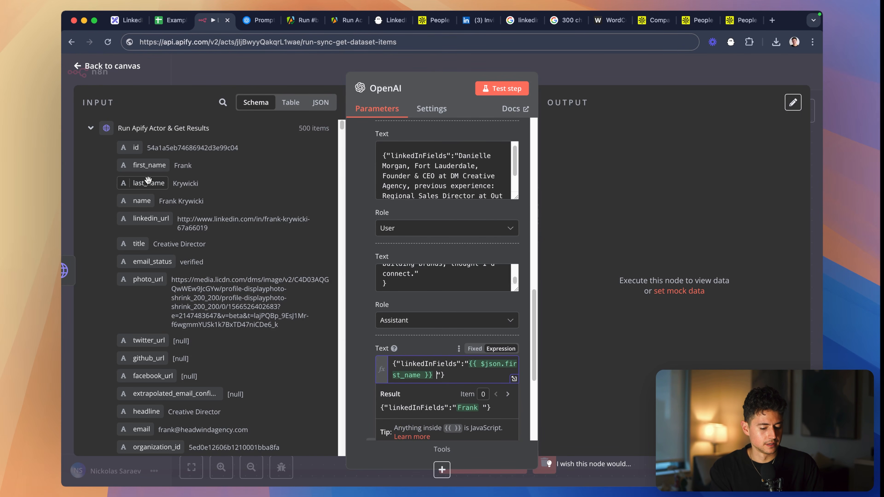
{"action": "left_click_drag", "start_coordinate": [154, 180], "coordinate": [452, 379]}
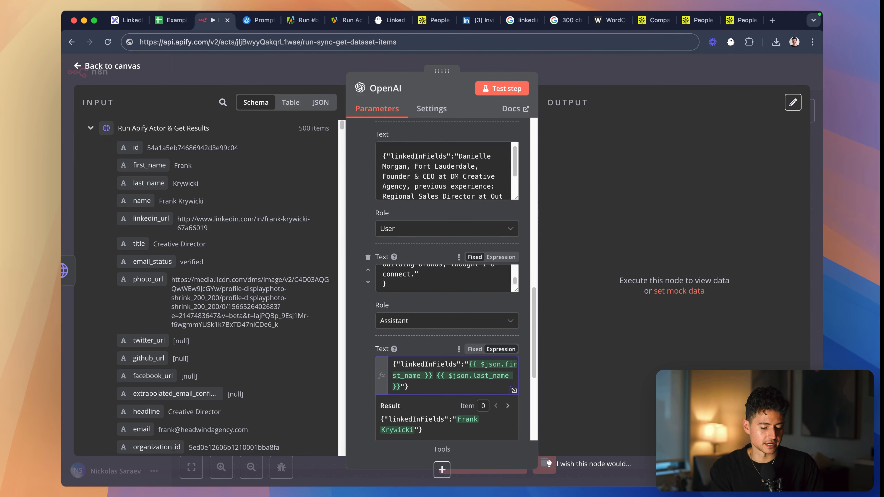
{"action": "type", "text": ","}
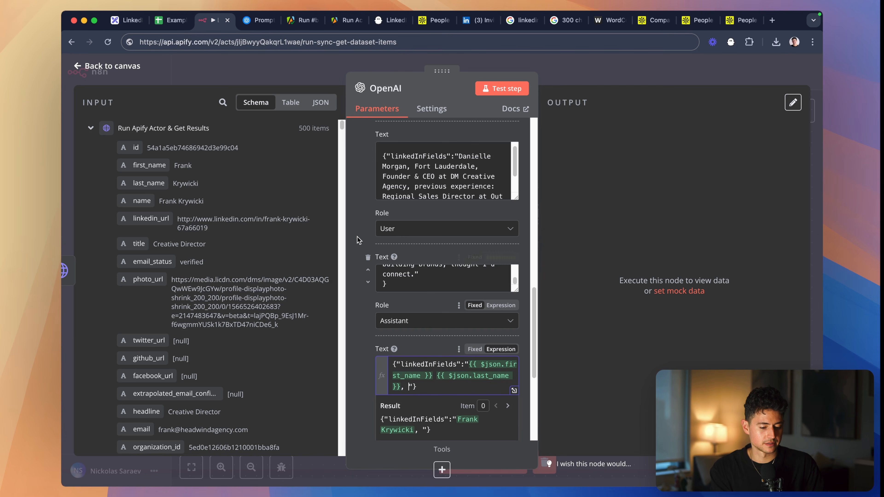
- Search the input fields for "city" and add the person's {{ $json.city }} expression after the name in the linkedInFields value
{"action": "scroll", "coordinate": [421, 281], "scroll_direction": "down", "scroll_amount": 1}
{"action": "scroll", "coordinate": [276, 260], "scroll_direction": "down", "scroll_amount": 3}
{"action": "scroll", "coordinate": [277, 260], "scroll_direction": "down", "scroll_amount": 8}
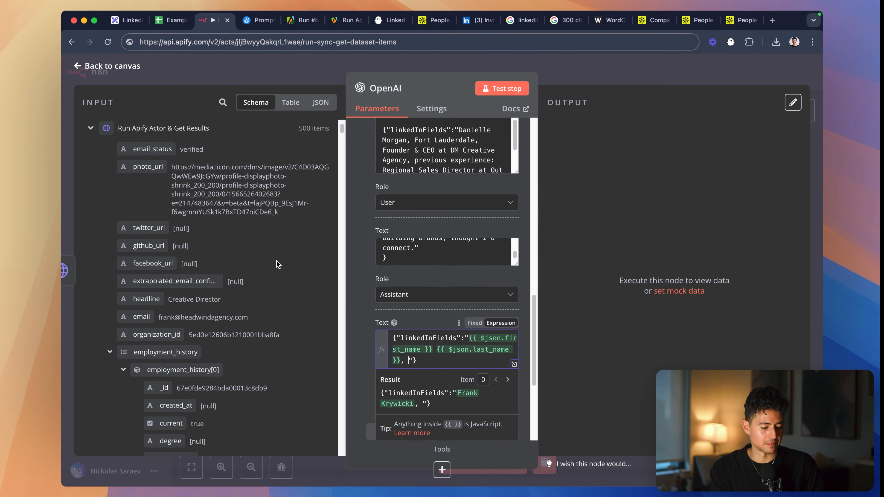
{"action": "scroll", "coordinate": [276, 261], "scroll_direction": "down", "scroll_amount": 2}
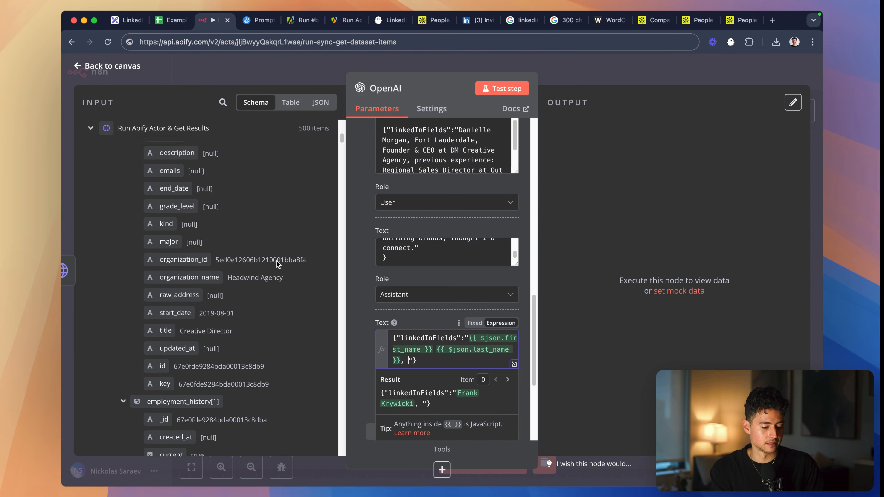
{"action": "scroll", "coordinate": [276, 260], "scroll_direction": "up", "scroll_amount": 9}
{"action": "scroll", "coordinate": [234, 226], "scroll_direction": "up", "scroll_amount": 3}
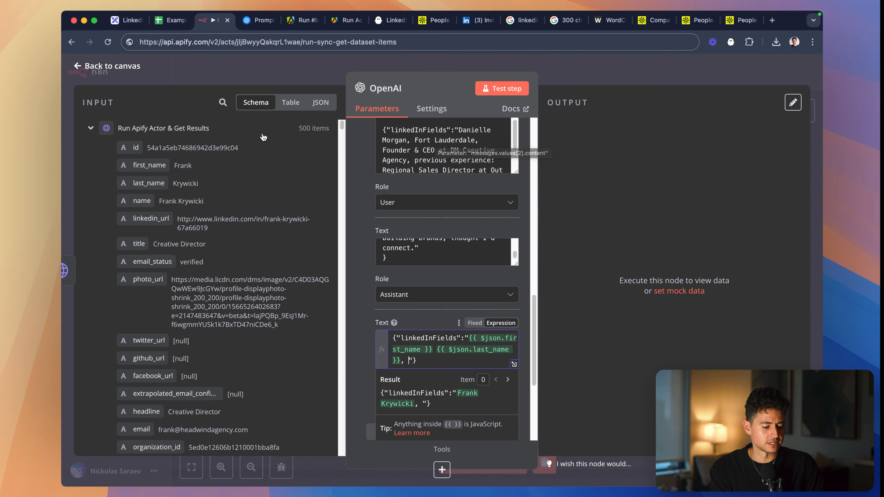
{"action": "left_click", "coordinate": [223, 102]}
{"action": "type", "text": "city"}
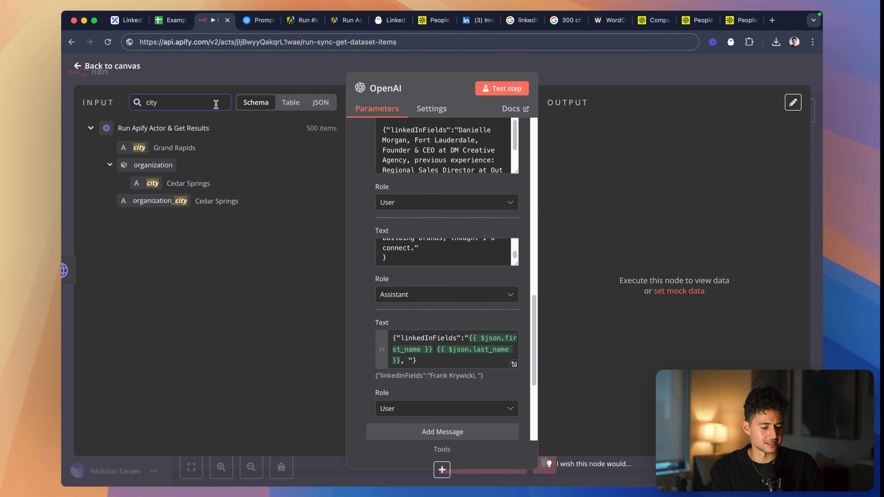
{"action": "left_click_drag", "start_coordinate": [144, 149], "coordinate": [425, 362]}
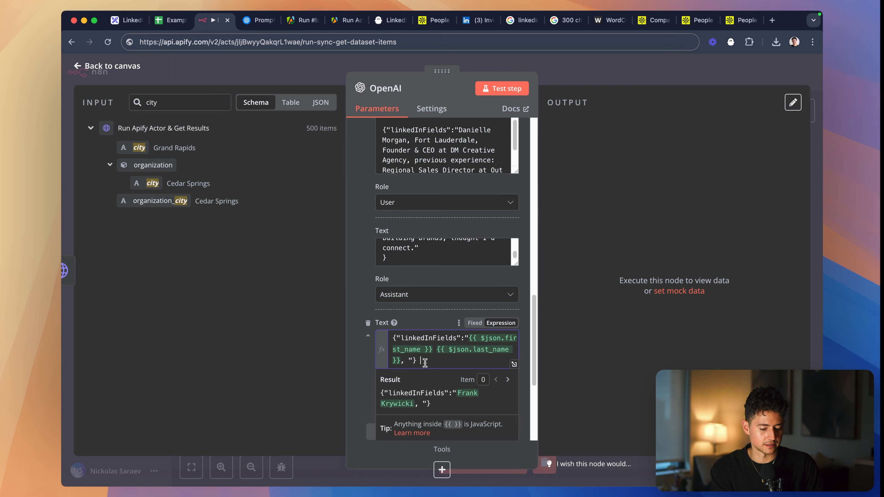
{"action": "left_click_drag", "start_coordinate": [139, 147], "coordinate": [414, 362]}
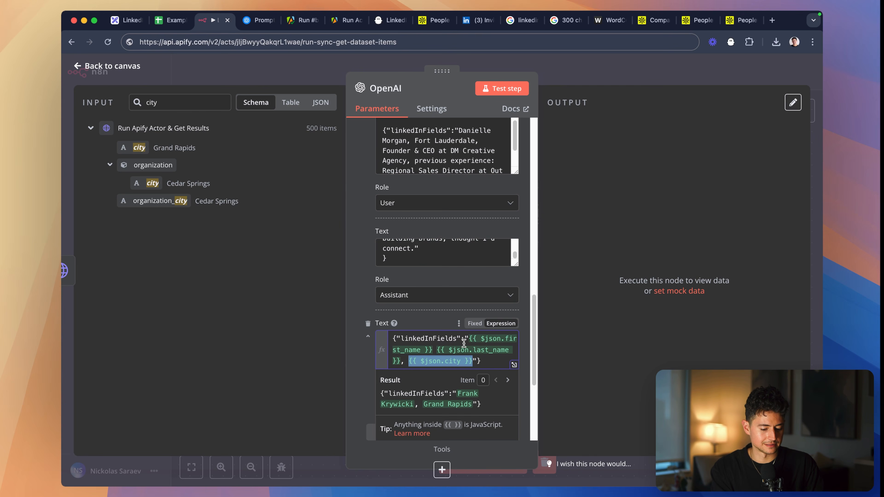
{"action": "left_click", "coordinate": [490, 356]}
{"action": "key", "text": "Left"}
{"action": "key", "text": "Left"}
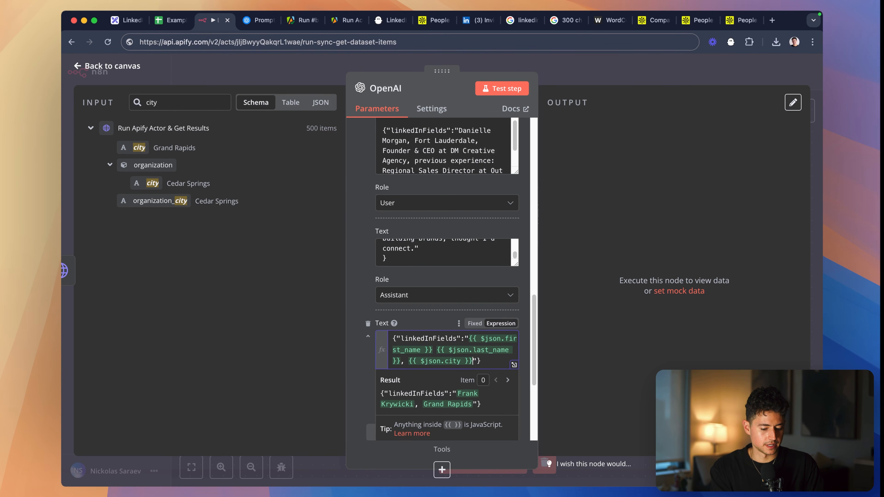
- Clear the field search and append the {{ $json.title }} expression after the city, followed by the word "at"
{"action": "left_click", "coordinate": [217, 105]}
{"action": "key", "text": "BackSpace"}
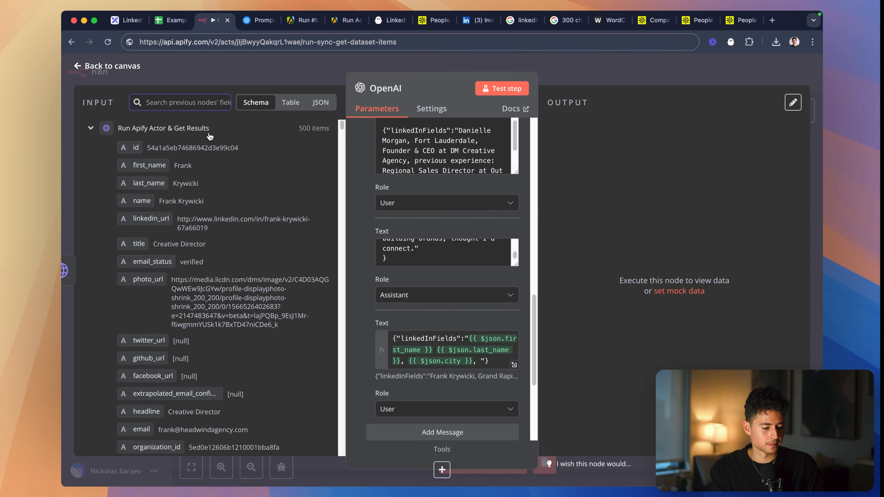
{"action": "scroll", "coordinate": [238, 195], "scroll_direction": "down", "scroll_amount": 2}
{"action": "left_click_drag", "start_coordinate": [139, 196], "coordinate": [479, 365]}
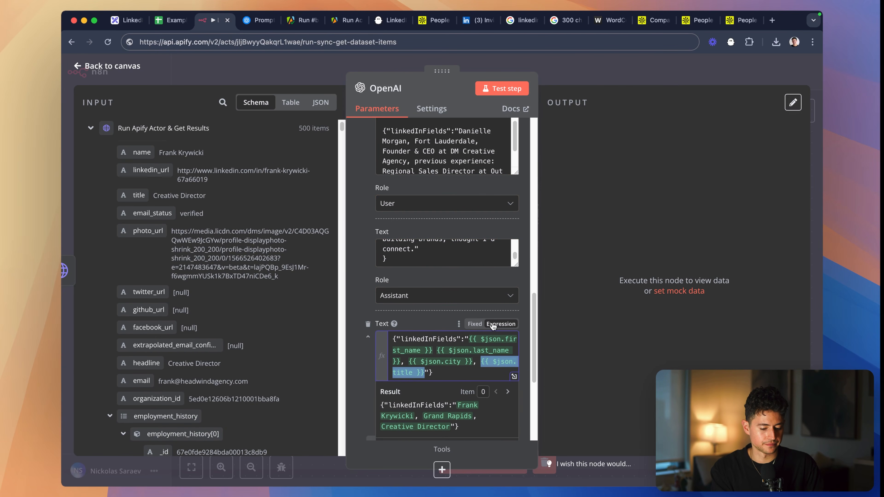
{"action": "type", "text": ","}
{"action": "key", "text": "BackSpace"}
{"action": "type", "text": "at"}
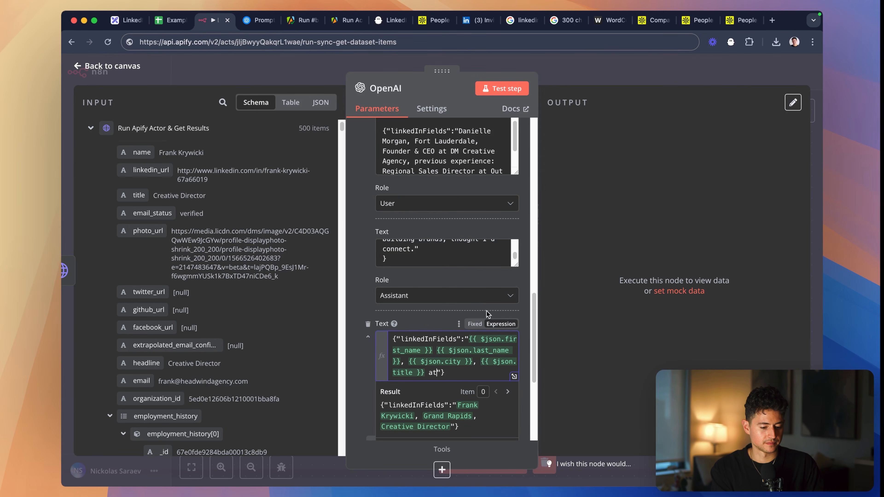
- Append the {{ $json.employment_history[0].organization_name }} expression after "at" in the linkedInFields value, followed by a comma
{"action": "scroll", "coordinate": [215, 233], "scroll_direction": "down", "scroll_amount": 4}
{"action": "scroll", "coordinate": [224, 263], "scroll_direction": "down", "scroll_amount": 5}
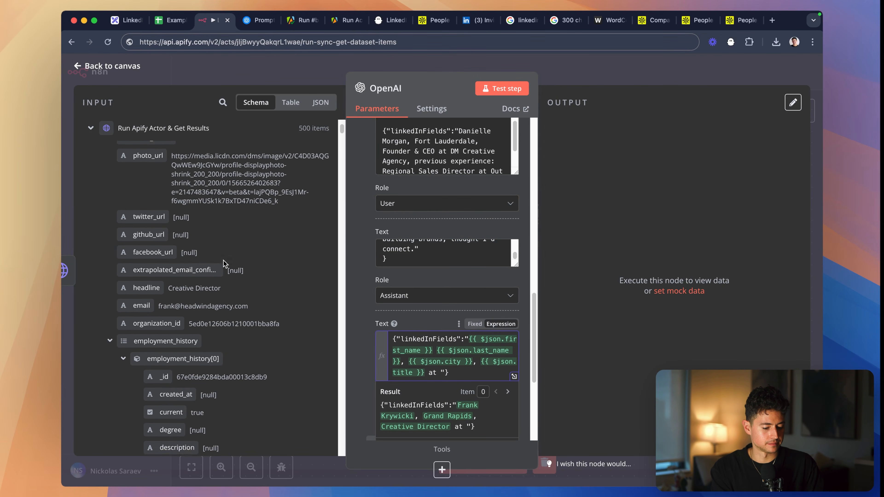
{"action": "scroll", "coordinate": [225, 264], "scroll_direction": "down", "scroll_amount": 6}
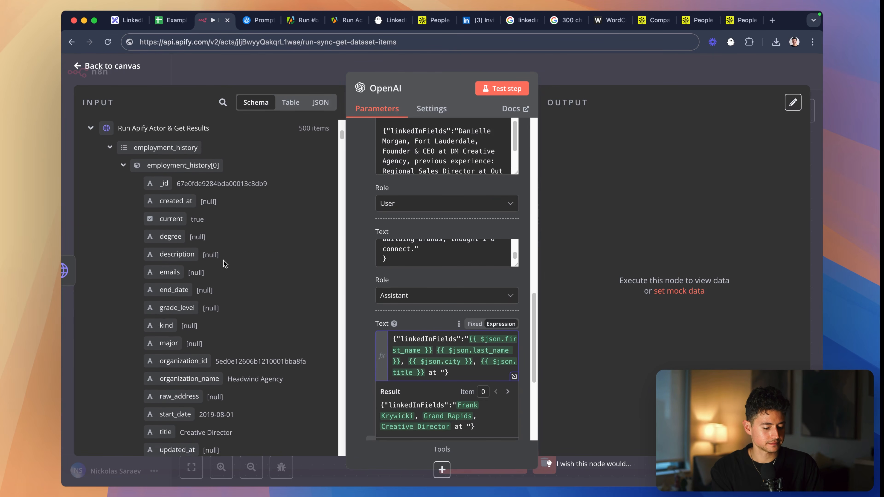
{"action": "left_click_drag", "start_coordinate": [189, 250], "coordinate": [441, 371]}
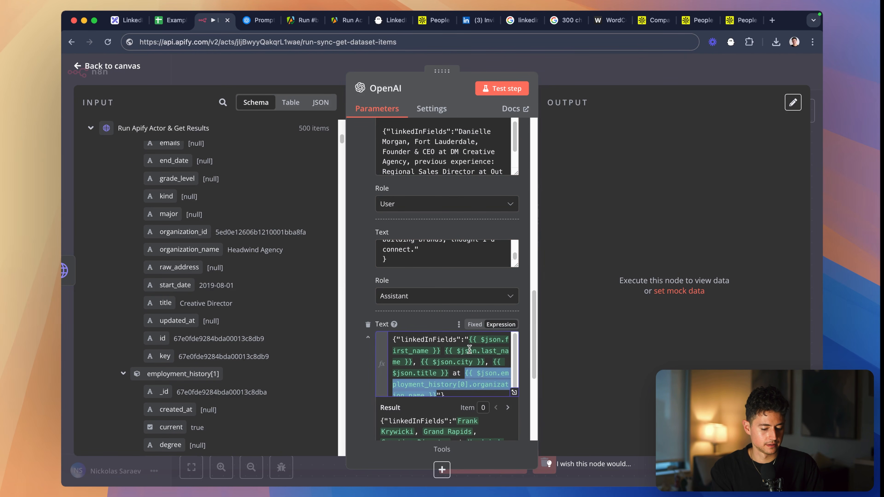
{"action": "type", "text": ","}
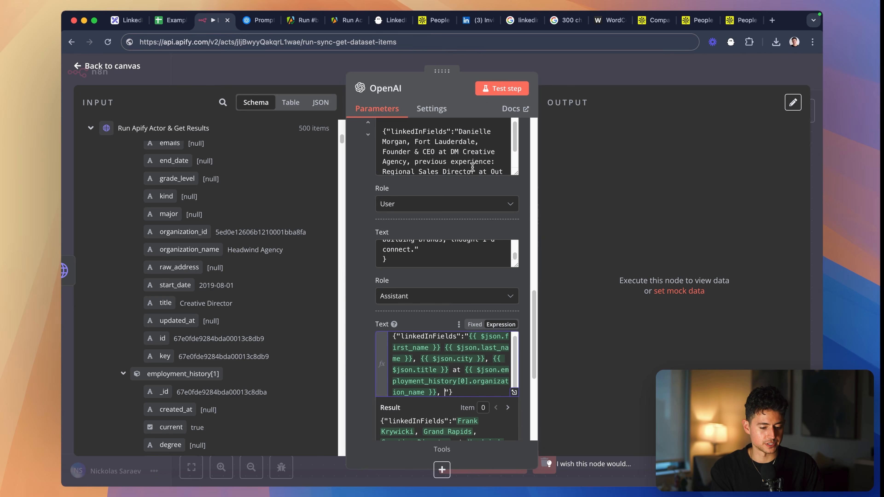
- Append "previous experience:" with the employment_history[1] title expression, the word "at", the employment_history[1] organization_name expression and a comma
{"action": "scroll", "coordinate": [472, 167], "scroll_direction": "down", "scroll_amount": 2}
{"action": "type", "text": "previous "}
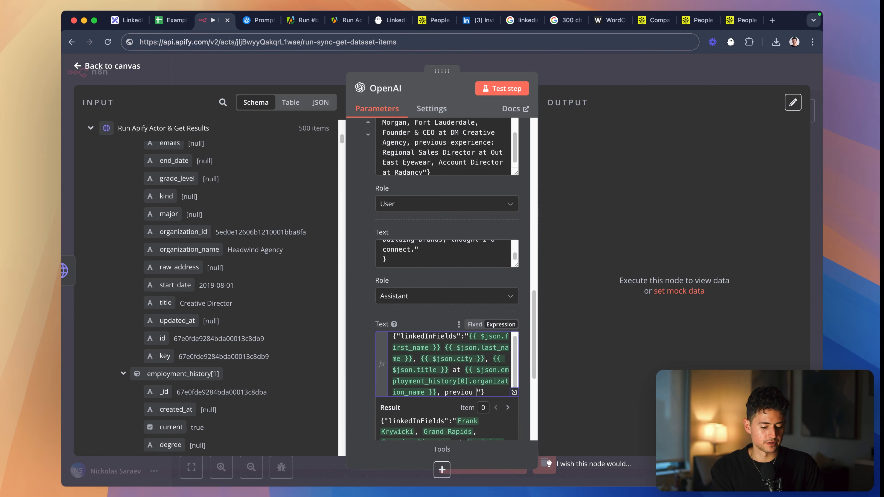
{"action": "type", "text": "experience:"}
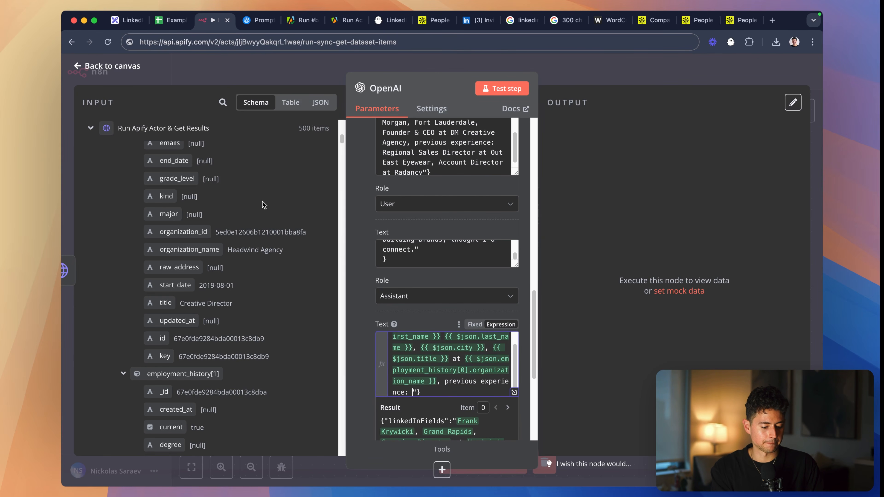
{"action": "scroll", "coordinate": [256, 237], "scroll_direction": "down", "scroll_amount": 8}
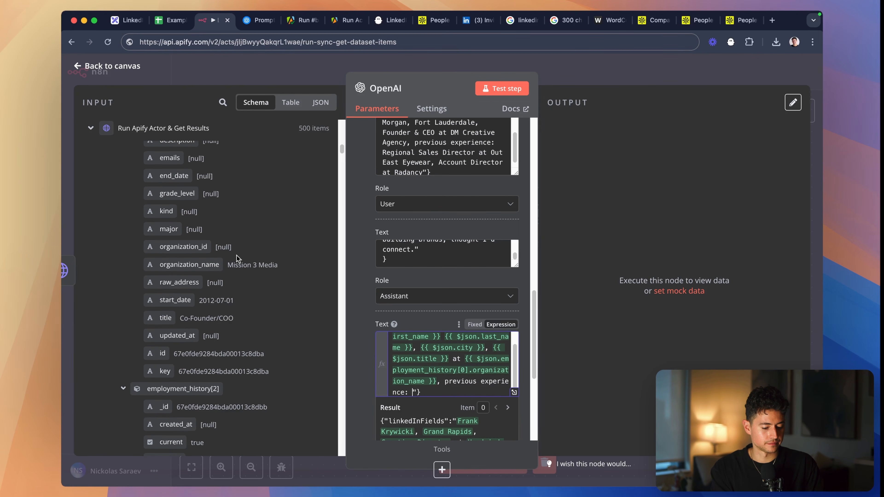
{"action": "left_click_drag", "start_coordinate": [164, 318], "coordinate": [410, 394]}
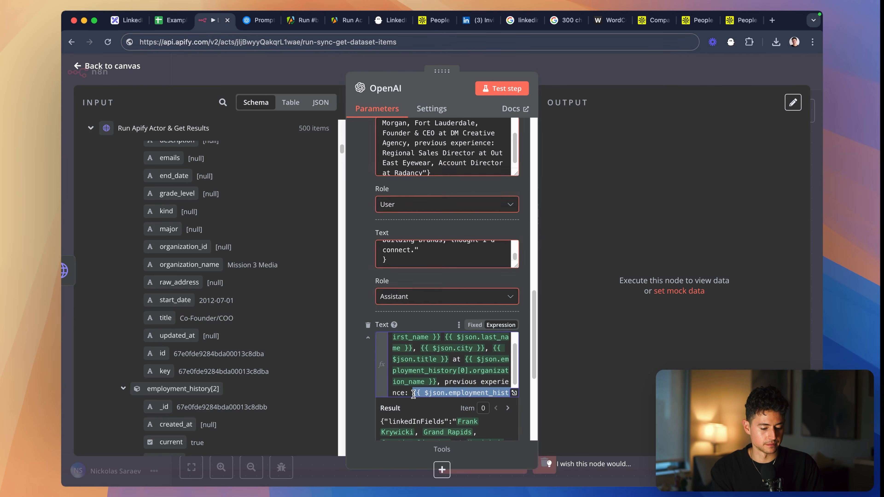
{"action": "type", "text": "at"}
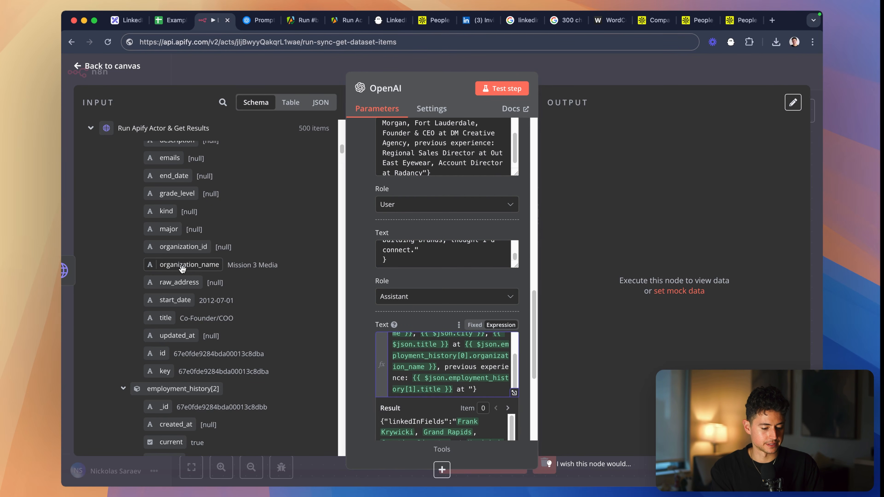
{"action": "left_click_drag", "start_coordinate": [189, 264], "coordinate": [469, 393]}
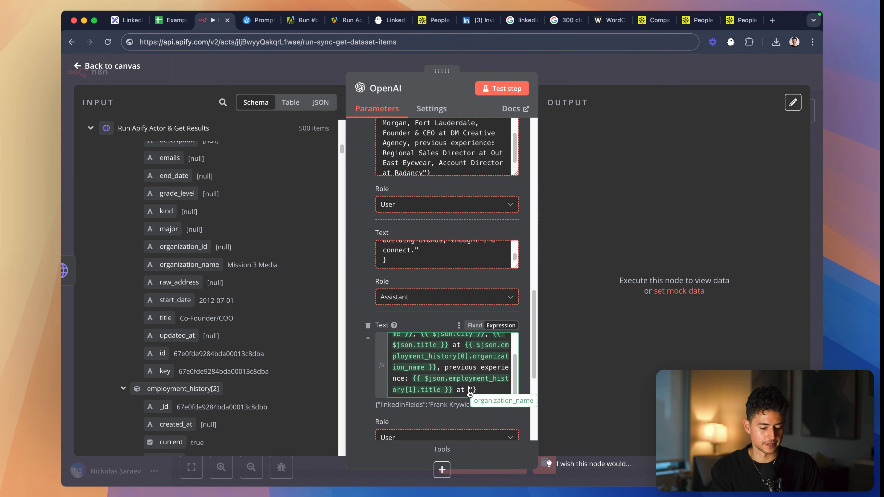
{"action": "scroll", "coordinate": [439, 155], "scroll_direction": "down", "scroll_amount": 1}
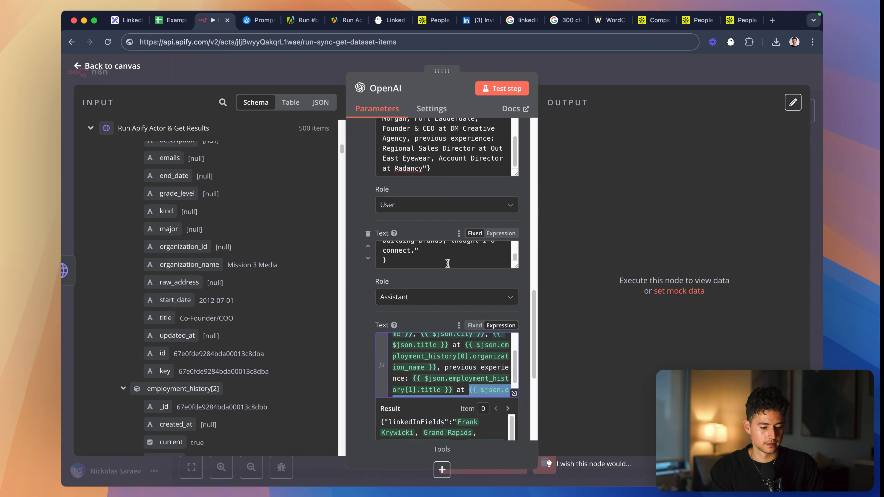
{"action": "scroll", "coordinate": [450, 263], "scroll_direction": "down", "scroll_amount": 1}
{"action": "type", "text": ","}
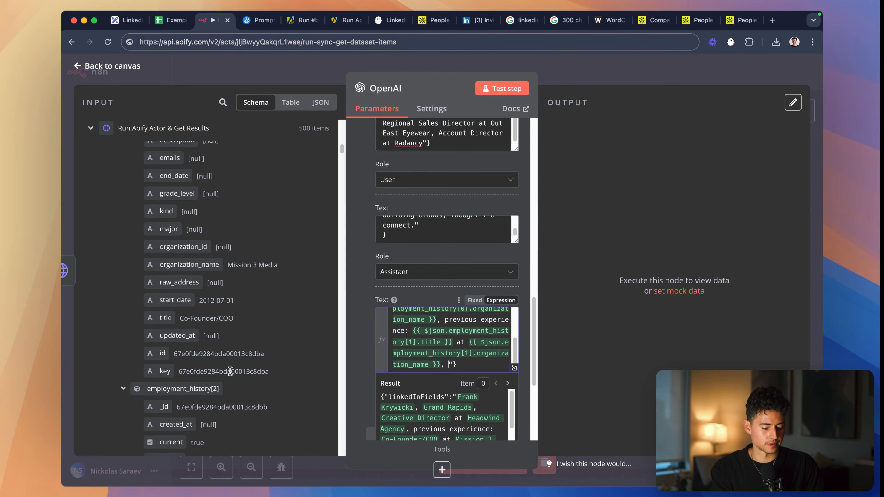
- Append the employment_history[2] title expression, "at" and the employment_history[2] organization_name expression, and check the rendered linkedInFields result
{"action": "scroll", "coordinate": [228, 339], "scroll_direction": "down", "scroll_amount": 10}
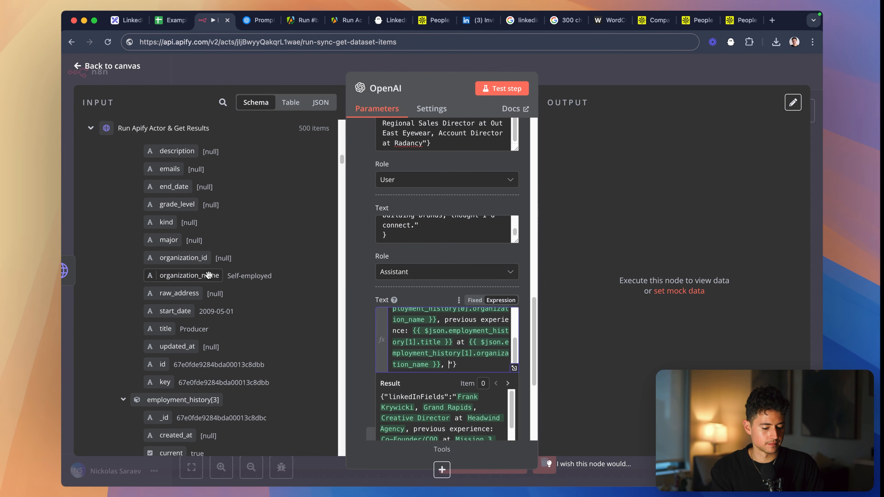
{"action": "left_click_drag", "start_coordinate": [209, 275], "coordinate": [208, 275]}
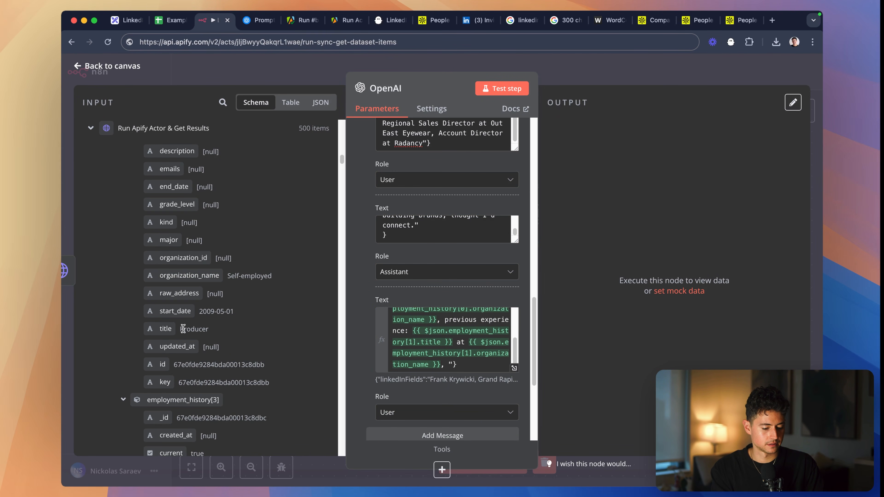
{"action": "left_click_drag", "start_coordinate": [180, 330], "coordinate": [453, 365]}
{"action": "type", "text": "at"}
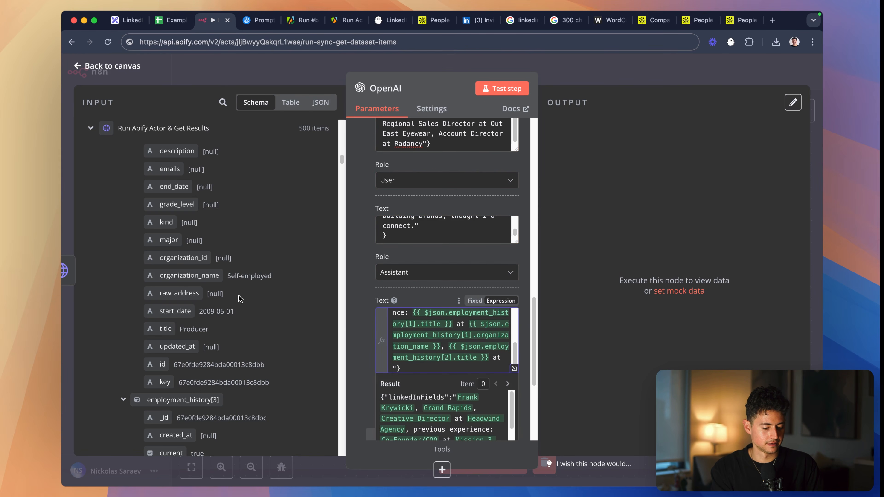
{"action": "left_click_drag", "start_coordinate": [189, 276], "coordinate": [473, 375]}
{"action": "scroll", "coordinate": [473, 374], "scroll_direction": "down", "scroll_amount": 3}
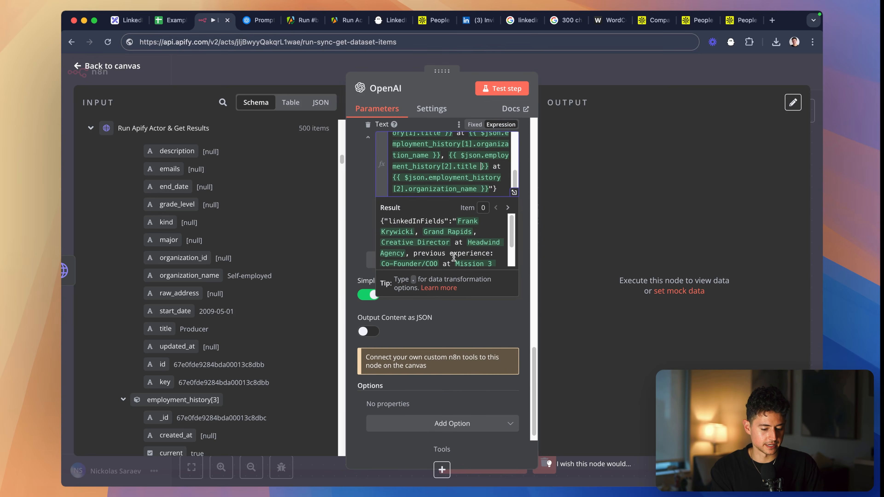
{"action": "scroll", "coordinate": [452, 258], "scroll_direction": "up", "scroll_amount": 5}
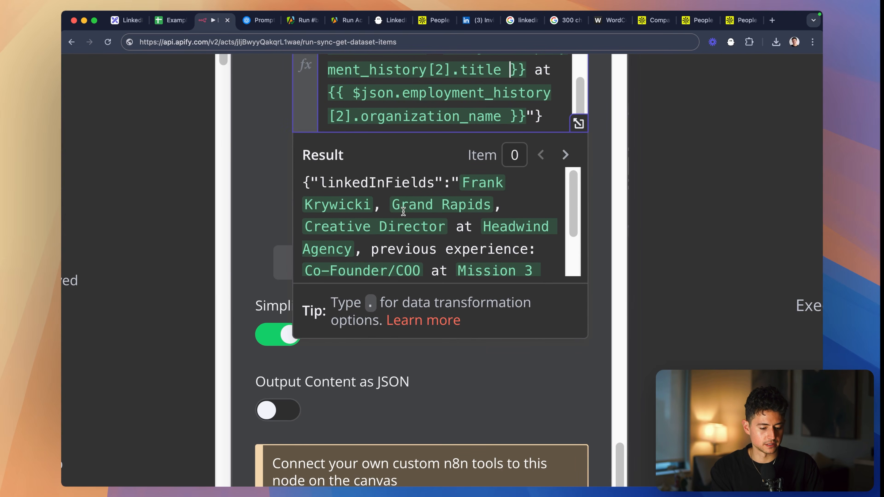
{"action": "left_click_drag", "start_coordinate": [577, 206], "coordinate": [570, 241]}
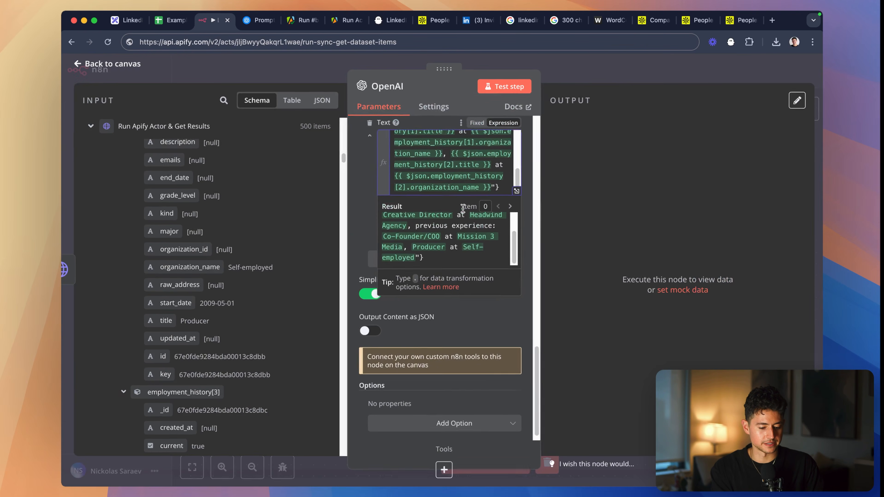
- Enable Output Content as JSON for the OpenAI node and test the node
{"action": "scroll", "coordinate": [463, 207], "scroll_direction": "down", "scroll_amount": 5}
{"action": "left_click", "coordinate": [388, 208]}
{"action": "scroll", "coordinate": [403, 247], "scroll_direction": "down", "scroll_amount": 1}
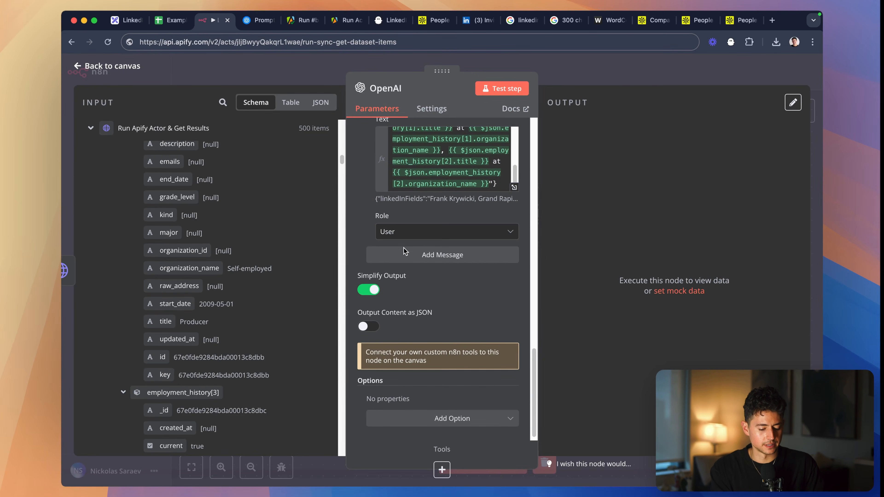
{"action": "left_click", "coordinate": [372, 320]}
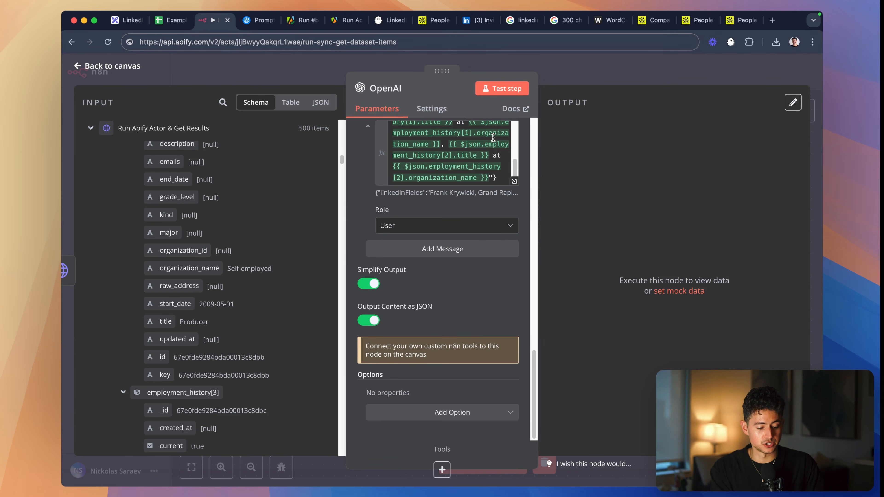
{"action": "left_click", "coordinate": [510, 89]}
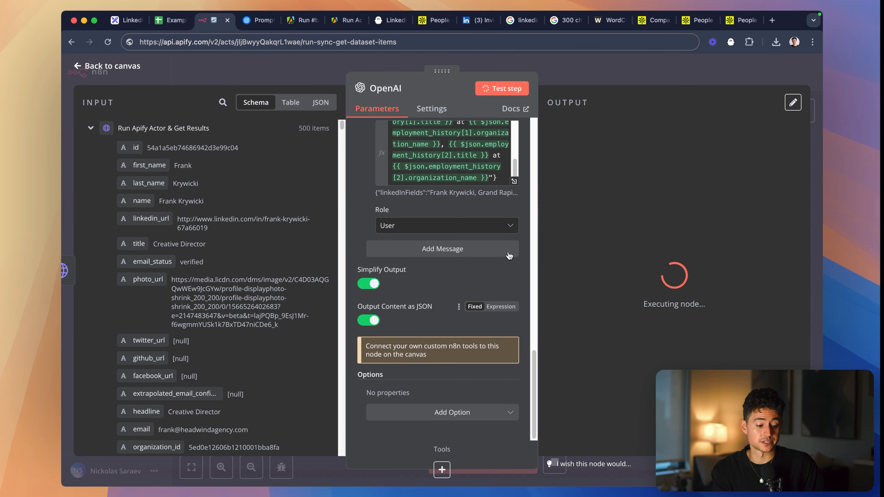
- Return to the canvas, save the workflow and stop the running execution
{"action": "scroll", "coordinate": [397, 314], "scroll_direction": "up", "scroll_amount": 10}
{"action": "scroll", "coordinate": [397, 314], "scroll_direction": "up", "scroll_amount": 3}
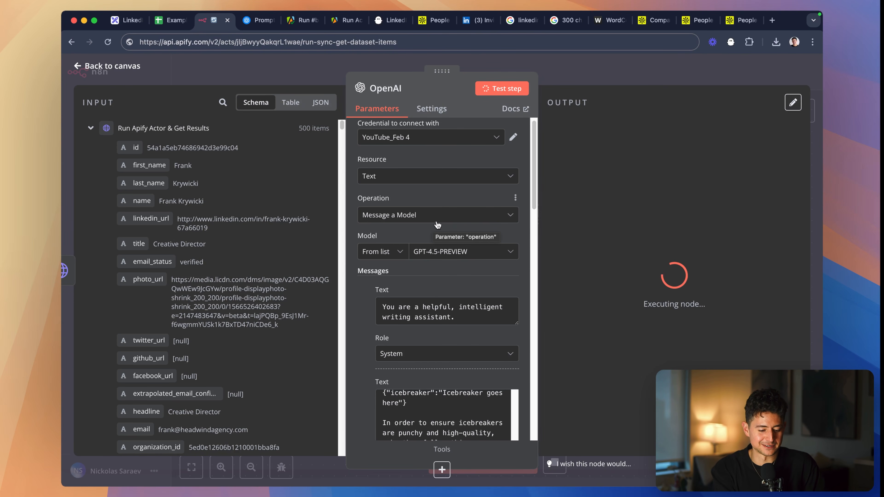
{"action": "scroll", "coordinate": [525, 165], "scroll_direction": "down", "scroll_amount": 2}
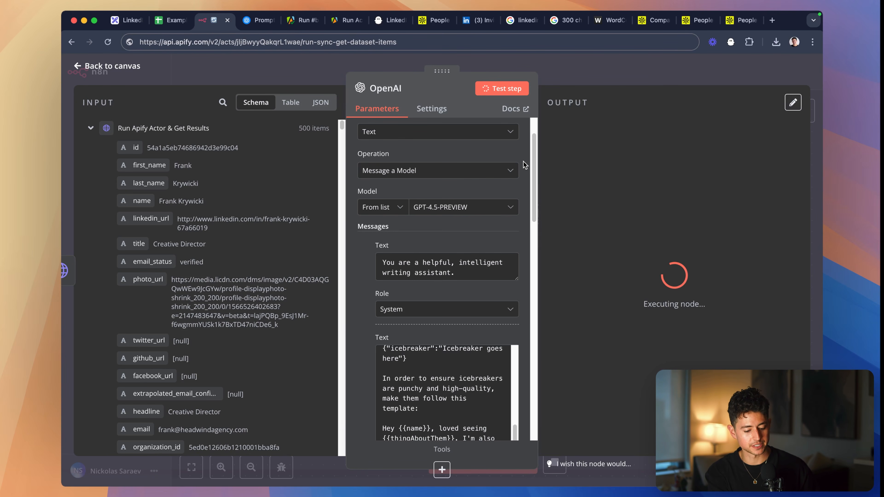
{"action": "left_click", "coordinate": [621, 77]}
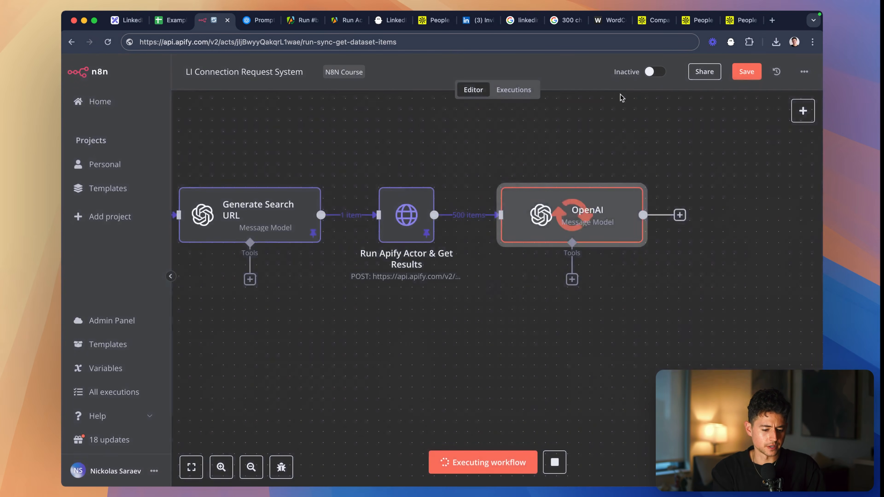
{"action": "key", "text": "ctrl+s"}
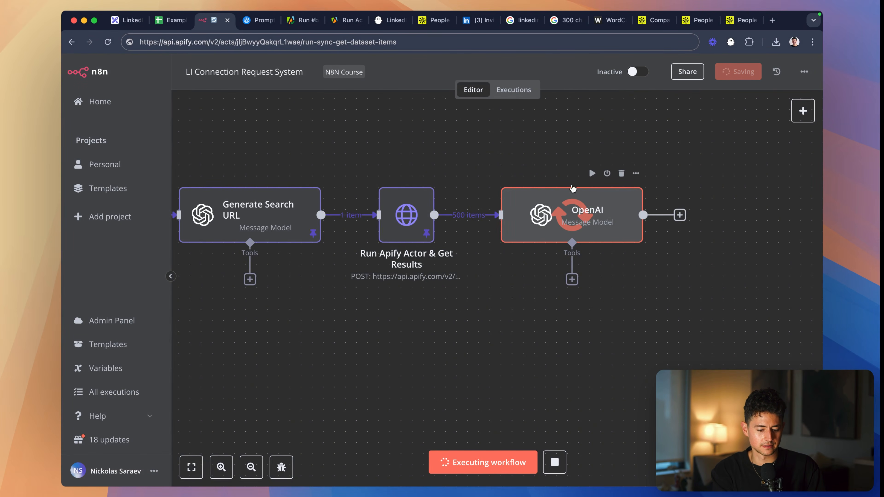
{"action": "left_click", "coordinate": [555, 463]}
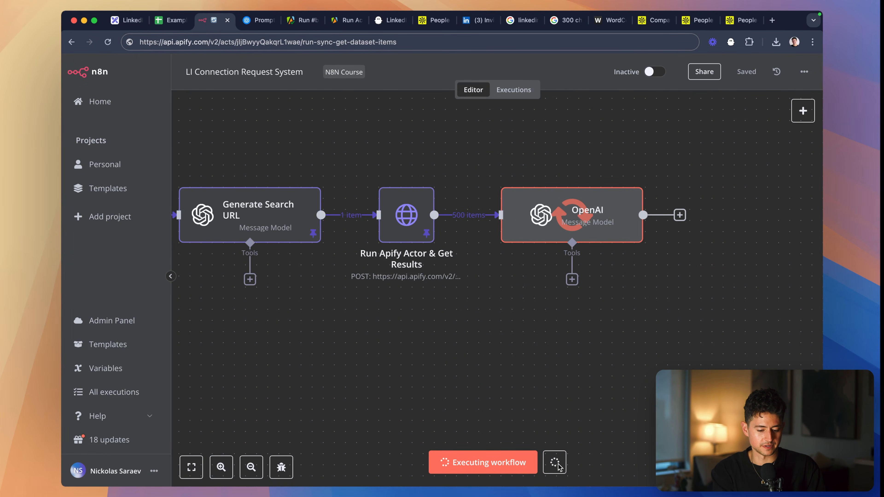
- Reopen the OpenAI node and rerun its test with the GPT-4.5-PREVIEW model
{"action": "scroll", "coordinate": [594, 335], "scroll_direction": "right", "scroll_amount": 3}
{"action": "double_click", "coordinate": [531, 248]}
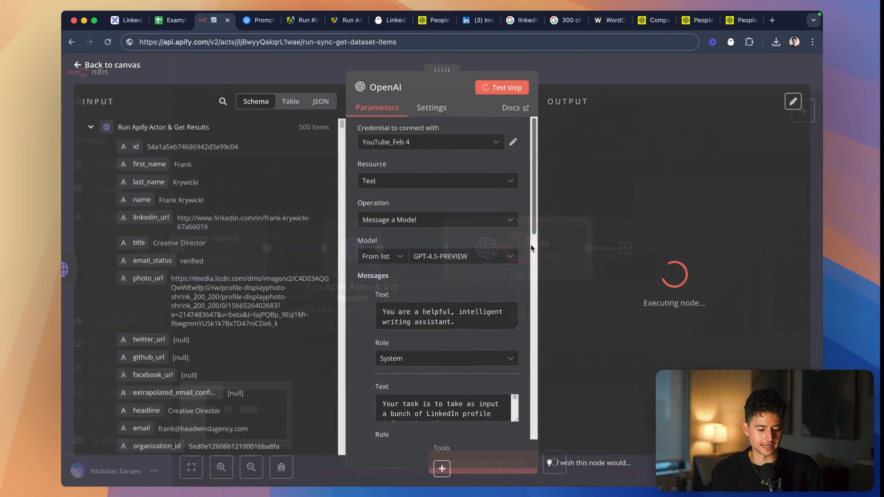
{"action": "key", "text": "Escape"}
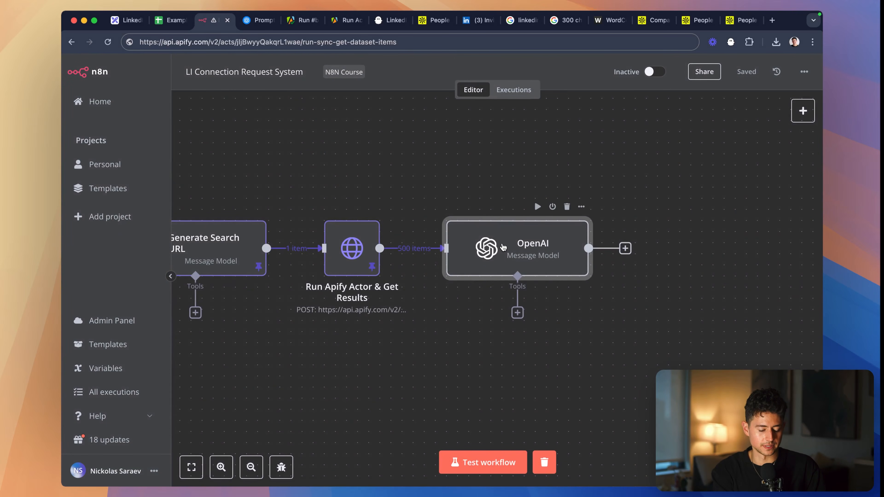
{"action": "double_click", "coordinate": [455, 245]}
{"action": "scroll", "coordinate": [466, 263], "scroll_direction": "down", "scroll_amount": 1}
{"action": "left_click", "coordinate": [507, 239]}
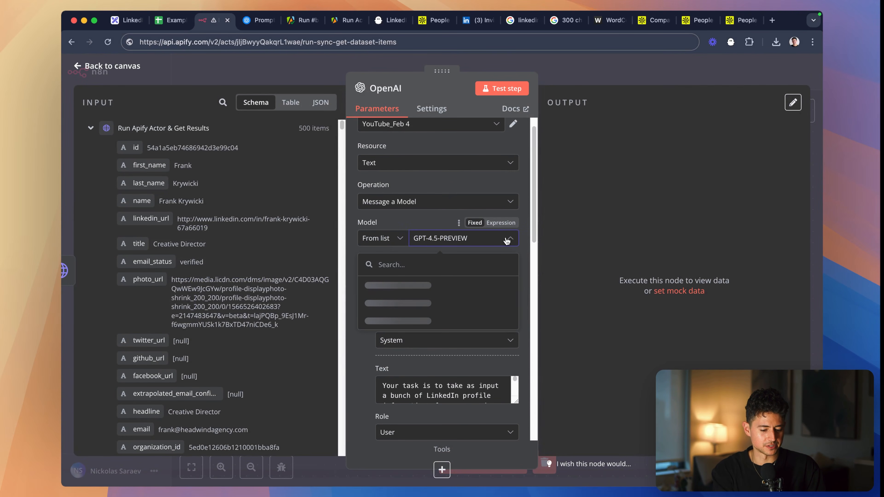
{"action": "left_click", "coordinate": [460, 107]}
{"action": "left_click", "coordinate": [499, 89]}
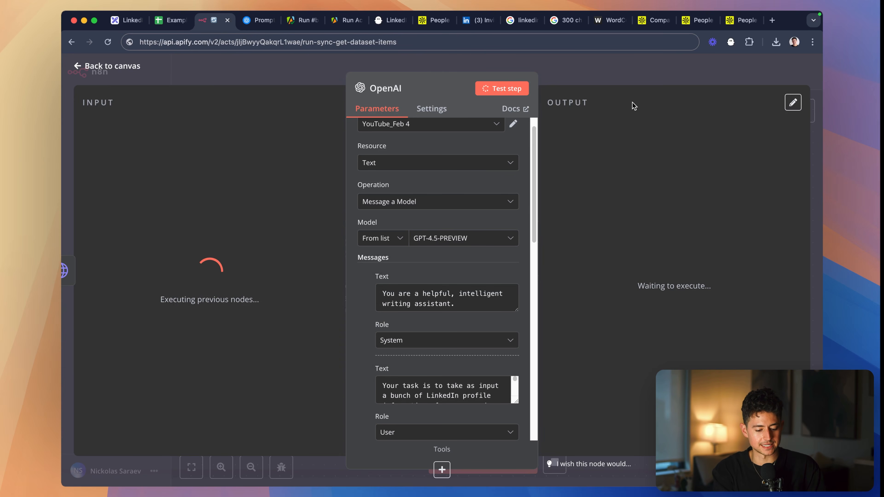
{"action": "scroll", "coordinate": [479, 216], "scroll_direction": "down", "scroll_amount": 10}
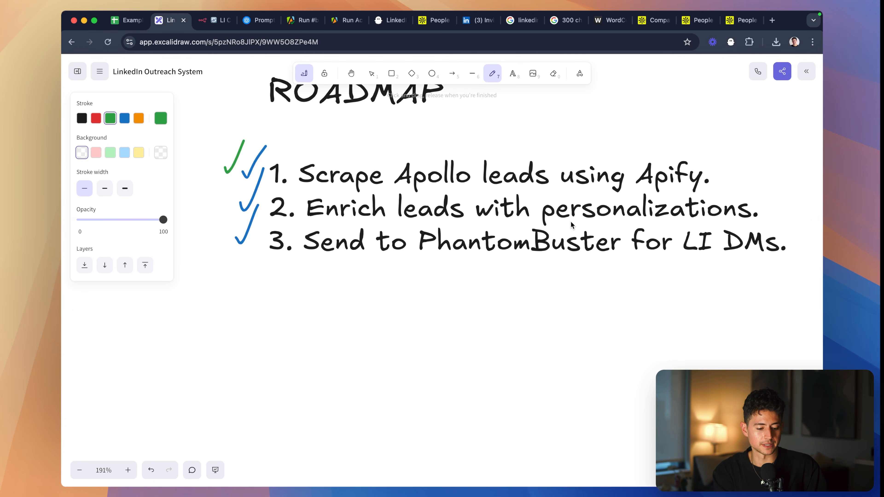
- In the Excalidraw roadmap, insert "3. Dump leads to Google Sheet." above the PhantomBuster line and renumber that line as 4
{"action": "scroll", "coordinate": [571, 224], "scroll_direction": "right", "scroll_amount": 2}
{"action": "double_click", "coordinate": [687, 202]}
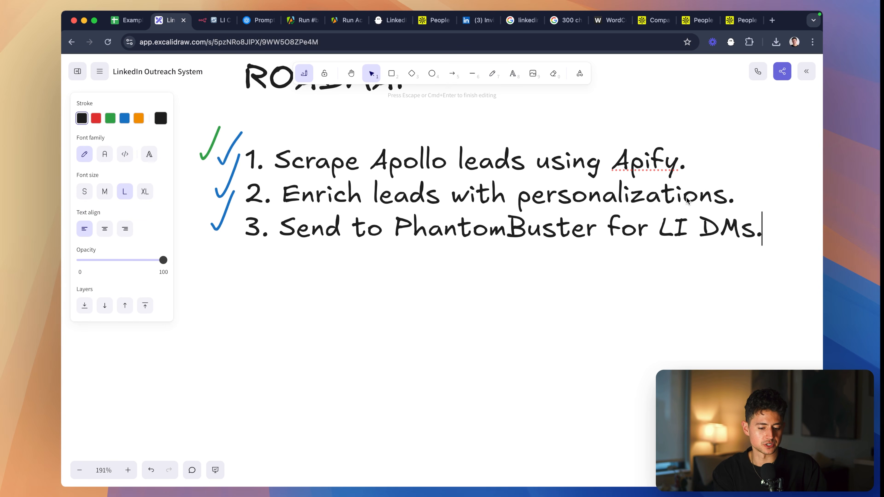
{"action": "key", "text": "Return"}
{"action": "type", "text": "3."}
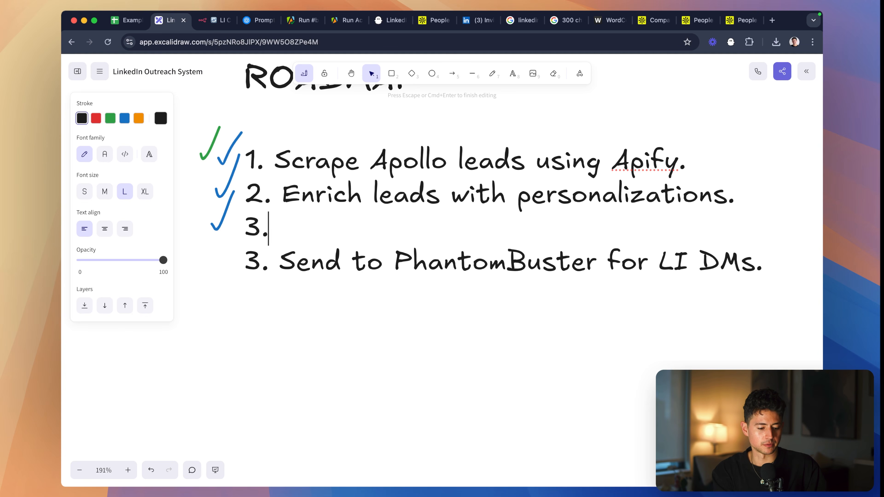
{"action": "type", "text": " Dump leads to Google Sheet."}
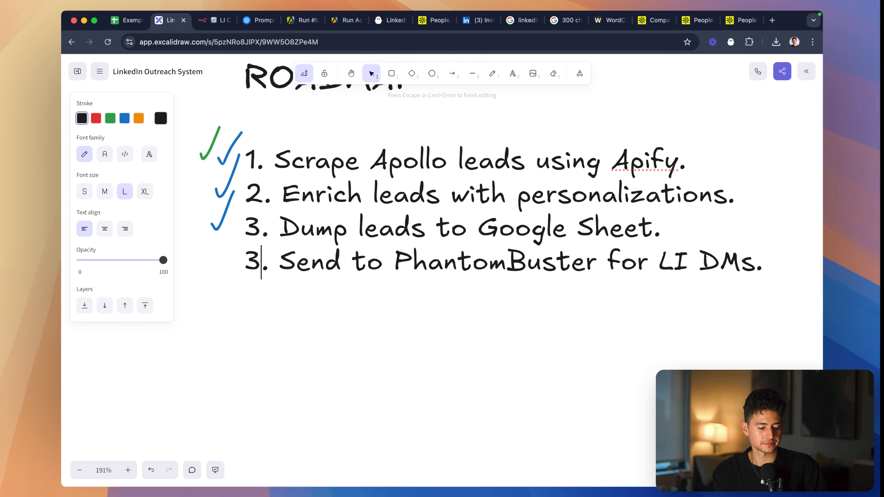
{"action": "key", "text": "BackSpace"}
{"action": "type", "text": "4"}
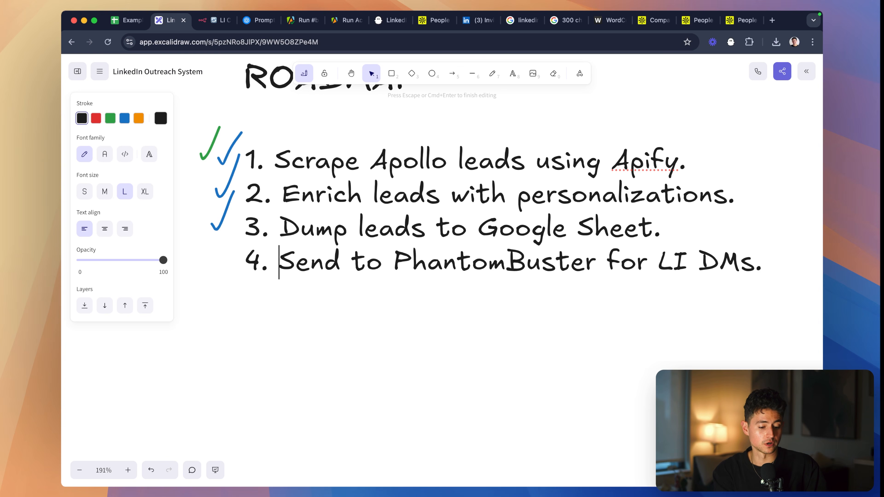
- Change the roadmap's fourth line to "4. Send Sheet to PhantomBuster for LI DMs."
{"action": "key", "text": "alt+Right"}
{"action": "type", "text": "Sheet"}
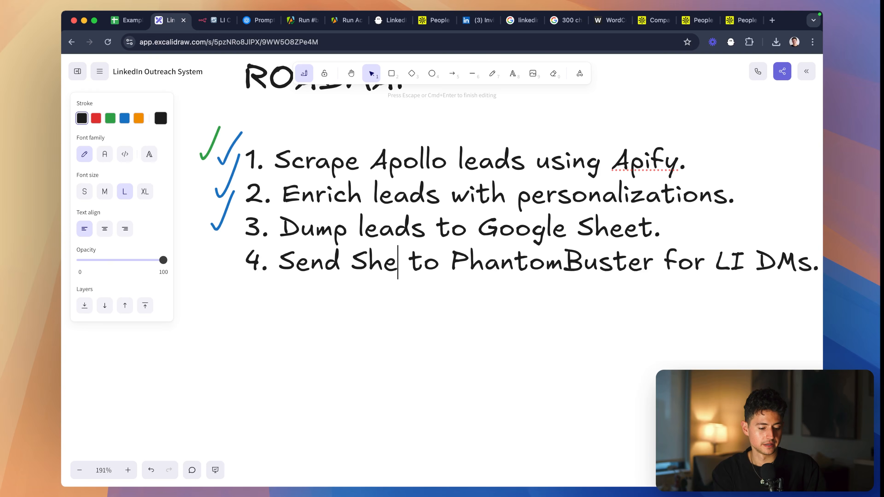
{"action": "scroll", "coordinate": [702, 273], "scroll_direction": "right", "scroll_amount": 1}
{"action": "scroll", "coordinate": [710, 275], "scroll_direction": "down", "scroll_amount": 4}
{"action": "scroll", "coordinate": [714, 276], "scroll_direction": "down", "scroll_amount": 1}
{"action": "scroll", "coordinate": [714, 275], "scroll_direction": "right", "scroll_amount": 1}
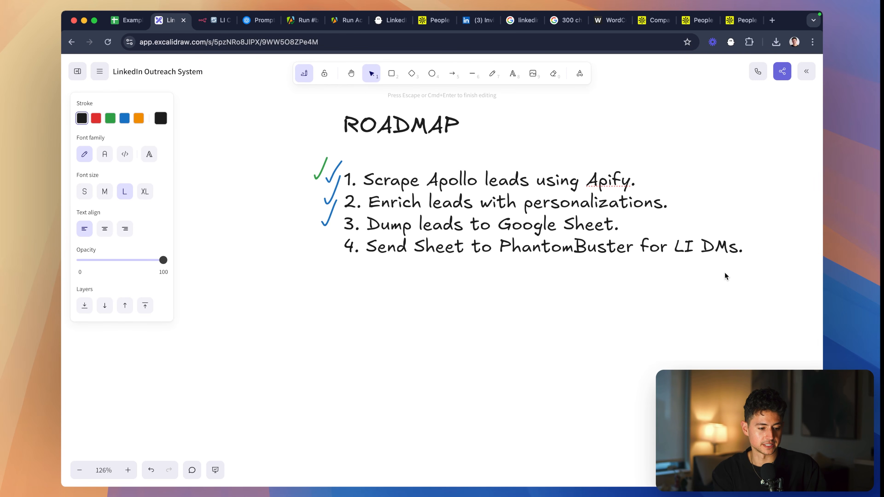
- Reword the roadmap's fourth line to "4. Trigger PhantomBuster for LI DMs." and finish editing the text
{"action": "key", "text": "alt+Right"}
{"action": "key", "text": "alt+shift+Left"}
{"action": "key", "text": "alt+shift+Left"}
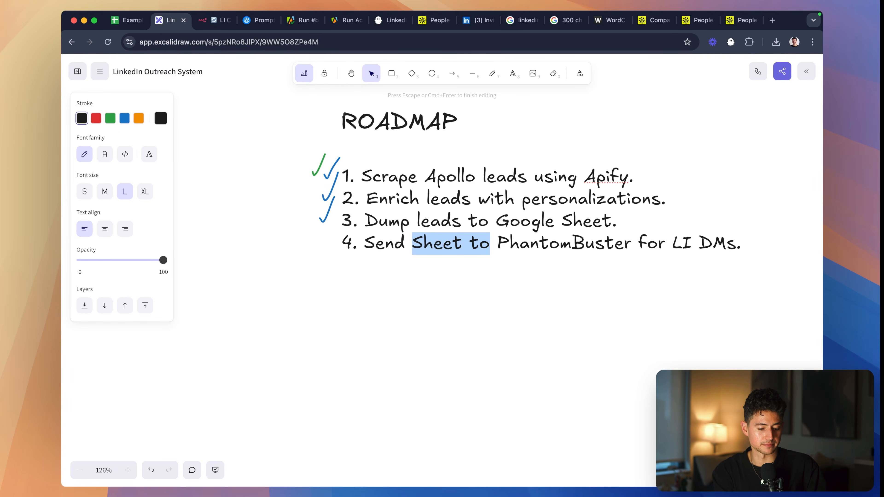
{"action": "key", "text": "alt+shift+Left"}
{"action": "type", "text": "Trigger"}
{"action": "left_click", "coordinate": [497, 296]}
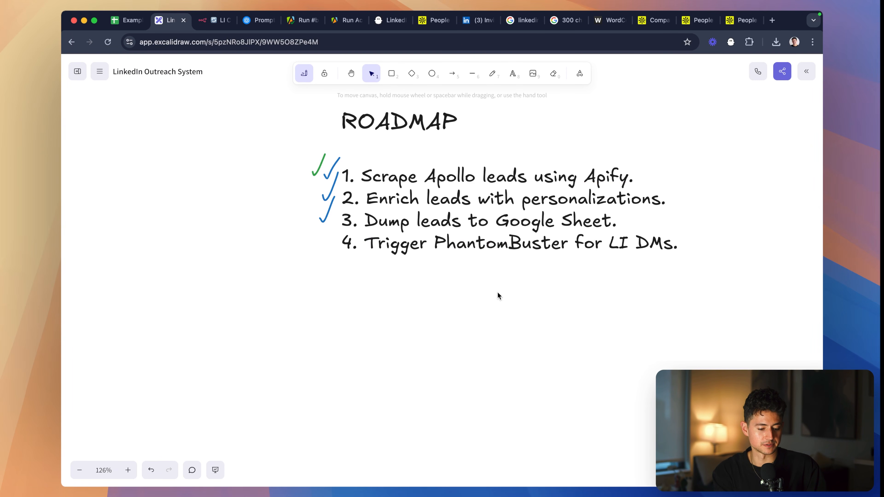
- Move the lowest blue check mark down beside the PhantomBuster line of the roadmap and deselect it
{"action": "scroll", "coordinate": [466, 251], "scroll_direction": "up", "scroll_amount": 5}
{"action": "scroll", "coordinate": [466, 251], "scroll_direction": "down", "scroll_amount": 1}
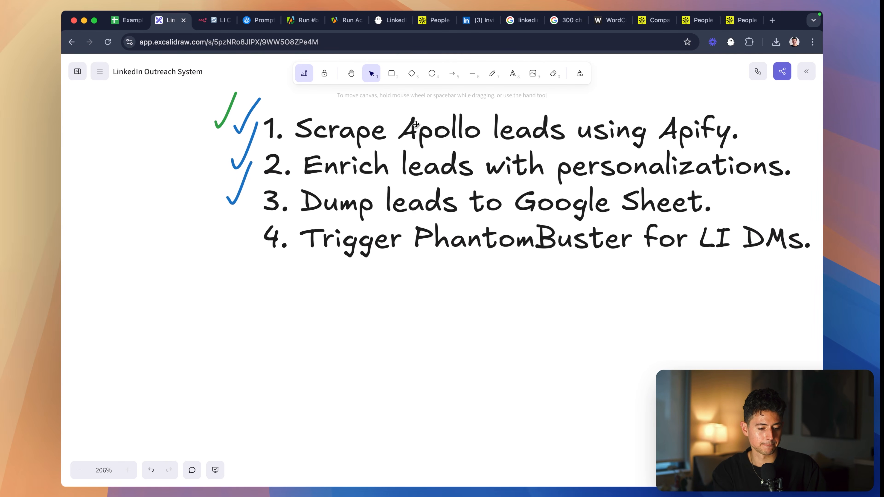
{"action": "left_click_drag", "start_coordinate": [239, 184], "coordinate": [243, 203]}
{"action": "left_click_drag", "start_coordinate": [243, 203], "coordinate": [241, 235]}
{"action": "left_click", "coordinate": [287, 298]}
- Switch back to the n8n LI Connection Request System workflow and stop the running execution
{"action": "key", "text": "ctrl+Tab"}
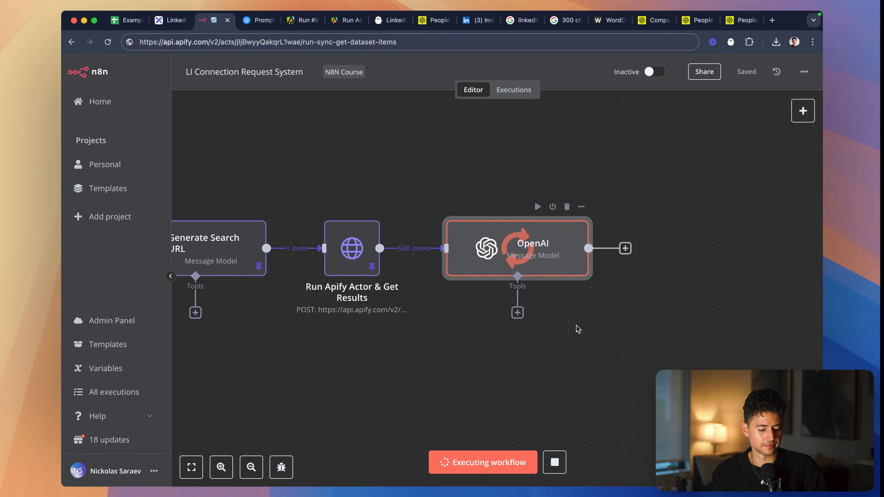
{"action": "scroll", "coordinate": [580, 327], "scroll_direction": "left", "scroll_amount": 2}
{"action": "left_click", "coordinate": [556, 464]}
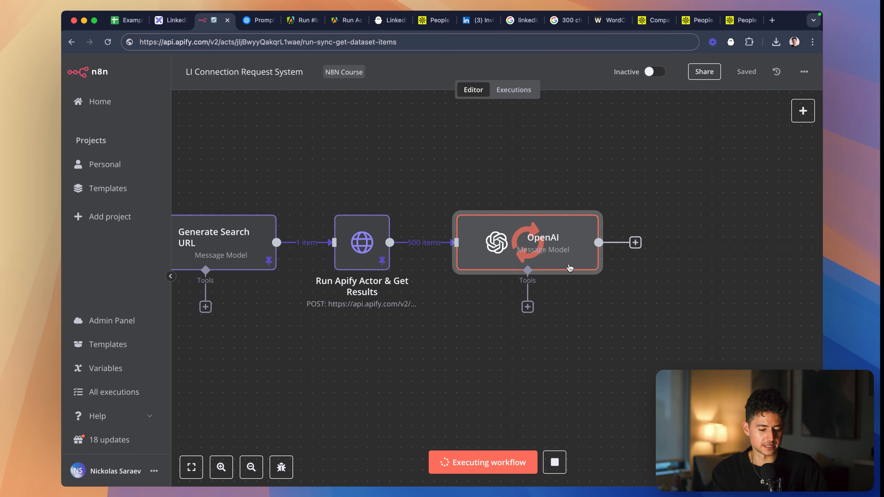
- Delete and redraw the connection between Run Apify Actor & Get Results and OpenAI, and save the workflow
{"action": "mouse_move", "coordinate": [423, 246]}
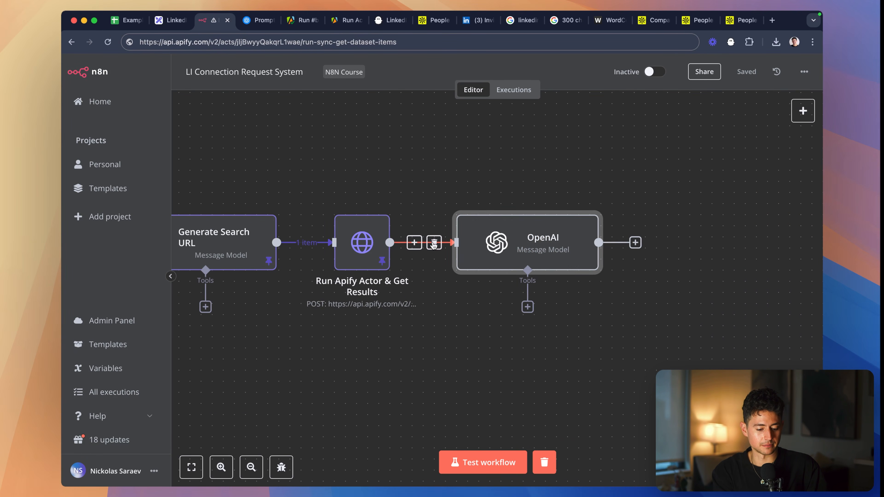
{"action": "left_click", "coordinate": [432, 244]}
{"action": "left_click_drag", "start_coordinate": [443, 243], "coordinate": [457, 243]}
{"action": "left_click", "coordinate": [505, 163]}
{"action": "key", "text": "super+s"}
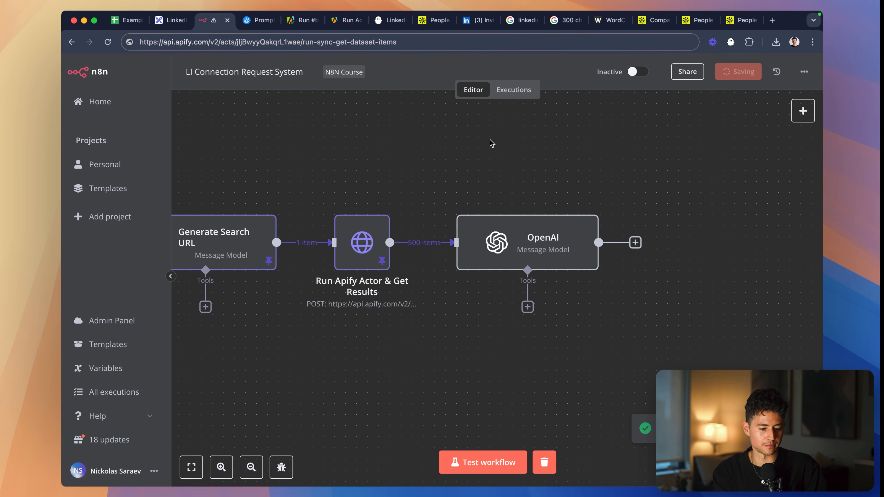
- Reload the workflow page in the browser
{"action": "left_click", "coordinate": [436, 40]}
{"action": "key", "text": "Escape"}
{"action": "left_click", "coordinate": [425, 195]}
{"action": "key", "text": "super+r"}
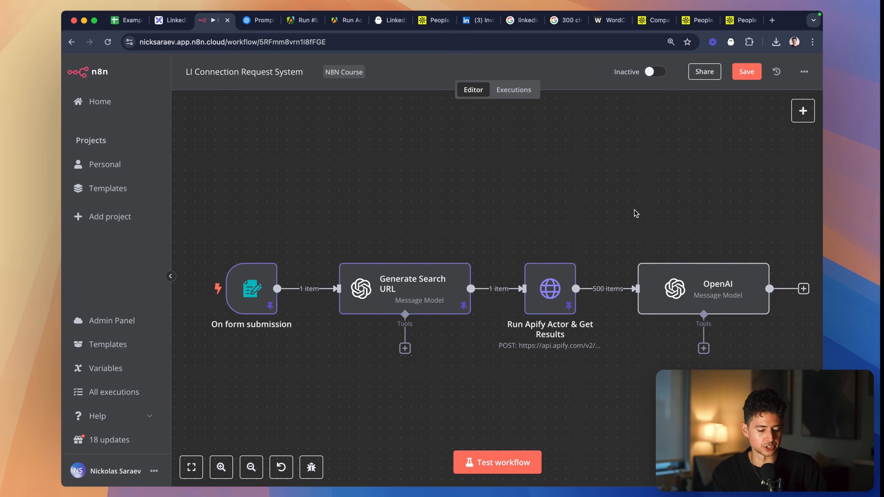
- Set the OpenAI node's model to GPT-4O and test the step
{"action": "scroll", "coordinate": [694, 207], "scroll_direction": "right", "scroll_amount": 3}
{"action": "double_click", "coordinate": [615, 226]}
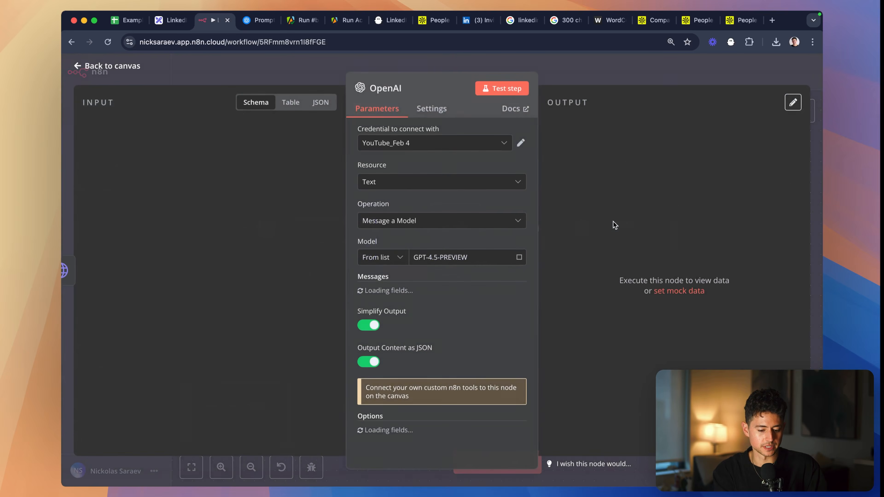
{"action": "left_click", "coordinate": [507, 262]}
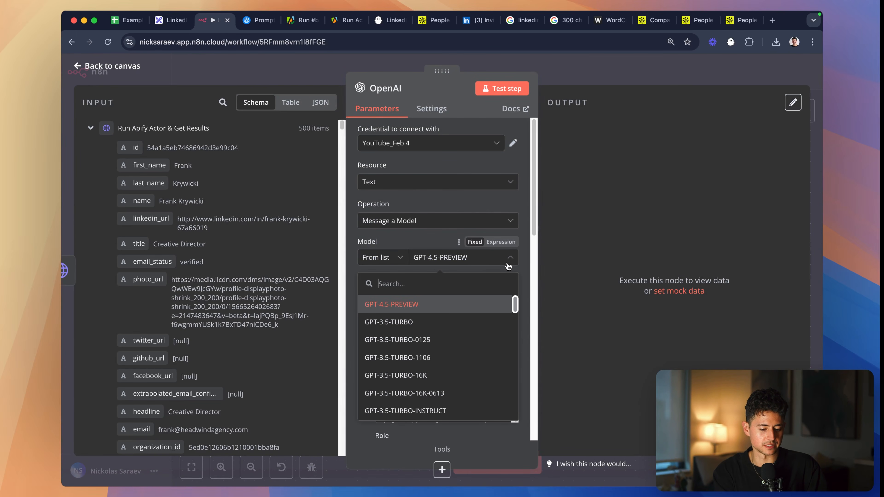
{"action": "type", "text": "gpt-4o"}
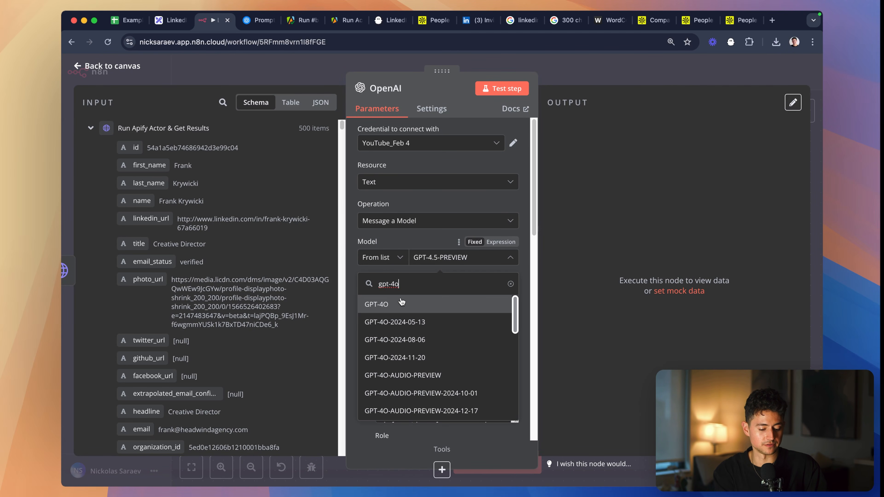
{"action": "left_click", "coordinate": [484, 303]}
{"action": "left_click", "coordinate": [486, 91]}
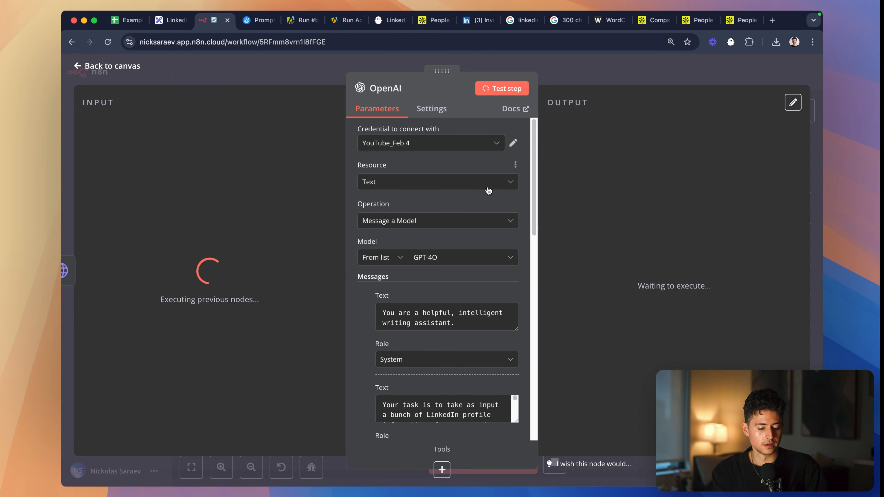
- Enlarge the example user and assistant message boxes and remove the blank line before the example linkedInFields JSON
{"action": "scroll", "coordinate": [489, 190], "scroll_direction": "down", "scroll_amount": 7}
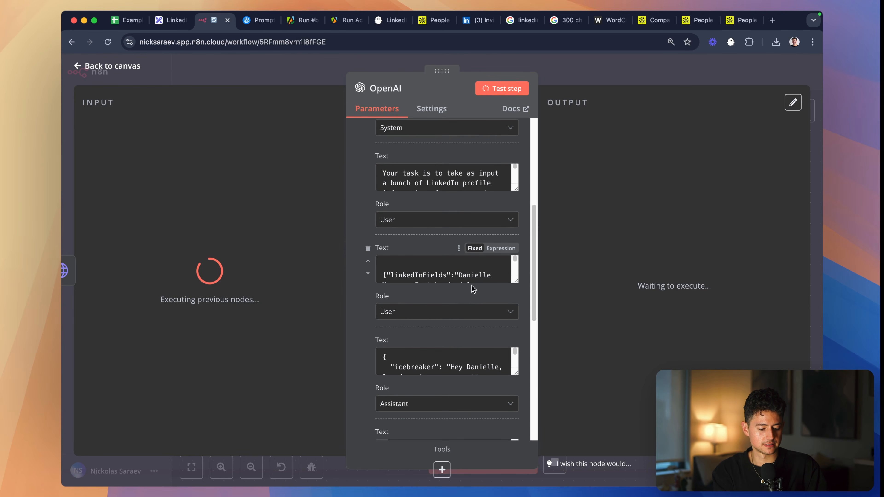
{"action": "scroll", "coordinate": [382, 266], "scroll_direction": "down", "scroll_amount": 4}
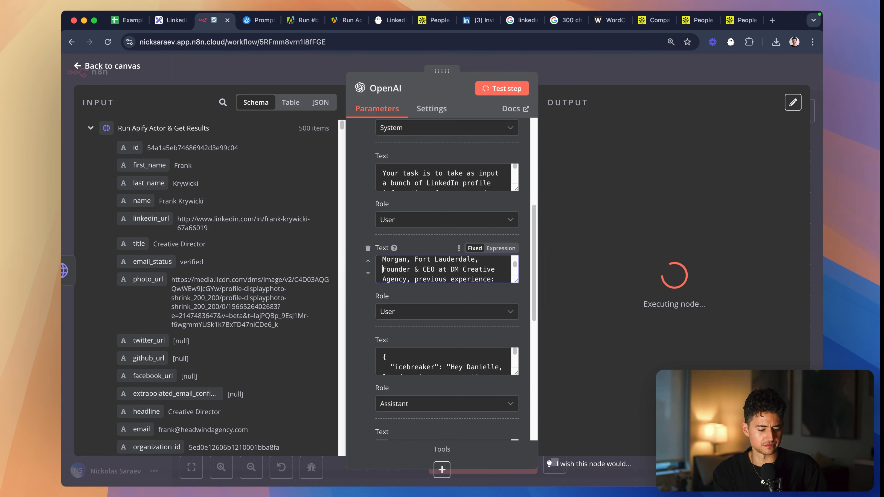
{"action": "left_click_drag", "start_coordinate": [515, 281], "coordinate": [517, 379]}
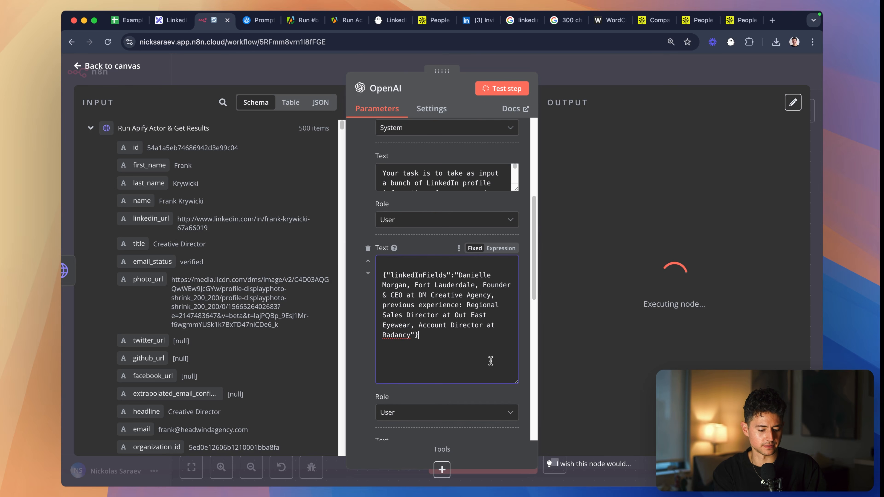
{"action": "key", "text": "Delete"}
{"action": "scroll", "coordinate": [422, 275], "scroll_direction": "down", "scroll_amount": 6}
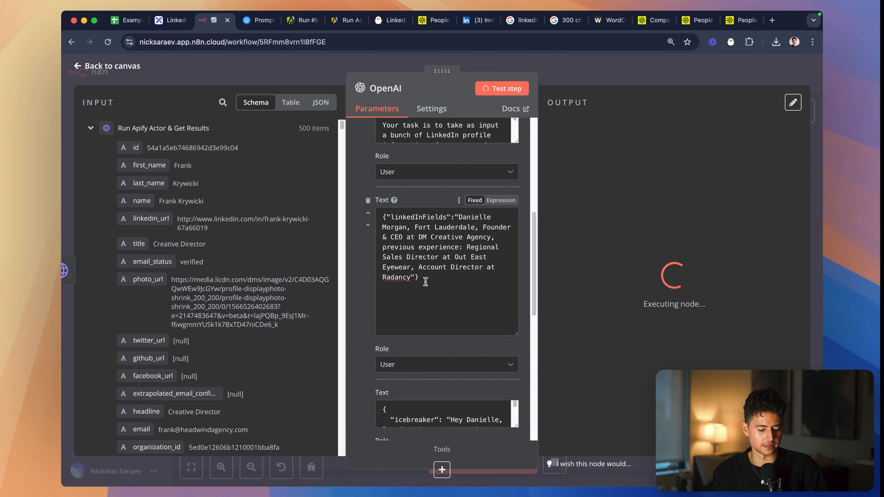
{"action": "left_click_drag", "start_coordinate": [512, 257], "coordinate": [516, 374]}
{"action": "scroll", "coordinate": [485, 288], "scroll_direction": "down", "scroll_amount": 6}
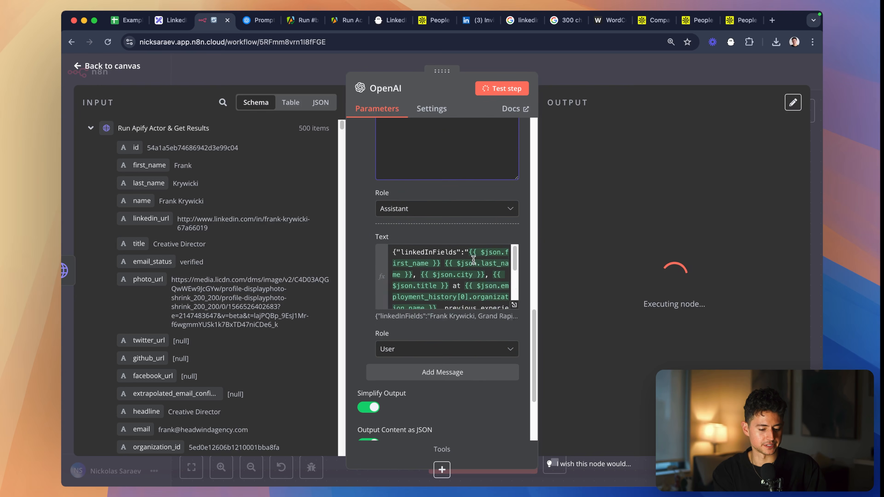
- Examine the last user message's linkedInFields expression and its resolved result in the expanded editor, and close it
{"action": "left_click", "coordinate": [504, 266]}
{"action": "left_click", "coordinate": [498, 245]}
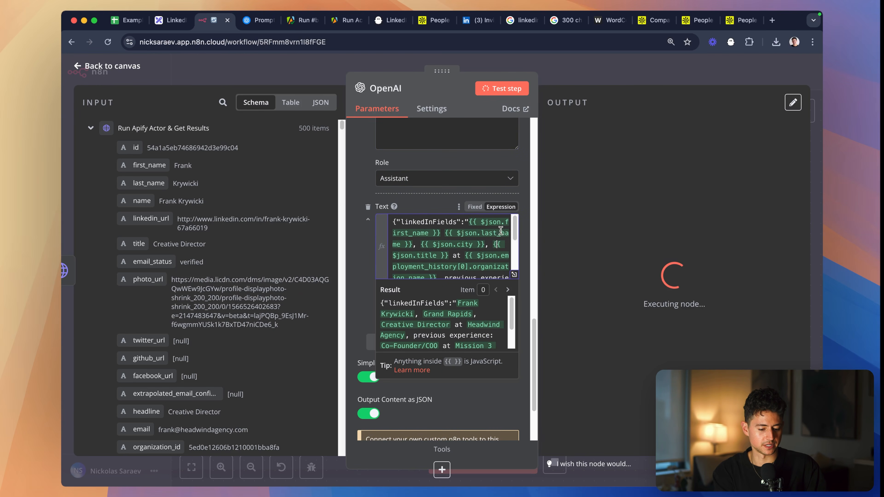
{"action": "left_click", "coordinate": [522, 277]}
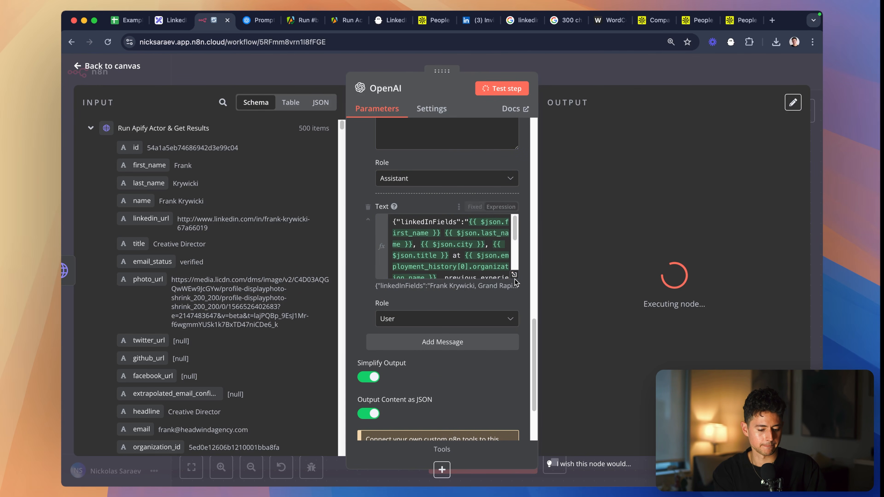
{"action": "left_click", "coordinate": [464, 255]}
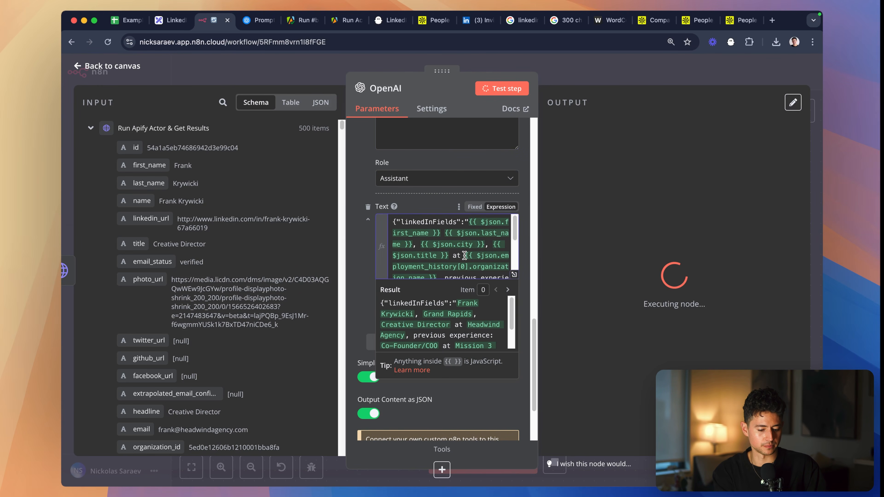
{"action": "left_click", "coordinate": [514, 275]}
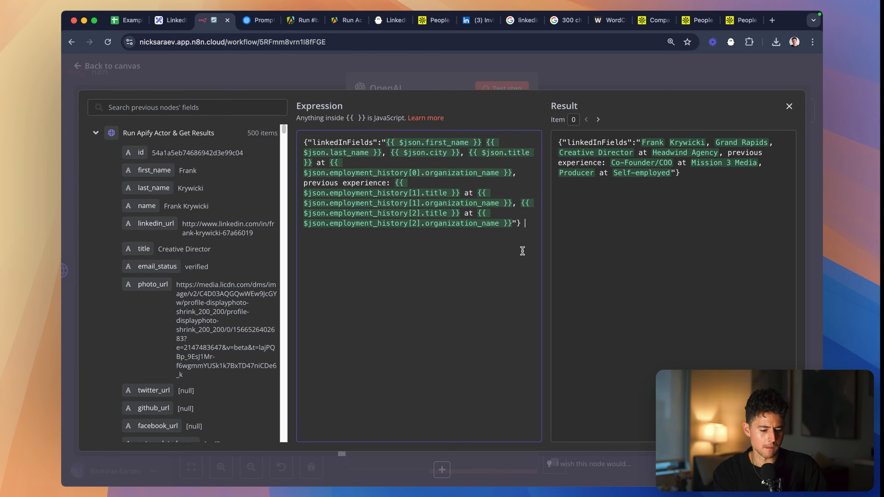
{"action": "scroll", "coordinate": [745, 154], "scroll_direction": "up", "scroll_amount": 5}
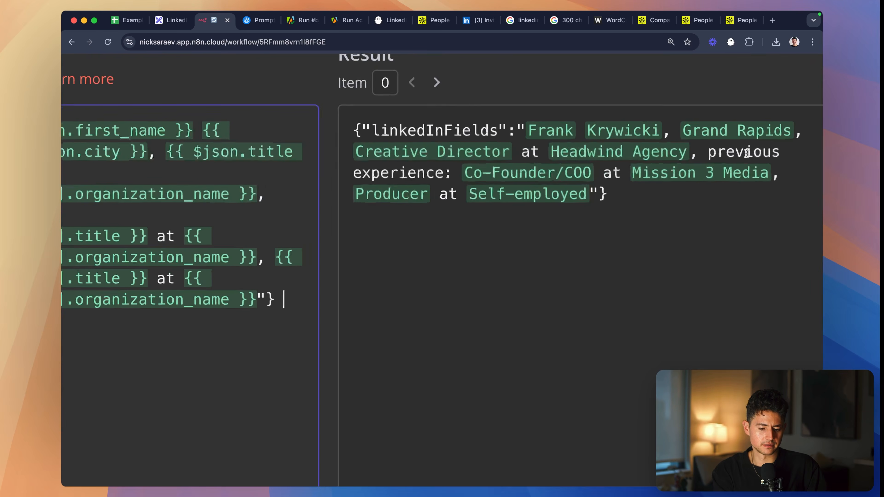
{"action": "scroll", "coordinate": [746, 153], "scroll_direction": "down", "scroll_amount": 5}
{"action": "left_click", "coordinate": [746, 154]}
{"action": "left_click", "coordinate": [647, 66]}
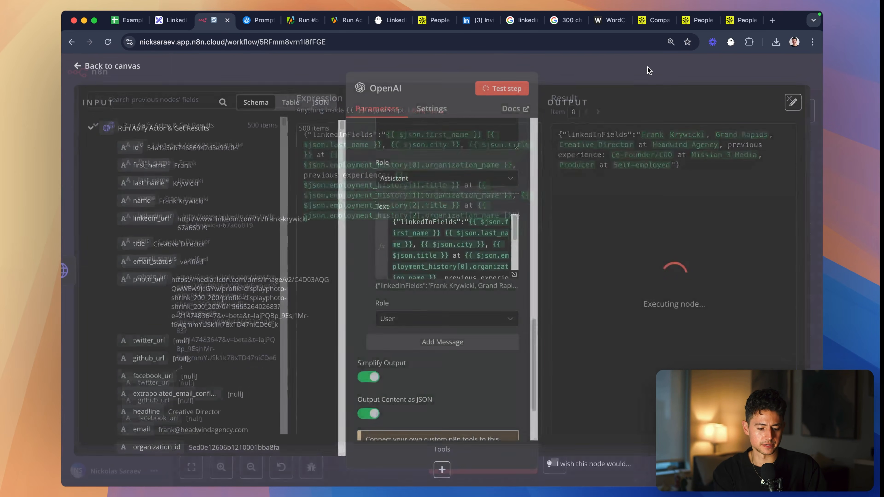
{"action": "scroll", "coordinate": [473, 248], "scroll_direction": "down", "scroll_amount": 3}
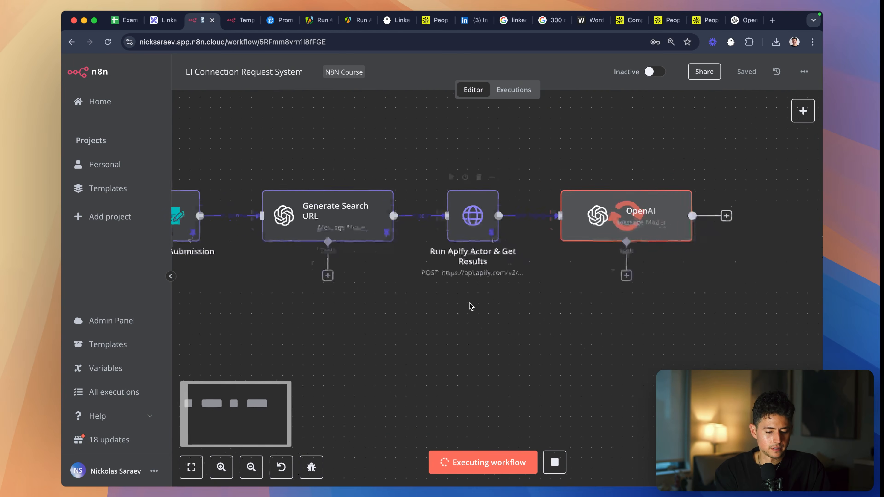
{"action": "scroll", "coordinate": [470, 305], "scroll_direction": "down", "scroll_amount": 1}
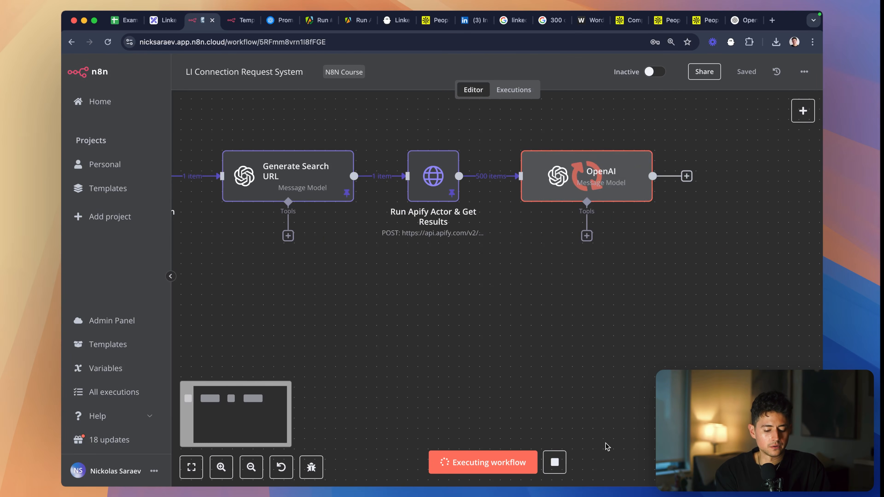
- Stop the OpenAI node's running execution from the workflow canvas
{"action": "left_click", "coordinate": [555, 464]}
{"action": "scroll", "coordinate": [556, 465], "scroll_direction": "up", "scroll_amount": 5}
{"action": "scroll", "coordinate": [552, 314], "scroll_direction": "down", "scroll_amount": 4}
{"action": "scroll", "coordinate": [552, 314], "scroll_direction": "down", "scroll_amount": 1}
{"action": "scroll", "coordinate": [546, 284], "scroll_direction": "up", "scroll_amount": 1}
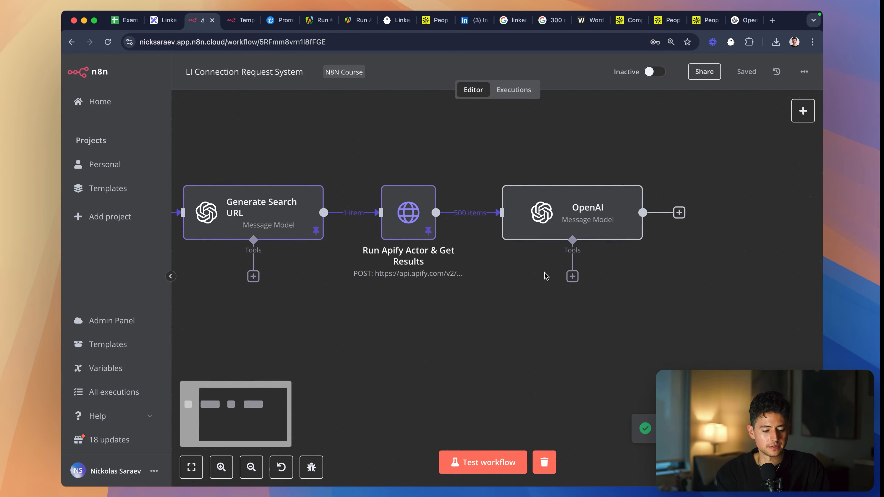
- Insert a Limit node with Max Items 1 between Run Apify Actor & Get Results and OpenAI, and place OpenAI beside it
{"action": "left_click_drag", "start_coordinate": [541, 233], "coordinate": [707, 232]}
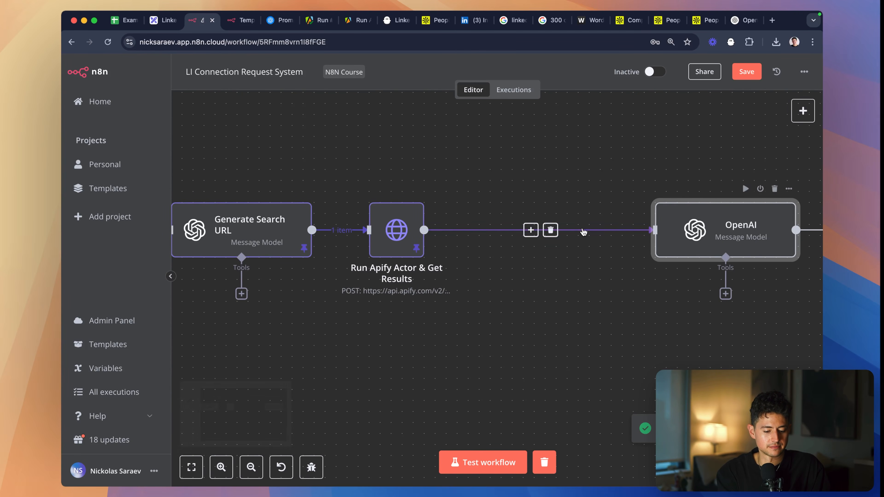
{"action": "left_click", "coordinate": [531, 230]}
{"action": "type", "text": "limit"}
{"action": "left_click", "coordinate": [644, 180]}
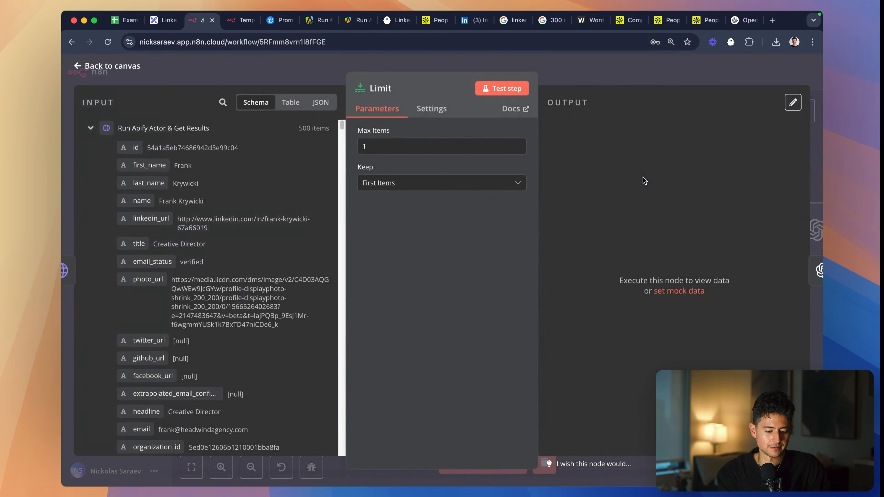
{"action": "key", "text": "Escape"}
{"action": "double_click", "coordinate": [540, 237]}
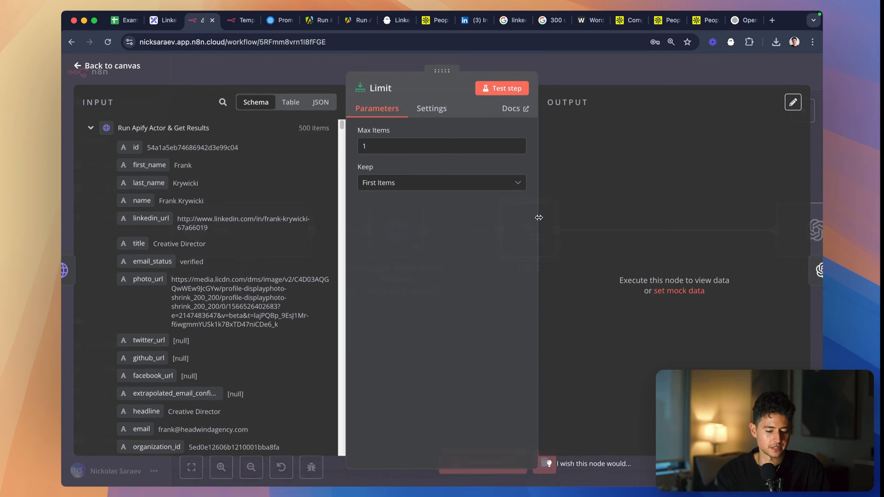
{"action": "left_click", "coordinate": [460, 140]}
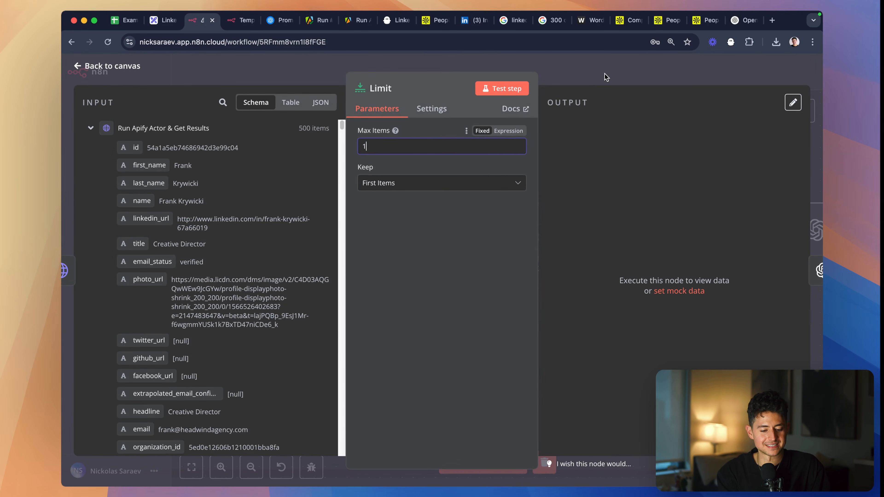
{"action": "left_click", "coordinate": [606, 77]}
{"action": "left_click_drag", "start_coordinate": [803, 233], "coordinate": [633, 236]}
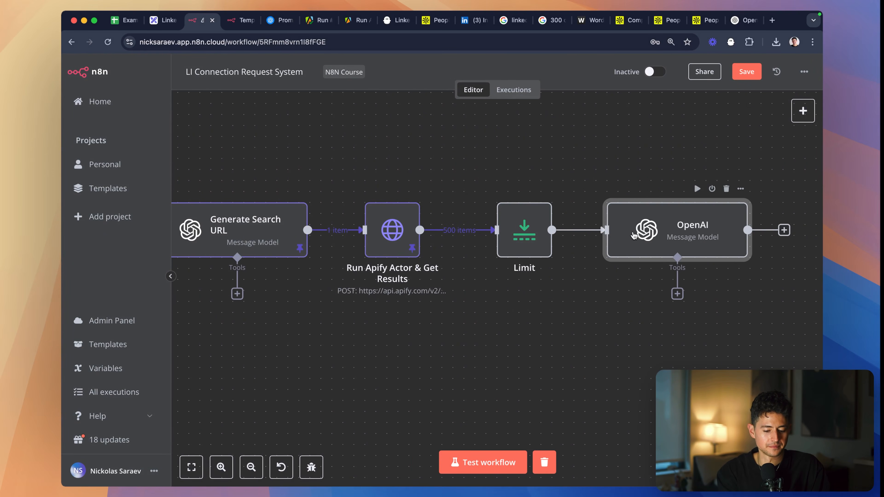
- Test the OpenAI node on the limited input and review the generated icebreaker output
{"action": "double_click", "coordinate": [633, 236]}
{"action": "left_click", "coordinate": [507, 91]}
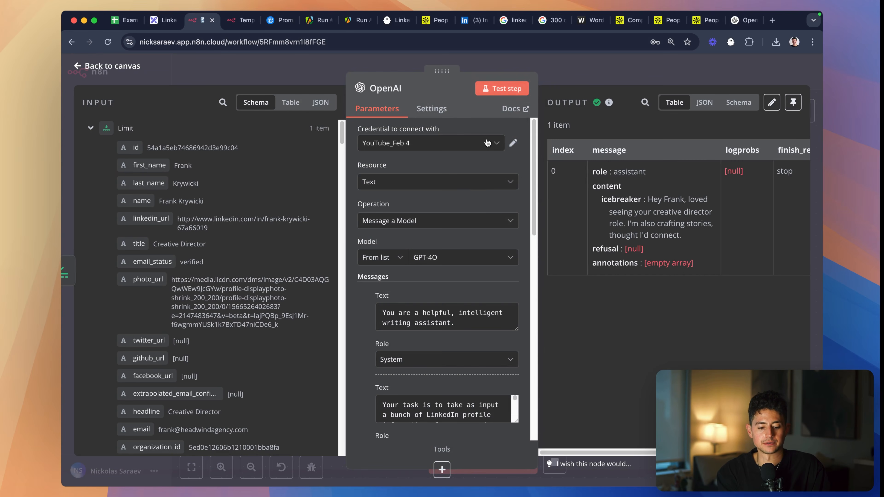
{"action": "scroll", "coordinate": [731, 160], "scroll_direction": "right", "scroll_amount": 2}
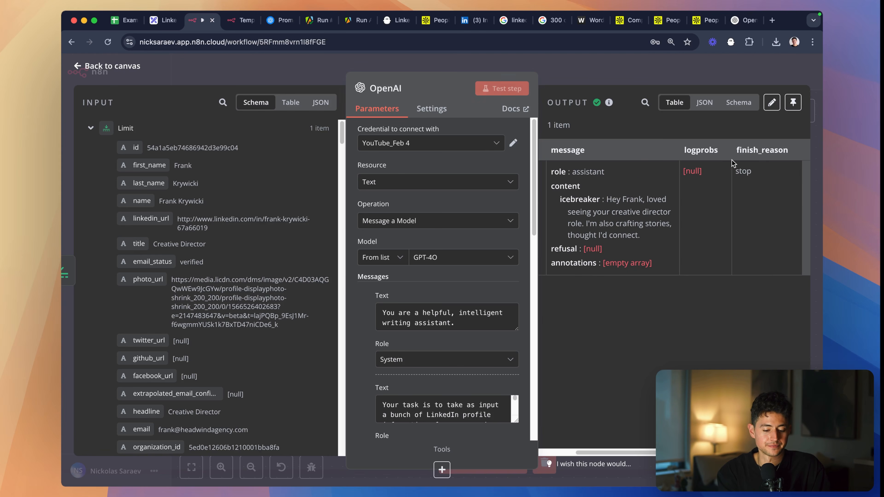
{"action": "scroll", "coordinate": [711, 204], "scroll_direction": "left", "scroll_amount": 2}
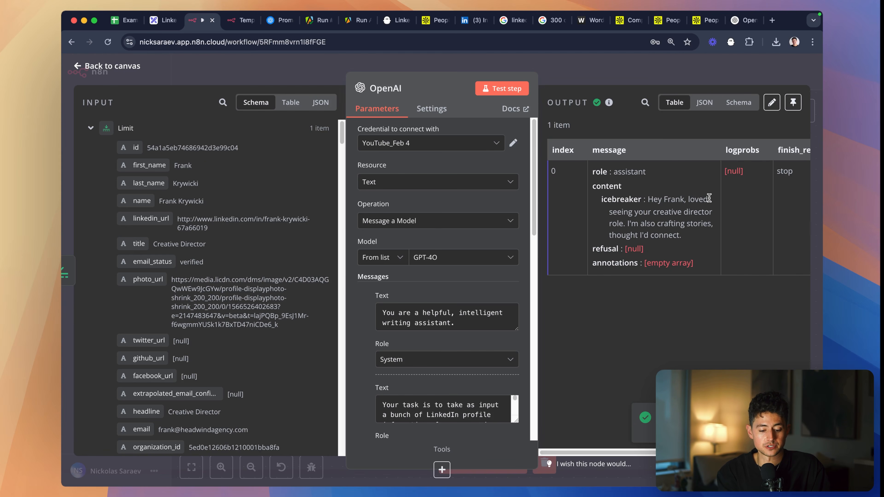
- Close the OpenAI node and shift the Limit and OpenAI nodes slightly closer to Run Apify Actor & Get Results
{"action": "left_click", "coordinate": [678, 77]}
{"action": "scroll", "coordinate": [626, 216], "scroll_direction": "right", "scroll_amount": 5}
{"action": "left_click_drag", "start_coordinate": [584, 267], "coordinate": [276, 143]}
{"action": "left_click_drag", "start_coordinate": [320, 188], "coordinate": [310, 189]}
{"action": "left_click", "coordinate": [368, 270]}
{"action": "left_click_drag", "start_coordinate": [564, 279], "coordinate": [282, 132]}
{"action": "left_click_drag", "start_coordinate": [326, 186], "coordinate": [314, 186]}
- Draw a green check mark beside item 2, Enrich leads with personalizations, on the Excalidraw plan, and return to the n8n workflow
{"action": "left_click", "coordinate": [156, 23]}
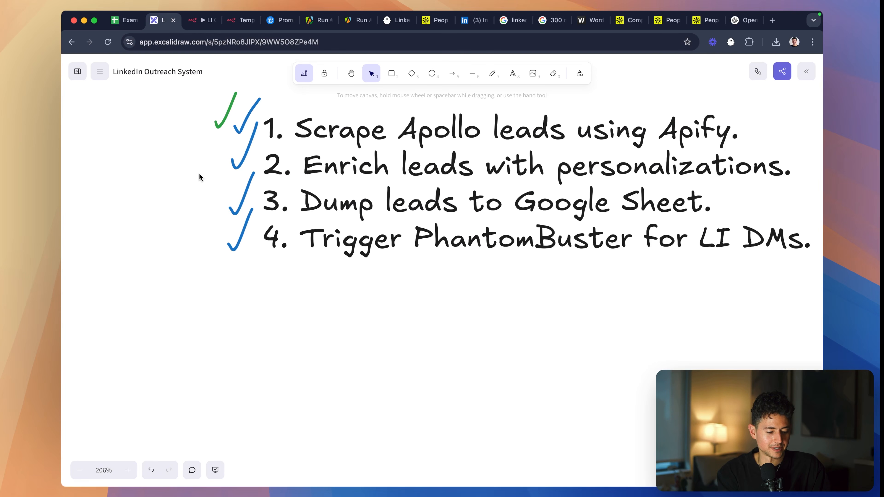
{"action": "key", "text": "7"}
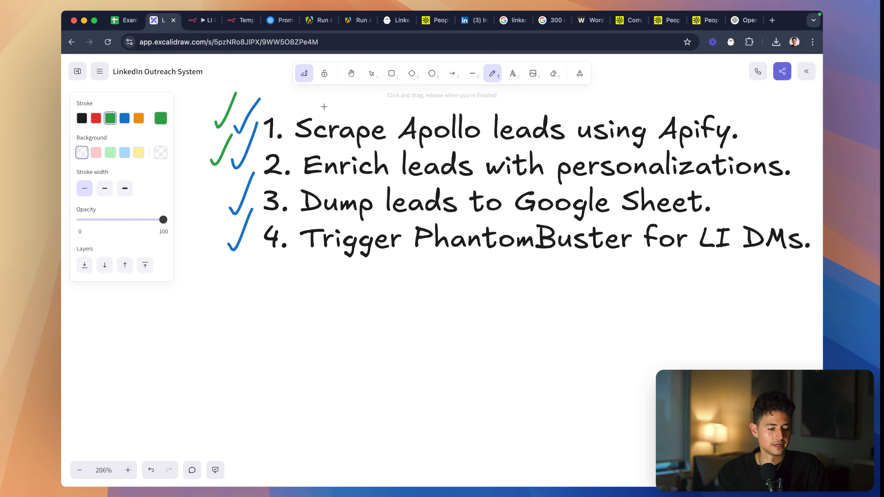
{"action": "key", "text": "ctrl+Tab"}
- Add a Google Sheets node with the Append row in sheet action after the OpenAI node
{"action": "left_click", "coordinate": [629, 286]}
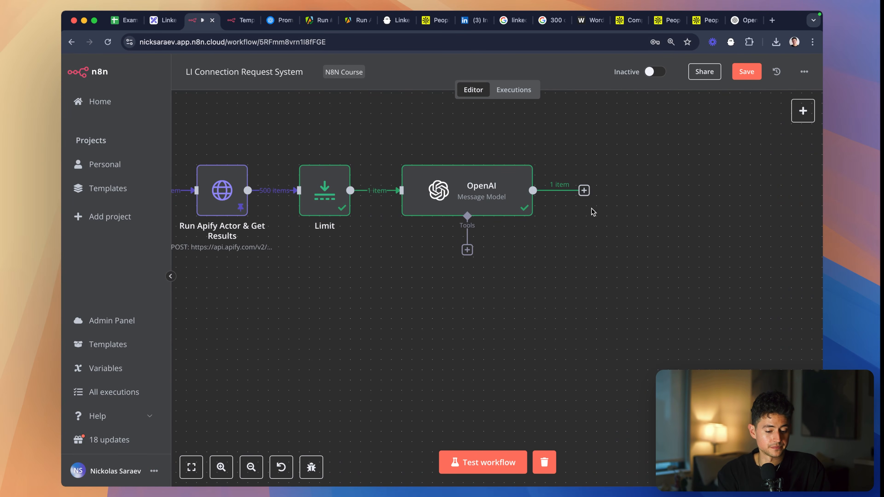
{"action": "left_click", "coordinate": [584, 190]}
{"action": "type", "text": "sheet"}
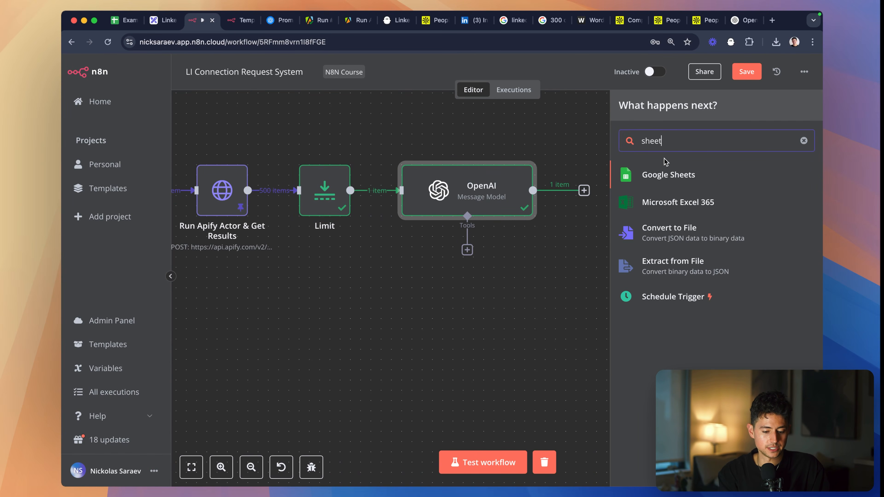
{"action": "key", "text": "Return"}
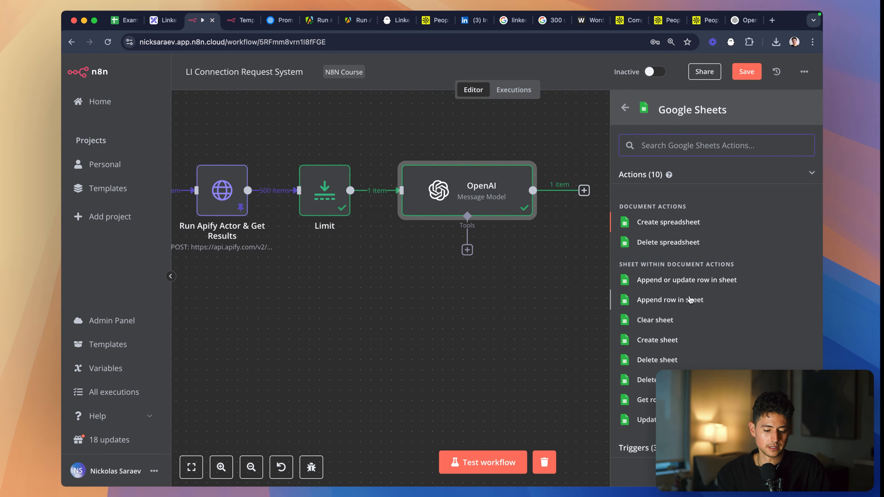
{"action": "left_click", "coordinate": [686, 299]}
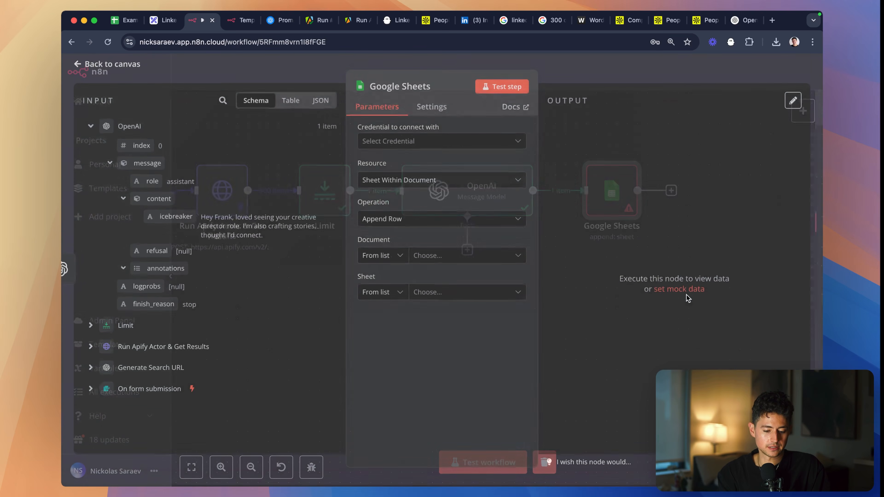
- Set the Google Sheets node's credential to YouTube and its operation to Append or Update Row
{"action": "left_click", "coordinate": [440, 143]}
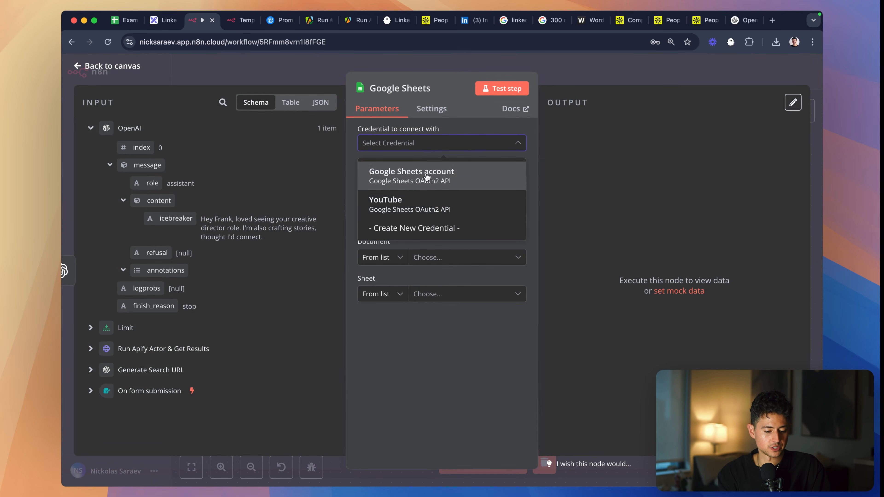
{"action": "left_click", "coordinate": [429, 202]}
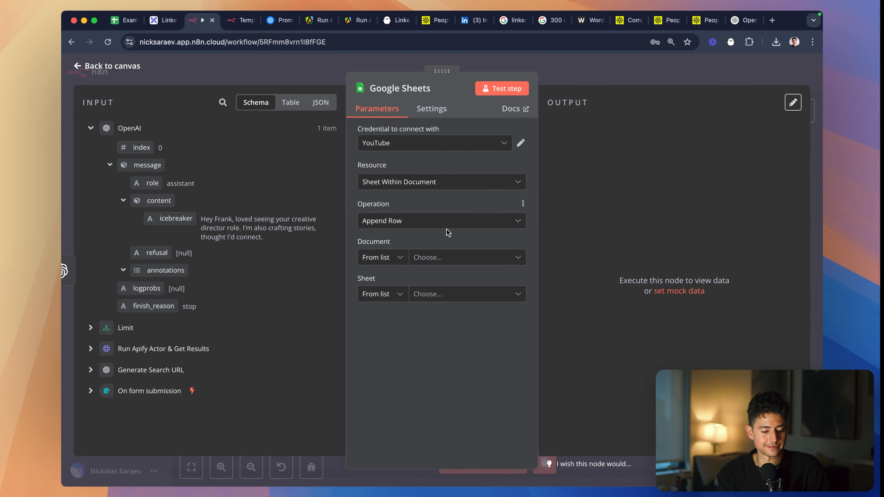
{"action": "left_click", "coordinate": [429, 227]}
{"action": "left_click", "coordinate": [425, 277]}
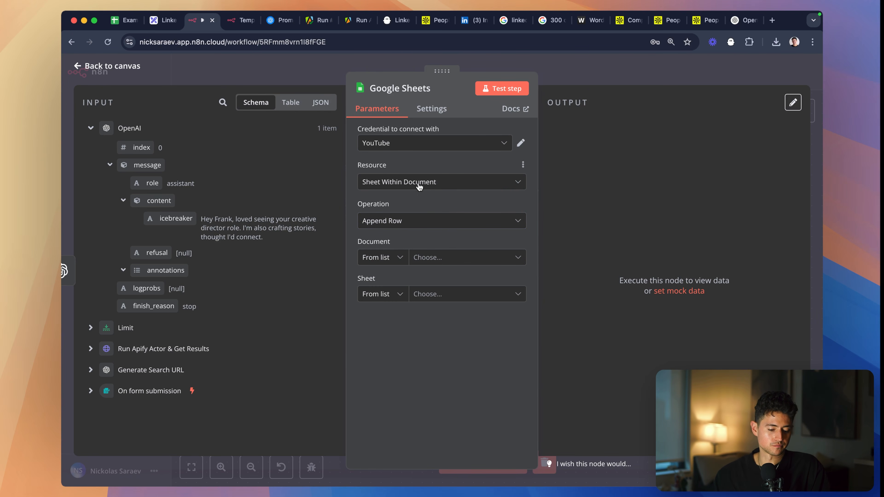
{"action": "left_click", "coordinate": [430, 221]}
{"action": "left_click", "coordinate": [436, 244]}
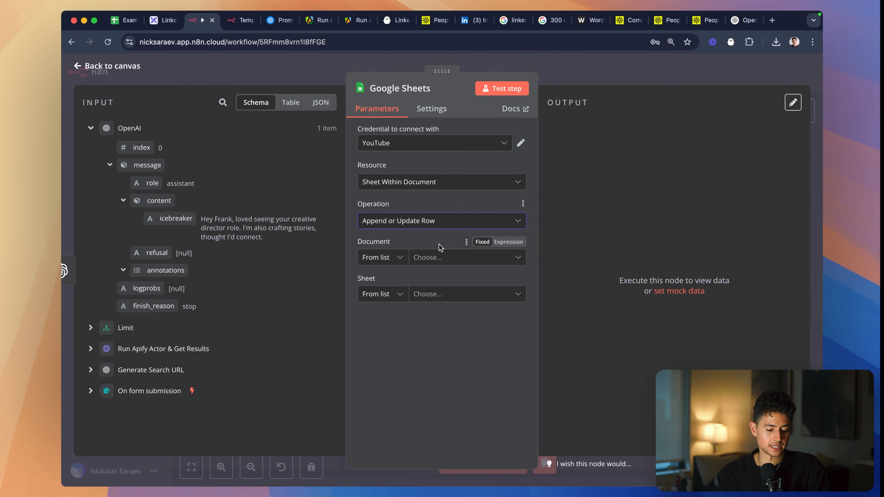
- Open Google Sheets in a new browser tab beside the workflow and switch to the first leftclick.ai account
{"action": "left_click", "coordinate": [446, 261]}
{"action": "key", "text": "super+t"}
{"action": "type", "text": "sheets.n"}
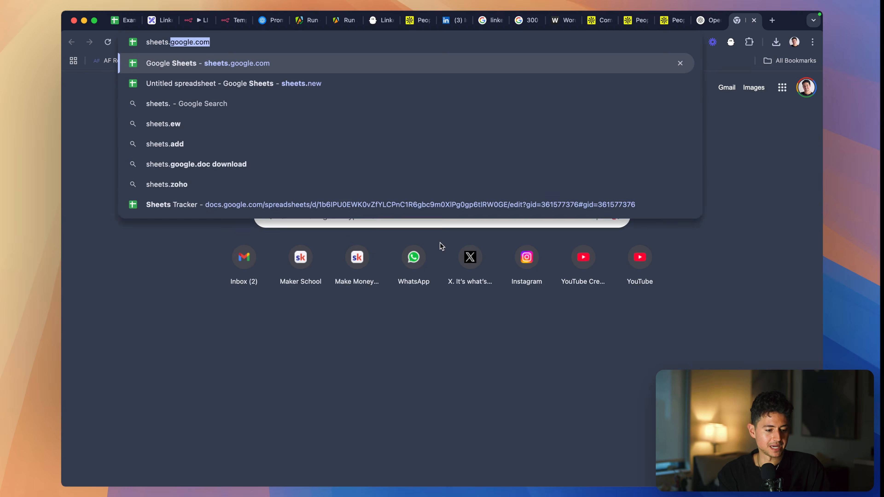
{"action": "key", "text": "BackSpace"}
{"action": "key", "text": "BackSpace"}
{"action": "type", "text": "google.com"}
{"action": "key", "text": "Return"}
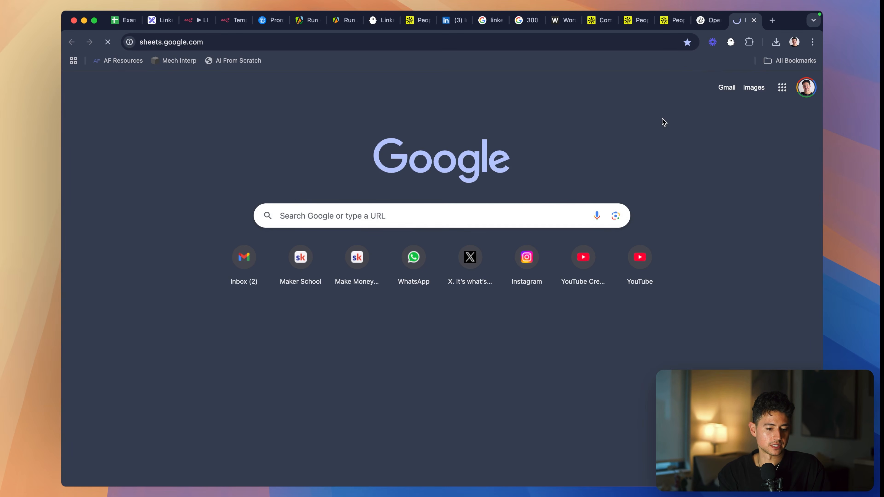
{"action": "left_click_drag", "start_coordinate": [738, 24], "coordinate": [232, 27]}
{"action": "left_click", "coordinate": [800, 71]}
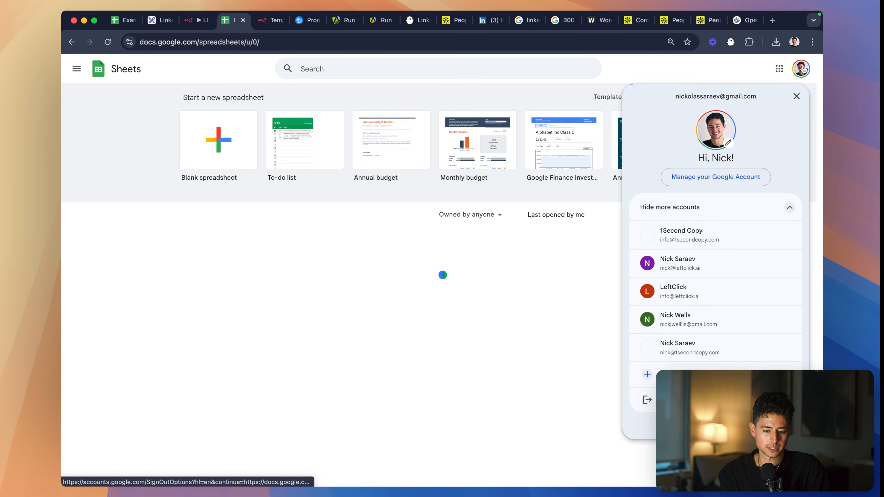
{"action": "left_click", "coordinate": [726, 261]}
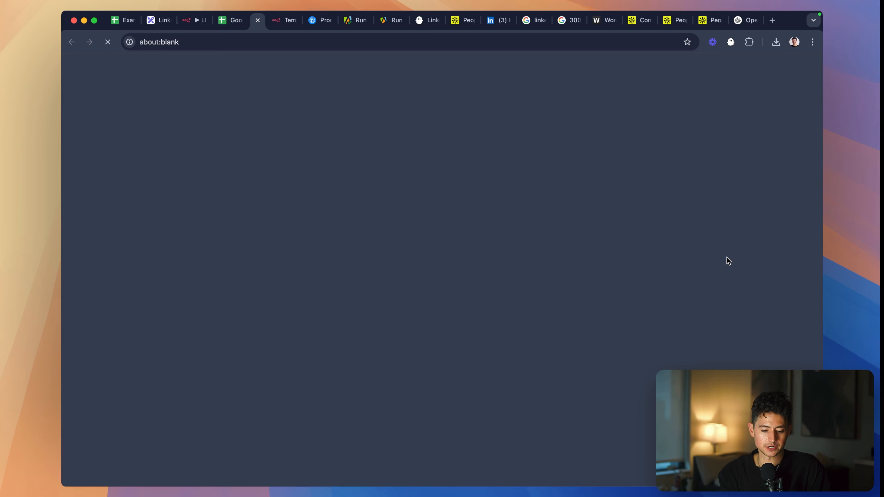
{"action": "key", "text": "super+w"}
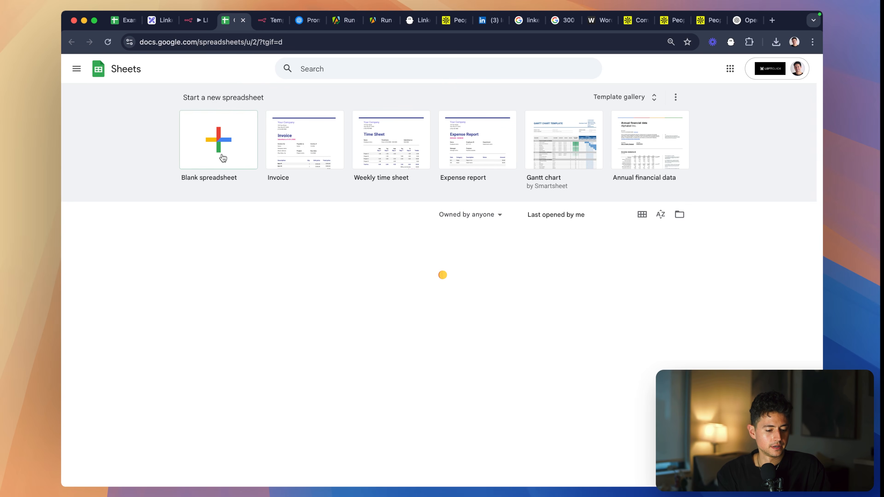
- Create a blank spreadsheet and name it Leads
{"action": "left_click", "coordinate": [223, 158]}
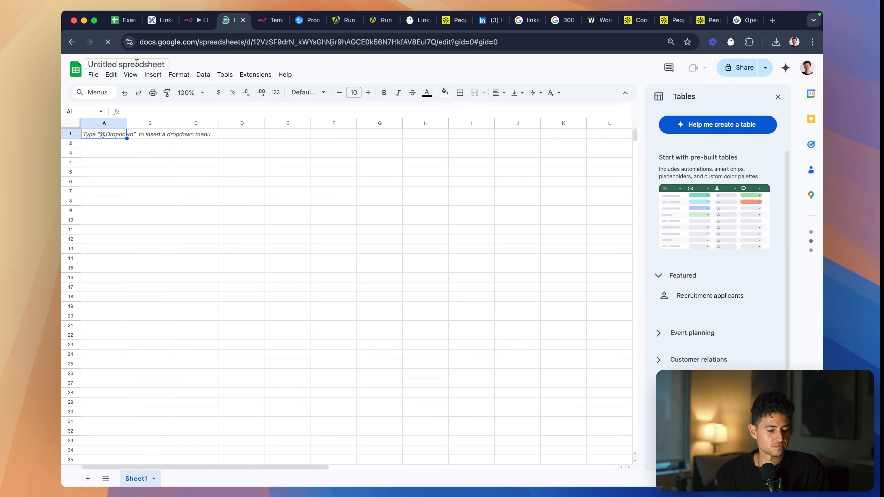
{"action": "left_click", "coordinate": [161, 64]}
{"action": "type", "text": "Leads"}
- Back in n8n, set the Google Sheets node's document to Leads and its sheet to Sheet1
{"action": "left_click", "coordinate": [198, 21]}
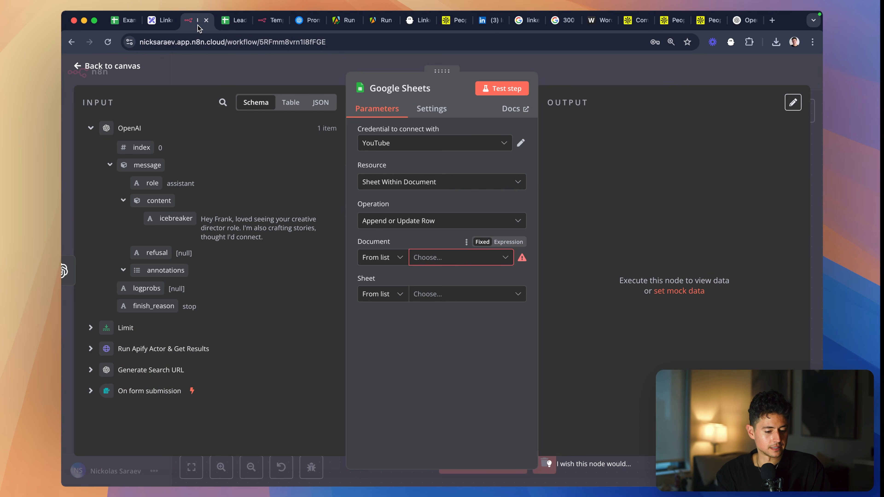
{"action": "left_click", "coordinate": [447, 263]}
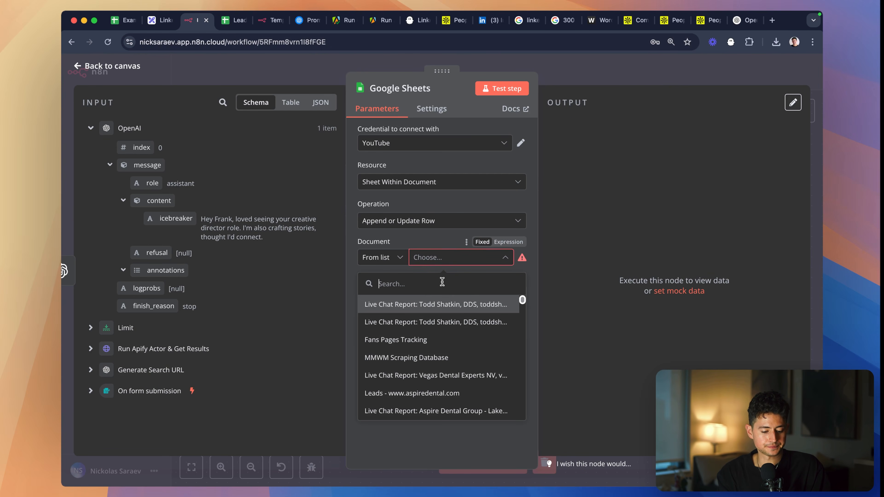
{"action": "type", "text": "leads"}
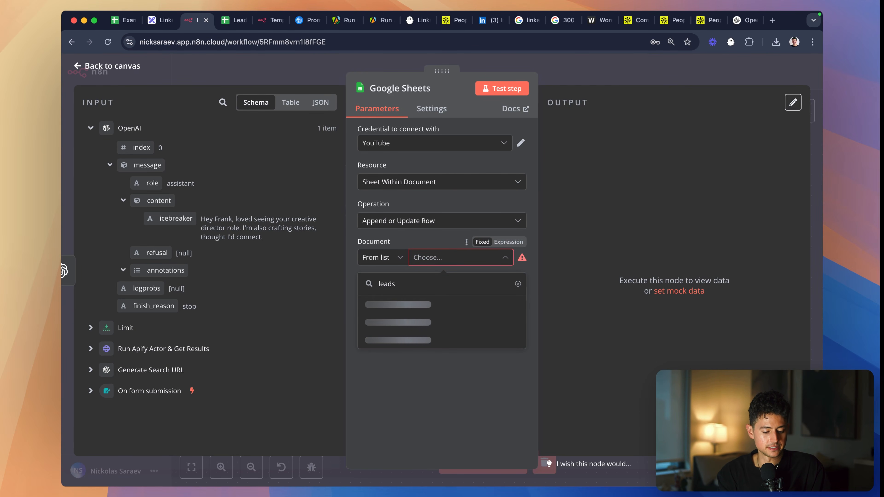
{"action": "left_click", "coordinate": [423, 311]}
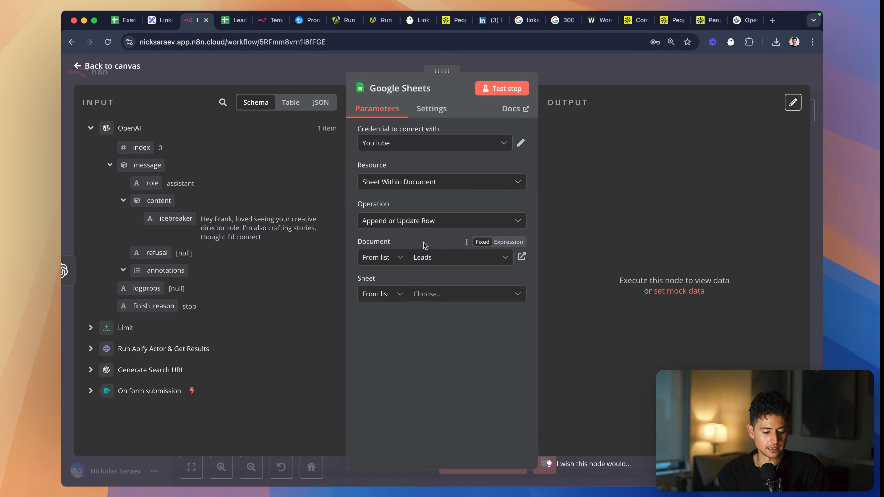
{"action": "left_click", "coordinate": [433, 295]}
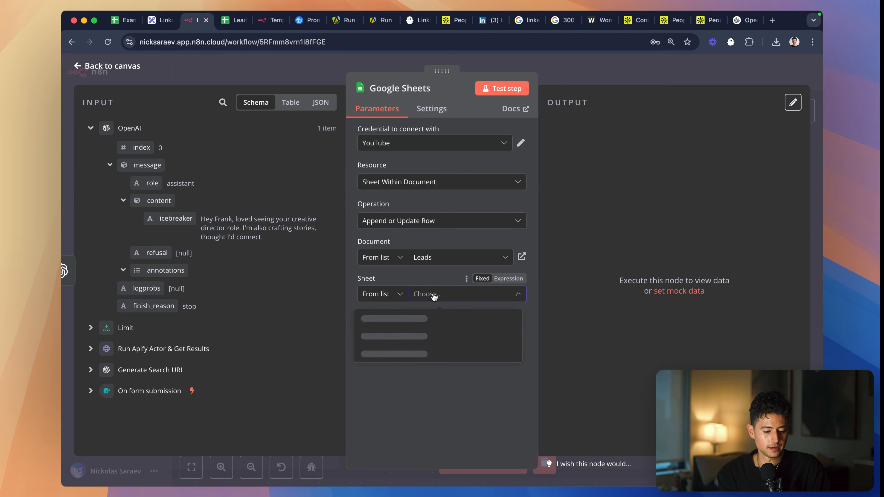
{"action": "left_click", "coordinate": [424, 316]}
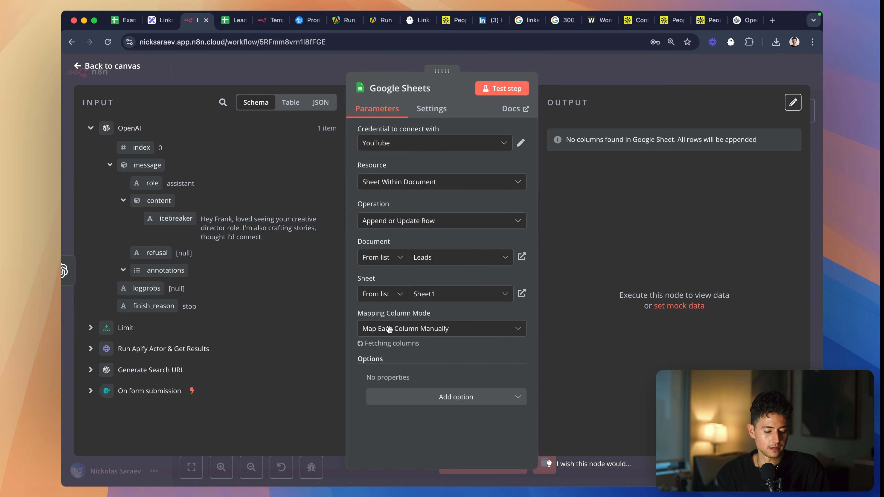
- Set the Mapping Column Mode to Map Automatically, collapse the message object in the input data, and close the node
{"action": "left_click", "coordinate": [439, 329]}
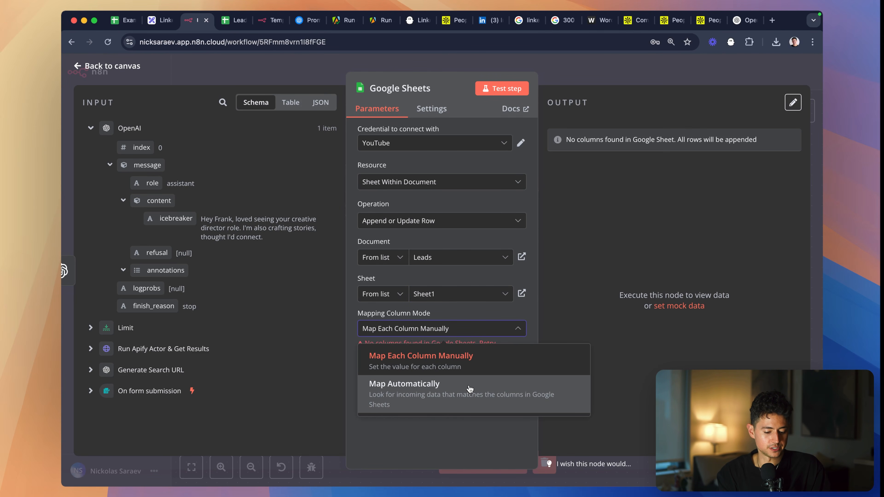
{"action": "left_click", "coordinate": [469, 388]}
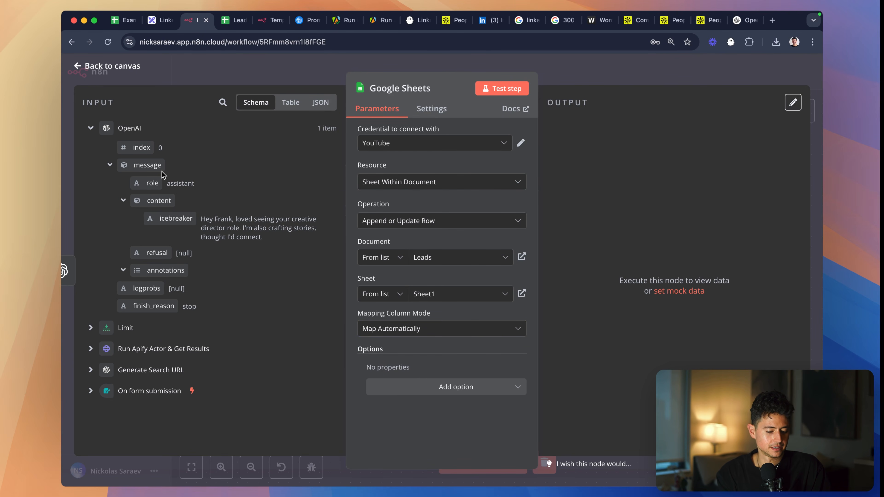
{"action": "left_click", "coordinate": [107, 166]}
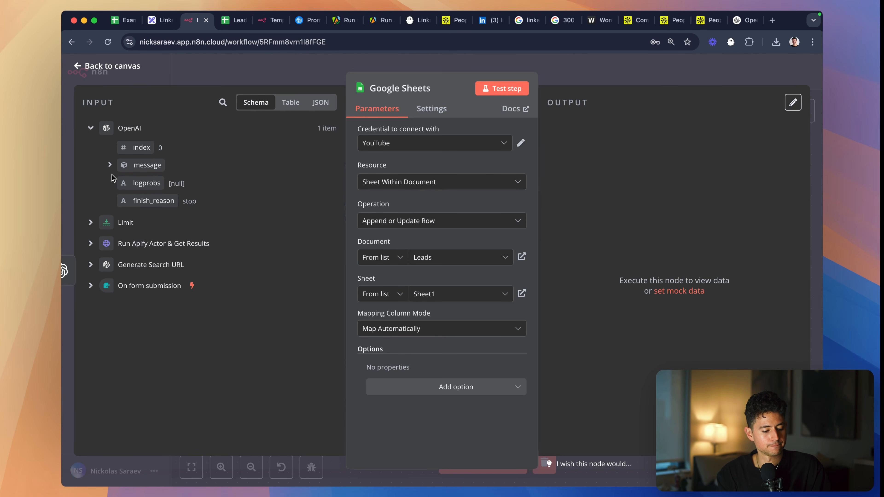
{"action": "left_click", "coordinate": [572, 58]}
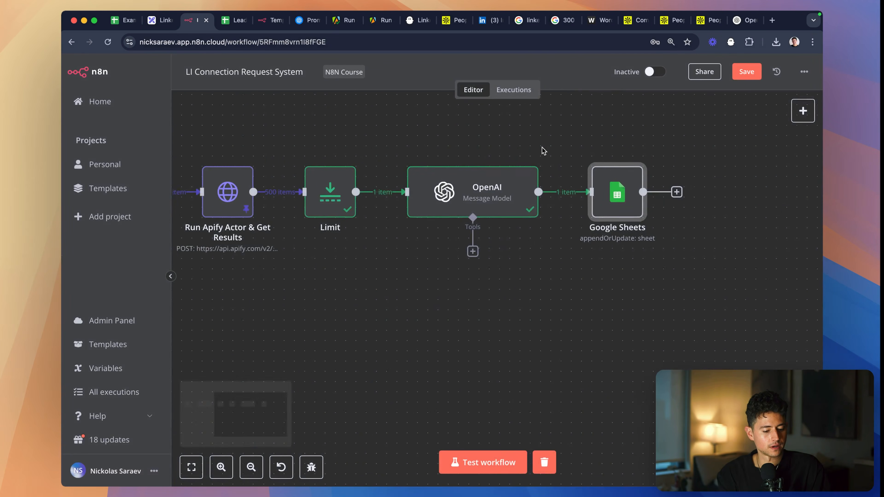
- Spread out the end of the workflow by moving Google Sheets farther from OpenAI and raising OpenAI above the row
{"action": "scroll", "coordinate": [542, 148], "scroll_direction": "left", "scroll_amount": 2}
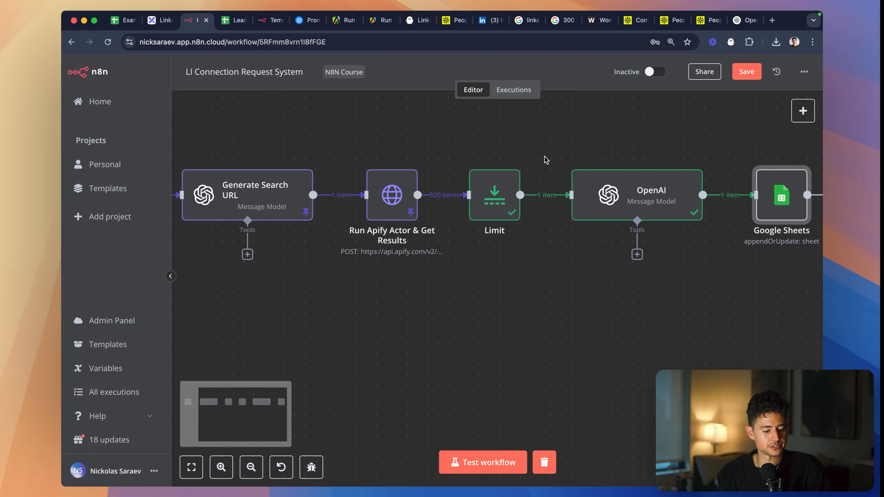
{"action": "scroll", "coordinate": [544, 156], "scroll_direction": "right", "scroll_amount": 10}
{"action": "scroll", "coordinate": [545, 161], "scroll_direction": "right", "scroll_amount": 1}
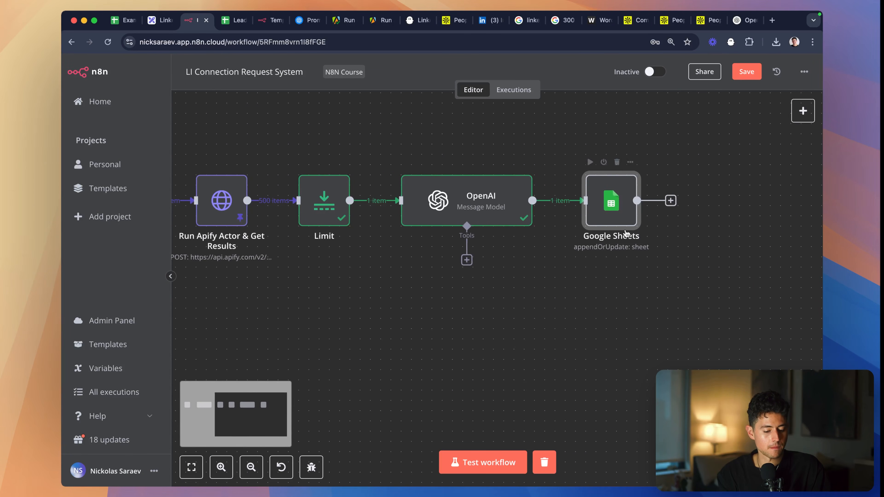
{"action": "left_click_drag", "start_coordinate": [625, 233], "coordinate": [726, 234]}
{"action": "scroll", "coordinate": [543, 231], "scroll_direction": "right", "scroll_amount": 3}
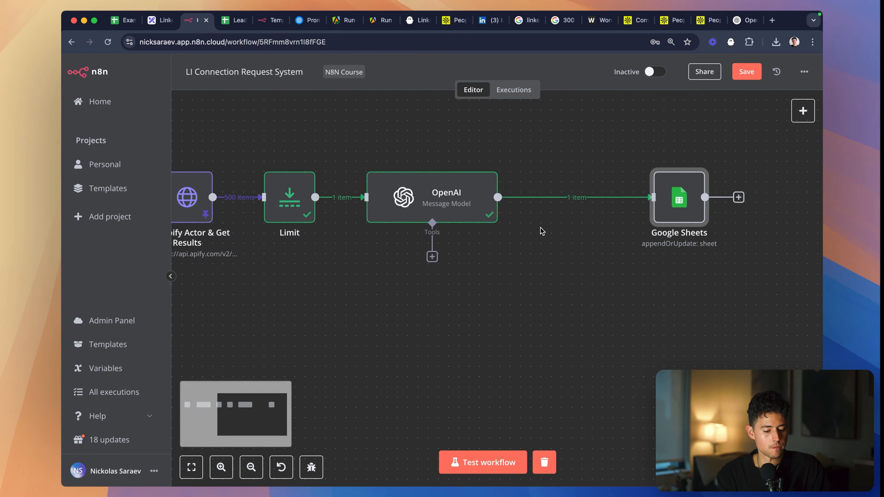
{"action": "scroll", "coordinate": [465, 244], "scroll_direction": "up", "scroll_amount": 2}
{"action": "scroll", "coordinate": [451, 249], "scroll_direction": "left", "scroll_amount": 9}
{"action": "scroll", "coordinate": [451, 249], "scroll_direction": "right", "scroll_amount": 6}
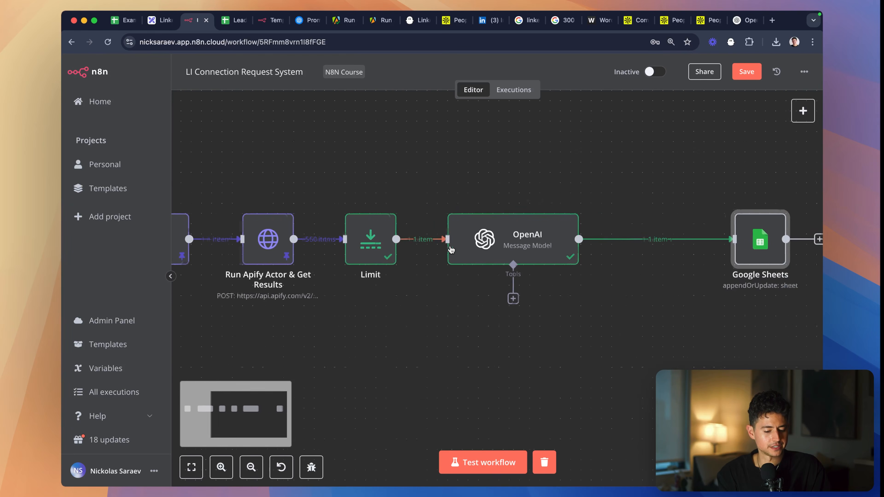
{"action": "left_click_drag", "start_coordinate": [451, 248], "coordinate": [451, 176]}
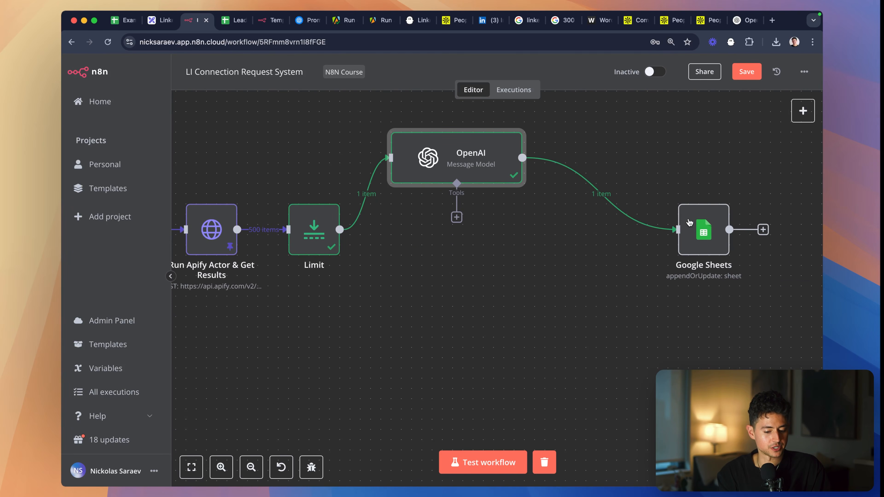
- In the Google Sheets node, add and enable Minimise API Calls and set Mapping Column Mode to Map Each Column Manually
{"action": "double_click", "coordinate": [717, 225]}
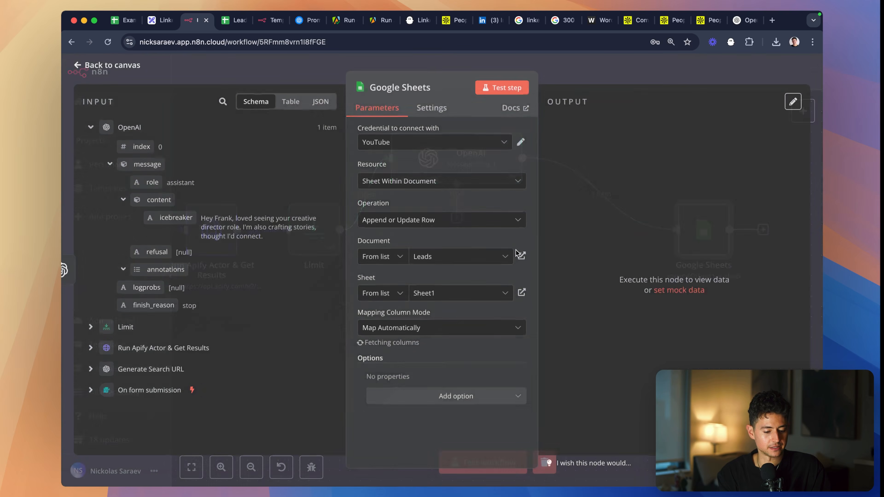
{"action": "left_click", "coordinate": [460, 397]}
{"action": "left_click", "coordinate": [440, 368]}
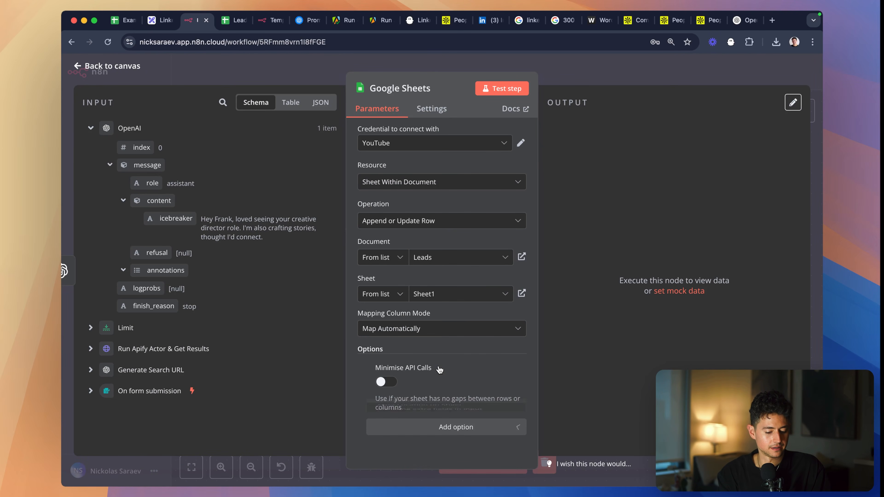
{"action": "left_click", "coordinate": [380, 381]}
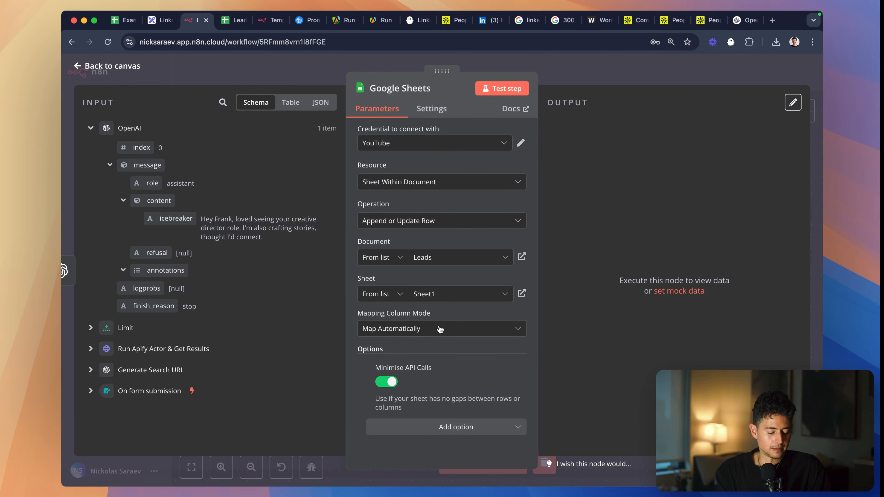
{"action": "left_click", "coordinate": [432, 328]}
{"action": "left_click", "coordinate": [430, 354]}
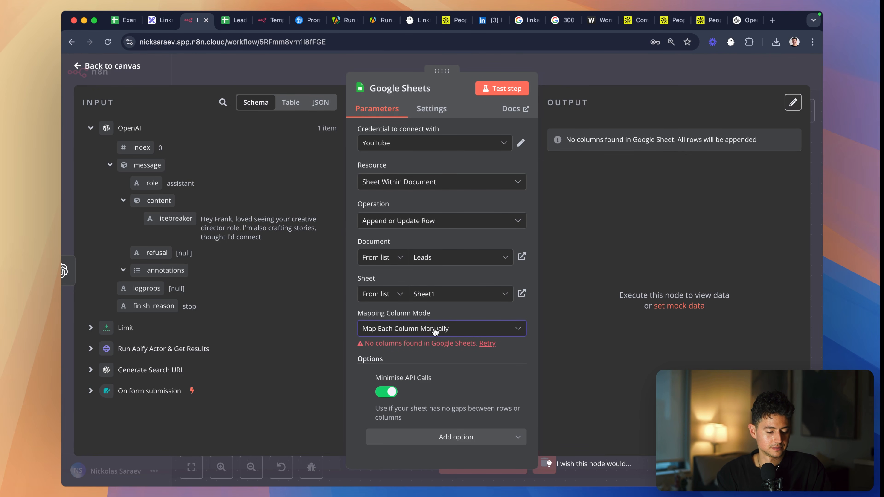
- Switch the Google Sheets node's Mapping Column Mode to Map Automatically
{"action": "left_click", "coordinate": [452, 440]}
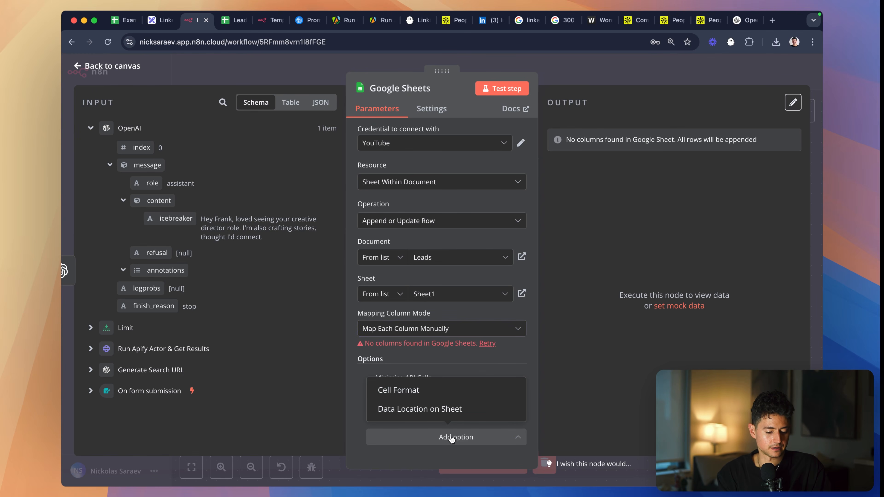
{"action": "left_click", "coordinate": [431, 328]}
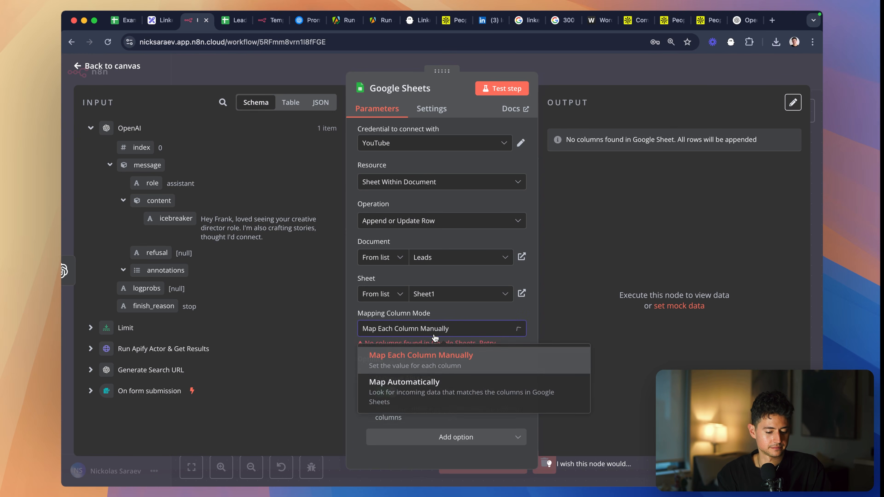
{"action": "left_click", "coordinate": [463, 391]}
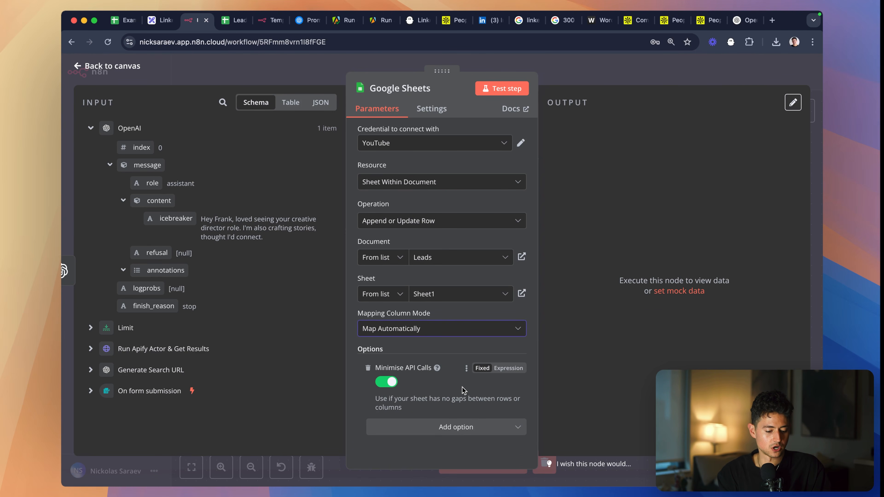
- Copy the Apify result fields id through photo_url and paste them into a ChatGPT prompt asking for a CSV (string) of these header names
{"action": "left_click", "coordinate": [90, 348]}
{"action": "scroll", "coordinate": [104, 331], "scroll_direction": "down", "scroll_amount": 6}
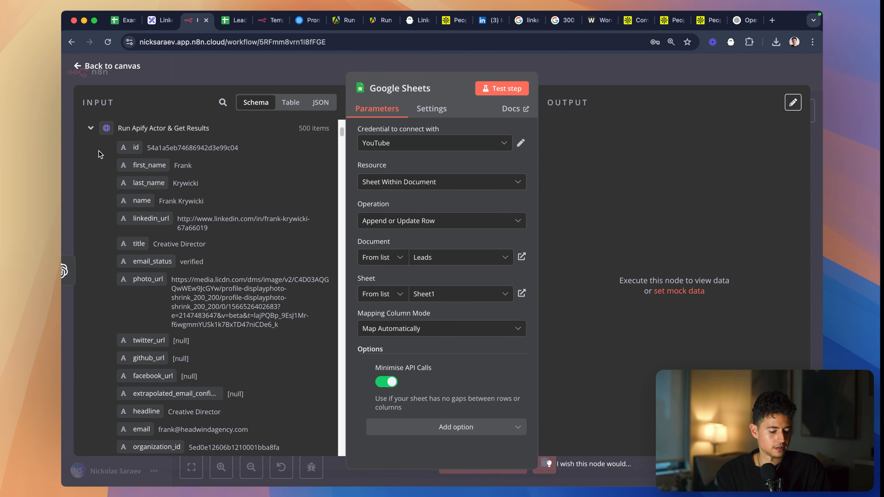
{"action": "left_click_drag", "start_coordinate": [99, 155], "coordinate": [295, 327]}
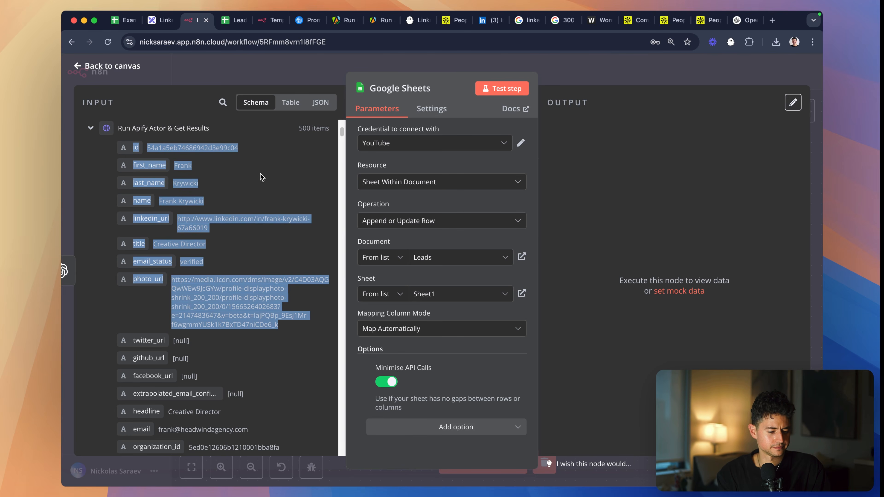
{"action": "key", "text": "alt+space"}
{"action": "type", "text": "Create a CSV of these hea"}
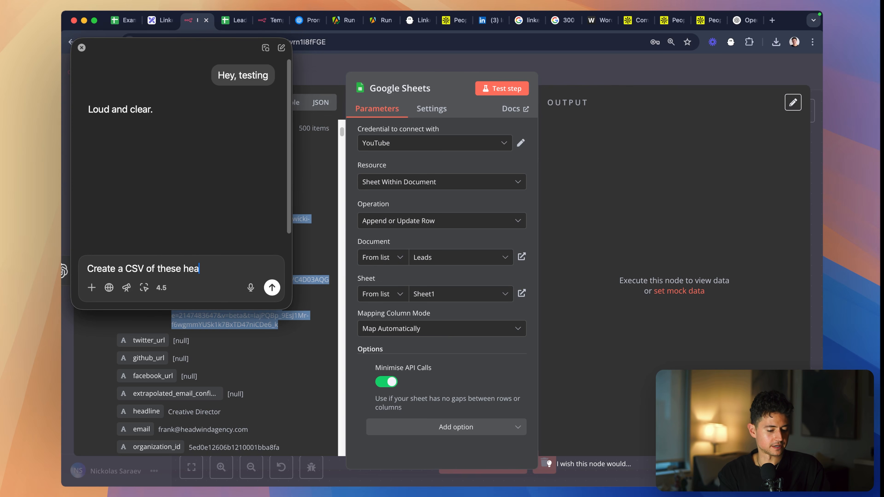
{"action": "type", "text": "t I can paste"}
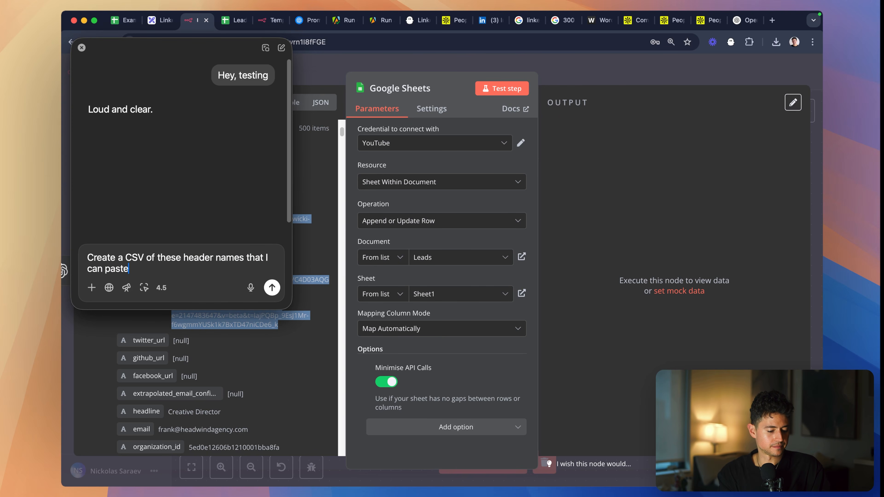
{"action": "type", "text": " (string)"}
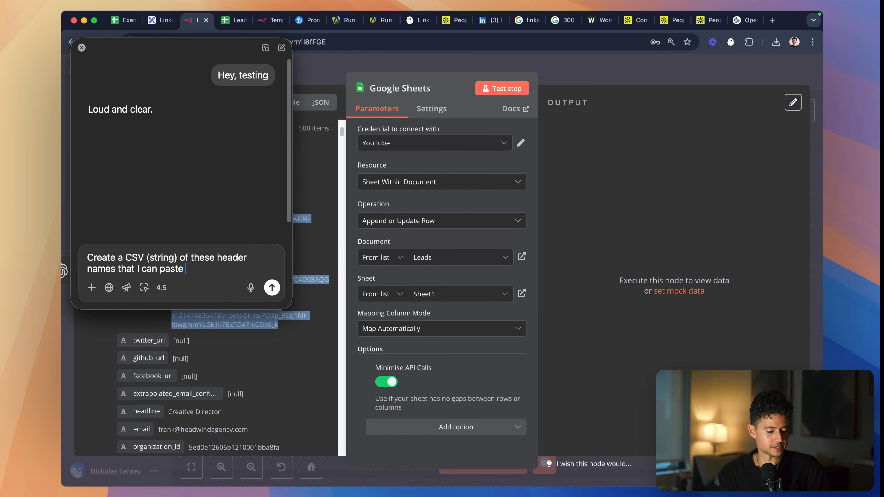
{"action": "key", "text": "super+v"}
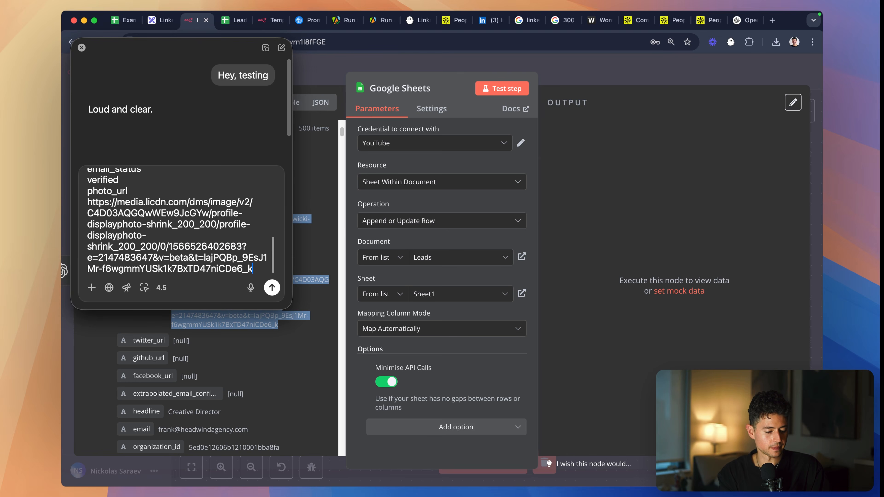
- Add linkedin_url and icebreaker to the end of the ChatGPT prompt's field list and send it
{"action": "left_click", "coordinate": [321, 368]}
{"action": "scroll", "coordinate": [266, 356], "scroll_direction": "down", "scroll_amount": 1}
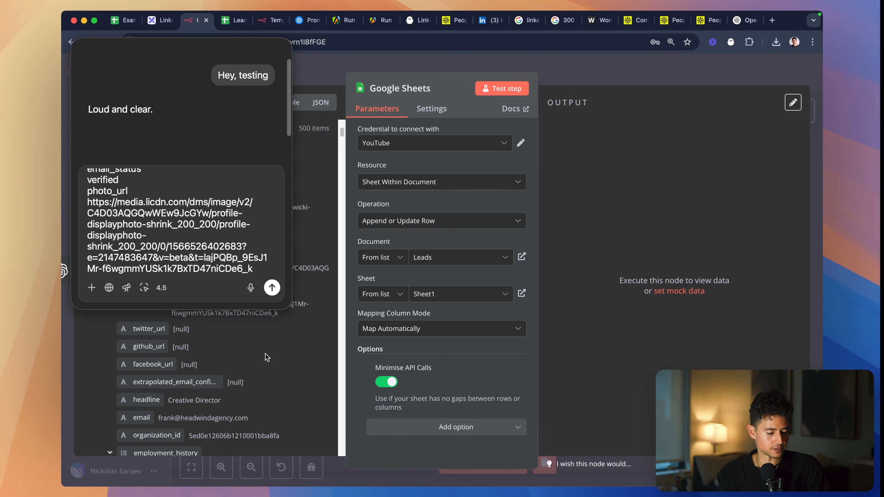
{"action": "scroll", "coordinate": [240, 363], "scroll_direction": "down", "scroll_amount": 1}
{"action": "left_click", "coordinate": [244, 264]}
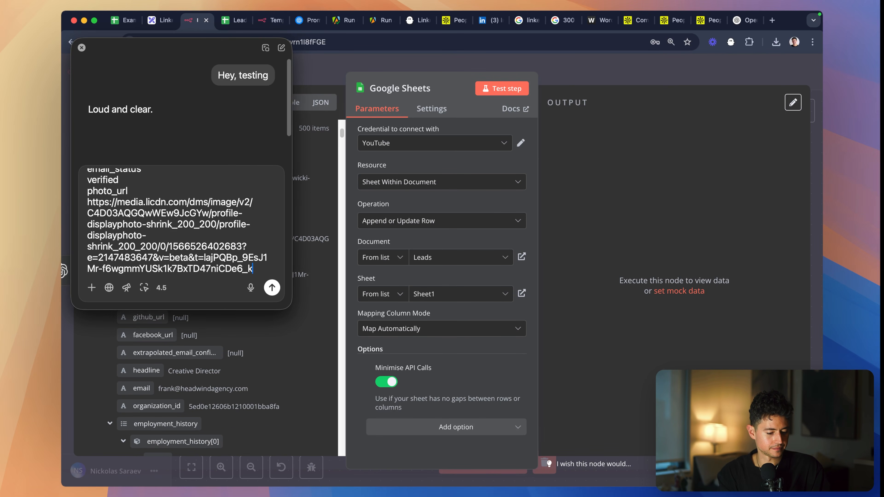
{"action": "type", "text": ", linkedin_"}
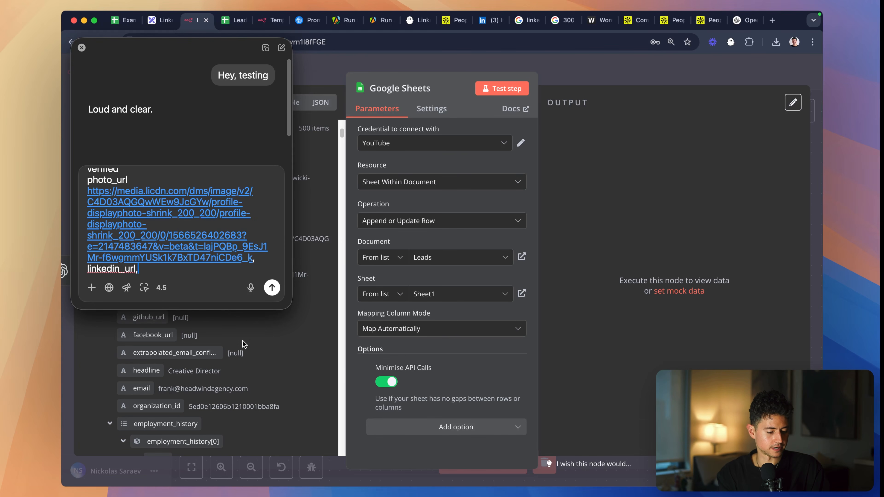
{"action": "type", "text": "url, icebreaker"}
{"action": "scroll", "coordinate": [237, 380], "scroll_direction": "down", "scroll_amount": 10}
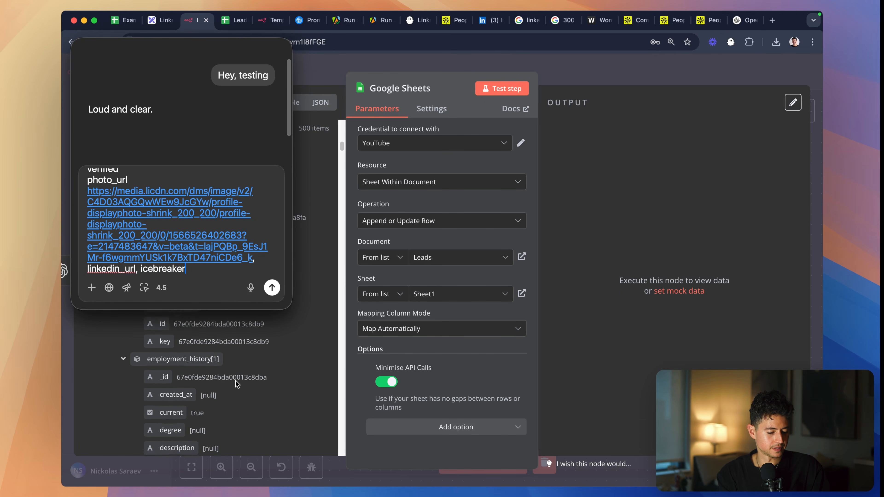
{"action": "scroll", "coordinate": [237, 383], "scroll_direction": "down", "scroll_amount": 5}
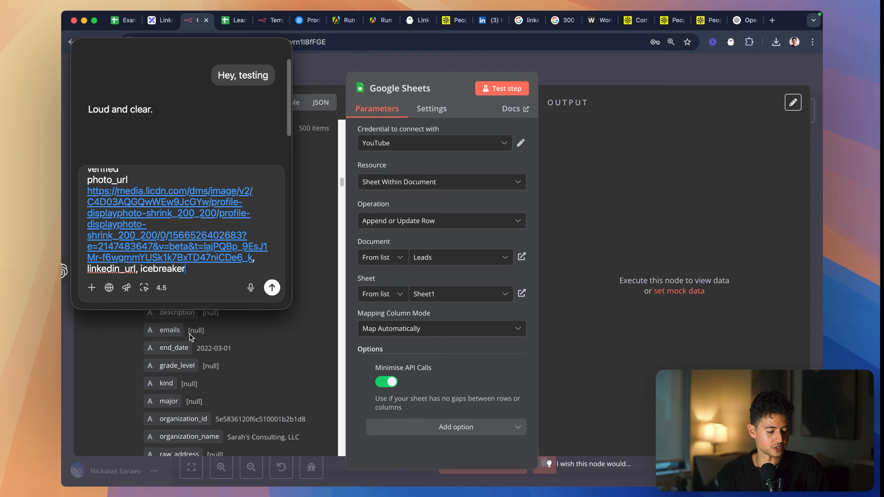
{"action": "scroll", "coordinate": [226, 379], "scroll_direction": "down", "scroll_amount": 10}
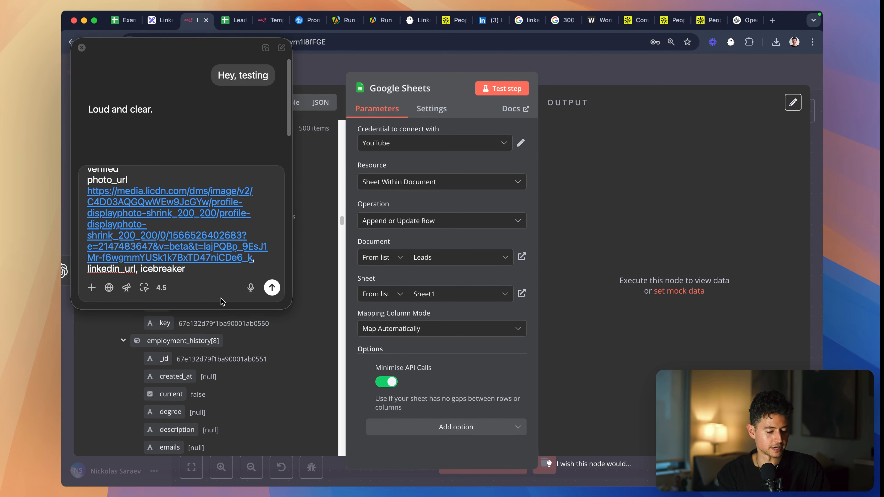
{"action": "key", "text": "Return"}
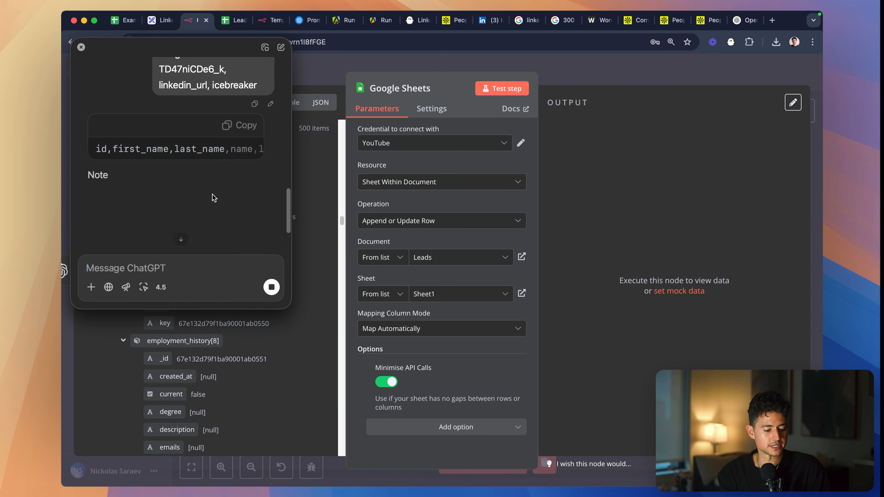
- Copy the generated CSV header string, paste it into cell A1 of the Leads sheet, and split the text to columns
{"action": "scroll", "coordinate": [132, 146], "scroll_direction": "left", "scroll_amount": 10}
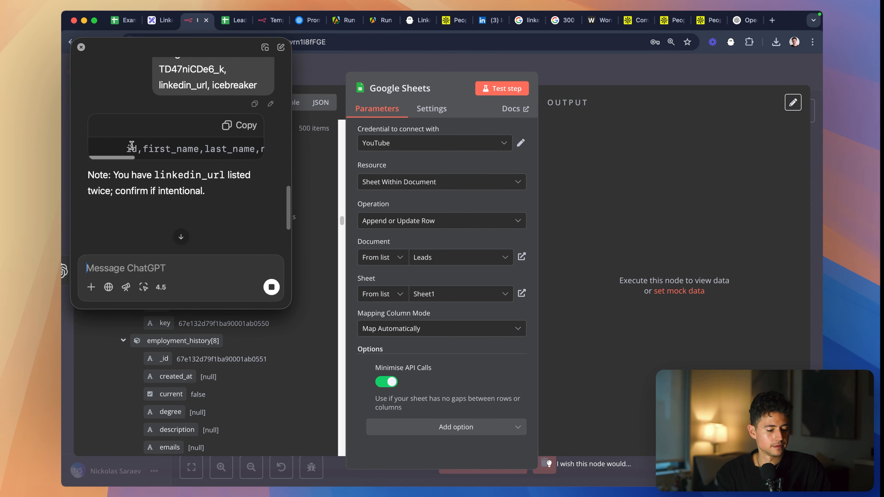
{"action": "scroll", "coordinate": [146, 146], "scroll_direction": "right", "scroll_amount": 3}
{"action": "left_click", "coordinate": [239, 125]}
{"action": "left_click", "coordinate": [231, 20]}
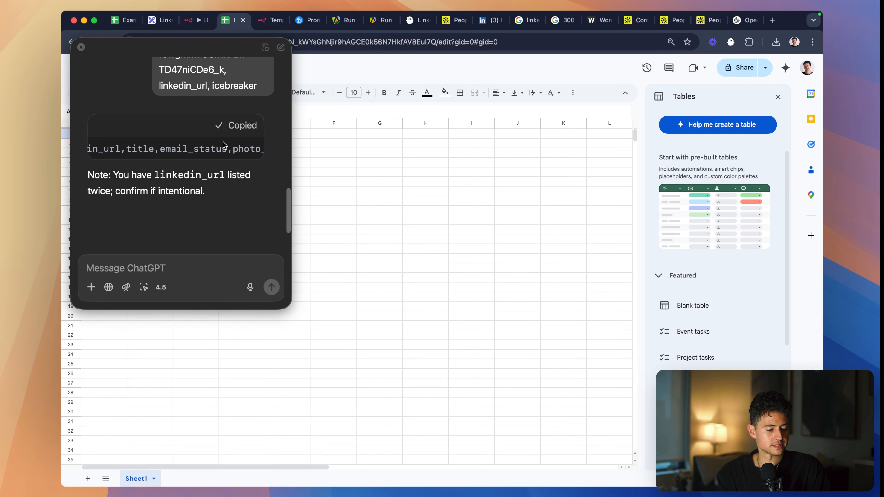
{"action": "left_click", "coordinate": [80, 47]}
{"action": "key", "text": "ctrl+v"}
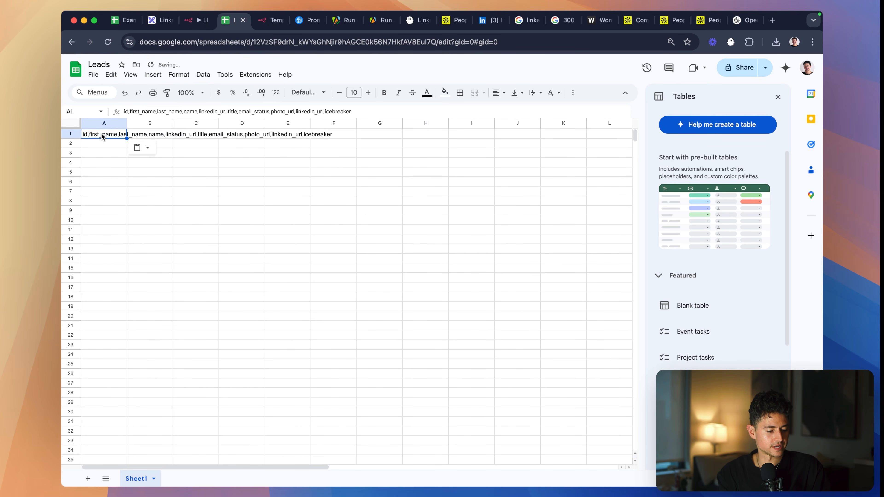
{"action": "left_click", "coordinate": [203, 74]}
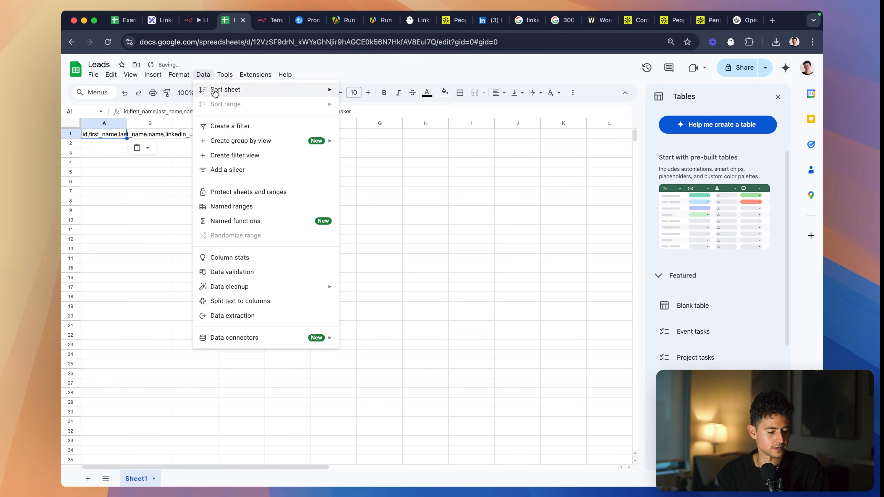
{"action": "left_click", "coordinate": [258, 301]}
- Remove the duplicate linkedin_url header from I1 and move the icebreaker header from J1 into its place
{"action": "left_click", "coordinate": [240, 135]}
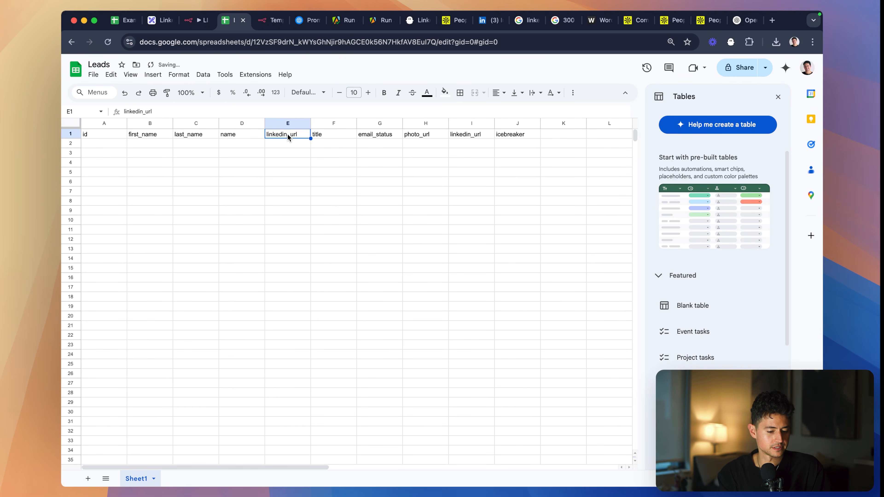
{"action": "left_click", "coordinate": [457, 135]}
{"action": "key", "text": "Delete"}
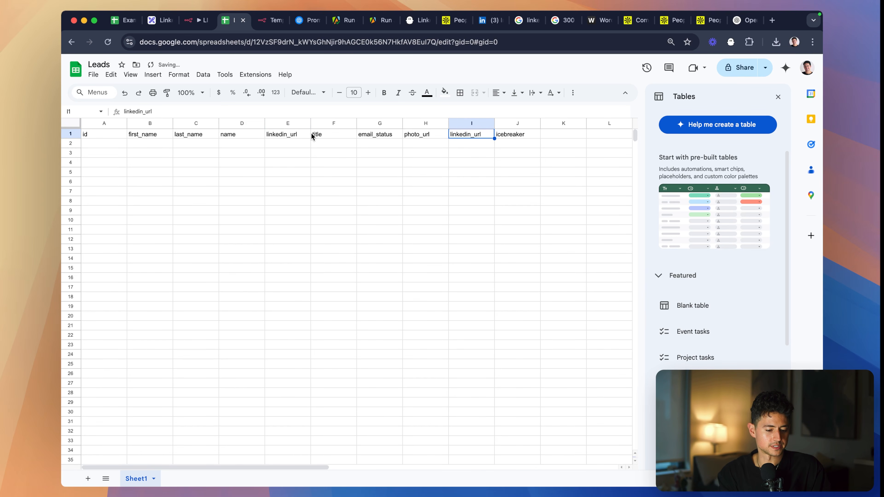
{"action": "left_click", "coordinate": [516, 135]}
{"action": "key", "text": "super+x"}
{"action": "key", "text": "Left"}
{"action": "key", "text": "super+v"}
{"action": "left_click", "coordinate": [425, 172]}
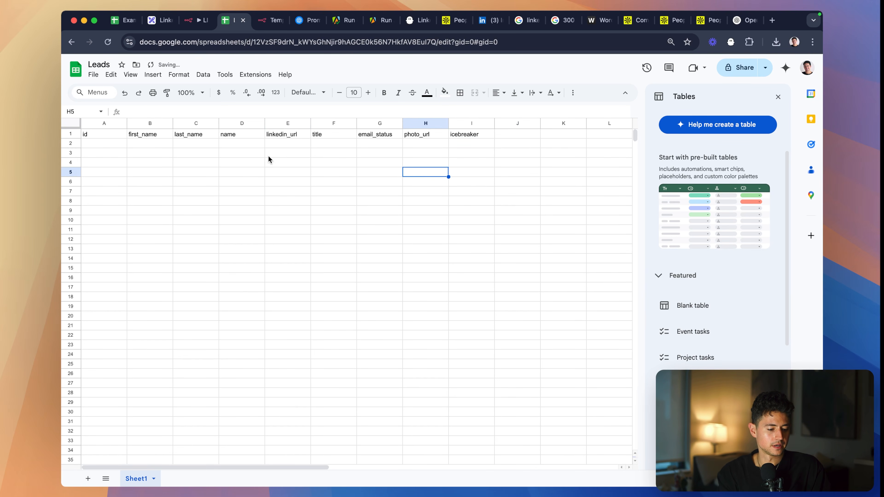
- Narrow the id column in the Leads sheet
{"action": "left_click", "coordinate": [117, 123]}
{"action": "left_click", "coordinate": [143, 138]}
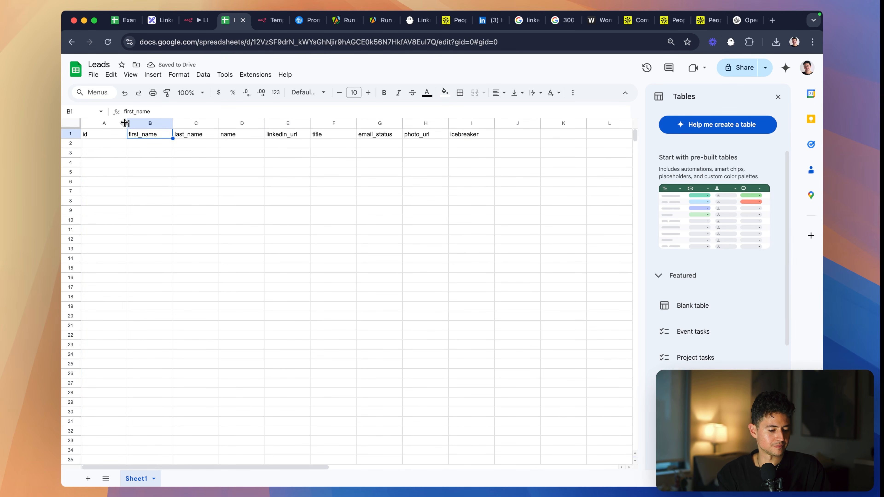
{"action": "left_click_drag", "start_coordinate": [125, 122], "coordinate": [113, 123]}
- Back in n8n, set Mapping Column Mode to Map Each Column Manually, review the values to send, and choose id as Column to Match On
{"action": "left_click", "coordinate": [196, 20]}
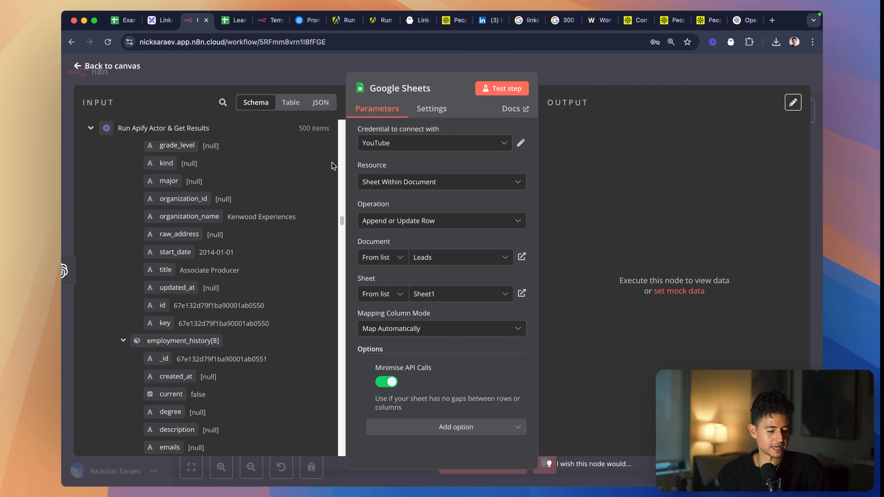
{"action": "left_click", "coordinate": [460, 330]}
{"action": "left_click", "coordinate": [447, 352]}
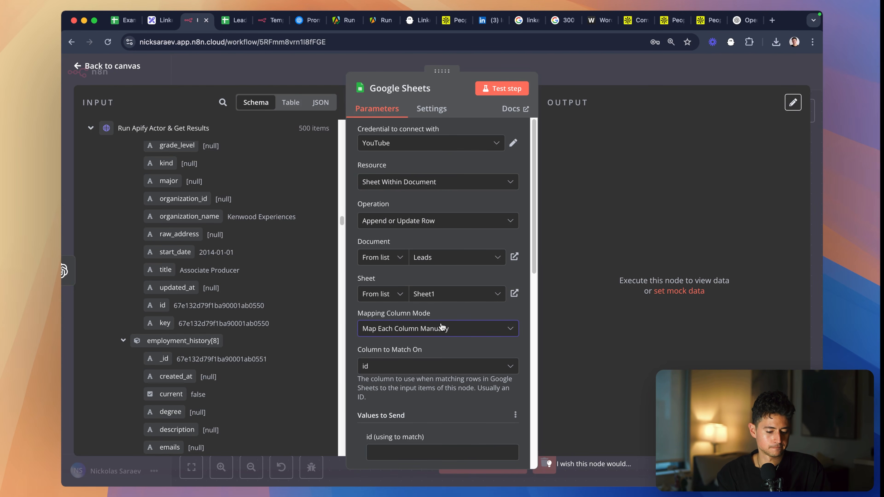
{"action": "scroll", "coordinate": [447, 345], "scroll_direction": "down", "scroll_amount": 6}
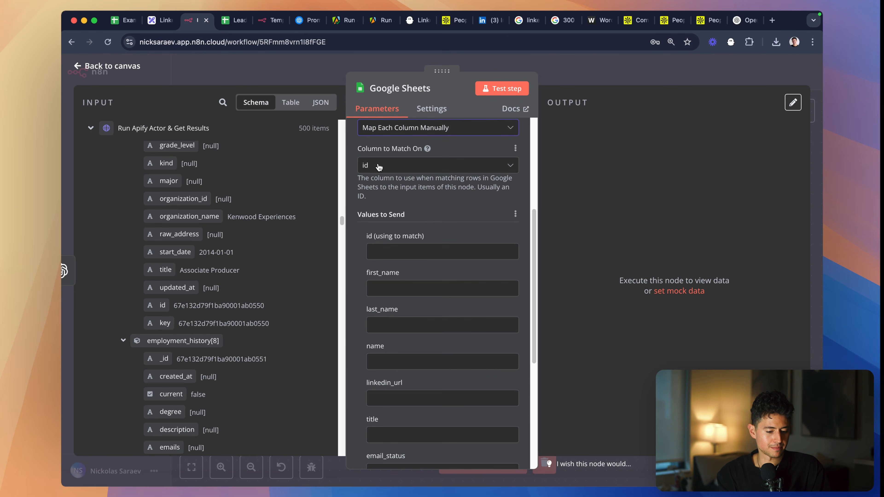
{"action": "scroll", "coordinate": [416, 219], "scroll_direction": "down", "scroll_amount": 5}
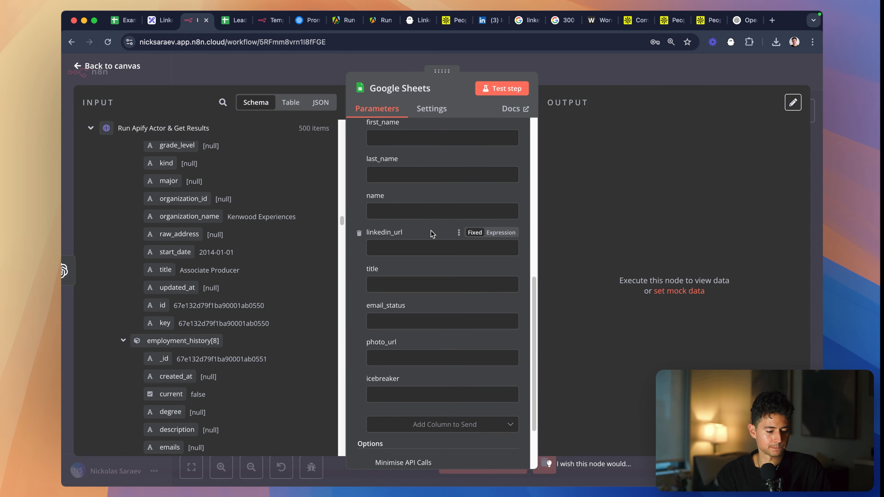
{"action": "scroll", "coordinate": [431, 233], "scroll_direction": "up", "scroll_amount": 4}
{"action": "left_click", "coordinate": [416, 148]}
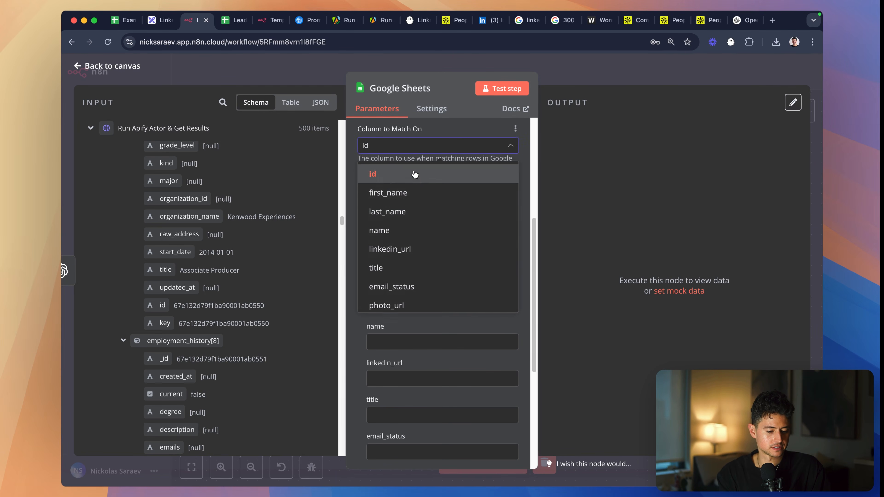
{"action": "left_click", "coordinate": [415, 175]}
{"action": "scroll", "coordinate": [416, 181], "scroll_direction": "up", "scroll_amount": 2}
- Set the Mapping Column Mode to Map Automatically and test the Google Sheets node
{"action": "left_click", "coordinate": [417, 154]}
{"action": "left_click", "coordinate": [418, 213]}
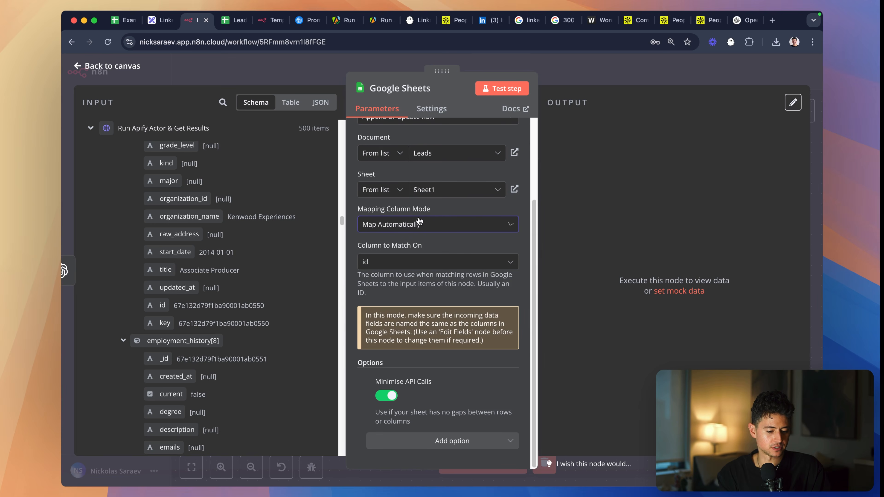
{"action": "scroll", "coordinate": [443, 363], "scroll_direction": "up", "scroll_amount": 5}
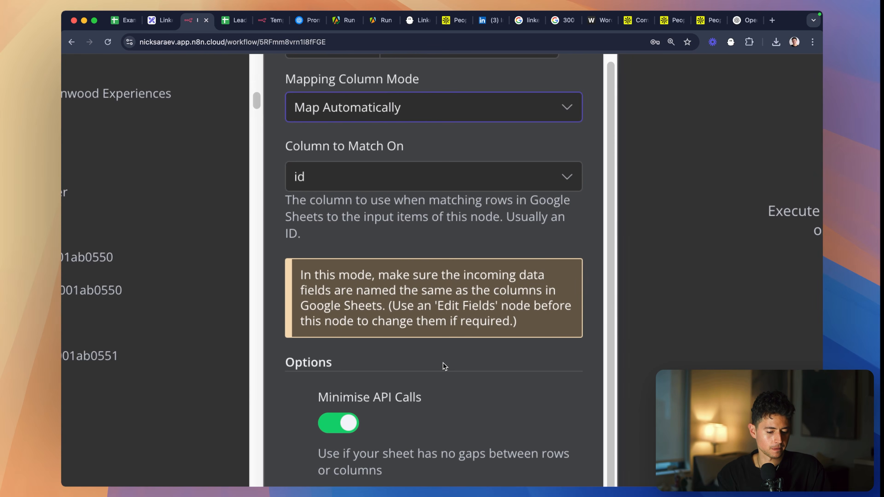
{"action": "scroll", "coordinate": [444, 365], "scroll_direction": "down", "scroll_amount": 5}
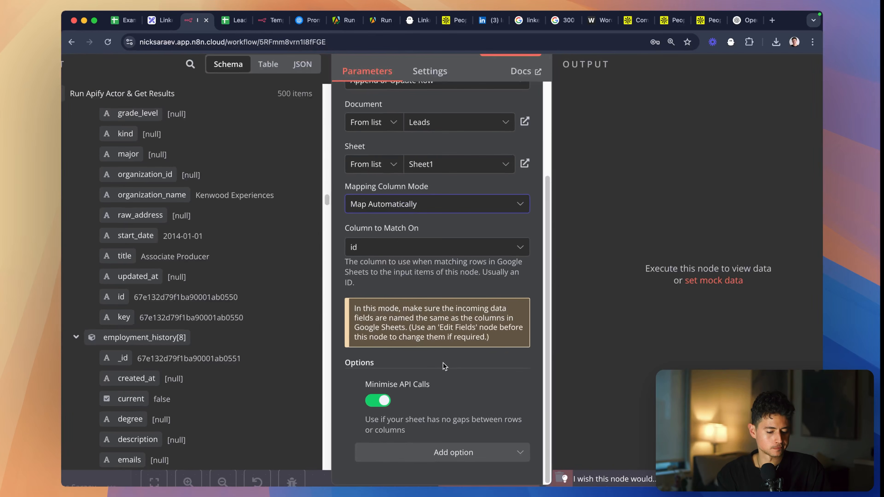
{"action": "left_click", "coordinate": [496, 87]}
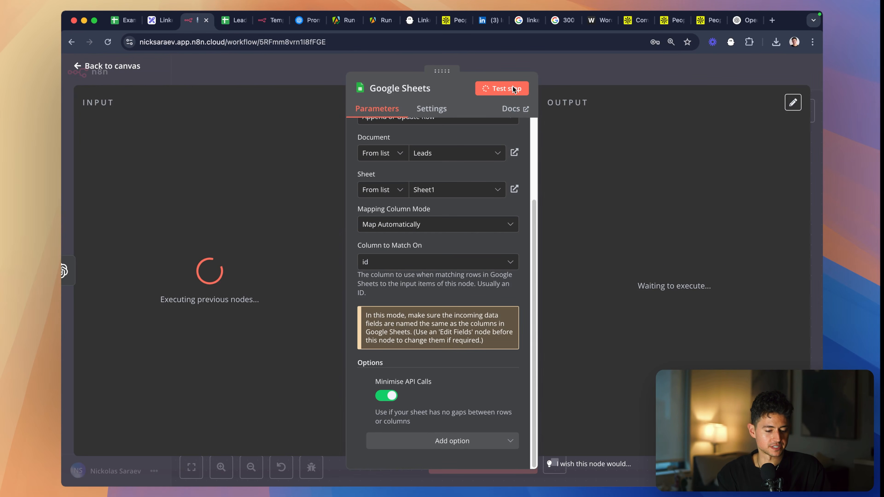
- Switch to the Leads spreadsheet and check which columns and row values the test run wrote
{"action": "left_click", "coordinate": [228, 21]}
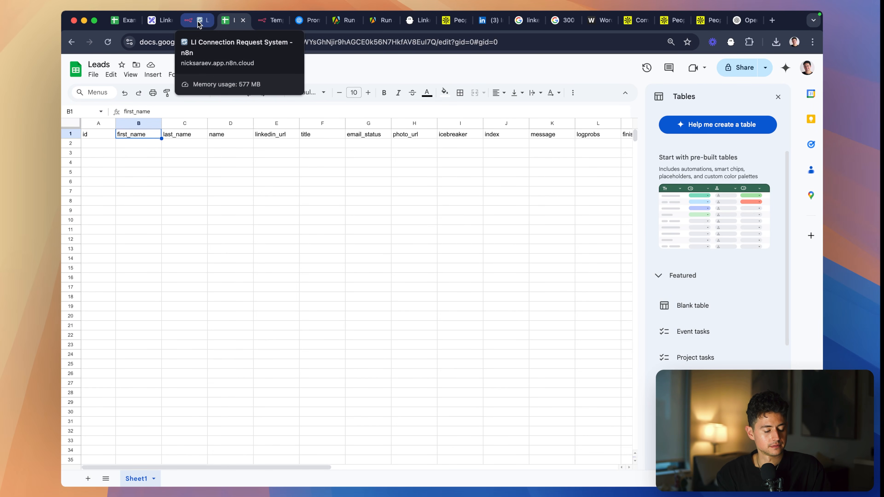
{"action": "left_click", "coordinate": [198, 22]}
{"action": "left_click", "coordinate": [234, 20]}
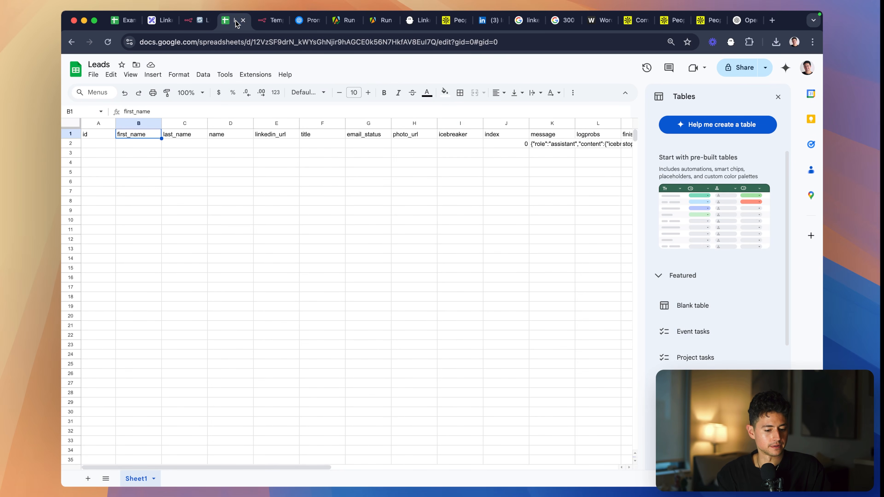
- Clear the stray index, message, logprobs and finish_reason headers and their row values from the Leads sheet
{"action": "scroll", "coordinate": [408, 149], "scroll_direction": "right", "scroll_amount": 5}
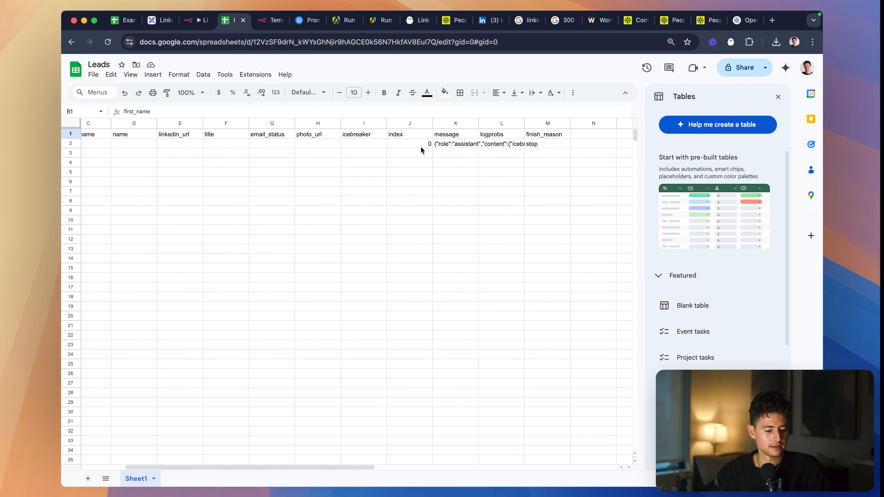
{"action": "left_click", "coordinate": [428, 145]}
{"action": "key", "text": "Right"}
{"action": "key", "text": "Return"}
{"action": "key", "text": "Return"}
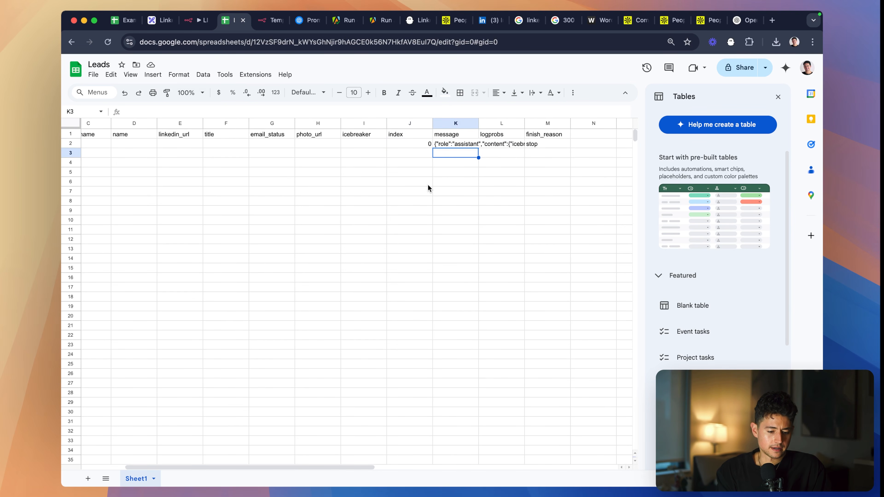
{"action": "key", "text": "Up"}
{"action": "key", "text": "Left"}
{"action": "key", "text": "Right"}
{"action": "key", "text": "Up"}
{"action": "key", "text": "ctrl+Left"}
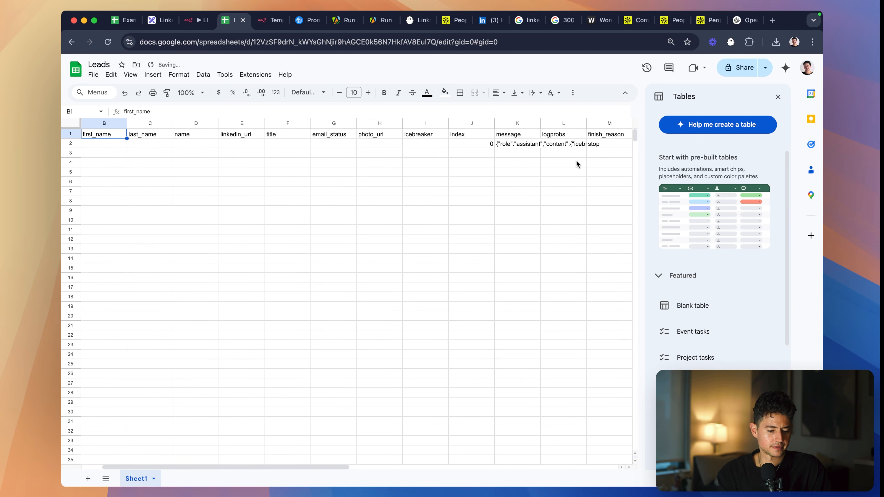
{"action": "left_click_drag", "start_coordinate": [475, 133], "coordinate": [591, 147]}
{"action": "key", "text": "Delete"}
{"action": "left_click", "coordinate": [500, 188]}
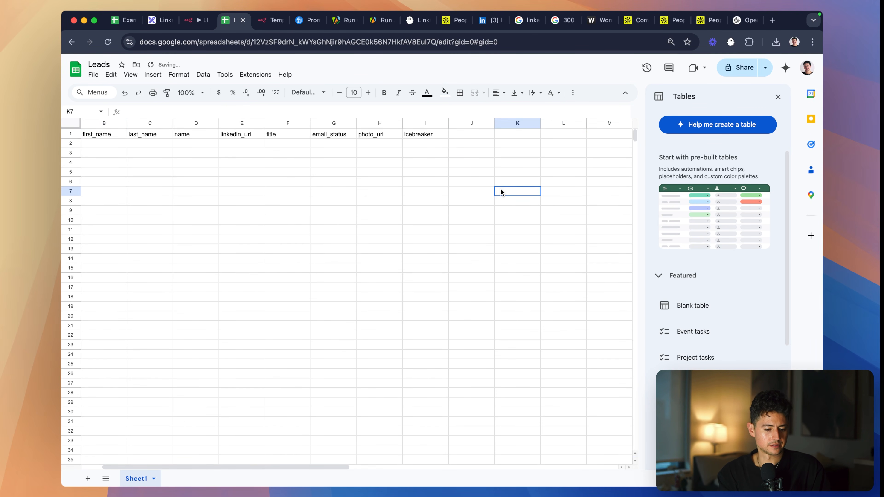
- Back in n8n, set the Google Sheets node's Mapping Column Mode to Map Each Column Manually
{"action": "key", "text": "ctrl+shift+Tab"}
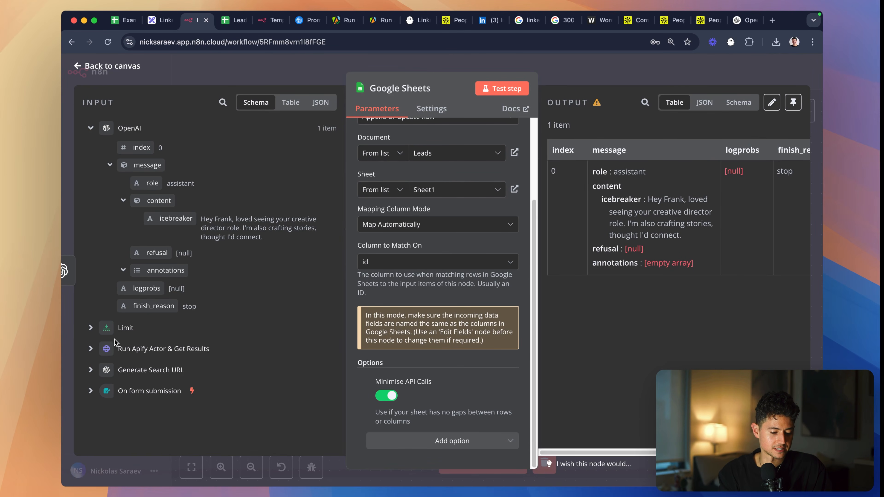
{"action": "left_click", "coordinate": [426, 225]}
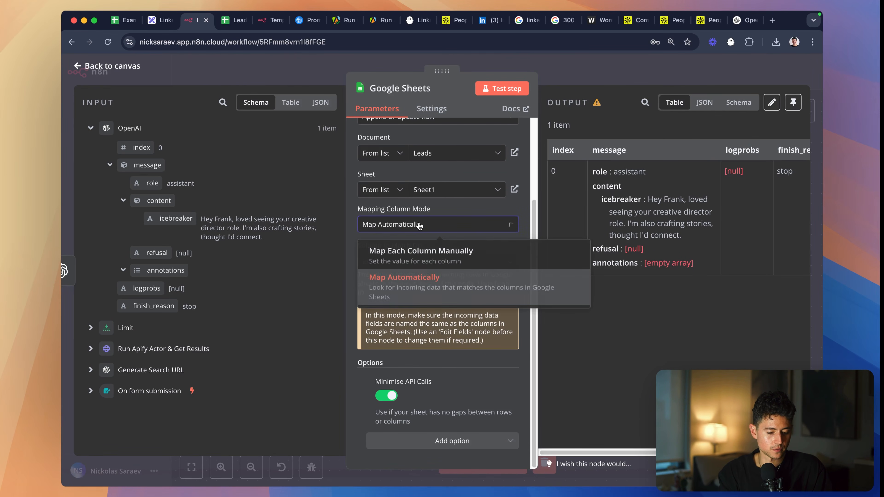
{"action": "left_click", "coordinate": [422, 255]}
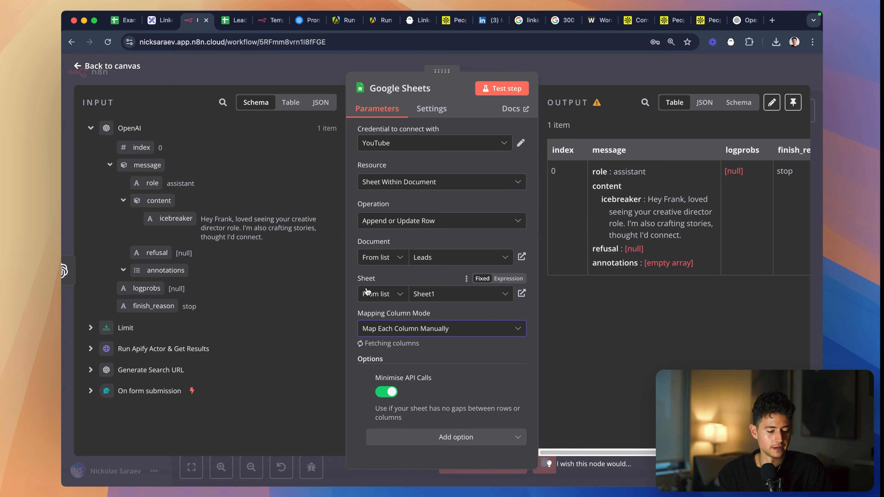
{"action": "scroll", "coordinate": [379, 347], "scroll_direction": "down", "scroll_amount": 5}
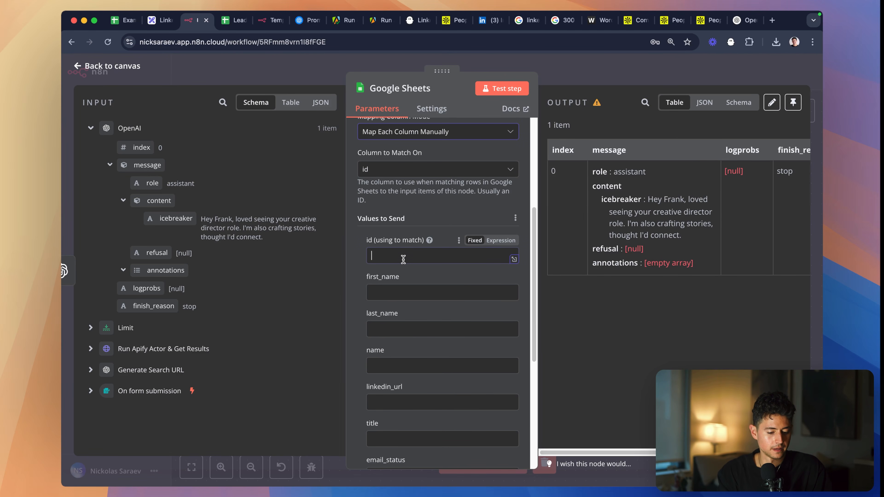
- Map the Limit node's id, first_name, last_name and name fields to the matching values to send
{"action": "left_click", "coordinate": [88, 331]}
{"action": "scroll", "coordinate": [87, 334], "scroll_direction": "down", "scroll_amount": 5}
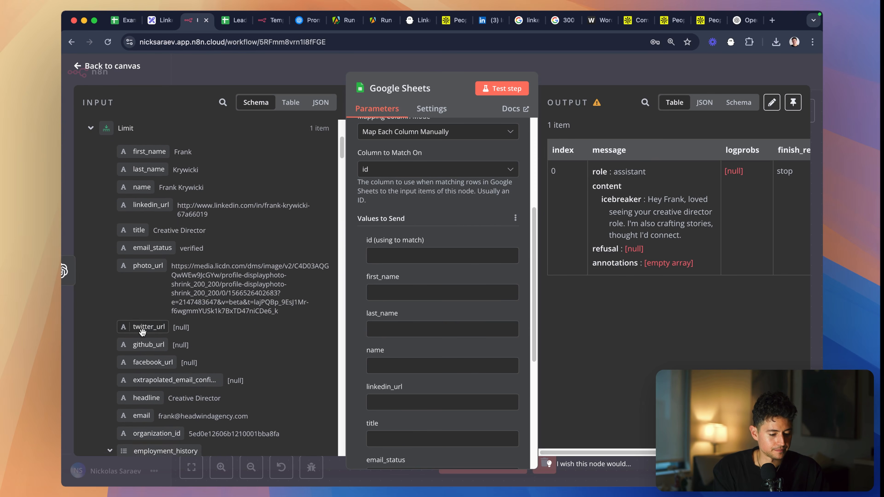
{"action": "left_click_drag", "start_coordinate": [135, 193], "coordinate": [374, 260]}
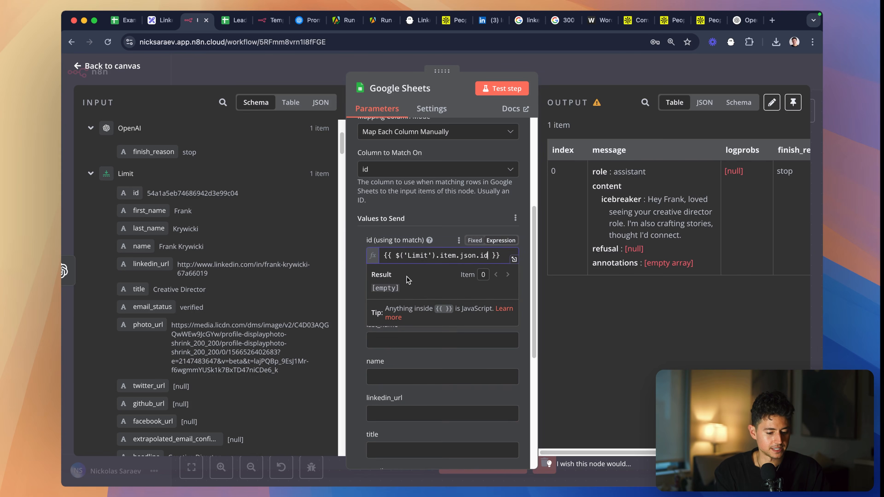
{"action": "left_click_drag", "start_coordinate": [151, 229], "coordinate": [404, 337]}
{"action": "scroll", "coordinate": [418, 315], "scroll_direction": "down", "scroll_amount": 4}
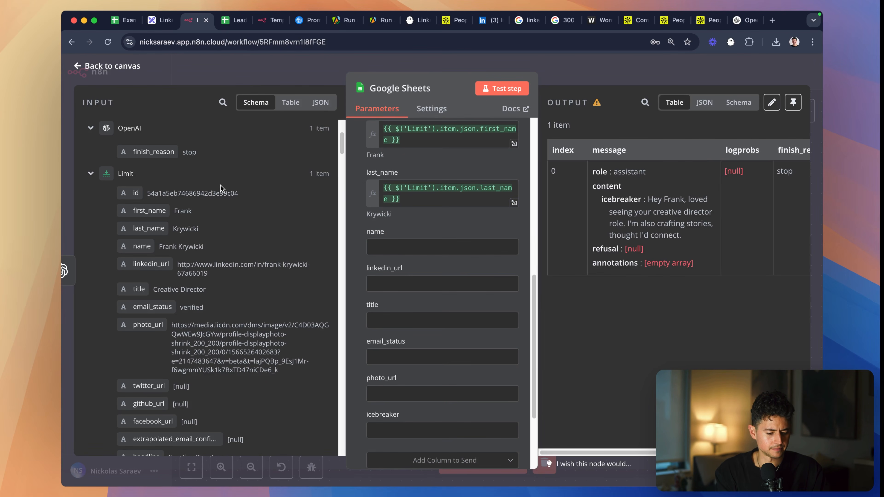
{"action": "left_click_drag", "start_coordinate": [139, 246], "coordinate": [416, 244]}
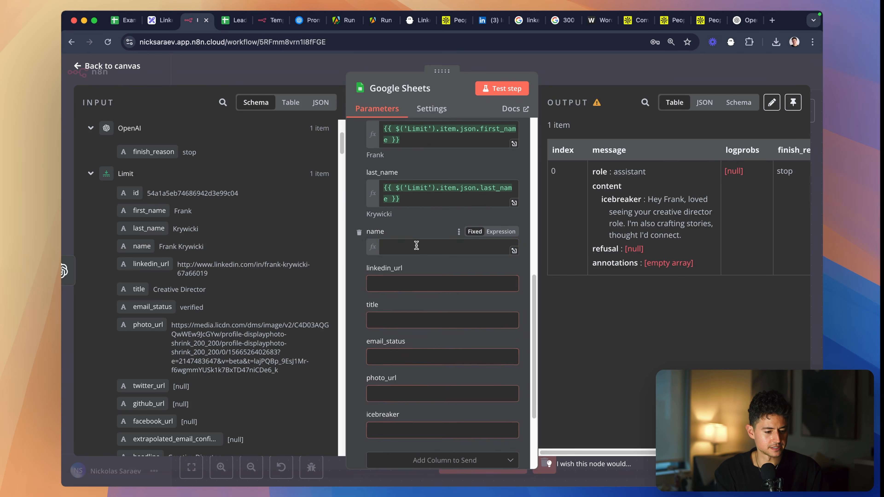
{"action": "key", "text": "ctrl+Tab"}
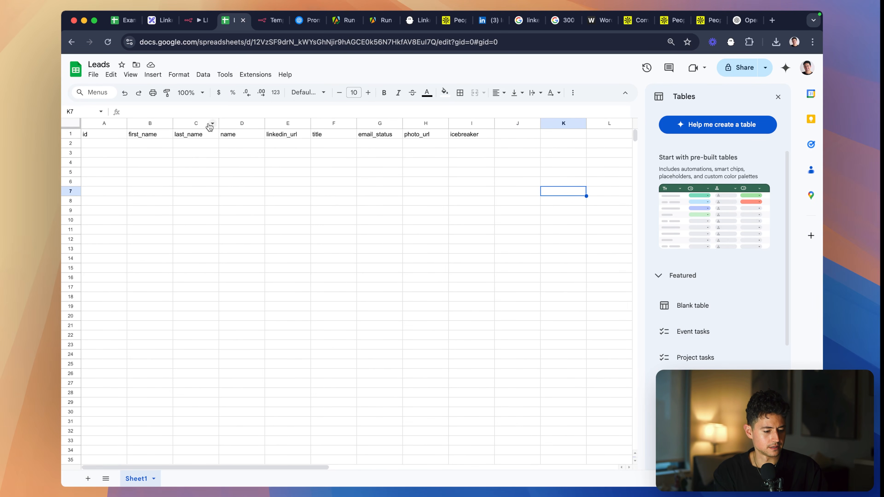
{"action": "key", "text": "ctrl+shift+Tab"}
- Search the input data for "linkedin" and map the Limit node's linkedin_url field to the linkedin_url value
{"action": "scroll", "coordinate": [255, 297], "scroll_direction": "down", "scroll_amount": 5}
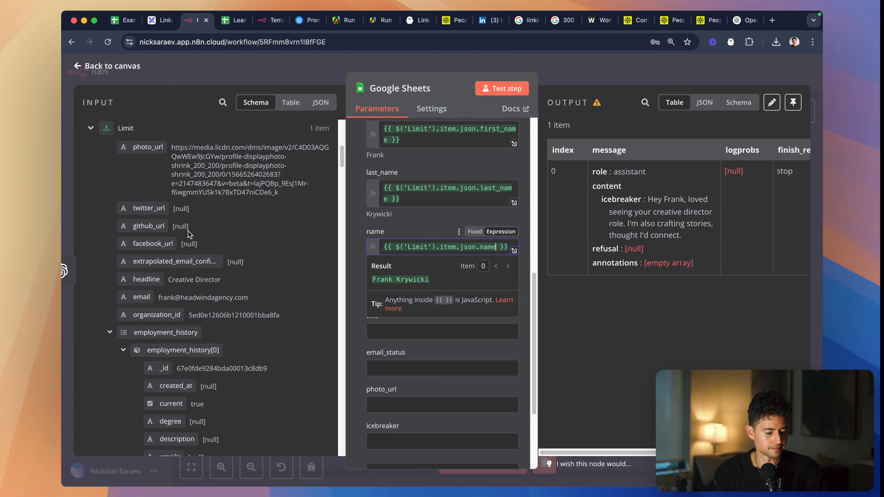
{"action": "left_click", "coordinate": [292, 279]}
{"action": "left_click", "coordinate": [217, 107]}
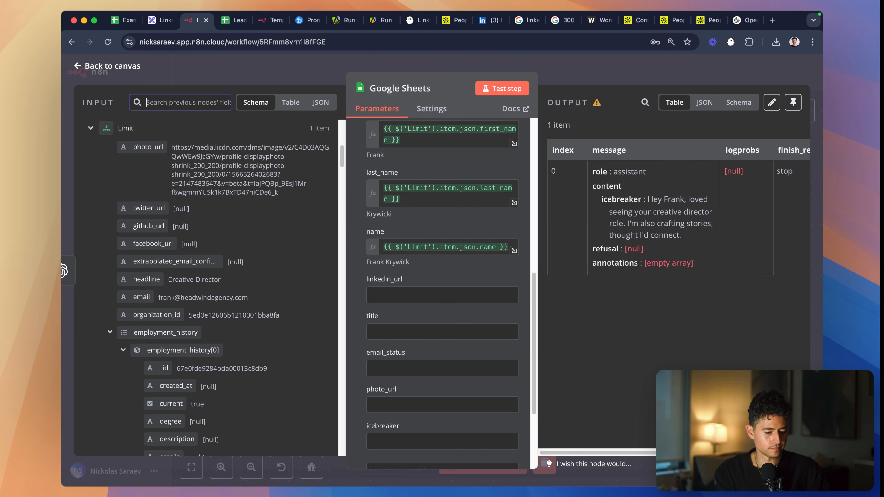
{"action": "type", "text": "linkedin"}
{"action": "left_click_drag", "start_coordinate": [157, 154], "coordinate": [466, 294]}
- Check the next header in the Leads sheet, search the input data for "title" and map the Limit node's top-level title to it
{"action": "key", "text": "ctrl+Tab"}
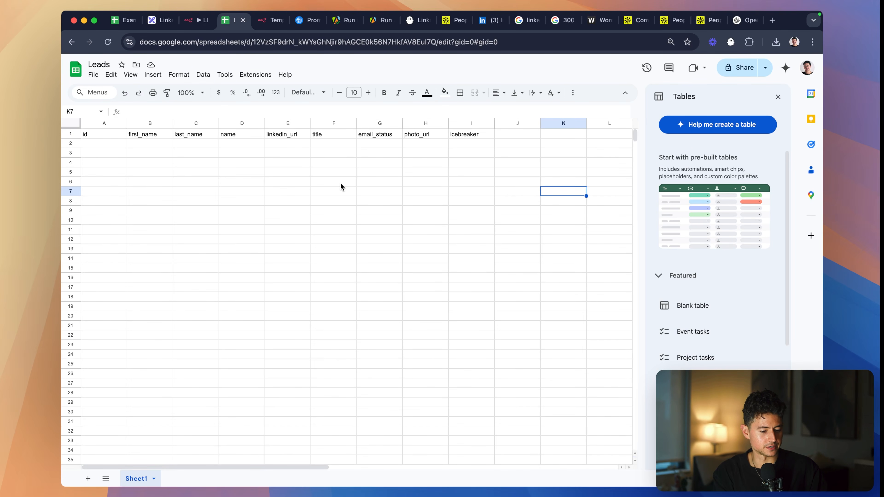
{"action": "left_click", "coordinate": [336, 136]}
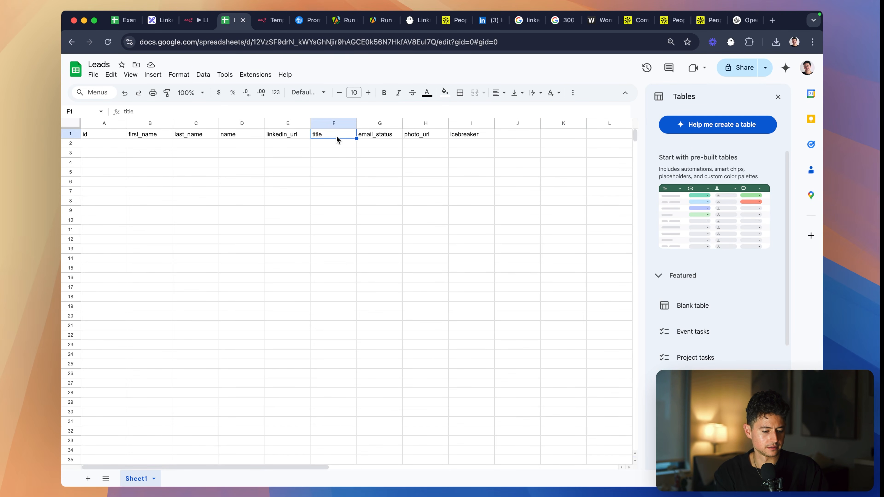
{"action": "key", "text": "ctrl+shift+Tab"}
{"action": "double_click", "coordinate": [186, 106]}
{"action": "type", "text": "title"}
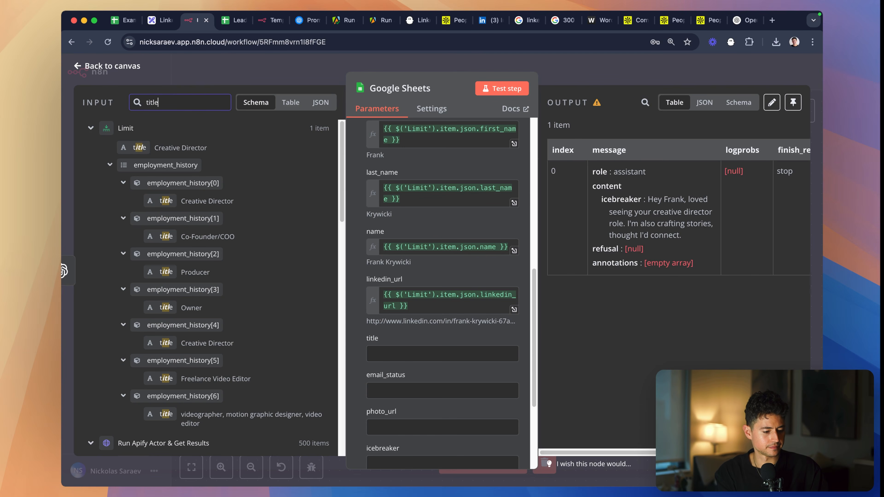
{"action": "left_click_drag", "start_coordinate": [140, 147], "coordinate": [428, 349]}
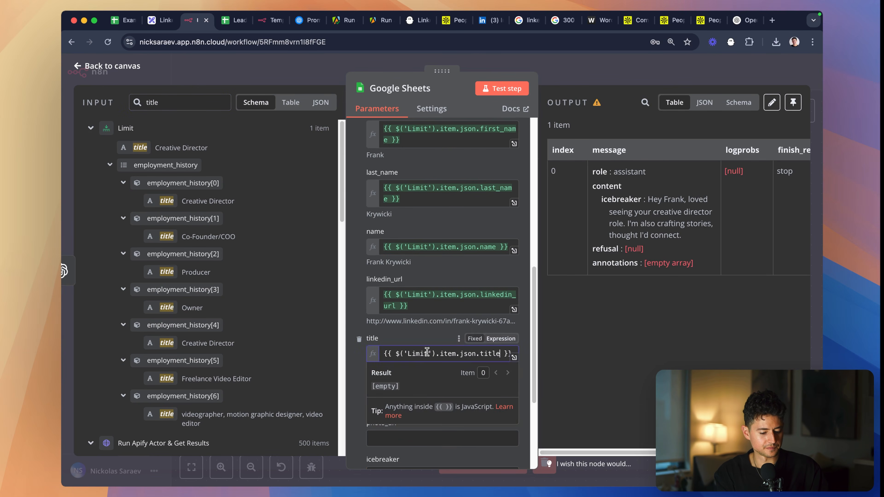
- Search the input data for "email_status" and "photo_url" and map each Limit field to the value of the same name
{"action": "key", "text": "ctrl+Tab"}
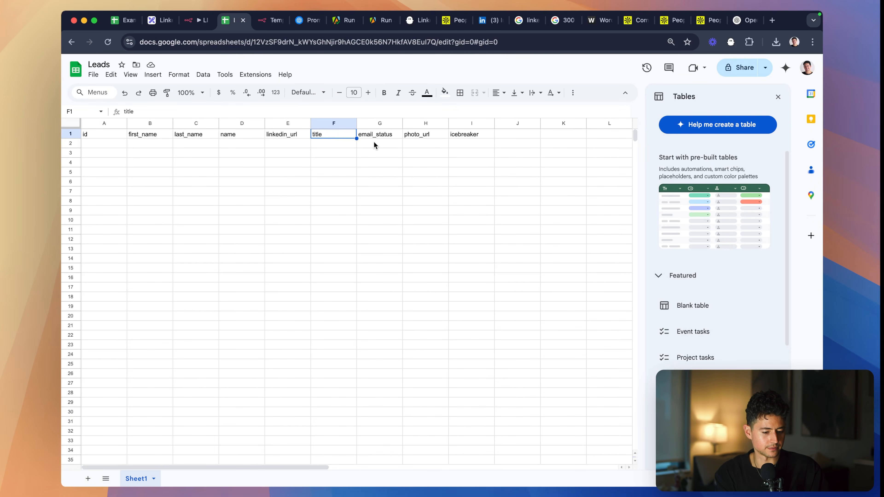
{"action": "key", "text": "ctrl+shift+Tab"}
{"action": "type", "text": "us"}
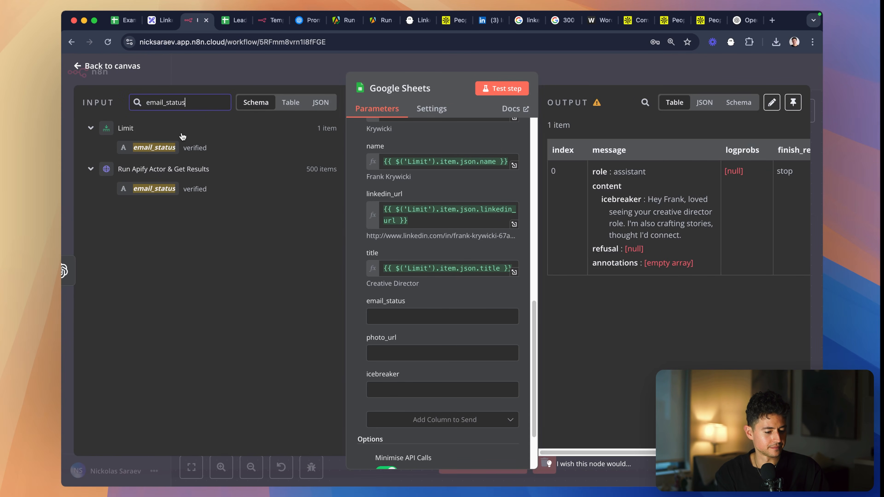
{"action": "left_click_drag", "start_coordinate": [155, 147], "coordinate": [435, 315]}
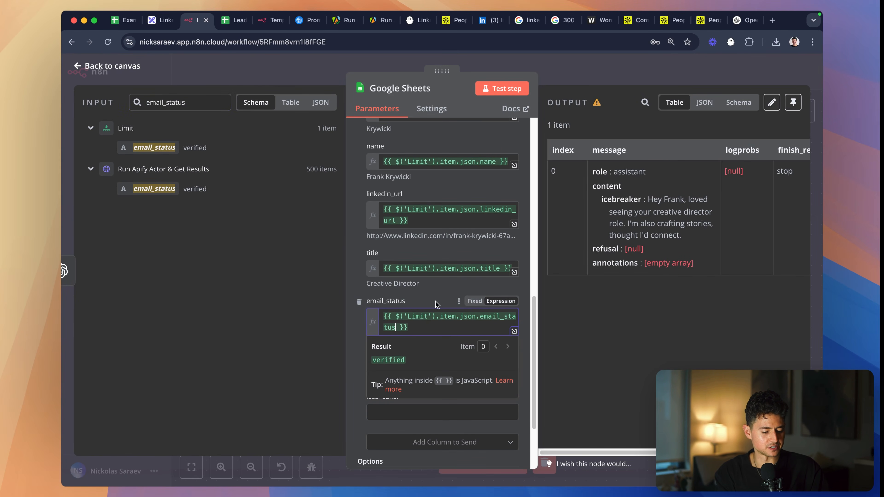
{"action": "triple_click", "coordinate": [197, 101]}
{"action": "type", "text": "photo_url"}
{"action": "left_click_drag", "start_coordinate": [149, 147], "coordinate": [442, 376]}
- Search for "icebreaker", map the OpenAI message's icebreaker field to the icebreaker value, and test the Google Sheets node
{"action": "triple_click", "coordinate": [195, 102]}
{"action": "type", "text": "idebreak"}
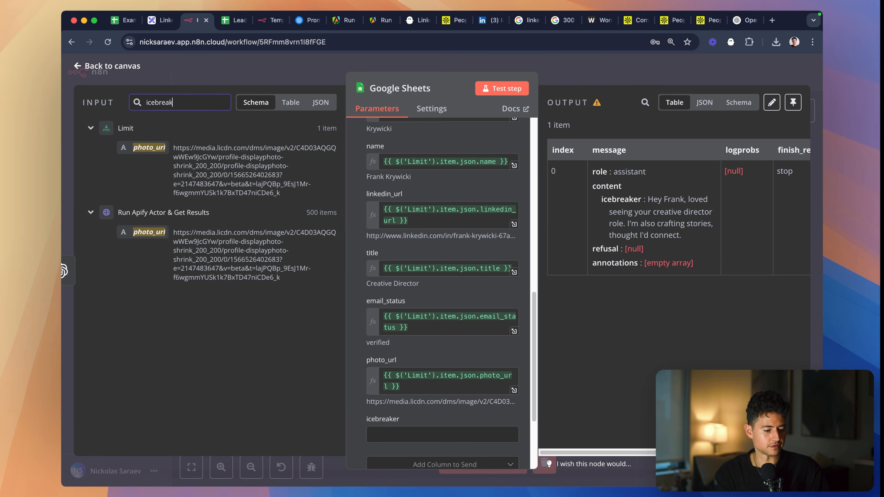
{"action": "type", "text": "er"}
{"action": "left_click_drag", "start_coordinate": [177, 176], "coordinate": [400, 437]}
{"action": "scroll", "coordinate": [421, 313], "scroll_direction": "up", "scroll_amount": 15}
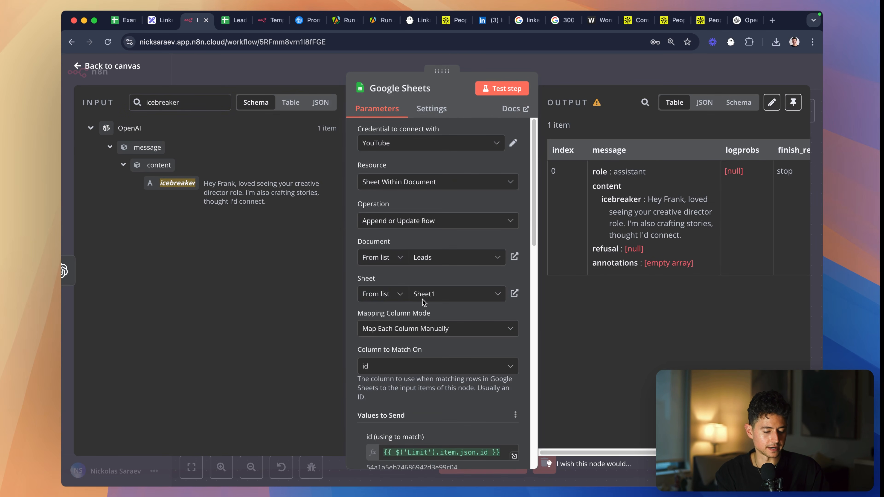
- Switch to the Leads spreadsheet and make the header row from id to icebreaker bold
{"action": "key", "text": "ctrl+Tab"}
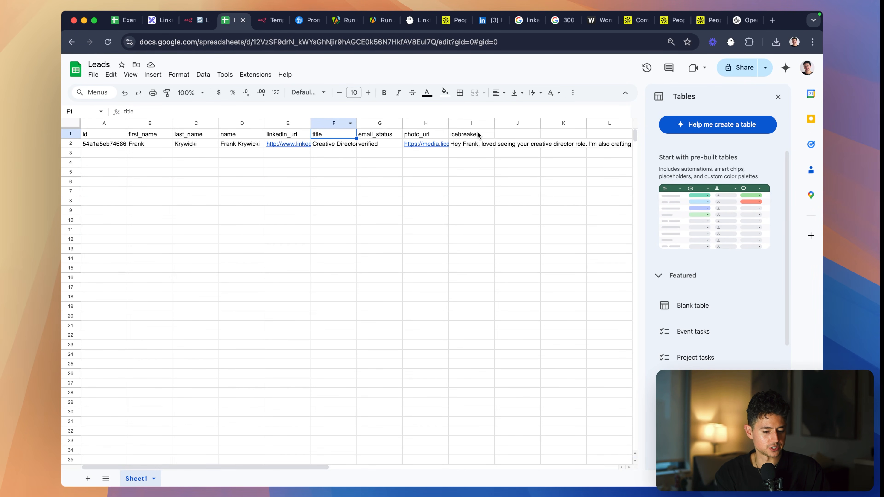
{"action": "left_click_drag", "start_coordinate": [478, 135], "coordinate": [87, 134]}
{"action": "key", "text": "ctrl+b"}
{"action": "left_click", "coordinate": [216, 175]}
- Share the Leads spreadsheet with anyone with the link, with view-only access, and copy the sharing link
{"action": "key", "text": "ctrl+shift+Tab"}
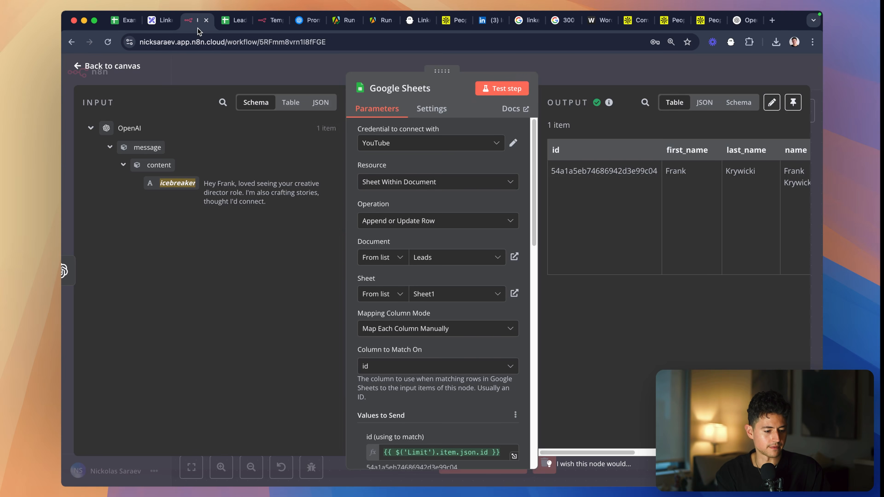
{"action": "key", "text": "ctrl+Tab"}
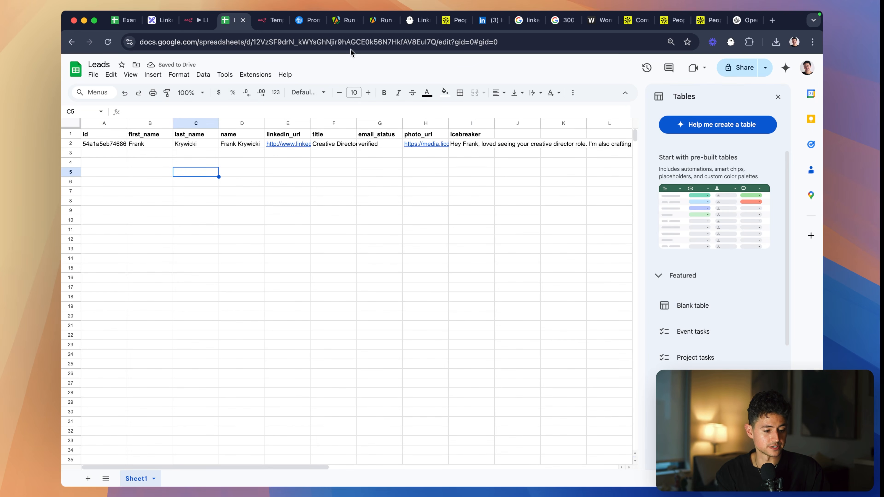
{"action": "left_click", "coordinate": [753, 68]}
{"action": "left_click", "coordinate": [384, 311]}
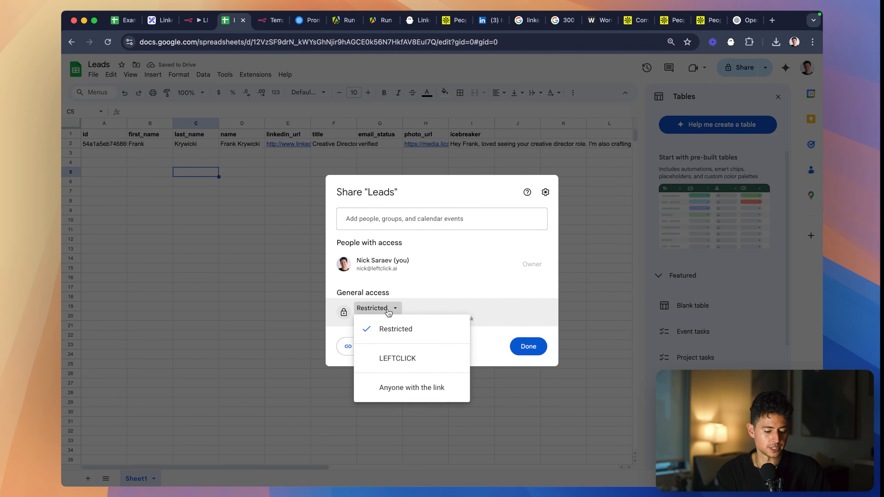
{"action": "left_click", "coordinate": [409, 387]}
{"action": "left_click", "coordinate": [521, 308]}
{"action": "left_click", "coordinate": [511, 390]}
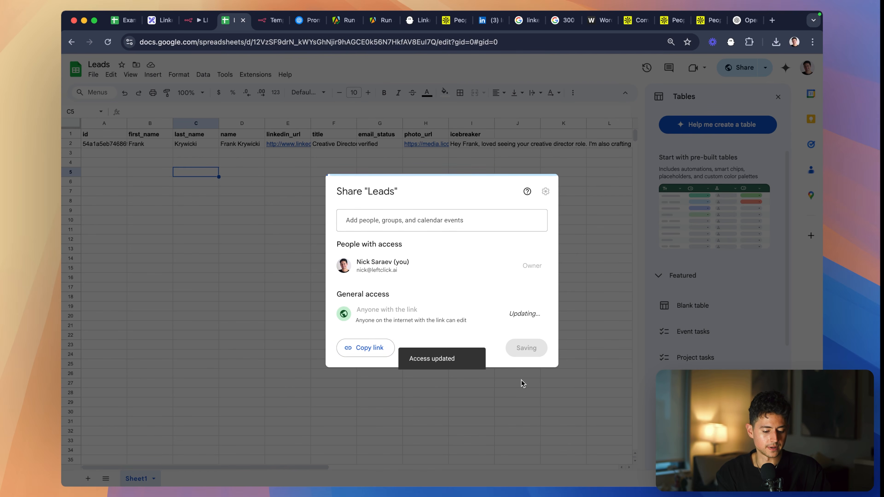
{"action": "left_click", "coordinate": [525, 313]}
{"action": "left_click", "coordinate": [498, 347]}
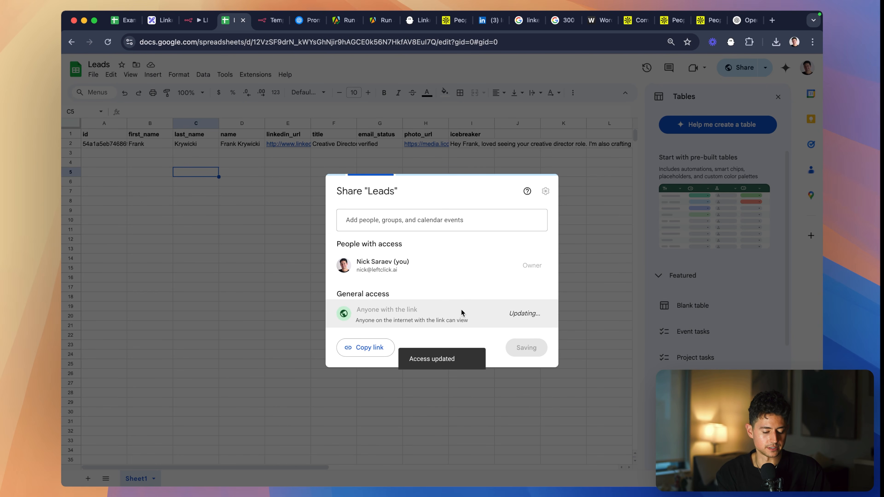
{"action": "left_click", "coordinate": [362, 347]}
{"action": "left_click", "coordinate": [526, 348]}
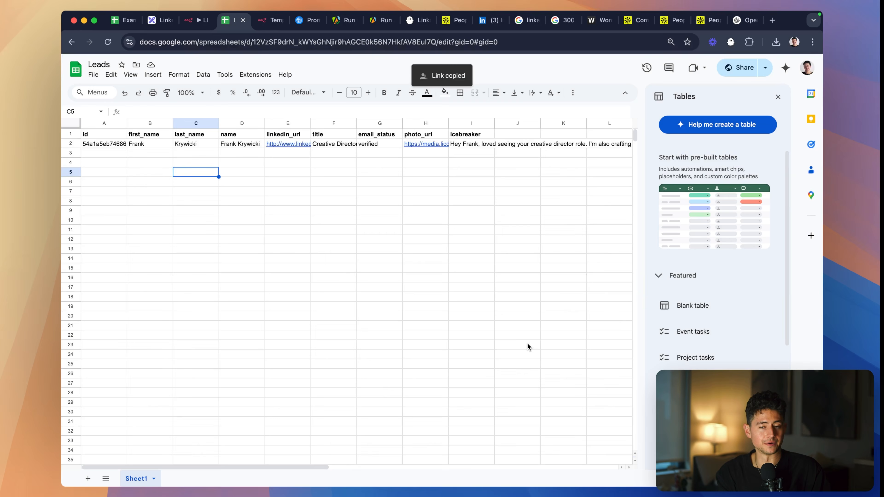
{"action": "key", "text": "super+Tab"}
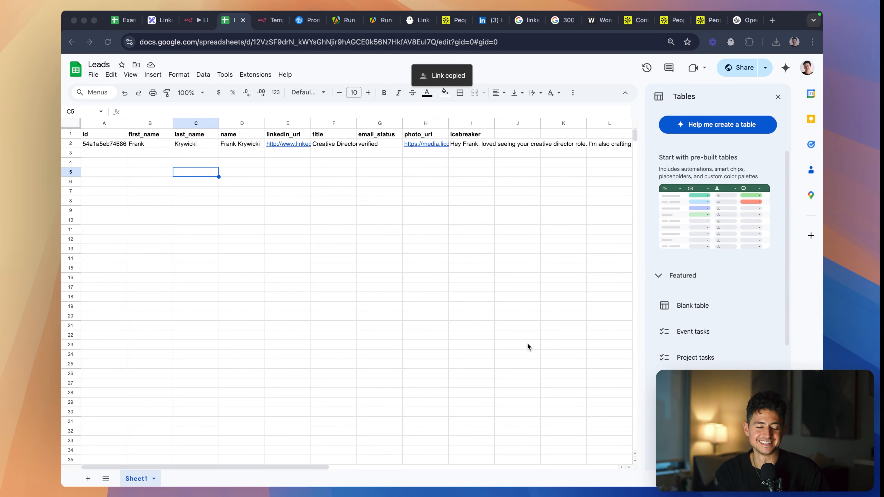
{"action": "key", "text": "super+Tab"}
{"action": "left_click", "coordinate": [209, 156]}
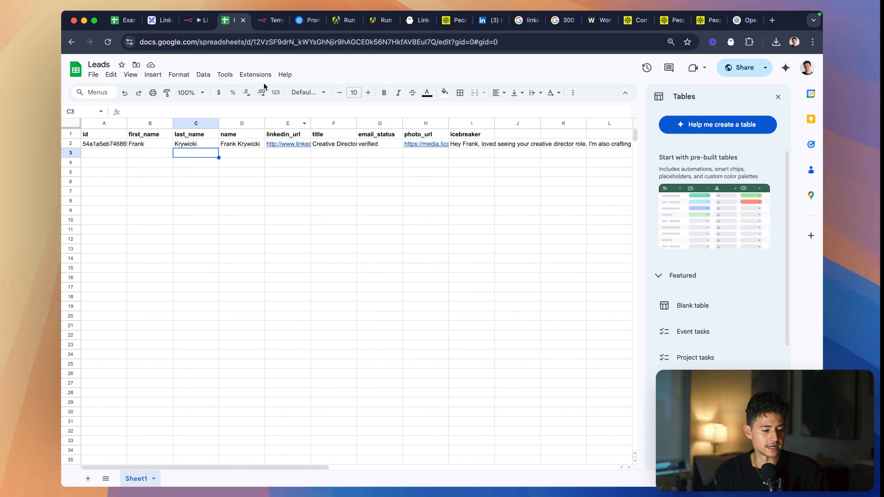
- Switch to PhantomBuster, leave the existing LinkedIn Auto Connect phantom, and open the LinkedIn solutions catalogue
{"action": "left_click", "coordinate": [309, 22]}
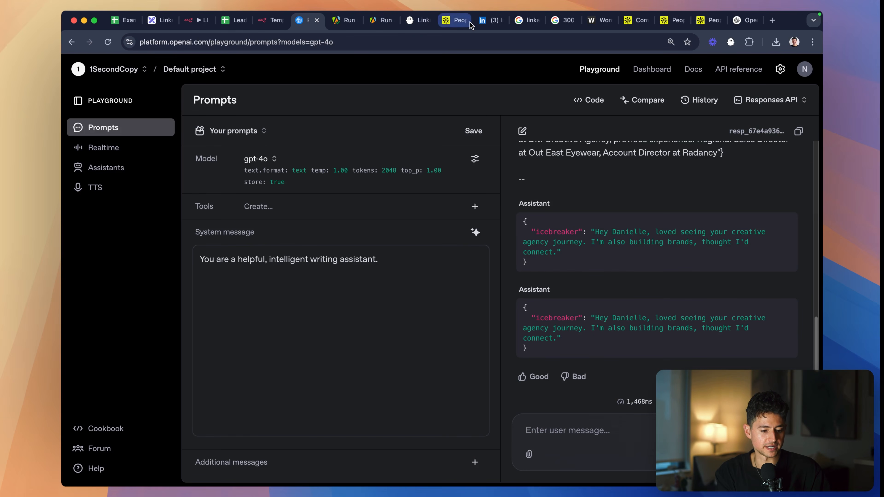
{"action": "left_click_drag", "start_coordinate": [434, 21], "coordinate": [322, 21]}
{"action": "left_click", "coordinate": [759, 186]}
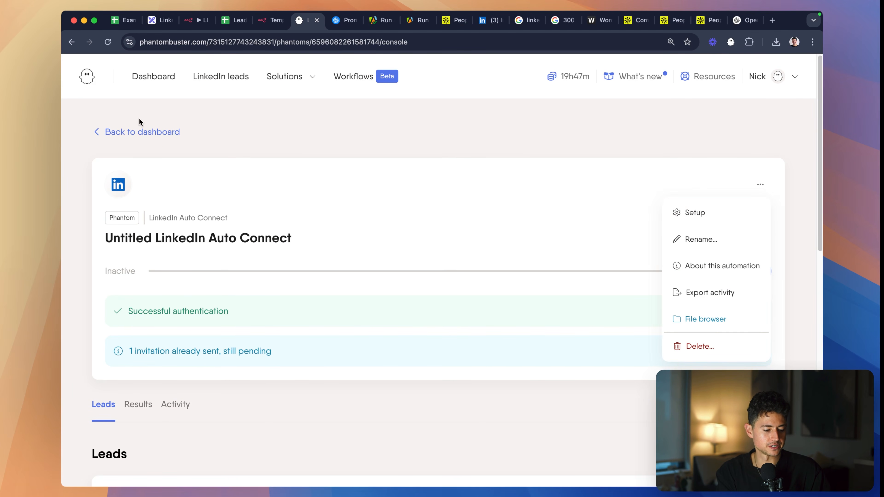
{"action": "left_click", "coordinate": [141, 130]}
{"action": "left_click", "coordinate": [221, 78]}
{"action": "left_click", "coordinate": [284, 76]}
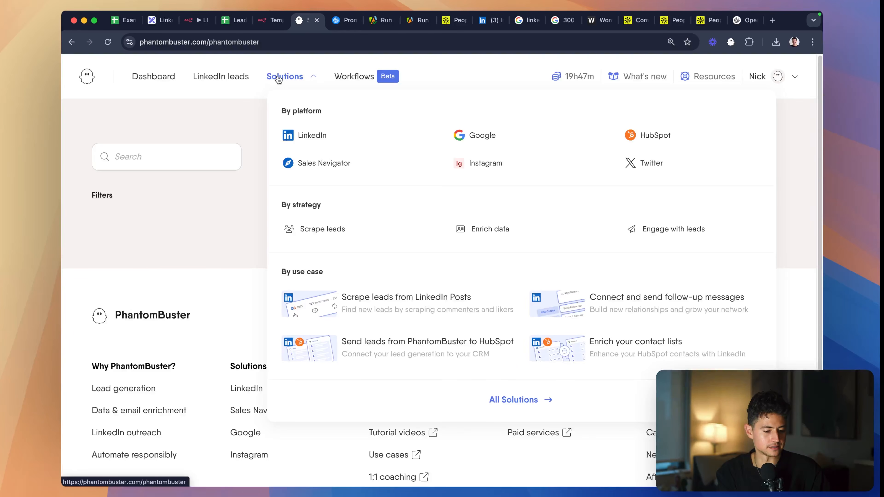
{"action": "left_click", "coordinate": [306, 135]}
- Search the LinkedIn solutions for "connection" and look through the matches for "auto" to find a connection-request phantom
{"action": "left_click", "coordinate": [178, 151]}
{"action": "scroll", "coordinate": [249, 177], "scroll_direction": "down", "scroll_amount": 10}
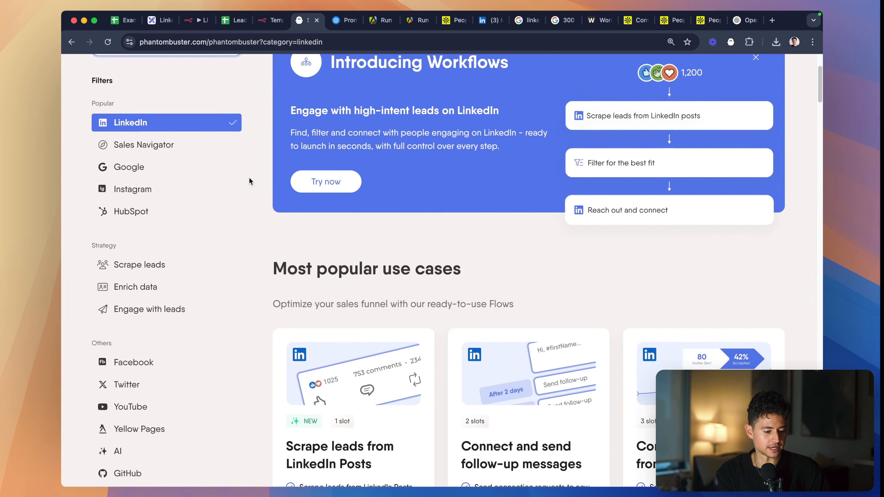
{"action": "scroll", "coordinate": [248, 177], "scroll_direction": "up", "scroll_amount": 10}
{"action": "type", "text": "connection"}
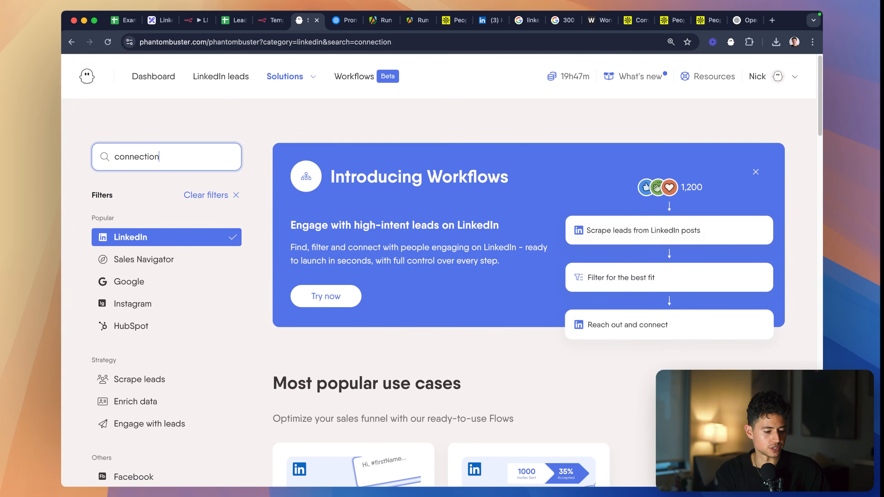
{"action": "scroll", "coordinate": [439, 279], "scroll_direction": "down", "scroll_amount": 7}
{"action": "key", "text": "super+f"}
{"action": "type", "text": "auto"}
{"action": "key", "text": "Return"}
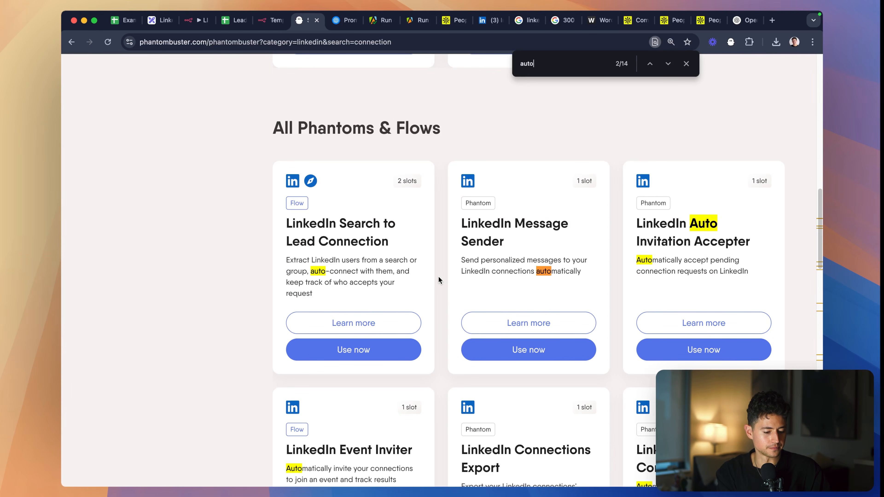
{"action": "scroll", "coordinate": [591, 269], "scroll_direction": "down", "scroll_amount": 10}
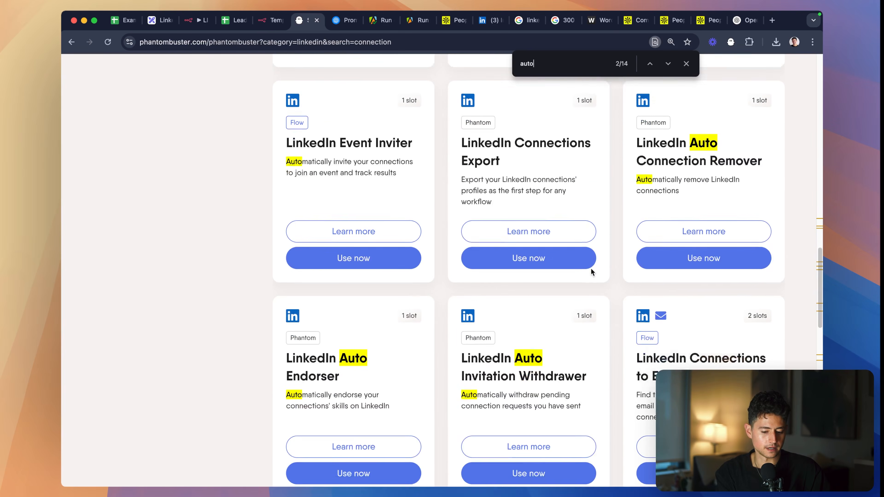
{"action": "scroll", "coordinate": [544, 329], "scroll_direction": "down", "scroll_amount": 10}
{"action": "scroll", "coordinate": [544, 329], "scroll_direction": "up", "scroll_amount": 5}
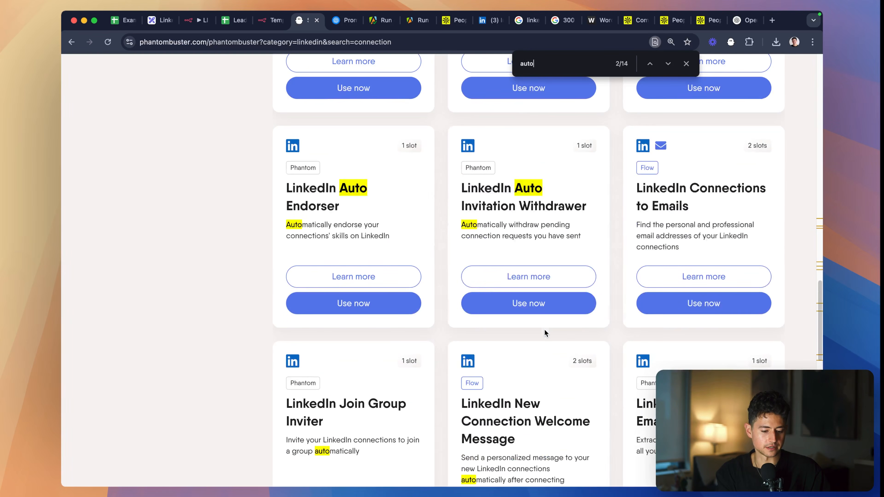
{"action": "scroll", "coordinate": [607, 353], "scroll_direction": "down", "scroll_amount": 11}
{"action": "scroll", "coordinate": [607, 353], "scroll_direction": "up", "scroll_amount": 15}
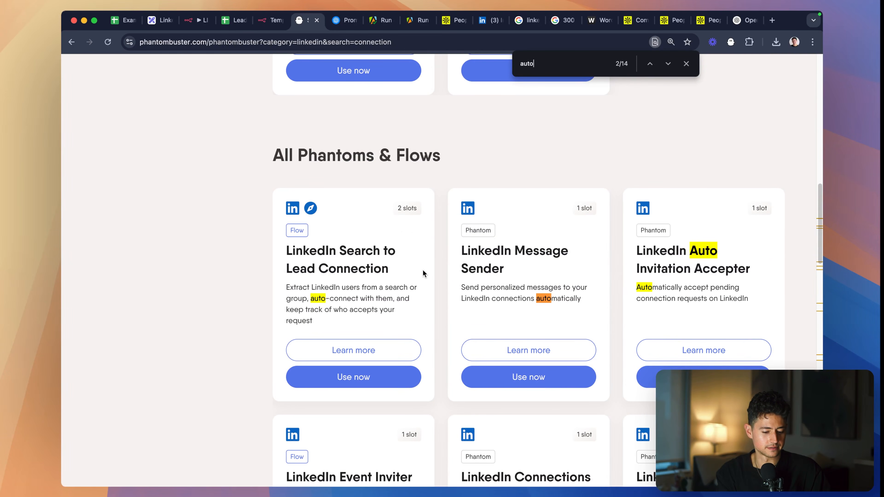
{"action": "scroll", "coordinate": [273, 248], "scroll_direction": "up", "scroll_amount": 19}
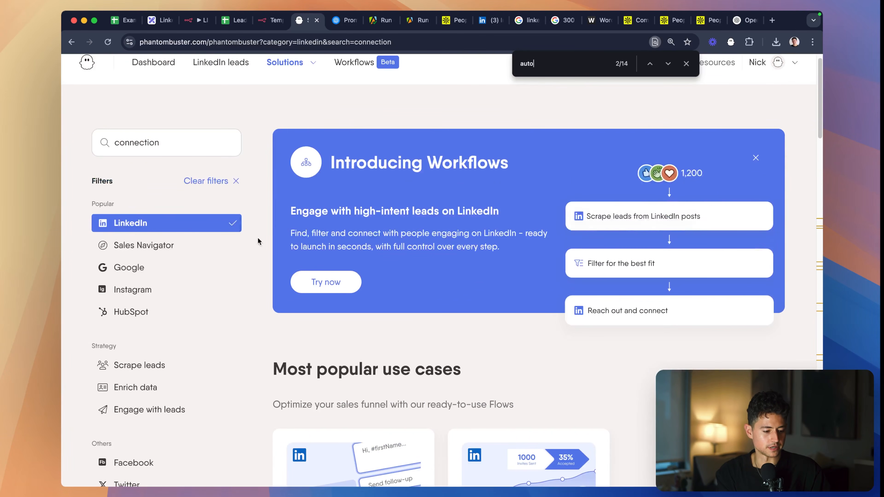
- Search the LinkedIn solutions for "connection request" and "connect request" and check the listed phantoms
{"action": "left_click", "coordinate": [170, 141]}
{"action": "type", "text": "request"}
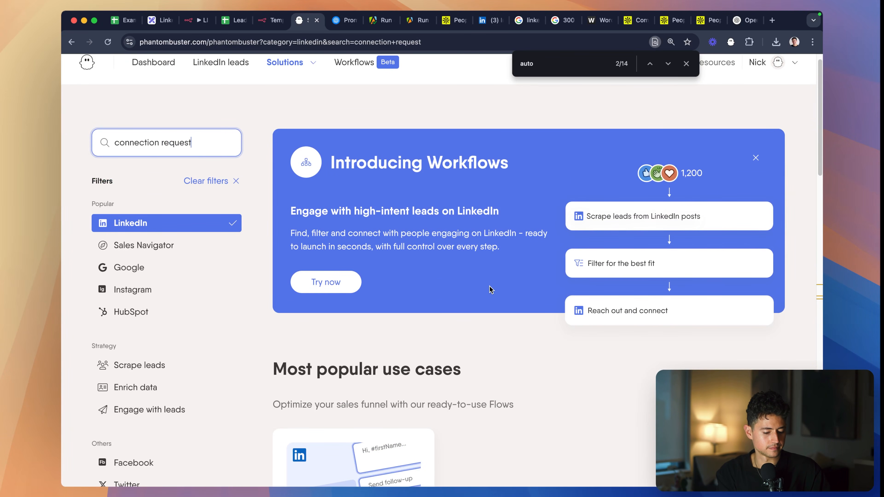
{"action": "scroll", "coordinate": [489, 286], "scroll_direction": "down", "scroll_amount": 15}
{"action": "scroll", "coordinate": [489, 290], "scroll_direction": "down", "scroll_amount": 1}
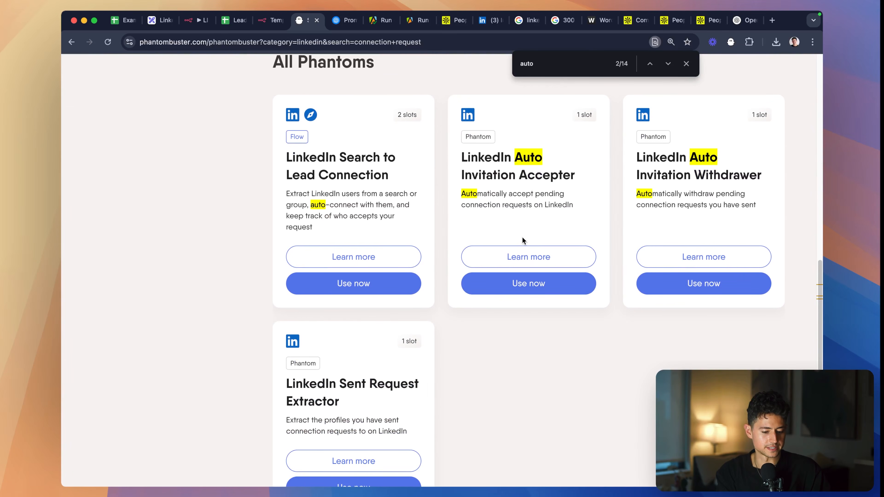
{"action": "scroll", "coordinate": [418, 295], "scroll_direction": "up", "scroll_amount": 3}
{"action": "scroll", "coordinate": [333, 228], "scroll_direction": "down", "scroll_amount": 5}
{"action": "key", "text": "super+z"}
{"action": "scroll", "coordinate": [332, 227], "scroll_direction": "up", "scroll_amount": 20}
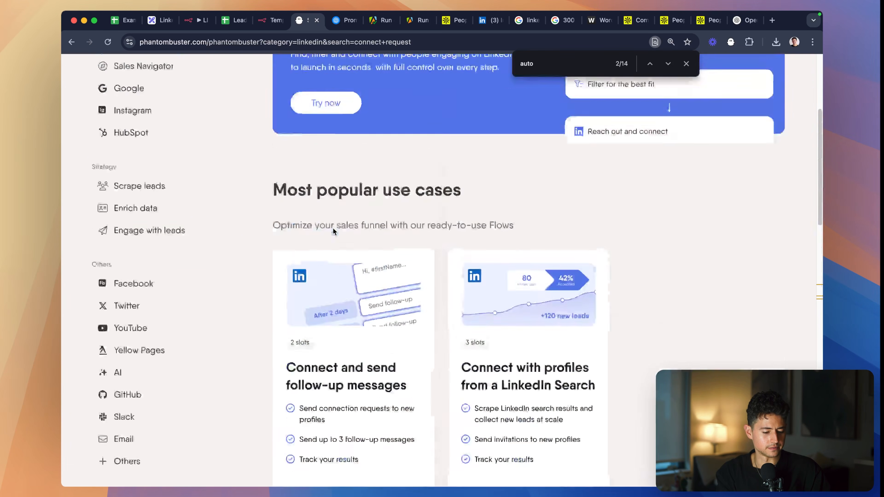
- Search the LinkedIn solutions for "auto" and start using the LinkedIn Auto Connect phantom
{"action": "type", "text": "auto"}
{"action": "scroll", "coordinate": [428, 288], "scroll_direction": "down", "scroll_amount": 10}
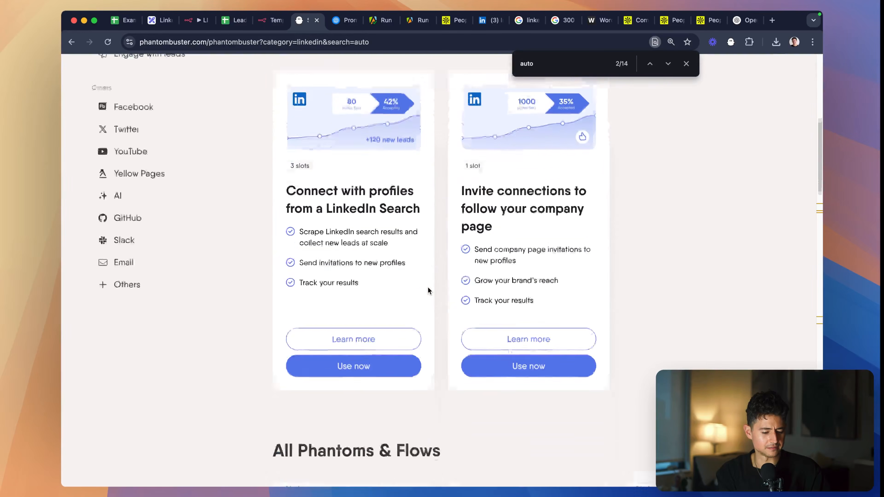
{"action": "scroll", "coordinate": [428, 291], "scroll_direction": "down", "scroll_amount": 3}
{"action": "scroll", "coordinate": [661, 256], "scroll_direction": "down", "scroll_amount": 6}
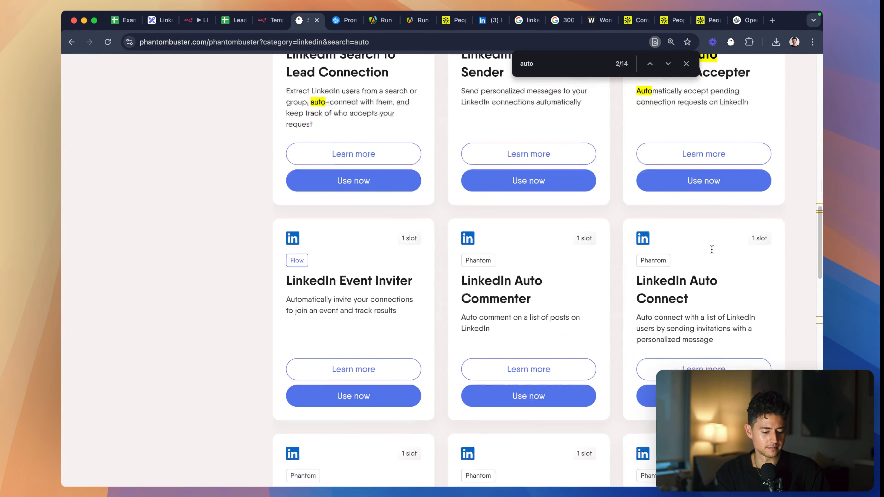
{"action": "scroll", "coordinate": [711, 252], "scroll_direction": "down", "scroll_amount": 3}
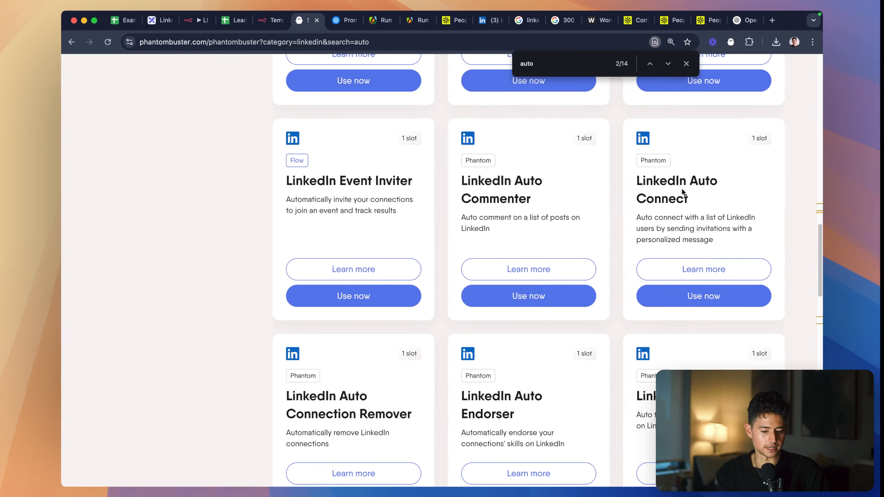
{"action": "left_click", "coordinate": [719, 296]}
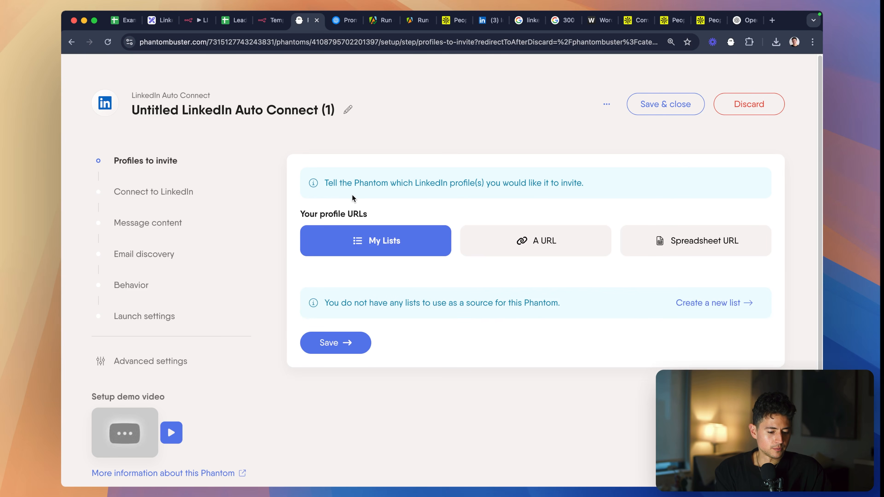
- Use a spreadsheet URL as the profile source, paste the Leads sheet link, and remove its trailing "/edit?usp=sharing"
{"action": "left_click", "coordinate": [656, 246]}
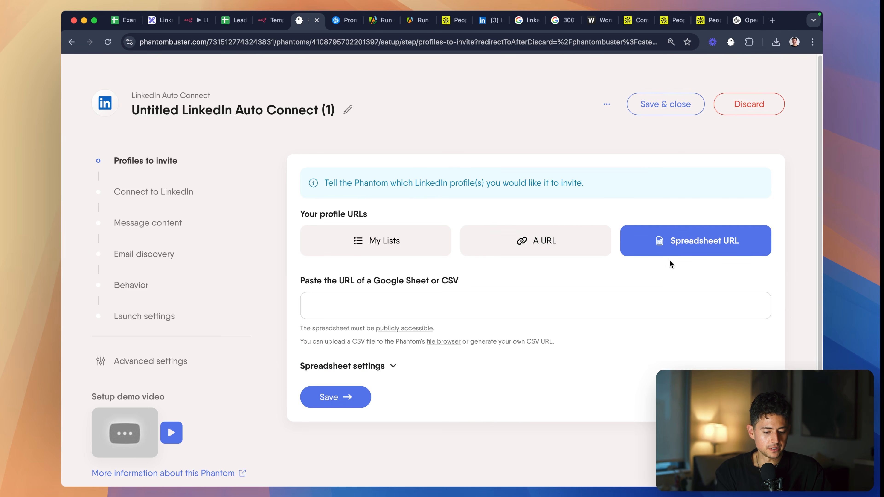
{"action": "left_click", "coordinate": [659, 295]}
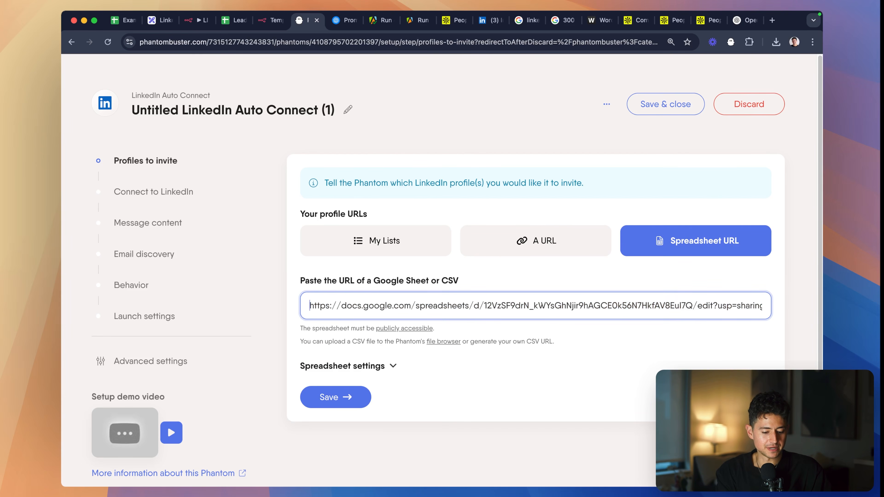
{"action": "left_click", "coordinate": [692, 306], "text": "shift"}
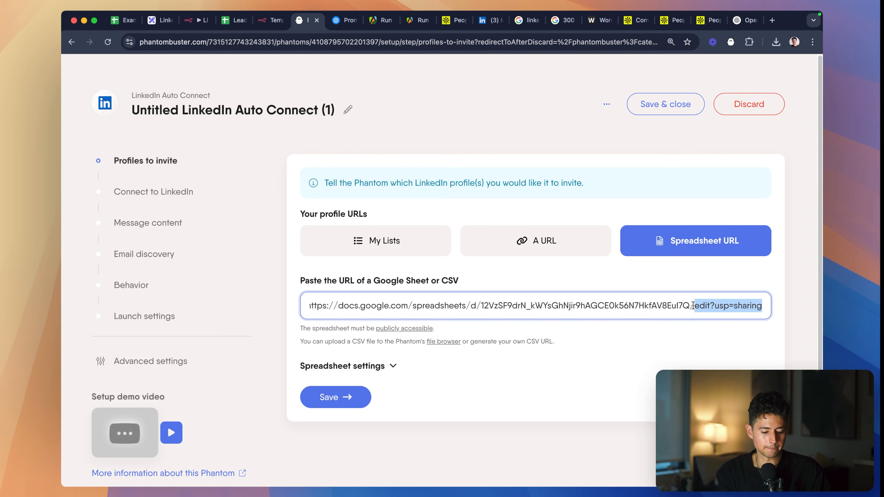
{"action": "key", "text": "BackSpace"}
{"action": "key", "text": "BackSpace"}
{"action": "left_click", "coordinate": [638, 411]}
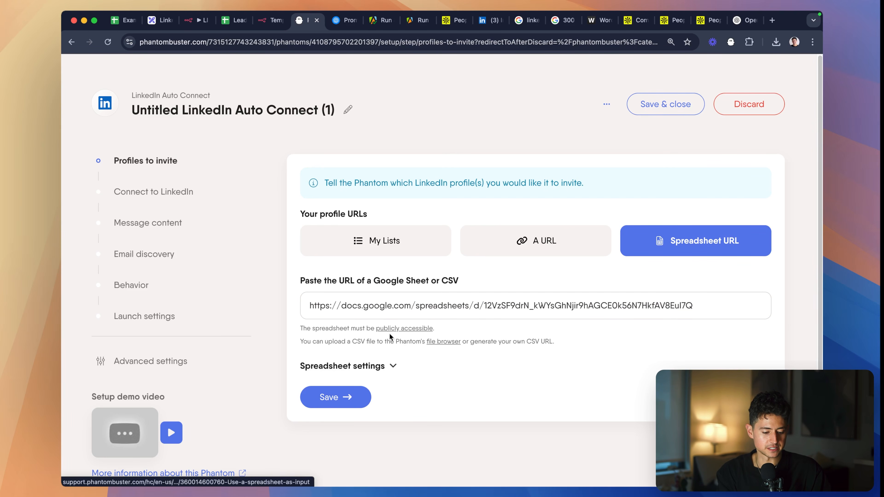
- Expand the spreadsheet settings and set linkedin_url as the column containing profile URLs
{"action": "left_click", "coordinate": [393, 366]}
{"action": "scroll", "coordinate": [410, 351], "scroll_direction": "down", "scroll_amount": 3}
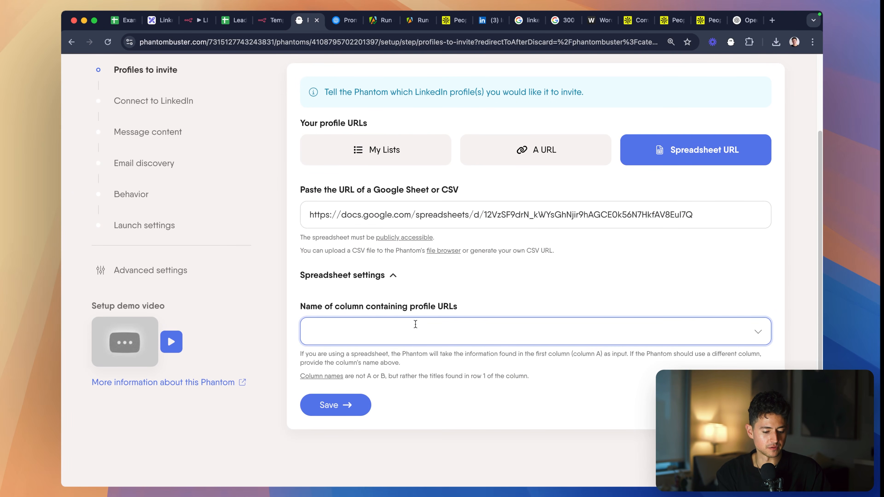
{"action": "left_click", "coordinate": [419, 333]}
{"action": "left_click", "coordinate": [372, 449]}
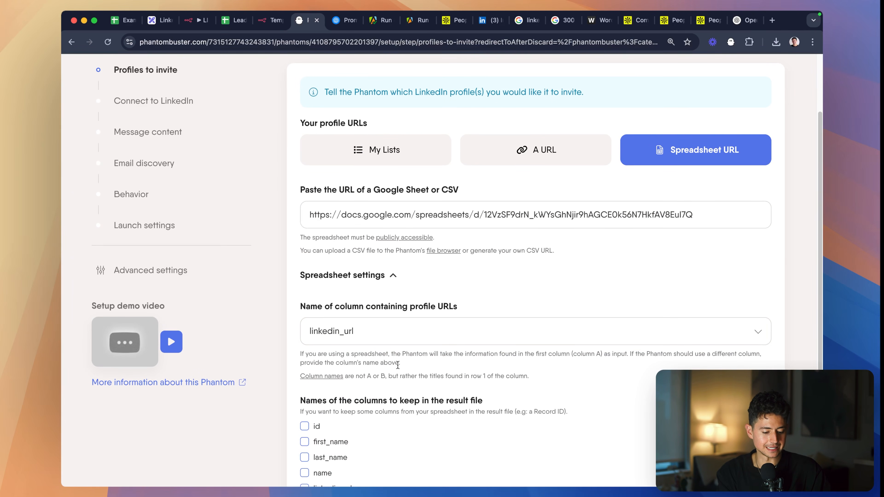
- Keep every column from id to icebreaker in the result file and save the profiles to invite
{"action": "scroll", "coordinate": [413, 388], "scroll_direction": "down", "scroll_amount": 5}
{"action": "left_click", "coordinate": [305, 378]}
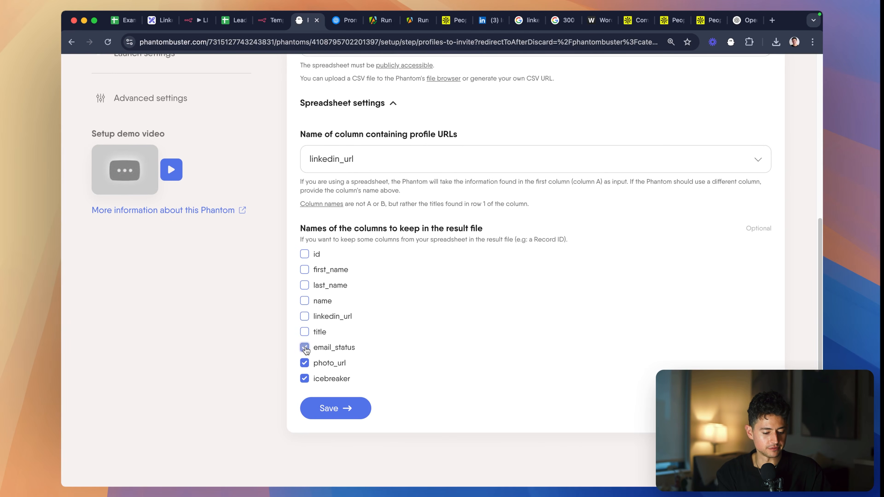
{"action": "left_click", "coordinate": [304, 316]}
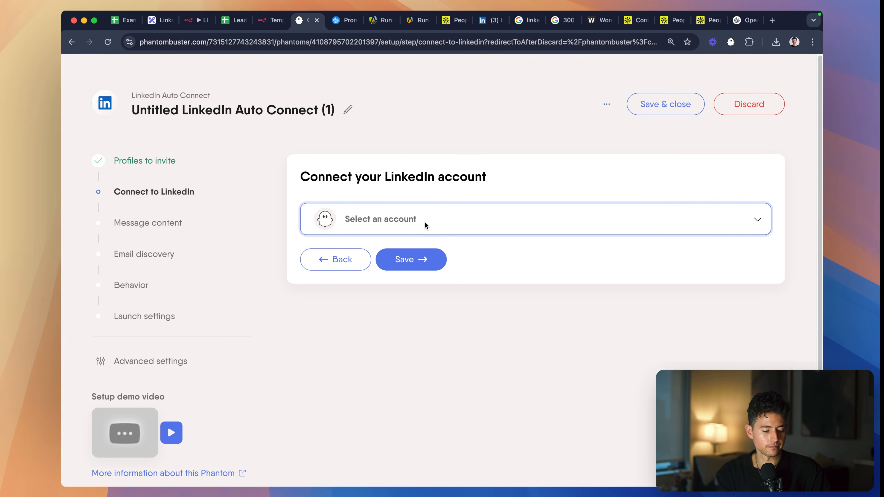
- Select the LinkedIn account detected by the extension as the account to connect
{"action": "left_click", "coordinate": [425, 222]}
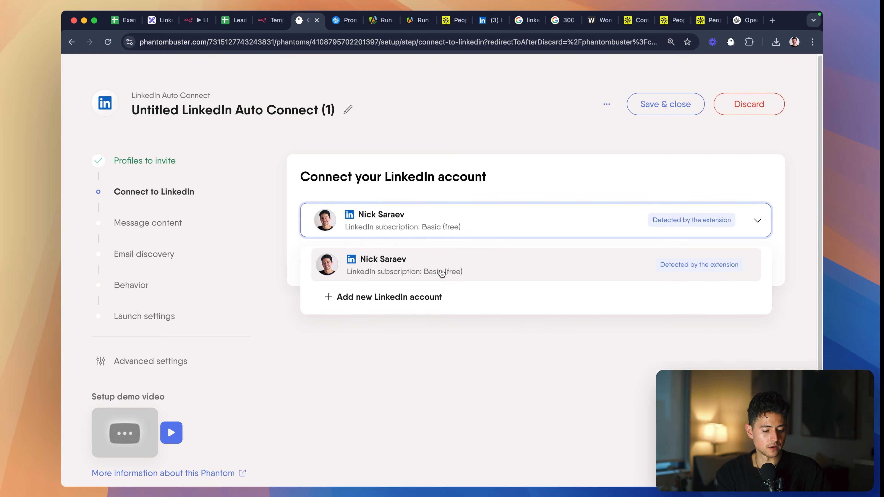
{"action": "left_click", "coordinate": [549, 178]}
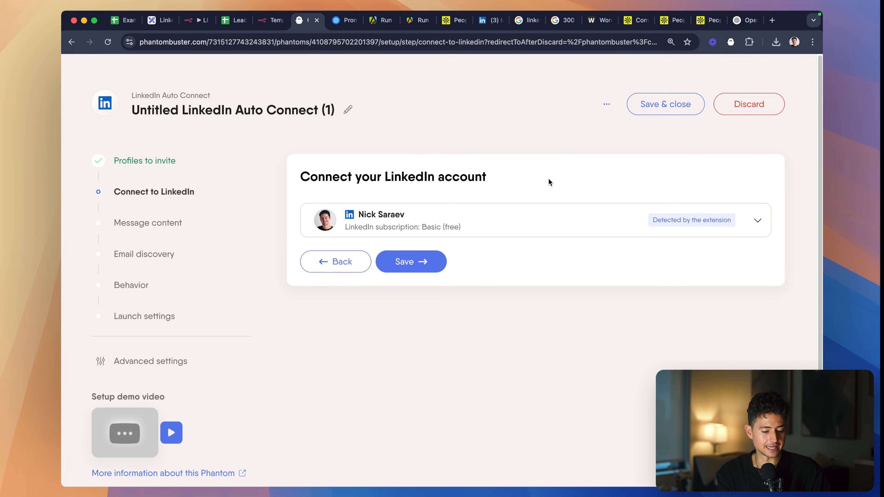
{"action": "left_click", "coordinate": [468, 226]}
{"action": "left_click", "coordinate": [457, 269]}
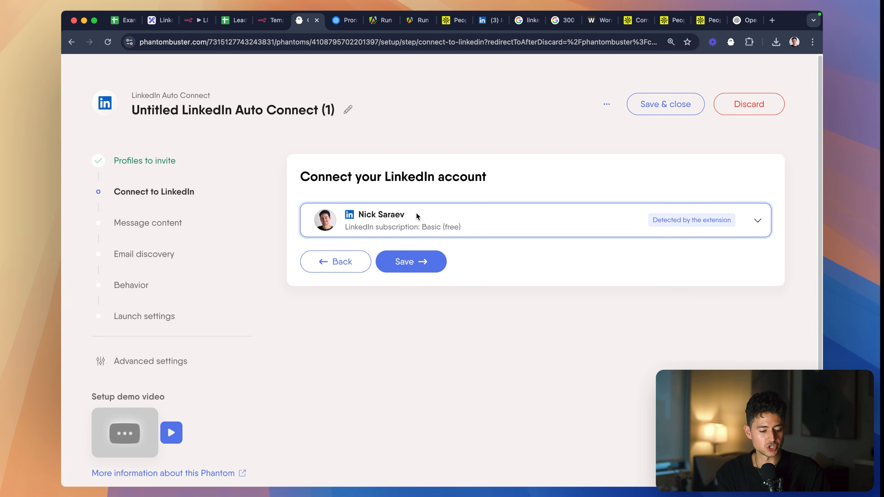
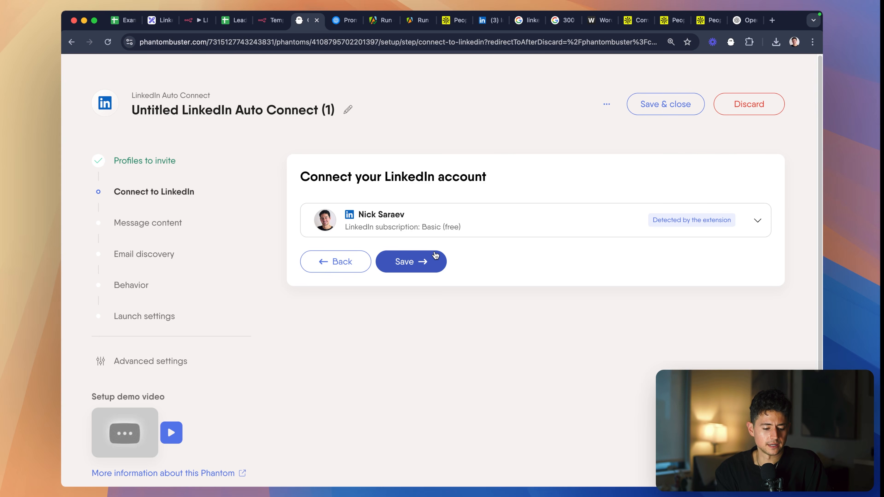
- Save the detected LinkedIn account connection and set the invite message to the #Icebreaker# placeholder
{"action": "left_click", "coordinate": [425, 261]}
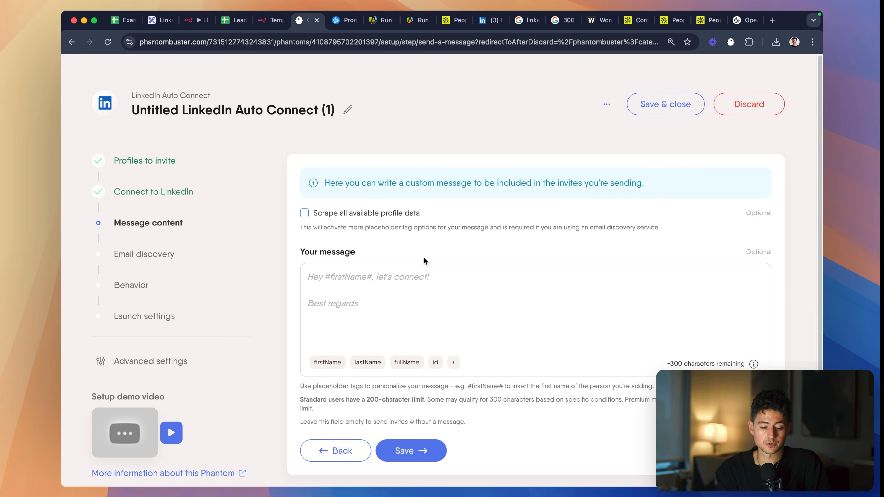
{"action": "scroll", "coordinate": [444, 295], "scroll_direction": "down", "scroll_amount": 3}
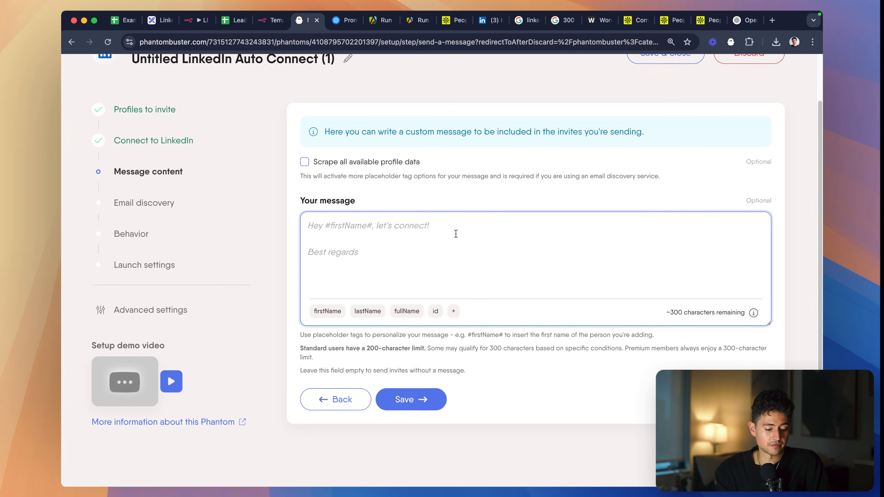
{"action": "type", "text": "#icebreaker#"}
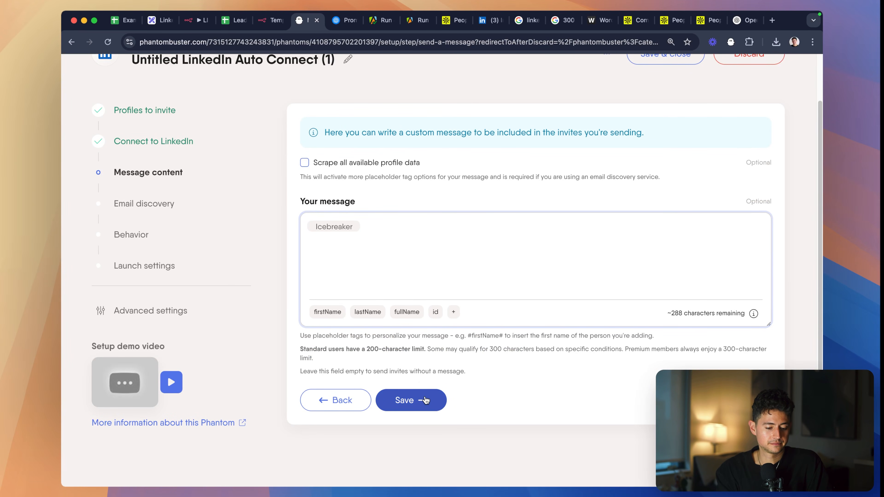
{"action": "left_click", "coordinate": [425, 400]}
- Set the email discovery service to None and save that setup stage
{"action": "left_click", "coordinate": [432, 267]}
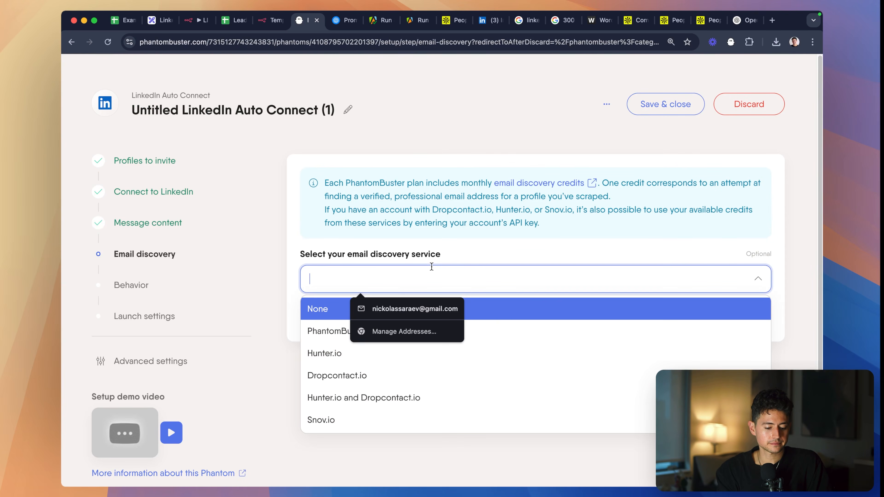
{"action": "left_click", "coordinate": [328, 306]}
{"action": "left_click", "coordinate": [411, 318]}
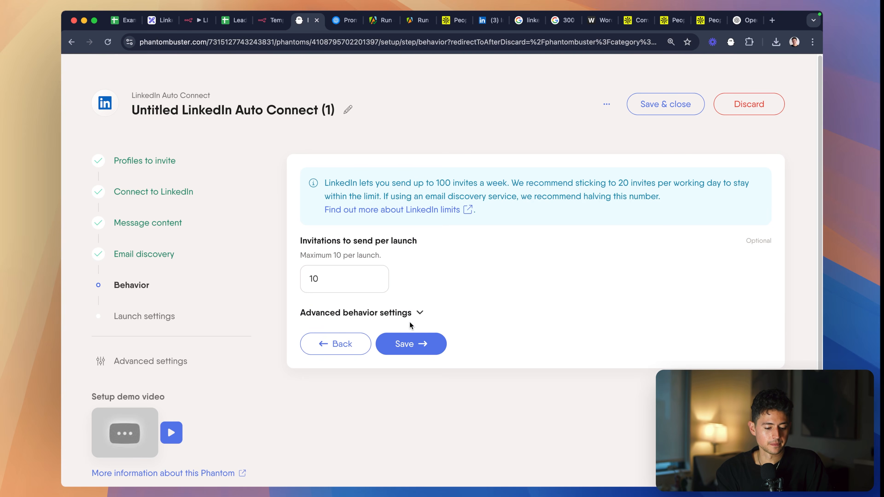
- Save the behavior settings with 10 invitations per launch and the launch settings as a single manual launch
{"action": "left_click", "coordinate": [399, 315]}
{"action": "left_click", "coordinate": [399, 315]}
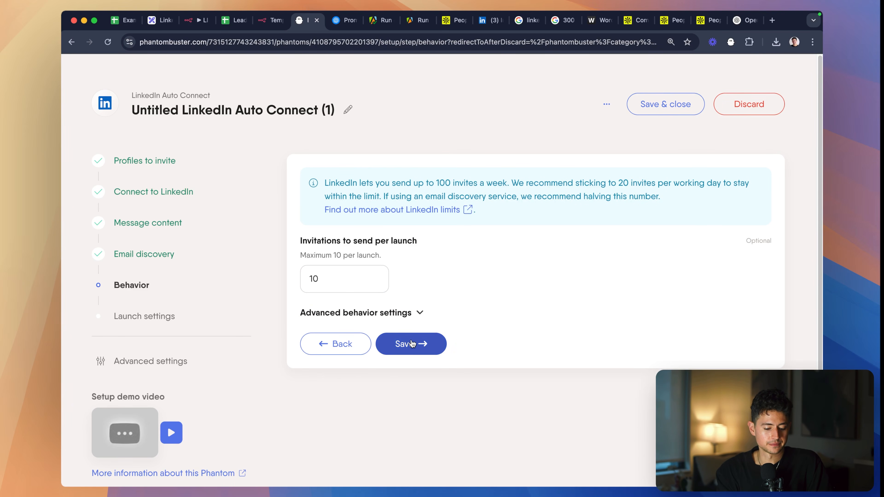
{"action": "left_click", "coordinate": [417, 342]}
{"action": "scroll", "coordinate": [458, 325], "scroll_direction": "down", "scroll_amount": 2}
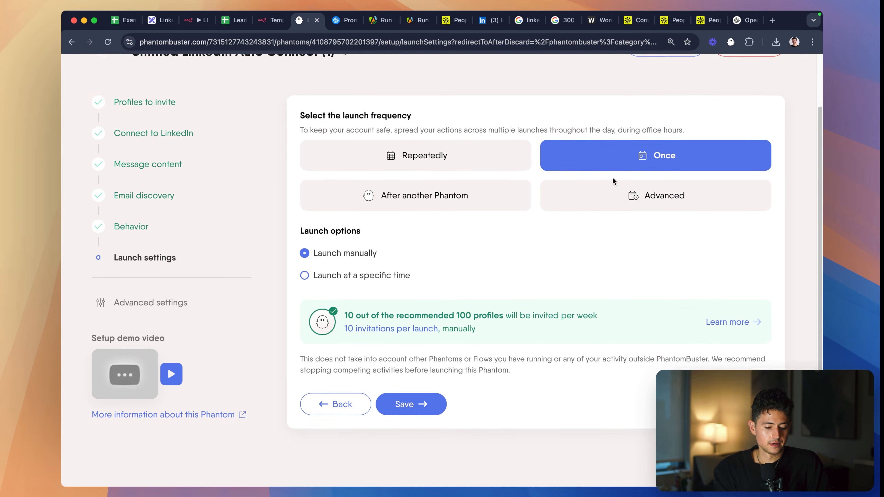
{"action": "left_click", "coordinate": [416, 406]}
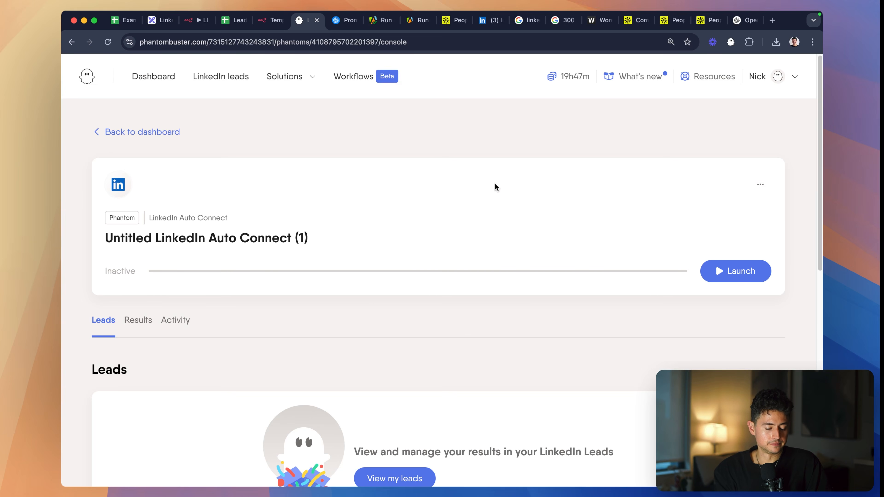
- Rename the phantom to LinkedIn Auto Icebreaker Connect
{"action": "left_click", "coordinate": [760, 184]}
{"action": "left_click", "coordinate": [713, 239]}
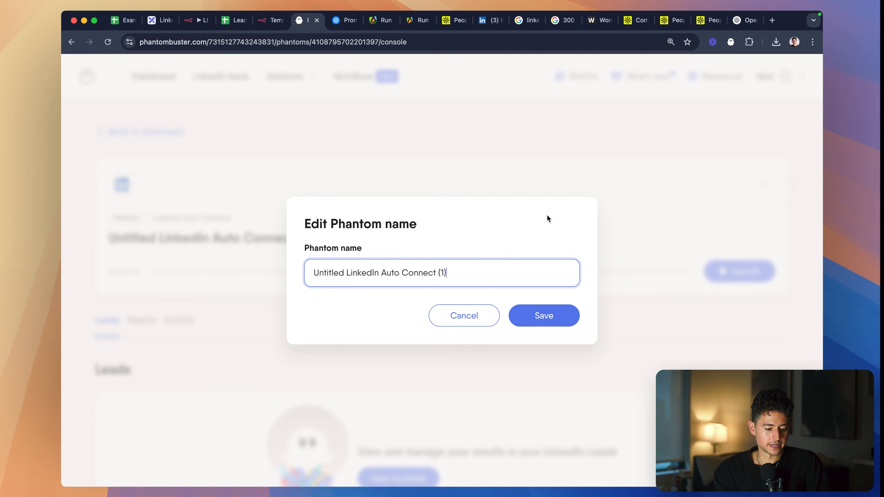
{"action": "key", "text": "super+a"}
{"action": "type", "text": "Linked"}
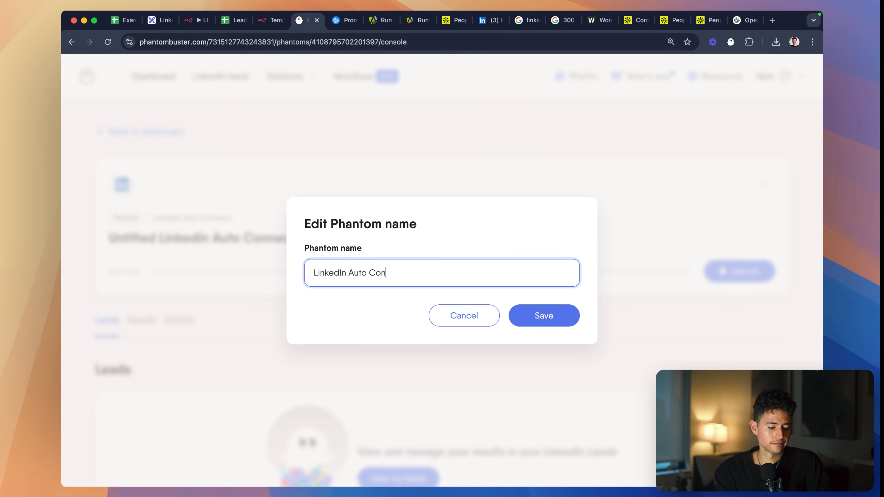
{"action": "type", "text": "In Auto Icebreaker"}
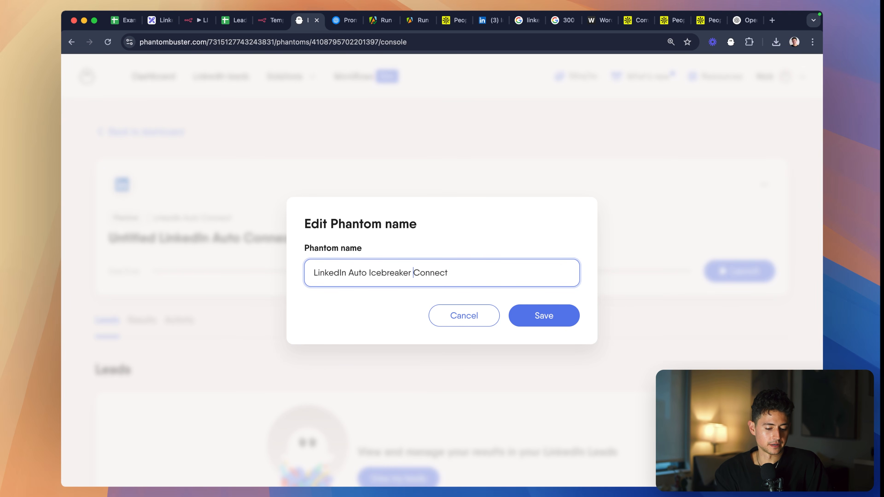
{"action": "left_click", "coordinate": [536, 316]}
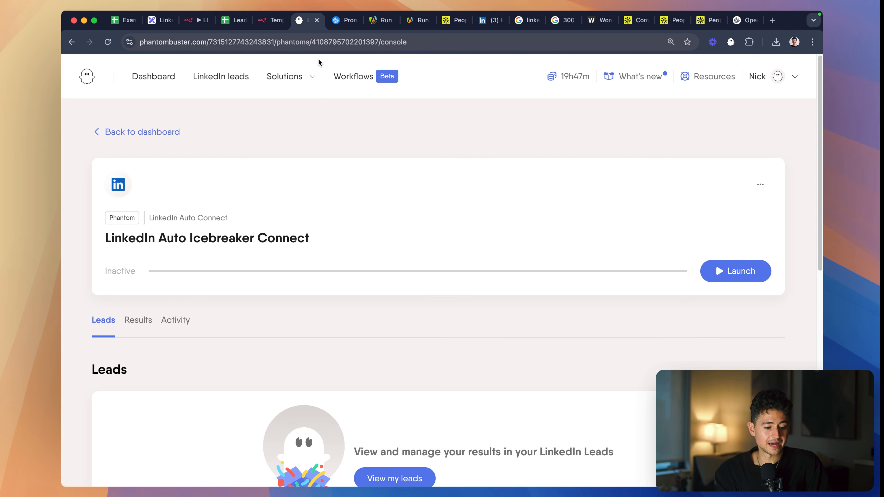
- Select the phantom's ID in its web address, search for "phantombuster api" and open the API documentation beside the lead sheet's tab
{"action": "double_click", "coordinate": [355, 43]}
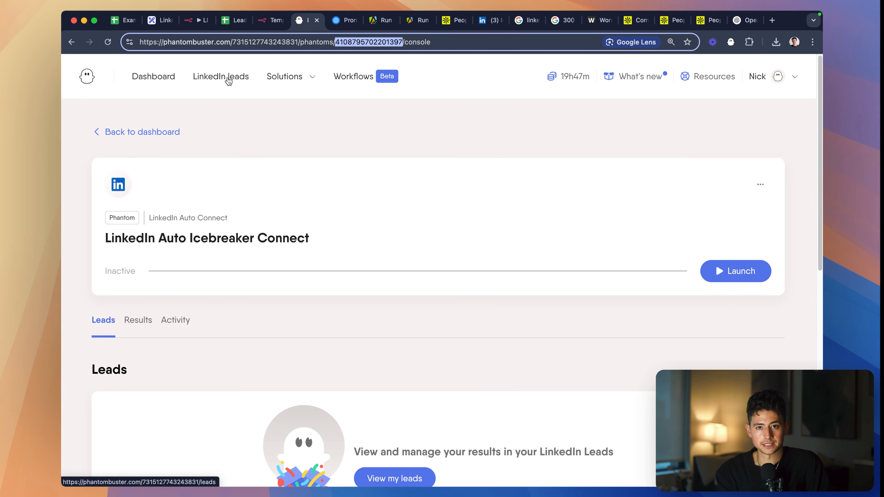
{"action": "key", "text": "super+t"}
{"action": "type", "text": "phantombuster api"}
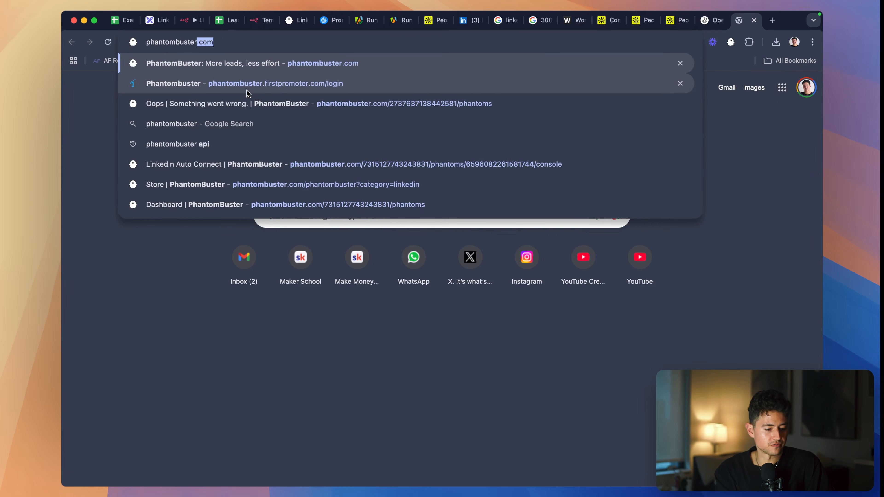
{"action": "key", "text": "Return"}
{"action": "left_click", "coordinate": [167, 165], "text": "super"}
{"action": "key", "text": "super+w"}
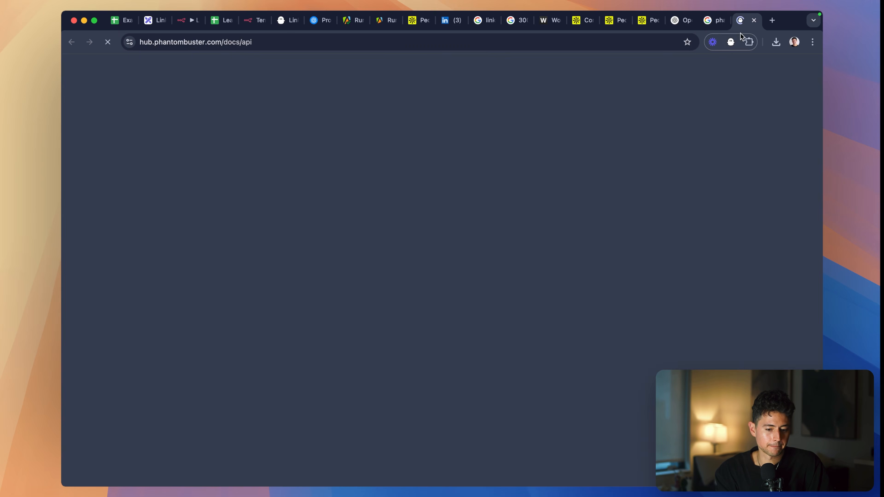
{"action": "left_click_drag", "start_coordinate": [741, 23], "coordinate": [259, 25]}
- Open the API reference and find the /agents/launch endpoint in the agents group
{"action": "scroll", "coordinate": [284, 254], "scroll_direction": "down", "scroll_amount": 2}
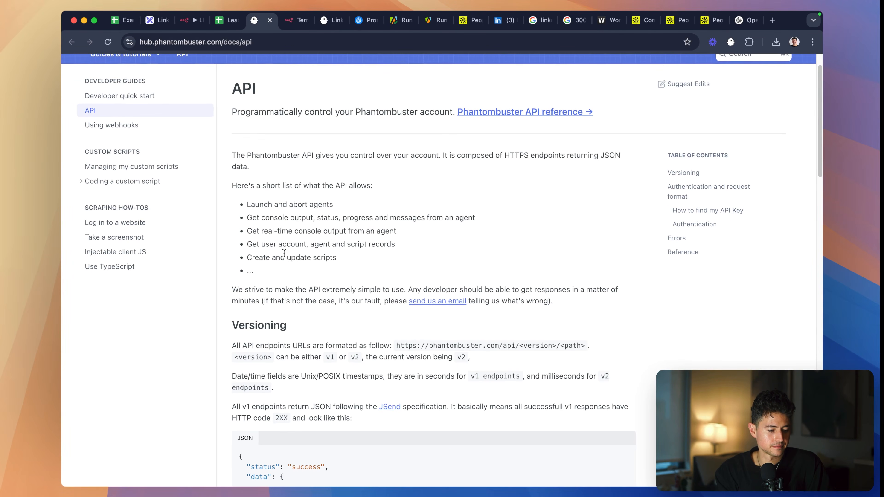
{"action": "scroll", "coordinate": [243, 209], "scroll_direction": "up", "scroll_amount": 2}
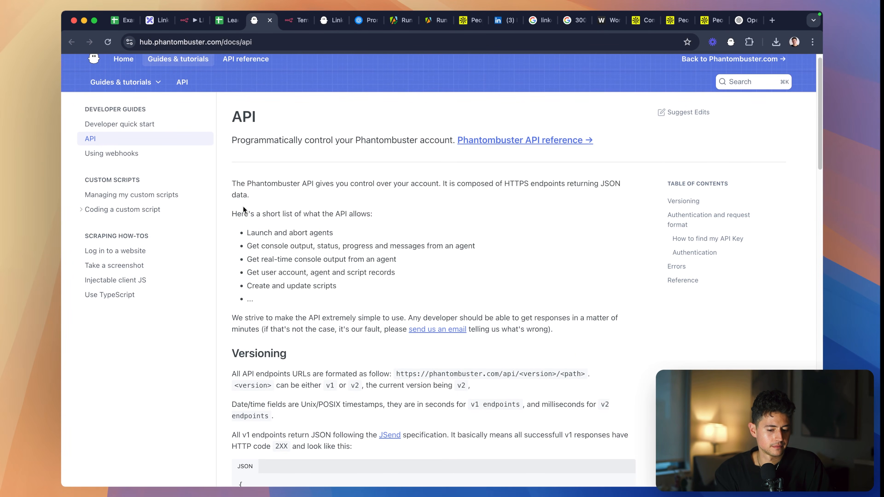
{"action": "left_click", "coordinate": [245, 59]}
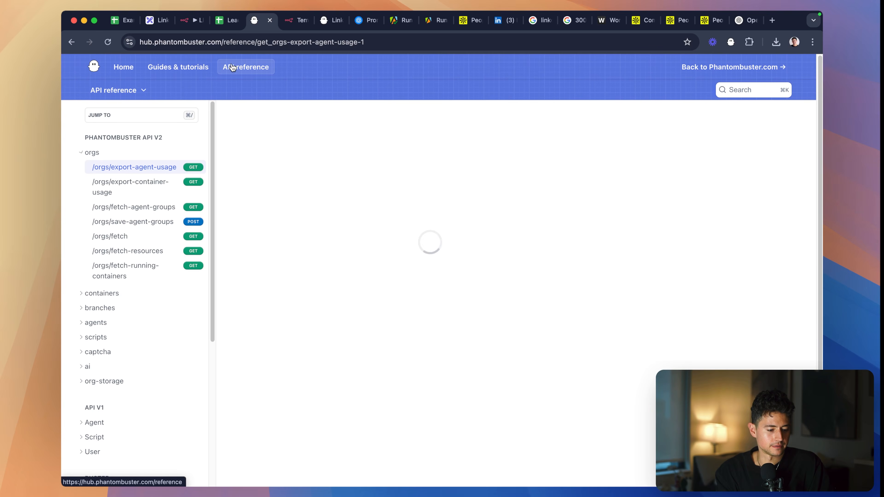
{"action": "scroll", "coordinate": [114, 235], "scroll_direction": "down", "scroll_amount": 2}
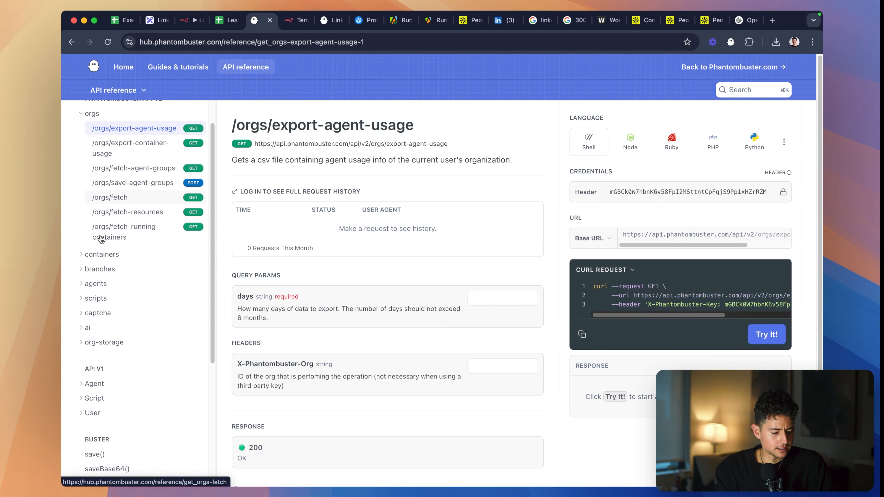
{"action": "scroll", "coordinate": [110, 275], "scroll_direction": "down", "scroll_amount": 2}
{"action": "scroll", "coordinate": [115, 291], "scroll_direction": "down", "scroll_amount": 5}
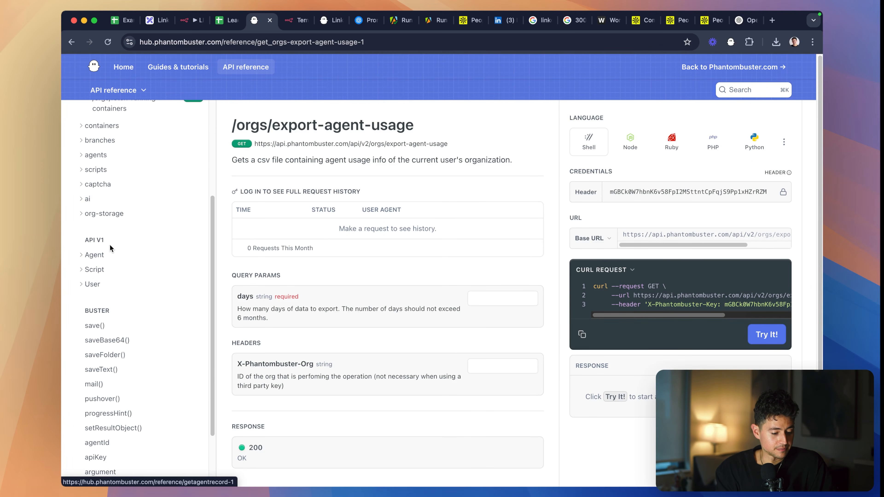
{"action": "scroll", "coordinate": [111, 270], "scroll_direction": "down", "scroll_amount": 3}
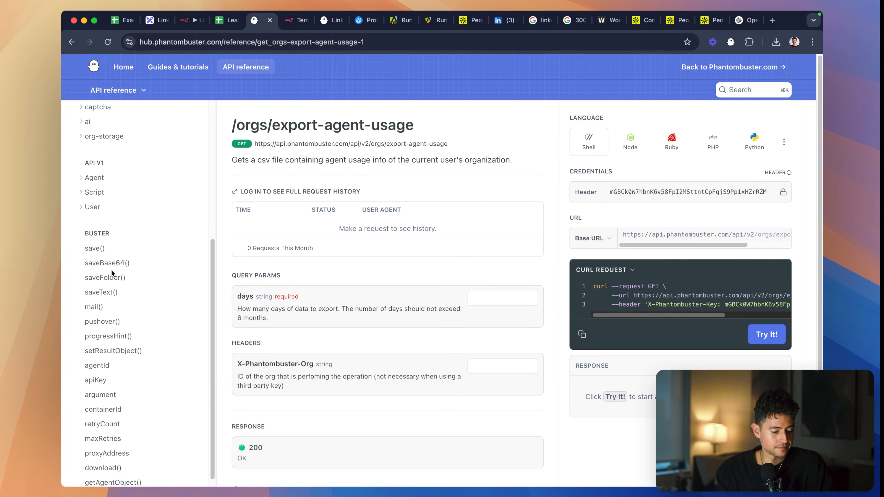
{"action": "scroll", "coordinate": [111, 269], "scroll_direction": "up", "scroll_amount": 8}
{"action": "scroll", "coordinate": [113, 243], "scroll_direction": "up", "scroll_amount": 5}
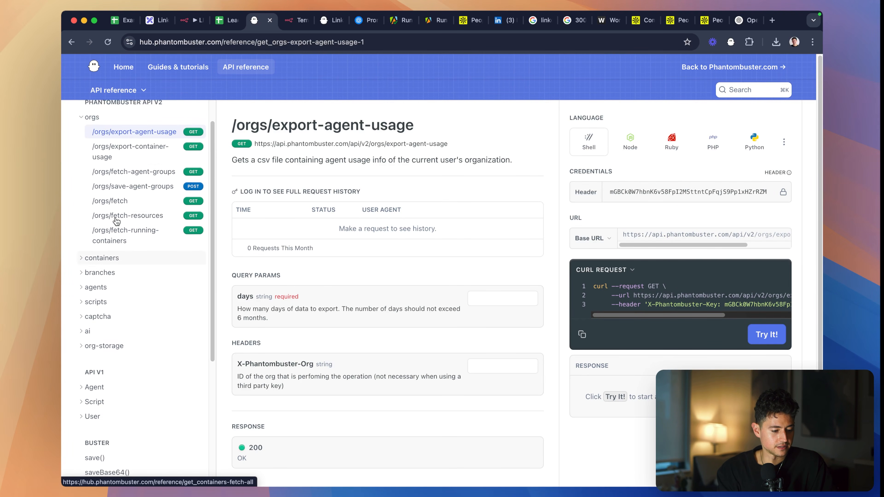
{"action": "scroll", "coordinate": [108, 136], "scroll_direction": "down", "scroll_amount": 3}
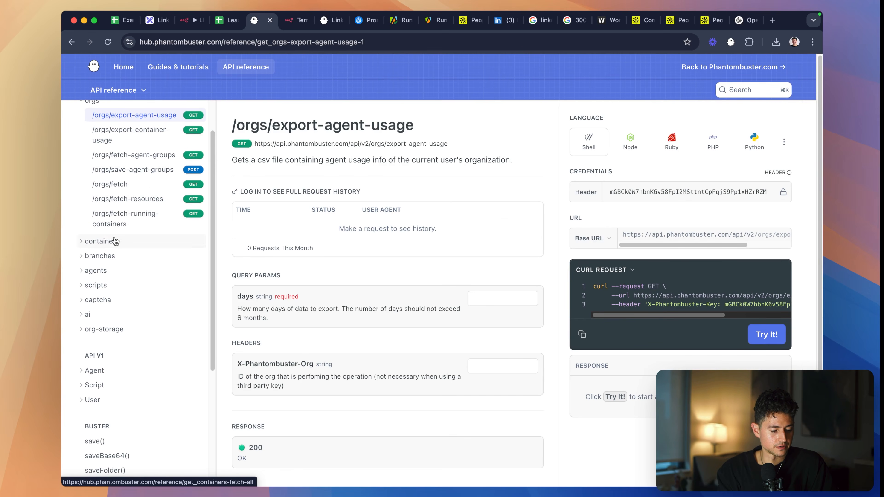
{"action": "left_click", "coordinate": [111, 271]}
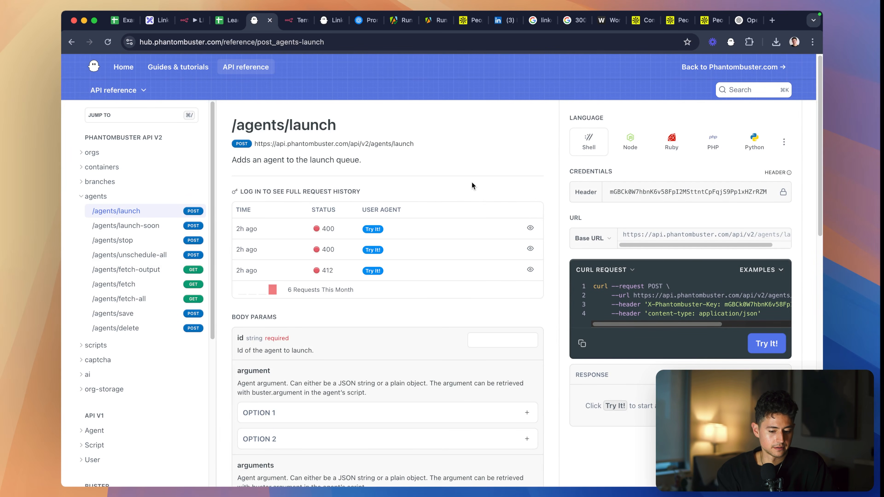
- Copy the /agents/launch cURL request and send a test request without an agent id
{"action": "scroll", "coordinate": [473, 182], "scroll_direction": "down", "scroll_amount": 2}
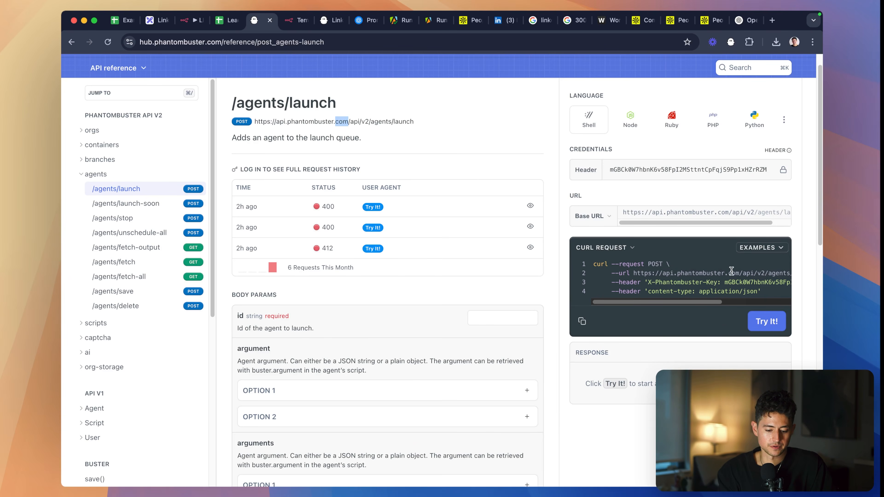
{"action": "left_click", "coordinate": [582, 320]}
{"action": "scroll", "coordinate": [676, 271], "scroll_direction": "right", "scroll_amount": 3}
{"action": "scroll", "coordinate": [676, 271], "scroll_direction": "left", "scroll_amount": 3}
{"action": "left_click", "coordinate": [767, 322]}
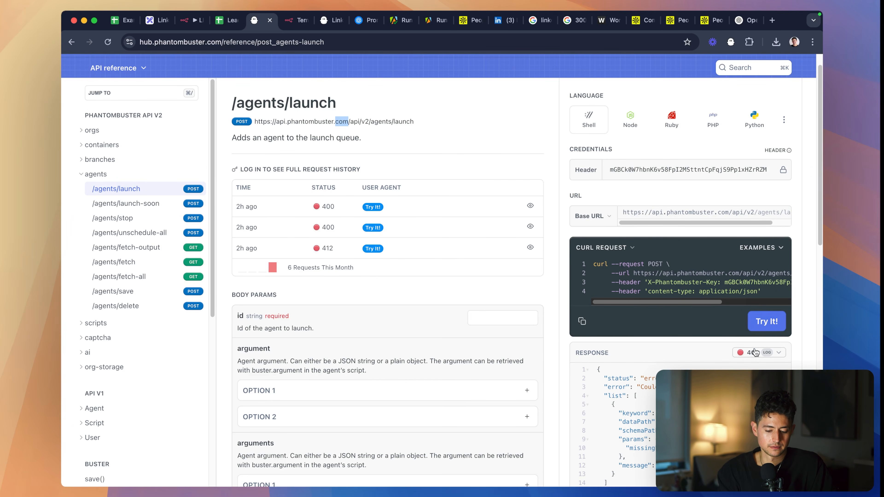
{"action": "scroll", "coordinate": [754, 348], "scroll_direction": "down", "scroll_amount": 3}
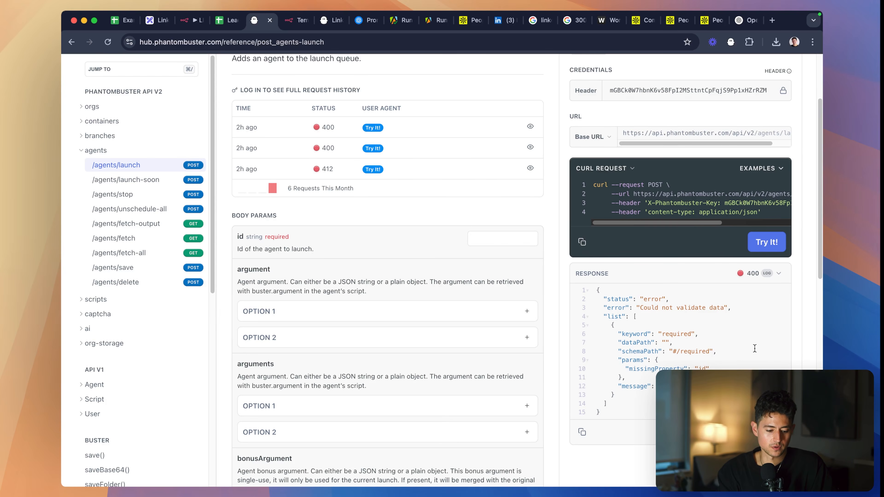
{"action": "left_click", "coordinate": [477, 232]}
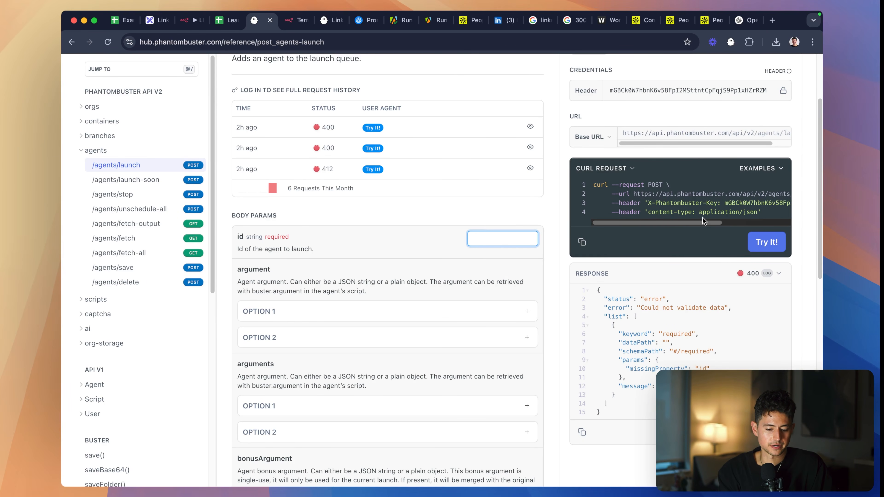
{"action": "type", "text": "asdf"}
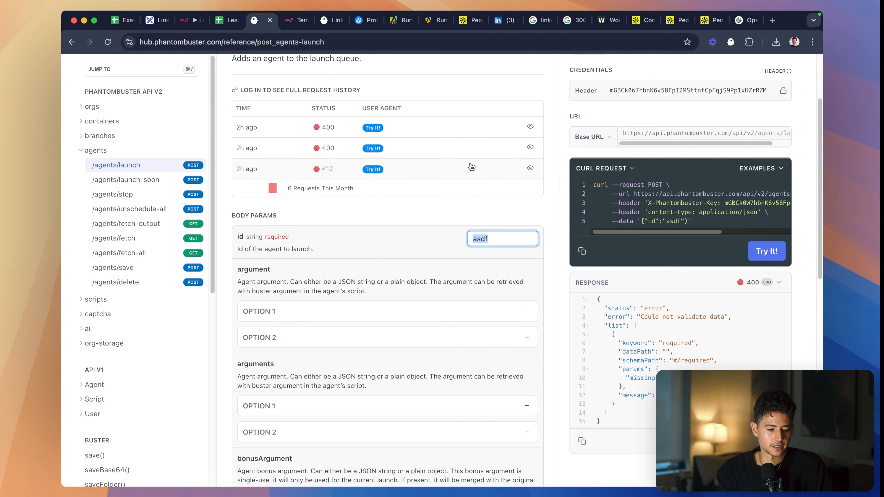
{"action": "key", "text": "BackSpace"}
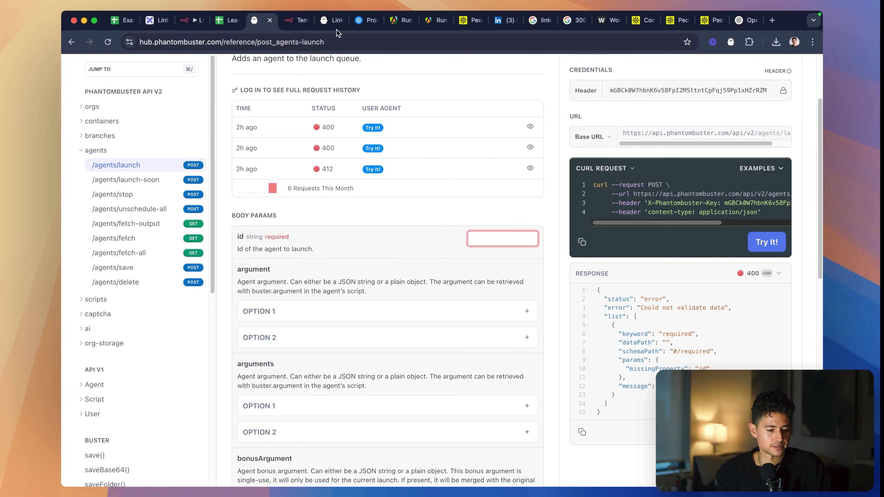
- Copy the LinkedIn Auto Icebreaker Connect phantom's ID into the id body parameter of /agents/launch and send the test request
{"action": "left_click", "coordinate": [329, 23]}
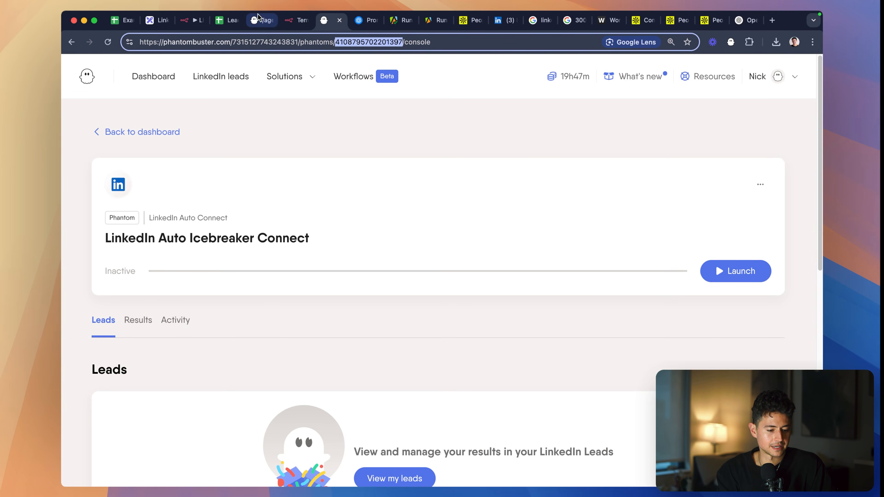
{"action": "left_click", "coordinate": [265, 20]}
{"action": "left_click", "coordinate": [509, 241]}
{"action": "key", "text": "super+v"}
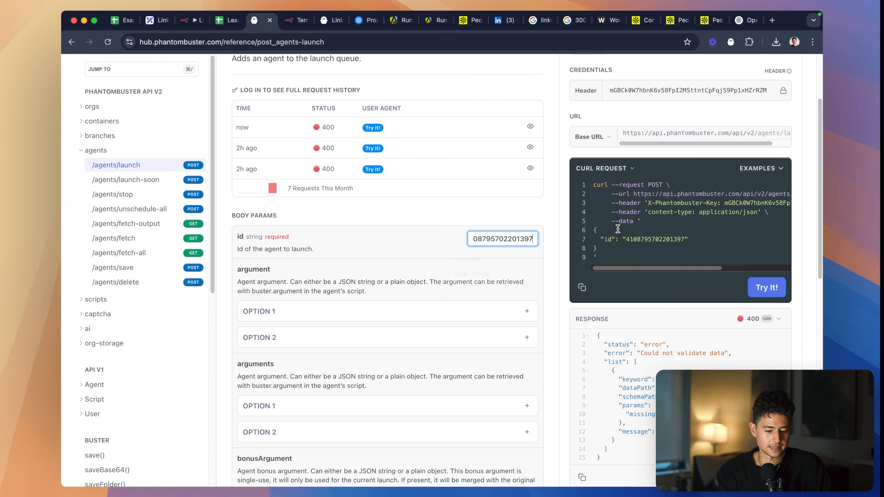
{"action": "left_click", "coordinate": [760, 280]}
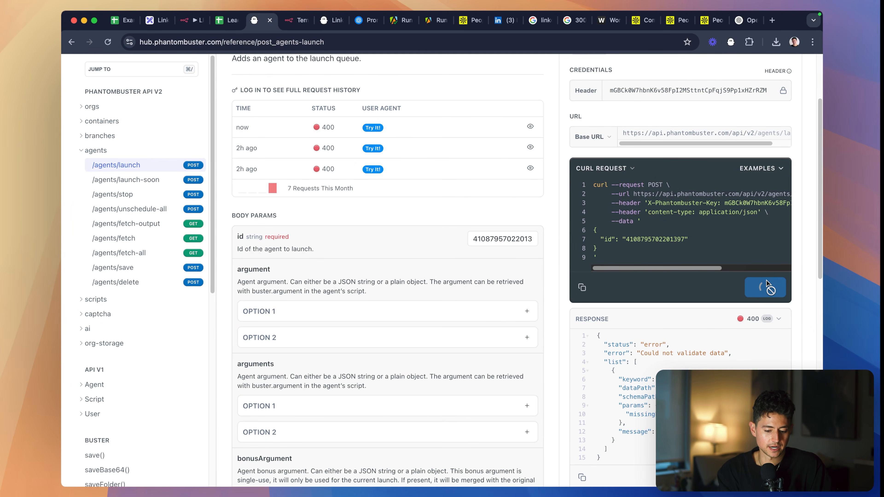
{"action": "scroll", "coordinate": [791, 303], "scroll_direction": "down", "scroll_amount": 1}
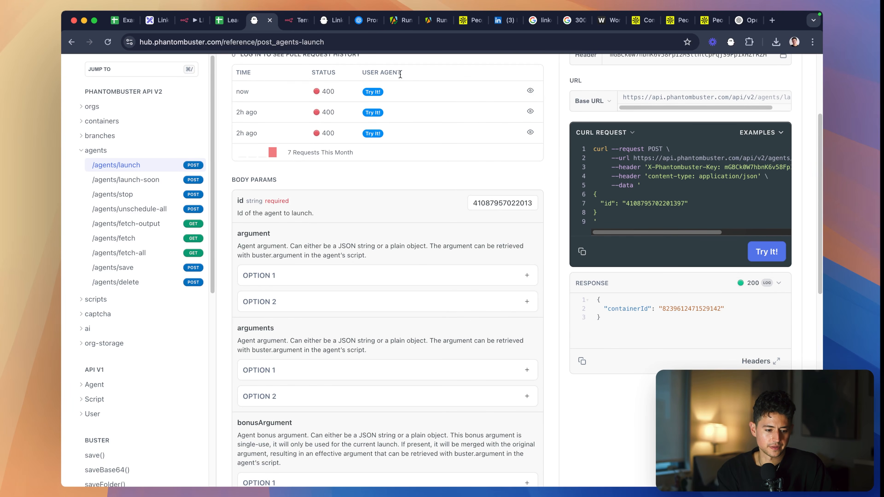
- Check the LinkedIn Auto Icebreaker Connect phantom among the running phantoms in PhantomBuster, and return to its console
{"action": "left_click", "coordinate": [334, 22]}
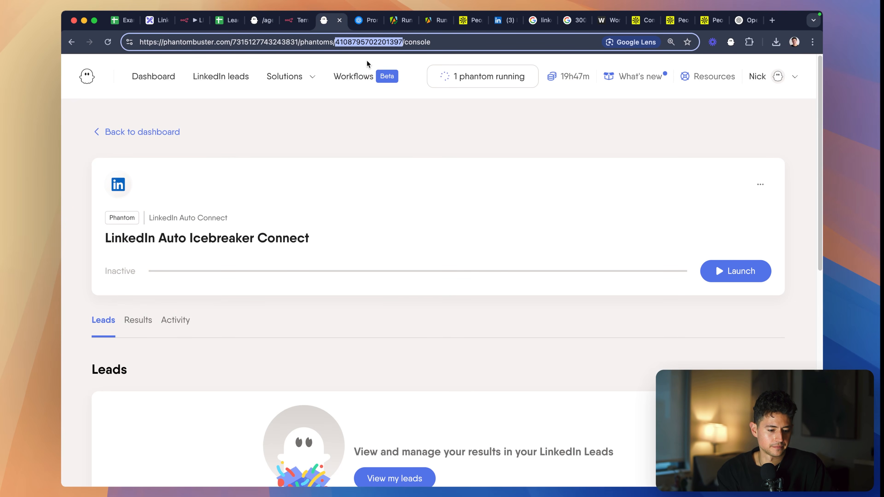
{"action": "left_click", "coordinate": [456, 85]}
{"action": "scroll", "coordinate": [499, 193], "scroll_direction": "down", "scroll_amount": 7}
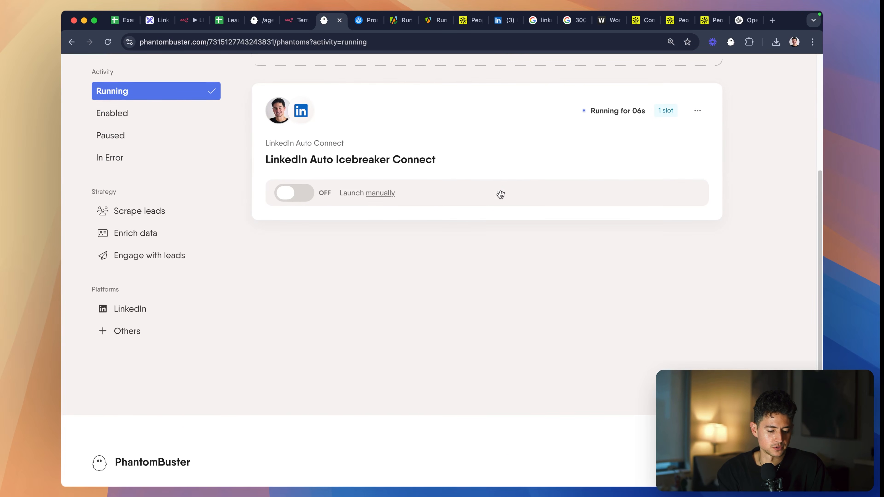
{"action": "scroll", "coordinate": [499, 194], "scroll_direction": "up", "scroll_amount": 3}
{"action": "left_click", "coordinate": [689, 217]}
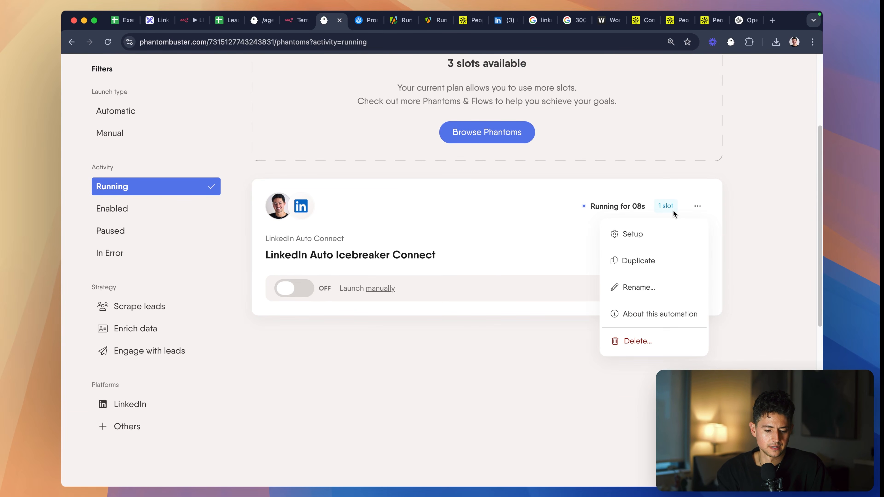
{"action": "left_click", "coordinate": [501, 226]}
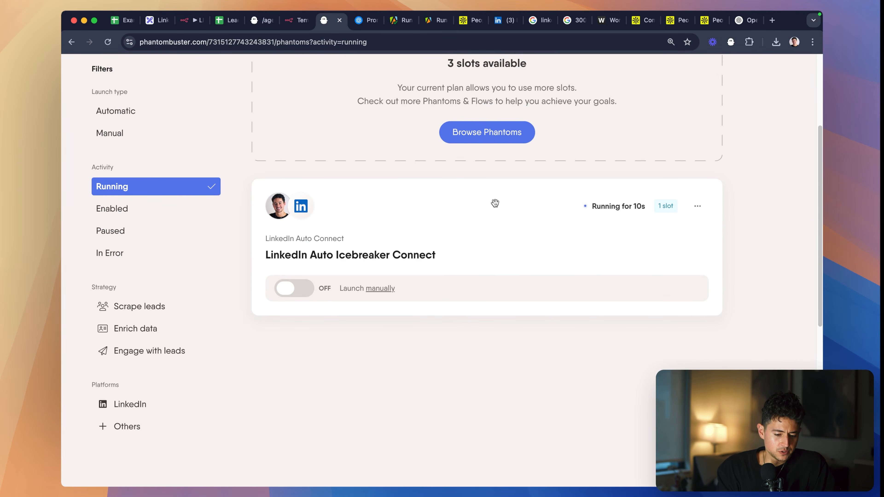
{"action": "left_click", "coordinate": [601, 209]}
{"action": "left_click", "coordinate": [708, 265]}
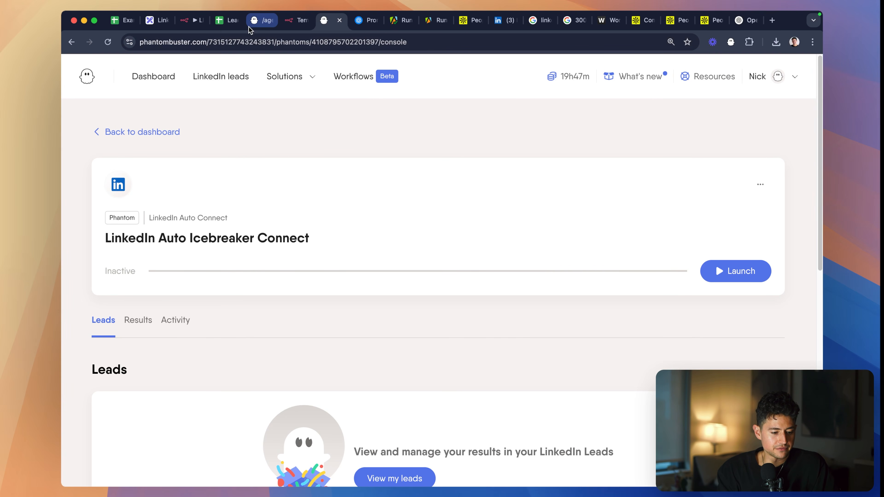
- Switch to the n8n workflow, close the Google Sheets node and align the OpenAI and Google Sheets nodes in line with Limit
{"action": "left_click", "coordinate": [197, 25]}
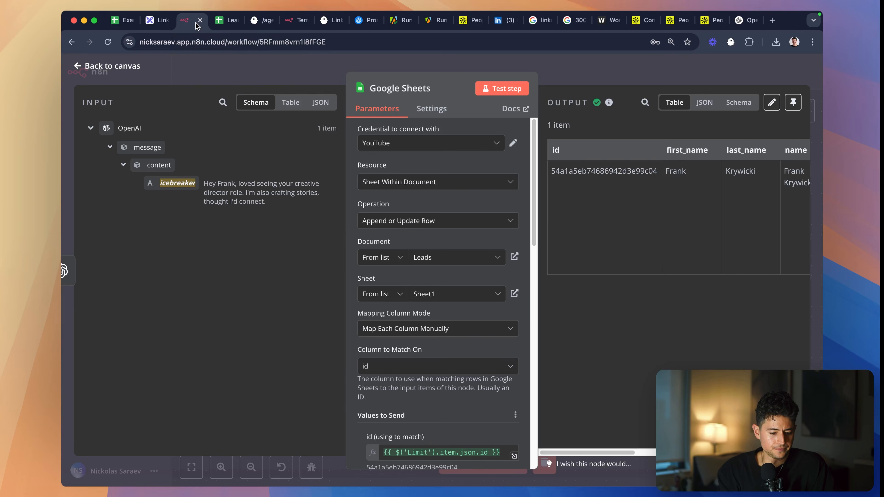
{"action": "left_click", "coordinate": [546, 64]}
{"action": "scroll", "coordinate": [596, 237], "scroll_direction": "right", "scroll_amount": 2}
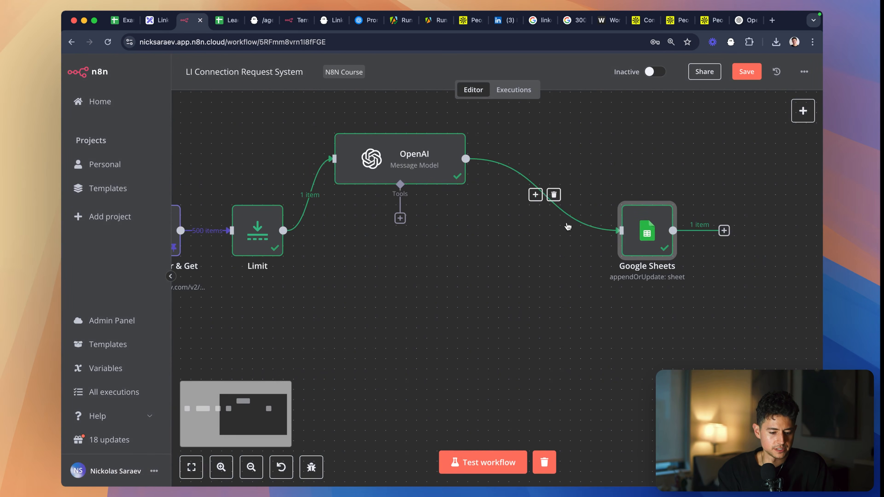
{"action": "left_click_drag", "start_coordinate": [422, 165], "coordinate": [423, 237]}
{"action": "left_click_drag", "start_coordinate": [651, 233], "coordinate": [548, 233]}
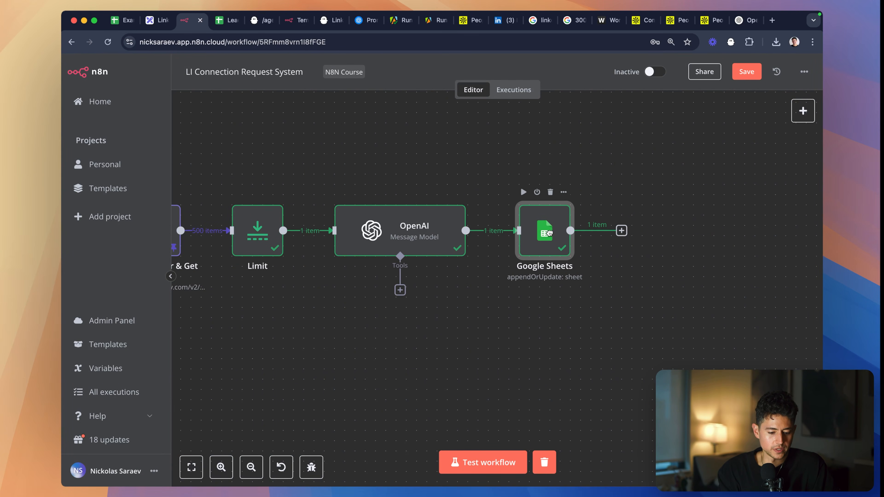
- Add an HTTP Request node after the Google Sheets node
{"action": "left_click", "coordinate": [622, 230]}
{"action": "type", "text": "http"}
{"action": "key", "text": "Return"}
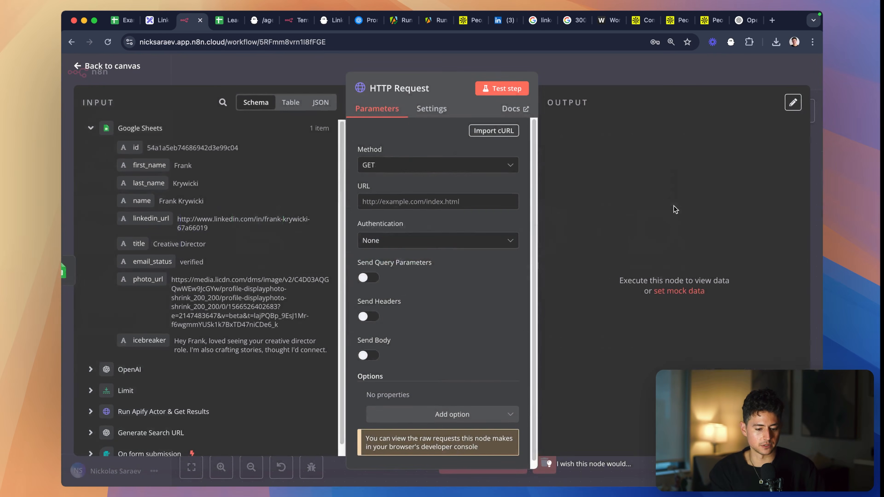
- Copy the /agents/launch cURL request, including its API key header, from the PhantomBuster docs and import it into the HTTP Request node
{"action": "left_click", "coordinate": [258, 24]}
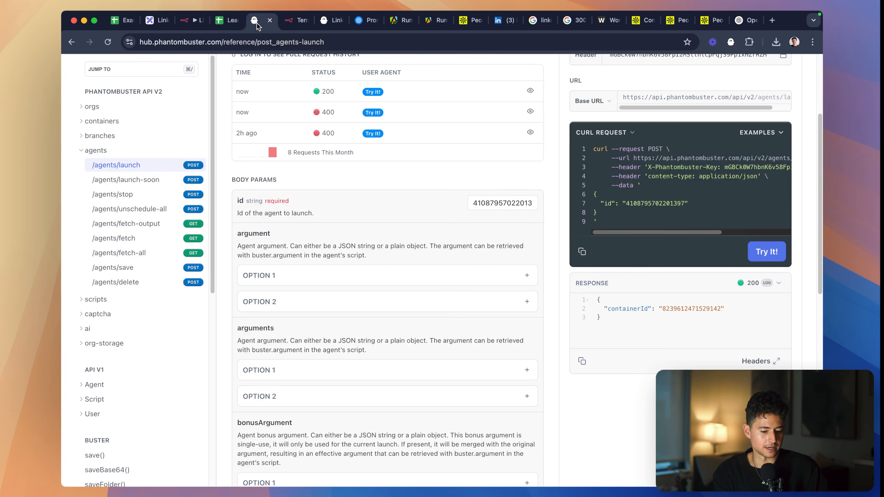
{"action": "left_click", "coordinate": [581, 251]}
{"action": "left_click", "coordinate": [197, 26]}
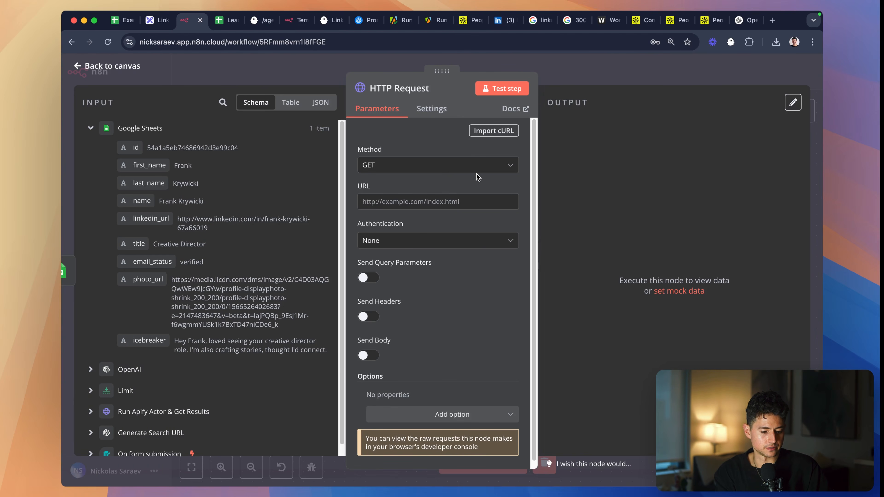
{"action": "left_click", "coordinate": [485, 132]}
{"action": "key", "text": "super+v"}
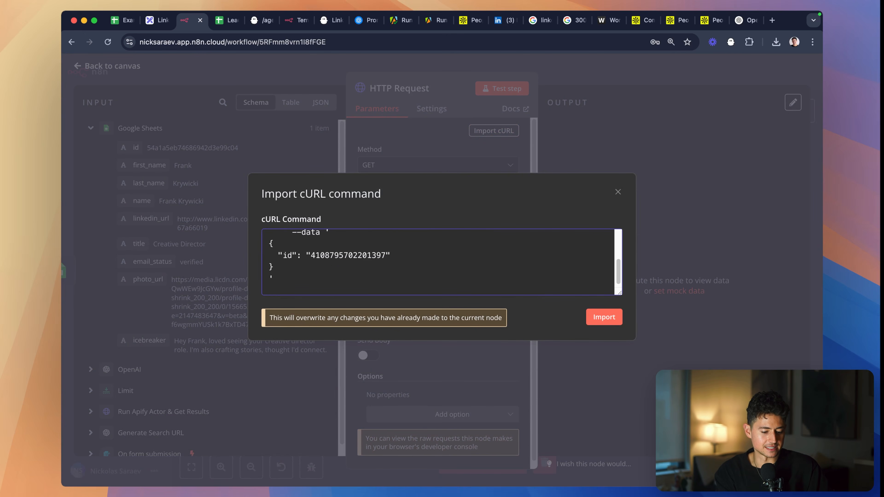
{"action": "left_click", "coordinate": [607, 317]}
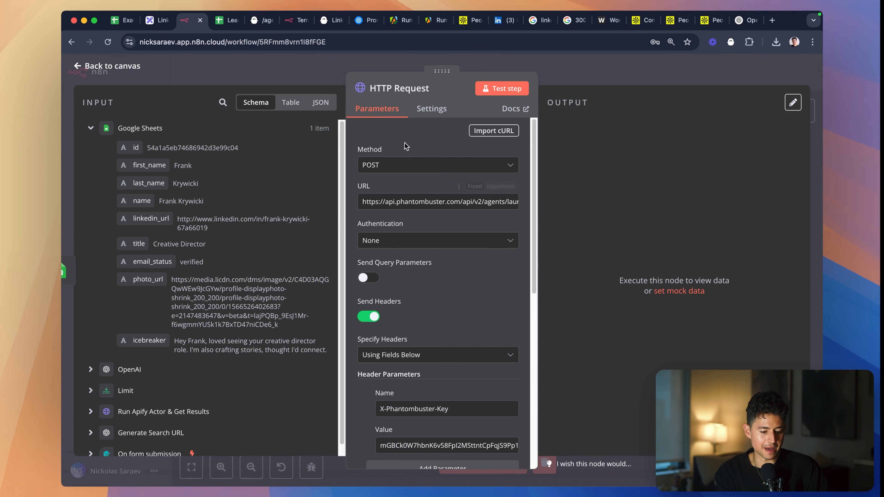
- Inspect the imported URL and API key header, then create a new API key in PhantomBuster's workspace settings and copy it
{"action": "left_click", "coordinate": [517, 202]}
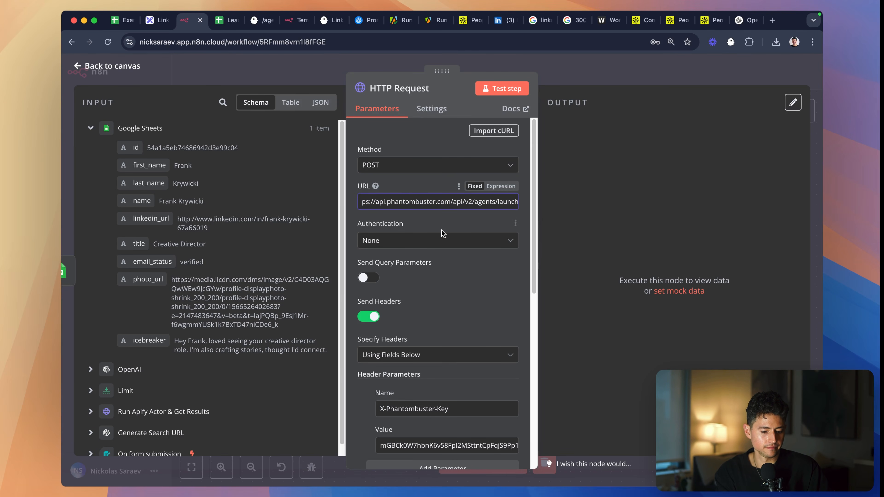
{"action": "scroll", "coordinate": [443, 233], "scroll_direction": "down", "scroll_amount": 5}
{"action": "triple_click", "coordinate": [452, 266]}
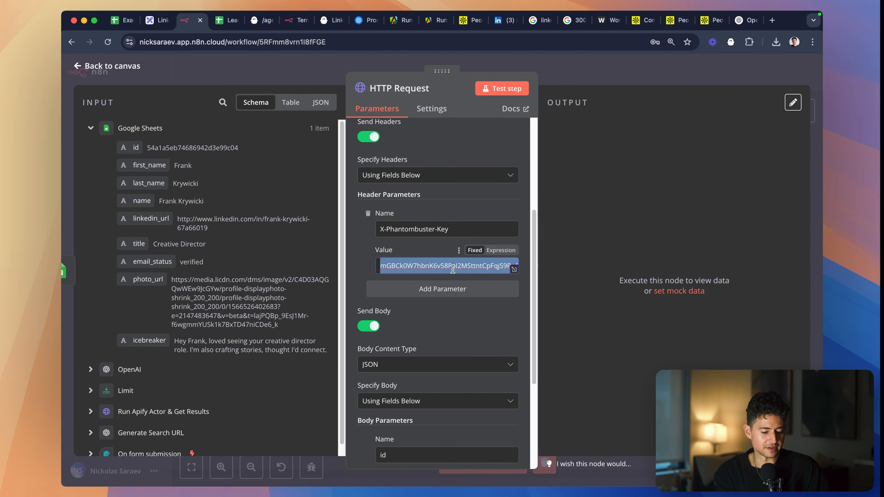
{"action": "left_click", "coordinate": [327, 21]}
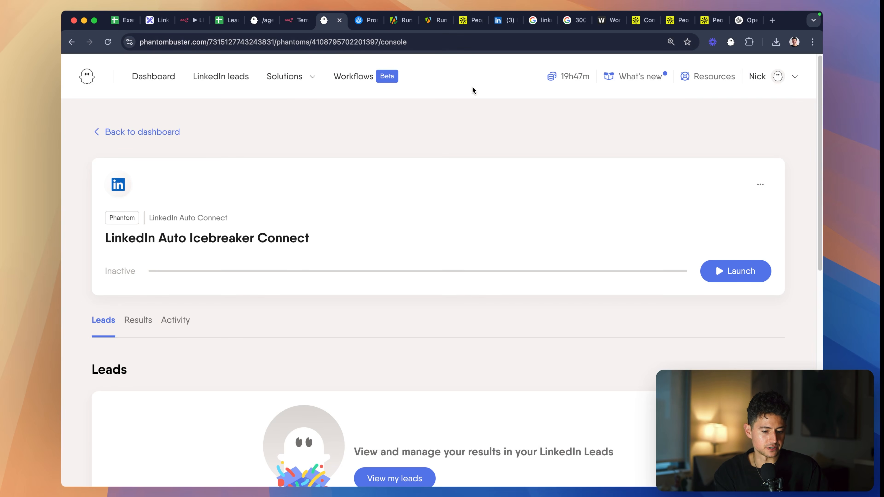
{"action": "left_click", "coordinate": [748, 79]}
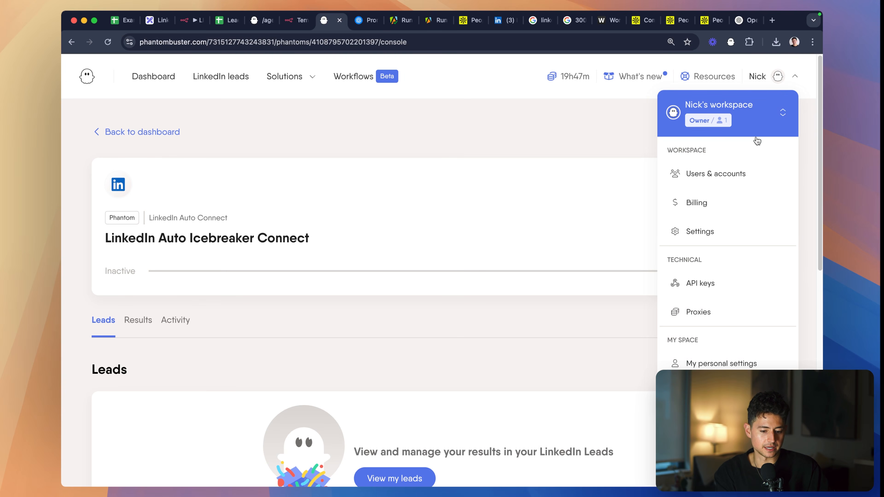
{"action": "left_click", "coordinate": [753, 284]}
{"action": "left_click", "coordinate": [738, 178]}
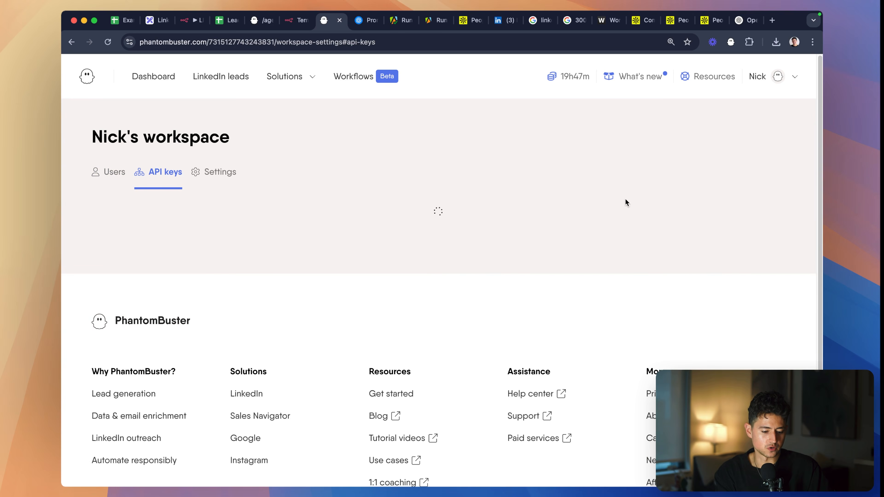
{"action": "scroll", "coordinate": [530, 234], "scroll_direction": "down", "scroll_amount": 1}
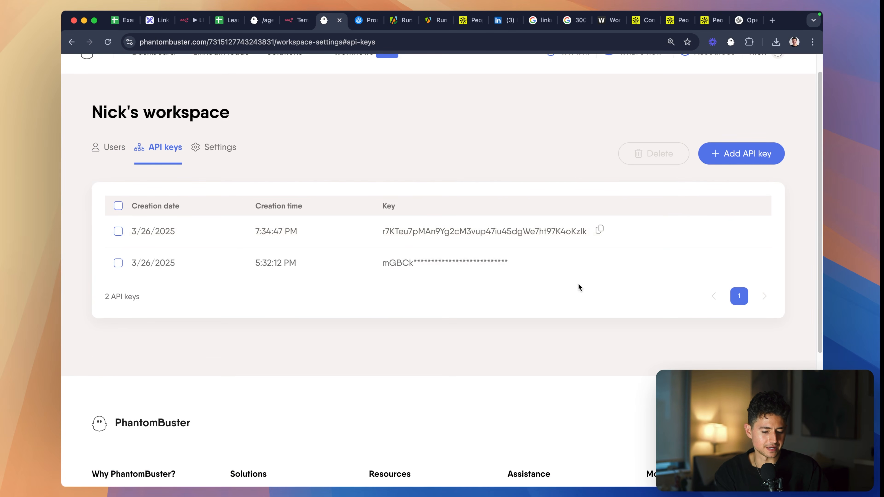
{"action": "left_click", "coordinate": [601, 230]}
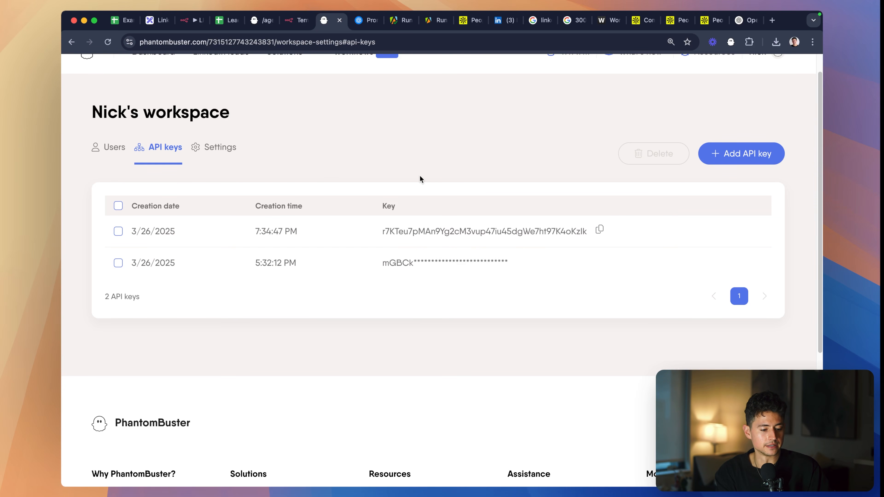
- Review the X-Phantombuster-Key header and id body parameter in the HTTP Request node, test the node and close it
{"action": "left_click", "coordinate": [197, 26]}
{"action": "scroll", "coordinate": [414, 218], "scroll_direction": "down", "scroll_amount": 2}
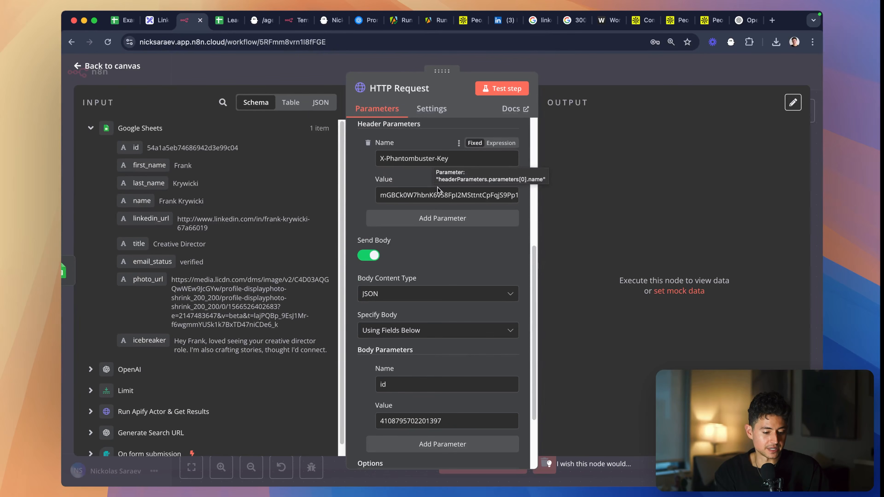
{"action": "double_click", "coordinate": [436, 195]}
{"action": "left_click", "coordinate": [363, 195]}
{"action": "scroll", "coordinate": [363, 196], "scroll_direction": "down", "scroll_amount": 3}
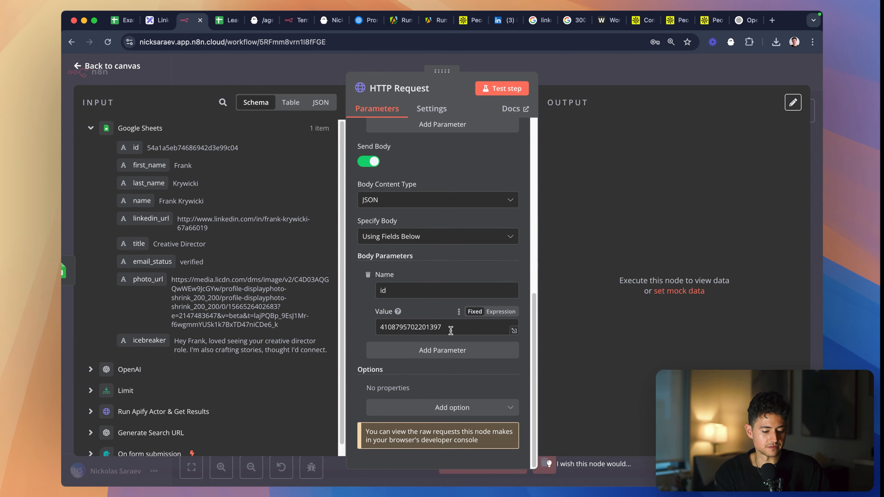
{"action": "left_click_drag", "start_coordinate": [451, 330], "coordinate": [367, 330]}
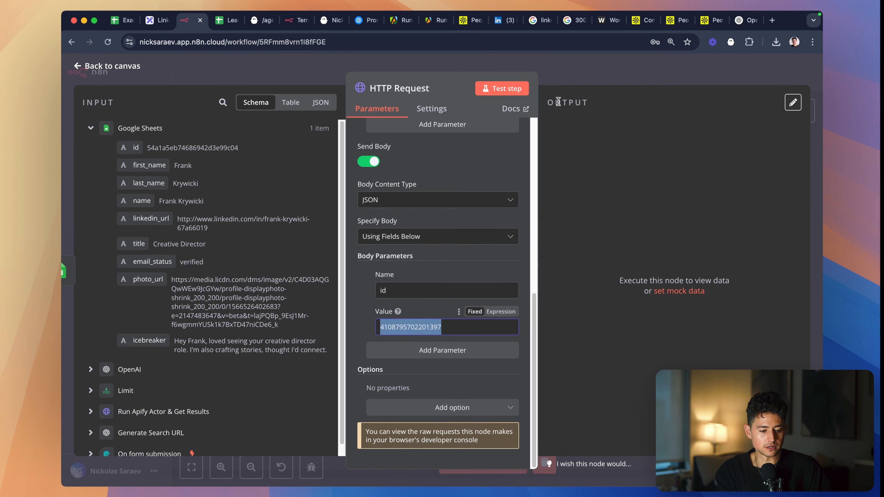
{"action": "left_click", "coordinate": [502, 88]}
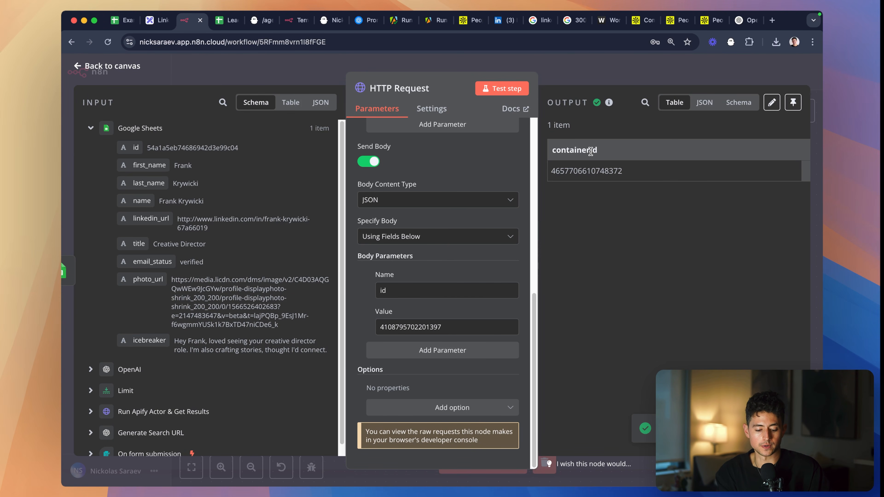
{"action": "double_click", "coordinate": [602, 172]}
{"action": "left_click", "coordinate": [585, 83]}
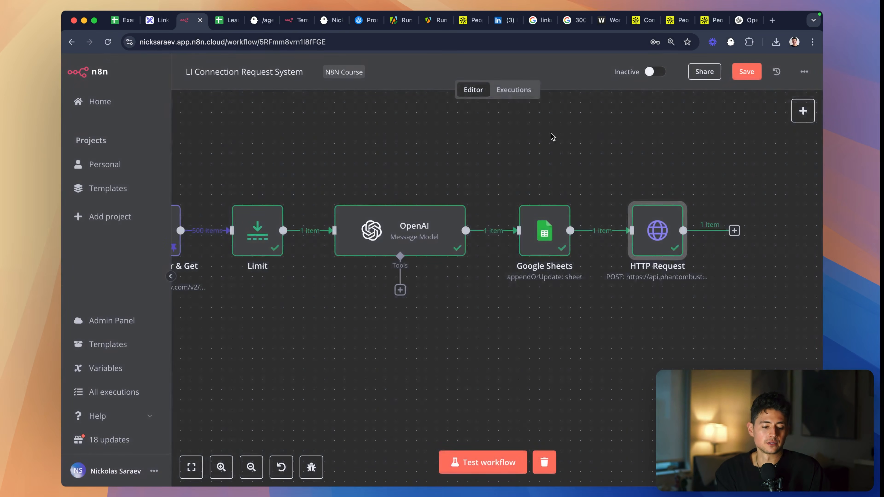
- Close the Tables suggestions in the Leads sheet and add a "sent?" column header in J1
{"action": "scroll", "coordinate": [641, 169], "scroll_direction": "left", "scroll_amount": 5}
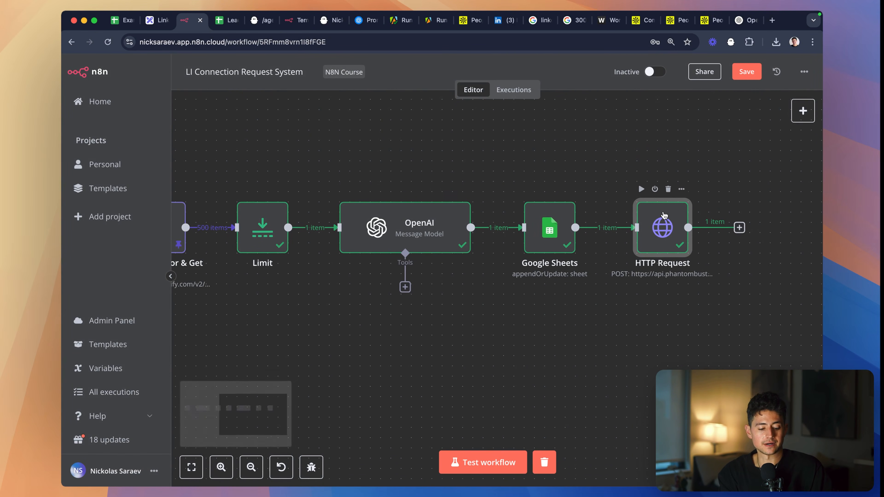
{"action": "left_click", "coordinate": [226, 21]}
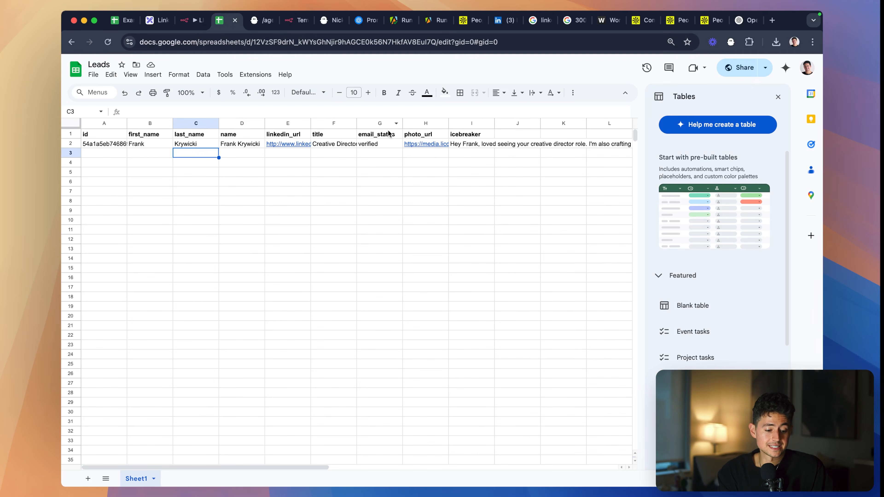
{"action": "left_click", "coordinate": [777, 97]}
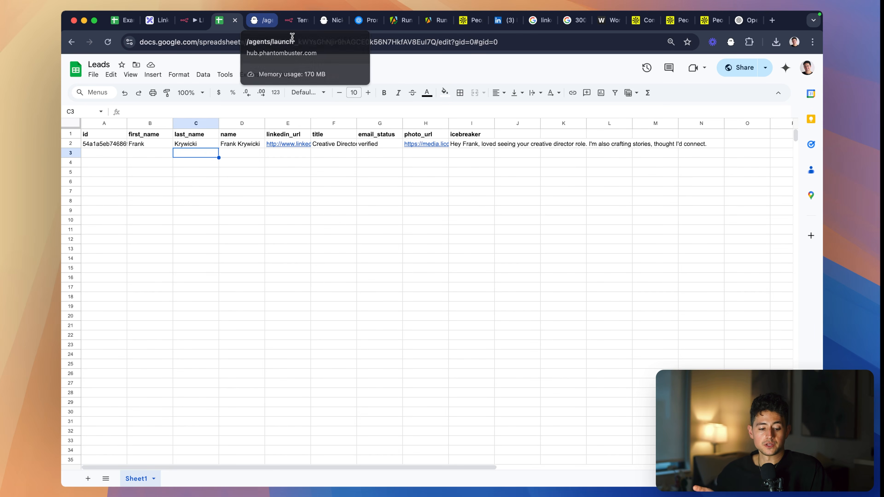
{"action": "left_click", "coordinate": [515, 135]}
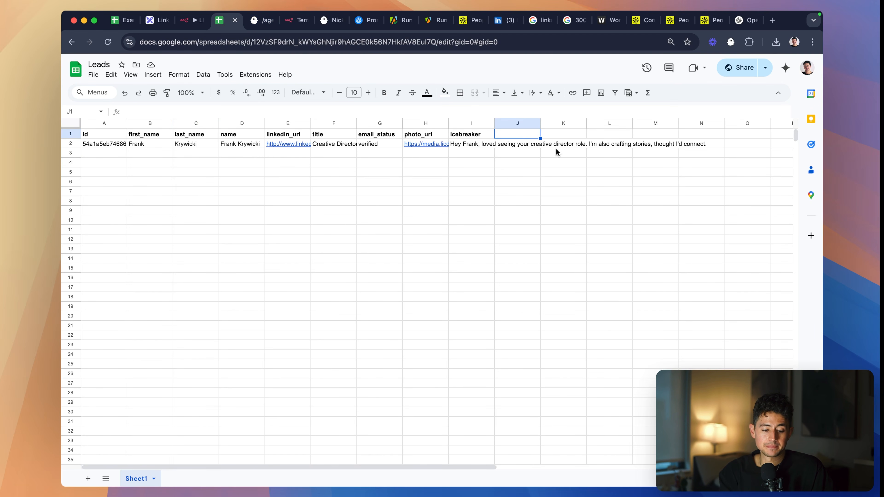
{"action": "type", "text": "sent?"}
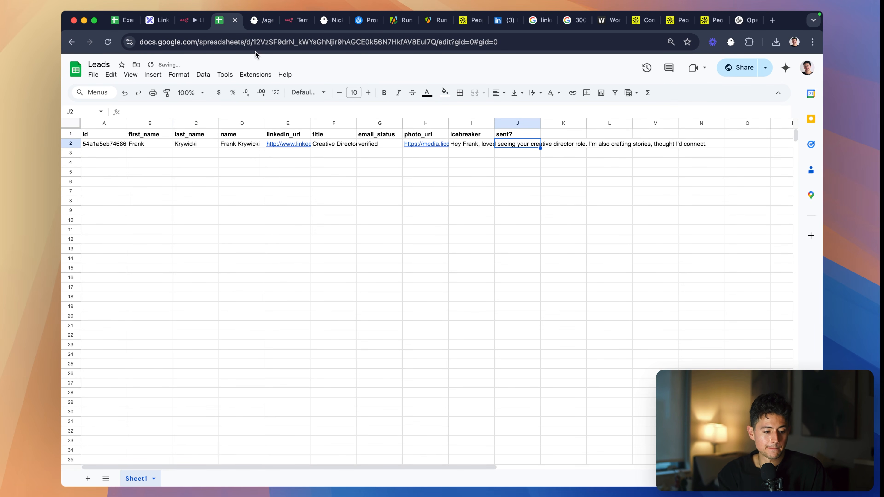
- Return to the LI Connection Request System workflow in n8n and save it
{"action": "left_click", "coordinate": [193, 21]}
{"action": "scroll", "coordinate": [517, 229], "scroll_direction": "down", "scroll_amount": 2}
{"action": "scroll", "coordinate": [493, 183], "scroll_direction": "left", "scroll_amount": 1}
{"action": "left_click", "coordinate": [493, 183]}
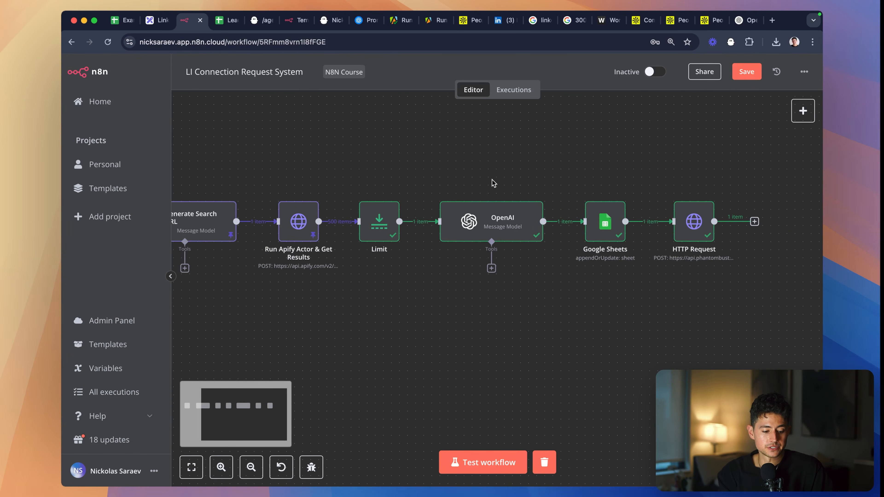
{"action": "key", "text": "super+s"}
- Rename the HTTP Request node to "Trigger PhantomBuster Agent" and save the workflow
{"action": "scroll", "coordinate": [580, 181], "scroll_direction": "right", "scroll_amount": 2}
{"action": "left_click", "coordinate": [621, 221]}
{"action": "key", "text": "F2"}
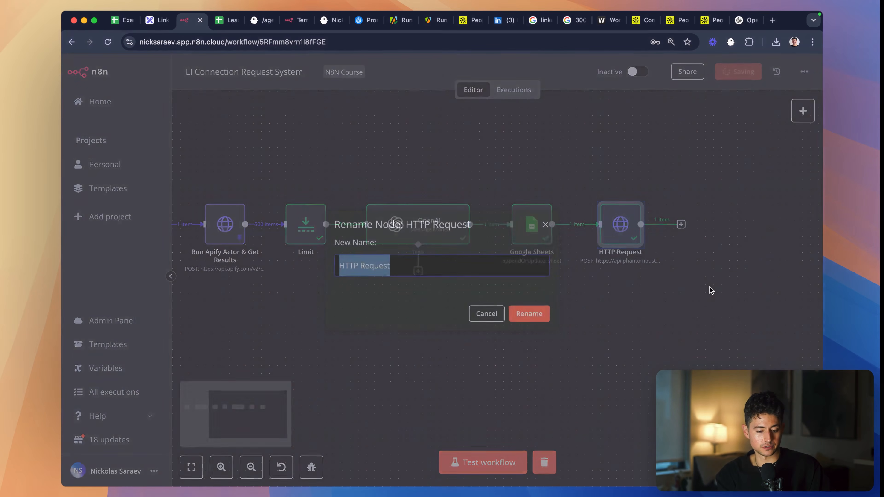
{"action": "type", "text": "Trigger PhantomBuster Agent"}
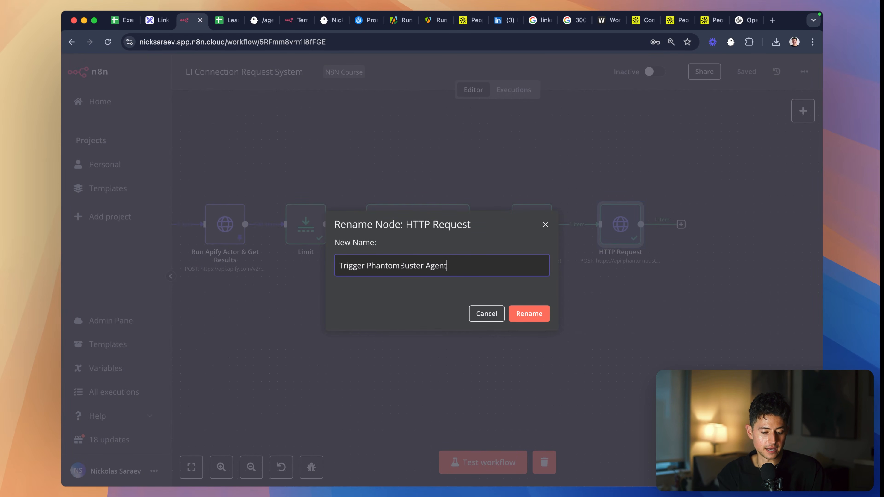
{"action": "key", "text": "Return"}
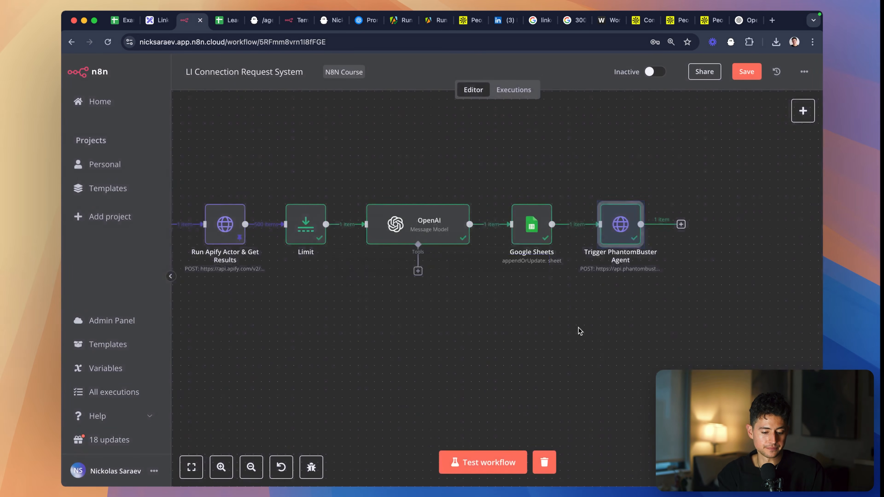
{"action": "scroll", "coordinate": [578, 329], "scroll_direction": "left", "scroll_amount": 2}
{"action": "key", "text": "super+s"}
- Rename the Google Sheets node to "Add to Google Sheet" and save the workflow
{"action": "left_click_drag", "start_coordinate": [644, 280], "coordinate": [535, 174]}
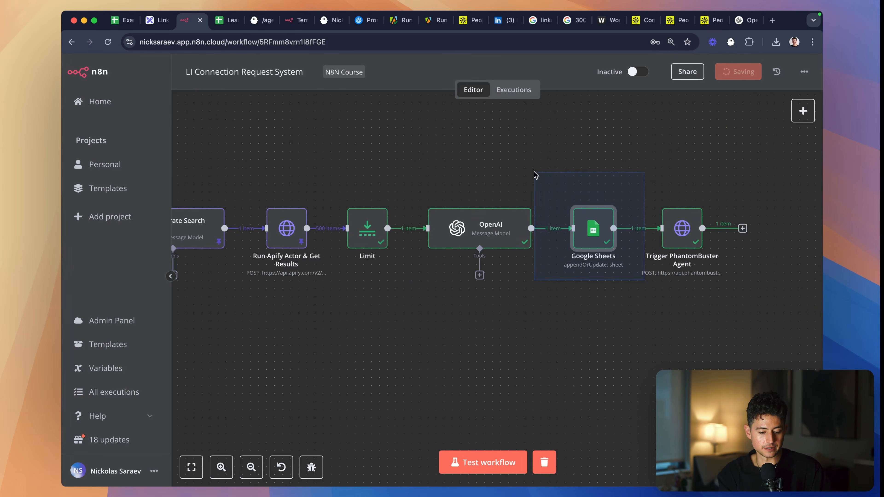
{"action": "key", "text": "F2"}
{"action": "type", "text": "Add to Google Sheet"}
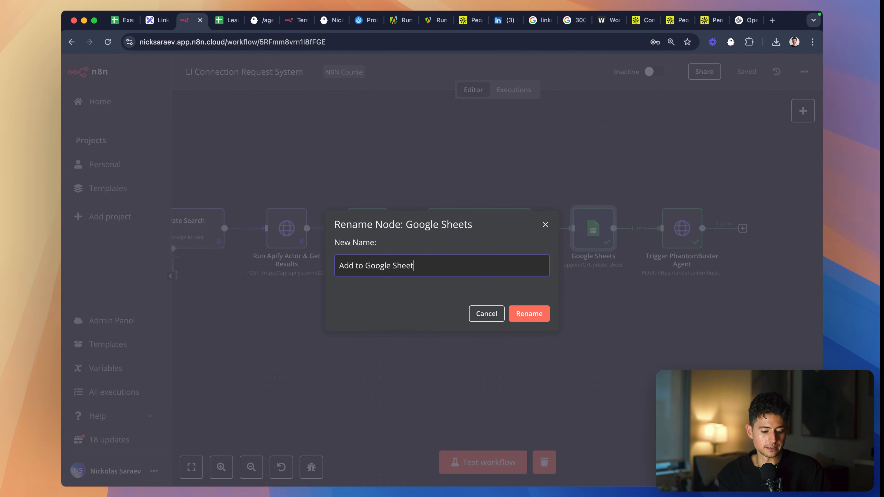
{"action": "key", "text": "Return"}
{"action": "scroll", "coordinate": [558, 322], "scroll_direction": "left", "scroll_amount": 2}
{"action": "key", "text": "super+s"}
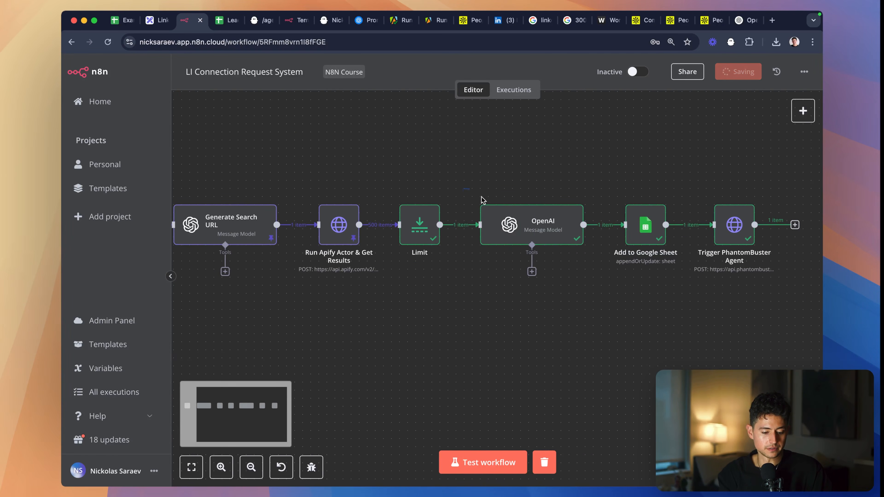
- Rename the OpenAI node after the Limit node to "Personalize Outreach" and save the workflow
{"action": "key", "text": "F2"}
{"action": "type", "text": "Perso"}
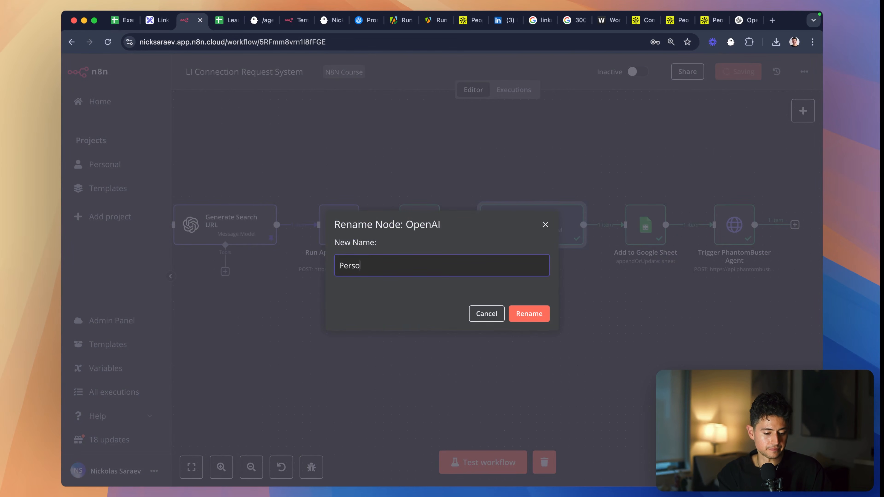
{"action": "type", "text": "nalize Outreach"}
{"action": "key", "text": "Return"}
{"action": "scroll", "coordinate": [594, 318], "scroll_direction": "left", "scroll_amount": 4}
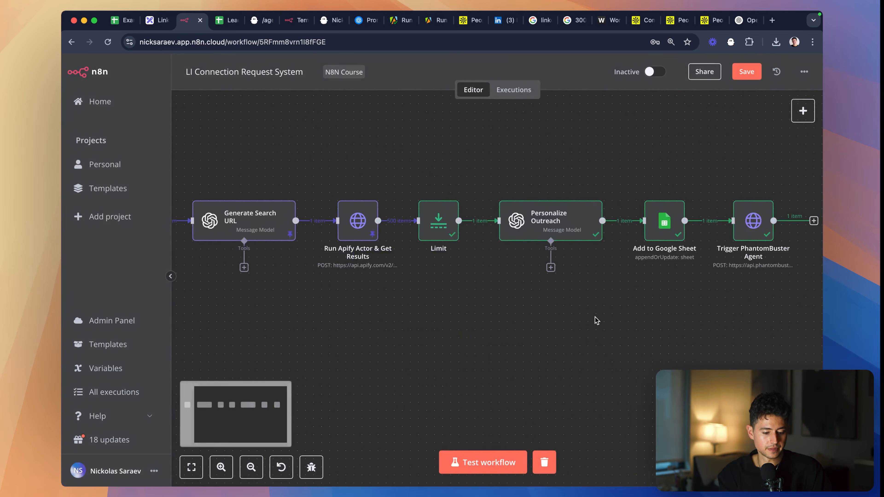
{"action": "key", "text": "super+s"}
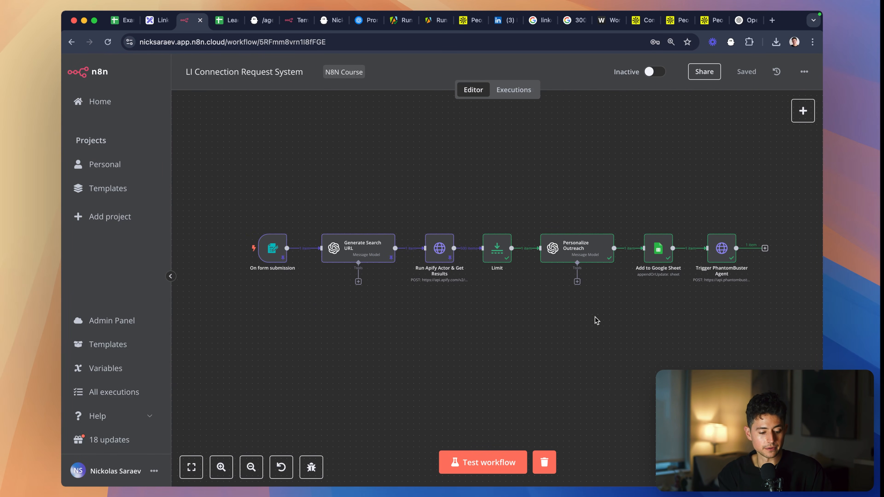
{"action": "scroll", "coordinate": [676, 165], "scroll_direction": "down", "scroll_amount": 2}
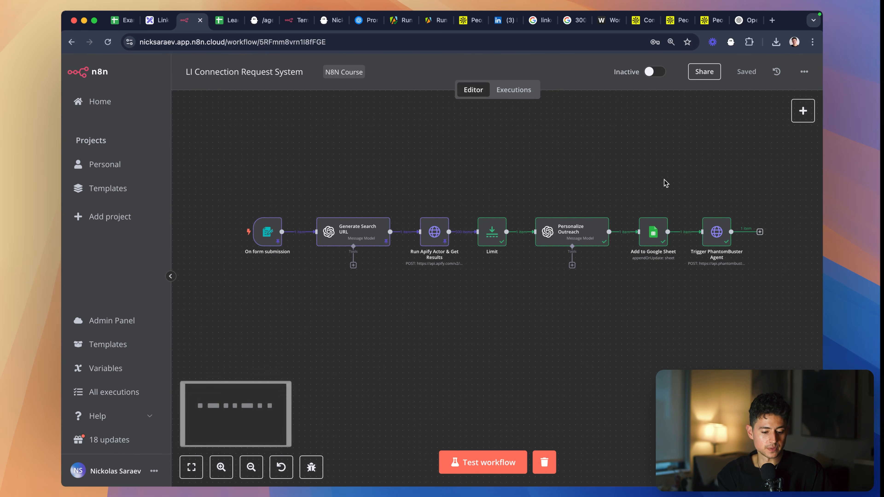
{"action": "left_click", "coordinate": [803, 110]}
{"action": "type", "text": "webhook"}
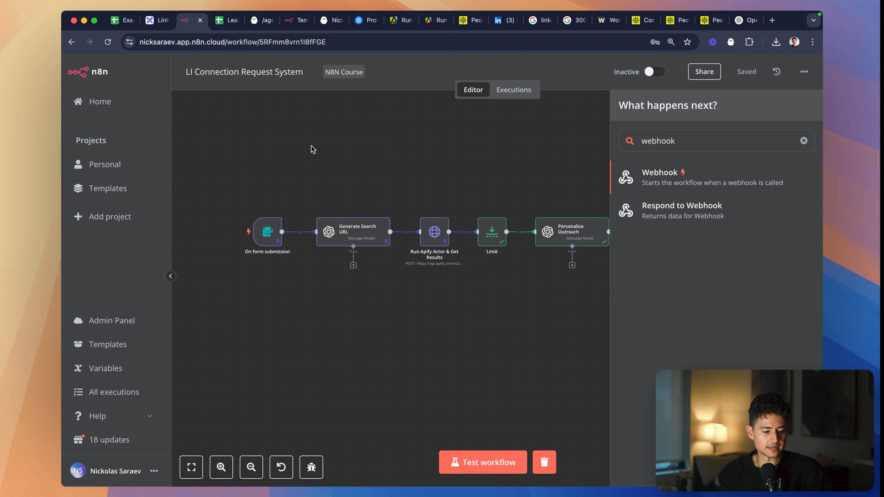
- Rename the workflow to "1. LI Connection Request System: Trigger PhantomBuster Agent"
{"action": "left_click", "coordinate": [301, 73]}
{"action": "key", "text": "Left"}
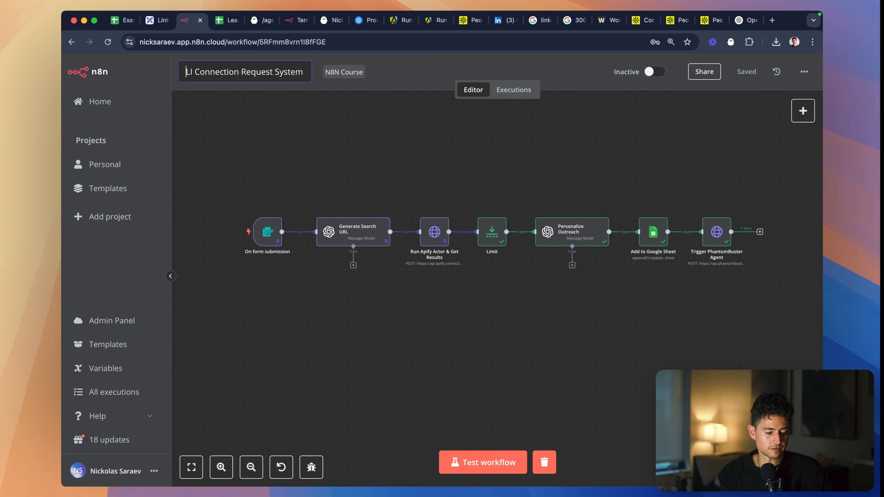
{"action": "type", "text": ": Trigge"}
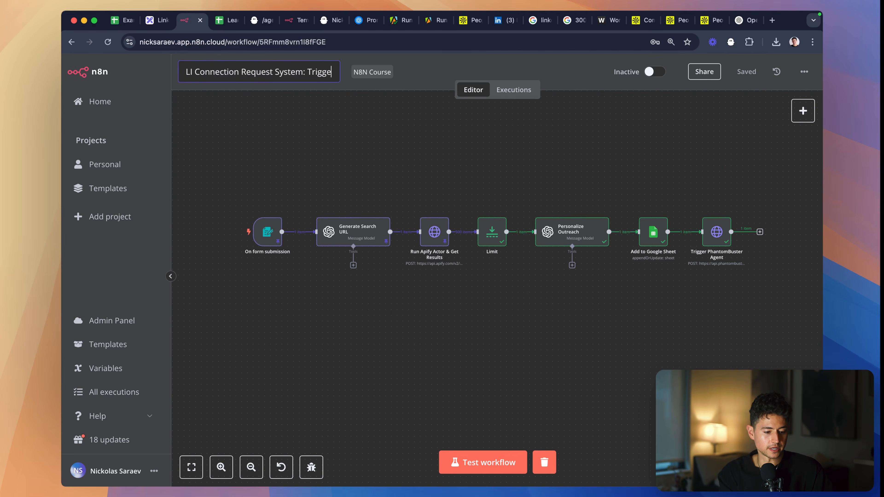
{"action": "type", "text": "r PhantomBuster Agent"}
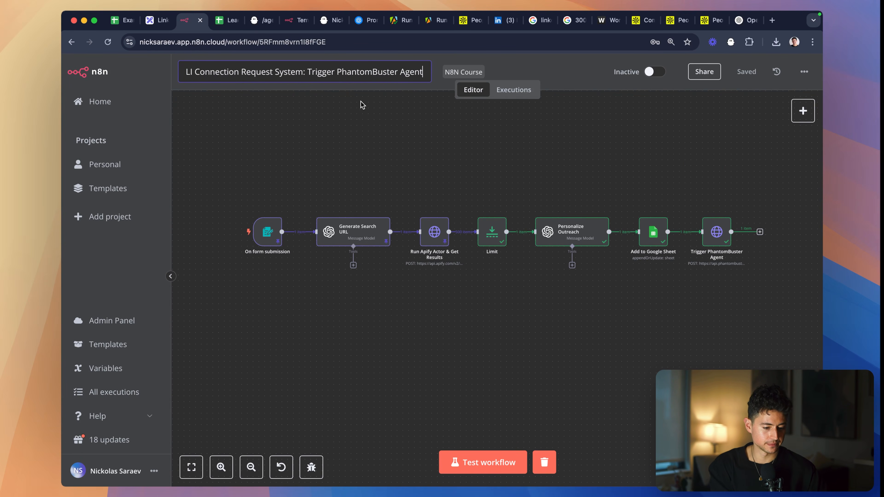
{"action": "key", "text": "Escape"}
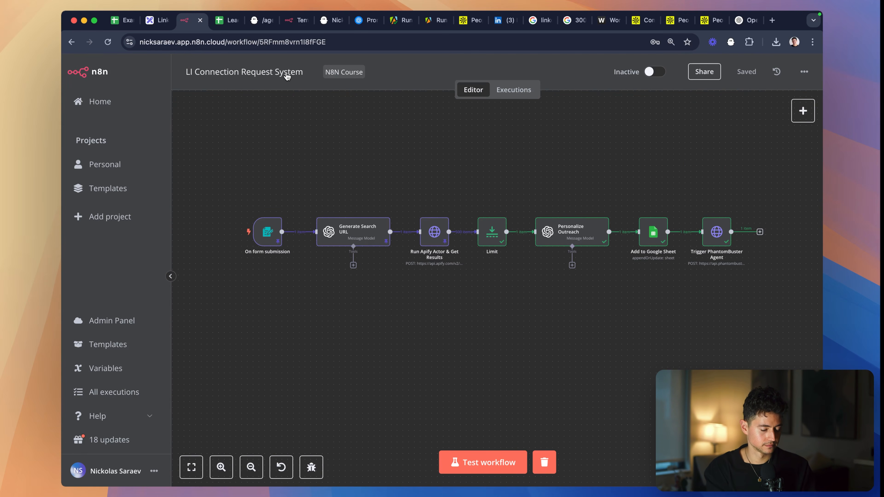
{"action": "left_click", "coordinate": [302, 73]}
{"action": "type", "text": "1."}
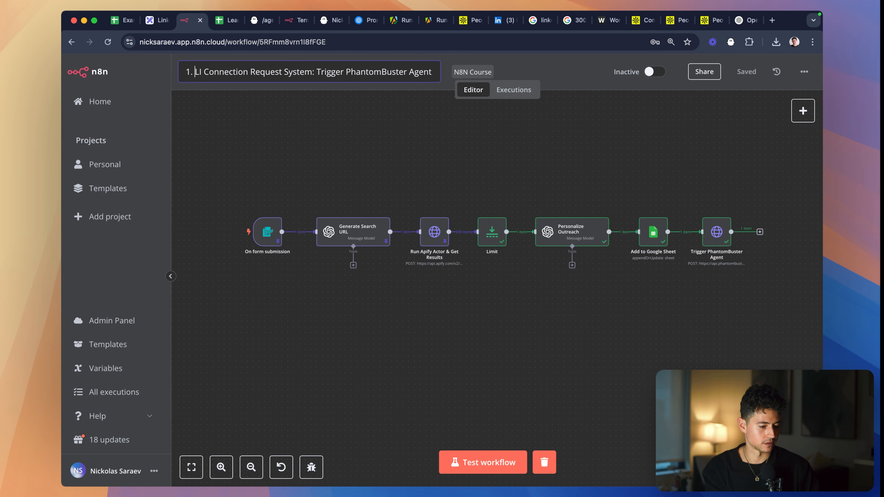
{"action": "triple_click", "coordinate": [318, 71]}
{"action": "key", "text": "cmd+c"}
{"action": "left_click", "coordinate": [422, 150]}
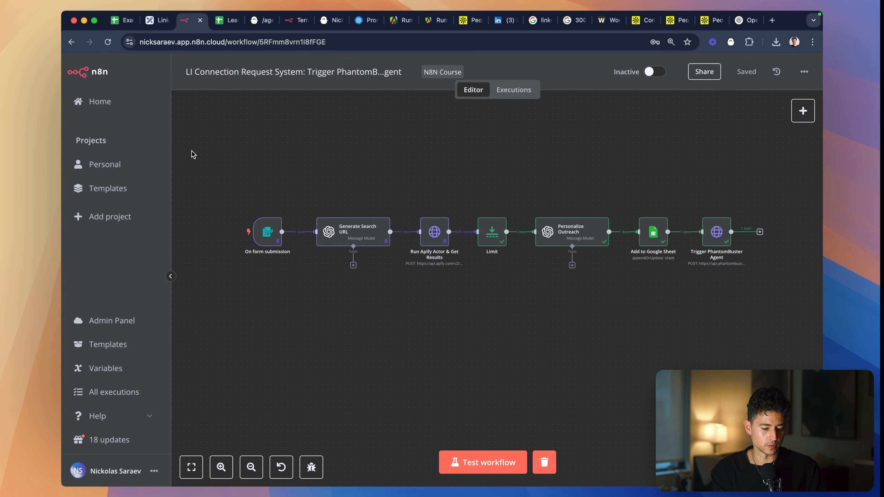
- Create a new workflow in the Personal project from a separate browser tab and add a Webhook trigger as its first node
{"action": "left_click", "coordinate": [142, 168], "text": "super"}
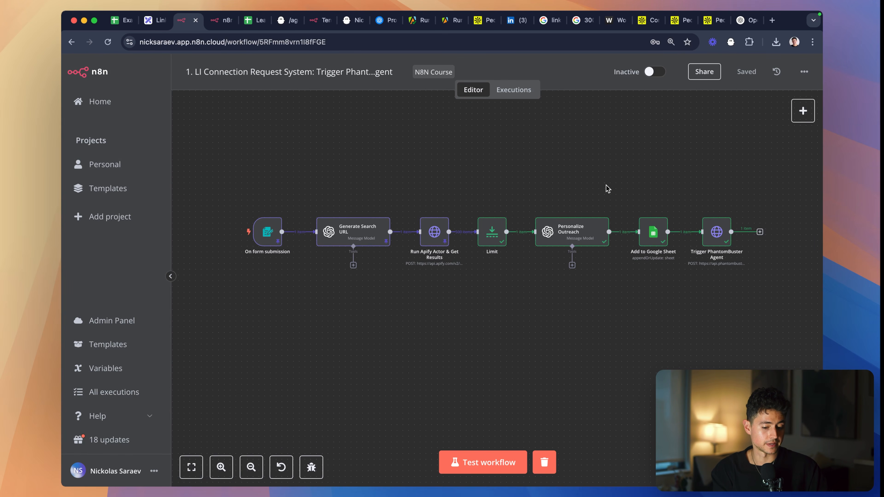
{"action": "key", "text": "ctrl+Tab"}
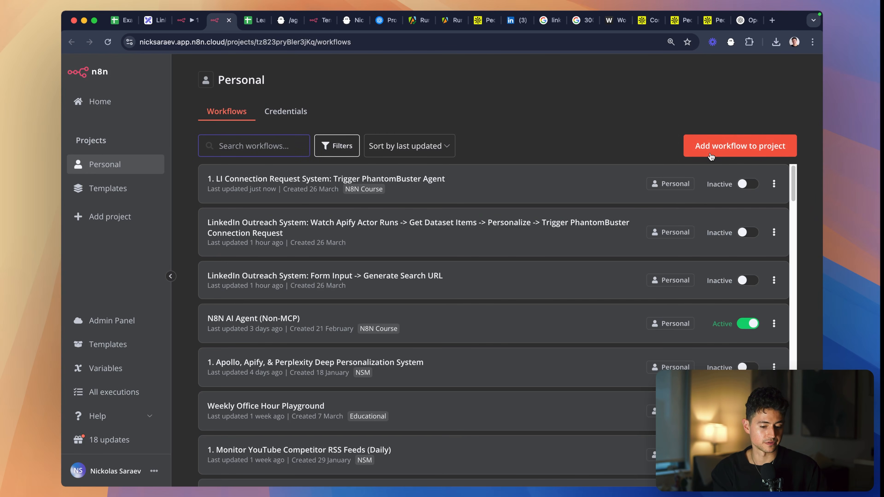
{"action": "left_click", "coordinate": [712, 149]}
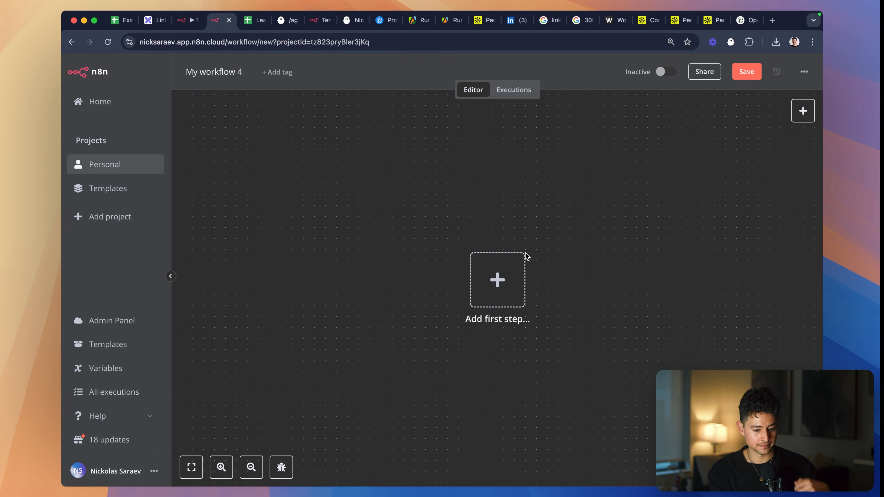
{"action": "left_click", "coordinate": [497, 280]}
{"action": "type", "text": "webhook"}
{"action": "key", "text": "Return"}
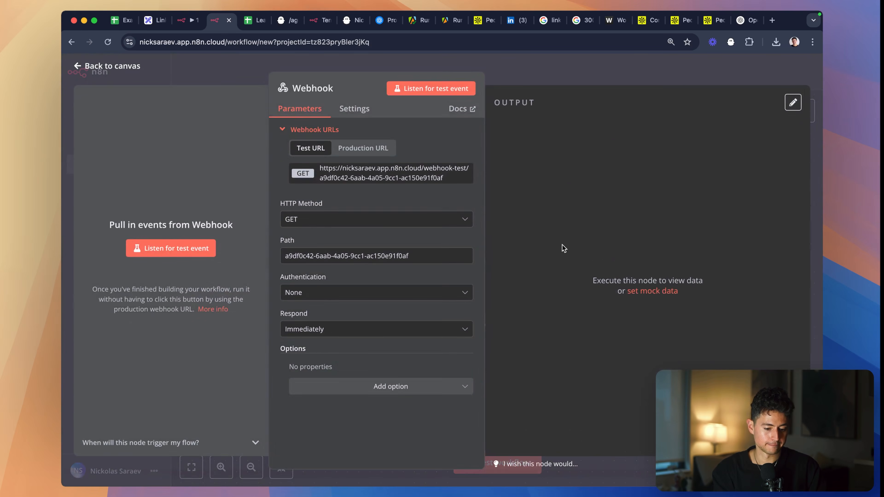
{"action": "key", "text": "Escape"}
- Name the new workflow "2. LI Connection Request System: Update Google Sheet with PhantomBuster Connect Requests" and save it
{"action": "left_click", "coordinate": [218, 72]}
{"action": "key", "text": "cmd+a"}
{"action": "key", "text": "cmd+v"}
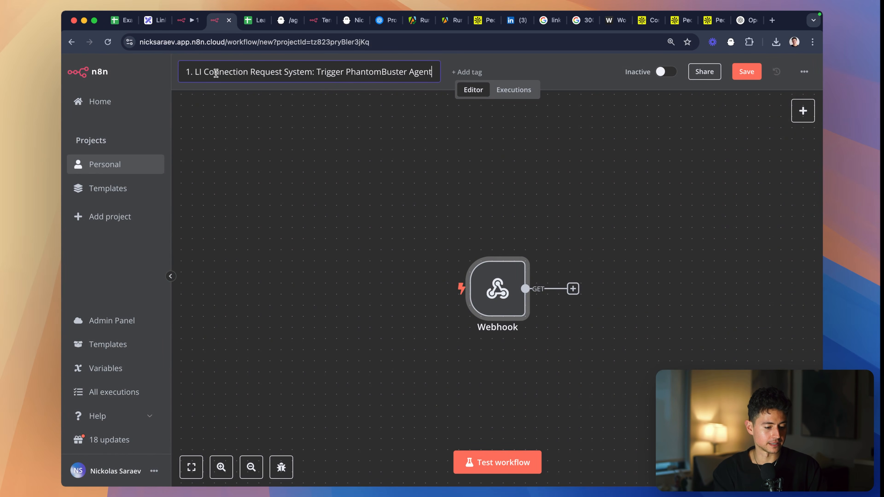
{"action": "left_click", "coordinate": [189, 72]}
{"action": "key", "text": "BackSpace"}
{"action": "type", "text": "2"}
{"action": "key", "text": "shift+End"}
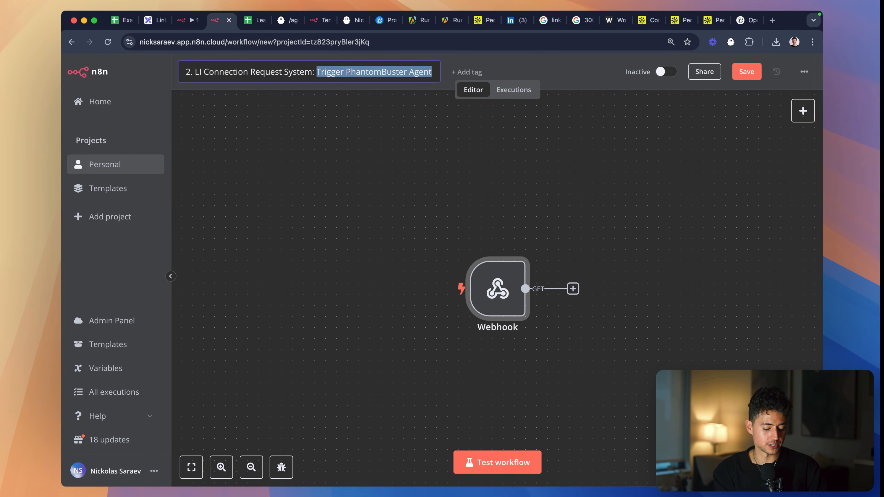
{"action": "type", "text": "Update Google Sheet"}
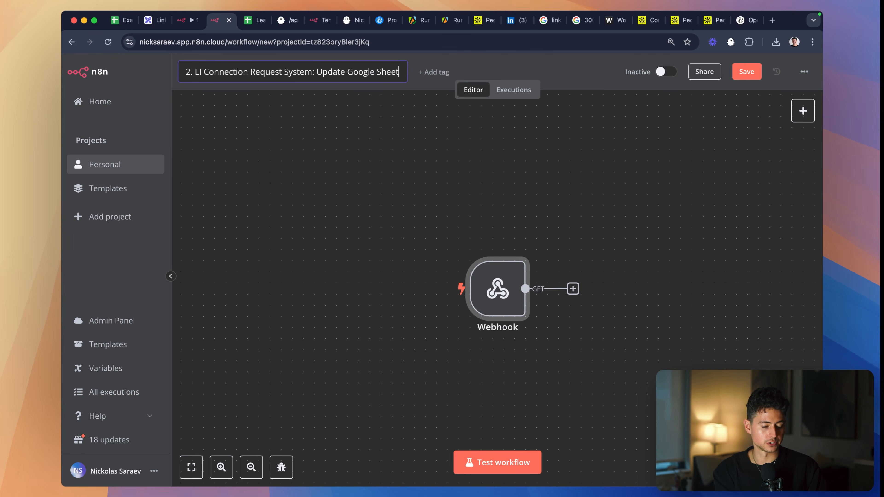
{"action": "type", "text": " with PhantomBu"}
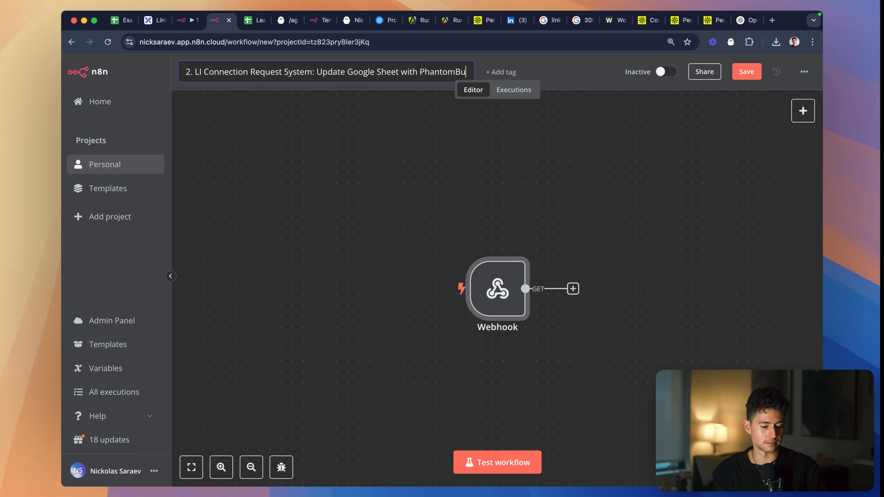
{"action": "type", "text": "ster Connect Requests"}
{"action": "key", "text": "Return"}
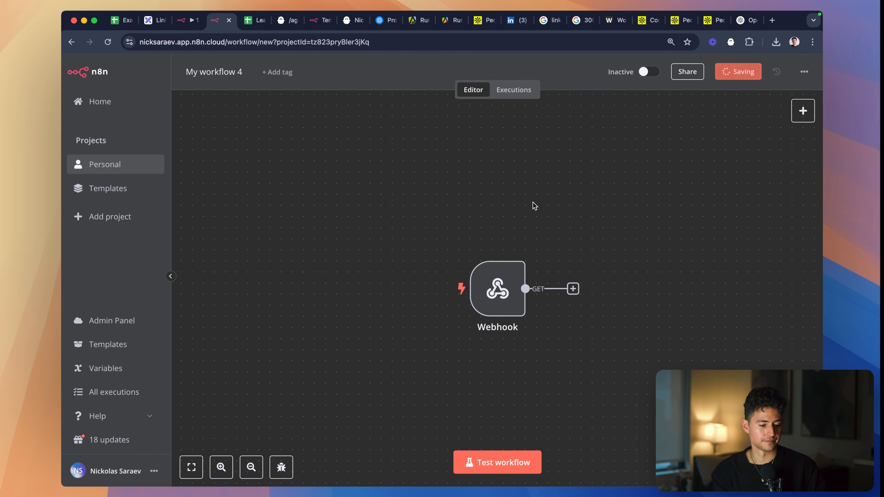
- Tag the new workflow with N8N Course
{"action": "left_click", "coordinate": [428, 72]}
{"action": "left_click", "coordinate": [453, 144]}
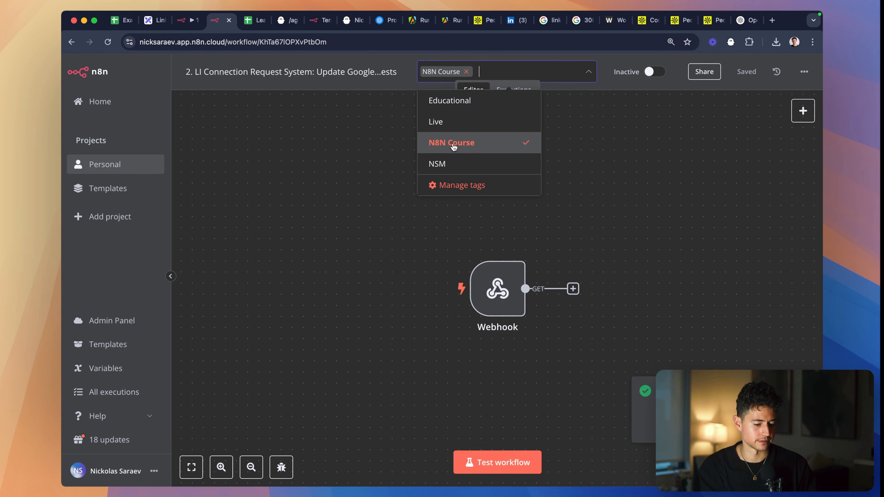
{"action": "left_click", "coordinate": [367, 195]}
- Switch to PhantomBuster, placing its browser tabs beside the n8n ones, and open the LinkedIn Auto Icebreaker Connect phantom from the dashboard
{"action": "key", "text": "ctrl+Tab"}
{"action": "left_click_drag", "start_coordinate": [292, 23], "coordinate": [273, 23]}
{"action": "scroll", "coordinate": [318, 100], "scroll_direction": "up", "scroll_amount": 5}
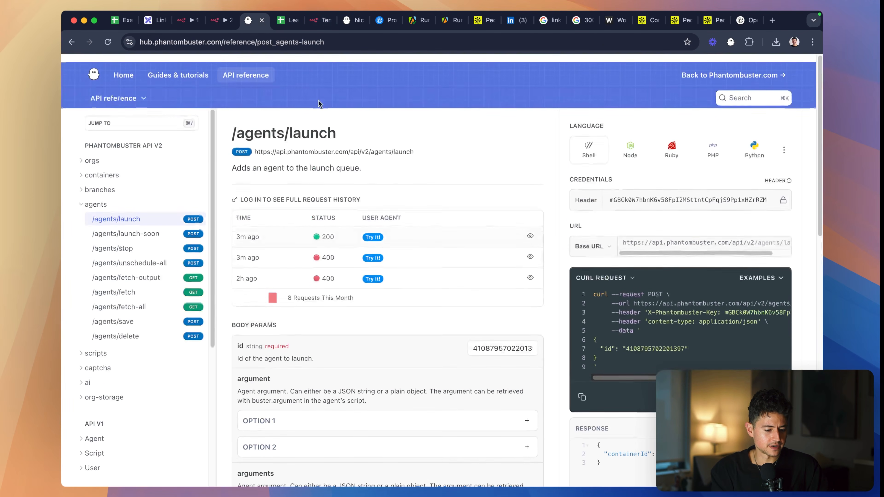
{"action": "left_click_drag", "start_coordinate": [349, 24], "coordinate": [244, 25]}
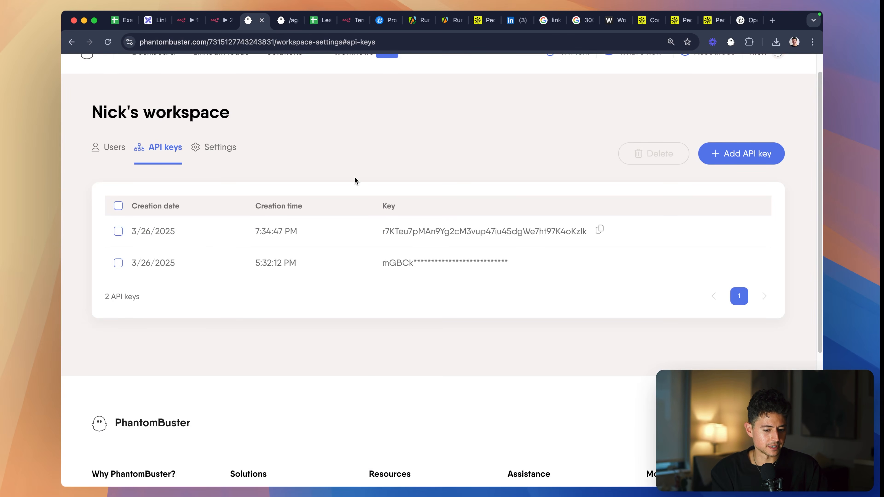
{"action": "scroll", "coordinate": [354, 181], "scroll_direction": "up", "scroll_amount": 3}
{"action": "left_click", "coordinate": [152, 74]}
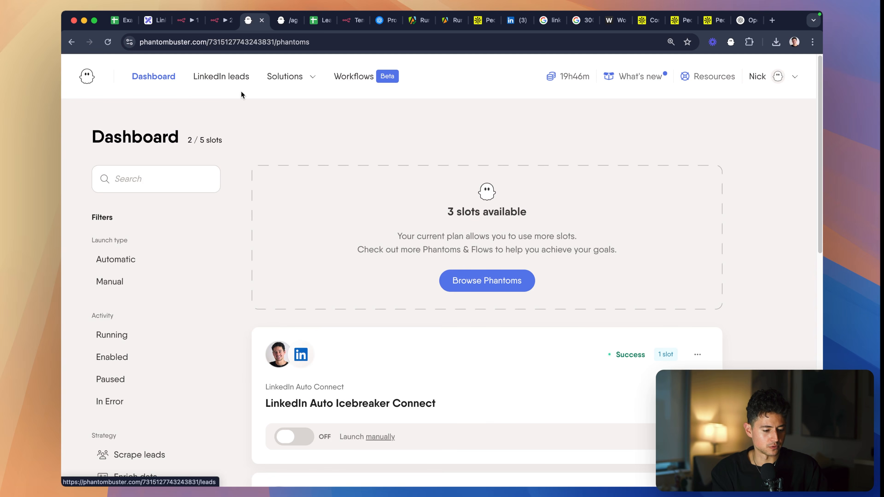
{"action": "scroll", "coordinate": [314, 134], "scroll_direction": "down", "scroll_amount": 6}
{"action": "left_click", "coordinate": [366, 153]}
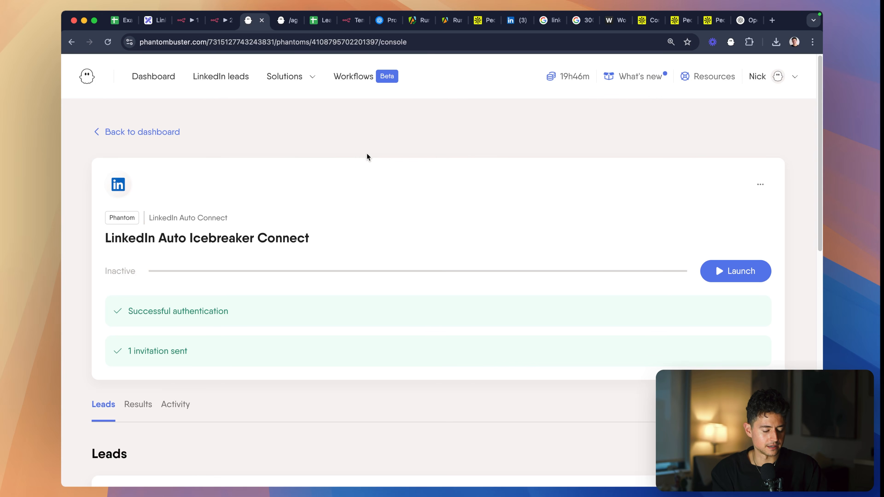
- Open the webhook options in the phantom's advanced setup settings and open the linked custom webhook documentation
{"action": "left_click", "coordinate": [760, 184]}
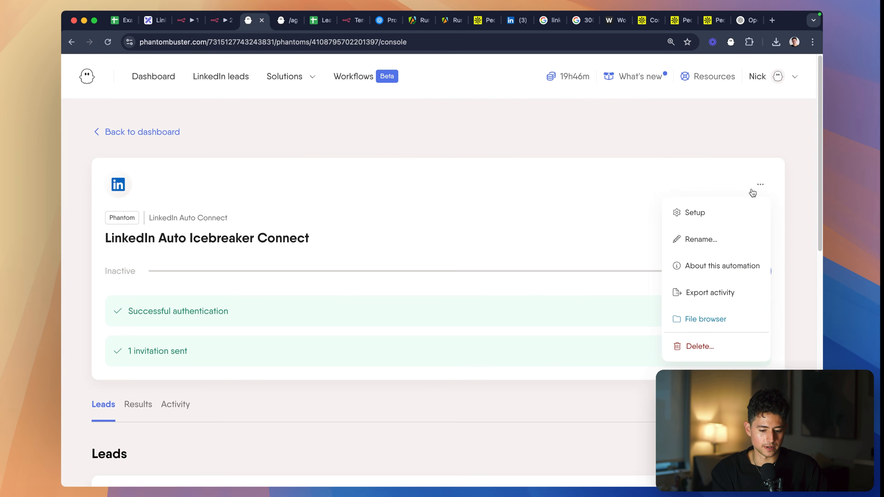
{"action": "left_click", "coordinate": [735, 214]}
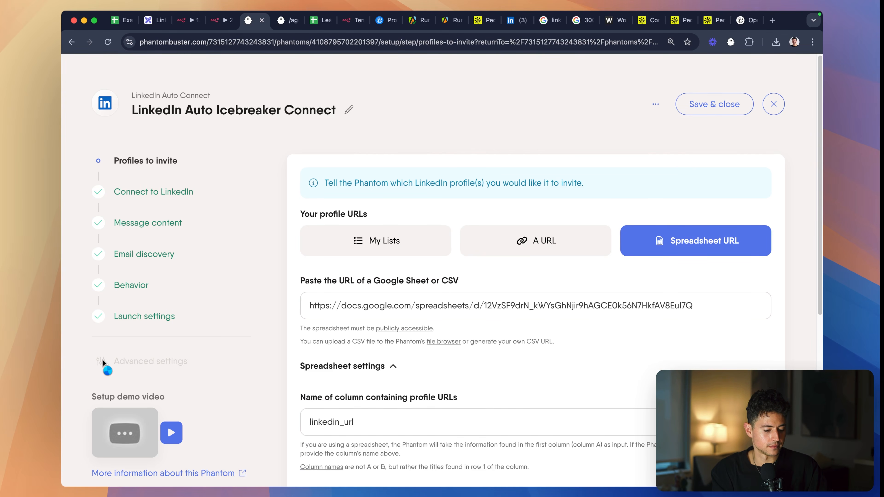
{"action": "left_click", "coordinate": [104, 360]}
{"action": "left_click", "coordinate": [419, 174]}
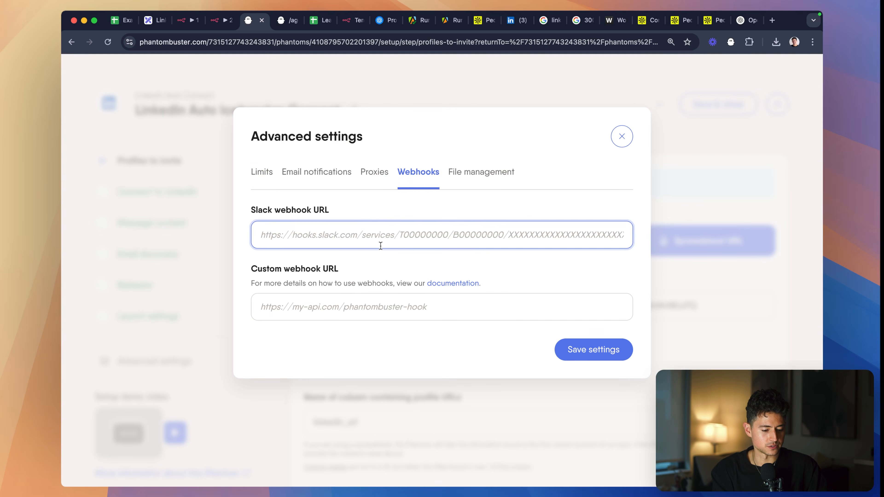
{"action": "left_click", "coordinate": [381, 302]}
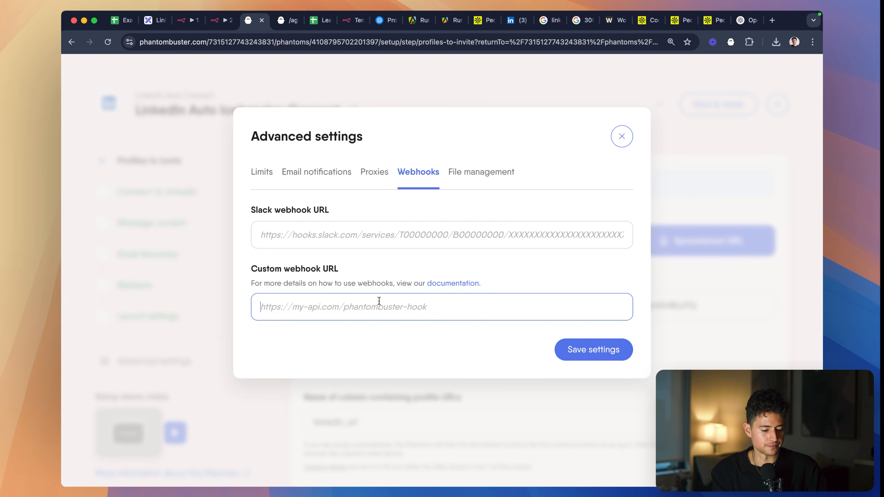
{"action": "left_click", "coordinate": [450, 283], "text": "super"}
- Open the Webhook node in the second n8n workflow, then bring up PhantomBuster's Using webhooks documentation
{"action": "key", "text": "ctrl+shift+Tab"}
{"action": "scroll", "coordinate": [534, 235], "scroll_direction": "right", "scroll_amount": 4}
{"action": "scroll", "coordinate": [534, 235], "scroll_direction": "down", "scroll_amount": 2}
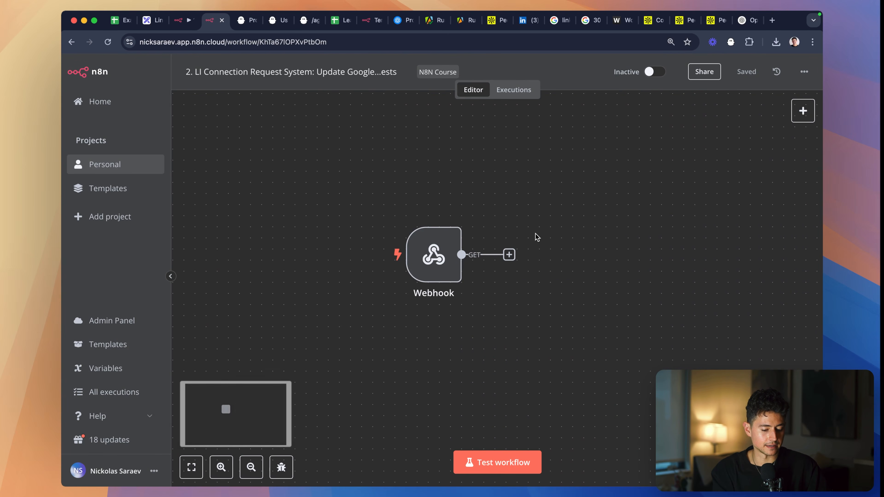
{"action": "double_click", "coordinate": [432, 254]}
{"action": "key", "text": "ctrl+Tab"}
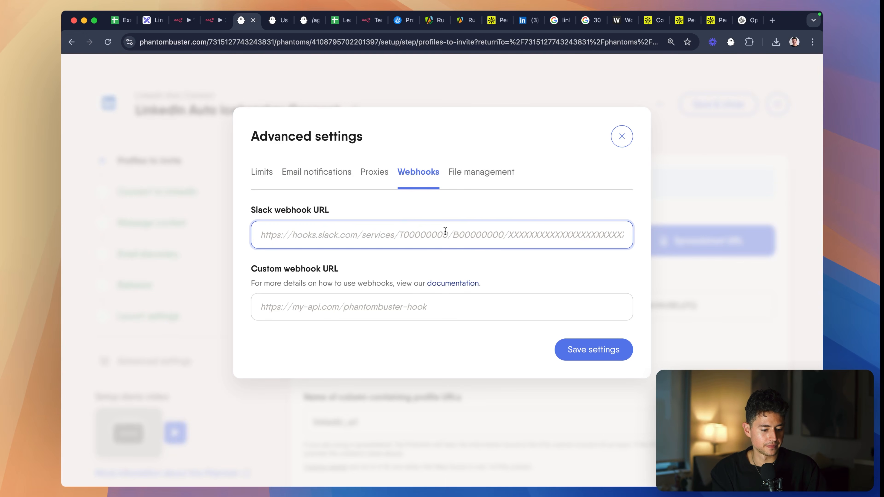
{"action": "key", "text": "ctrl+Tab"}
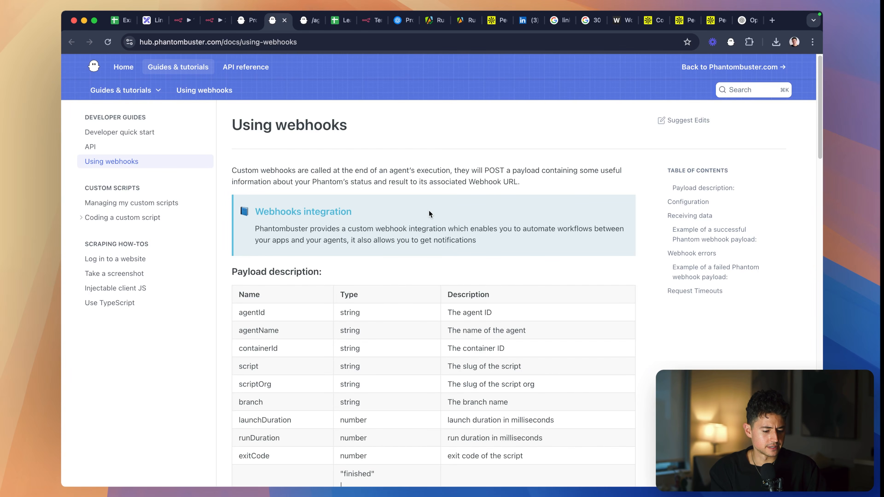
- Place the webhook documentation tab beside the second n8n workflow and set that workflow's Webhook node HTTP Method to POST
{"action": "scroll", "coordinate": [429, 210], "scroll_direction": "down", "scroll_amount": 1}
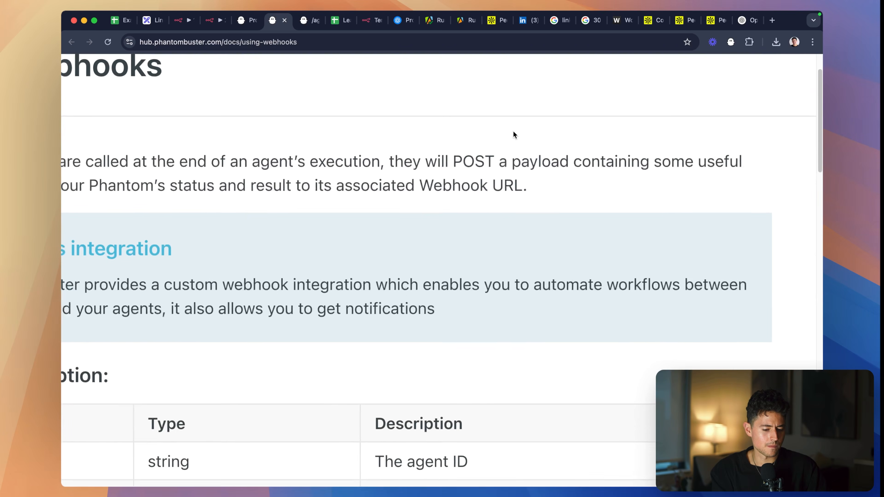
{"action": "double_click", "coordinate": [496, 145]}
{"action": "scroll", "coordinate": [477, 159], "scroll_direction": "down", "scroll_amount": 2}
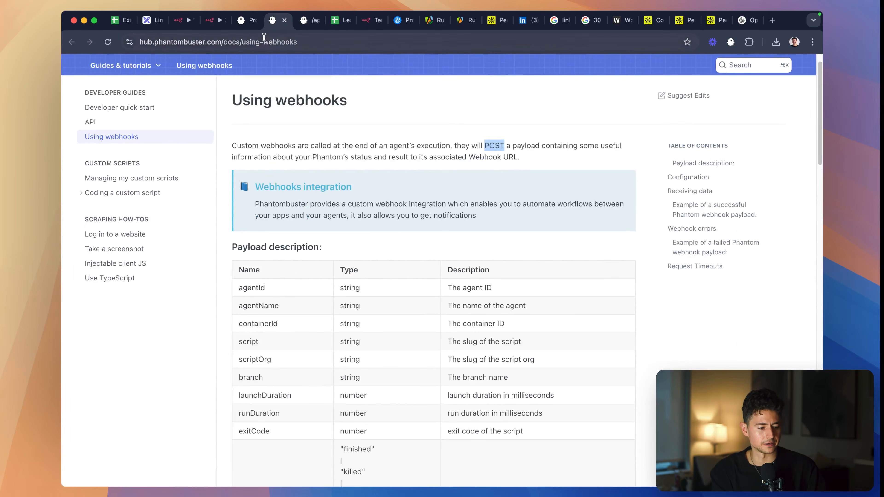
{"action": "left_click_drag", "start_coordinate": [267, 26], "coordinate": [257, 26]}
{"action": "left_click", "coordinate": [210, 20]}
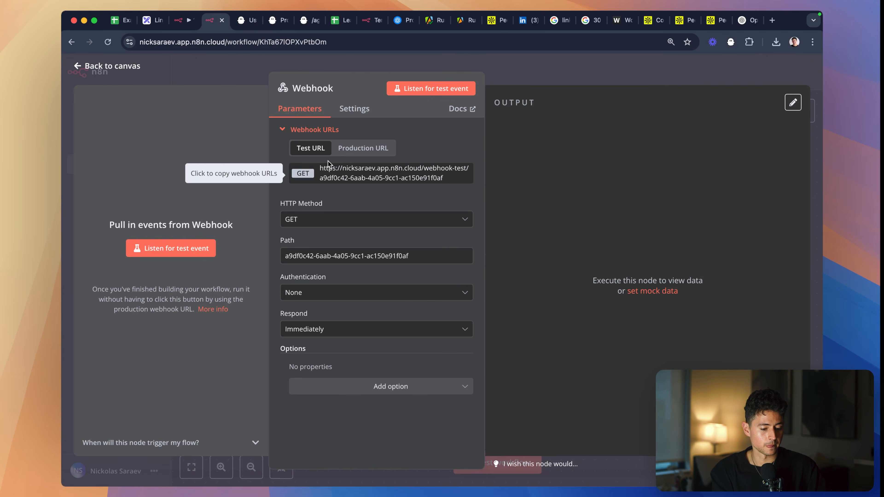
{"action": "left_click", "coordinate": [296, 217]}
{"action": "left_click", "coordinate": [342, 321]}
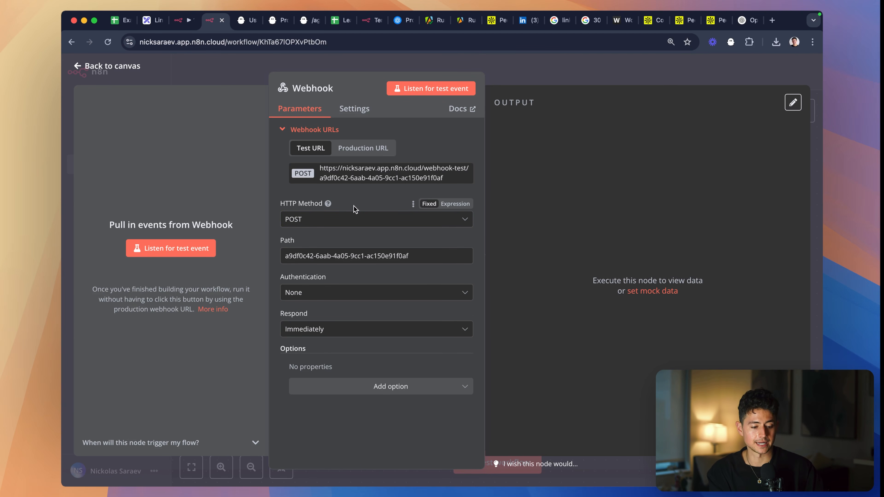
- Review the webhook documentation's payload description, configuration and example of a successful Phantom webhook payload
{"action": "key", "text": "ctrl+Tab"}
{"action": "scroll", "coordinate": [399, 229], "scroll_direction": "down", "scroll_amount": 2}
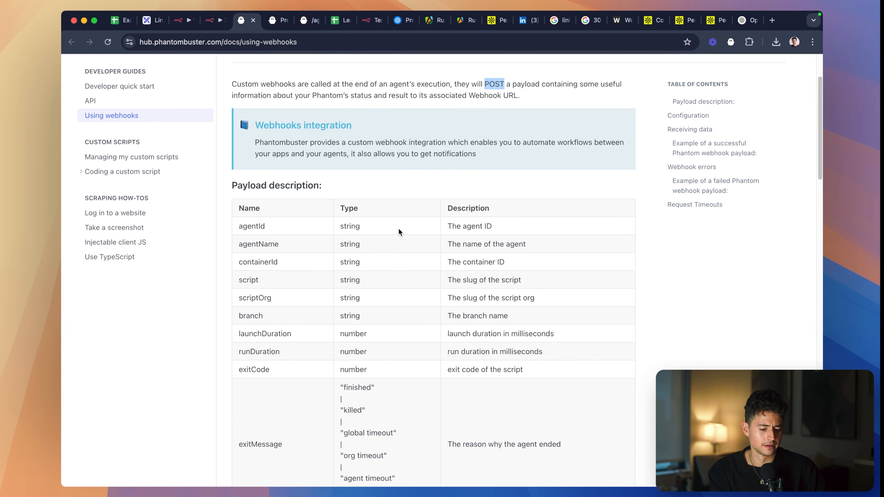
{"action": "scroll", "coordinate": [428, 153], "scroll_direction": "down", "scroll_amount": 3}
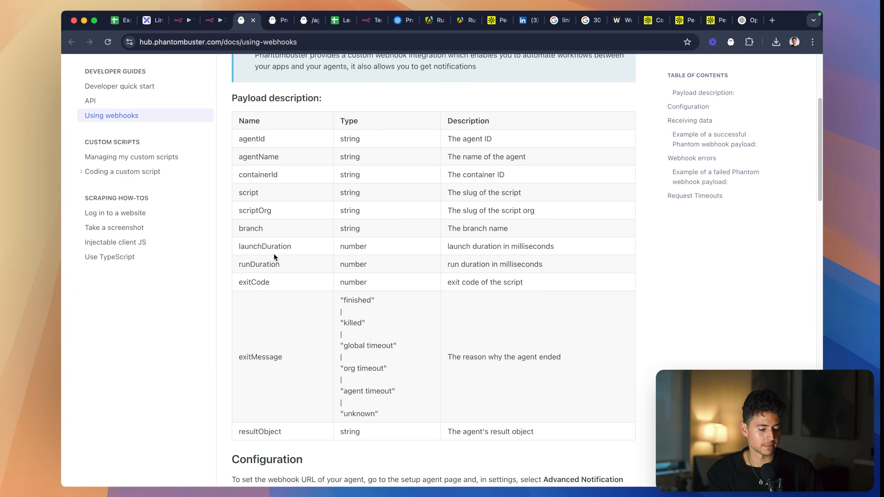
{"action": "scroll", "coordinate": [273, 254], "scroll_direction": "down", "scroll_amount": 2}
{"action": "triple_click", "coordinate": [491, 130]}
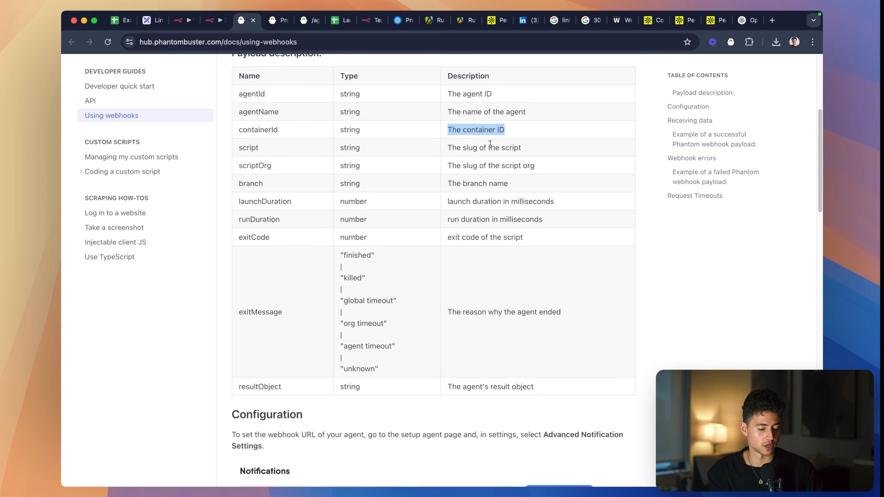
{"action": "scroll", "coordinate": [496, 182], "scroll_direction": "down", "scroll_amount": 10}
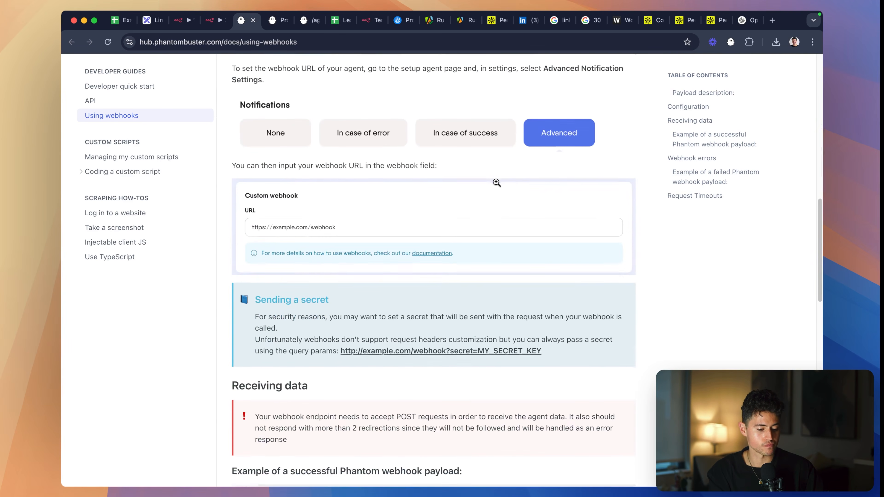
{"action": "scroll", "coordinate": [496, 182], "scroll_direction": "down", "scroll_amount": 5}
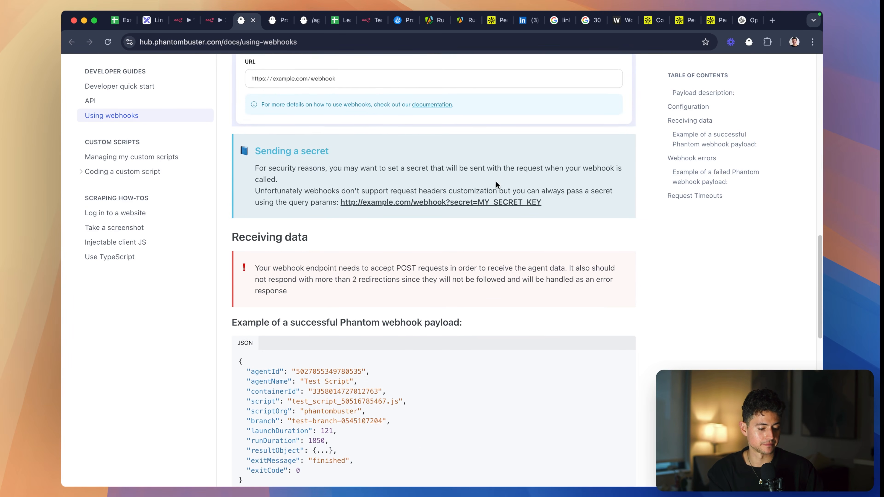
{"action": "scroll", "coordinate": [531, 194], "scroll_direction": "down", "scroll_amount": 5}
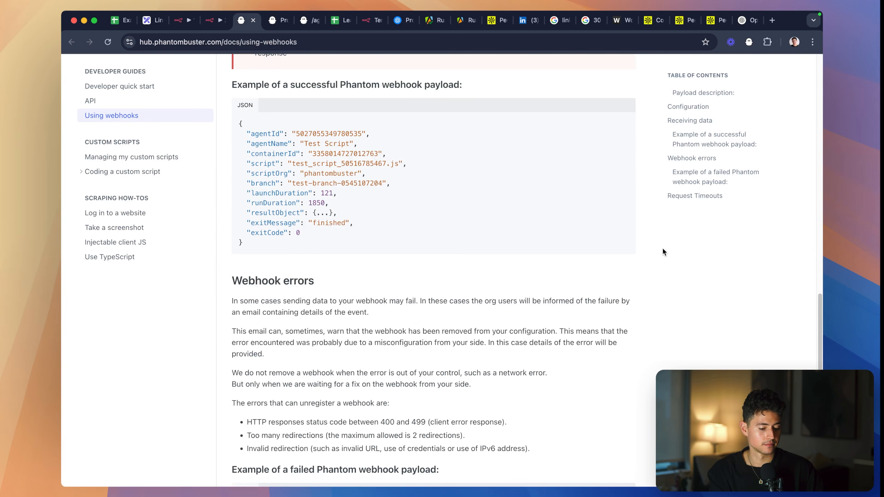
{"action": "scroll", "coordinate": [297, 161], "scroll_direction": "up", "scroll_amount": 3}
{"action": "scroll", "coordinate": [297, 161], "scroll_direction": "down", "scroll_amount": 3}
- Start the Webhook node listening for a test event and bring the Trigger PhantomBuster Agent node into view in the first workflow
{"action": "key", "text": "ctrl+shift+Tab"}
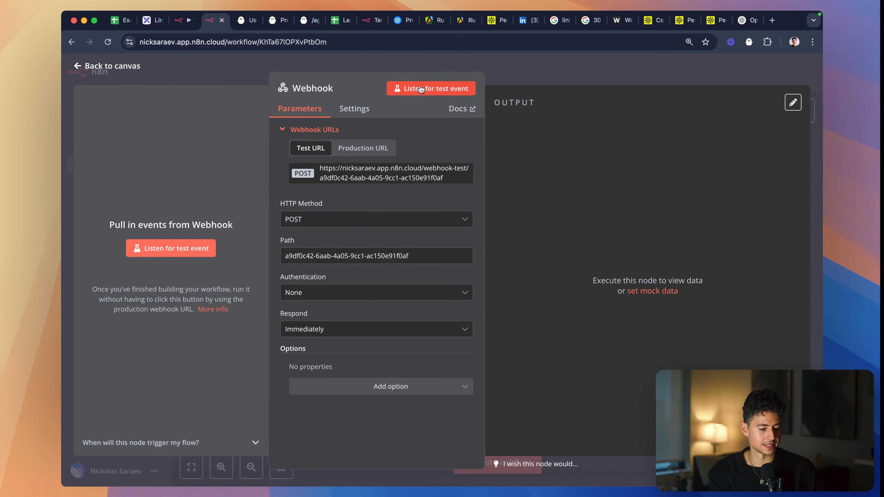
{"action": "left_click", "coordinate": [397, 89]}
{"action": "key", "text": "ctrl+shift+Tab"}
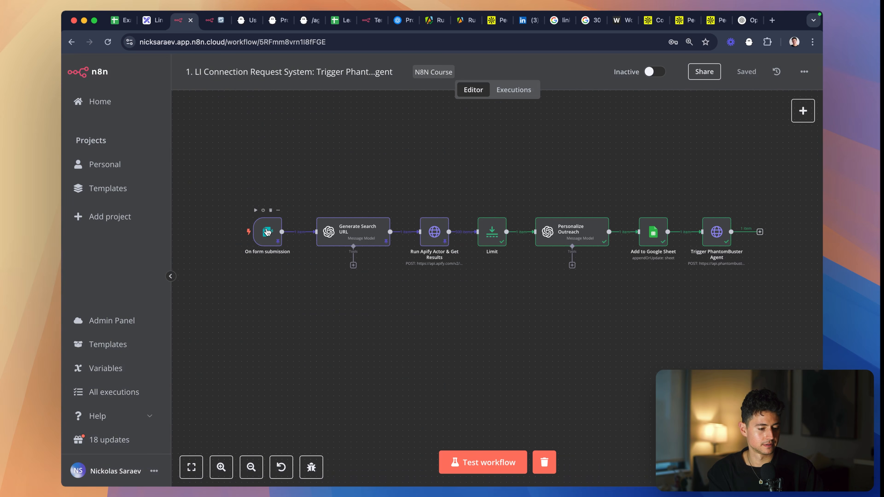
{"action": "scroll", "coordinate": [599, 250], "scroll_direction": "right", "scroll_amount": 10}
{"action": "scroll", "coordinate": [573, 250], "scroll_direction": "up", "scroll_amount": 5}
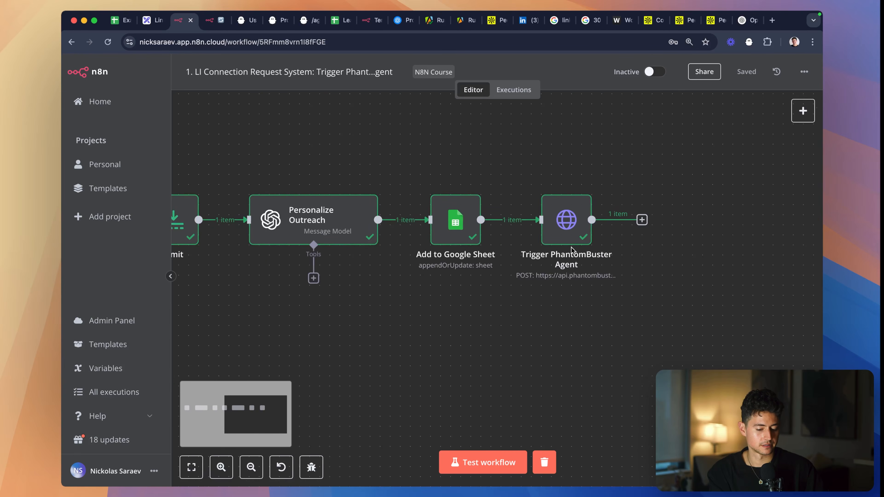
{"action": "scroll", "coordinate": [572, 251], "scroll_direction": "right", "scroll_amount": 2}
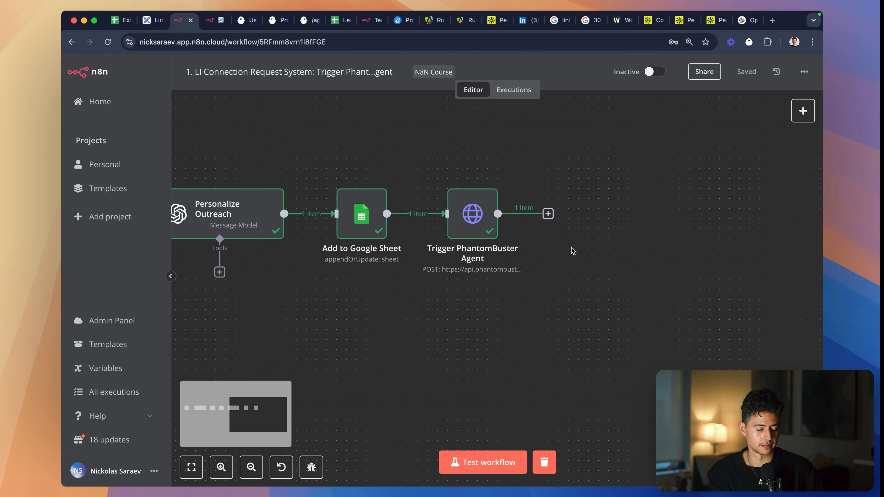
- Look at the LinkedIn Auto Icebreaker Connect phantom's setup page, then return to the first n8n workflow
{"action": "left_click", "coordinate": [311, 20]}
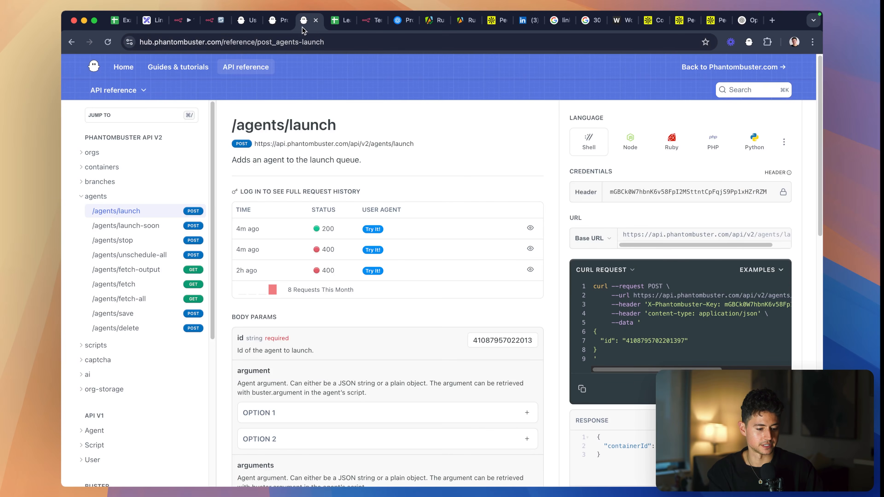
{"action": "left_click", "coordinate": [281, 27]}
{"action": "left_click", "coordinate": [622, 136]}
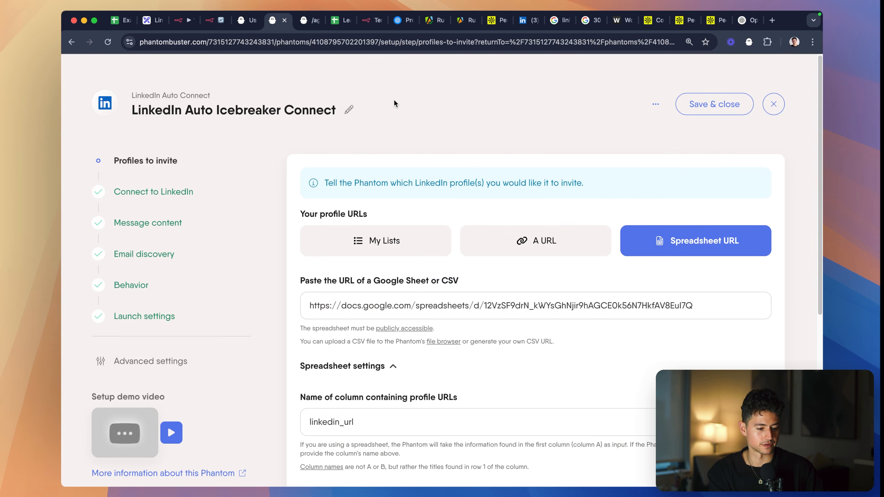
{"action": "key", "text": "ctrl+shift+Tab"}
{"action": "key", "text": "ctrl+shift+Tab"}
{"action": "key", "text": "ctrl+shift+Tab"}
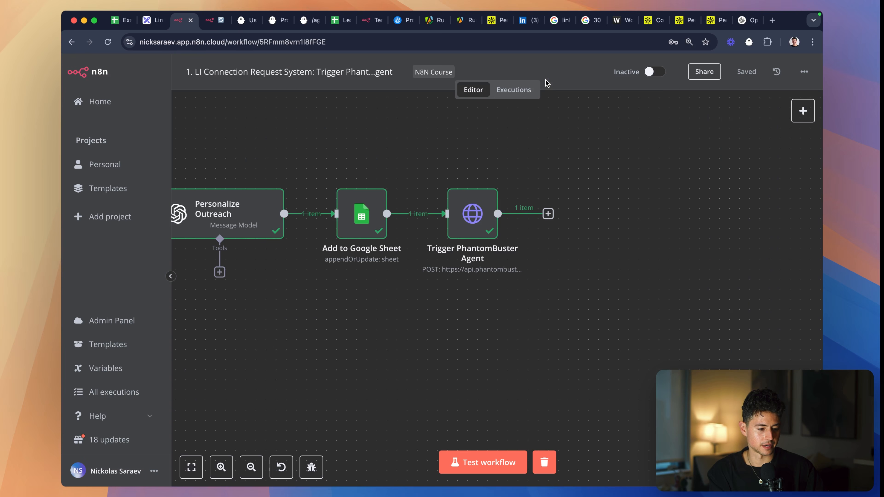
- Test the Trigger PhantomBuster Agent node and select the containerId in its output
{"action": "double_click", "coordinate": [474, 226]}
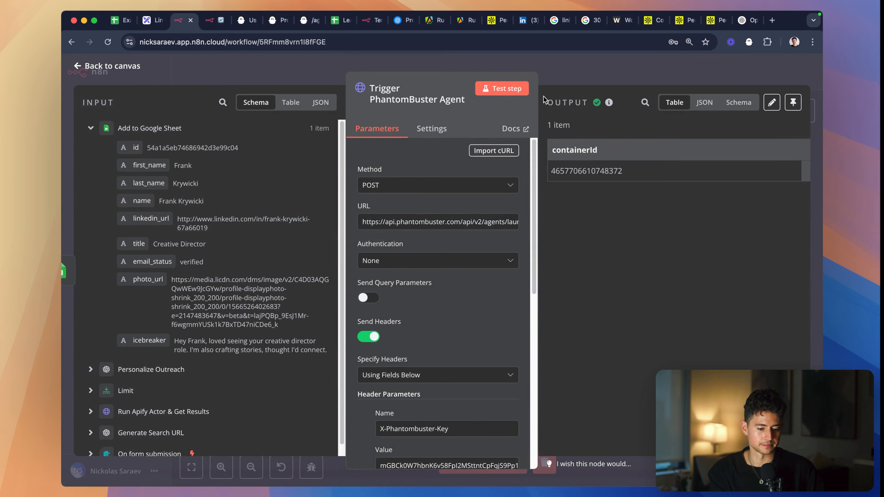
{"action": "left_click", "coordinate": [508, 90]}
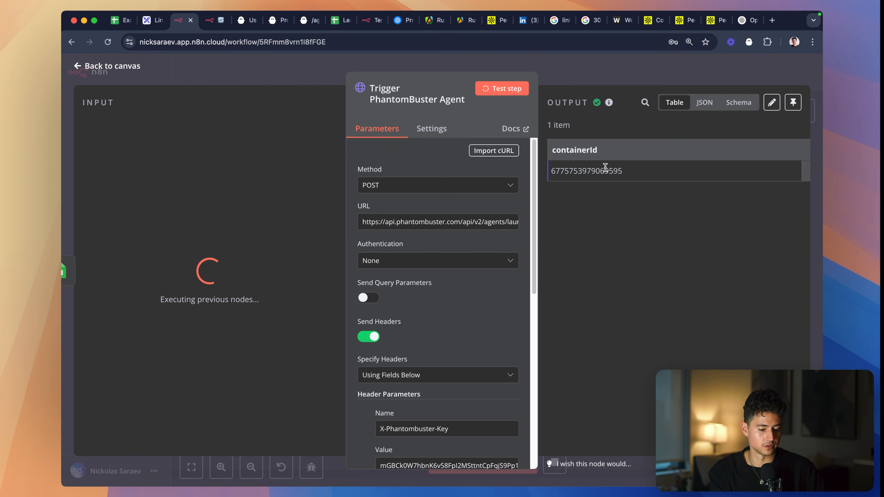
{"action": "double_click", "coordinate": [605, 170]}
- Return from the Webhook node to the second workflow's canvas and open the node search for its output
{"action": "key", "text": "ctrl+Tab"}
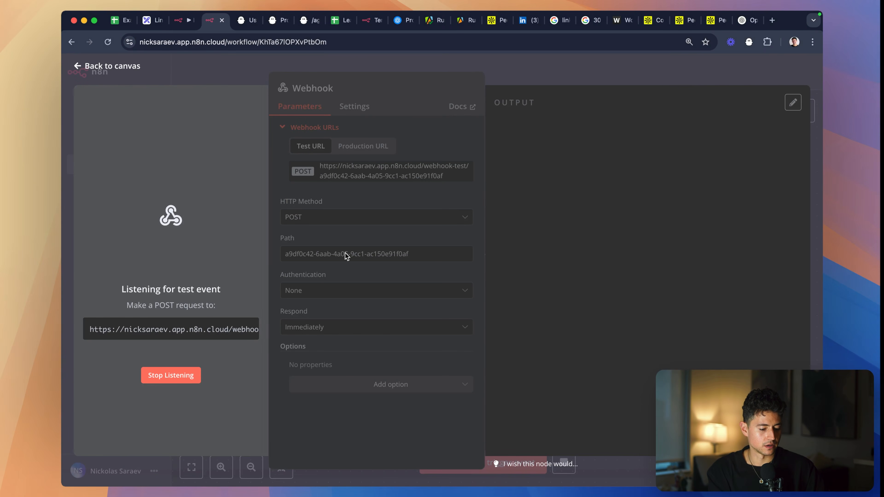
{"action": "left_click", "coordinate": [586, 64]}
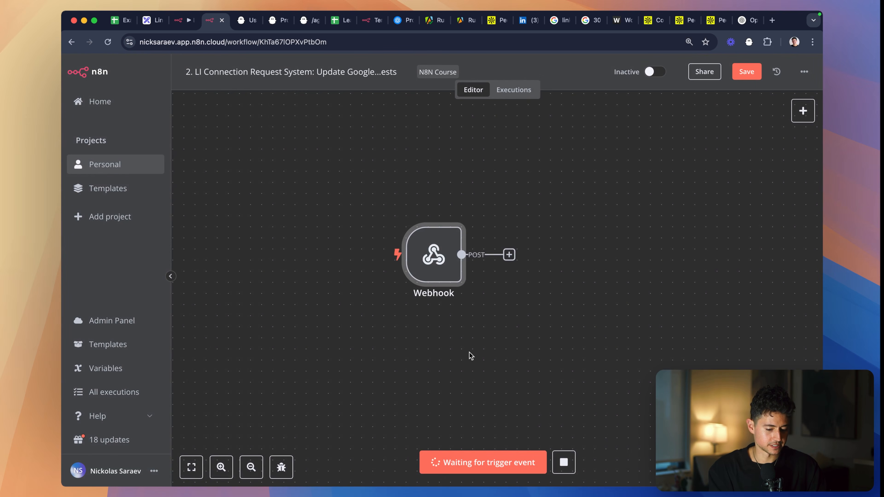
{"action": "scroll", "coordinate": [500, 353], "scroll_direction": "right", "scroll_amount": 3}
{"action": "left_click", "coordinate": [486, 246]}
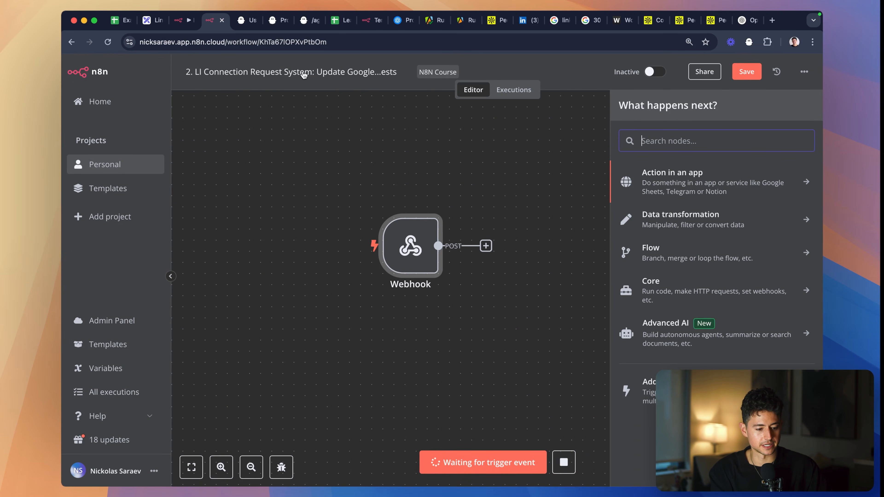
- Copy the sample containerId from the successful webhook payload example in the PhantomBuster documentation
{"action": "left_click", "coordinate": [248, 21]}
{"action": "scroll", "coordinate": [114, 112], "scroll_direction": "up", "scroll_amount": 5}
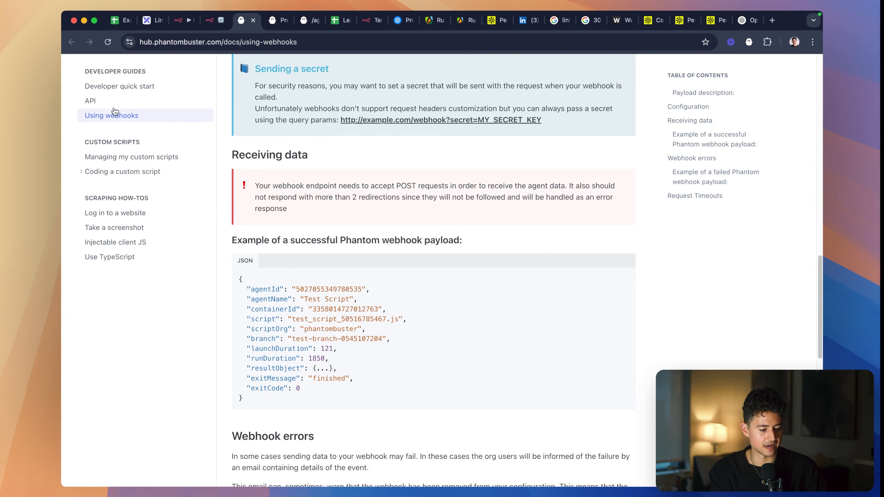
{"action": "double_click", "coordinate": [345, 309]}
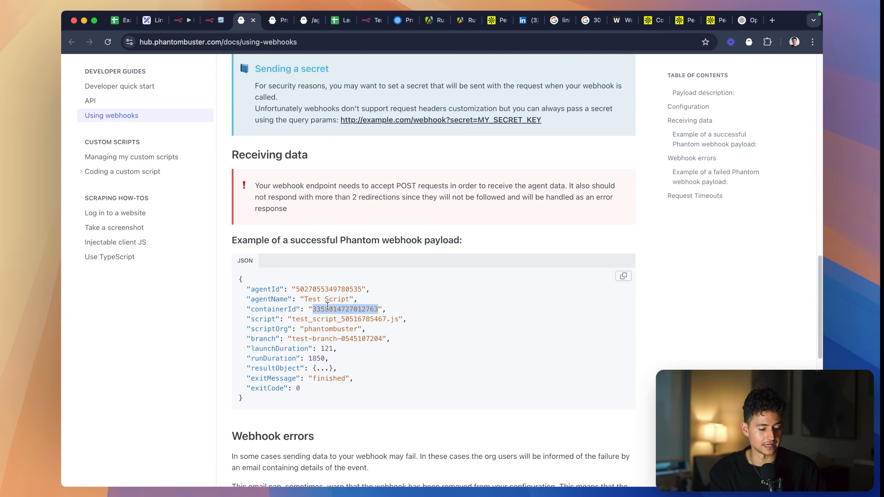
- Open the /containers/fetch-output endpoint in the PhantomBuster API reference
{"action": "scroll", "coordinate": [285, 213], "scroll_direction": "up", "scroll_amount": 15}
{"action": "left_click", "coordinate": [246, 71]}
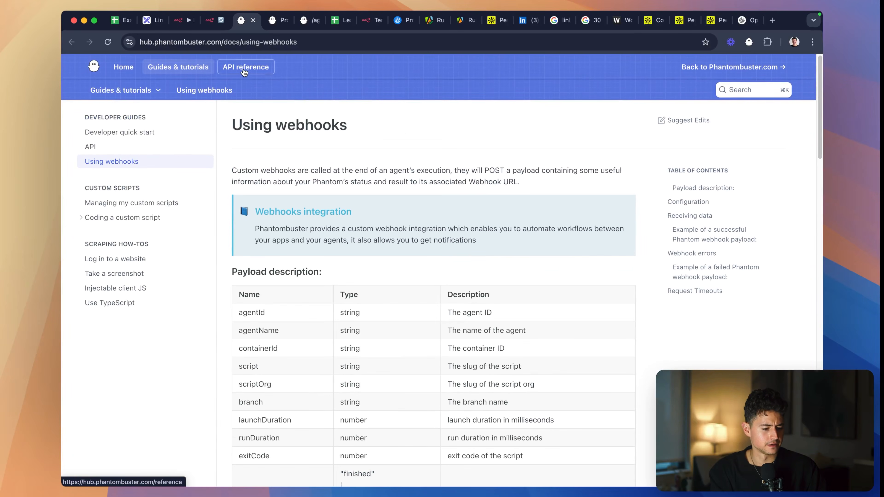
{"action": "scroll", "coordinate": [150, 191], "scroll_direction": "down", "scroll_amount": 2}
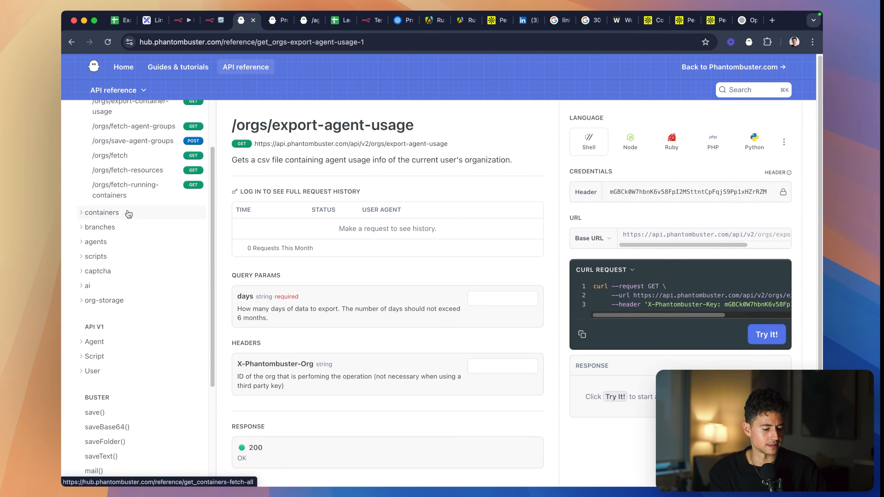
{"action": "left_click", "coordinate": [140, 212]}
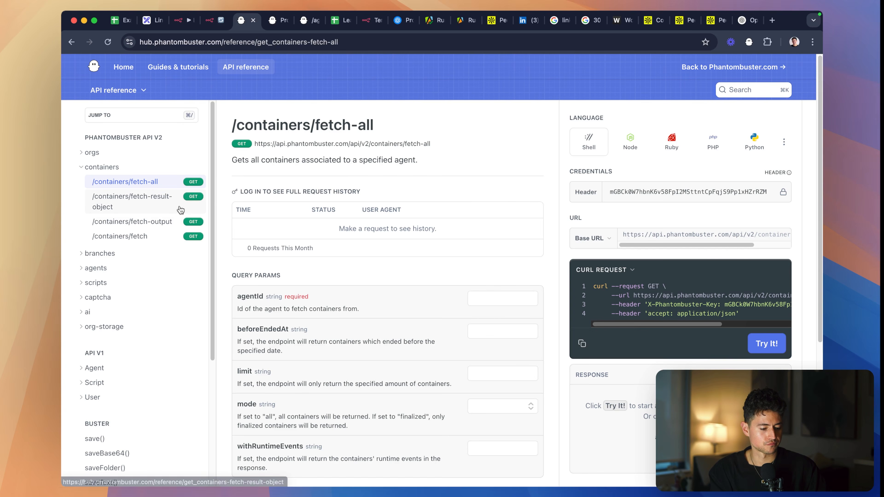
{"action": "left_click", "coordinate": [163, 223]}
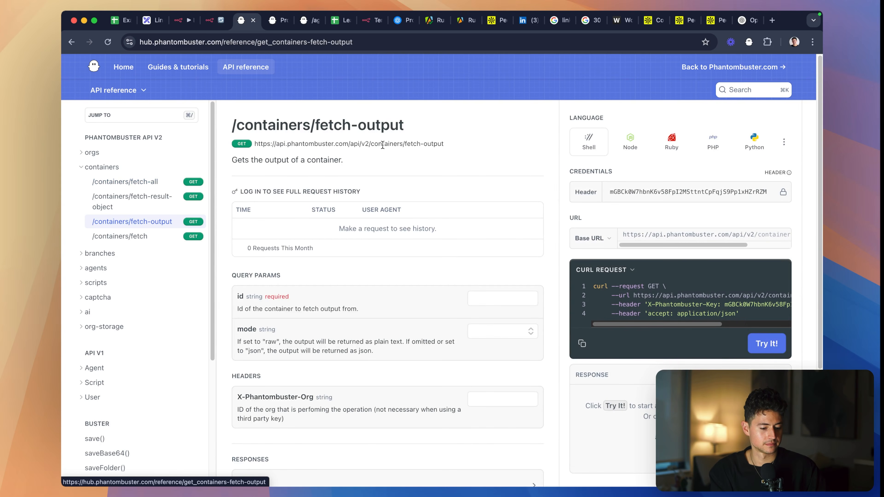
{"action": "scroll", "coordinate": [461, 216], "scroll_direction": "down", "scroll_amount": 2}
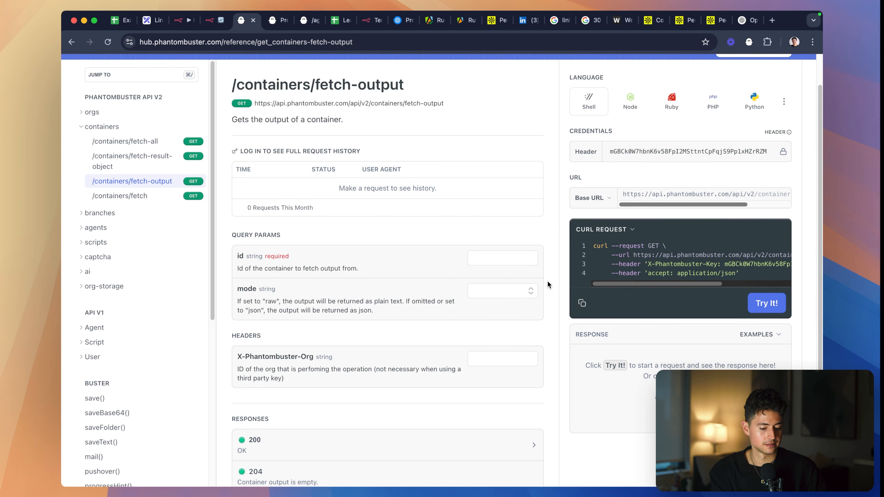
{"action": "left_click", "coordinate": [502, 257]}
{"action": "key", "text": "super+v"}
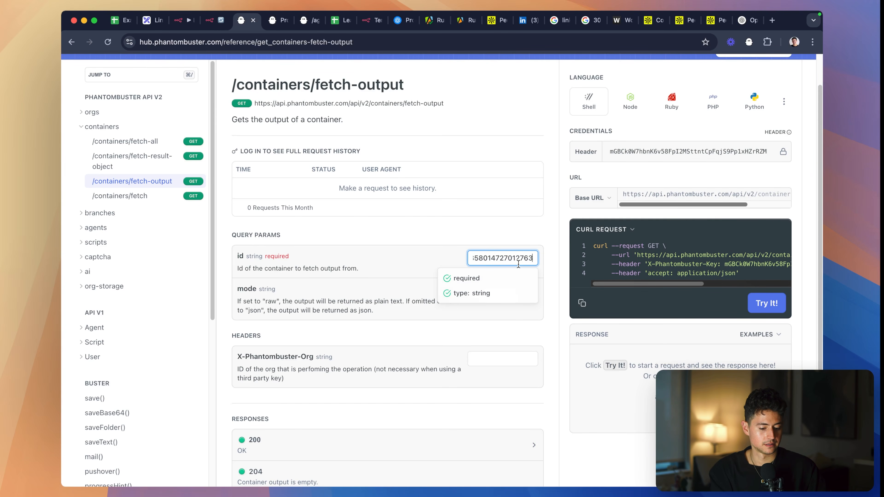
{"action": "left_click", "coordinate": [583, 303]}
- Add an HTTP Request node after the Webhook and import the copied /containers/fetch-output cURL request, including its API key header
{"action": "key", "text": "ctrl+shift+Tab"}
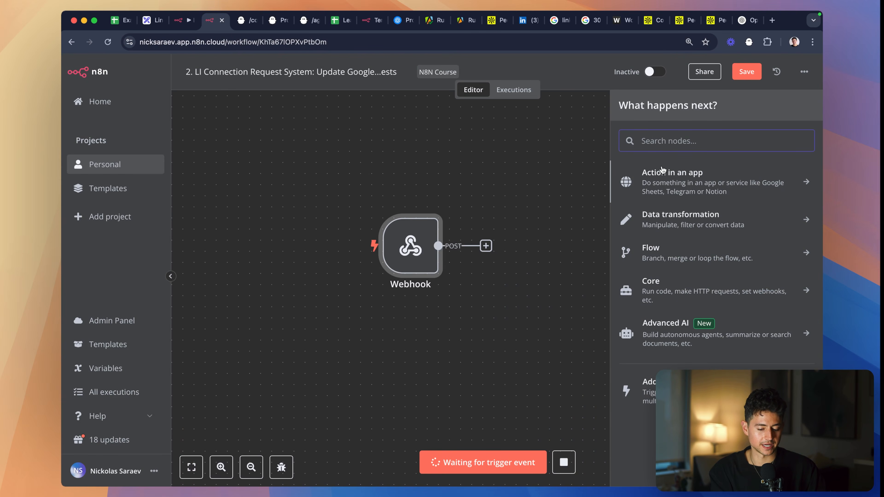
{"action": "type", "text": "http"}
{"action": "left_click", "coordinate": [682, 177]}
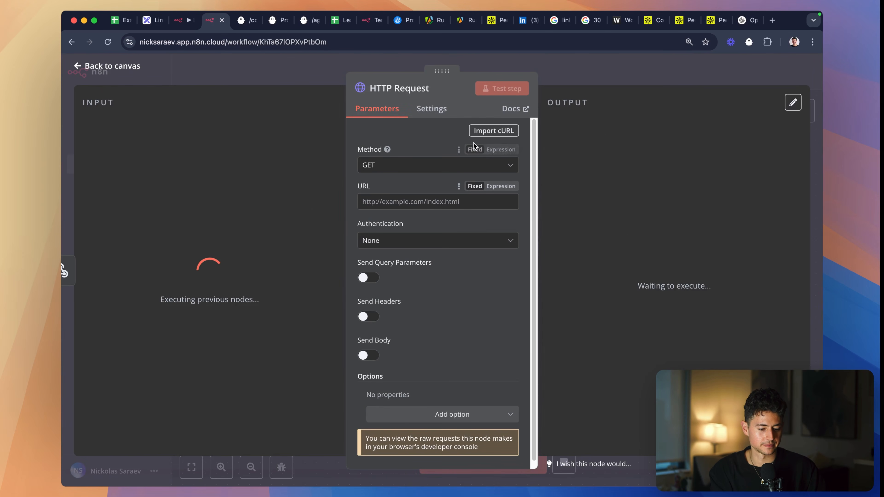
{"action": "left_click", "coordinate": [485, 128]}
{"action": "key", "text": "super+v"}
{"action": "left_click", "coordinate": [603, 317]}
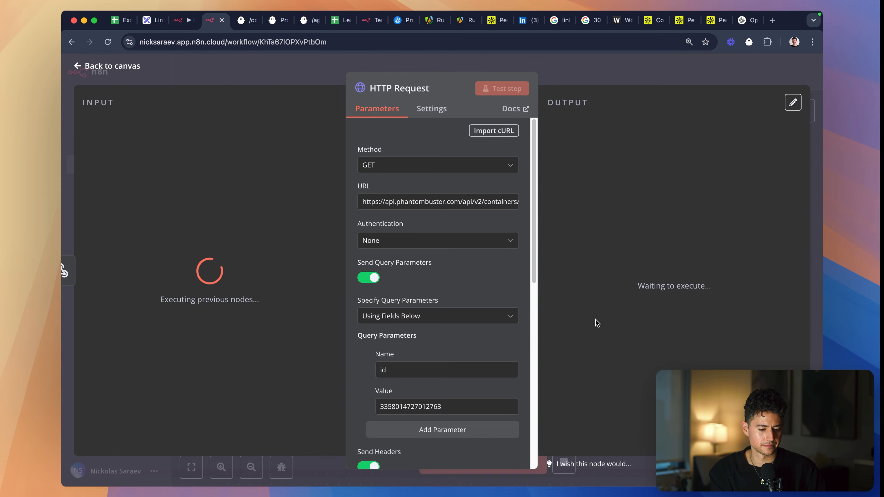
{"action": "scroll", "coordinate": [428, 254], "scroll_direction": "down", "scroll_amount": 6}
{"action": "scroll", "coordinate": [431, 254], "scroll_direction": "down", "scroll_amount": 5}
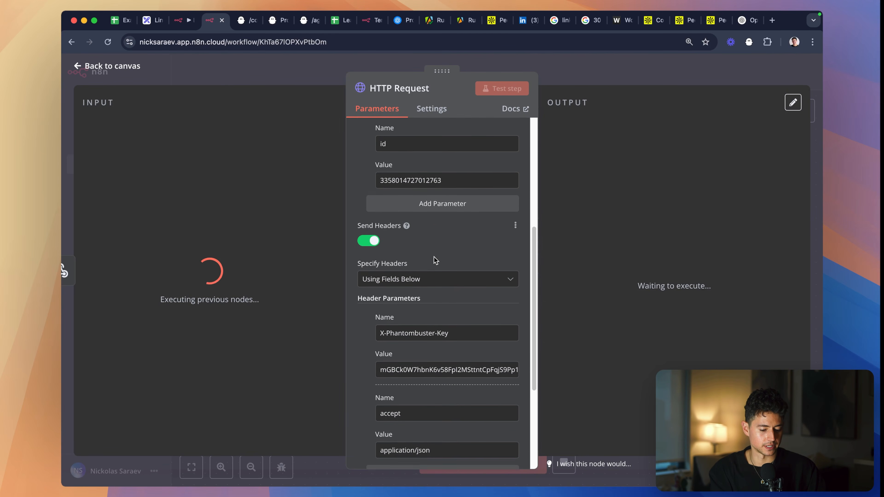
{"action": "scroll", "coordinate": [445, 313], "scroll_direction": "up", "scroll_amount": 10}
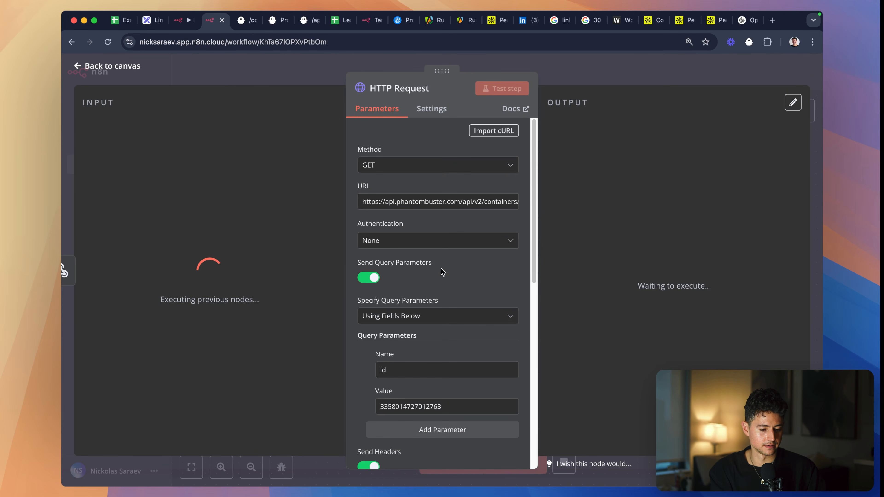
- Check the imported HTTP Request parameters and revisit the PhantomBuster /containers/fetch-output and /agents/launch reference pages
{"action": "scroll", "coordinate": [442, 271], "scroll_direction": "down", "scroll_amount": 4}
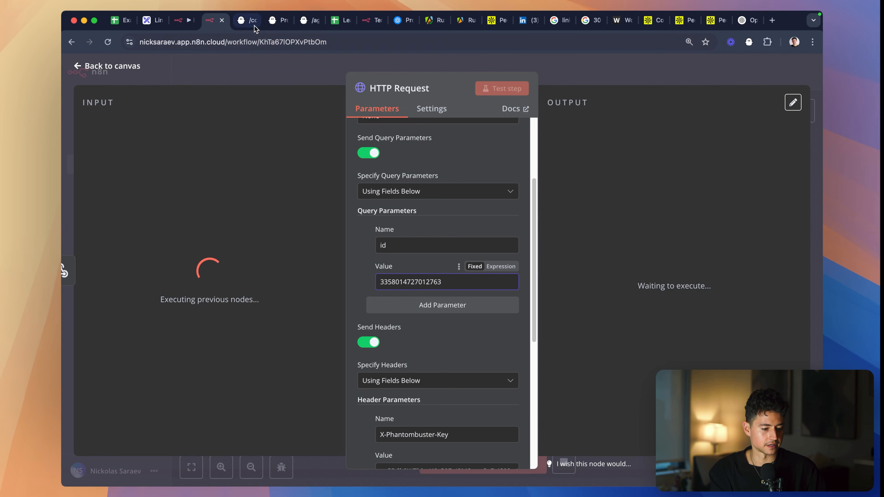
{"action": "left_click", "coordinate": [247, 19]}
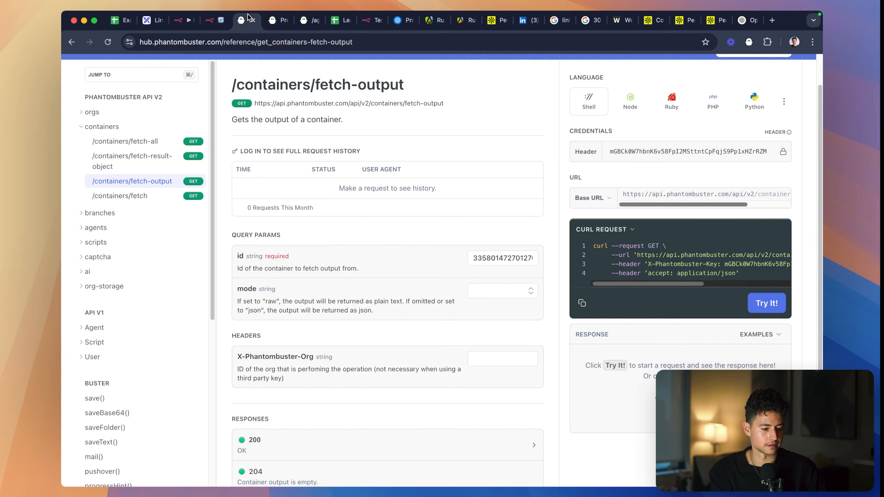
{"action": "key", "text": "ctrl+Tab"}
{"action": "key", "text": "ctrl+Tab"}
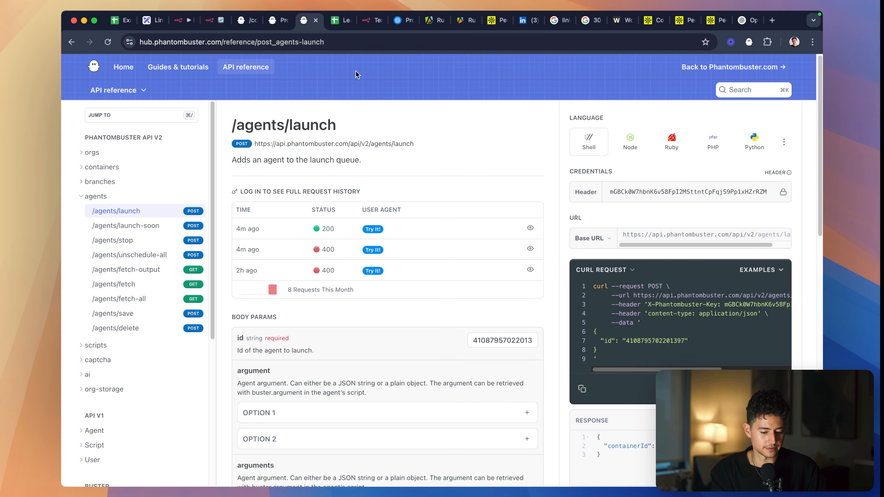
{"action": "key", "text": "ctrl+shift+Tab"}
{"action": "key", "text": "ctrl+shift+Tab"}
{"action": "key", "text": "ctrl+shift+Tab"}
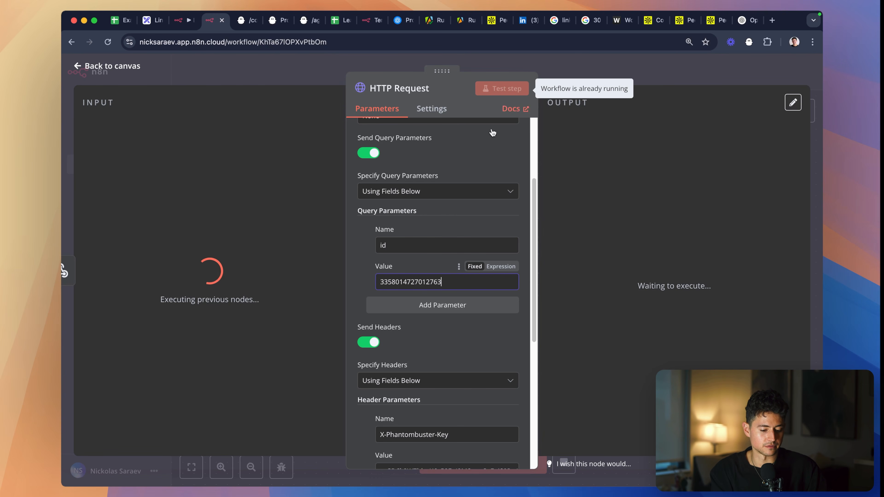
- Stop the waiting webhook execution and try to test the HTTP Request node while it is still fed by the Webhook
{"action": "left_click", "coordinate": [594, 72]}
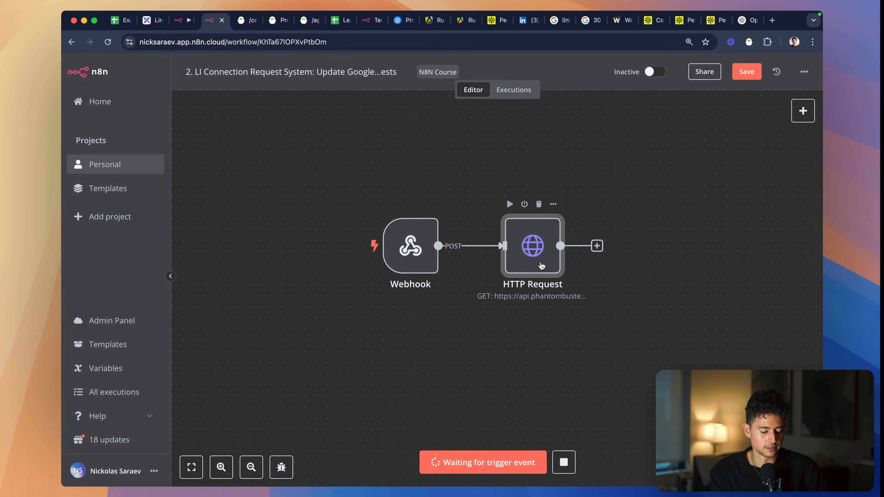
{"action": "left_click", "coordinate": [563, 462]}
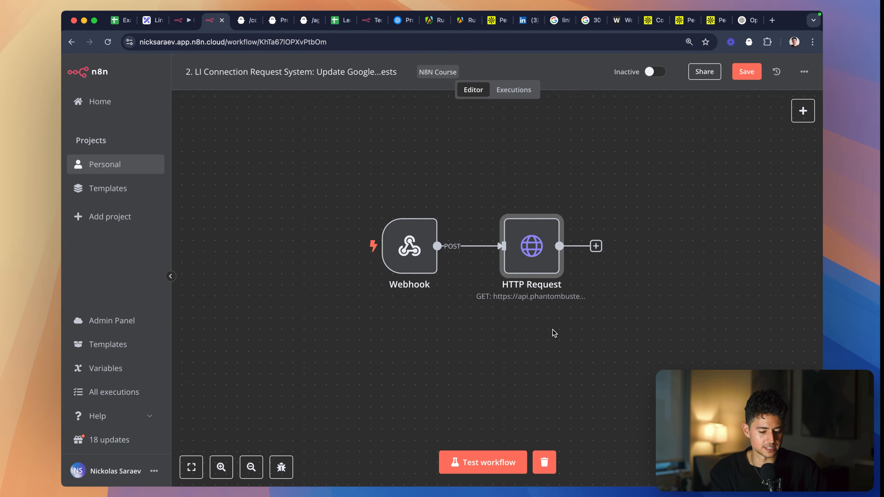
{"action": "scroll", "coordinate": [552, 331], "scroll_direction": "right", "scroll_amount": 5}
{"action": "right_click", "coordinate": [424, 239]}
{"action": "left_click", "coordinate": [439, 252]}
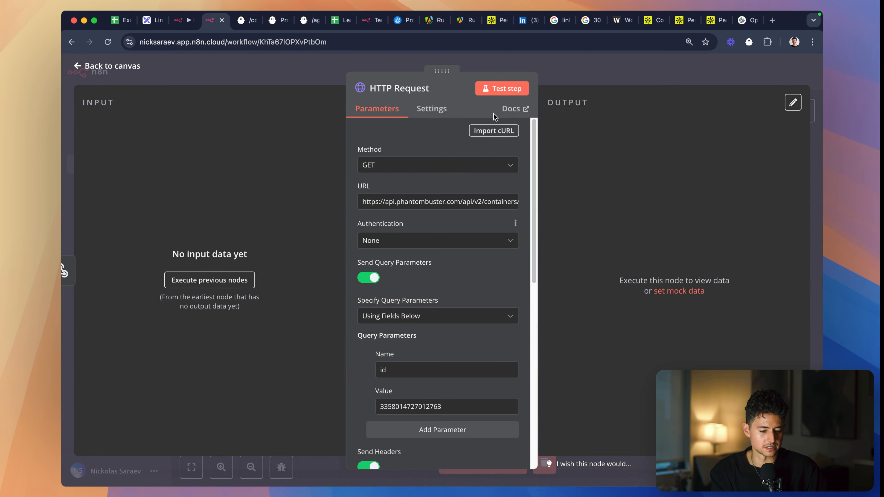
{"action": "left_click", "coordinate": [502, 89]}
{"action": "left_click", "coordinate": [558, 66]}
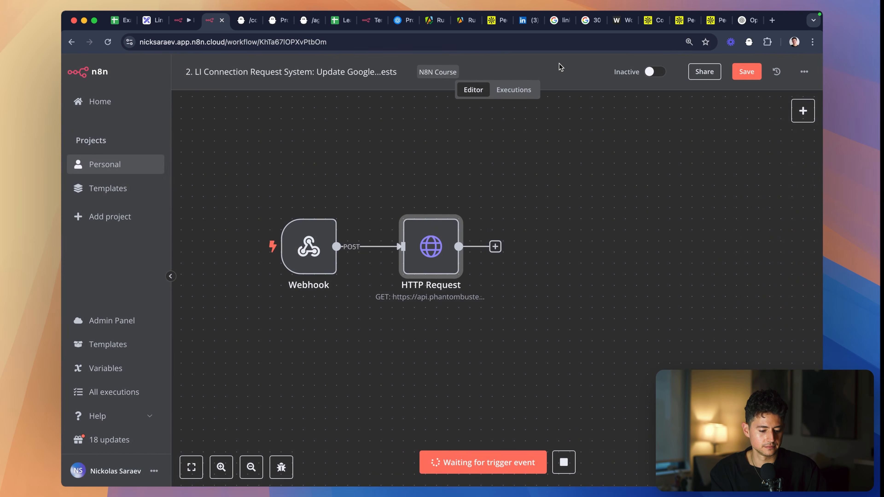
- Detach the HTTP Request node from the Webhook and add a manual trigger connected in front of it
{"action": "left_click", "coordinate": [379, 247]}
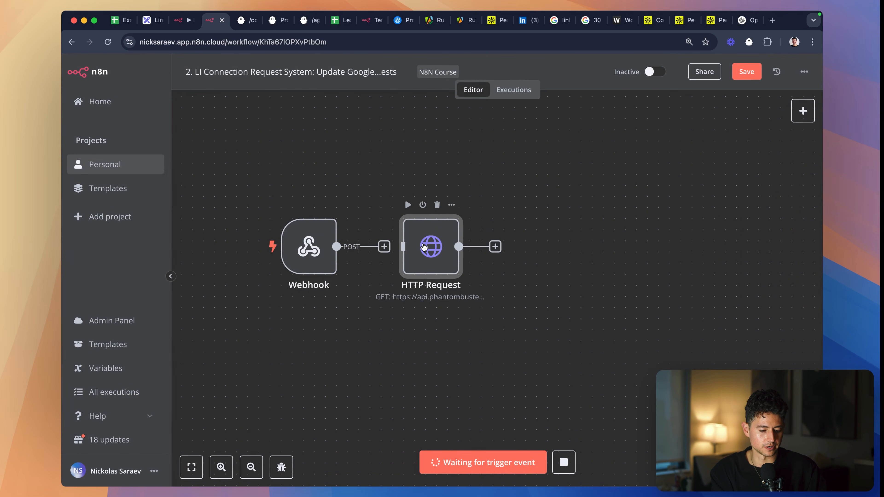
{"action": "left_click_drag", "start_coordinate": [422, 245], "coordinate": [589, 245]}
{"action": "key", "text": "Tab"}
{"action": "type", "text": "manual"}
{"action": "key", "text": "Return"}
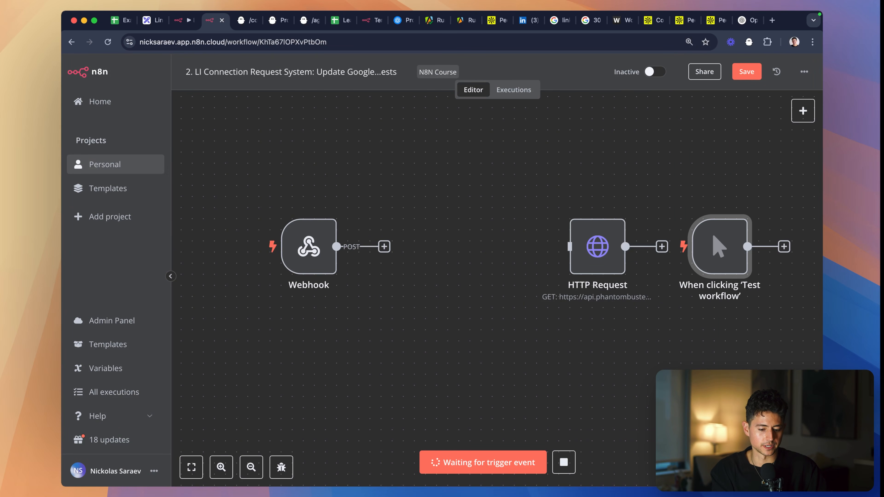
{"action": "left_click_drag", "start_coordinate": [724, 232], "coordinate": [482, 236]}
{"action": "left_click", "coordinate": [603, 244]}
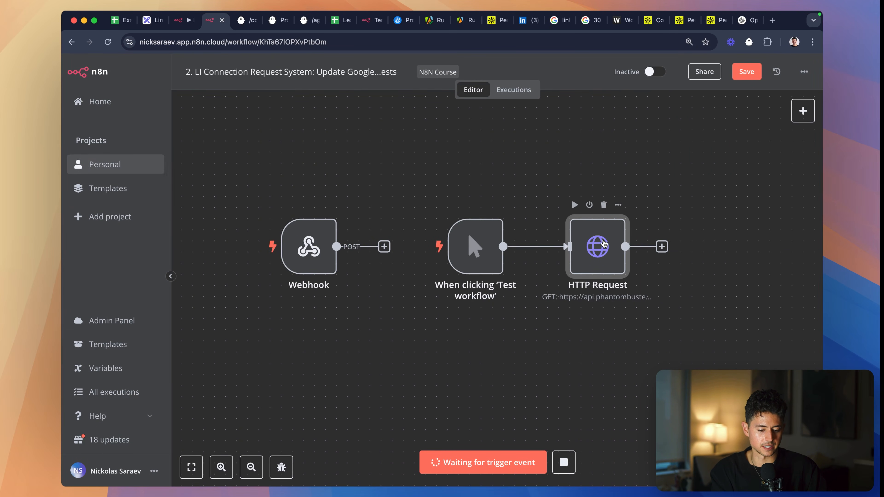
- Stop the waiting execution and test the HTTP Request node using the manual trigger
{"action": "scroll", "coordinate": [442, 360], "scroll_direction": "right", "scroll_amount": 5}
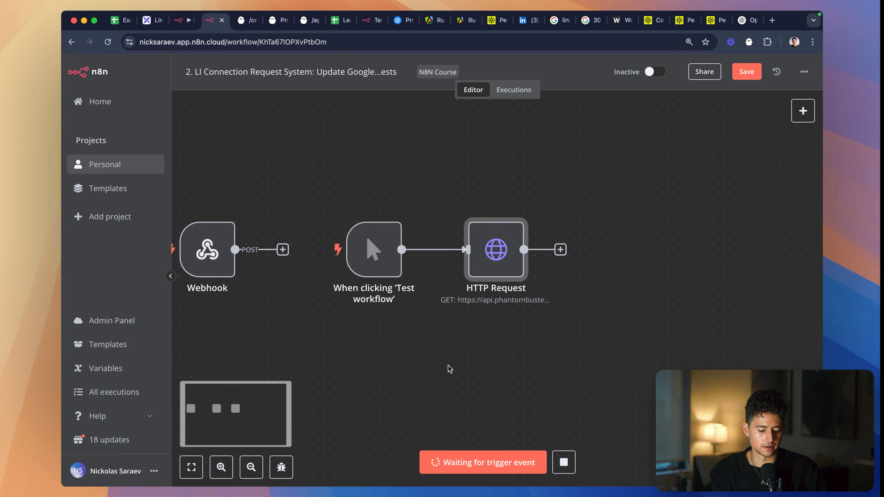
{"action": "left_click", "coordinate": [565, 463]}
{"action": "left_click", "coordinate": [494, 456]}
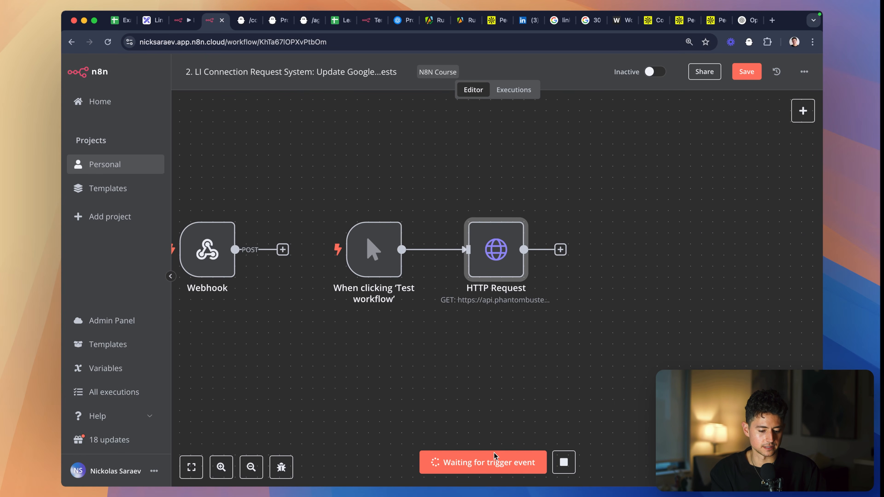
{"action": "left_click", "coordinate": [564, 460]}
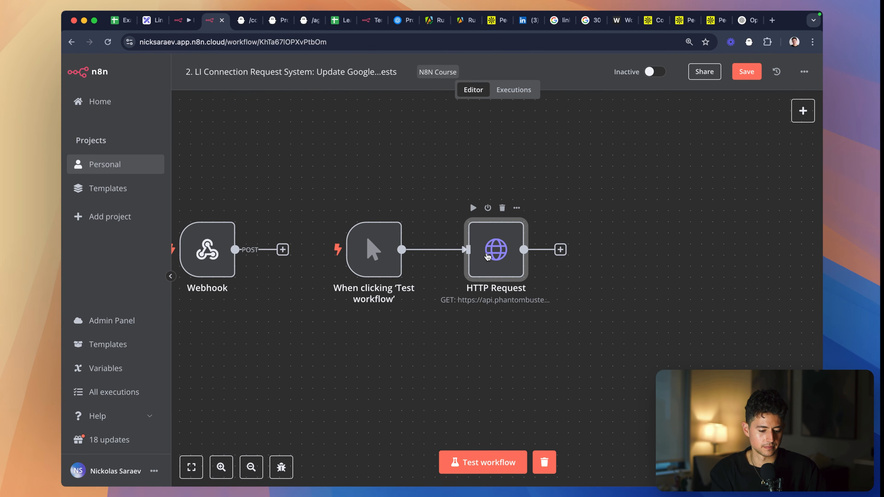
{"action": "double_click", "coordinate": [486, 257]}
{"action": "left_click", "coordinate": [505, 88]}
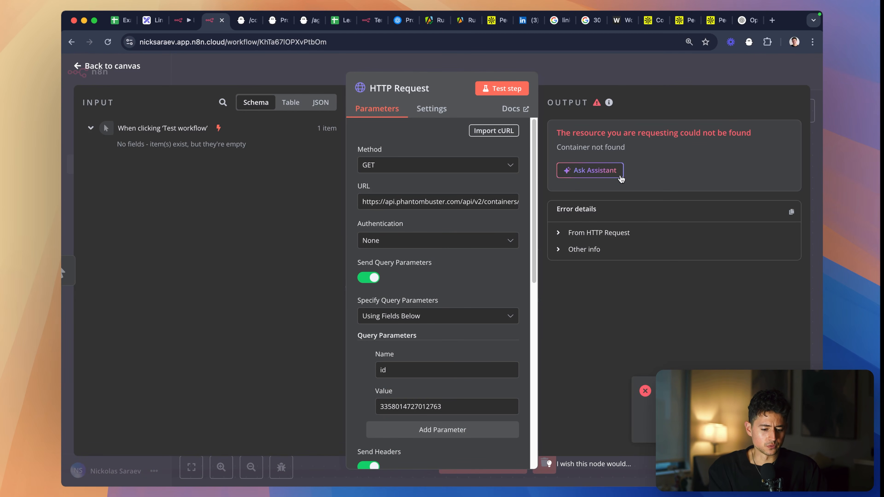
- Exit the LinkedIn Auto Icebreaker Connect setup in PhantomBuster without saving and examine the phantom's activity history
{"action": "left_click", "coordinate": [245, 24]}
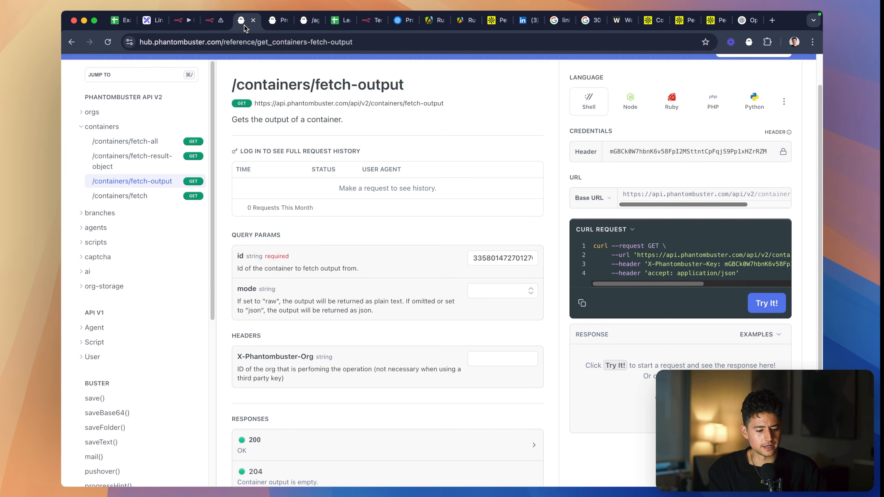
{"action": "left_click", "coordinate": [270, 21]}
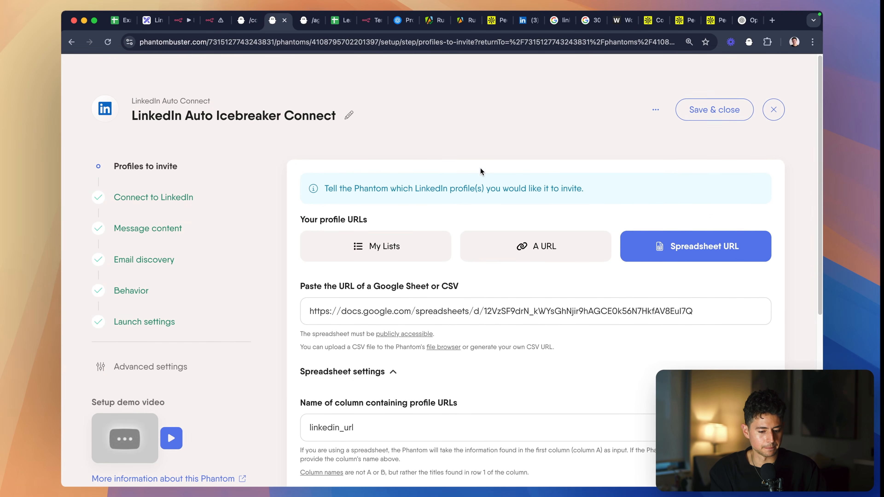
{"action": "left_click", "coordinate": [771, 104]}
{"action": "scroll", "coordinate": [597, 199], "scroll_direction": "down", "scroll_amount": 5}
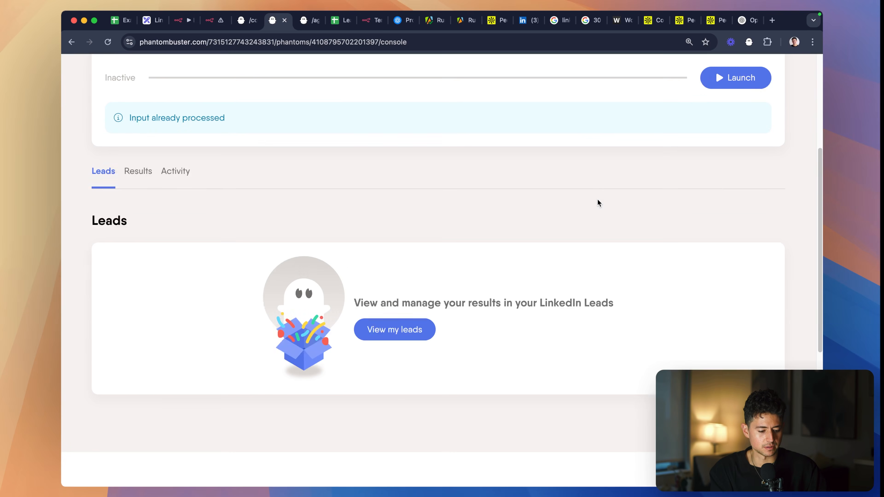
{"action": "left_click", "coordinate": [180, 172]}
{"action": "scroll", "coordinate": [280, 253], "scroll_direction": "down", "scroll_amount": 3}
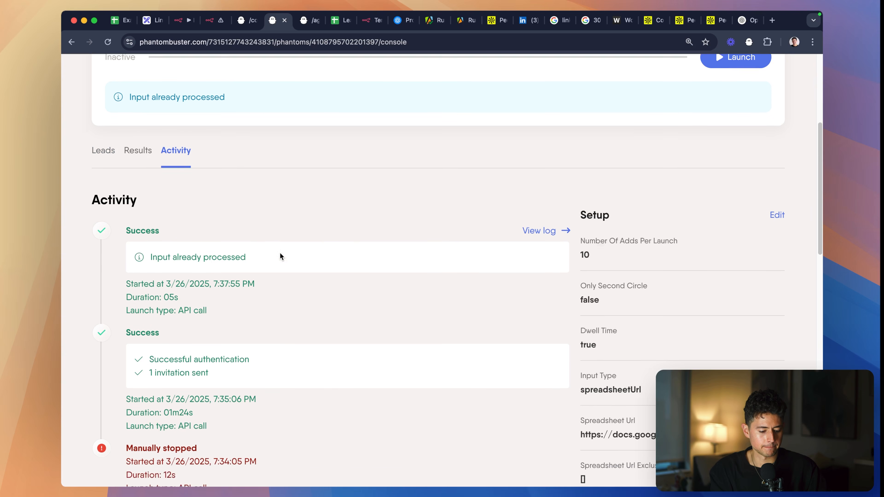
{"action": "scroll", "coordinate": [630, 242], "scroll_direction": "down", "scroll_amount": 4}
{"action": "scroll", "coordinate": [630, 243], "scroll_direction": "down", "scroll_amount": 5}
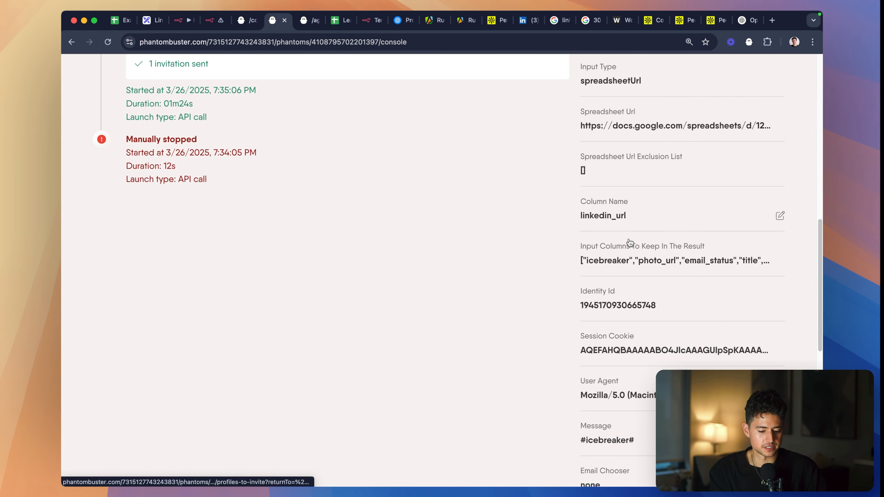
- Search the phantom's activity page for "container" and return to its console
{"action": "key", "text": "super+f"}
{"action": "type", "text": "container"}
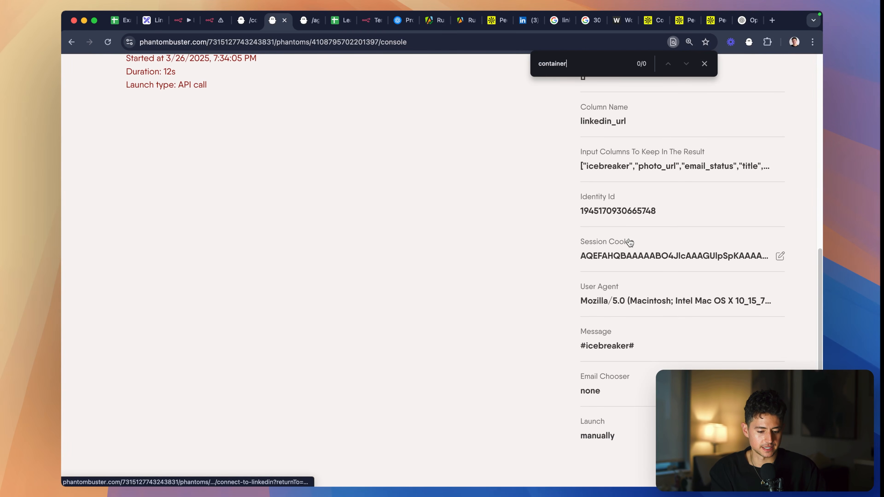
{"action": "scroll", "coordinate": [629, 242], "scroll_direction": "down", "scroll_amount": 5}
{"action": "scroll", "coordinate": [629, 243], "scroll_direction": "up", "scroll_amount": 15}
{"action": "scroll", "coordinate": [629, 242], "scroll_direction": "down", "scroll_amount": 5}
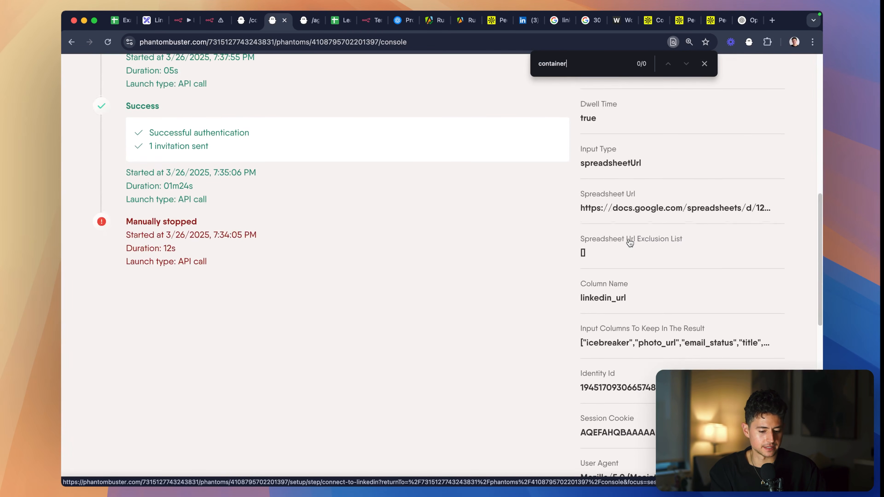
{"action": "scroll", "coordinate": [630, 243], "scroll_direction": "down", "scroll_amount": 3}
{"action": "left_click", "coordinate": [629, 242]}
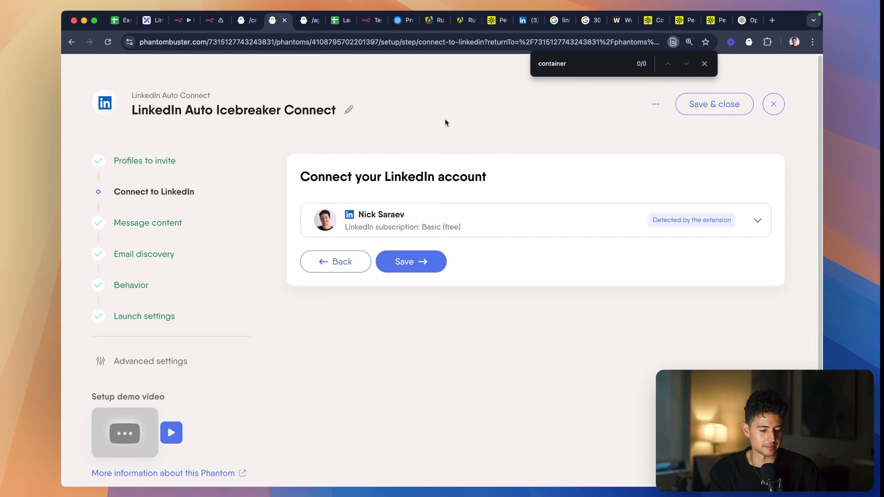
{"action": "key", "text": "super+["}
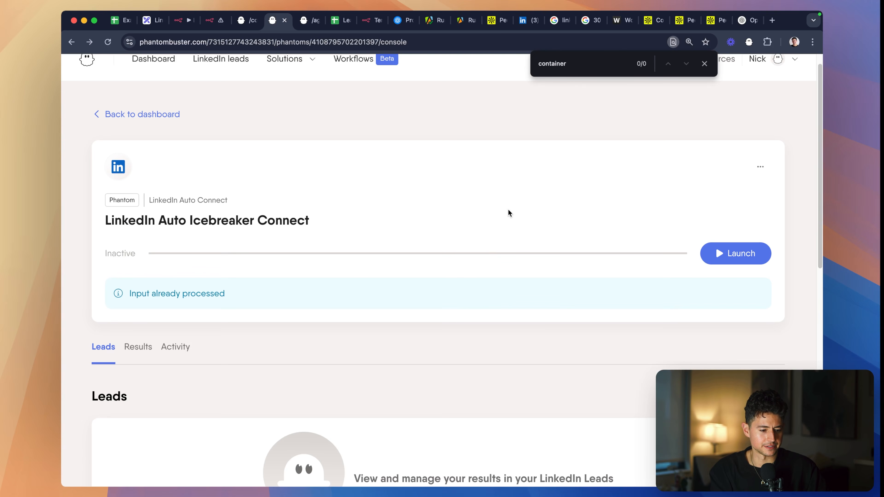
- Examine all columns of the phantom's results table for a container ID
{"action": "scroll", "coordinate": [750, 173], "scroll_direction": "down", "scroll_amount": 5}
{"action": "scroll", "coordinate": [750, 173], "scroll_direction": "up", "scroll_amount": 8}
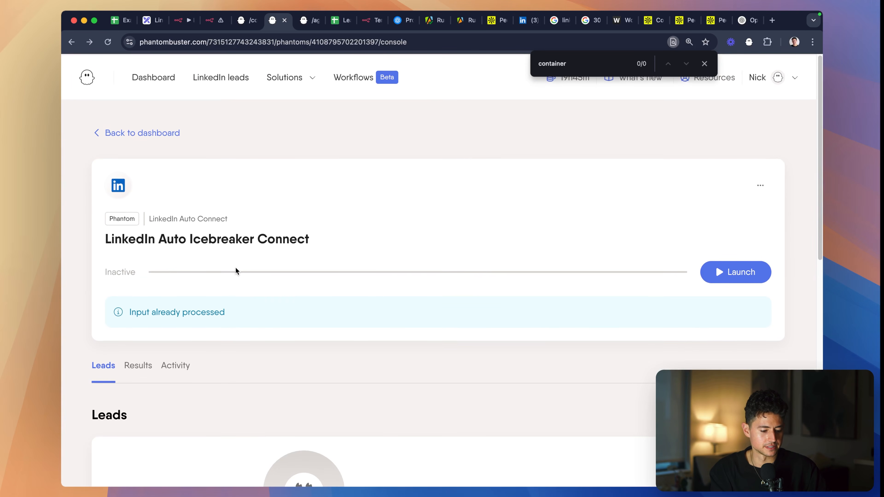
{"action": "left_click", "coordinate": [138, 366]}
{"action": "scroll", "coordinate": [213, 351], "scroll_direction": "down", "scroll_amount": 5}
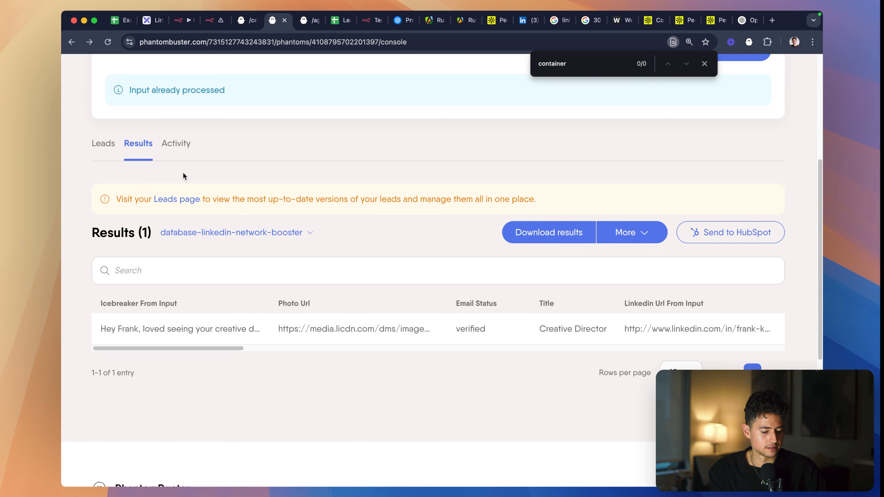
{"action": "scroll", "coordinate": [237, 320], "scroll_direction": "right", "scroll_amount": 15}
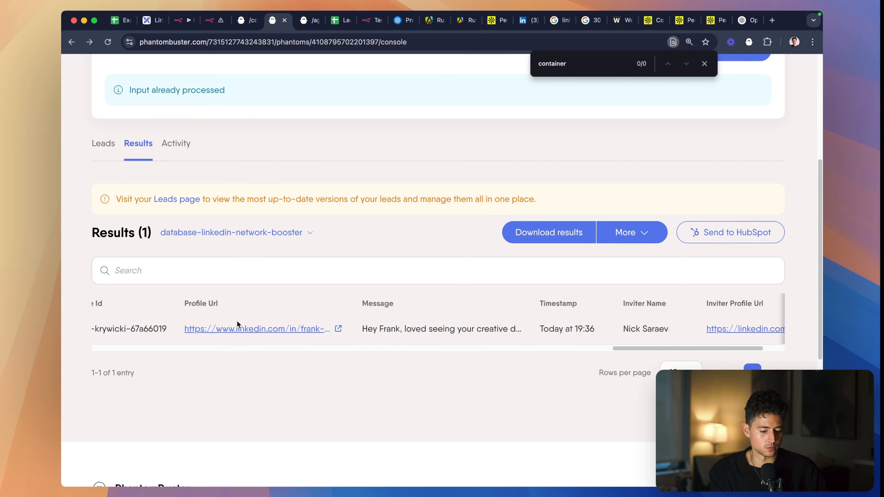
{"action": "scroll", "coordinate": [237, 323], "scroll_direction": "right", "scroll_amount": 5}
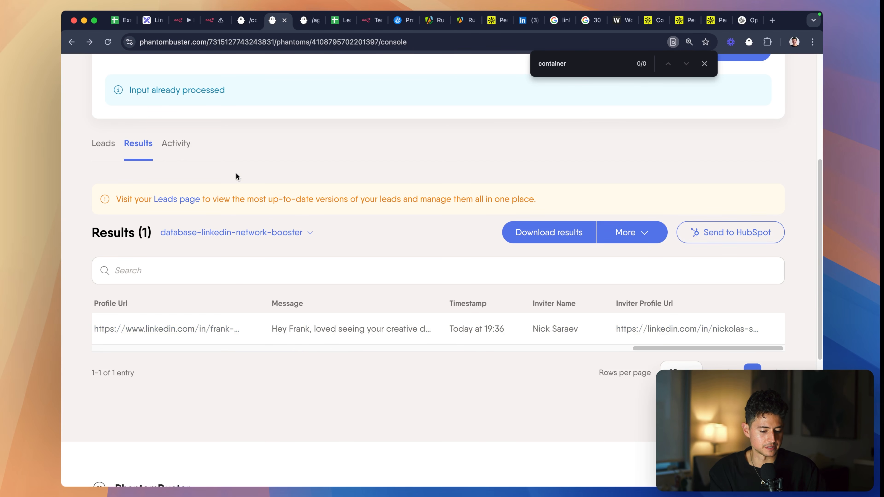
- Inspect the phantom's activity entries and setup values again for a usable container ID
{"action": "left_click", "coordinate": [186, 150]}
{"action": "scroll", "coordinate": [479, 300], "scroll_direction": "down", "scroll_amount": 10}
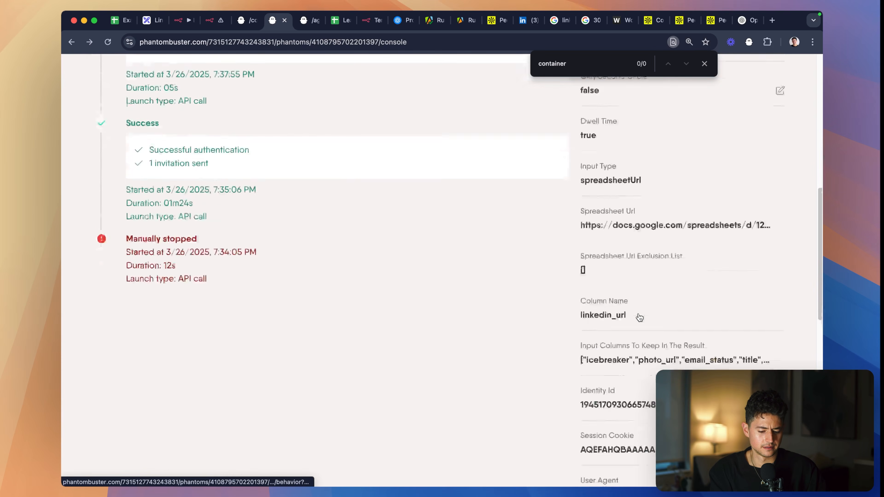
{"action": "left_click_drag", "start_coordinate": [548, 299], "coordinate": [649, 291]}
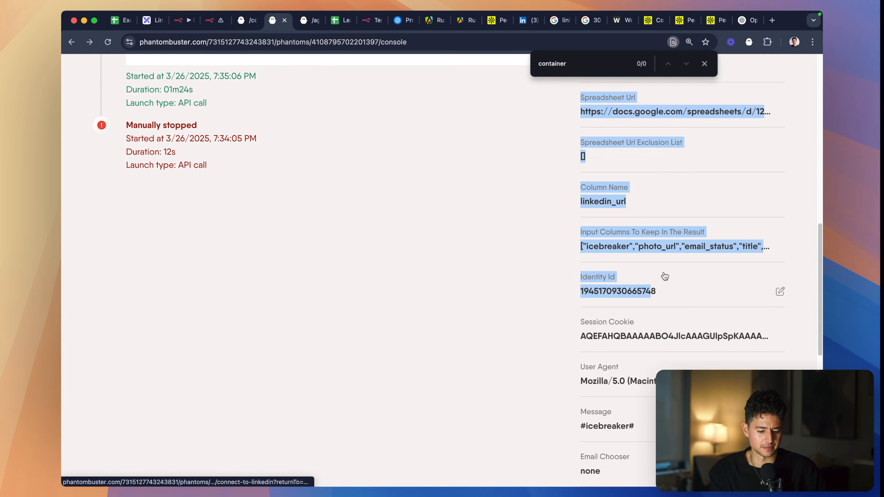
{"action": "left_click", "coordinate": [779, 292]}
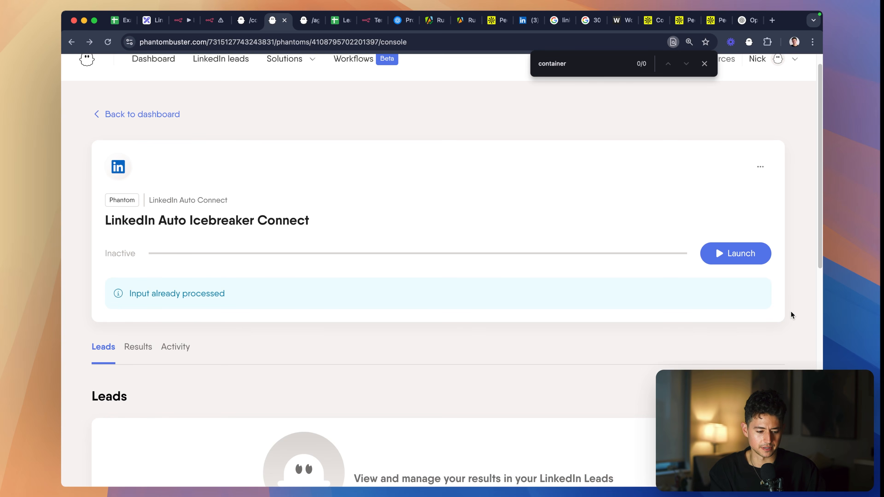
{"action": "scroll", "coordinate": [790, 311], "scroll_direction": "down", "scroll_amount": 12}
{"action": "scroll", "coordinate": [790, 311], "scroll_direction": "up", "scroll_amount": 13}
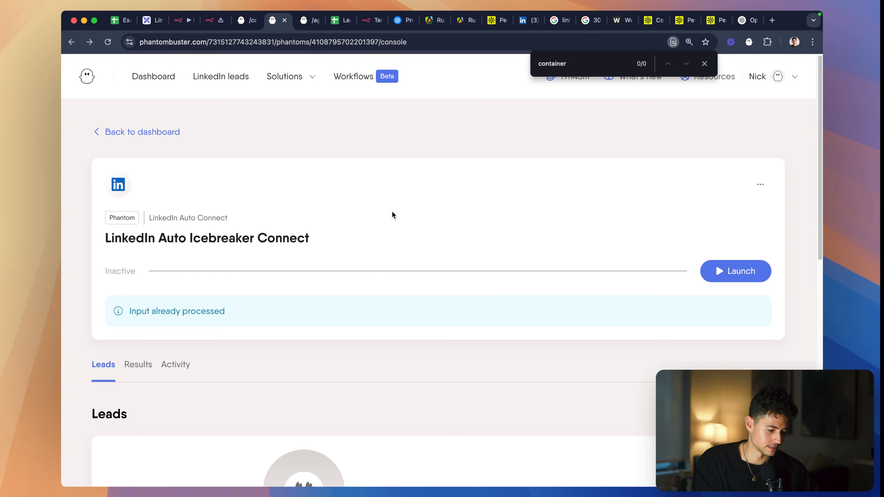
- Return to the HTTP Request test in n8n and open the Leads Google Sheet
{"action": "key", "text": "ctrl+shift+Tab"}
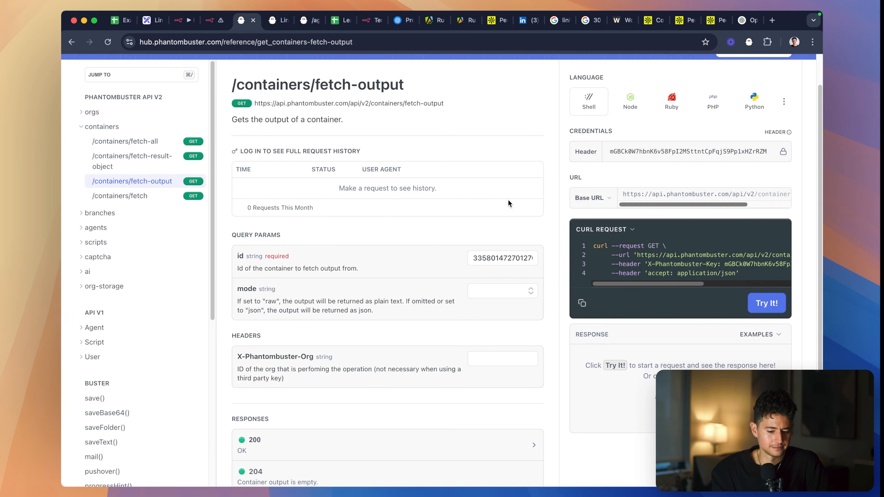
{"action": "key", "text": "ctrl+shift+Tab"}
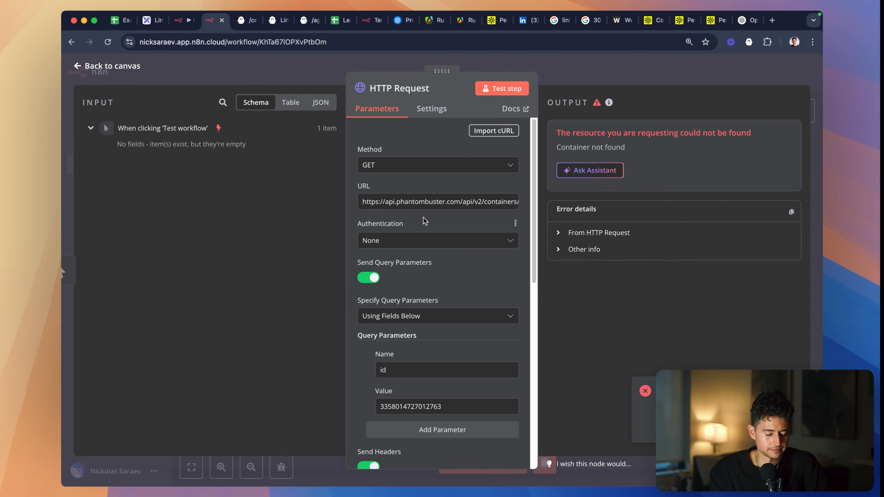
{"action": "left_click", "coordinate": [337, 20]}
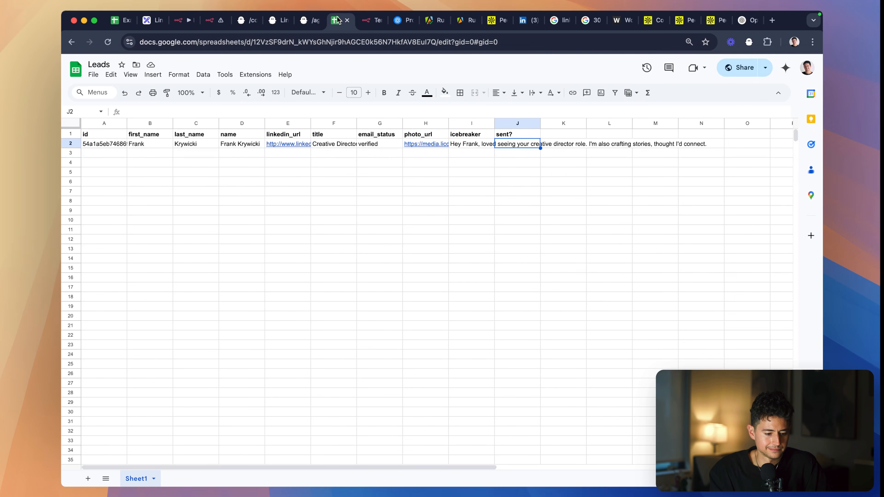
- Undo the latest edits in the Example for LI Build sheet, including the icebreaker entry in row 2
{"action": "left_click", "coordinate": [114, 28]}
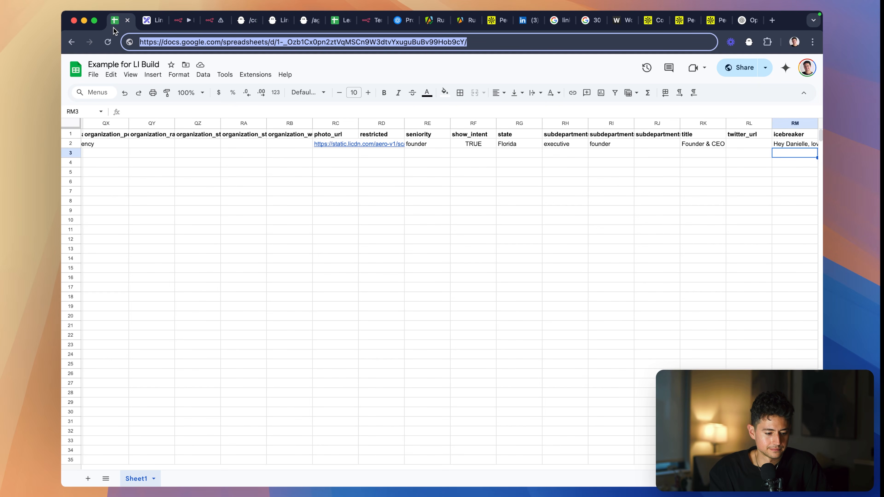
{"action": "scroll", "coordinate": [281, 143], "scroll_direction": "left", "scroll_amount": 3}
{"action": "left_click", "coordinate": [281, 143]}
{"action": "key", "text": "super+z"}
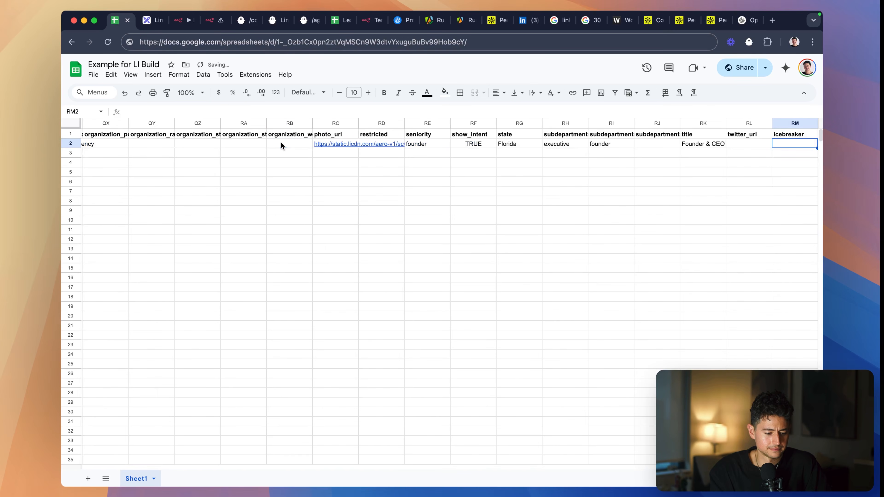
{"action": "key", "text": "super+z"}
{"action": "key", "text": "super+z"}
- Re-enter the container ID from the /containers/fetch-output reference as the HTTP Request node's id query value
{"action": "left_click", "coordinate": [347, 20]}
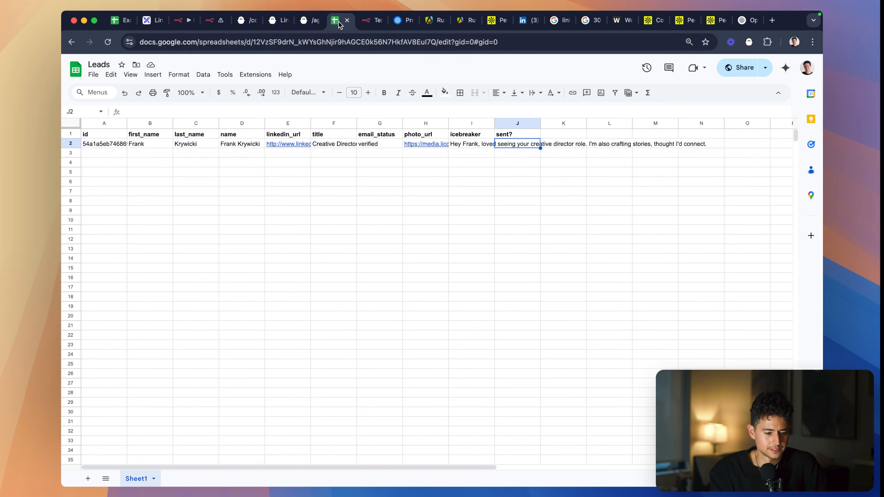
{"action": "left_click", "coordinate": [364, 21]}
{"action": "left_click", "coordinate": [208, 21]}
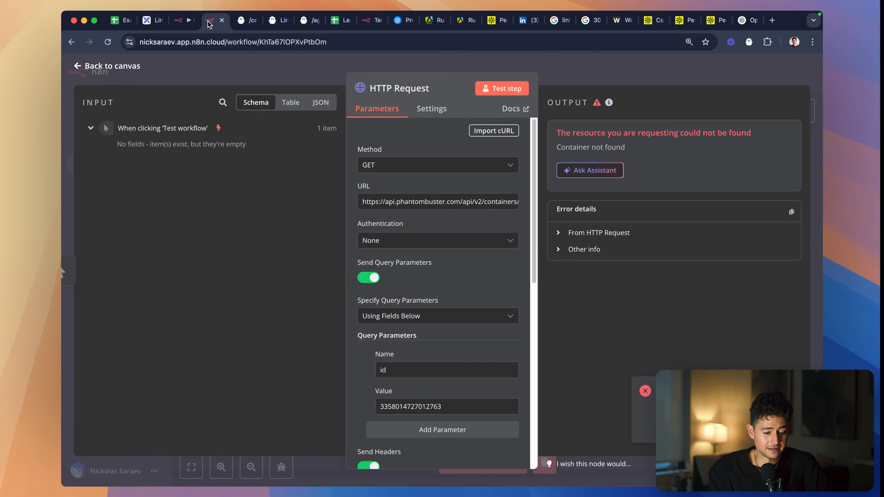
{"action": "scroll", "coordinate": [448, 279], "scroll_direction": "down", "scroll_amount": 5}
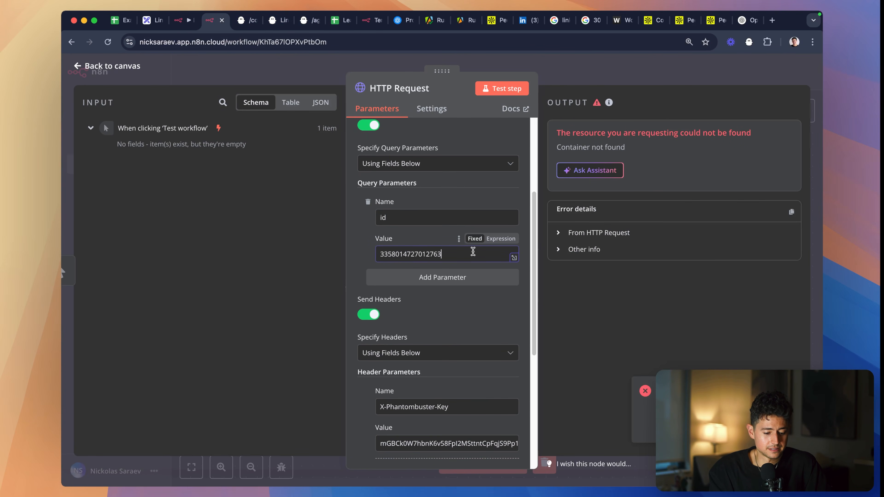
{"action": "double_click", "coordinate": [473, 251]}
{"action": "key", "text": "super+c"}
{"action": "key", "text": "ctrl+Tab"}
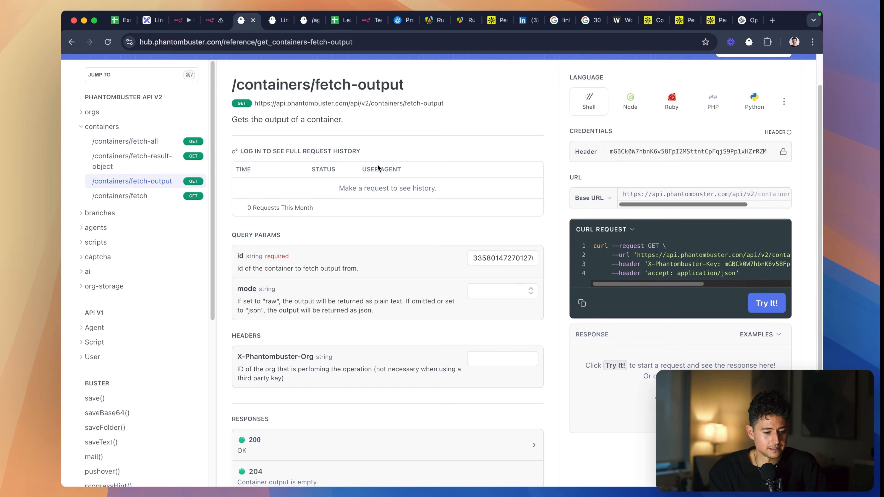
{"action": "scroll", "coordinate": [588, 294], "scroll_direction": "down", "scroll_amount": 4}
{"action": "key", "text": "ctrl+Tab"}
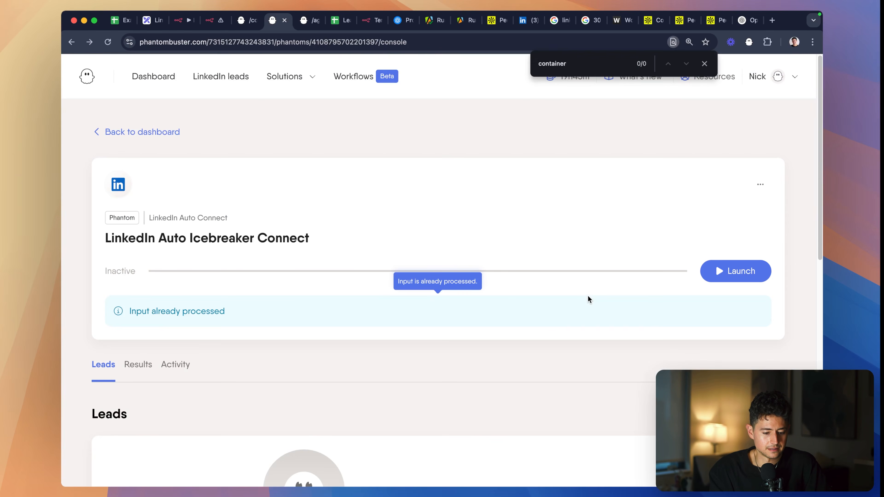
{"action": "key", "text": "ctrl+shift+Tab"}
{"action": "double_click", "coordinate": [499, 141]}
{"action": "key", "text": "ctrl+shift+Tab"}
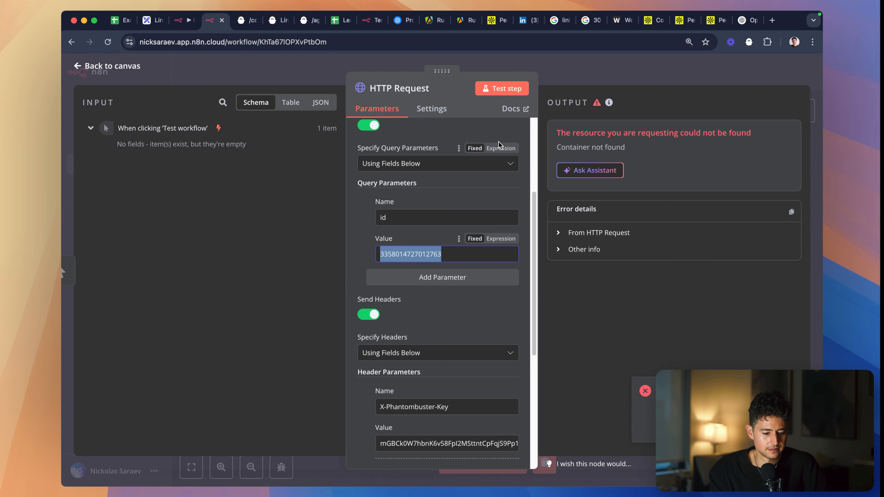
{"action": "key", "text": "super+v"}
{"action": "key", "text": "ctrl+Tab"}
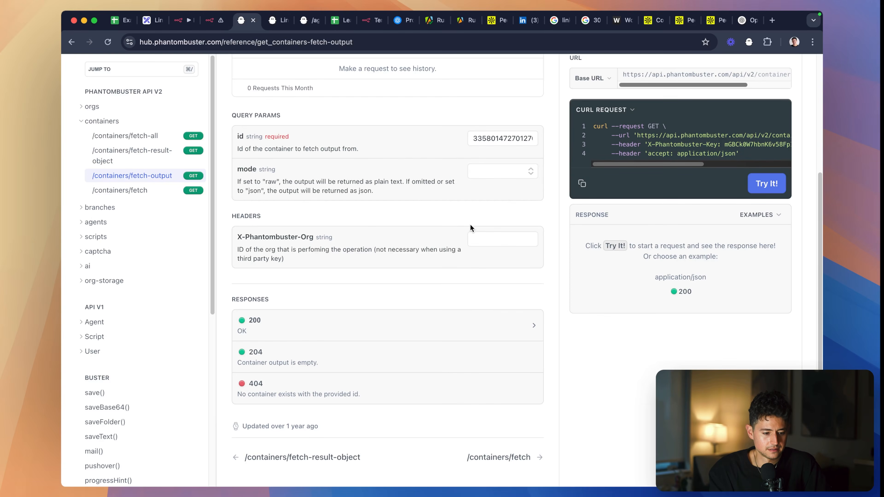
{"action": "key", "text": "ctrl+Tab"}
{"action": "key", "text": "ctrl+Tab"}
{"action": "scroll", "coordinate": [685, 281], "scroll_direction": "down", "scroll_amount": 1}
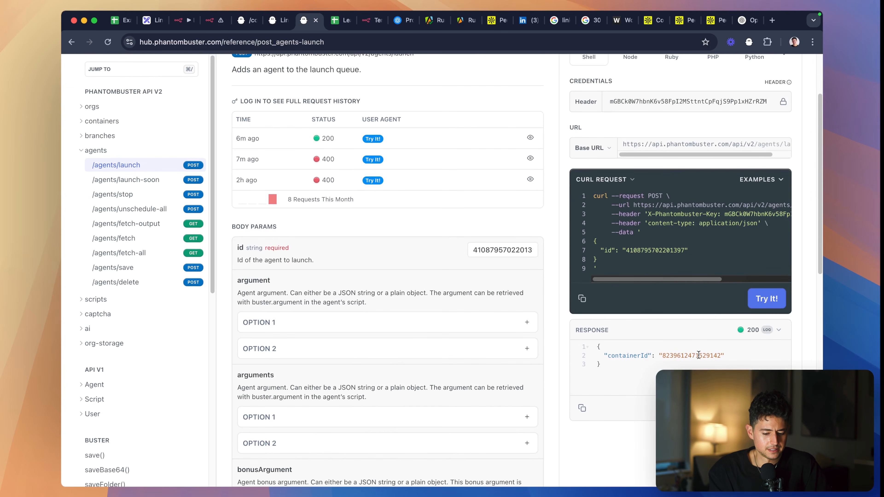
{"action": "double_click", "coordinate": [698, 368]}
{"action": "key", "text": "super+c"}
{"action": "scroll", "coordinate": [465, 128], "scroll_direction": "up", "scroll_amount": 3}
{"action": "left_click", "coordinate": [216, 23]}
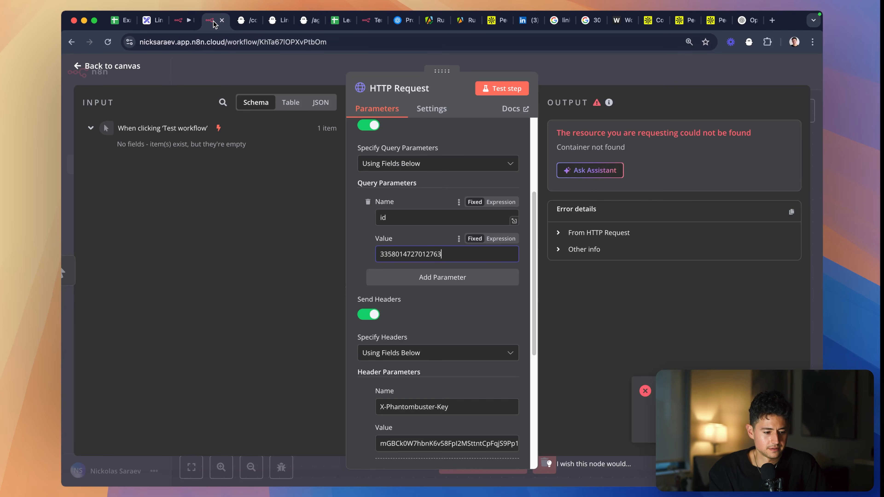
{"action": "key", "text": "super+a"}
{"action": "key", "text": "super+v"}
{"action": "left_click", "coordinate": [498, 93]}
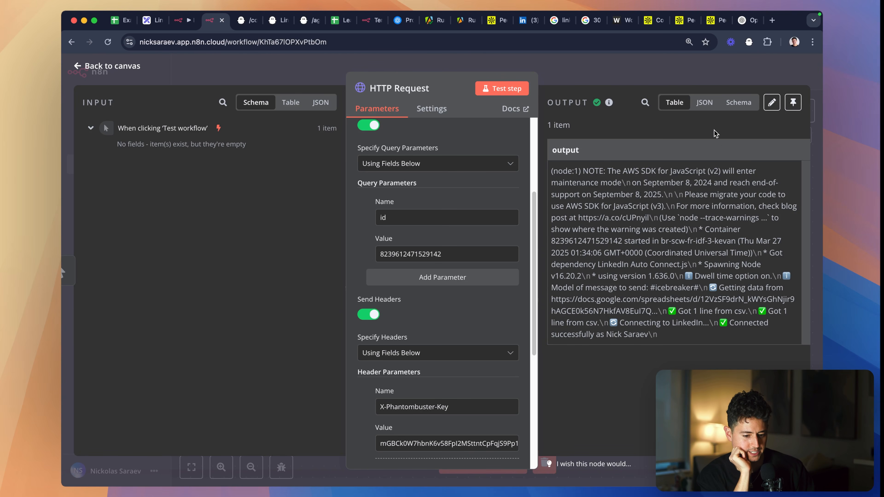
- Inspect the HTTP Request output as JSON and as schema, and return to the canvas
{"action": "left_click", "coordinate": [692, 101]}
{"action": "scroll", "coordinate": [729, 169], "scroll_direction": "right", "scroll_amount": 15}
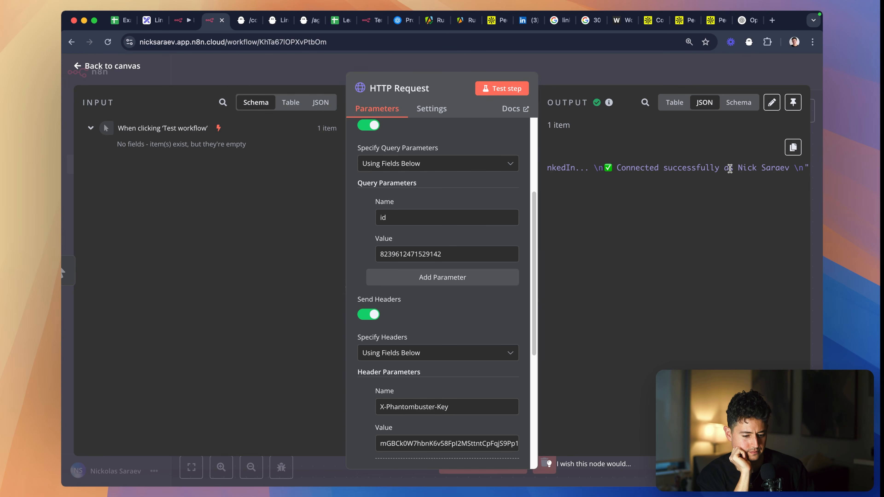
{"action": "left_click", "coordinate": [745, 105]}
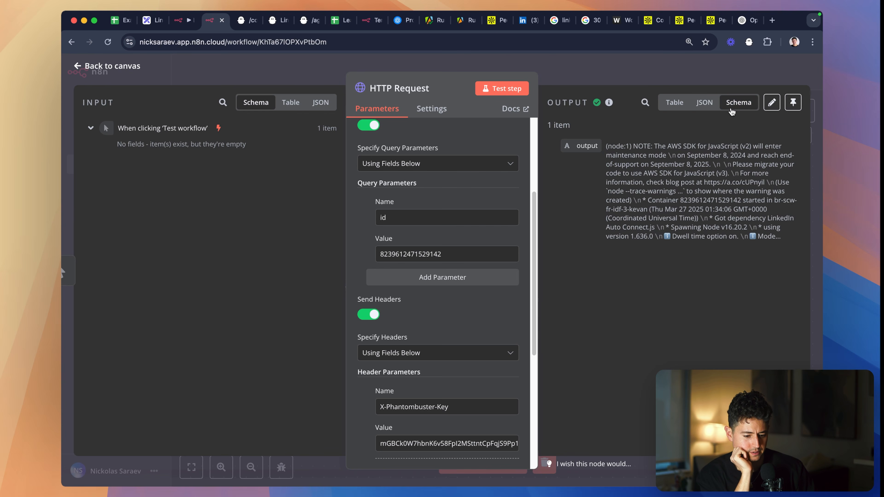
{"action": "left_click", "coordinate": [681, 71]}
- Open the /agents/fetch-output endpoint in the PhantomBuster API reference and locate its id query parameter
{"action": "key", "text": "ctrl+Tab"}
{"action": "key", "text": "ctrl+Tab"}
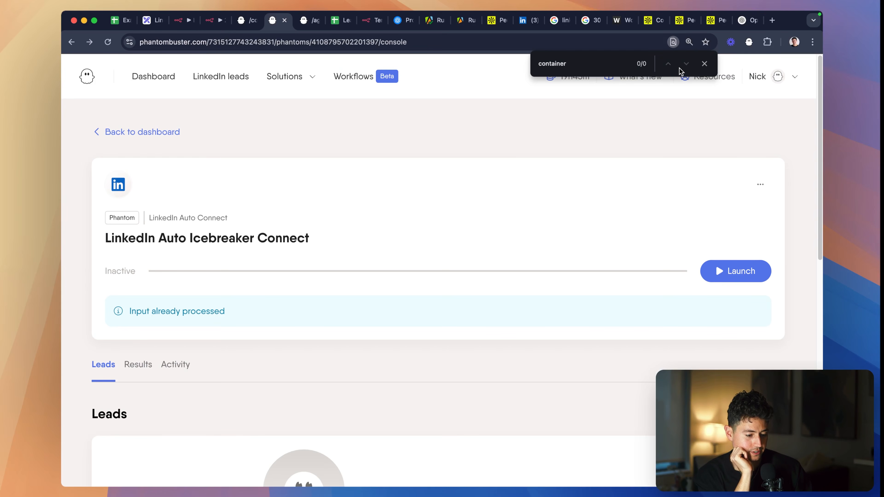
{"action": "key", "text": "ctrl+Tab"}
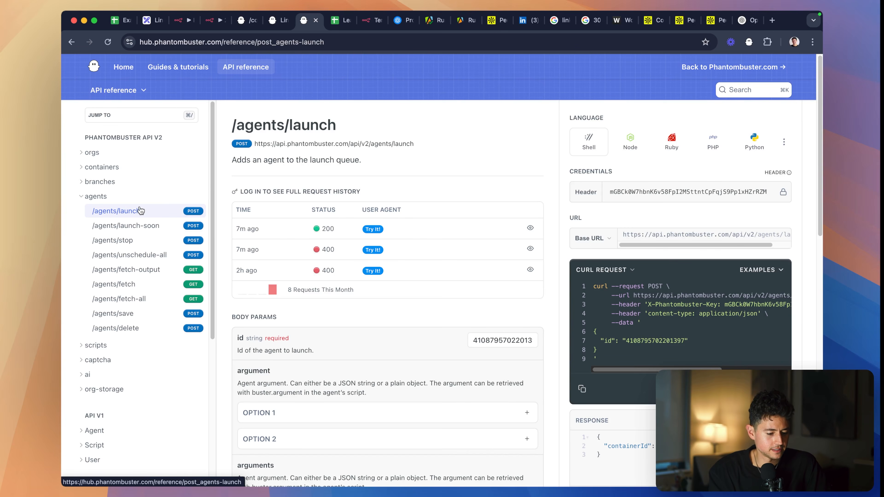
{"action": "scroll", "coordinate": [172, 226], "scroll_direction": "down", "scroll_amount": 3}
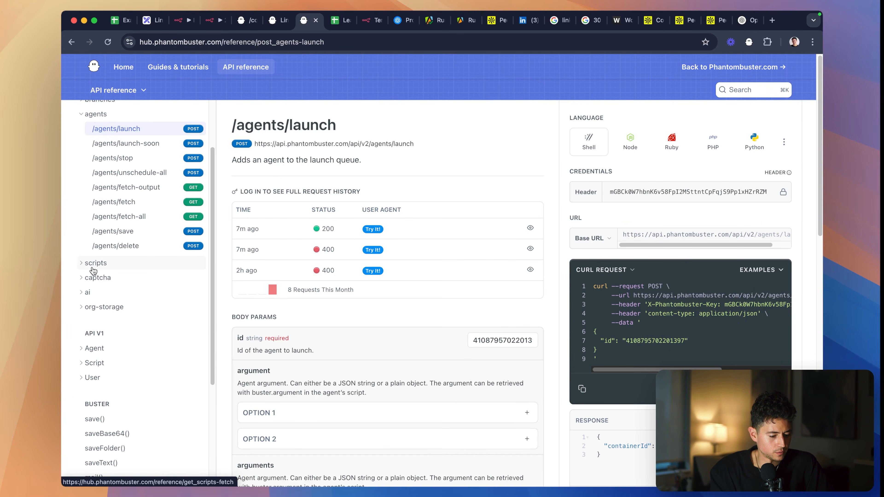
{"action": "scroll", "coordinate": [97, 294], "scroll_direction": "up", "scroll_amount": 3}
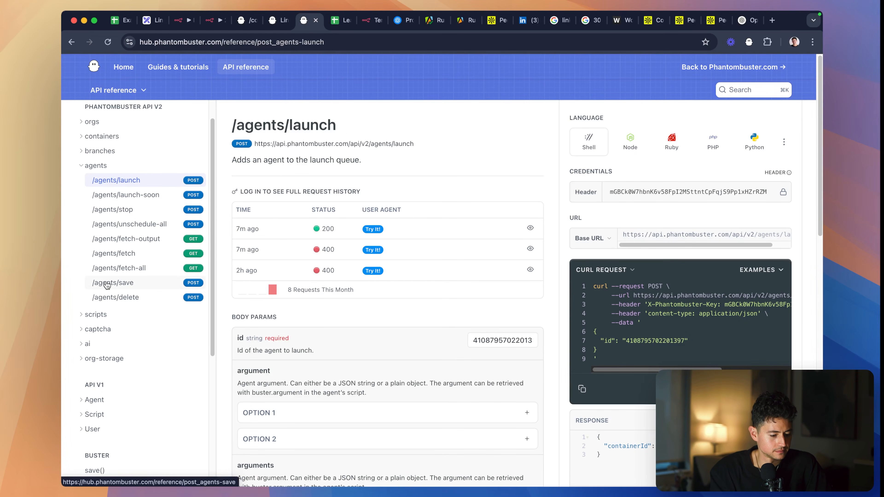
{"action": "left_click", "coordinate": [122, 244]}
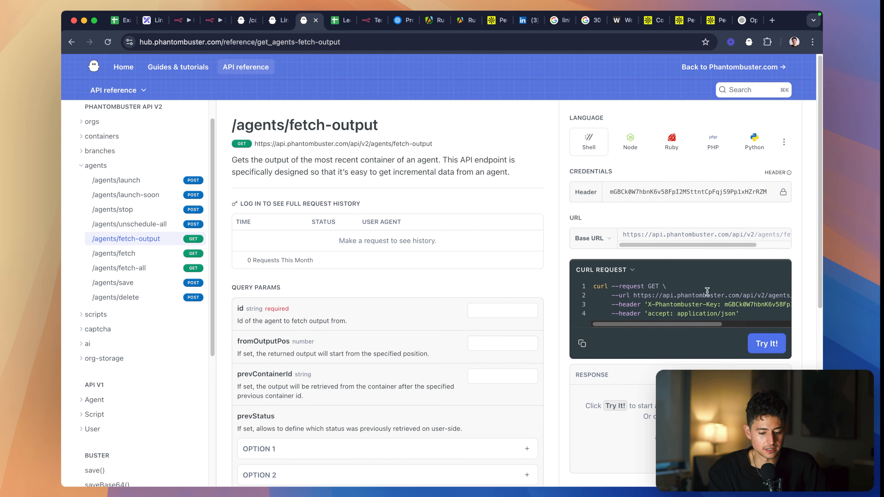
{"action": "scroll", "coordinate": [706, 293], "scroll_direction": "down", "scroll_amount": 3}
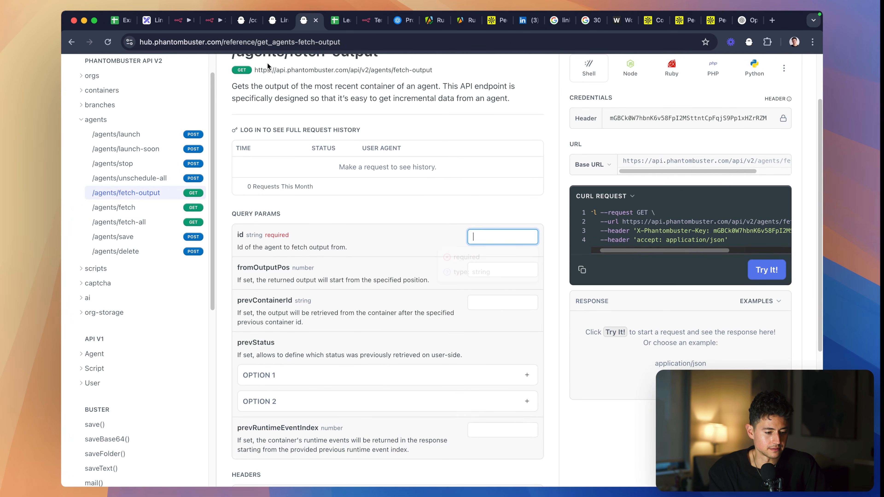
{"action": "left_click", "coordinate": [210, 21]}
{"action": "left_click", "coordinate": [336, 206]}
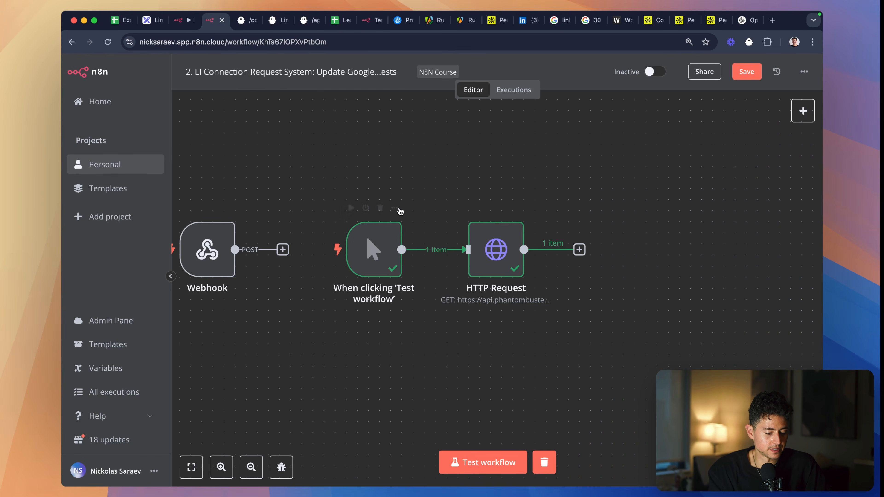
{"action": "key", "text": "ctrl+shift+Tab"}
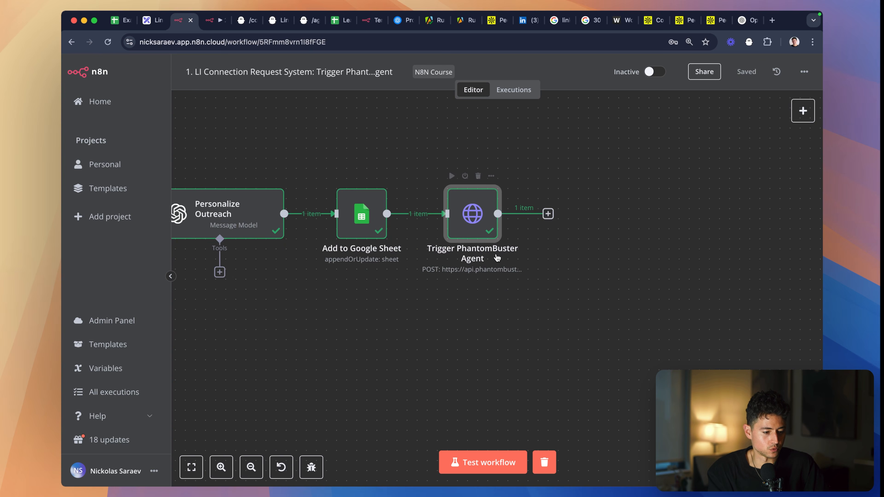
{"action": "double_click", "coordinate": [476, 219]}
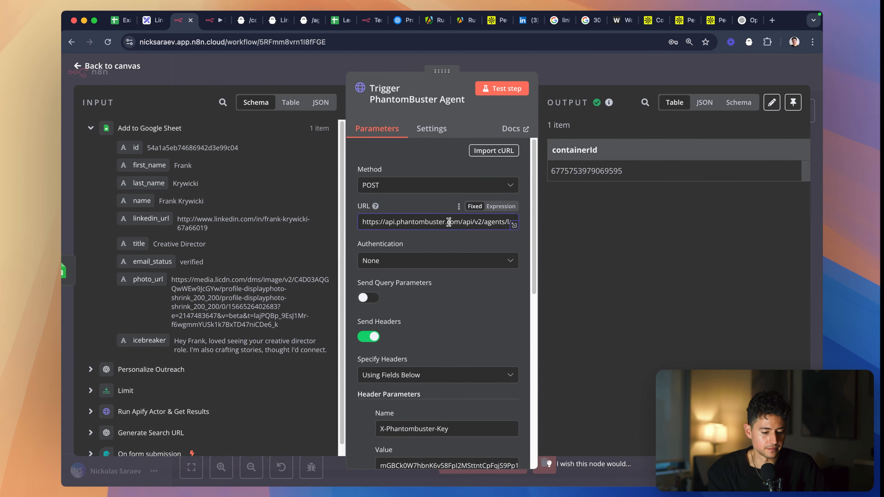
{"action": "scroll", "coordinate": [440, 400], "scroll_direction": "down", "scroll_amount": 6}
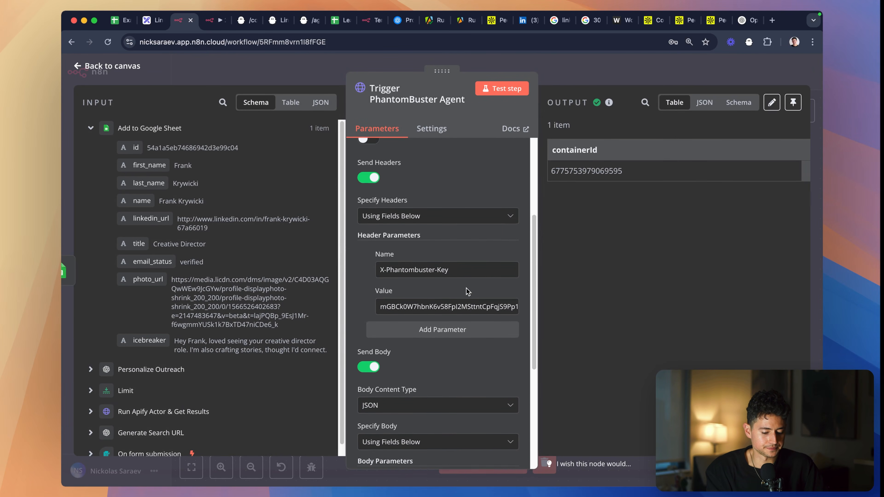
{"action": "scroll", "coordinate": [440, 398], "scroll_direction": "down", "scroll_amount": 1}
{"action": "key", "text": "ctrl+Tab"}
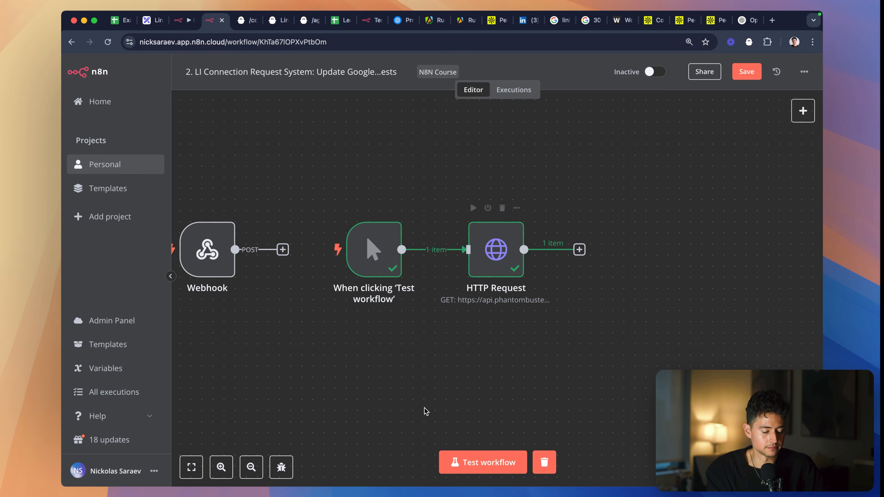
{"action": "key", "text": "ctrl+Tab"}
{"action": "key", "text": "ctrl+shift+Tab"}
{"action": "left_click", "coordinate": [409, 42]}
{"action": "key", "text": "super+v"}
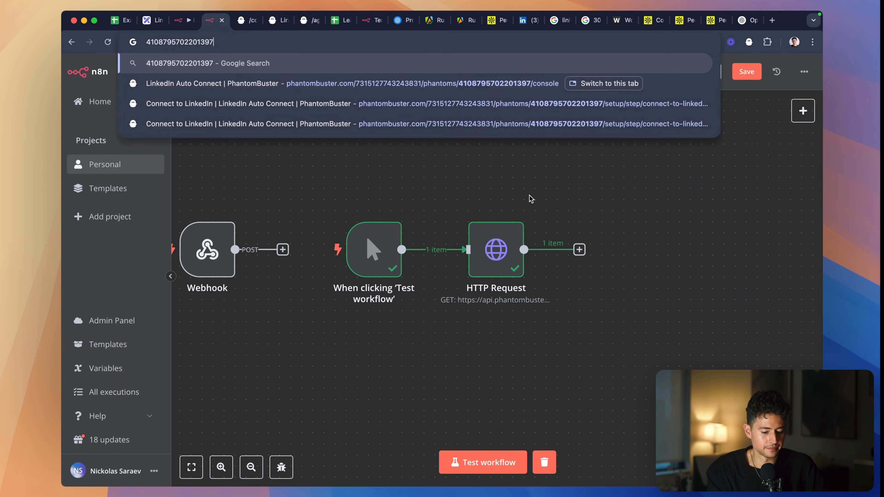
- Reopen the HTTP Request node in the second workflow and move the /agents/fetch-output reference tab ahead of the phantom console tab
{"action": "left_click", "coordinate": [558, 208]}
{"action": "double_click", "coordinate": [496, 250]}
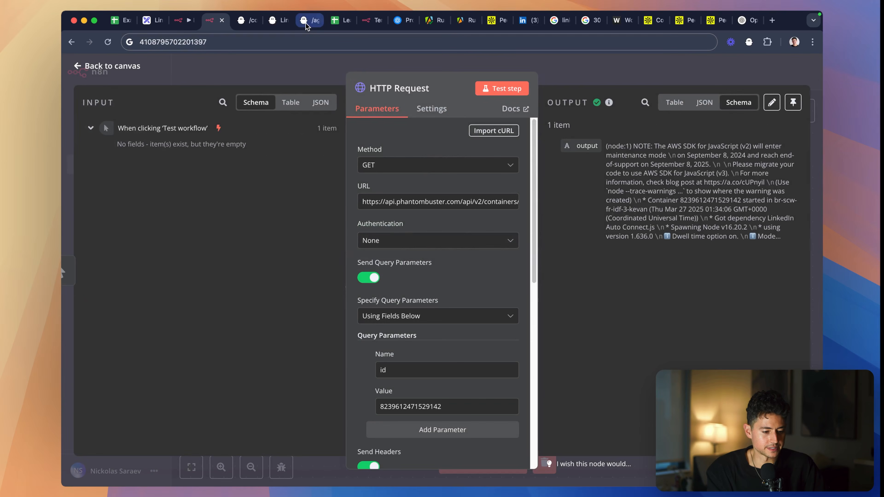
{"action": "left_click", "coordinate": [305, 21]}
{"action": "left_click_drag", "start_coordinate": [306, 25], "coordinate": [275, 21]}
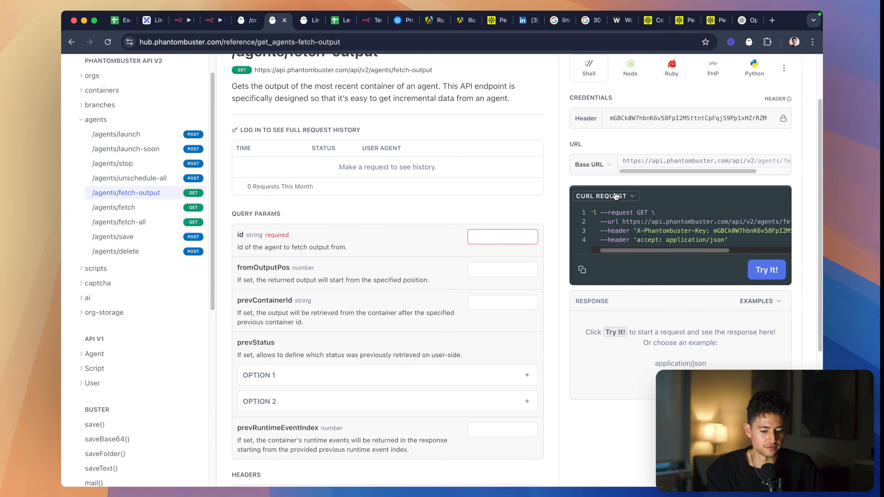
{"action": "left_click", "coordinate": [214, 21]}
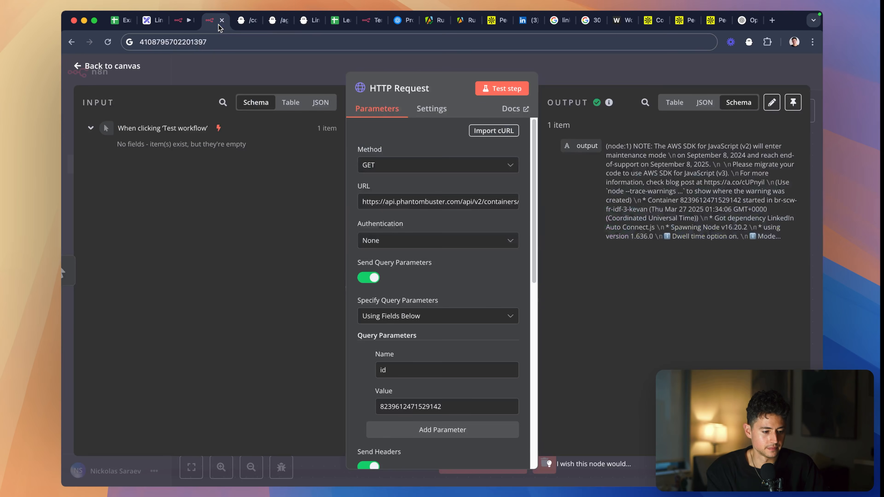
{"action": "left_click", "coordinate": [228, 43]}
{"action": "left_click", "coordinate": [273, 21]}
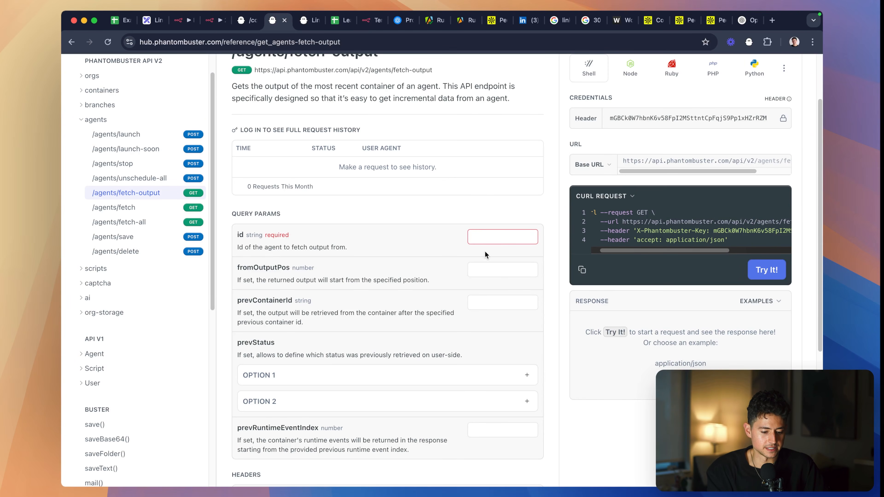
{"action": "left_click", "coordinate": [495, 237]}
{"action": "key", "text": "super+v"}
{"action": "left_click", "coordinate": [765, 270]}
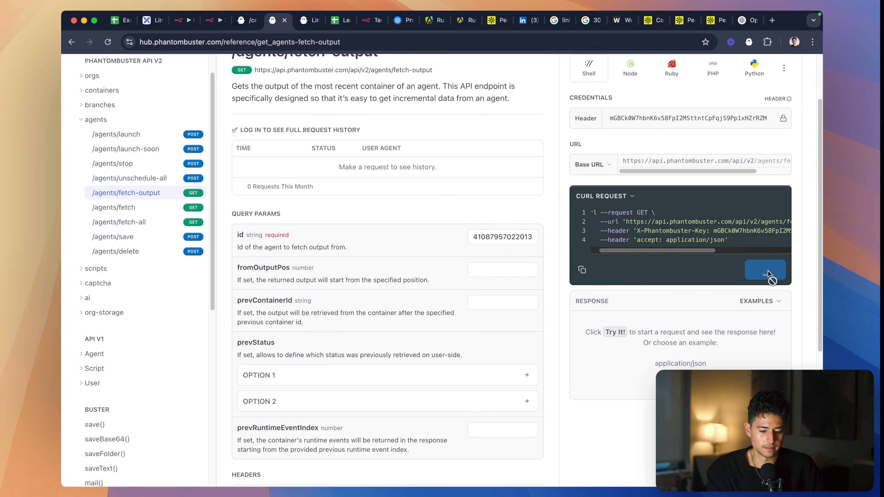
{"action": "scroll", "coordinate": [731, 313], "scroll_direction": "down", "scroll_amount": 2}
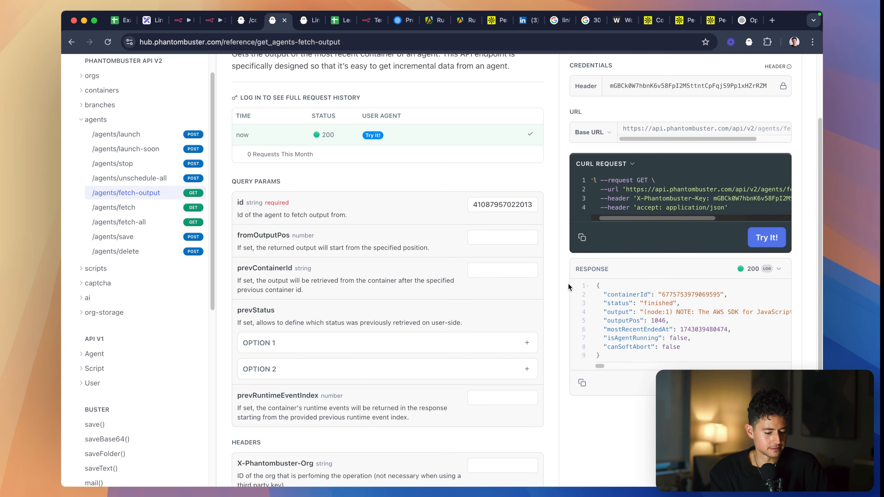
{"action": "scroll", "coordinate": [569, 291], "scroll_direction": "down", "scroll_amount": 1}
{"action": "scroll", "coordinate": [676, 311], "scroll_direction": "right", "scroll_amount": 10}
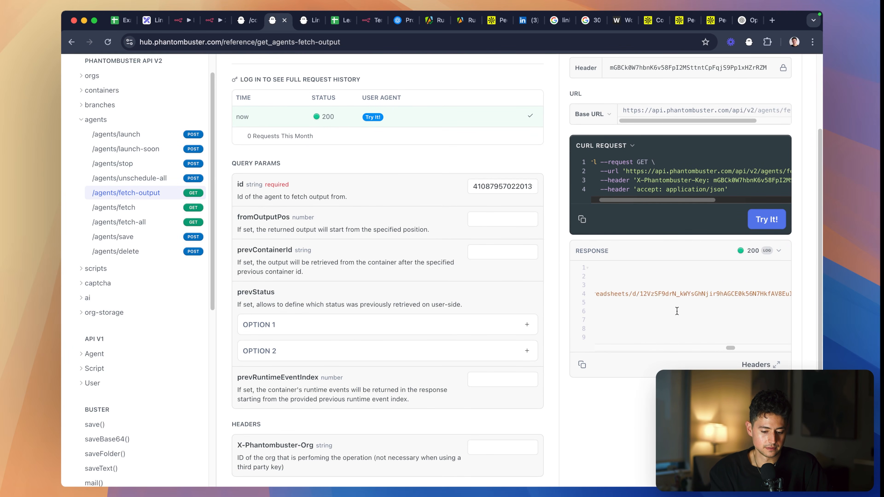
{"action": "scroll", "coordinate": [677, 311], "scroll_direction": "right", "scroll_amount": 10}
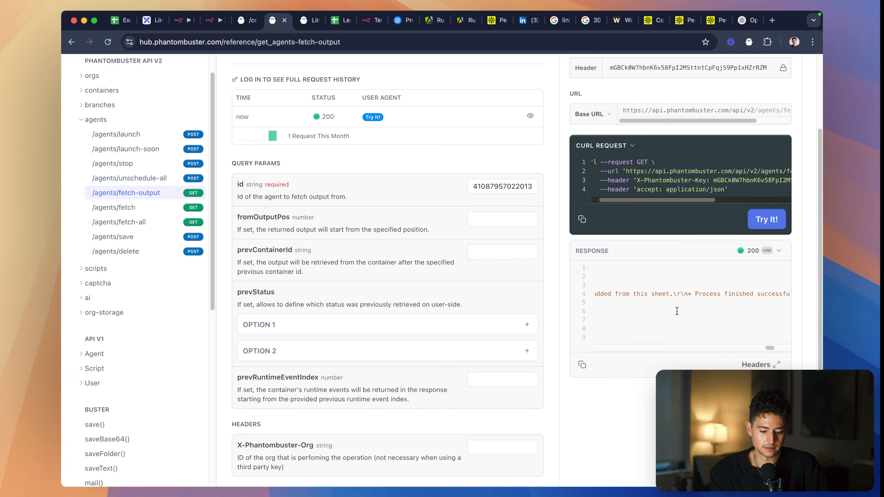
{"action": "scroll", "coordinate": [676, 310], "scroll_direction": "left", "scroll_amount": 10}
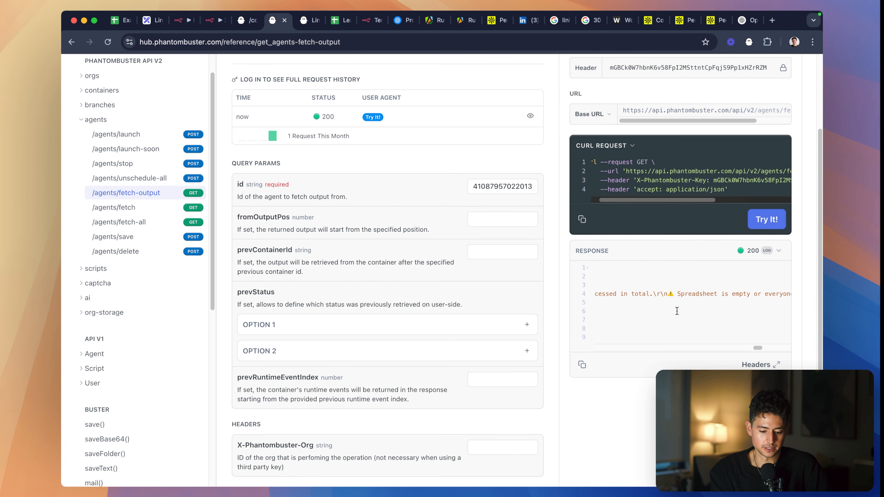
- Read through the rest of the /agents/fetch-output response up to the end of its output field
{"action": "scroll", "coordinate": [676, 311], "scroll_direction": "left", "scroll_amount": 10}
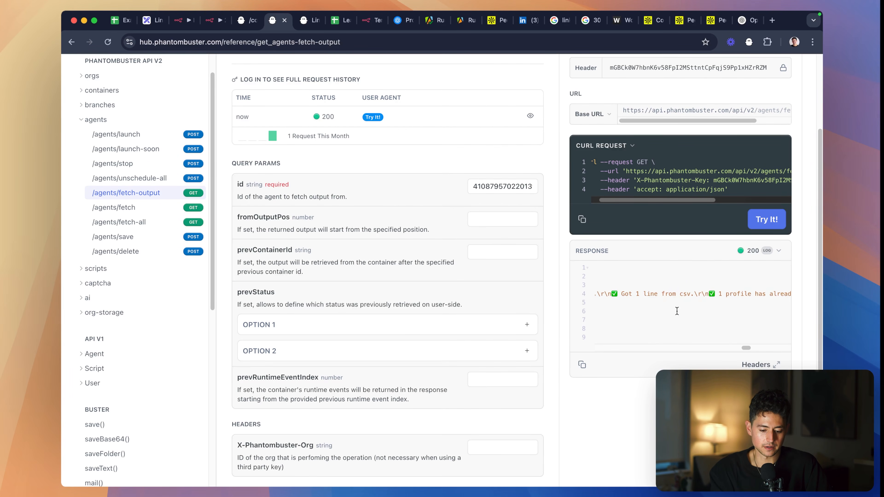
{"action": "scroll", "coordinate": [676, 311], "scroll_direction": "left", "scroll_amount": 5}
{"action": "scroll", "coordinate": [677, 311], "scroll_direction": "right", "scroll_amount": 5}
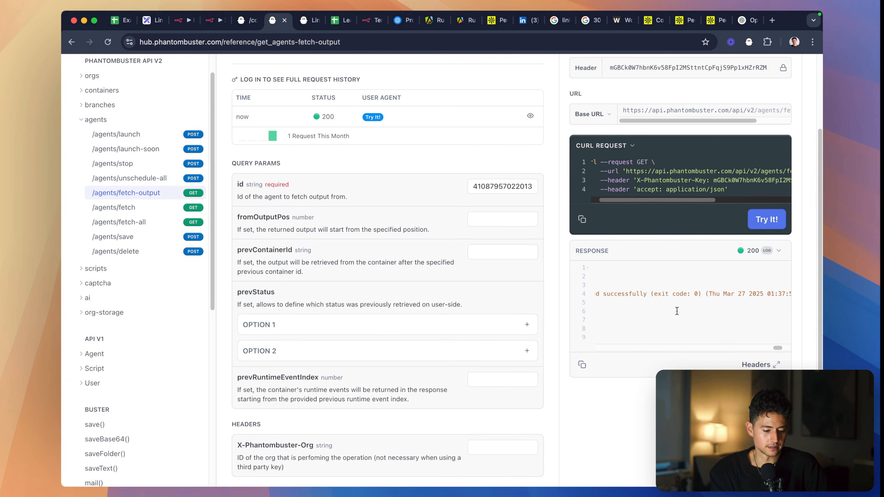
{"action": "scroll", "coordinate": [452, 294], "scroll_direction": "down", "scroll_amount": 5}
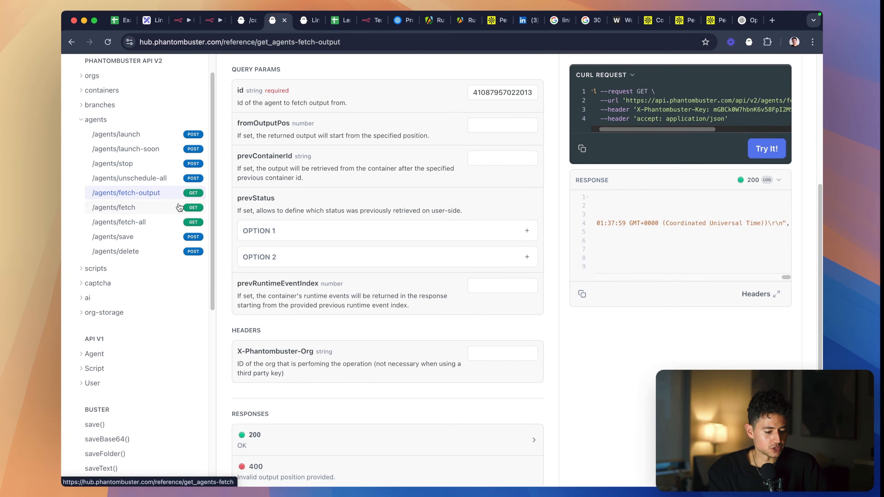
- Browse the API reference from /agents/fetch-all to /containers/fetch-result-object and review that endpoint's query parameters
{"action": "left_click", "coordinate": [170, 222]}
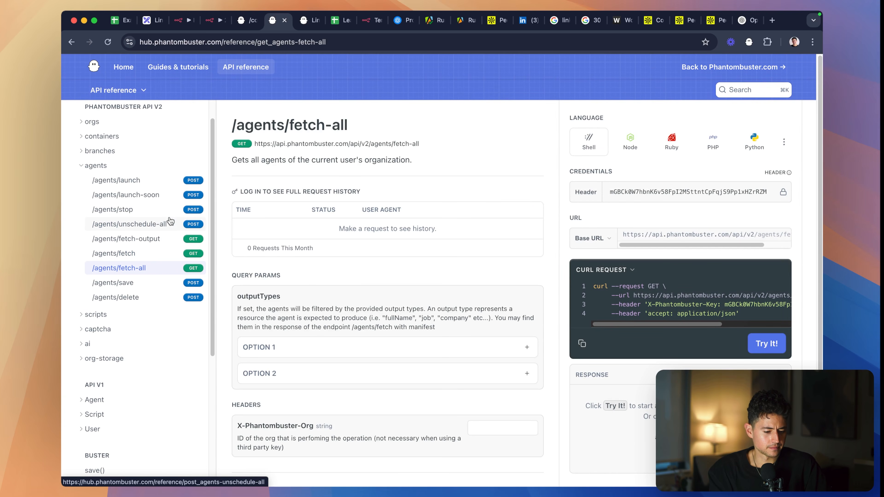
{"action": "scroll", "coordinate": [164, 272], "scroll_direction": "down", "scroll_amount": 2}
{"action": "scroll", "coordinate": [163, 274], "scroll_direction": "up", "scroll_amount": 3}
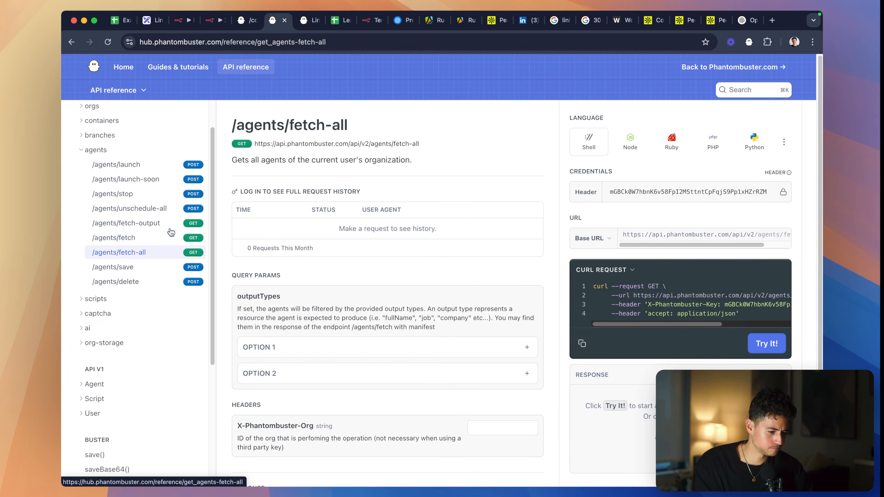
{"action": "left_click", "coordinate": [105, 145]}
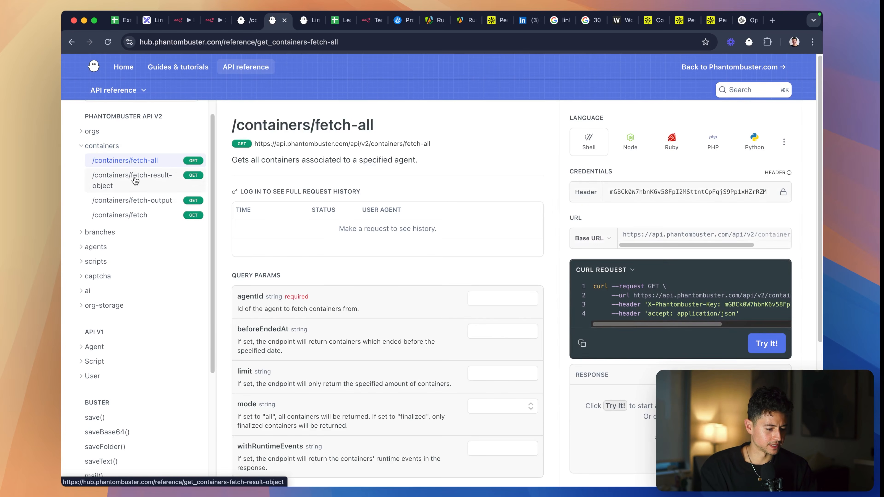
{"action": "left_click", "coordinate": [144, 186]}
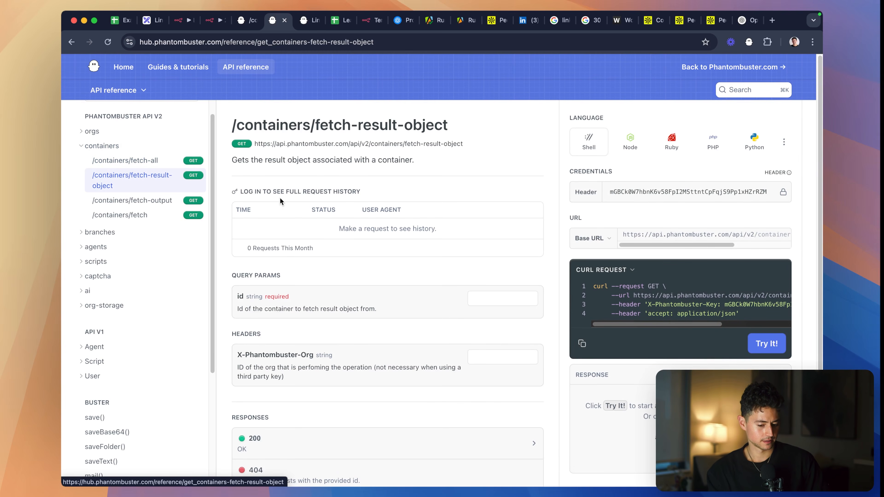
{"action": "scroll", "coordinate": [444, 263], "scroll_direction": "down", "scroll_amount": 3}
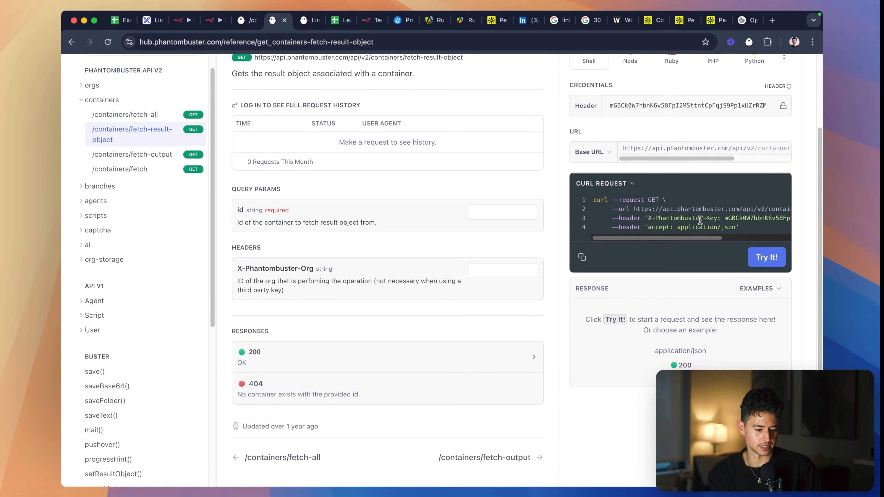
{"action": "scroll", "coordinate": [475, 179], "scroll_direction": "up", "scroll_amount": 1}
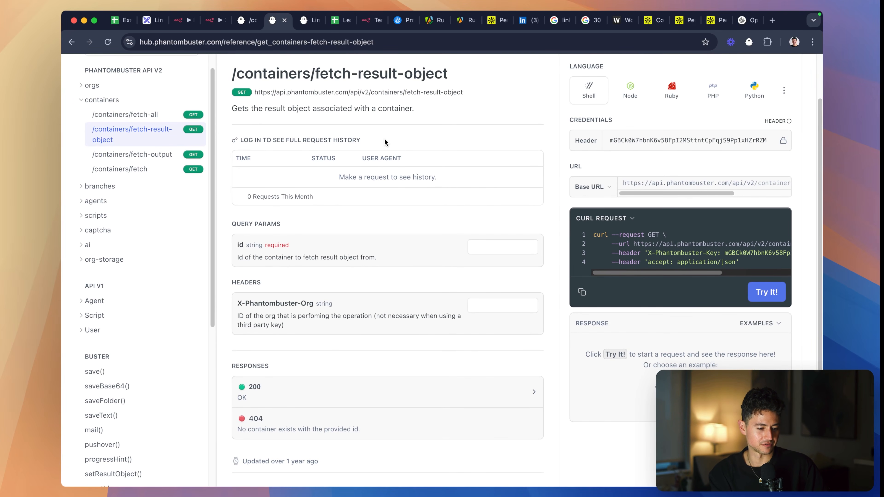
- Send a test /containers/fetch-result-object request using the container ID from the /containers/fetch-output reference tab
{"action": "key", "text": "ctrl+shift+Tab"}
{"action": "scroll", "coordinate": [523, 162], "scroll_direction": "up", "scroll_amount": 1}
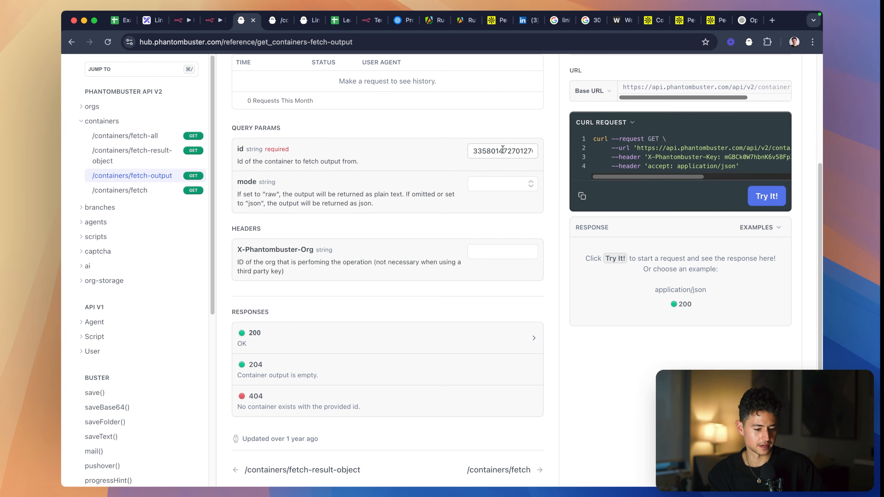
{"action": "double_click", "coordinate": [501, 150]}
{"action": "key", "text": "super+c"}
{"action": "key", "text": "ctrl+Tab"}
{"action": "left_click", "coordinate": [490, 253]}
{"action": "key", "text": "super+v"}
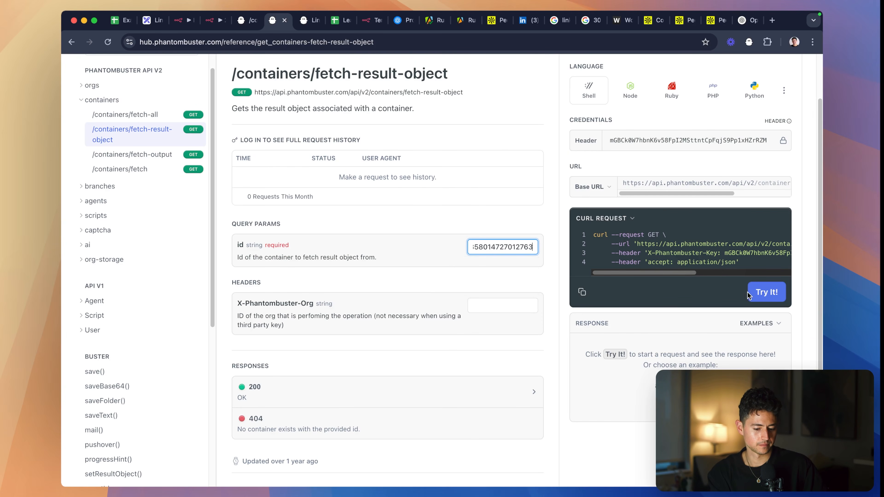
{"action": "left_click", "coordinate": [767, 292]}
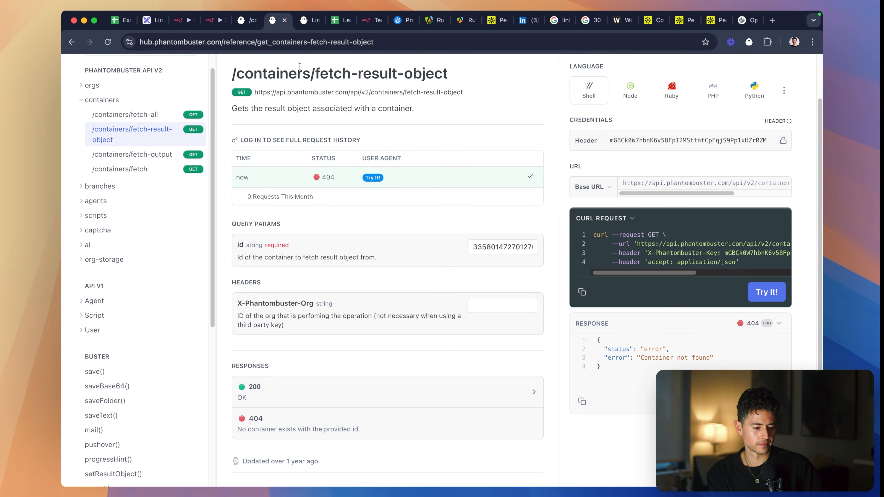
{"action": "key", "text": "ctrl+shift+Tab"}
{"action": "key", "text": "ctrl+shift+Tab"}
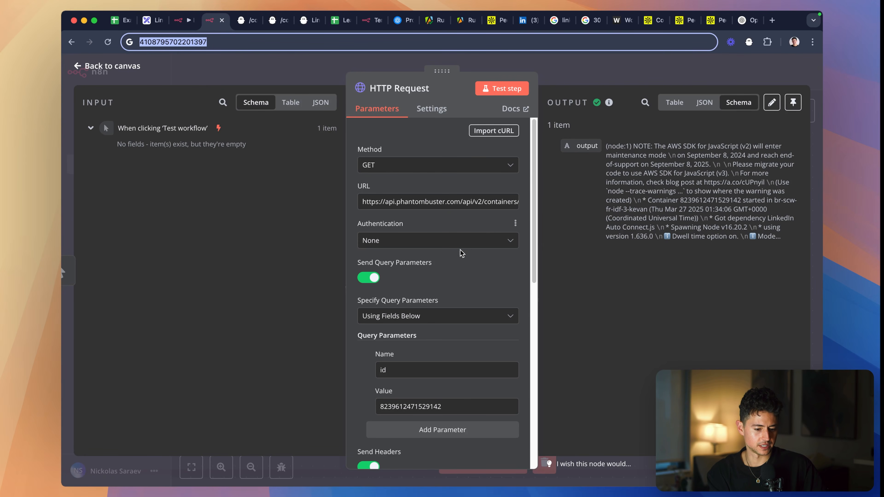
{"action": "scroll", "coordinate": [459, 250], "scroll_direction": "down", "scroll_amount": 10}
{"action": "scroll", "coordinate": [459, 251], "scroll_direction": "up", "scroll_amount": 7}
{"action": "left_click", "coordinate": [433, 221]}
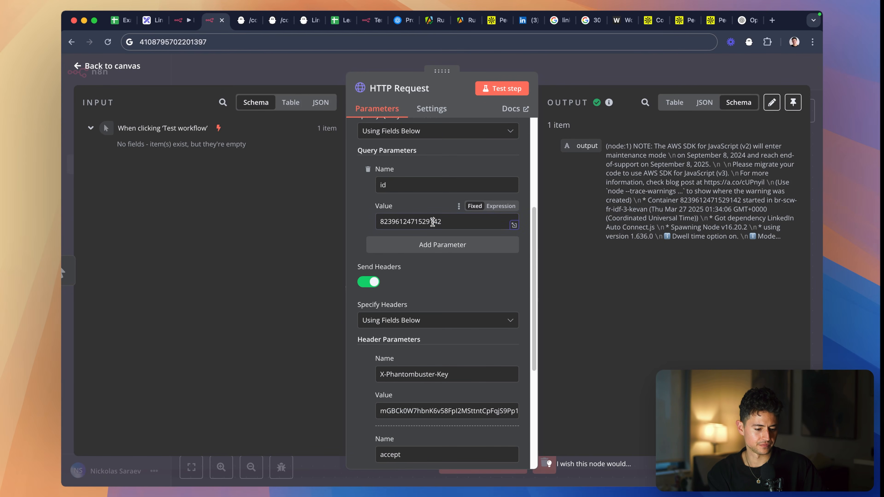
{"action": "double_click", "coordinate": [432, 222]}
{"action": "key", "text": "super+c"}
{"action": "scroll", "coordinate": [445, 212], "scroll_direction": "up", "scroll_amount": 5}
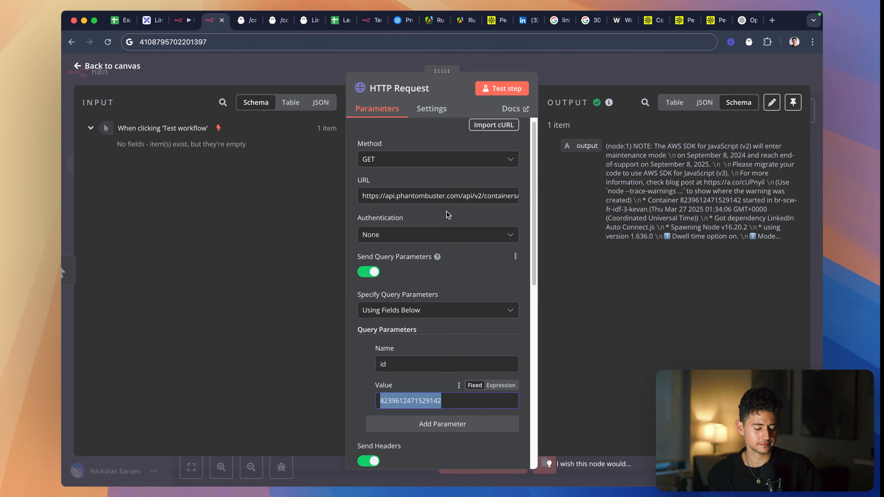
{"action": "key", "text": "ctrl+Tab"}
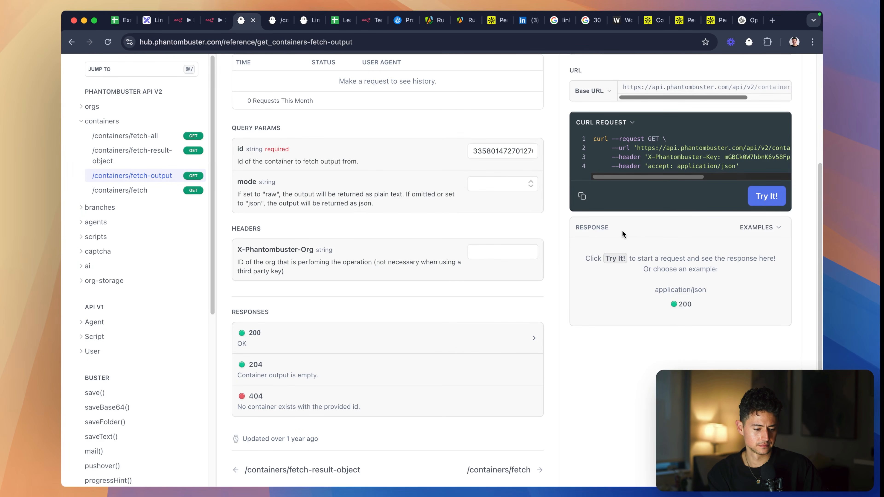
{"action": "key", "text": "ctrl+Tab"}
{"action": "double_click", "coordinate": [517, 245]}
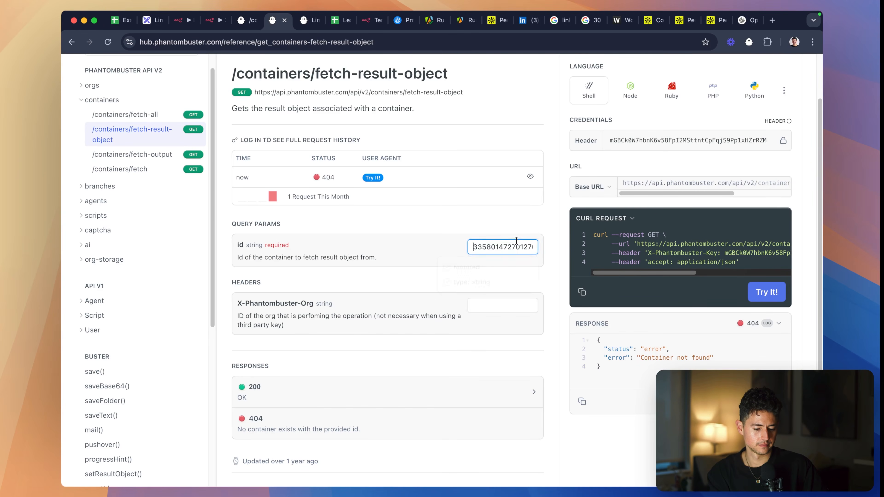
{"action": "key", "text": "super+v"}
{"action": "left_click", "coordinate": [761, 291]}
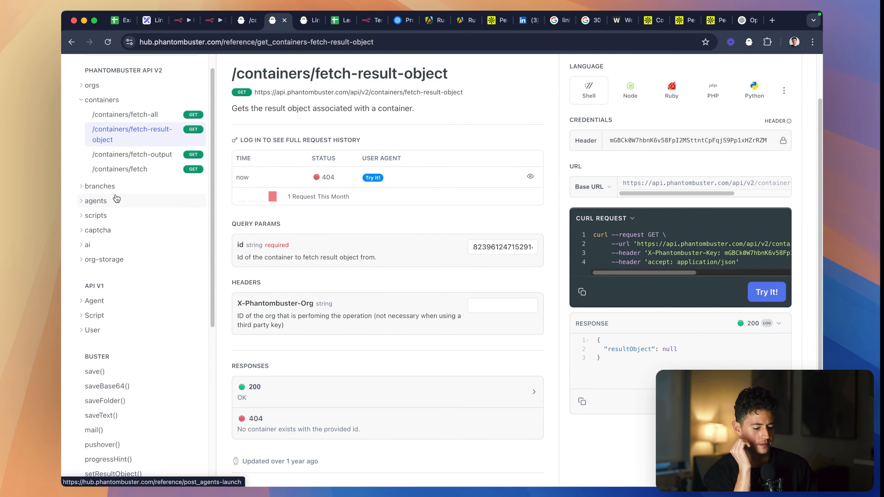
- Open the /containers/fetch-output reference and examine its id and mode query parameters
{"action": "scroll", "coordinate": [115, 198], "scroll_direction": "down", "scroll_amount": 1}
{"action": "scroll", "coordinate": [116, 199], "scroll_direction": "up", "scroll_amount": 1}
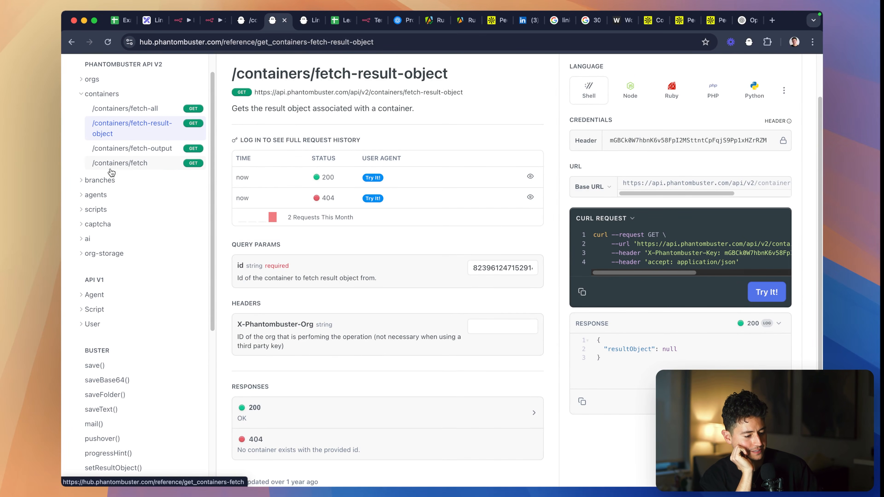
{"action": "left_click", "coordinate": [123, 149]}
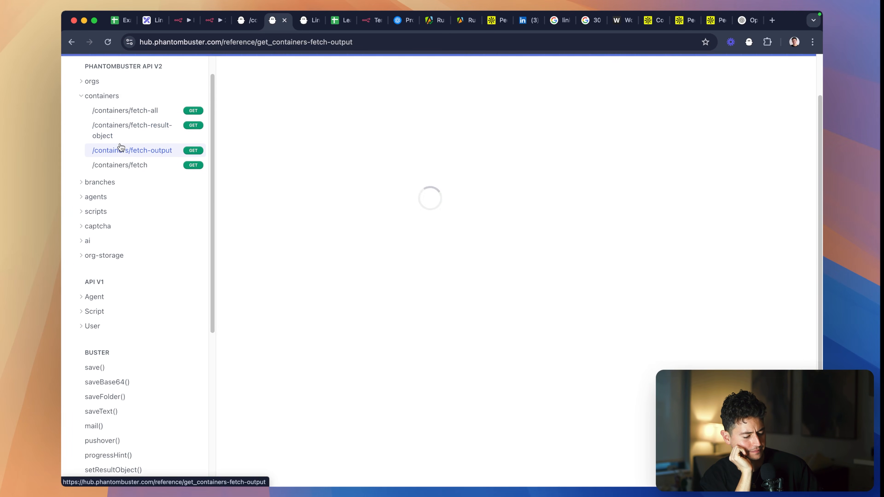
{"action": "scroll", "coordinate": [225, 205], "scroll_direction": "down", "scroll_amount": 4}
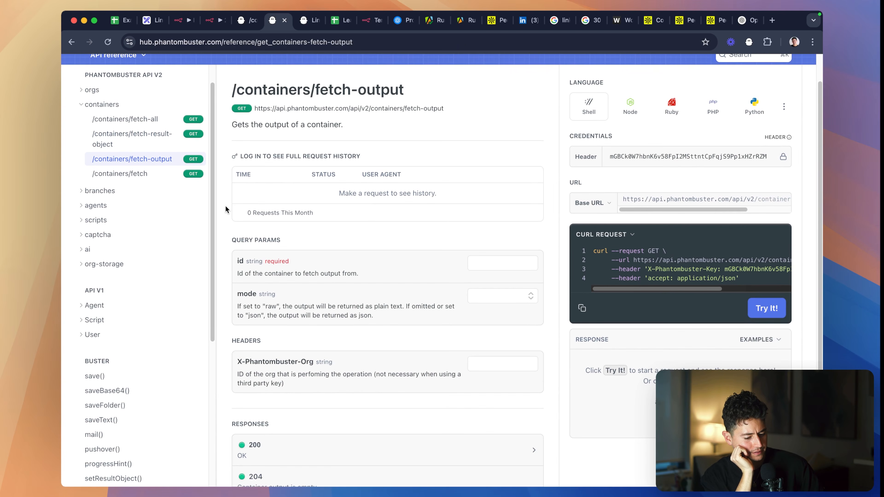
{"action": "scroll", "coordinate": [477, 185], "scroll_direction": "down", "scroll_amount": 2}
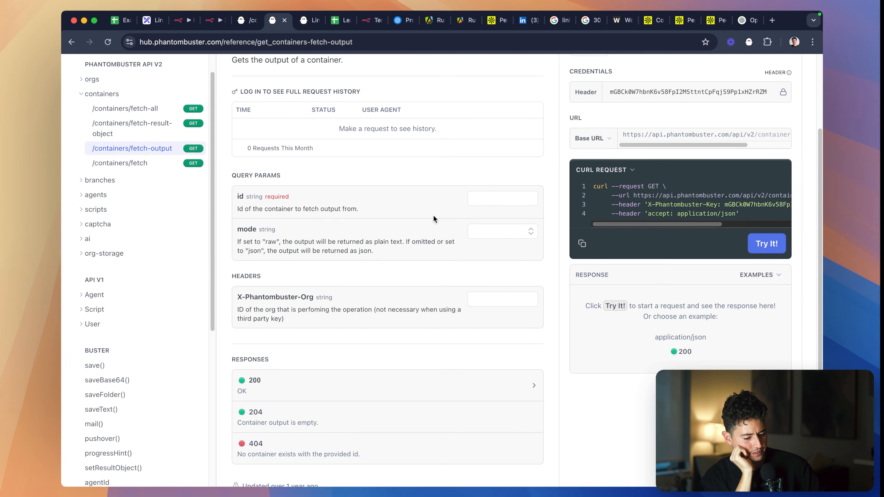
{"action": "scroll", "coordinate": [472, 233], "scroll_direction": "up", "scroll_amount": 2}
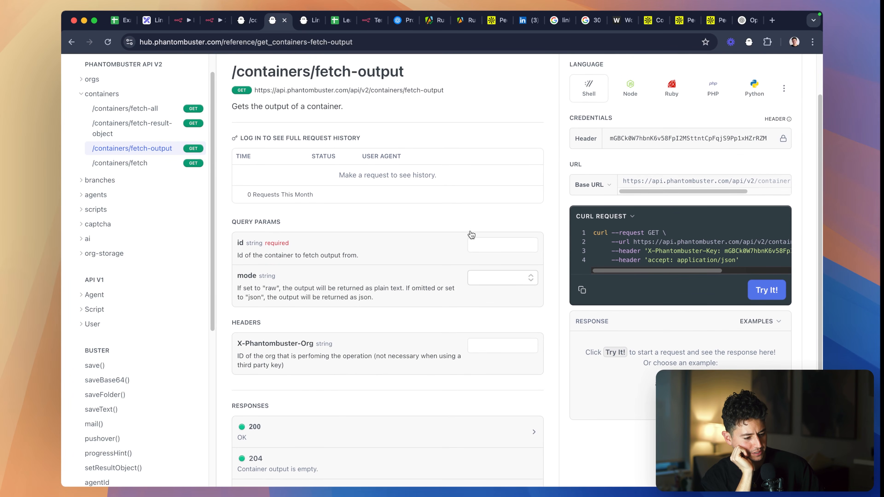
- Reopen the /agents/fetch-output reference and check its query parameters for a JSON output option
{"action": "left_click", "coordinate": [169, 195]}
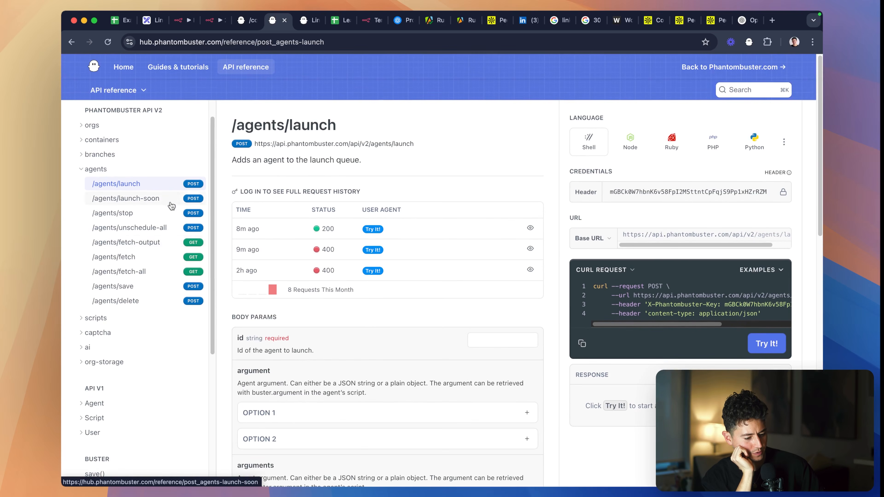
{"action": "left_click", "coordinate": [161, 247]}
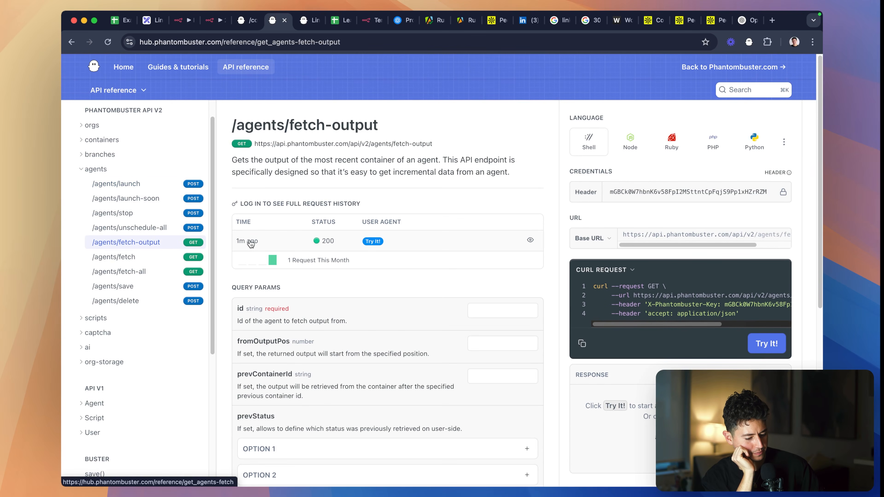
{"action": "scroll", "coordinate": [249, 239], "scroll_direction": "down", "scroll_amount": 5}
{"action": "scroll", "coordinate": [249, 239], "scroll_direction": "down", "scroll_amount": 2}
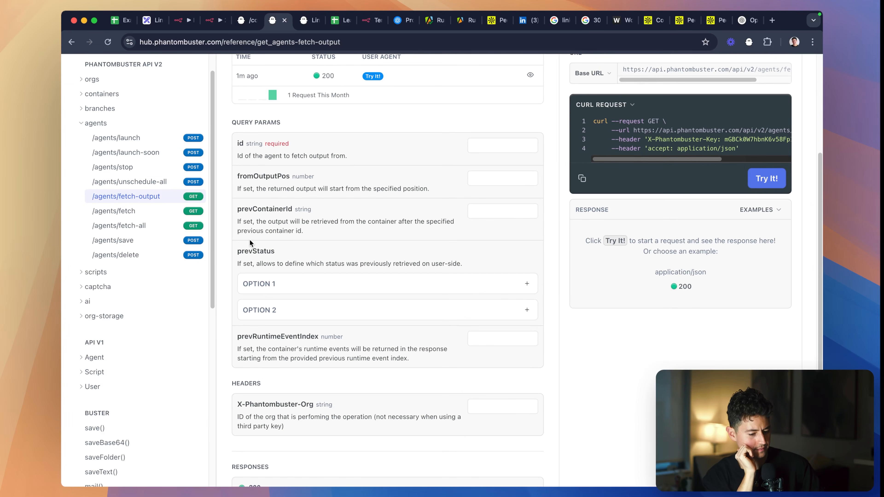
{"action": "key", "text": "super+f"}
{"action": "type", "text": "jso"}
{"action": "key", "text": "BackSpace"}
{"action": "key", "text": "BackSpace"}
{"action": "key", "text": "BackSpace"}
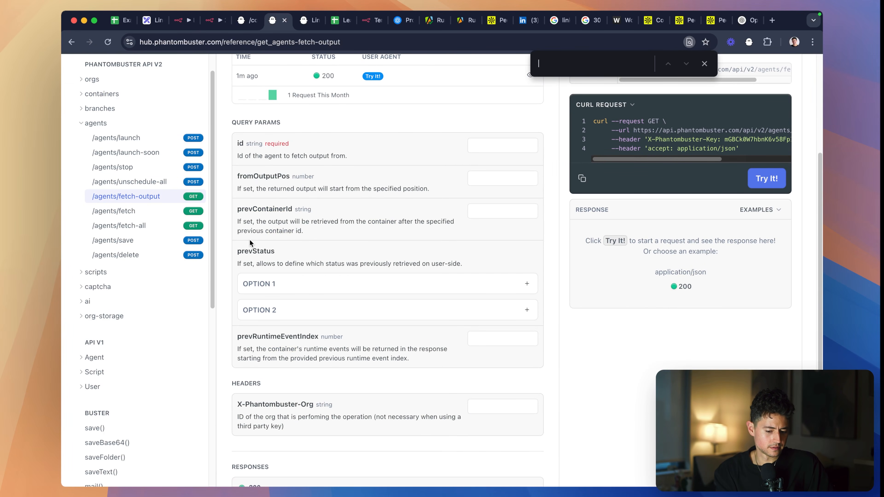
{"action": "scroll", "coordinate": [633, 284], "scroll_direction": "up", "scroll_amount": 2}
{"action": "left_click", "coordinate": [502, 185]}
{"action": "key", "text": "super+v"}
{"action": "left_click", "coordinate": [755, 220]}
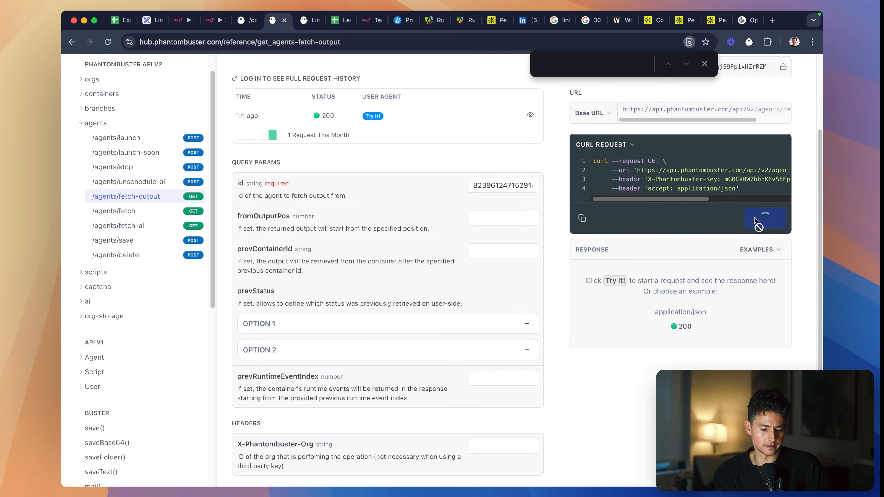
{"action": "scroll", "coordinate": [544, 201], "scroll_direction": "up", "scroll_amount": 2}
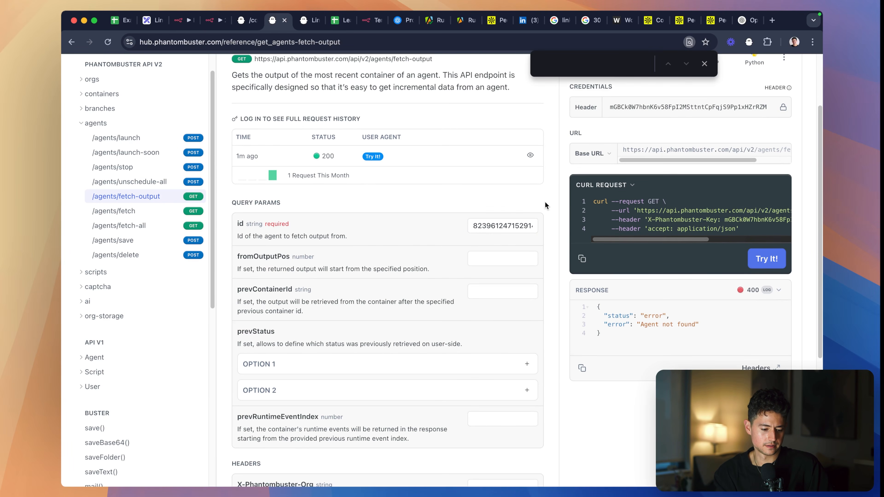
{"action": "scroll", "coordinate": [478, 198], "scroll_direction": "up", "scroll_amount": 3}
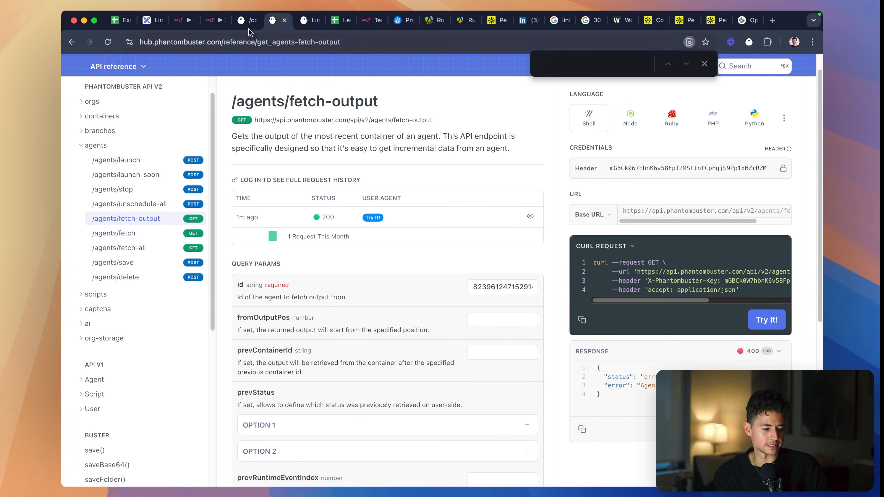
- Rerun the second workflow's HTTP Request node as a test and return to the /agents/fetch-output reference
{"action": "left_click", "coordinate": [219, 21]}
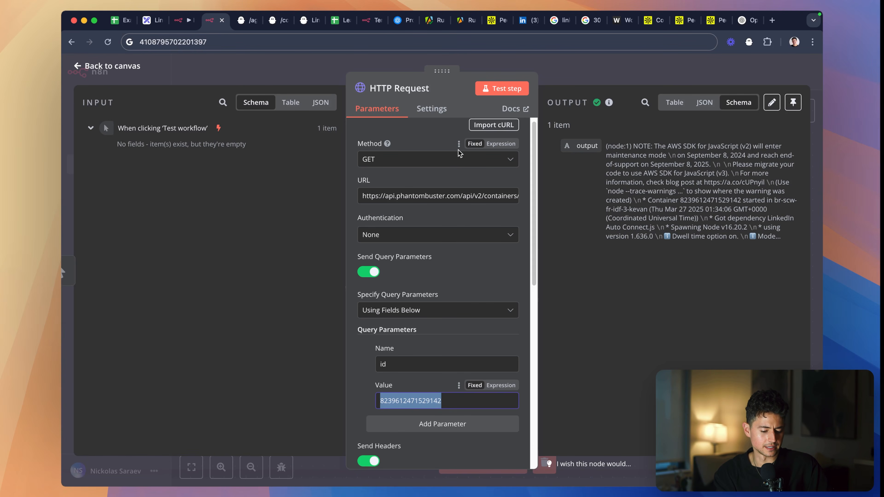
{"action": "left_click", "coordinate": [495, 87]}
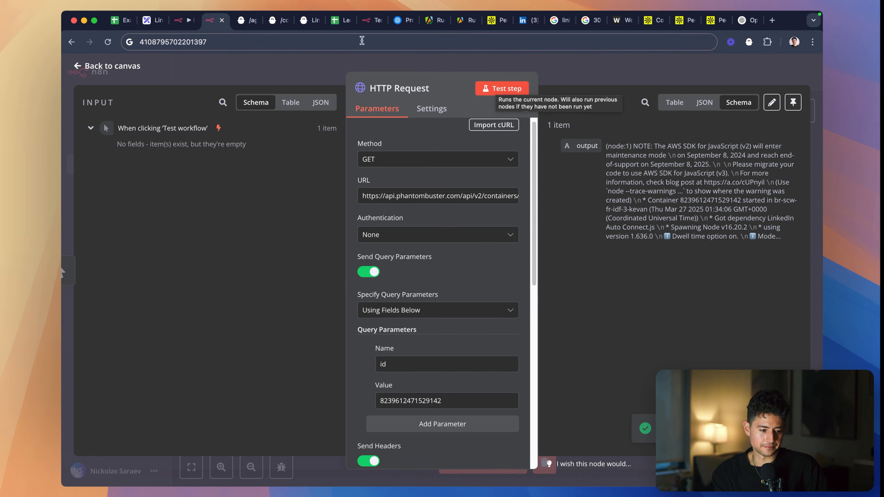
{"action": "left_click", "coordinate": [245, 21]}
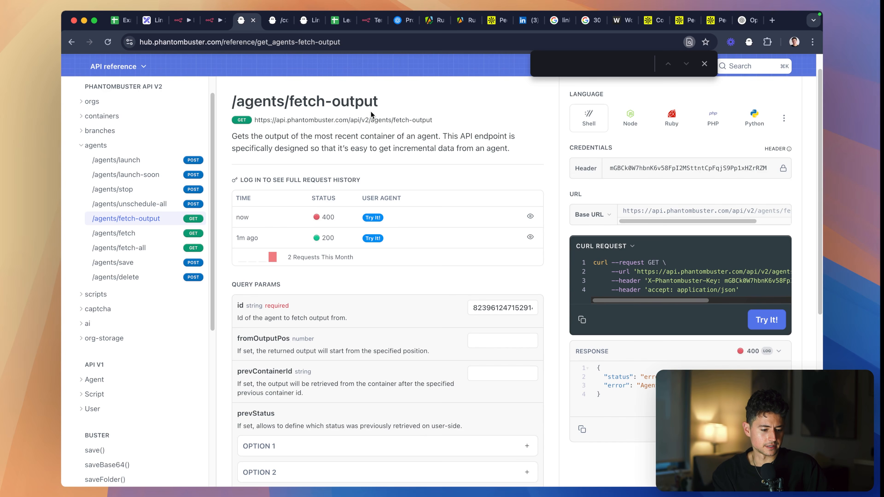
{"action": "left_click_drag", "start_coordinate": [385, 116], "coordinate": [387, 118]}
{"action": "triple_click", "coordinate": [386, 118]}
{"action": "left_click", "coordinate": [385, 103]}
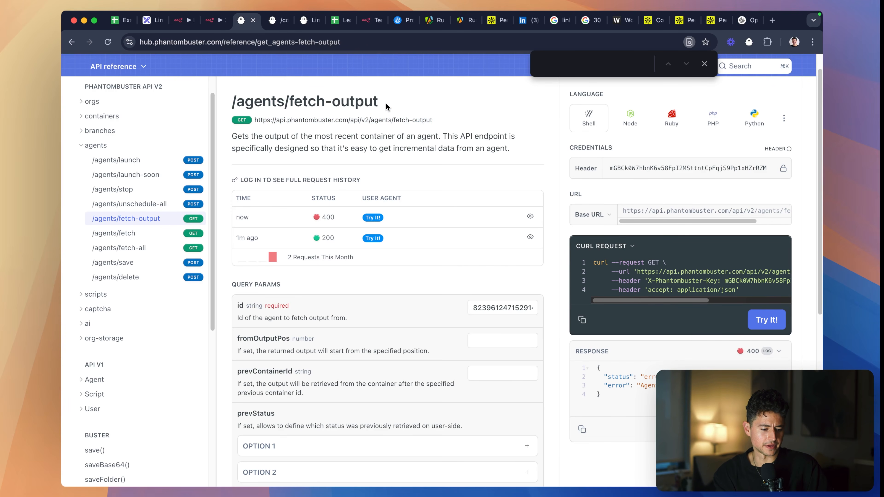
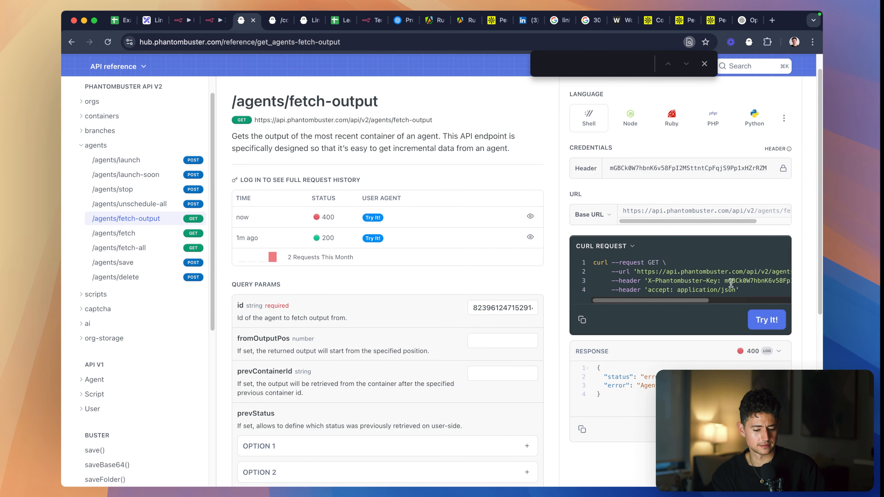
- Copy the /agents/fetch-output cURL request, including its API key header, and import it into the second workflow's HTTP Request node
{"action": "left_click", "coordinate": [582, 320]}
{"action": "key", "text": "ctrl+shift+Tab"}
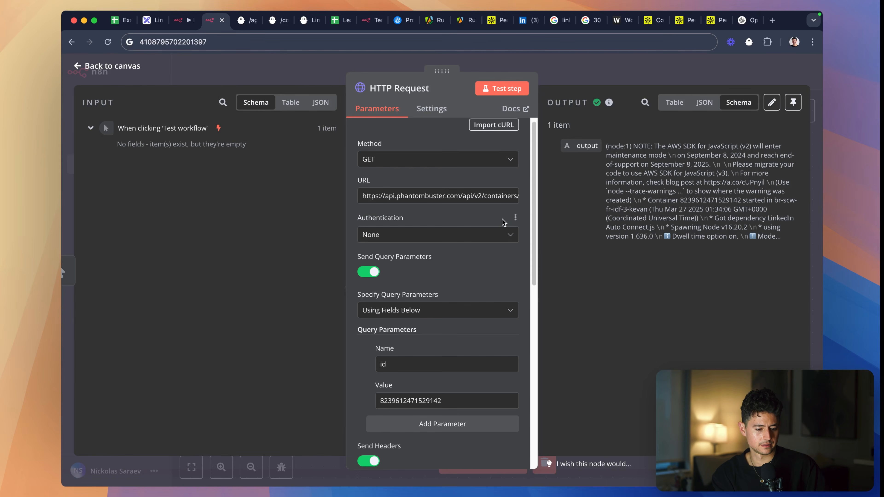
{"action": "left_click", "coordinate": [497, 129]}
{"action": "key", "text": "ctrl+v"}
{"action": "left_click", "coordinate": [482, 230]}
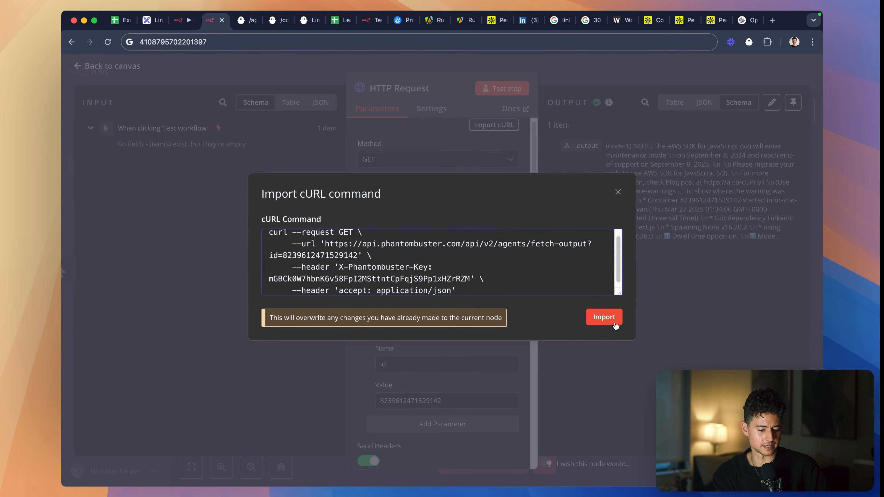
{"action": "left_click", "coordinate": [603, 317]}
- Test the imported HTTP Request node and review its response, URL and query parameters
{"action": "scroll", "coordinate": [459, 258], "scroll_direction": "down", "scroll_amount": 6}
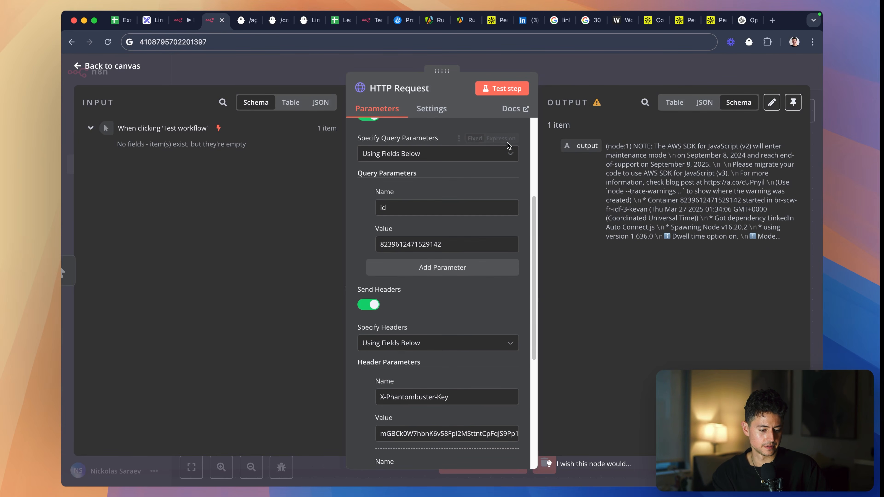
{"action": "left_click", "coordinate": [495, 88]}
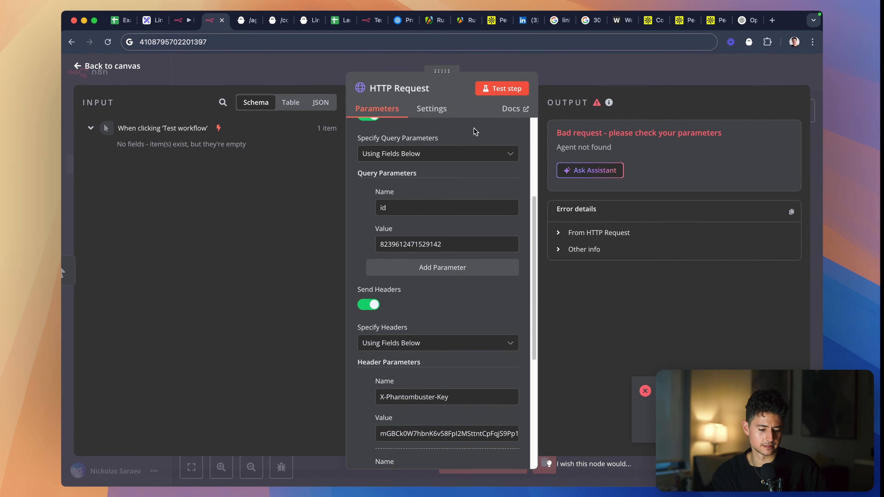
{"action": "scroll", "coordinate": [440, 180], "scroll_direction": "down", "scroll_amount": 5}
{"action": "scroll", "coordinate": [440, 179], "scroll_direction": "up", "scroll_amount": 10}
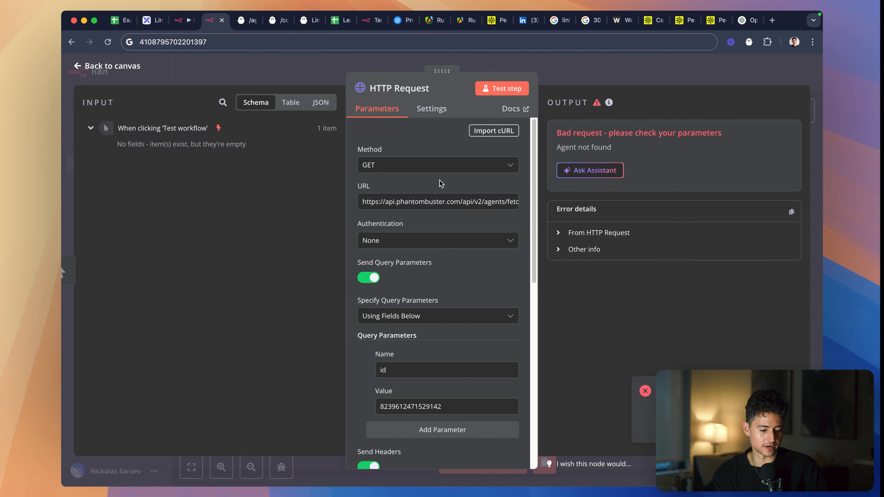
- Inspect the cURL request in the /agents/fetch-output reference and clear its id query parameter
{"action": "key", "text": "ctrl+Tab"}
{"action": "scroll", "coordinate": [730, 285], "scroll_direction": "right", "scroll_amount": 5}
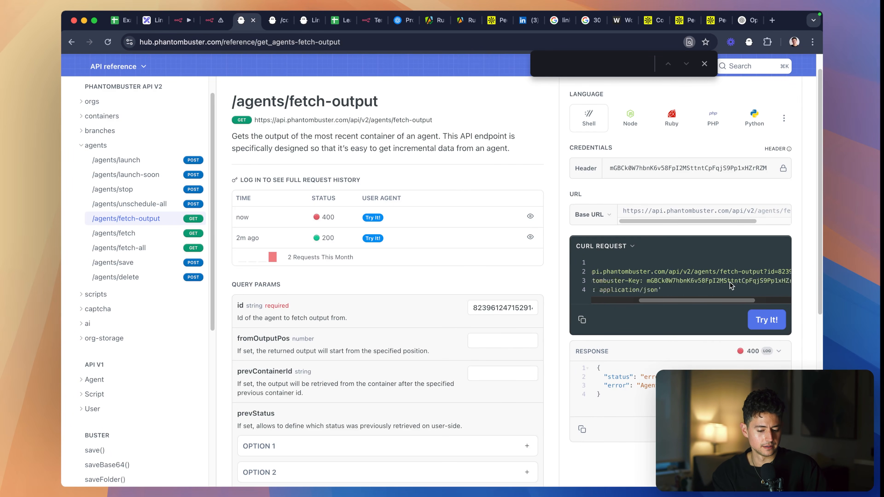
{"action": "scroll", "coordinate": [730, 285], "scroll_direction": "left", "scroll_amount": 5}
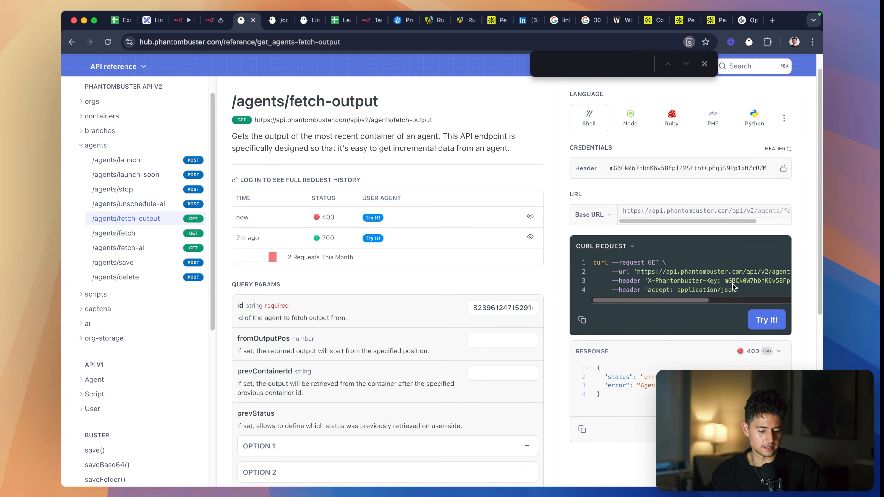
{"action": "double_click", "coordinate": [508, 309]}
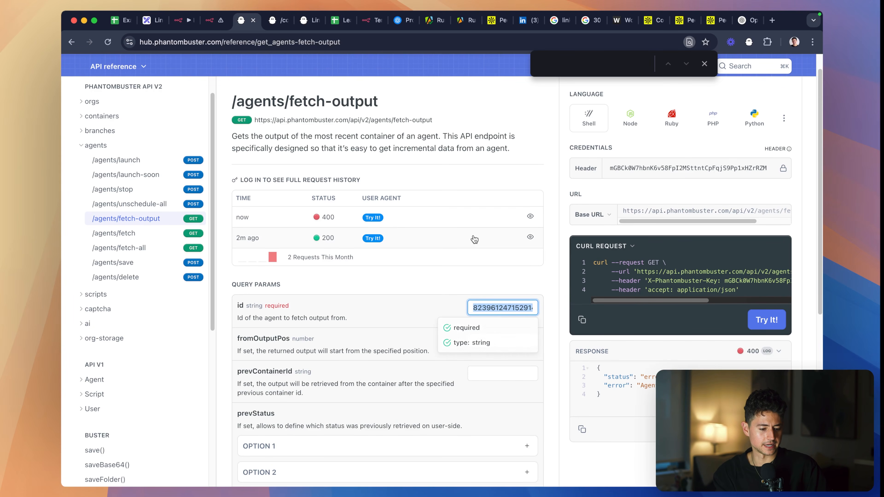
{"action": "key", "text": "BackSpace"}
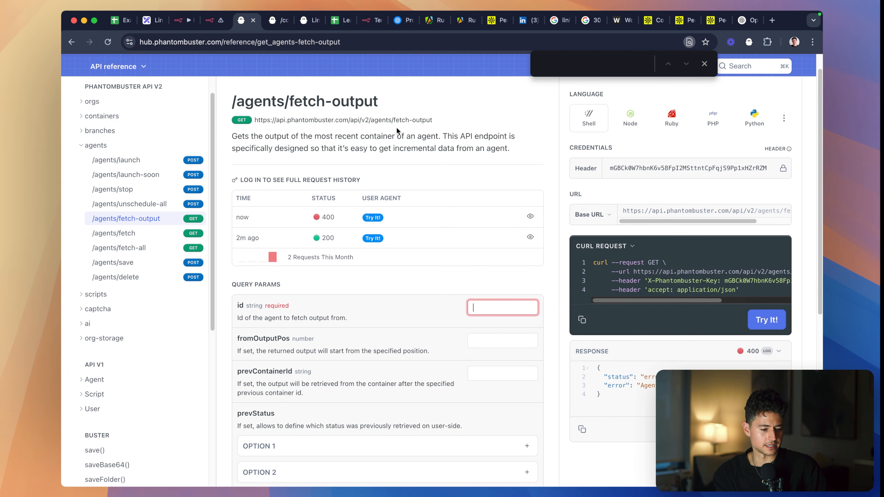
{"action": "left_click", "coordinate": [183, 20]}
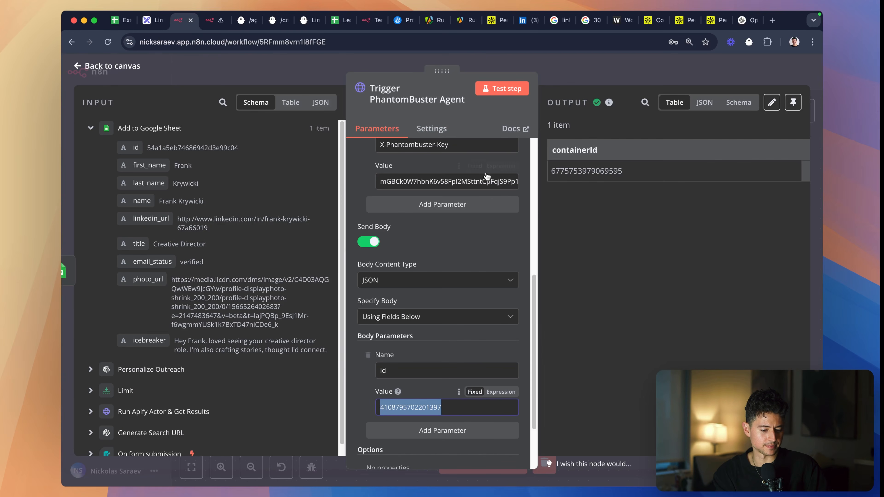
{"action": "double_click", "coordinate": [421, 408]}
{"action": "left_click", "coordinate": [211, 21]}
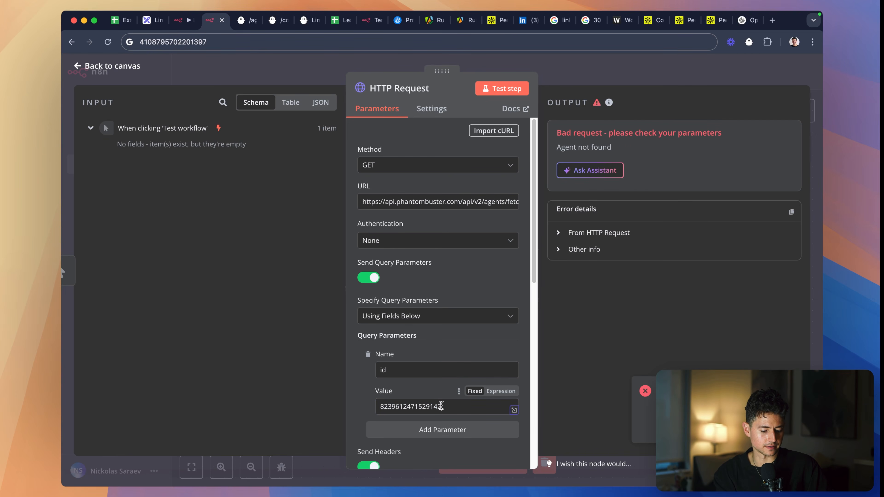
{"action": "double_click", "coordinate": [401, 406]}
{"action": "key", "text": "cmd+v"}
{"action": "left_click", "coordinate": [489, 88]}
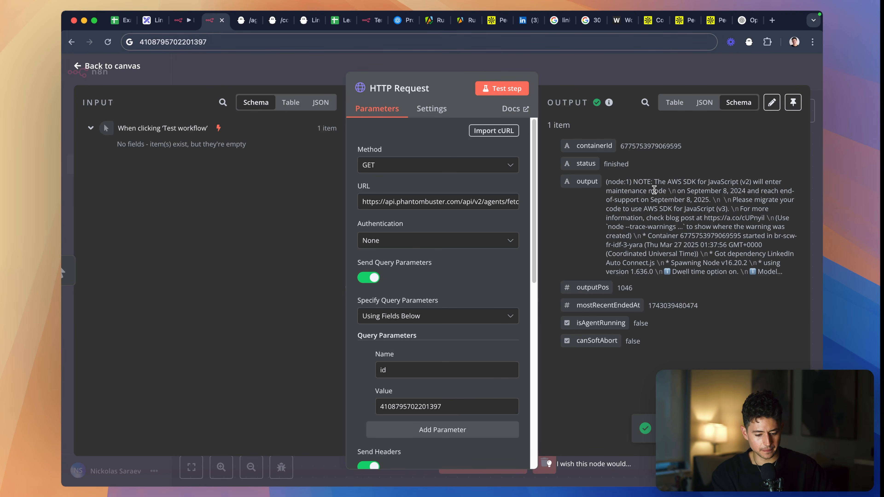
- Compare the Leads sheet with rows 2 and 3 of the Example for LI Build sheet
{"action": "left_click", "coordinate": [332, 22]}
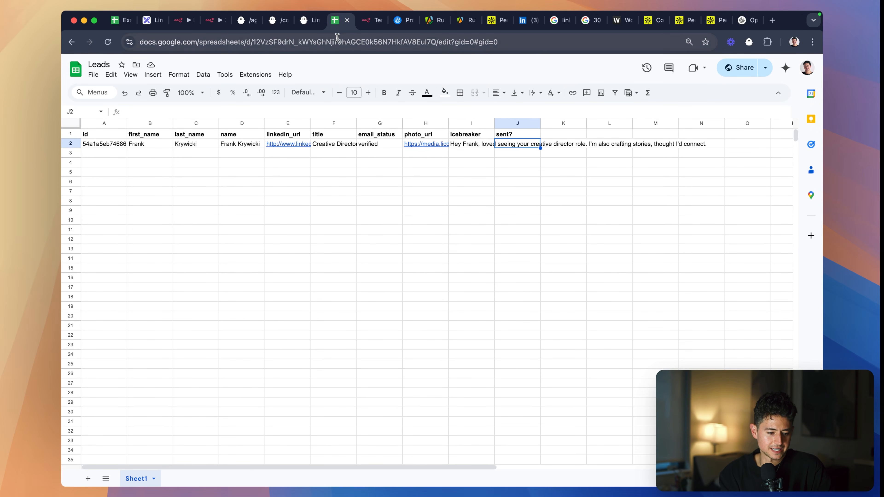
{"action": "left_click", "coordinate": [123, 25]}
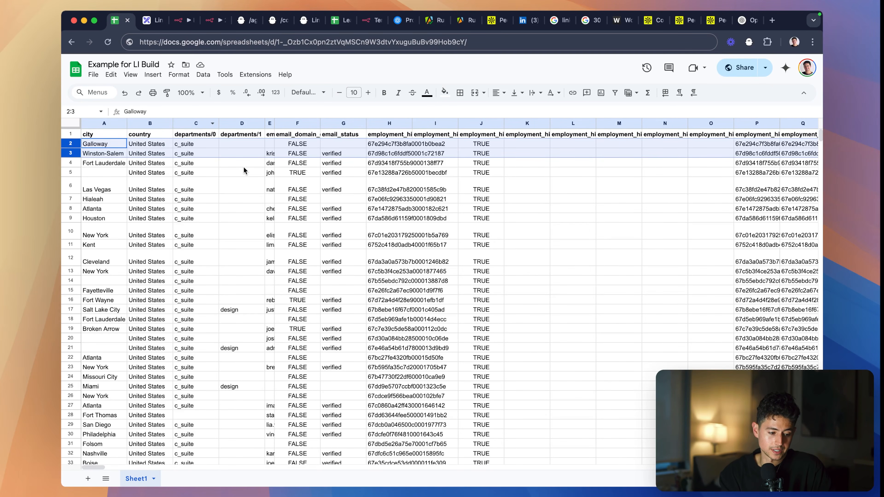
{"action": "left_click", "coordinate": [117, 158]}
{"action": "key", "text": "shift+space"}
{"action": "key", "text": "ctrl+c"}
{"action": "left_click", "coordinate": [339, 21]}
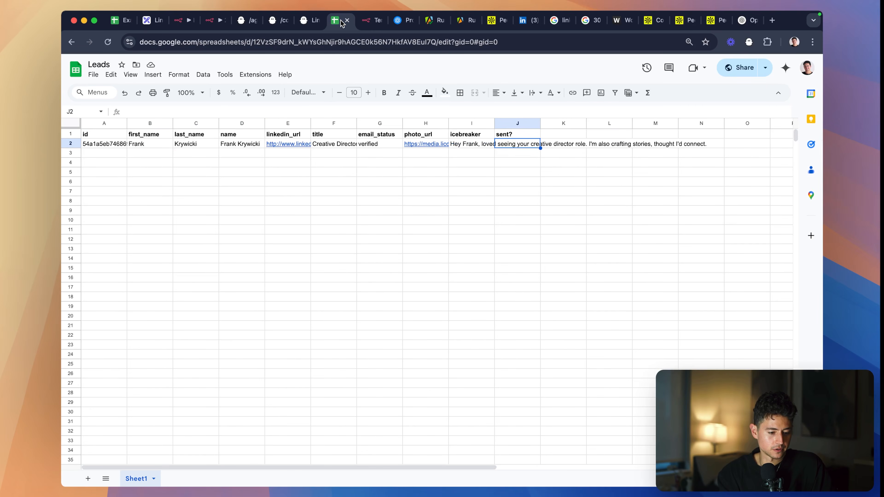
- Try to clear the existing lead record in A2:J2 of the Leads sheet
{"action": "left_click", "coordinate": [95, 144]}
{"action": "key", "text": "ctrl+shift+Right"}
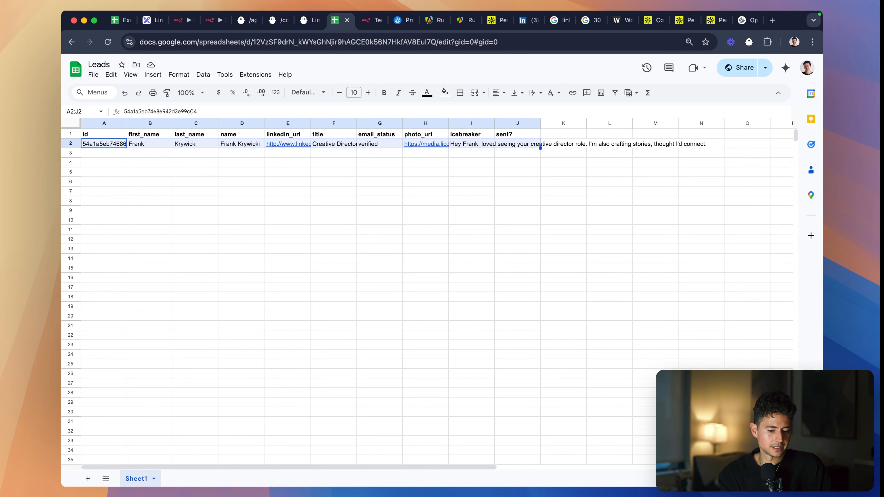
{"action": "key", "text": "ctrl+v"}
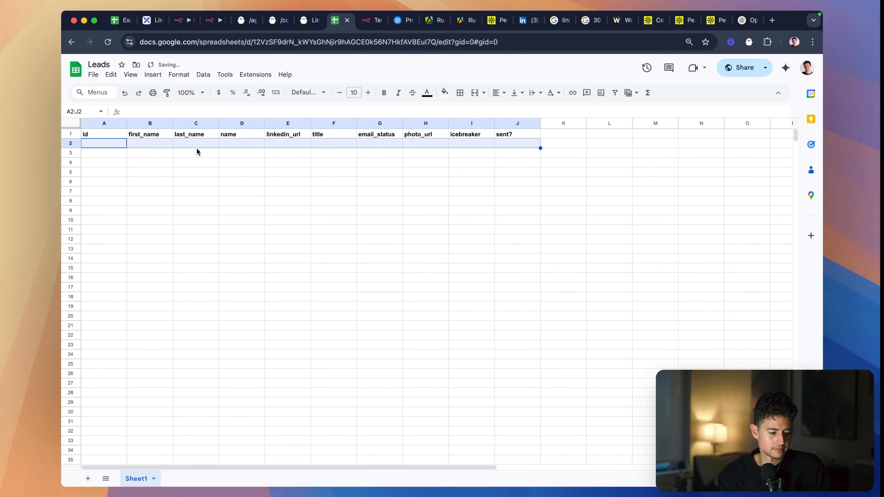
- Move the Example for LI Build browser tab beside Leads and return to the first workflow's canvas
{"action": "left_click_drag", "start_coordinate": [119, 21], "coordinate": [297, 27]}
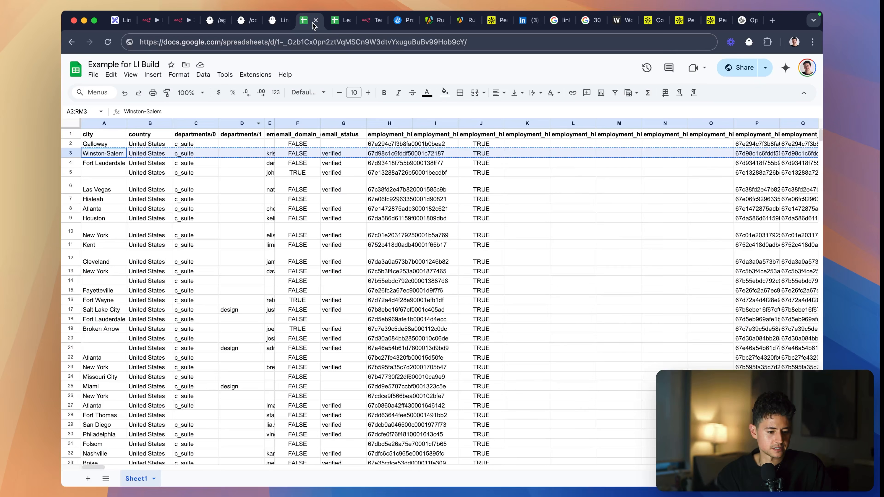
{"action": "left_click", "coordinate": [339, 21]}
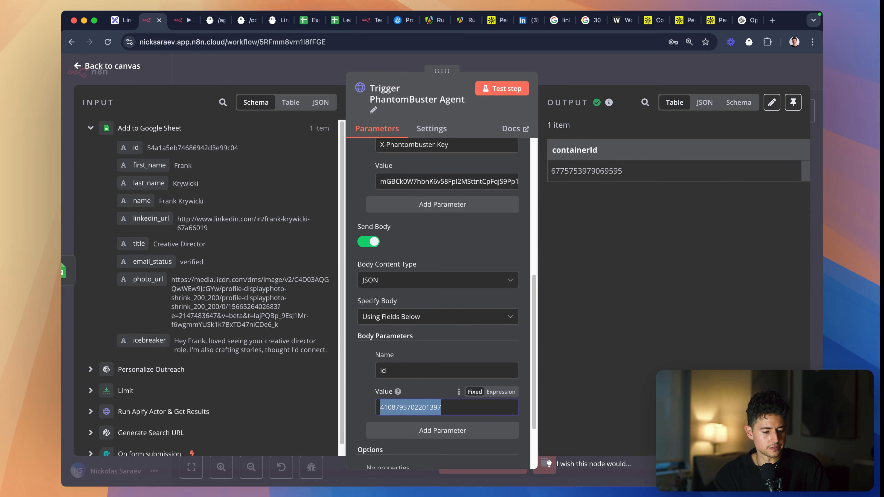
{"action": "left_click", "coordinate": [318, 61]}
- Set the Limit node's Max Items to 3 and test the node
{"action": "scroll", "coordinate": [439, 217], "scroll_direction": "left", "scroll_amount": 10}
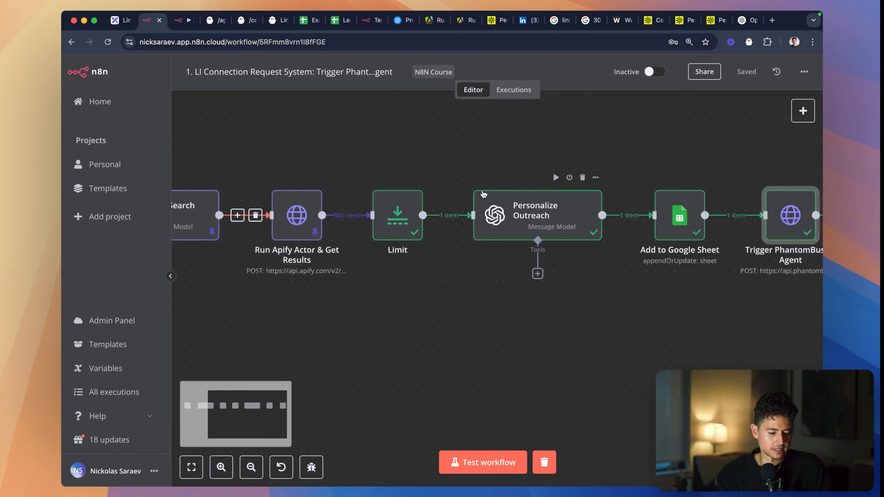
{"action": "double_click", "coordinate": [440, 216]}
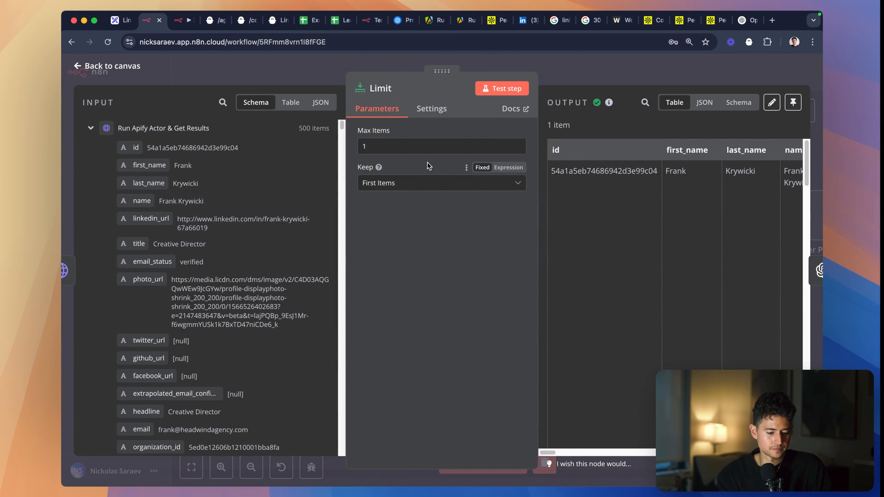
{"action": "double_click", "coordinate": [442, 145]}
{"action": "left_click", "coordinate": [501, 90]}
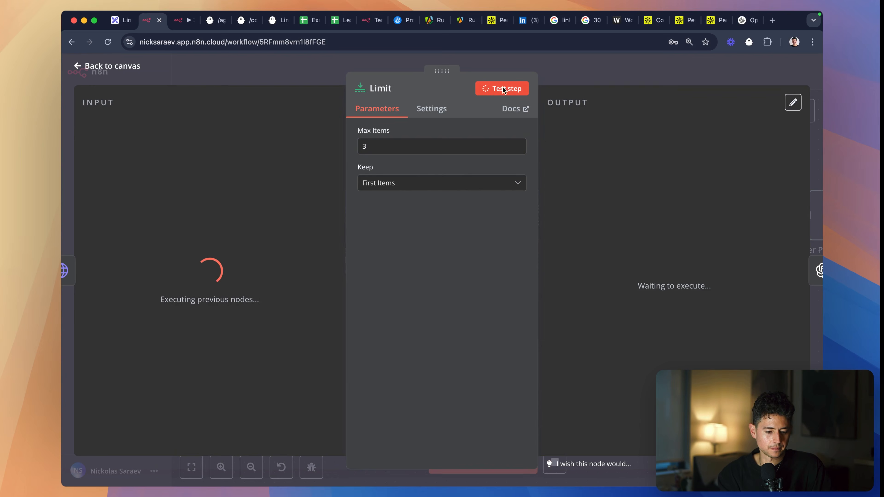
{"action": "left_click", "coordinate": [569, 75]}
- Test the Personalize Outreach node to generate icebreakers for the limited leads
{"action": "scroll", "coordinate": [562, 175], "scroll_direction": "right", "scroll_amount": 2}
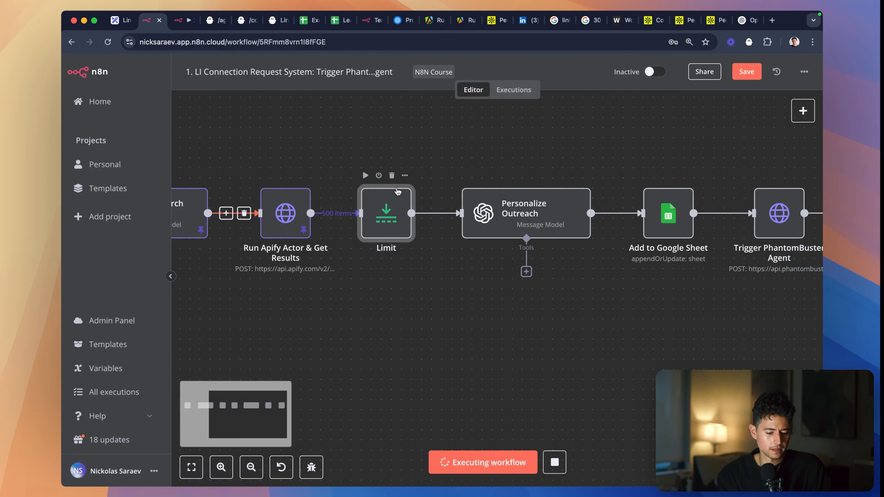
{"action": "scroll", "coordinate": [453, 202], "scroll_direction": "right", "scroll_amount": 2}
{"action": "double_click", "coordinate": [485, 219]}
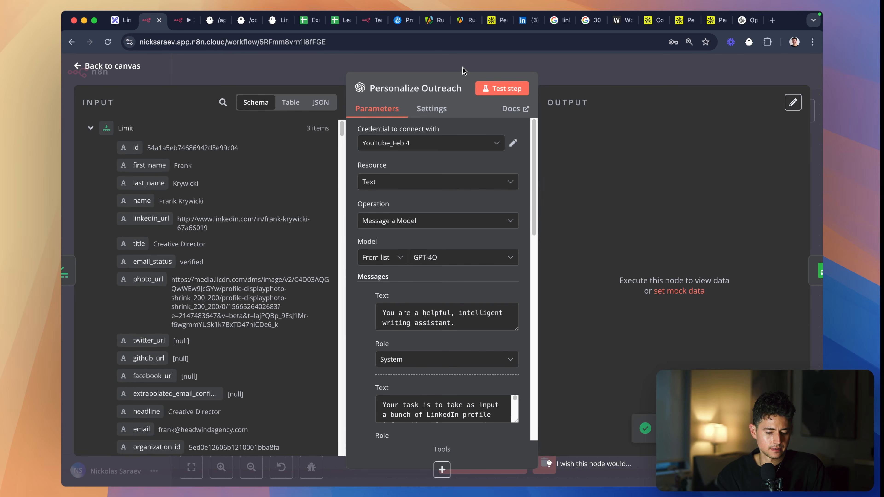
{"action": "left_click", "coordinate": [504, 90]}
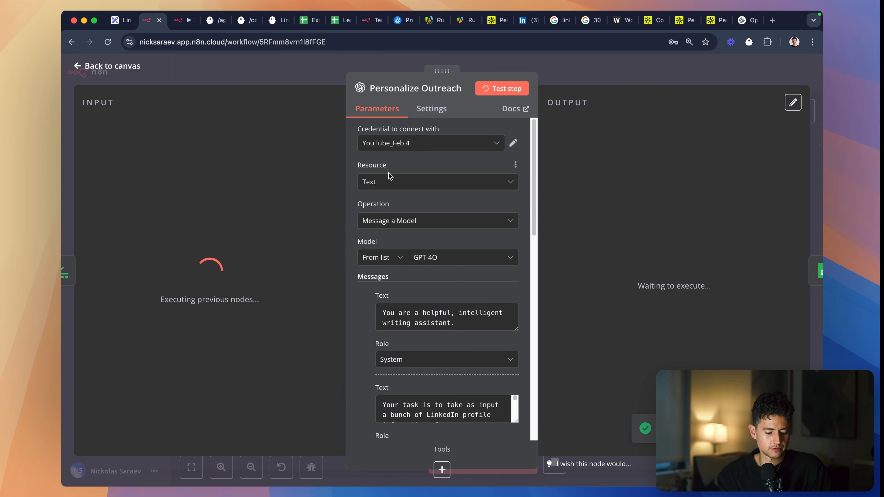
{"action": "left_click", "coordinate": [583, 79]}
- Place the first workflow's browser tab beside Leads, close the Example for LI Build sheet, and check the Leads sheet
{"action": "left_click_drag", "start_coordinate": [148, 22], "coordinate": [274, 21]}
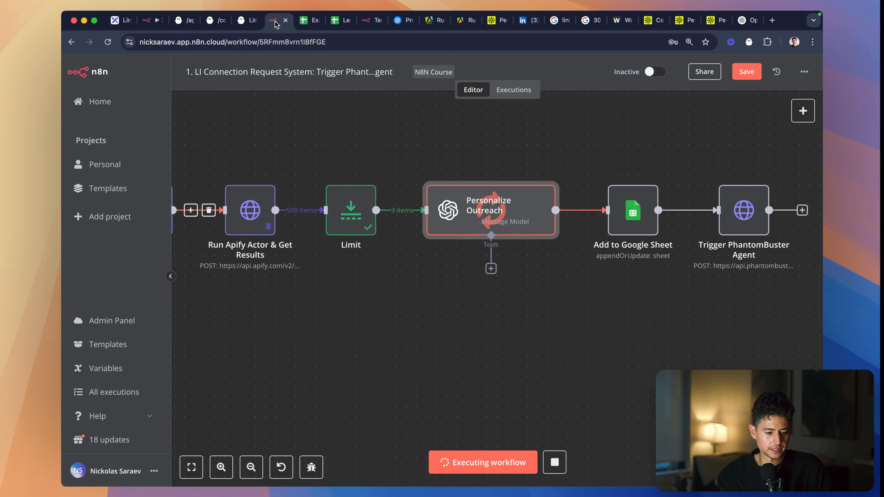
{"action": "left_click", "coordinate": [302, 21]}
{"action": "left_click", "coordinate": [315, 20]}
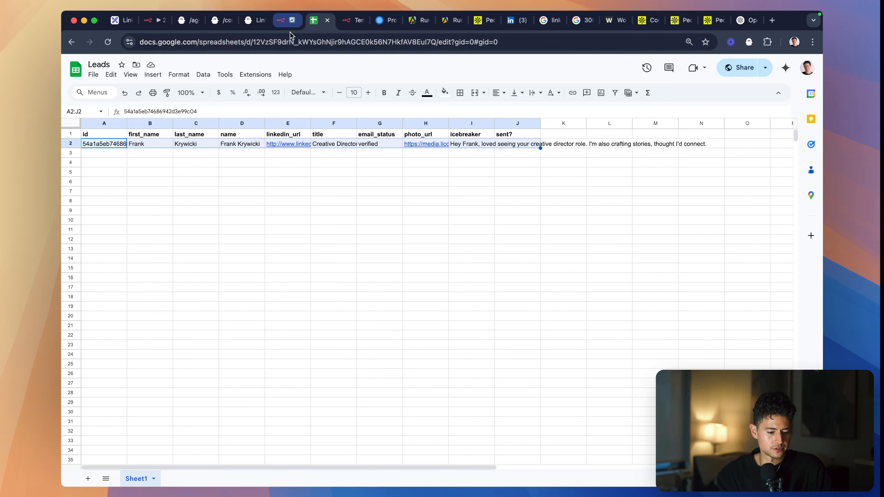
{"action": "left_click", "coordinate": [233, 153]}
{"action": "key", "text": "ctrl+shift+Tab"}
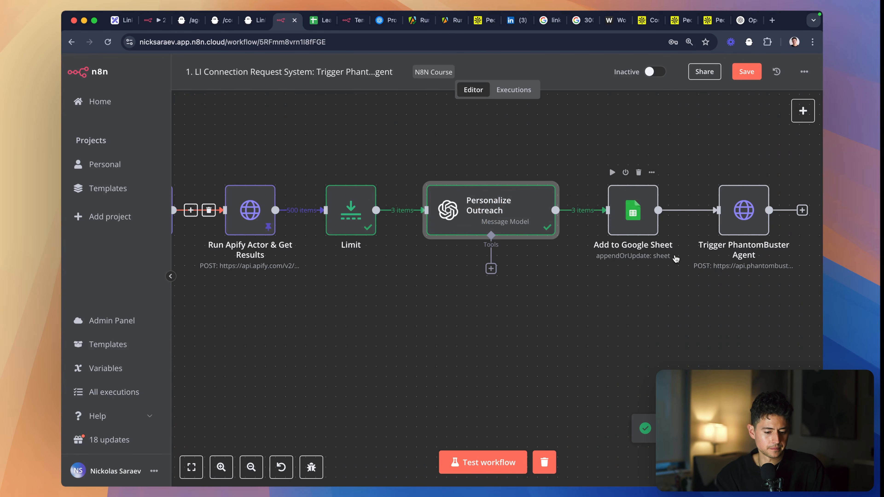
- Test the Add to Google Sheet node and check the rows written to the Leads sheet
{"action": "scroll", "coordinate": [479, 199], "scroll_direction": "right", "scroll_amount": 5}
{"action": "double_click", "coordinate": [522, 169]}
{"action": "left_click", "coordinate": [501, 89]}
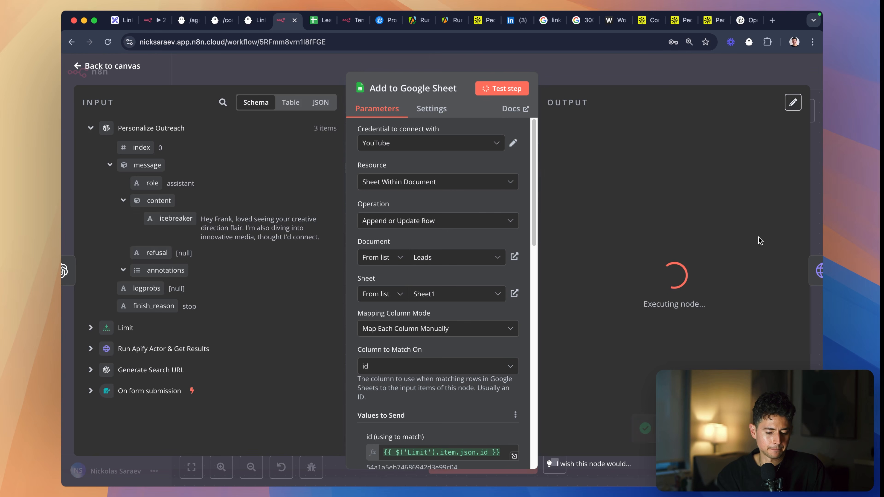
{"action": "key", "text": "ctrl+Tab"}
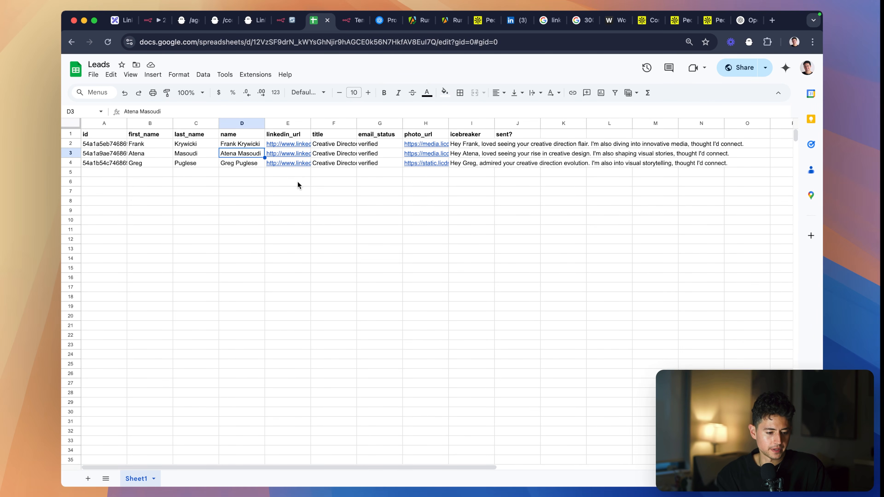
{"action": "key", "text": "ctrl+shift+Tab"}
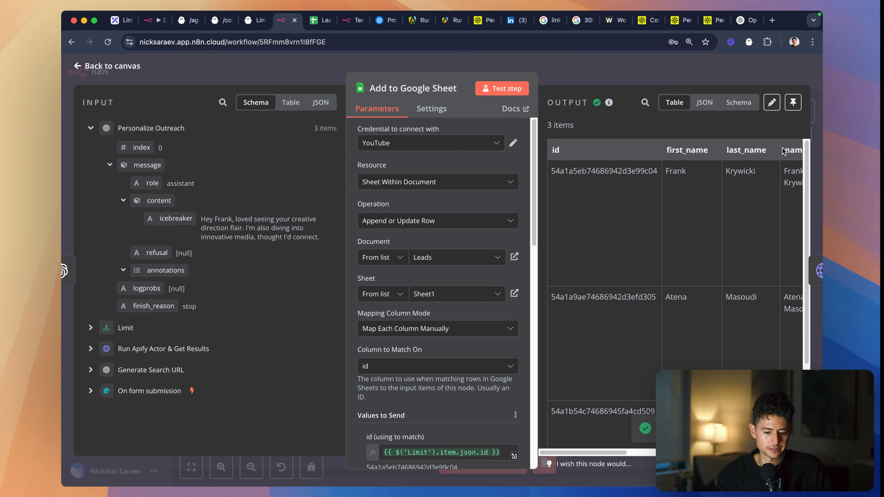
- Open the Trigger PhantomBuster Agent node and review its method, URL and header parameters
{"action": "left_click", "coordinate": [812, 265]}
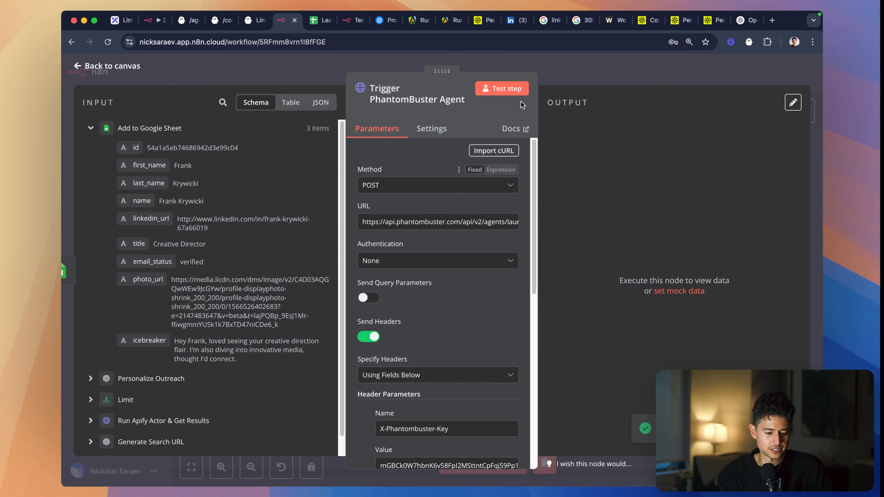
{"action": "scroll", "coordinate": [444, 172], "scroll_direction": "down", "scroll_amount": 1}
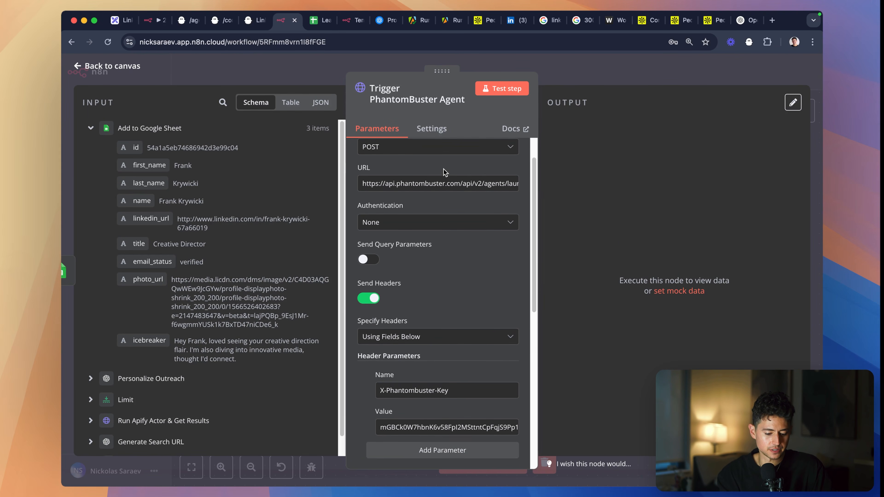
{"action": "scroll", "coordinate": [444, 173], "scroll_direction": "up", "scroll_amount": 1}
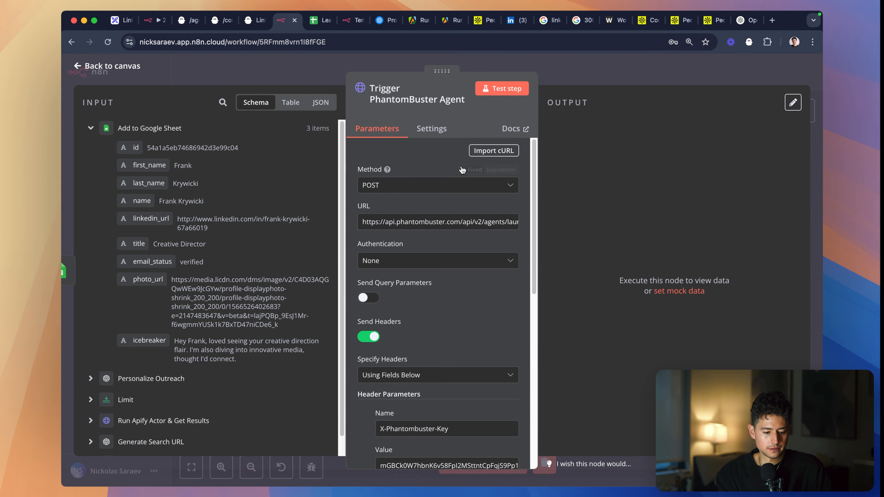
{"action": "scroll", "coordinate": [445, 172], "scroll_direction": "down", "scroll_amount": 3}
{"action": "scroll", "coordinate": [444, 172], "scroll_direction": "up", "scroll_amount": 3}
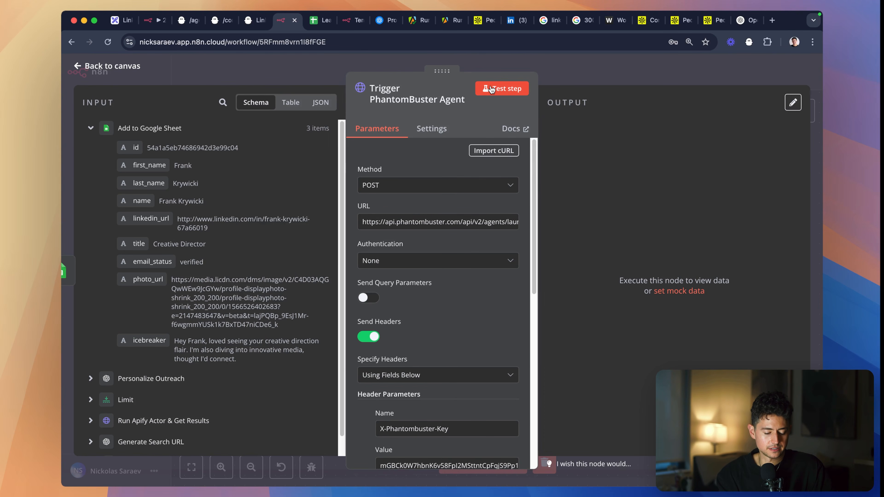
- Close the spare browser tab beside Leads and place the second workflow's tab just before the first workflow's
{"action": "left_click", "coordinate": [343, 21]}
{"action": "key", "text": "super+w"}
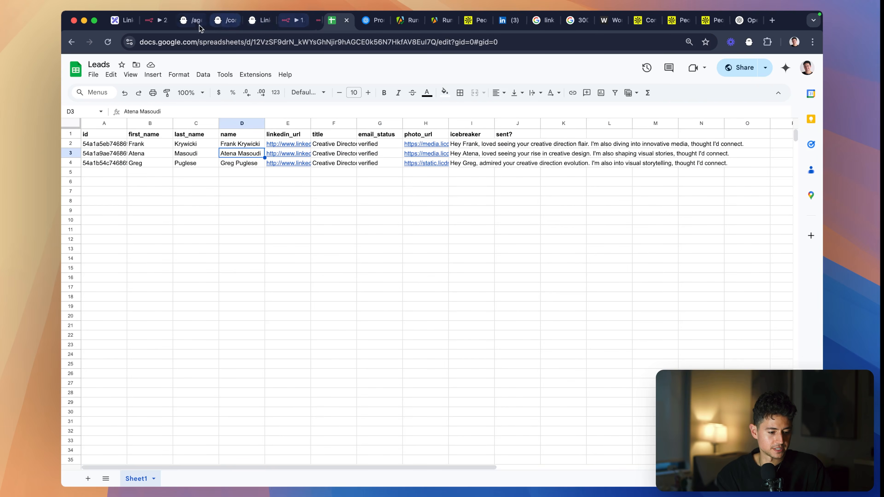
{"action": "left_click", "coordinate": [174, 19]}
{"action": "left_click_drag", "start_coordinate": [174, 18], "coordinate": [268, 22]}
{"action": "left_click", "coordinate": [283, 65]}
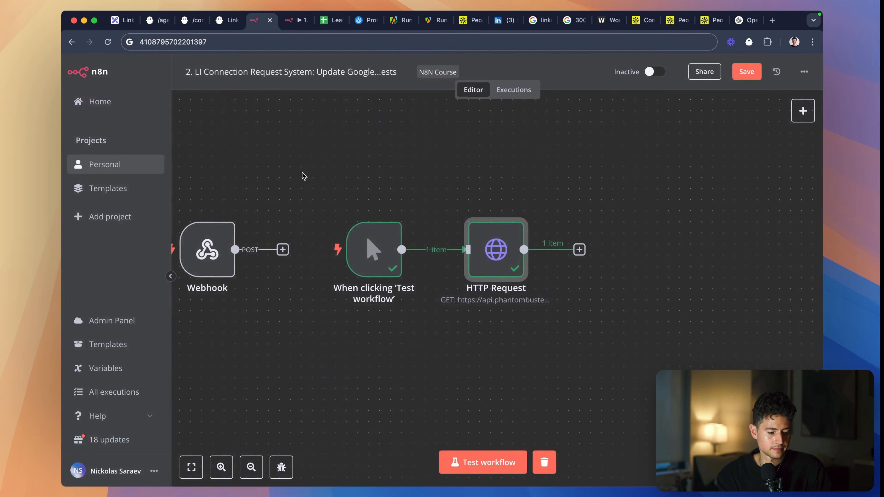
- Delete the "When clicking 'Test workflow'" trigger from the second workflow and make the Webhook node listen for a test event
{"action": "scroll", "coordinate": [321, 188], "scroll_direction": "left", "scroll_amount": 2}
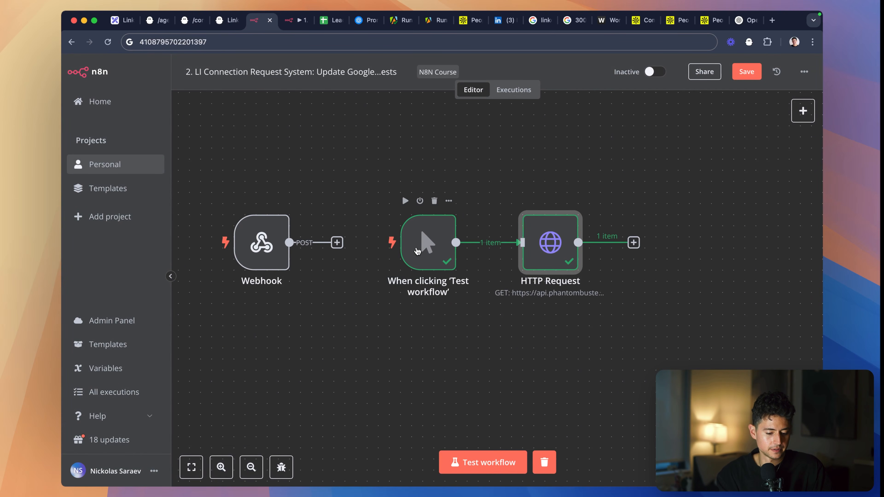
{"action": "left_click_drag", "start_coordinate": [378, 191], "coordinate": [462, 296]}
{"action": "key", "text": "Delete"}
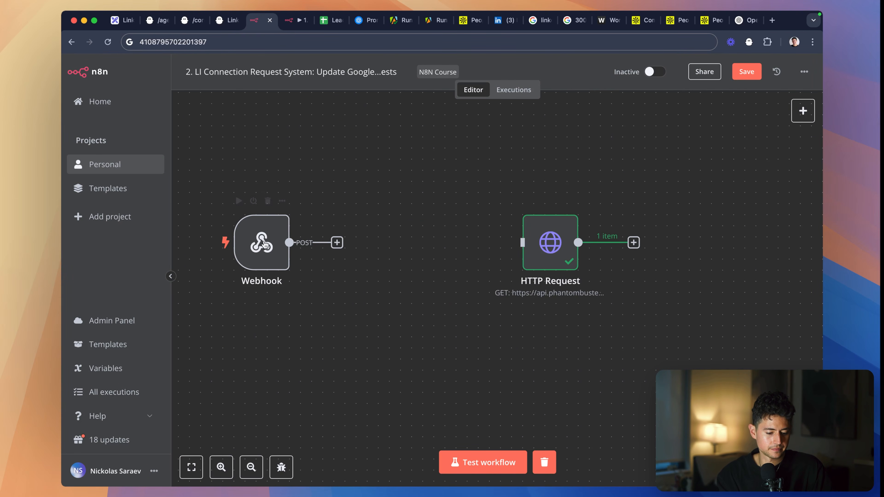
{"action": "double_click", "coordinate": [264, 245]}
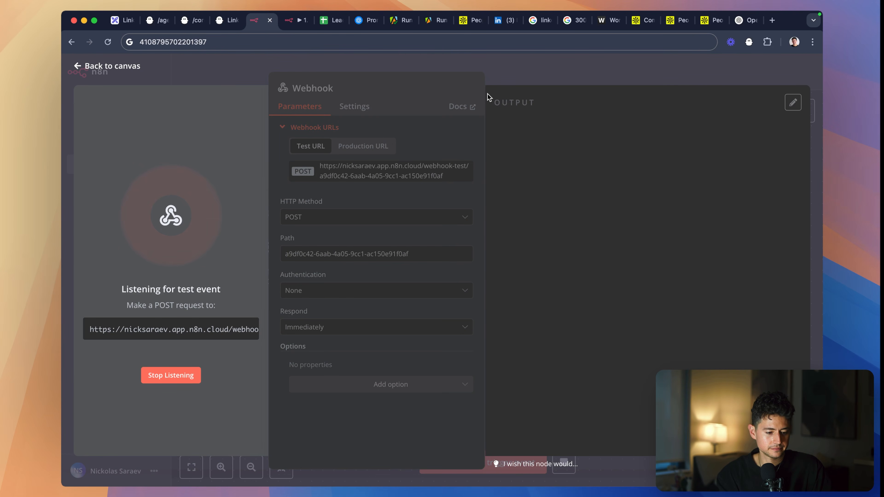
- Test the Trigger PhantomBuster Agent node in the first workflow and check the LinkedIn Auto Icebreaker Connect phantom's run status
{"action": "key", "text": "ctrl+Tab"}
{"action": "left_click", "coordinate": [495, 91]}
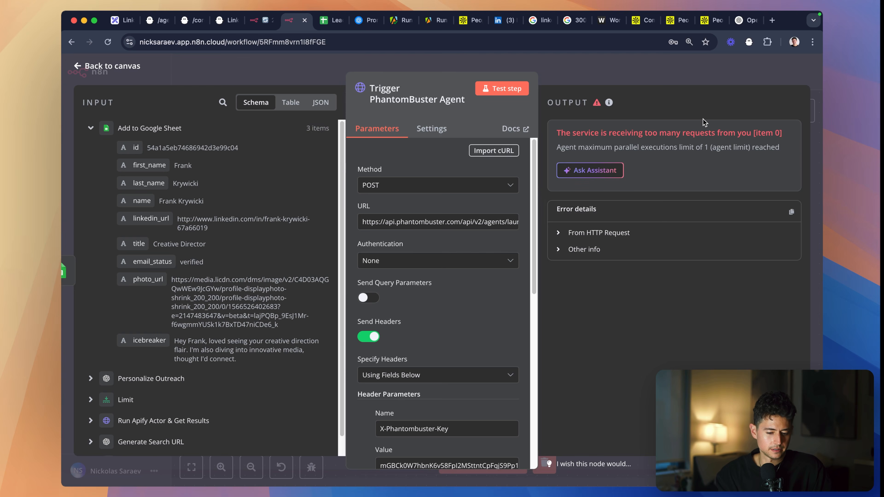
{"action": "key", "text": "ctrl+shift+Tab"}
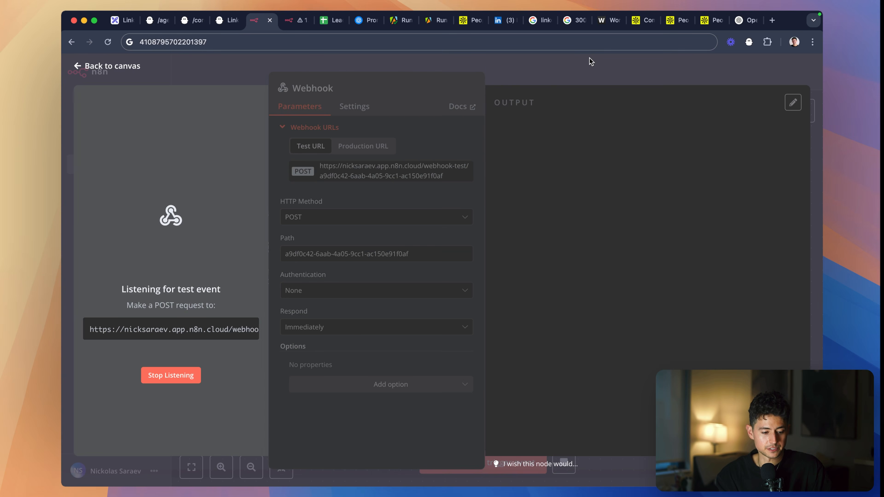
{"action": "key", "text": "ctrl+shift+Tab"}
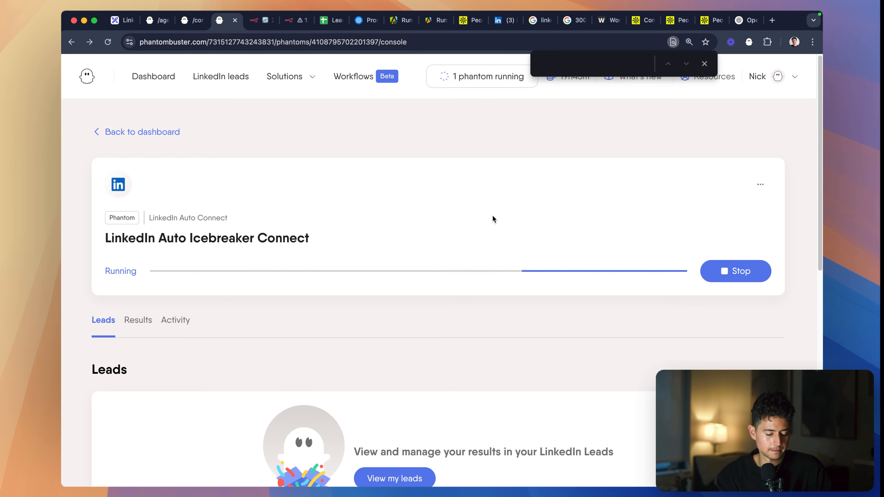
{"action": "left_click", "coordinate": [290, 21]}
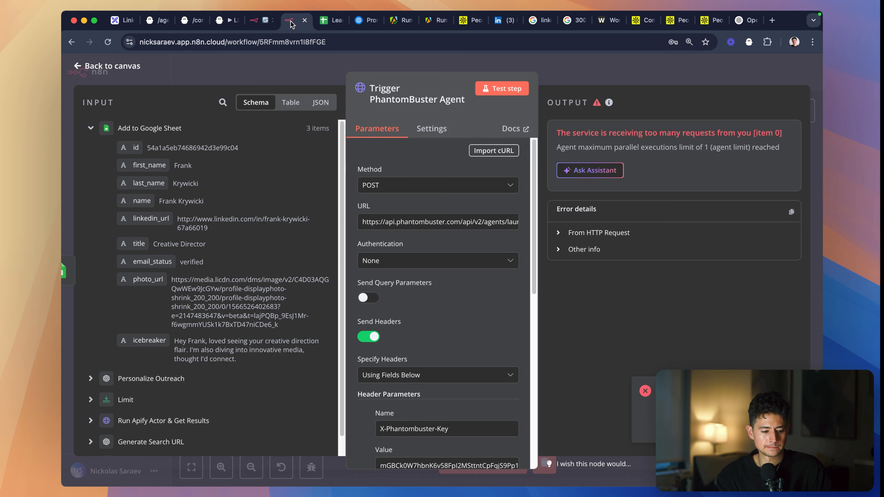
- Make room before the Trigger PhantomBuster Agent node and insert an Aggregate node between it and Add to Google Sheet
{"action": "key", "text": "Escape"}
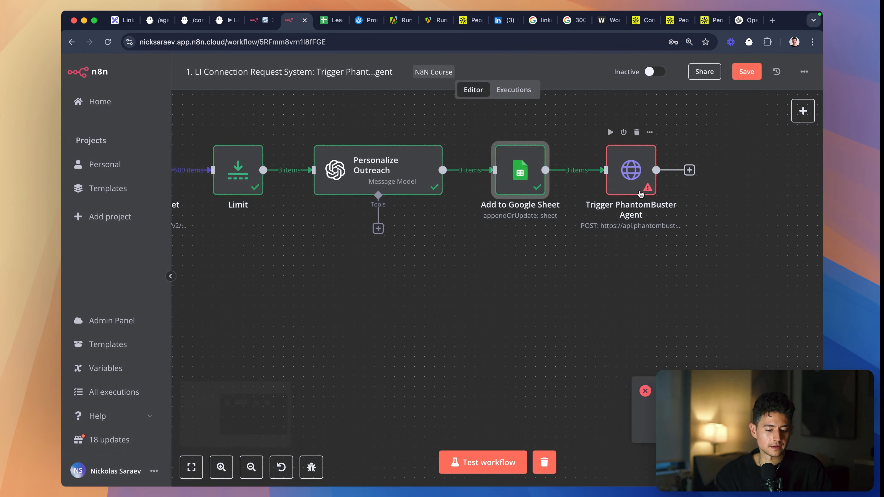
{"action": "scroll", "coordinate": [673, 214], "scroll_direction": "right", "scroll_amount": 2}
{"action": "scroll", "coordinate": [577, 202], "scroll_direction": "up", "scroll_amount": 5}
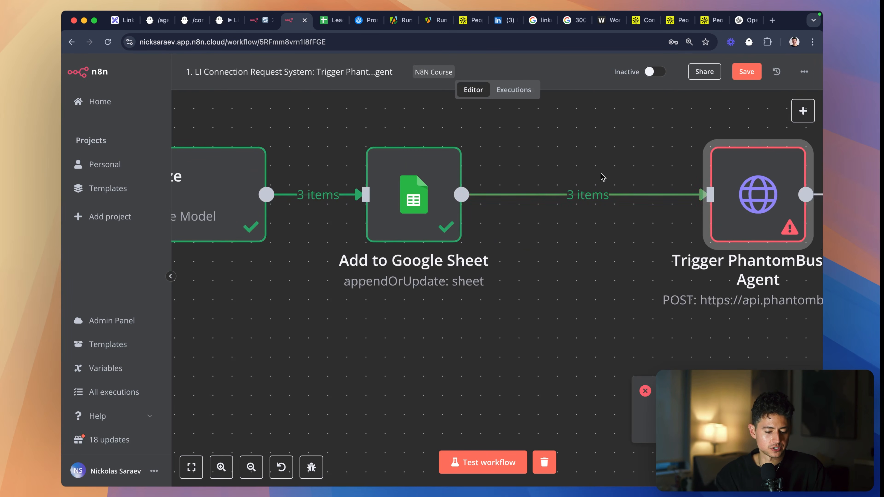
{"action": "mouse_move", "coordinate": [522, 194]}
{"action": "scroll", "coordinate": [515, 197], "scroll_direction": "right", "scroll_amount": 3}
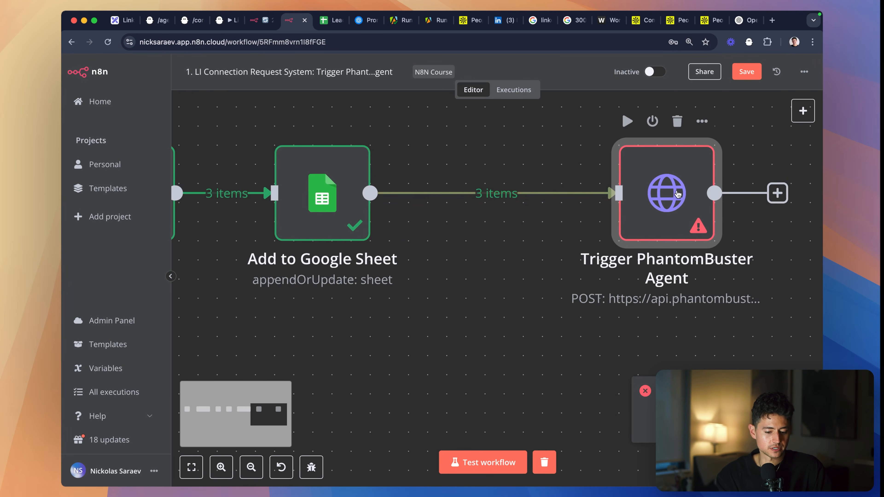
{"action": "scroll", "coordinate": [487, 201], "scroll_direction": "down", "scroll_amount": 5}
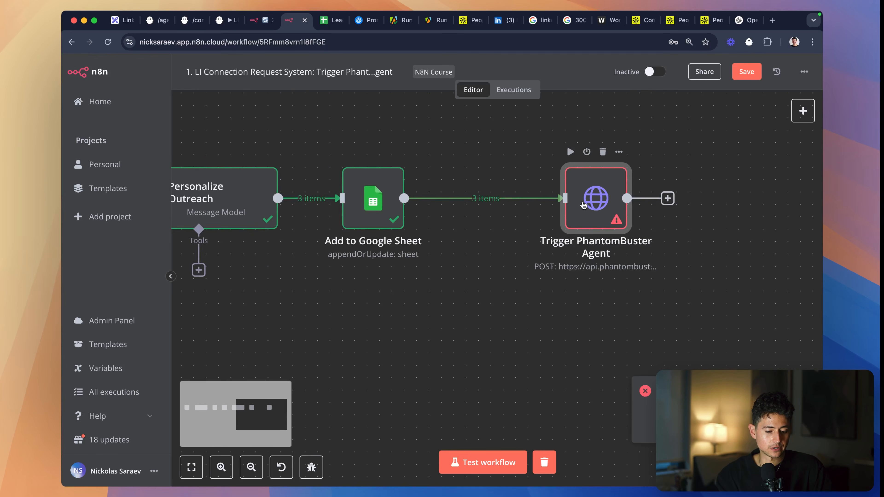
{"action": "left_click_drag", "start_coordinate": [586, 205], "coordinate": [635, 204]}
{"action": "left_click", "coordinate": [499, 200]}
{"action": "type", "text": "aggreg"}
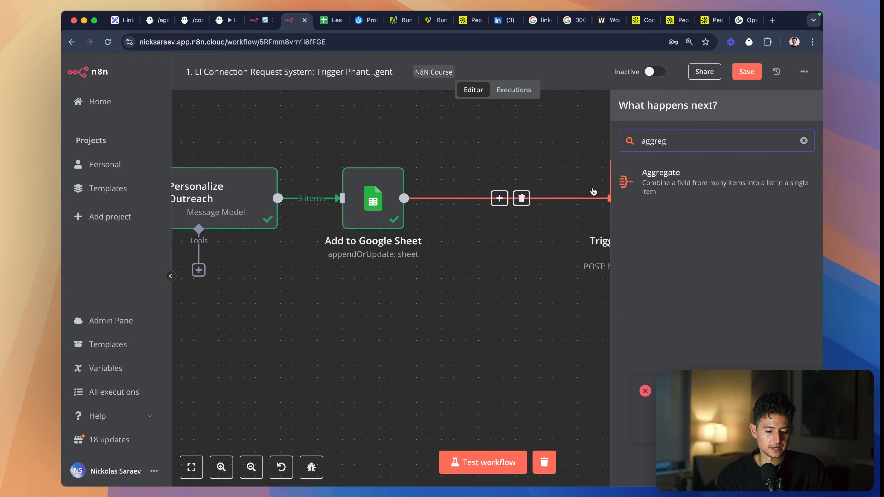
{"action": "left_click", "coordinate": [648, 178]}
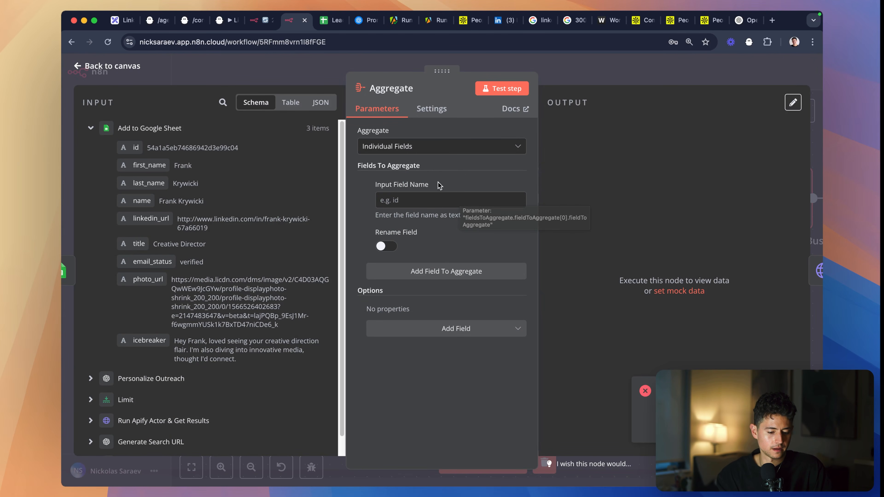
- Try the Aggregate node with Individual Fields, without a field and with the input field id, testing each setup
{"action": "left_click", "coordinate": [368, 184]}
{"action": "left_click", "coordinate": [496, 98]}
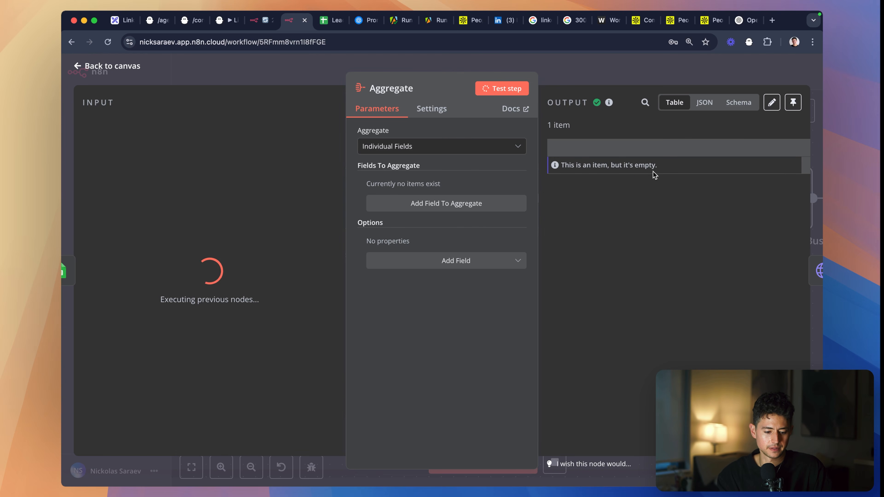
{"action": "left_click", "coordinate": [467, 202]}
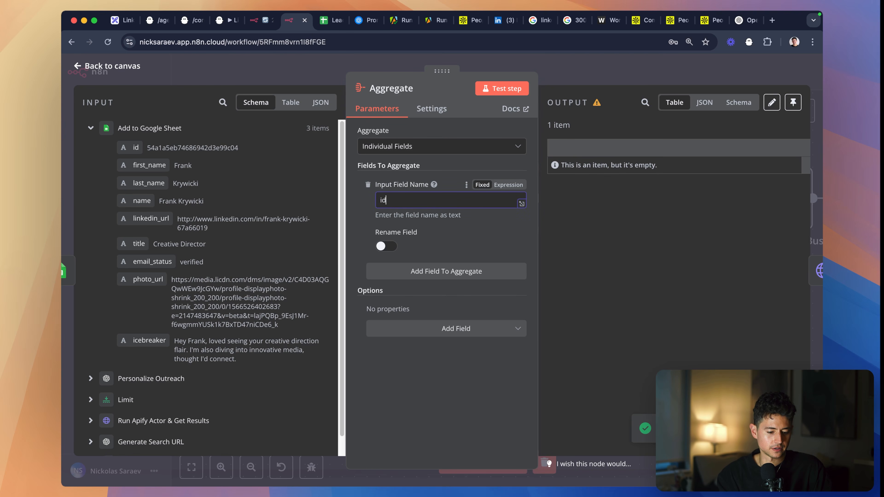
{"action": "left_click", "coordinate": [502, 88]}
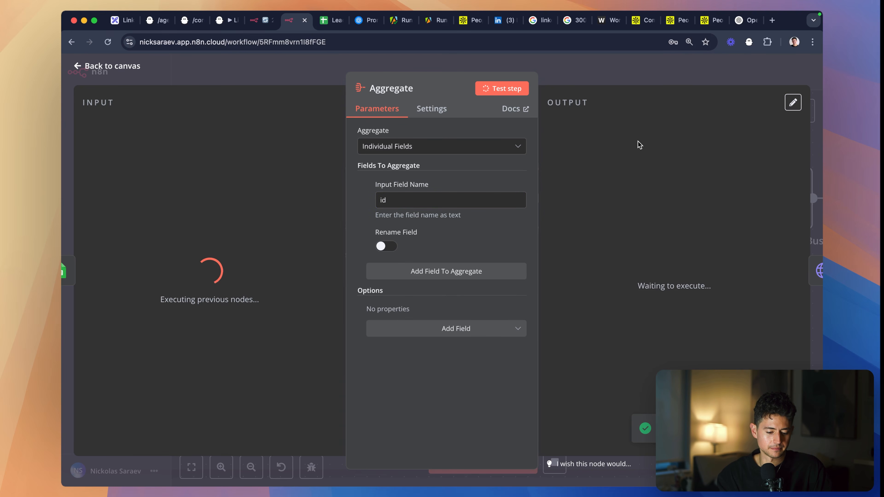
{"action": "left_click", "coordinate": [473, 203]}
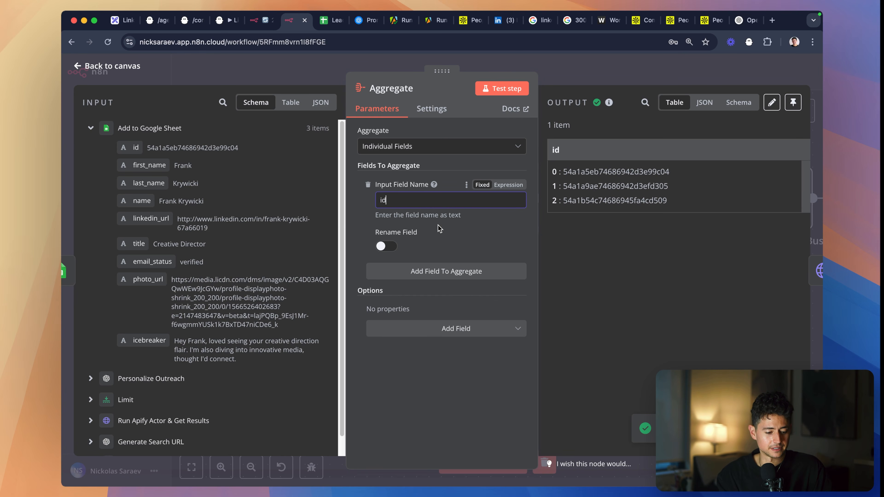
{"action": "left_click", "coordinate": [576, 69]}
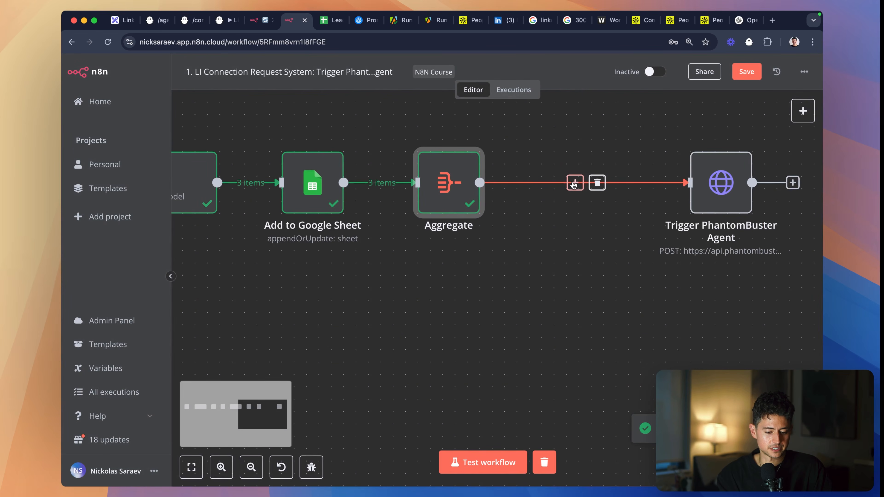
{"action": "left_click", "coordinate": [572, 182]}
{"action": "left_click", "coordinate": [681, 257]}
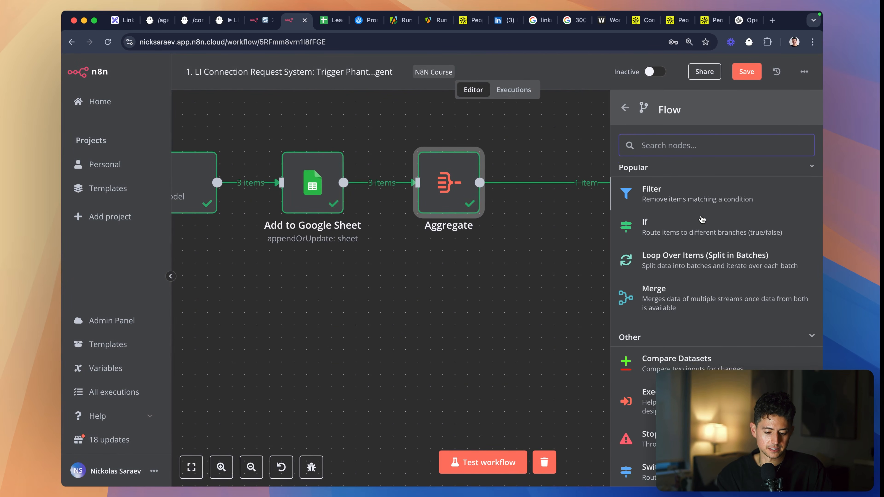
{"action": "type", "text": "agr"}
{"action": "key", "text": "BackSpace"}
{"action": "key", "text": "BackSpace"}
{"action": "key", "text": "BackSpace"}
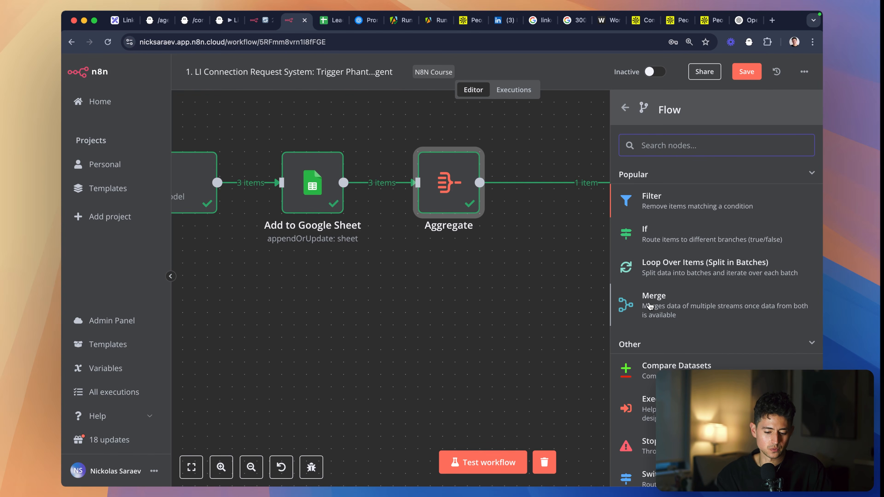
{"action": "left_click", "coordinate": [434, 281]}
- Set the Aggregate node to All Item Data (Into a Single List) and test it
{"action": "double_click", "coordinate": [433, 180]}
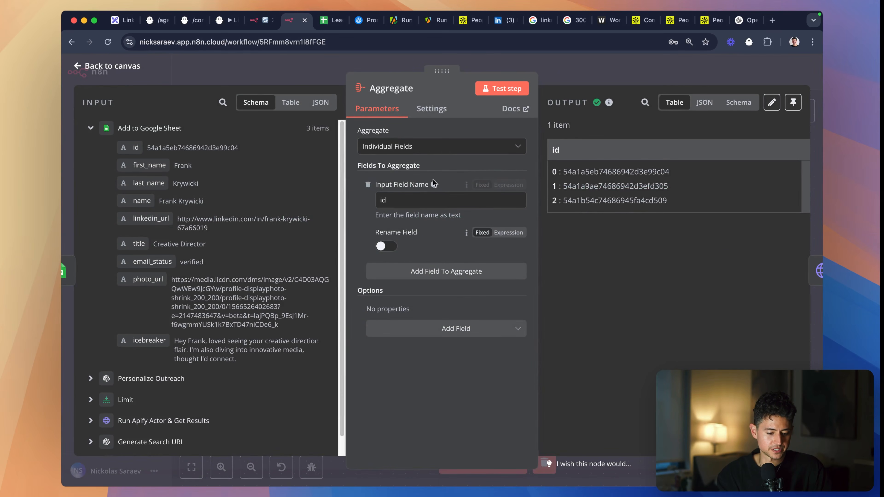
{"action": "left_click", "coordinate": [441, 146]}
{"action": "left_click", "coordinate": [414, 191]}
{"action": "left_click", "coordinate": [503, 88]}
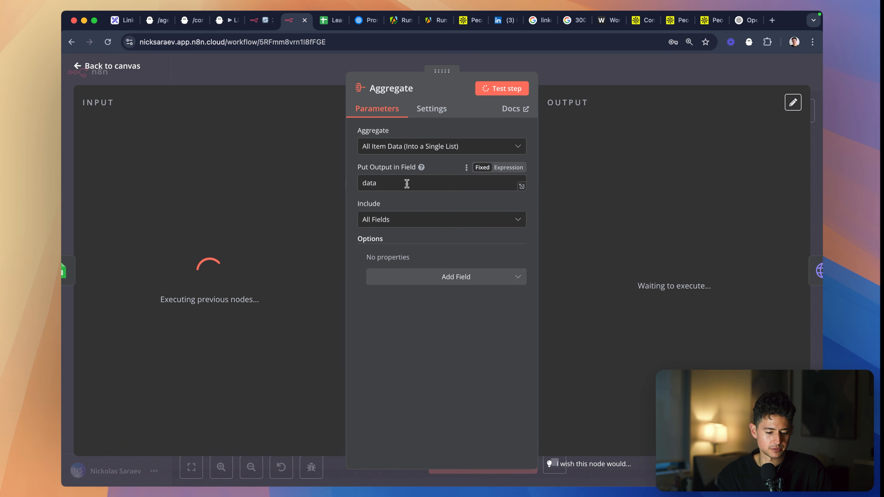
{"action": "scroll", "coordinate": [629, 194], "scroll_direction": "down", "scroll_amount": 6}
{"action": "scroll", "coordinate": [627, 192], "scroll_direction": "up", "scroll_amount": 4}
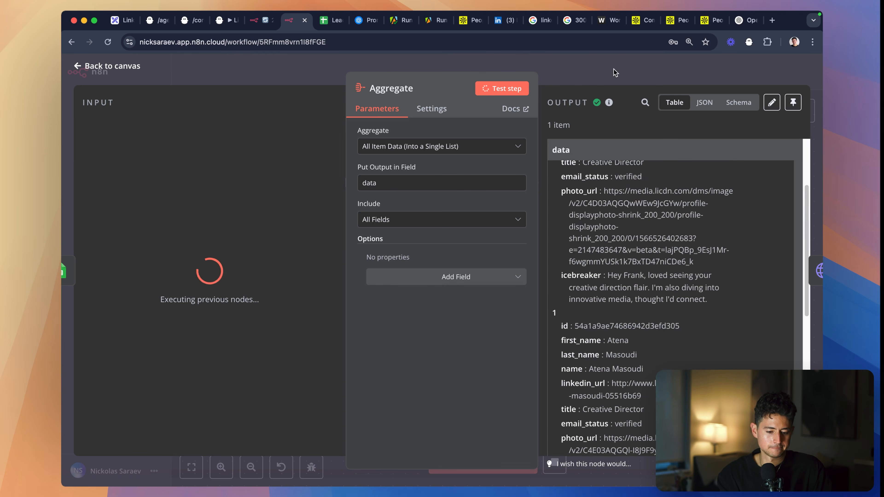
{"action": "left_click", "coordinate": [614, 73]}
- Move the Trigger PhantomBuster Agent node close to Aggregate, check its input, and save the workflow
{"action": "left_click_drag", "start_coordinate": [717, 198], "coordinate": [580, 197]}
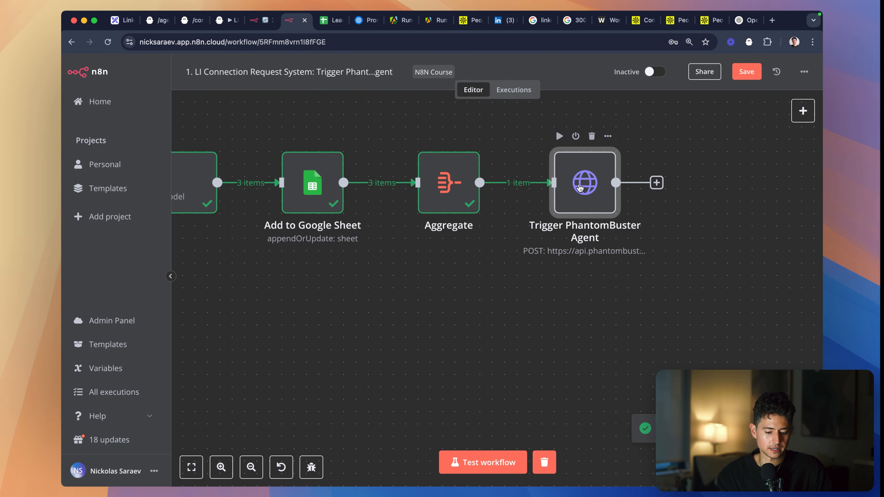
{"action": "double_click", "coordinate": [581, 197]}
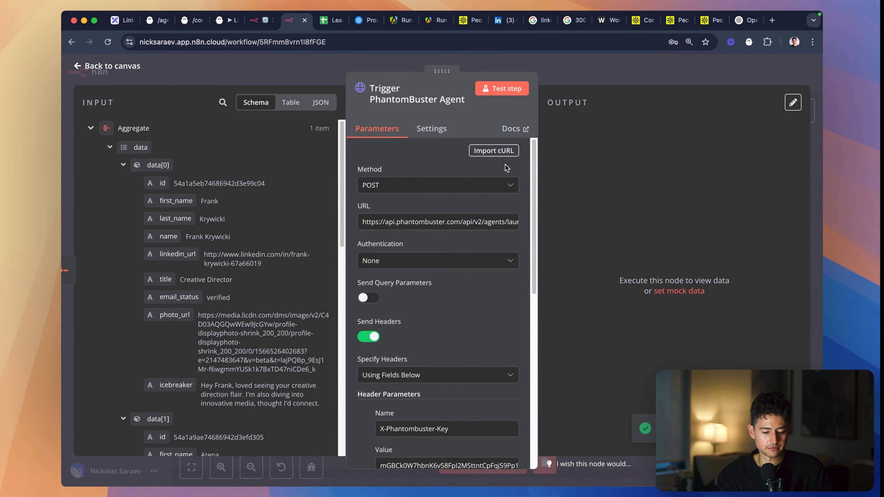
{"action": "left_click", "coordinate": [589, 80]}
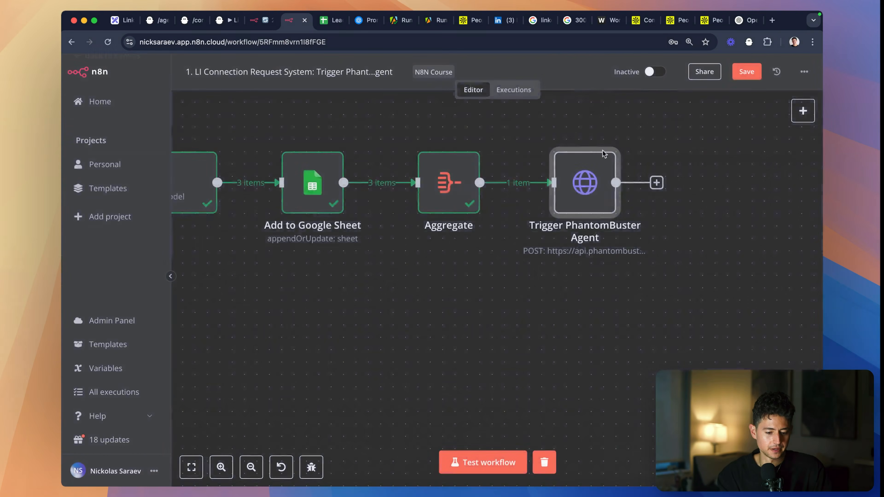
{"action": "scroll", "coordinate": [608, 212], "scroll_direction": "down", "scroll_amount": 3}
{"action": "key", "text": "super+s"}
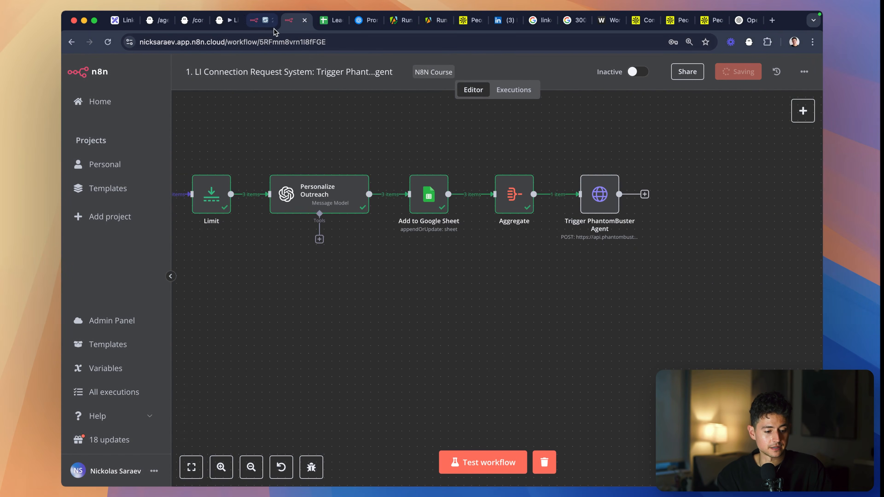
- Check the second workflow's Webhook listener and the LinkedIn Auto Icebreaker Connect phantom's progress
{"action": "left_click", "coordinate": [268, 26]}
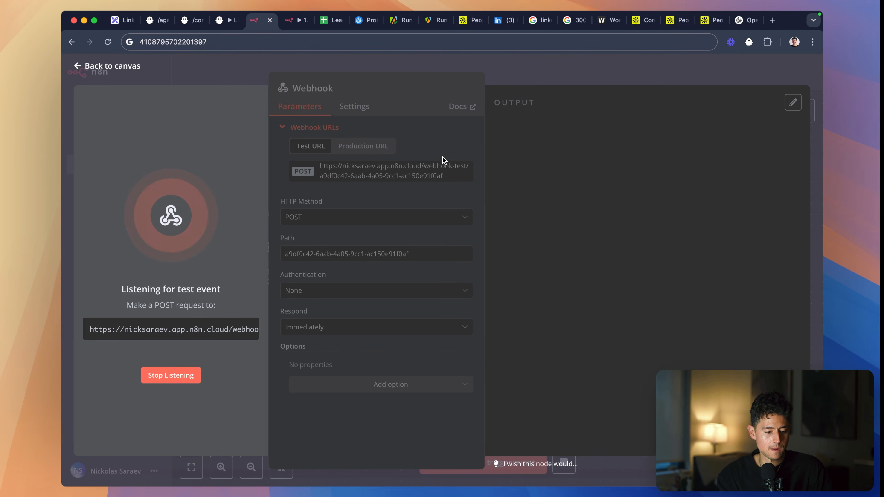
{"action": "left_click", "coordinate": [229, 28]}
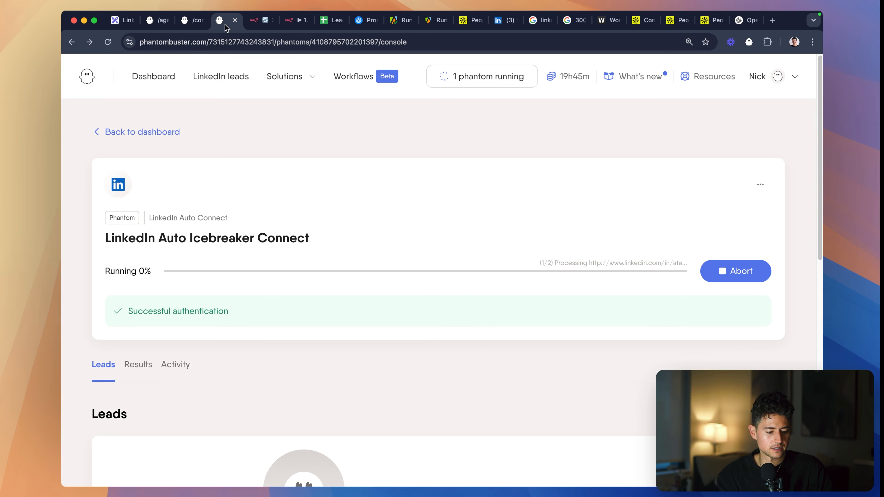
- Reload the LinkedIn Auto Icebreaker Connect phantom's console page to check its running progress
{"action": "left_click", "coordinate": [251, 40]}
{"action": "key", "text": "Return"}
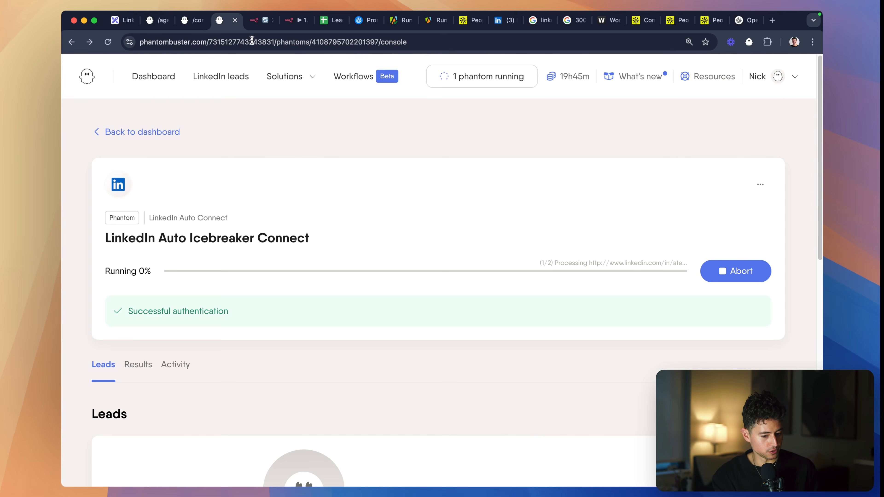
{"action": "mouse_move", "coordinate": [289, 76]}
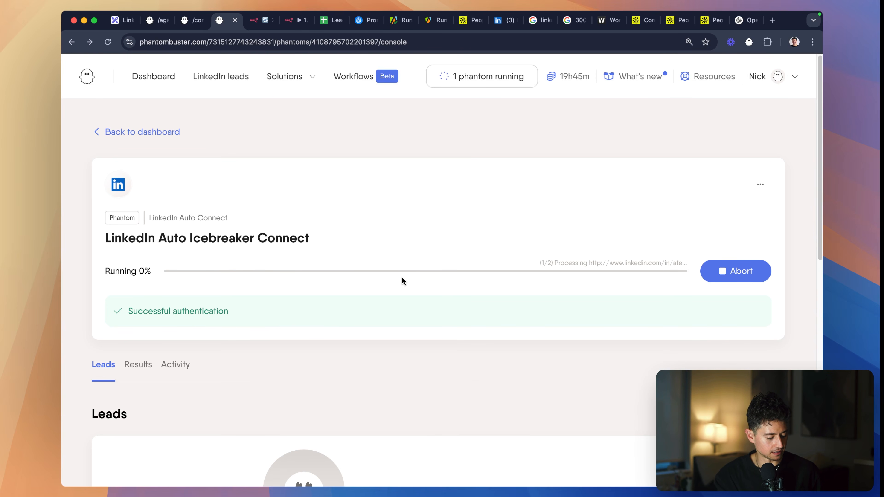
- In the phantom's advanced settings, paste the n8n Webhook node's URL as the custom webhook URL, and save both the settings and the setup
{"action": "left_click", "coordinate": [760, 184]}
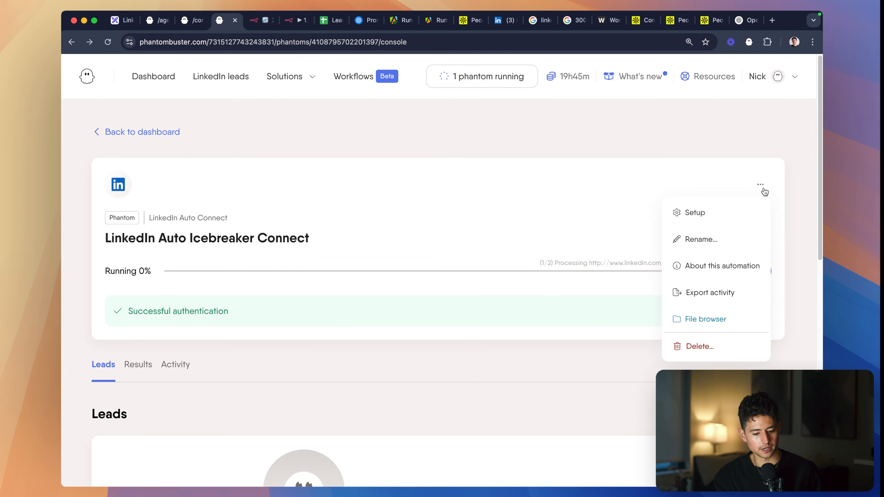
{"action": "left_click", "coordinate": [736, 214]}
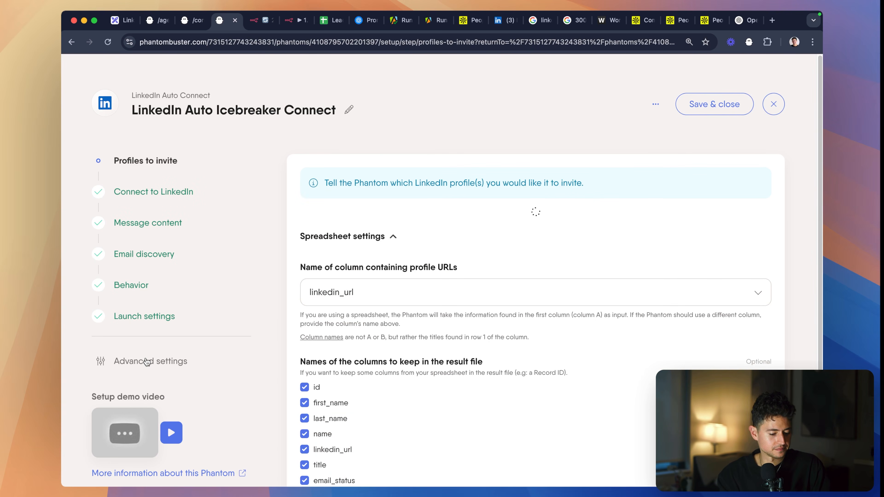
{"action": "left_click", "coordinate": [147, 362]}
{"action": "left_click", "coordinate": [409, 176]}
{"action": "left_click", "coordinate": [377, 306]}
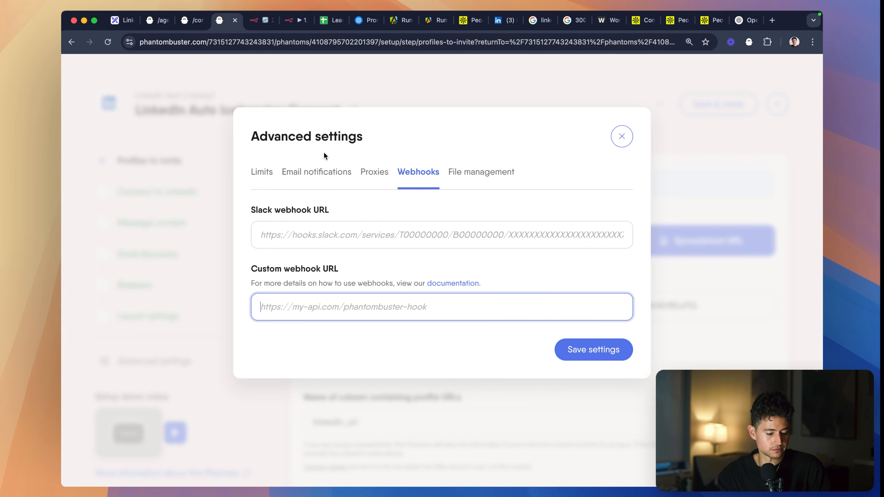
{"action": "key", "text": "ctrl+Tab"}
{"action": "key", "text": "ctrl+shift+Tab"}
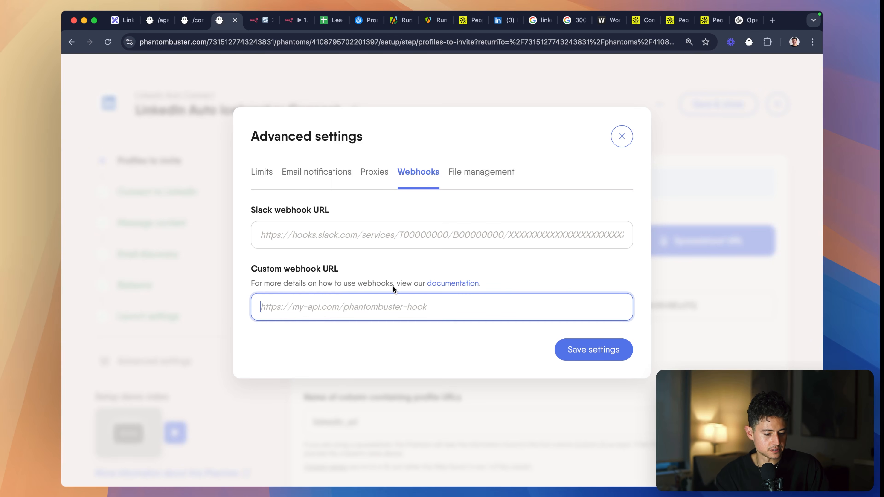
{"action": "key", "text": "super+v"}
{"action": "left_click", "coordinate": [593, 349]}
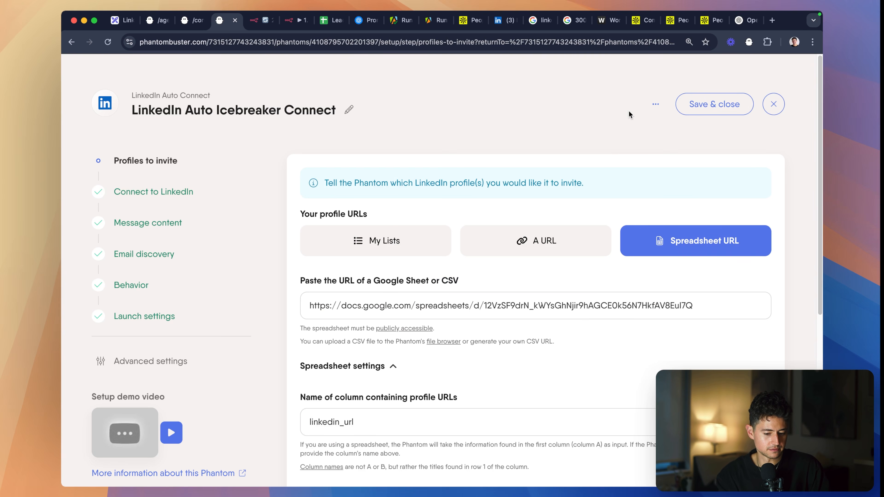
{"action": "left_click", "coordinate": [701, 104]}
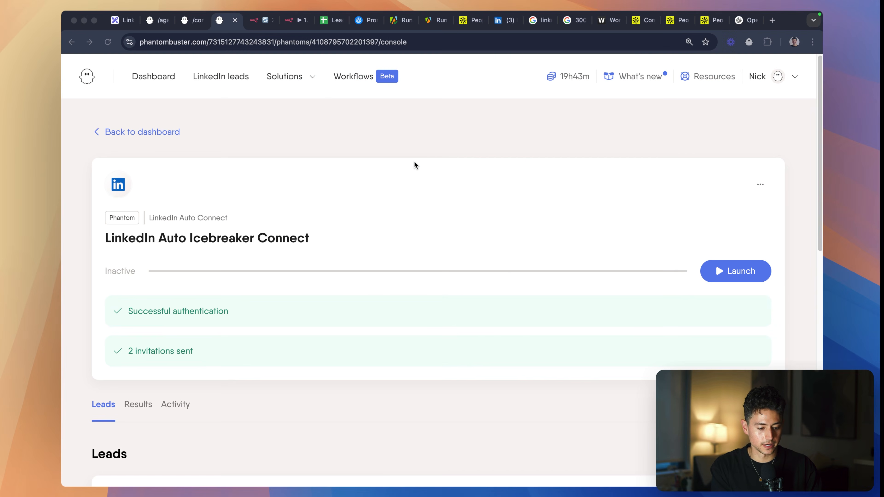
- In the second n8n workflow, leave the Webhook node, add a Manual Trigger and connect it to the HTTP Request node
{"action": "key", "text": "super+Tab"}
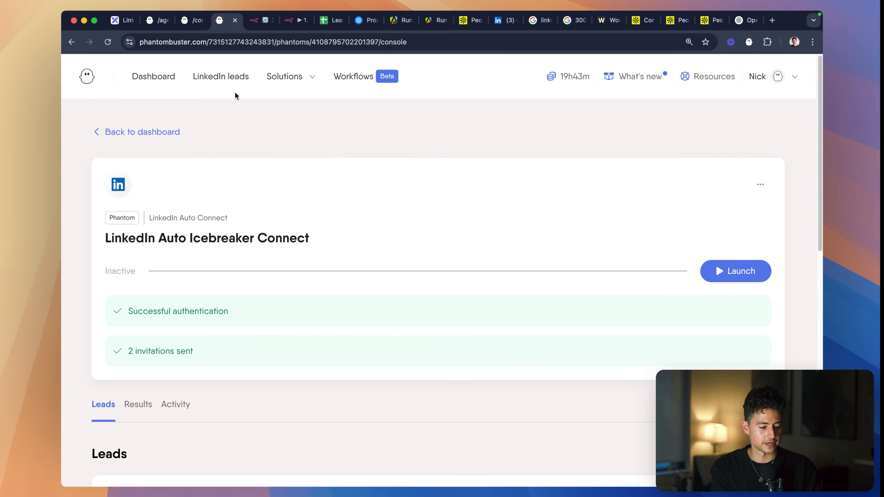
{"action": "left_click", "coordinate": [278, 27]}
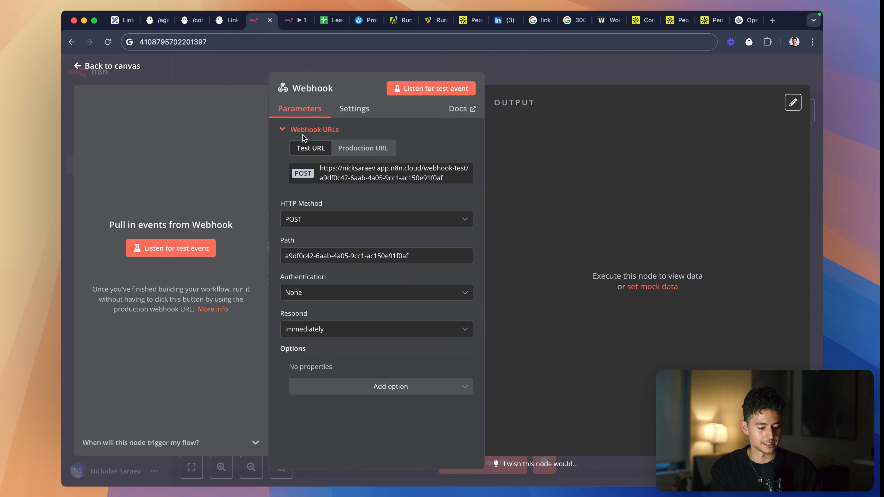
{"action": "key", "text": "Escape"}
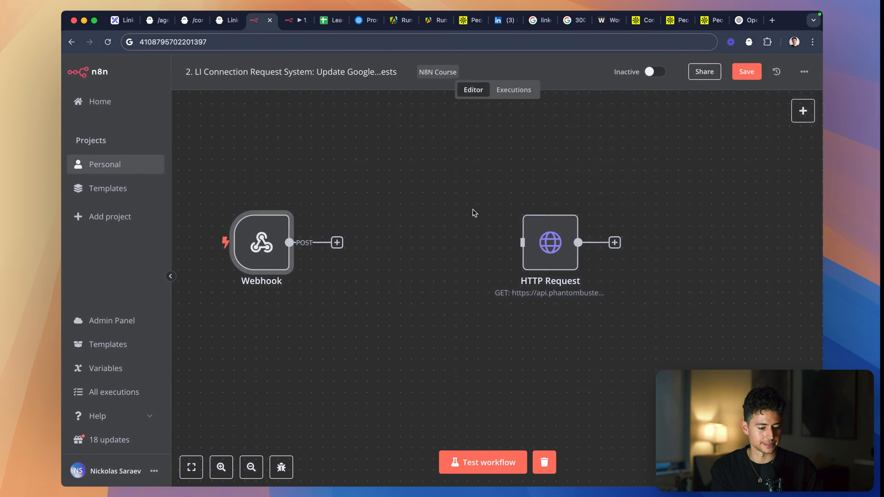
{"action": "scroll", "coordinate": [493, 302], "scroll_direction": "right", "scroll_amount": 3}
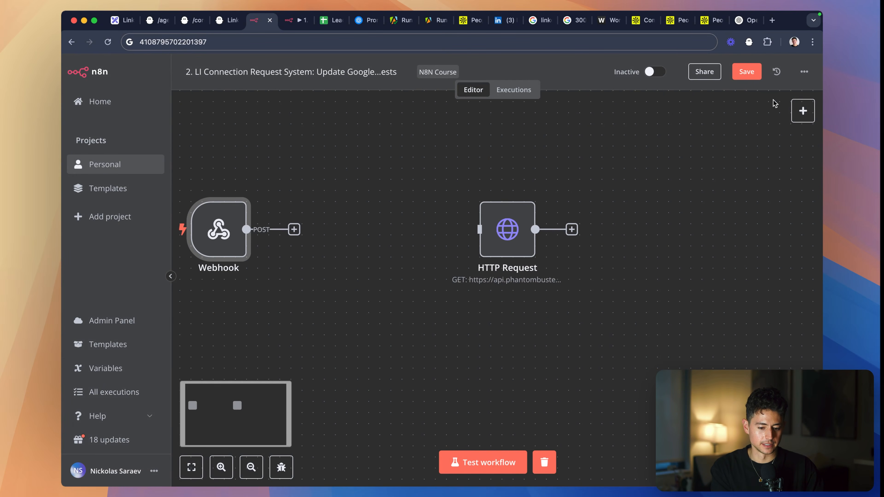
{"action": "left_click", "coordinate": [806, 116]}
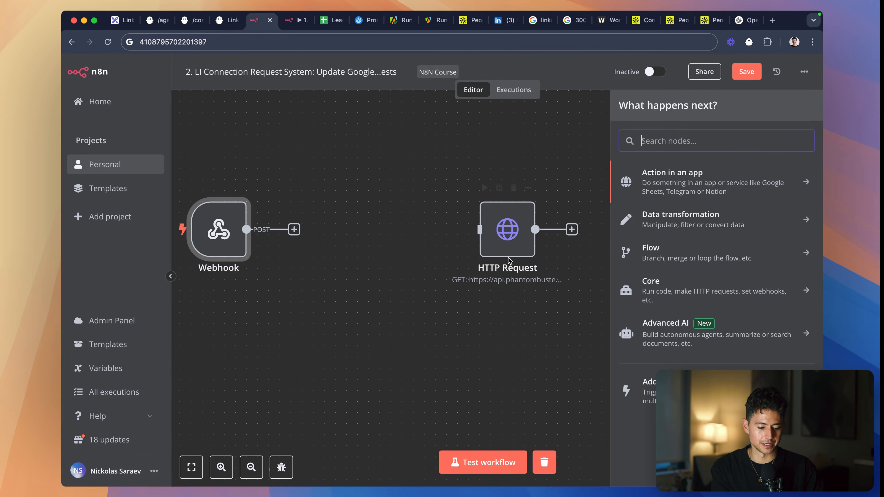
{"action": "type", "text": "manual"}
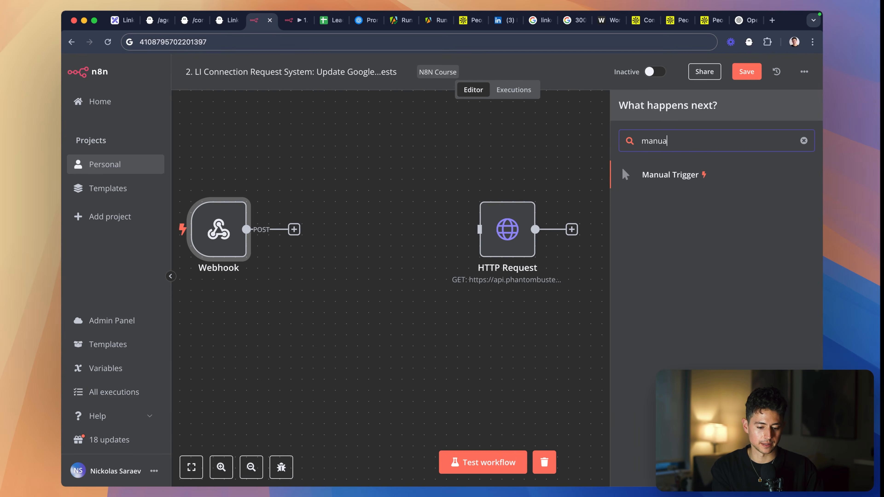
{"action": "key", "text": "Return"}
{"action": "left_click_drag", "start_coordinate": [367, 231], "coordinate": [467, 232]}
- Check the HTTP Request node's query parameters, and look into the first workflow's Trigger PhantomBuster Agent node
{"action": "double_click", "coordinate": [467, 233]}
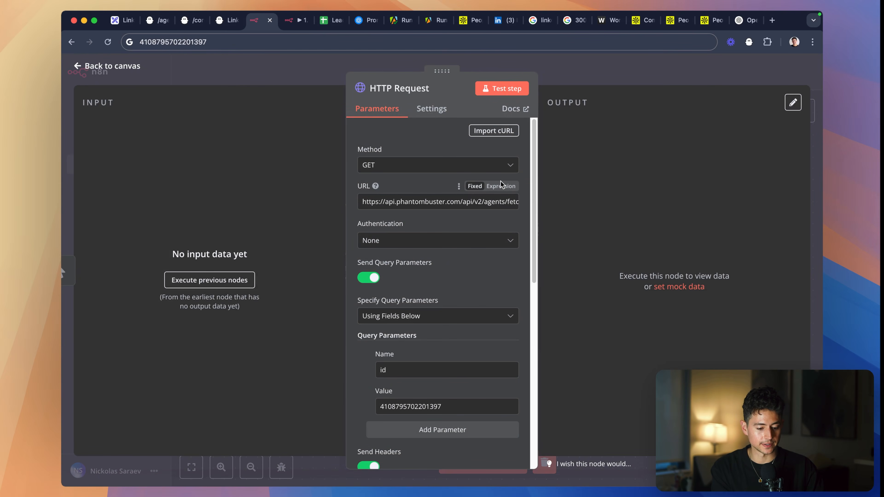
{"action": "scroll", "coordinate": [444, 216], "scroll_direction": "down", "scroll_amount": 1}
{"action": "scroll", "coordinate": [443, 215], "scroll_direction": "down", "scroll_amount": 2}
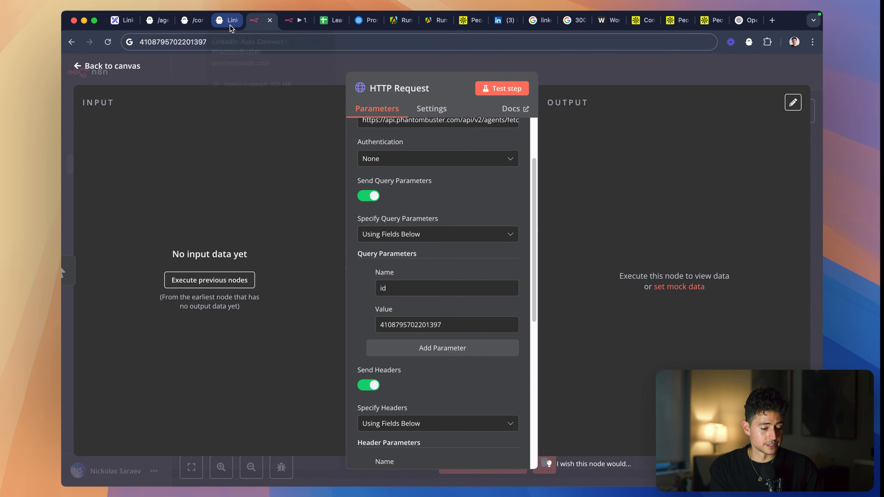
{"action": "left_click", "coordinate": [297, 23]}
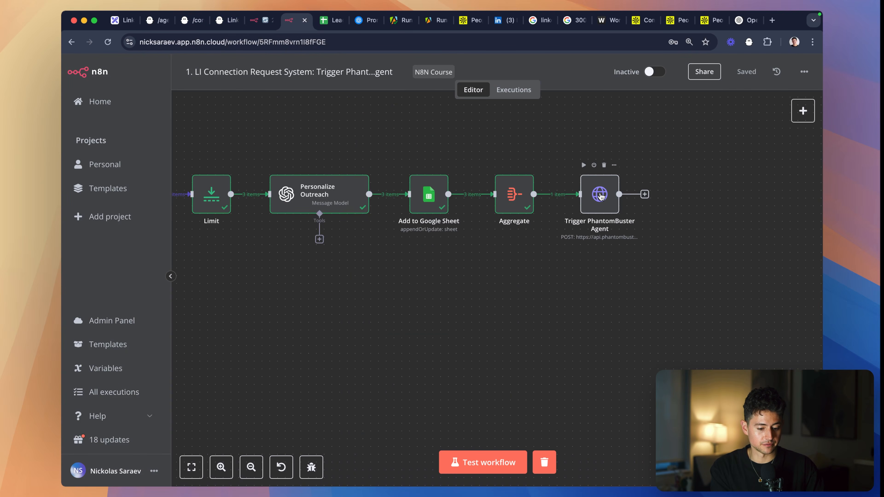
{"action": "double_click", "coordinate": [600, 196]}
{"action": "key", "text": "Escape"}
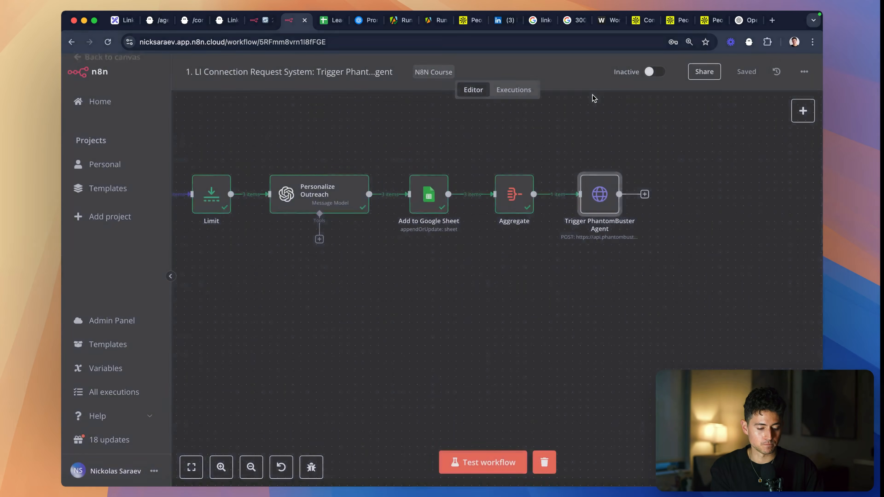
- Examine the first workflow's past executions, including the 19:44:46 and 19:44:17 runs, for data from the Trigger PhantomBuster Agent node
{"action": "left_click", "coordinate": [514, 91]}
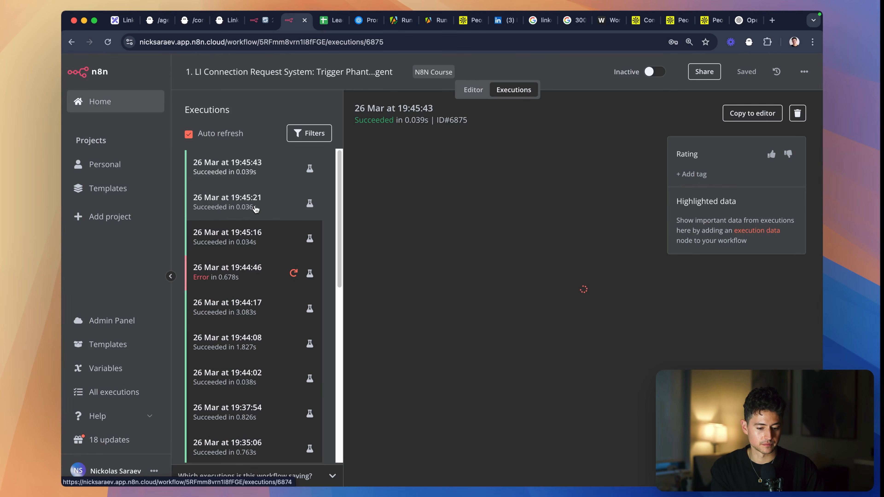
{"action": "left_click", "coordinate": [263, 211]}
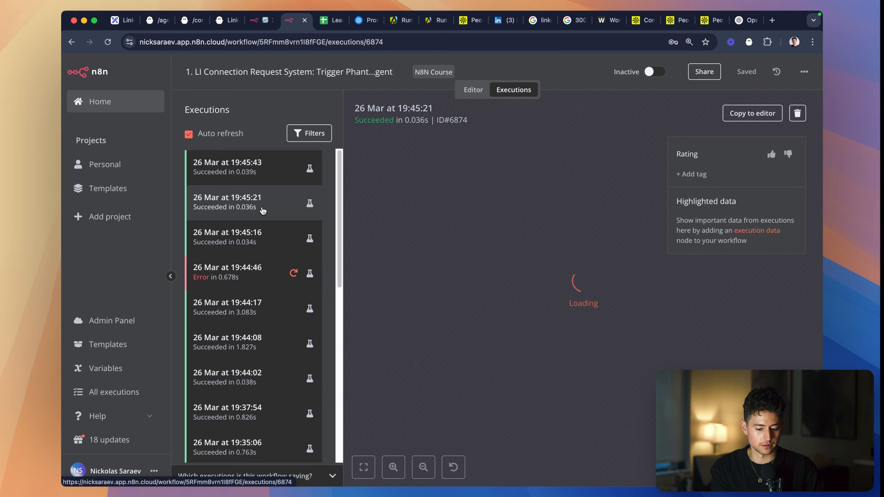
{"action": "left_click", "coordinate": [258, 266]}
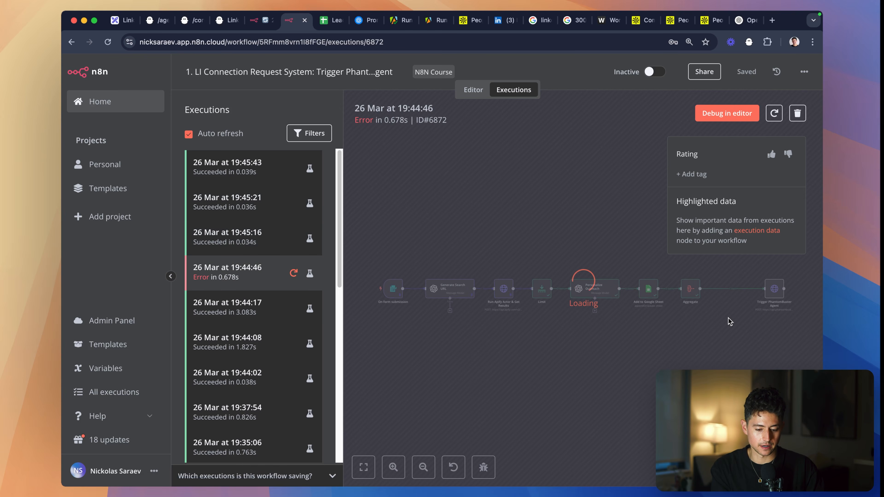
{"action": "scroll", "coordinate": [778, 312], "scroll_direction": "up", "scroll_amount": 3}
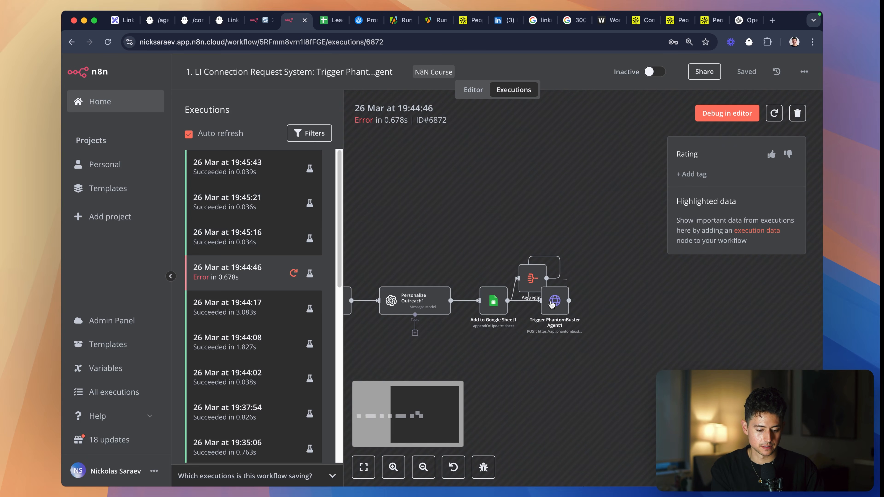
{"action": "left_click", "coordinate": [546, 270]}
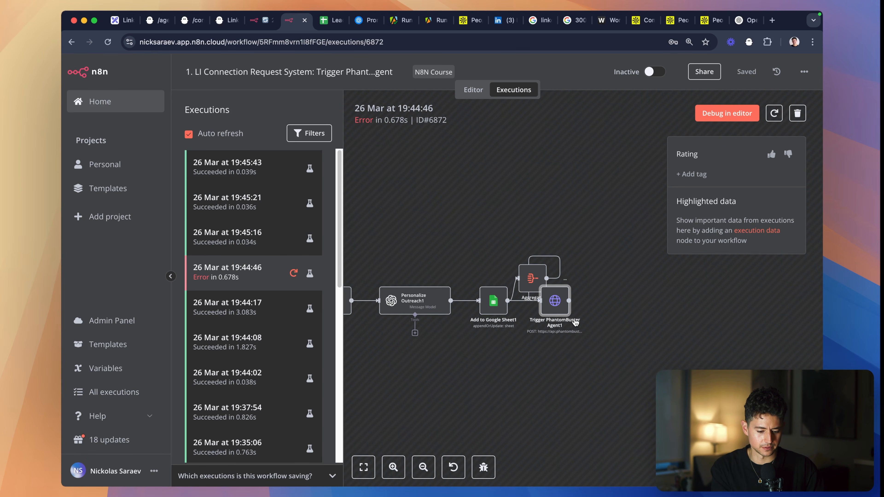
{"action": "scroll", "coordinate": [577, 318], "scroll_direction": "up", "scroll_amount": 2}
{"action": "left_click", "coordinate": [247, 248]}
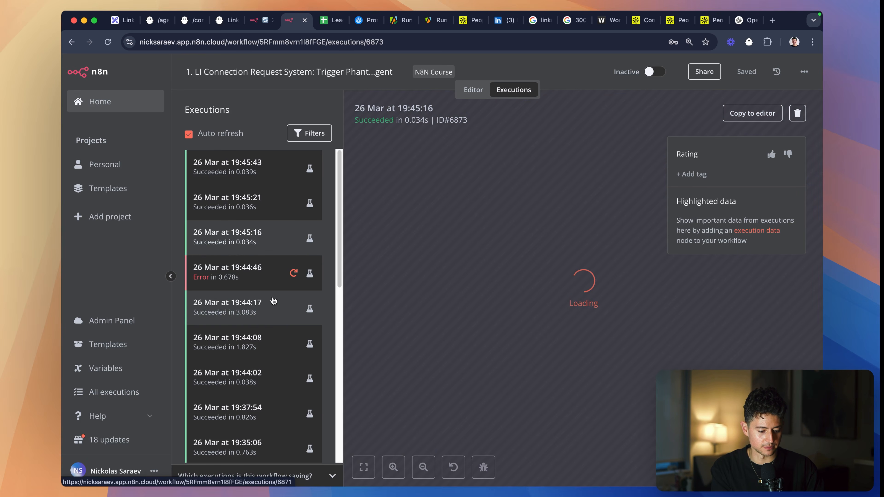
{"action": "left_click", "coordinate": [274, 316]}
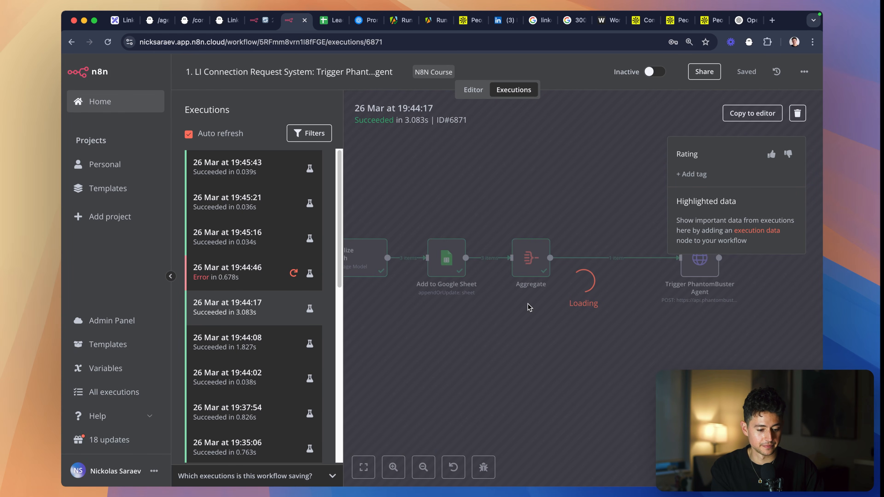
{"action": "scroll", "coordinate": [645, 312], "scroll_direction": "up", "scroll_amount": 3}
{"action": "scroll", "coordinate": [646, 312], "scroll_direction": "up", "scroll_amount": 3}
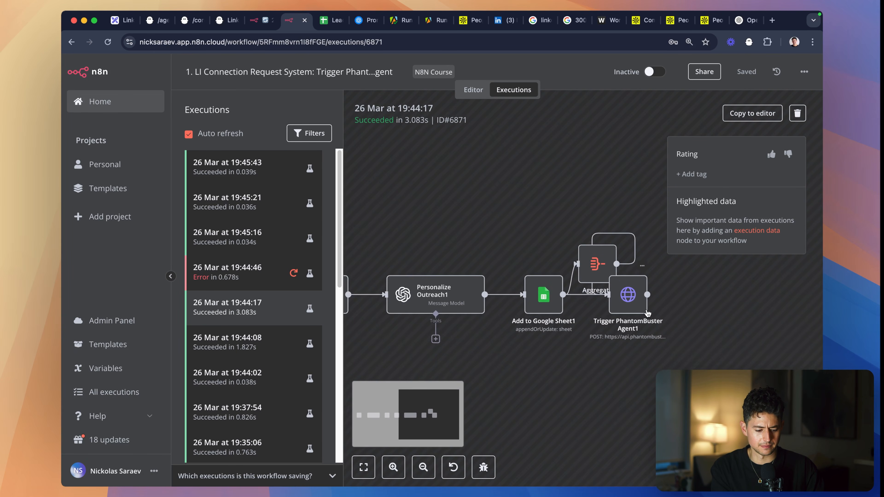
{"action": "double_click", "coordinate": [638, 305]}
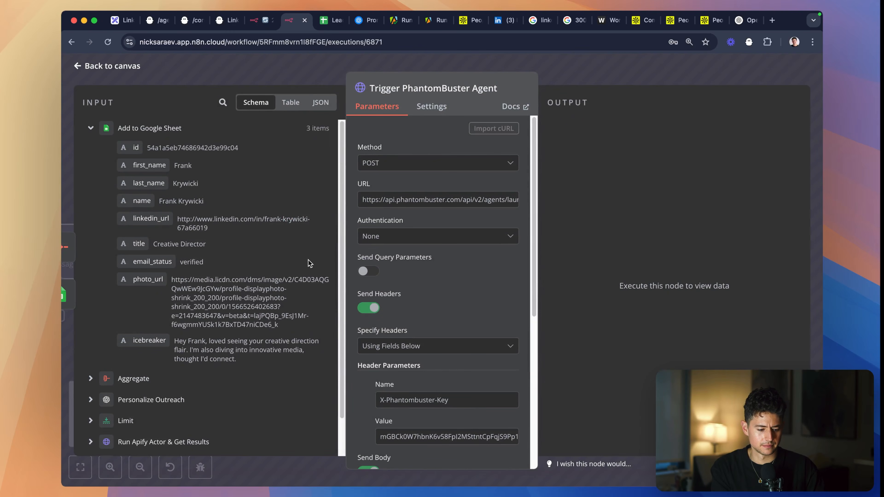
{"action": "key", "text": "Escape"}
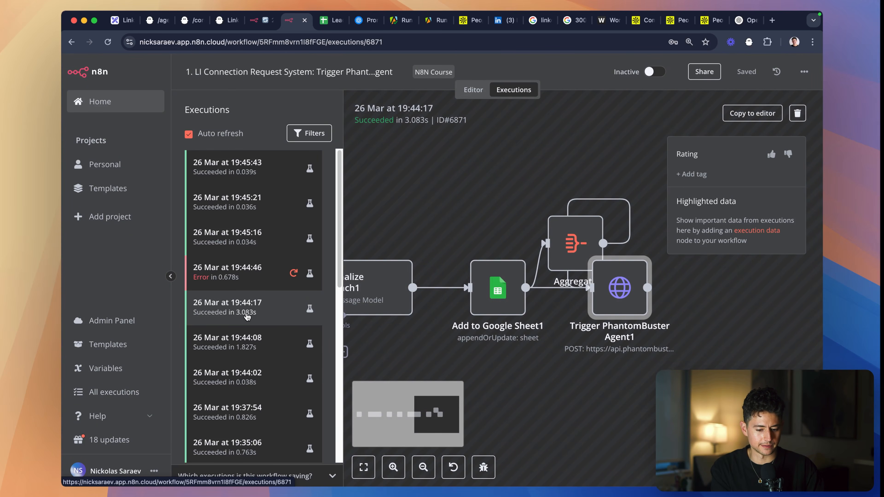
{"action": "scroll", "coordinate": [527, 185], "scroll_direction": "down", "scroll_amount": 2}
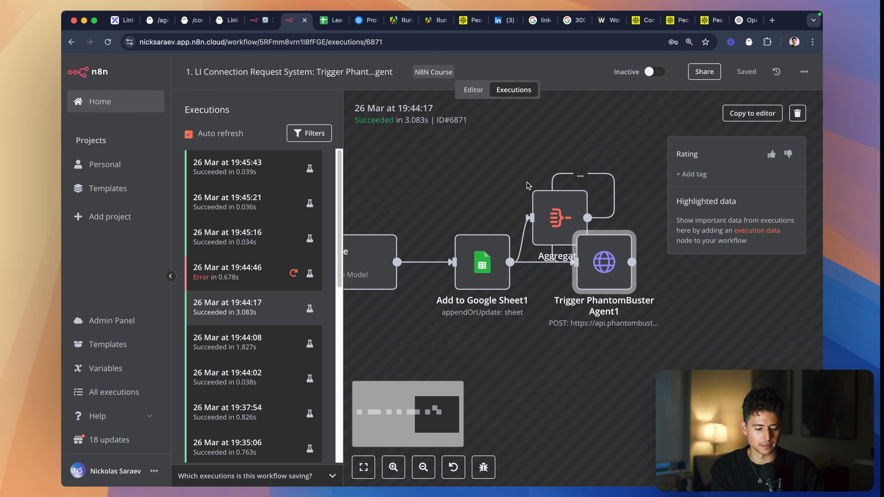
- Return to the first workflow's editor and copy the id body parameter's value from the Trigger PhantomBuster Agent node
{"action": "left_click", "coordinate": [473, 89]}
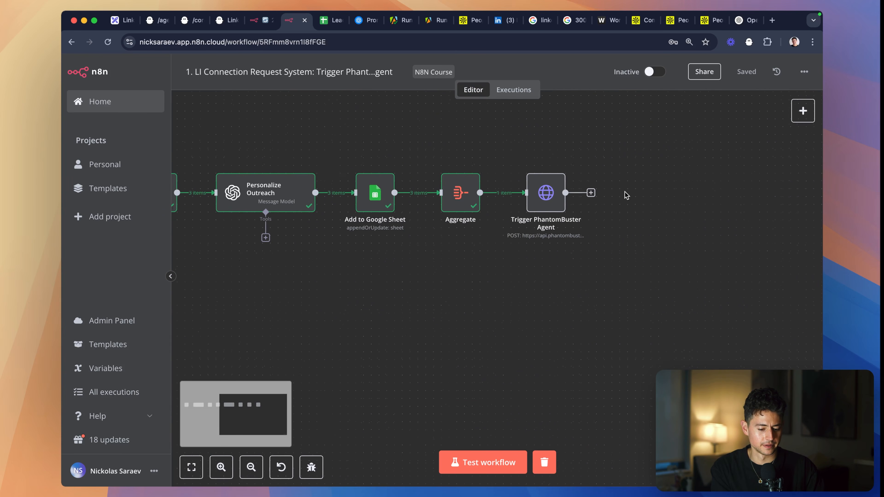
{"action": "scroll", "coordinate": [626, 195], "scroll_direction": "up", "scroll_amount": 3}
{"action": "double_click", "coordinate": [483, 192]}
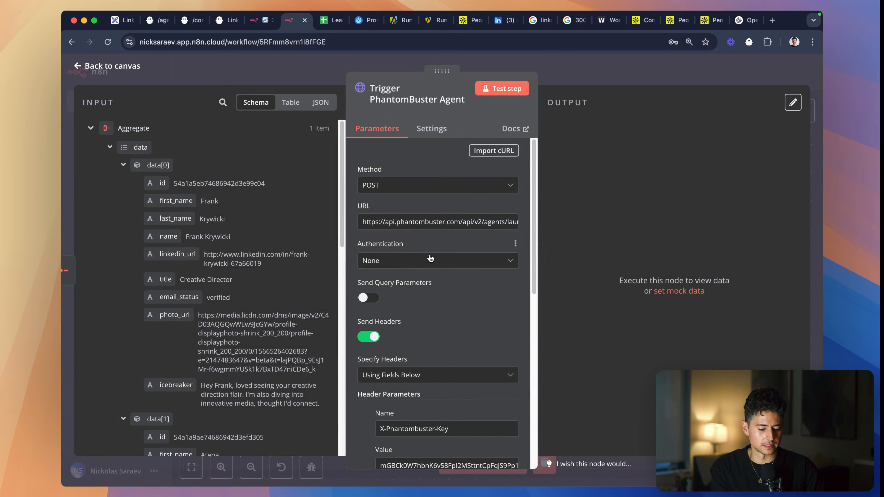
{"action": "scroll", "coordinate": [430, 258], "scroll_direction": "down", "scroll_amount": 10}
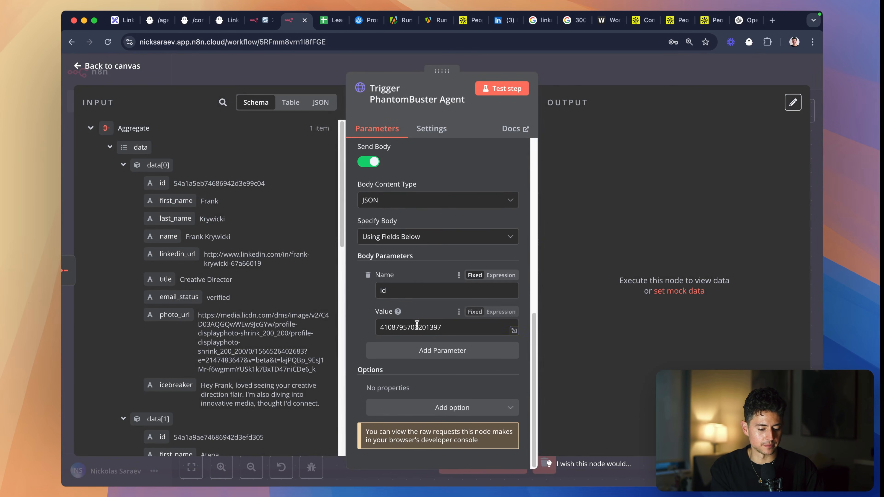
{"action": "double_click", "coordinate": [416, 327]}
{"action": "key", "text": "super+c"}
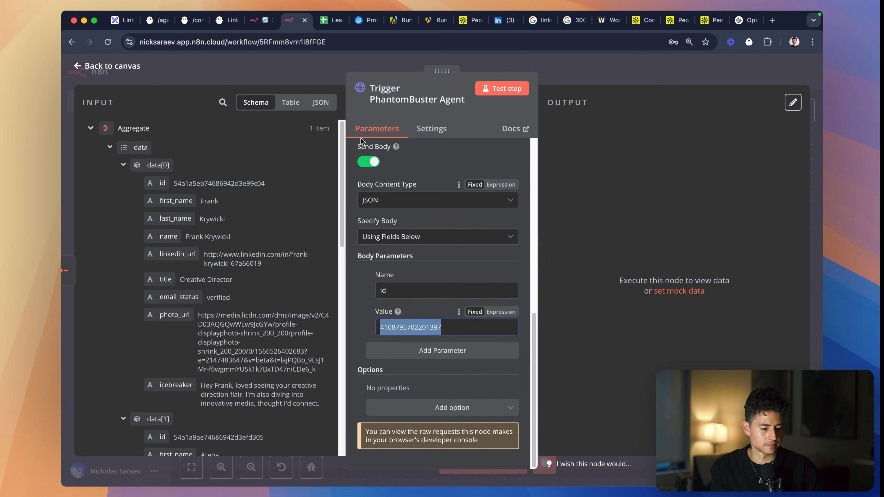
- In the second workflow's HTTP Request node, replace the id query parameter's value with the copied agent ID
{"action": "left_click", "coordinate": [261, 21]}
{"action": "double_click", "coordinate": [505, 232]}
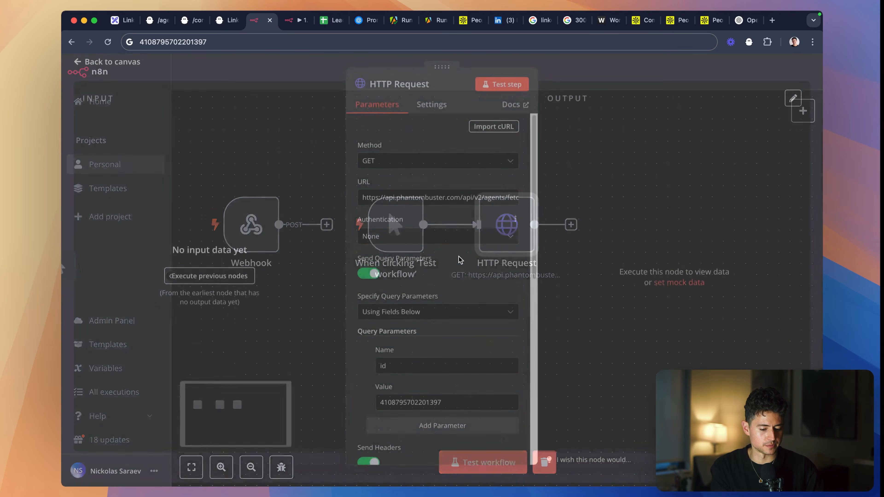
{"action": "scroll", "coordinate": [410, 294], "scroll_direction": "down", "scroll_amount": 10}
{"action": "left_click", "coordinate": [425, 185]}
{"action": "key", "text": "super+v"}
{"action": "key", "text": "super+a"}
{"action": "key", "text": "super+v"}
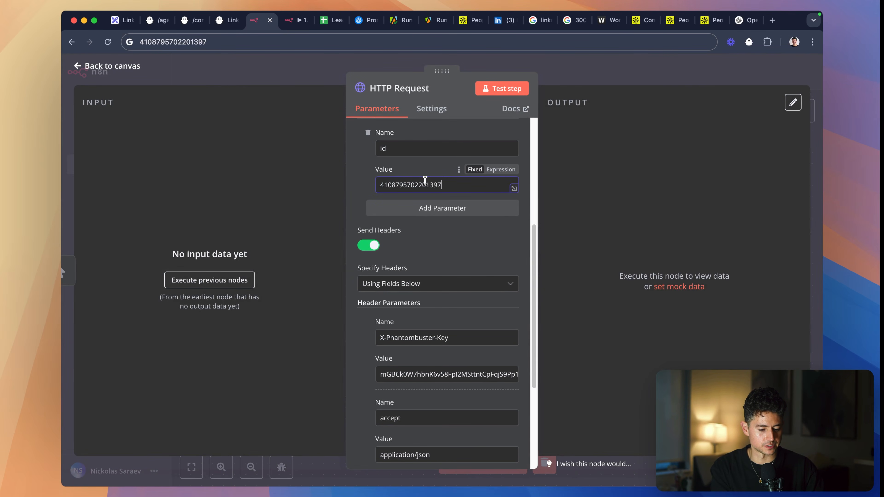
- Test the HTTP Request node with the new agent ID, read its full output field as JSON, and close the node
{"action": "left_click", "coordinate": [510, 88]}
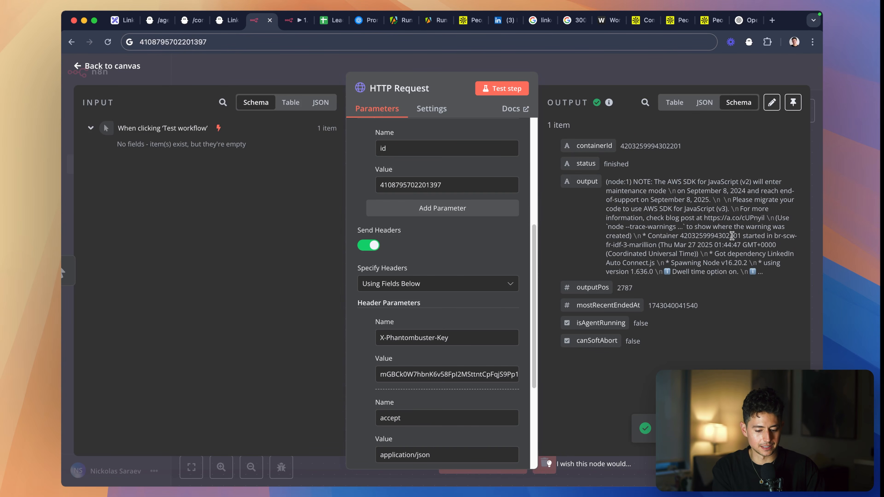
{"action": "left_click", "coordinate": [706, 103]}
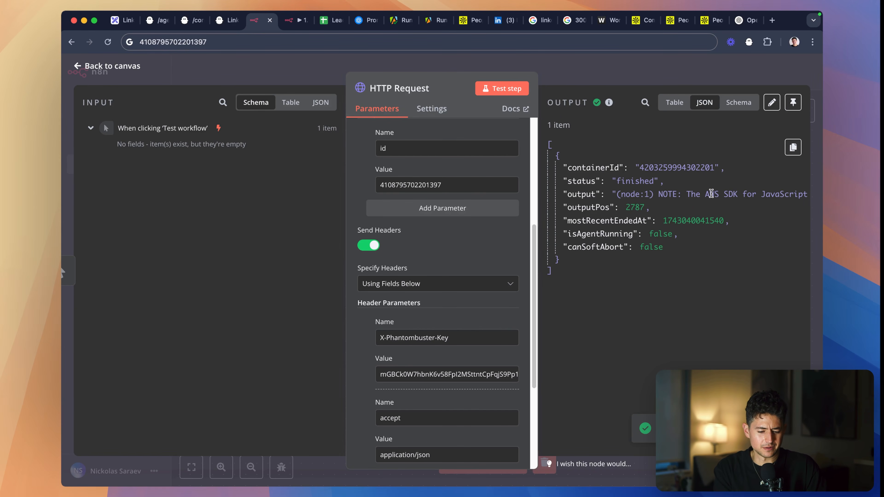
{"action": "scroll", "coordinate": [711, 194], "scroll_direction": "right", "scroll_amount": 20}
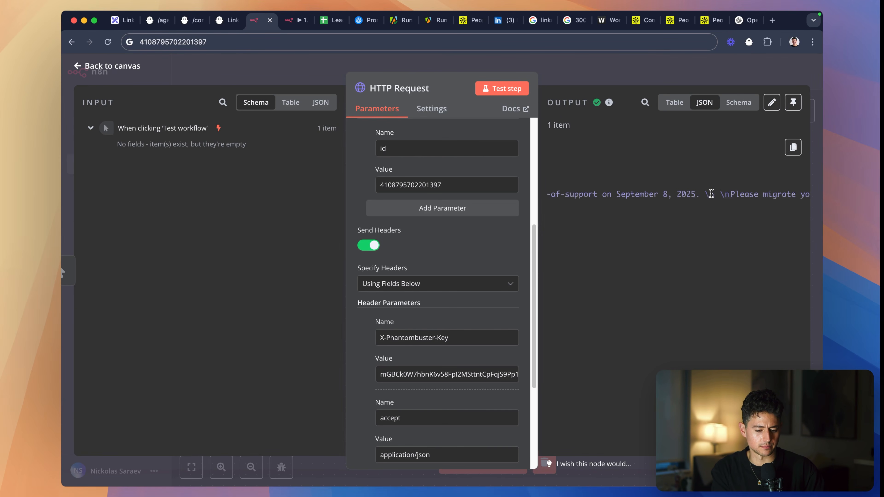
{"action": "scroll", "coordinate": [711, 194], "scroll_direction": "right", "scroll_amount": 20}
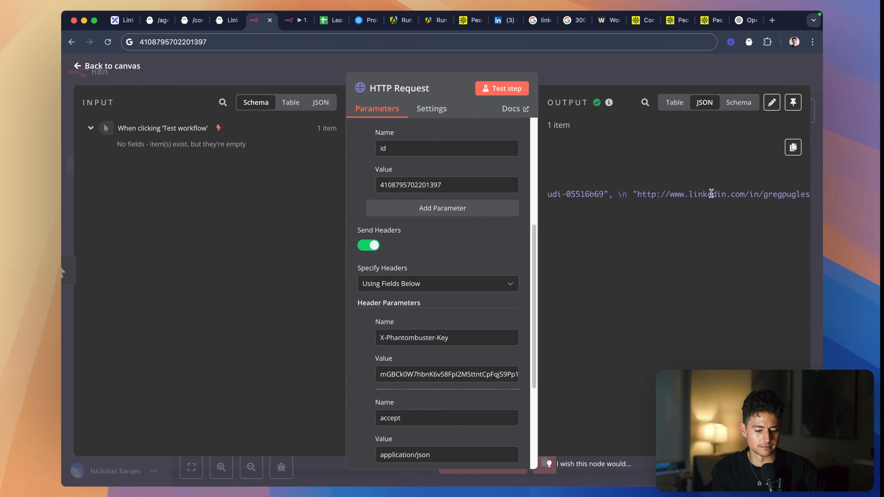
{"action": "scroll", "coordinate": [711, 194], "scroll_direction": "right", "scroll_amount": 20}
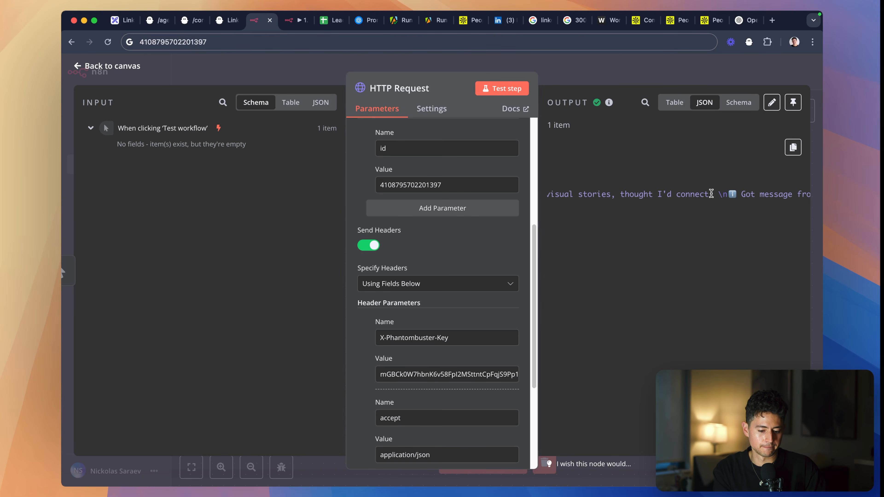
{"action": "scroll", "coordinate": [711, 193], "scroll_direction": "right", "scroll_amount": 10}
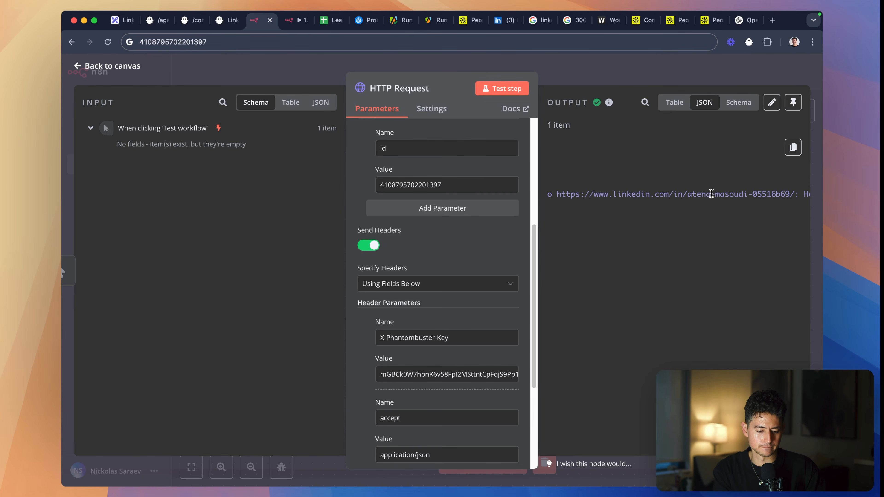
{"action": "scroll", "coordinate": [711, 194], "scroll_direction": "right", "scroll_amount": 10}
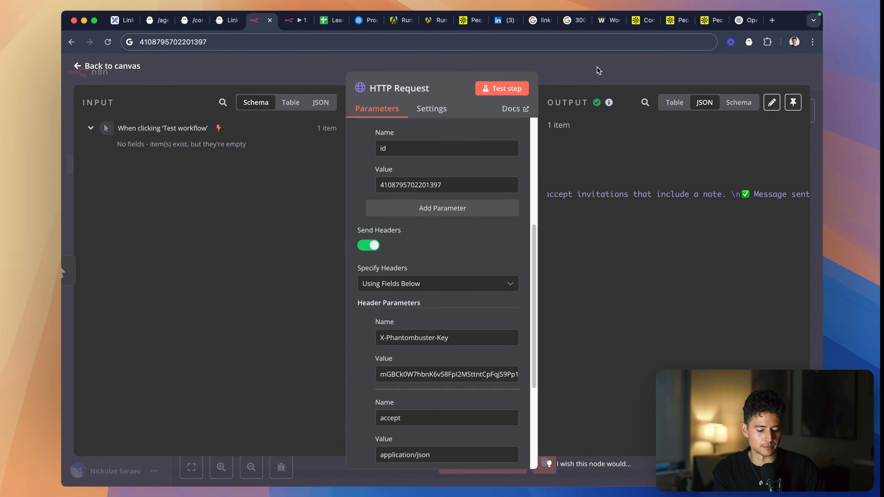
{"action": "left_click", "coordinate": [597, 71]}
- Reopen the HTTP Request node, and check the query parameters in PhantomBuster's /containers/fetch-output API reference
{"action": "left_click", "coordinate": [283, 19]}
{"action": "left_click", "coordinate": [257, 22]}
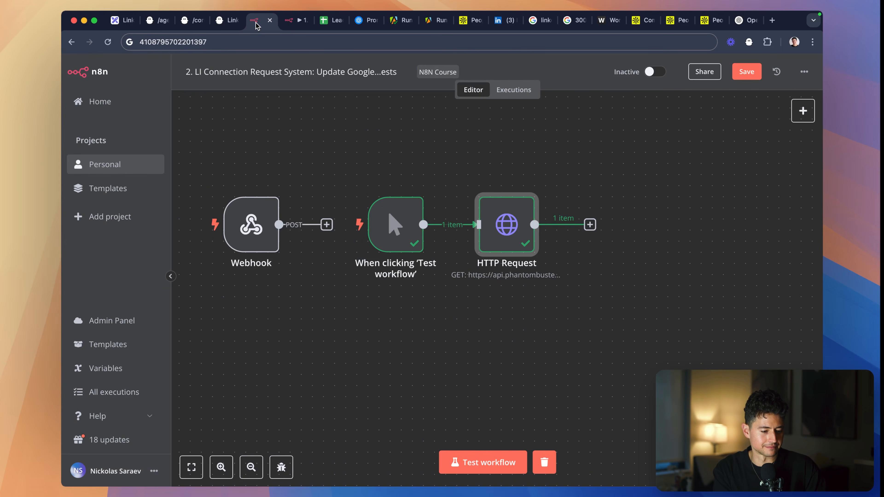
{"action": "double_click", "coordinate": [488, 237]}
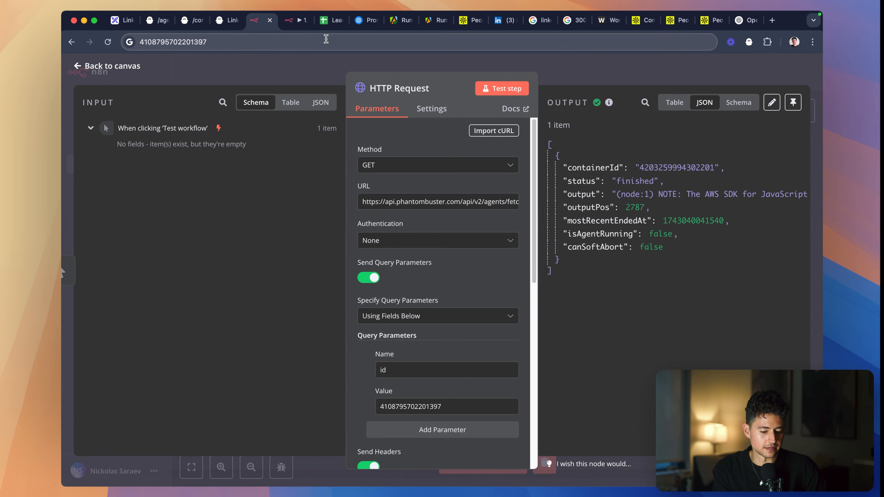
{"action": "left_click", "coordinate": [230, 21]}
{"action": "left_click", "coordinate": [197, 25]}
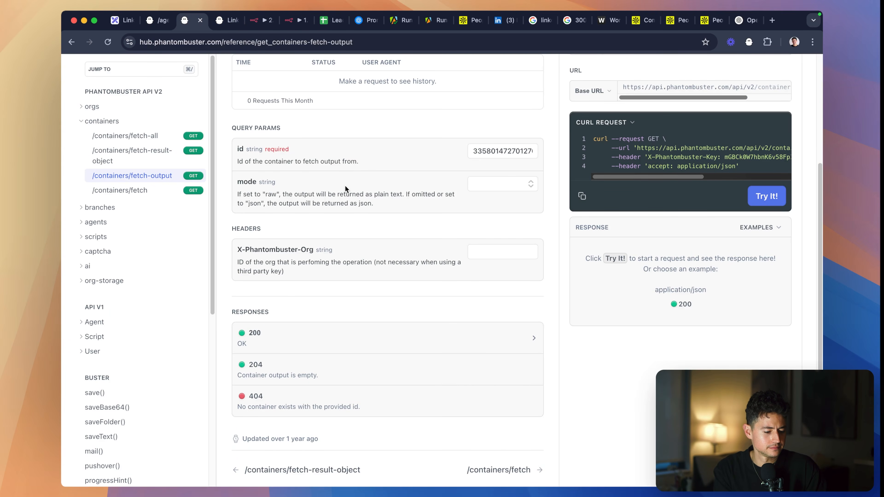
{"action": "scroll", "coordinate": [348, 195], "scroll_direction": "down", "scroll_amount": 1}
{"action": "scroll", "coordinate": [400, 251], "scroll_direction": "up", "scroll_amount": 5}
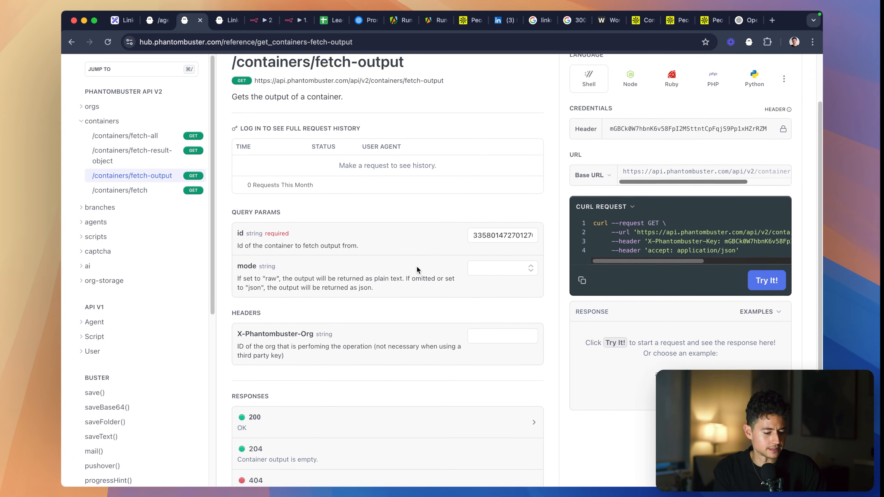
{"action": "scroll", "coordinate": [431, 254], "scroll_direction": "up", "scroll_amount": 3}
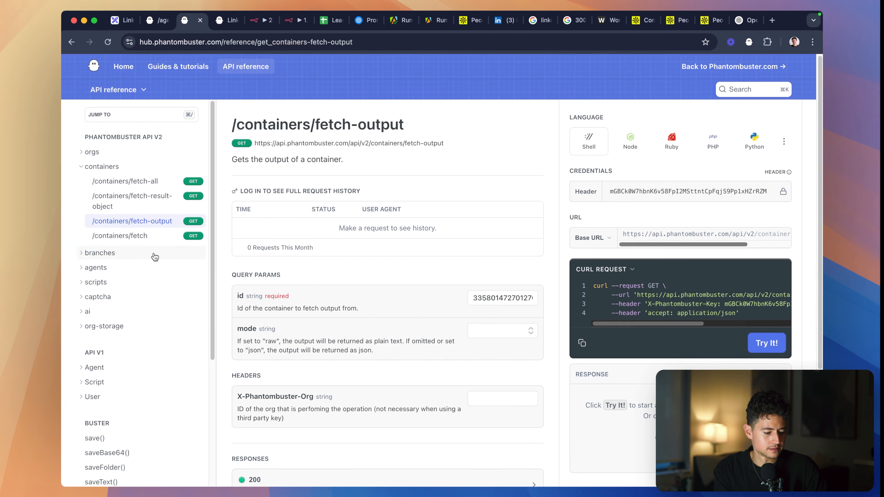
- Open the /agents/fetch-output API reference, search the page for "raw" and read through its query parameters
{"action": "left_click", "coordinate": [140, 268]}
{"action": "left_click", "coordinate": [146, 272]}
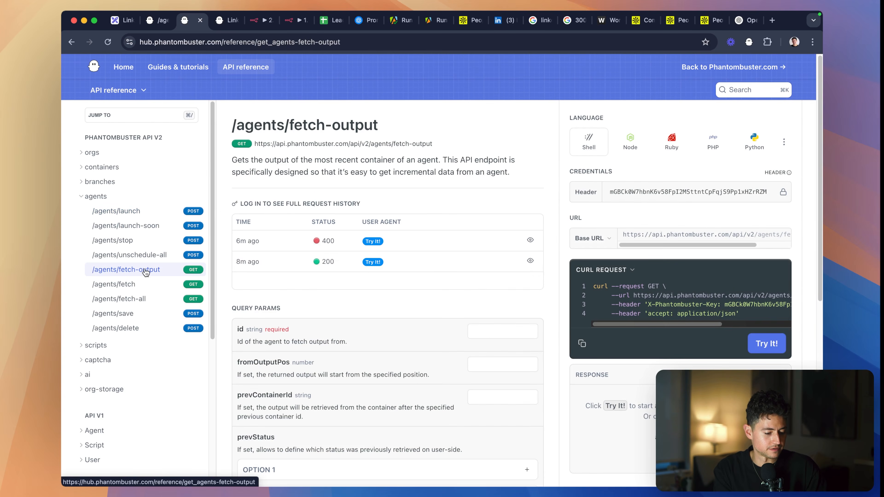
{"action": "scroll", "coordinate": [383, 285], "scroll_direction": "down", "scroll_amount": 2}
{"action": "key", "text": "super+f"}
{"action": "type", "text": "raw"}
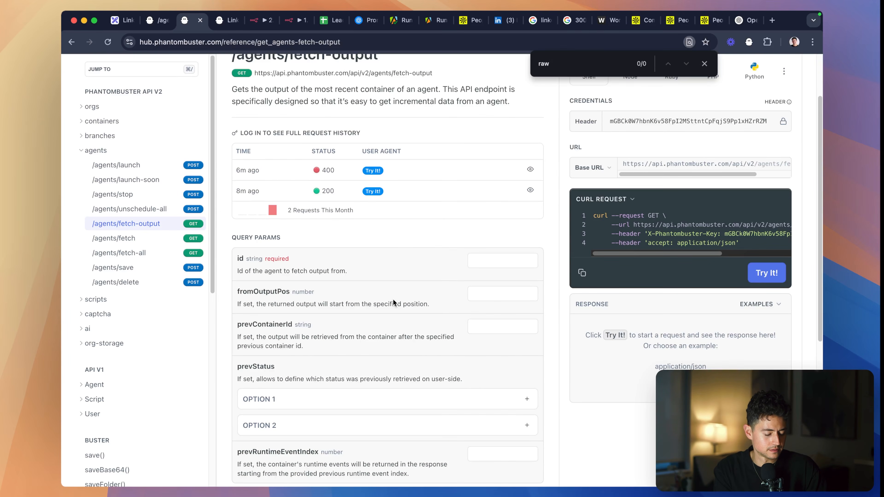
{"action": "scroll", "coordinate": [393, 302], "scroll_direction": "down", "scroll_amount": 2}
{"action": "scroll", "coordinate": [315, 300], "scroll_direction": "up", "scroll_amount": 5}
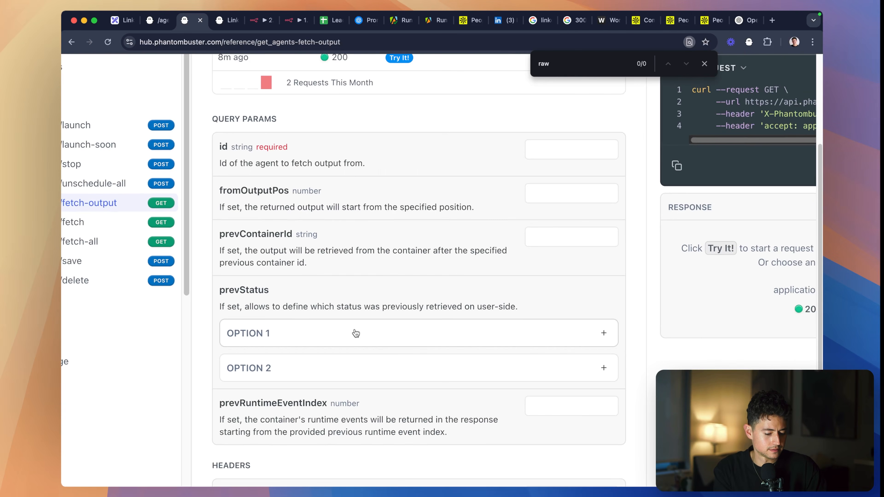
{"action": "scroll", "coordinate": [373, 348], "scroll_direction": "down", "scroll_amount": 3}
{"action": "scroll", "coordinate": [392, 362], "scroll_direction": "down", "scroll_amount": 5}
{"action": "scroll", "coordinate": [392, 361], "scroll_direction": "down", "scroll_amount": 1}
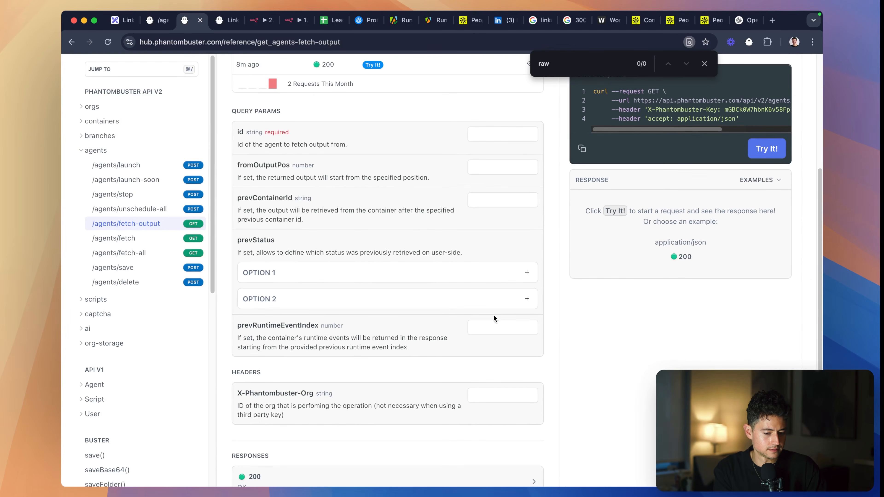
{"action": "scroll", "coordinate": [506, 313], "scroll_direction": "down", "scroll_amount": 4}
{"action": "scroll", "coordinate": [507, 312], "scroll_direction": "up", "scroll_amount": 8}
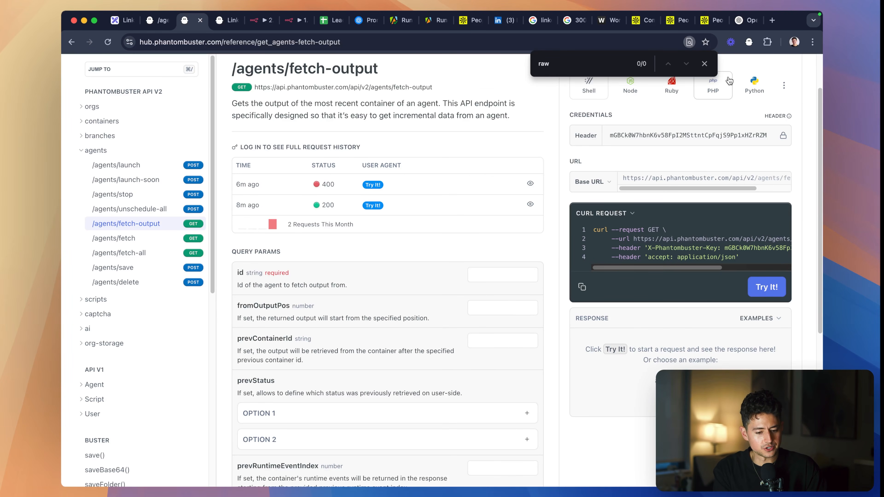
{"action": "left_click", "coordinate": [703, 64]}
- Mark the three leads with X in the sent? column of the Leads sheet
{"action": "left_click", "coordinate": [323, 21]}
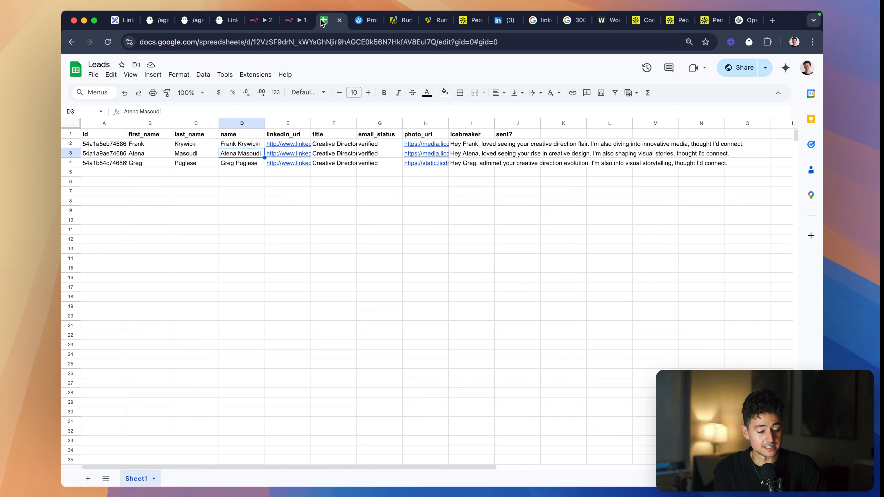
{"action": "scroll", "coordinate": [591, 161], "scroll_direction": "right", "scroll_amount": 3}
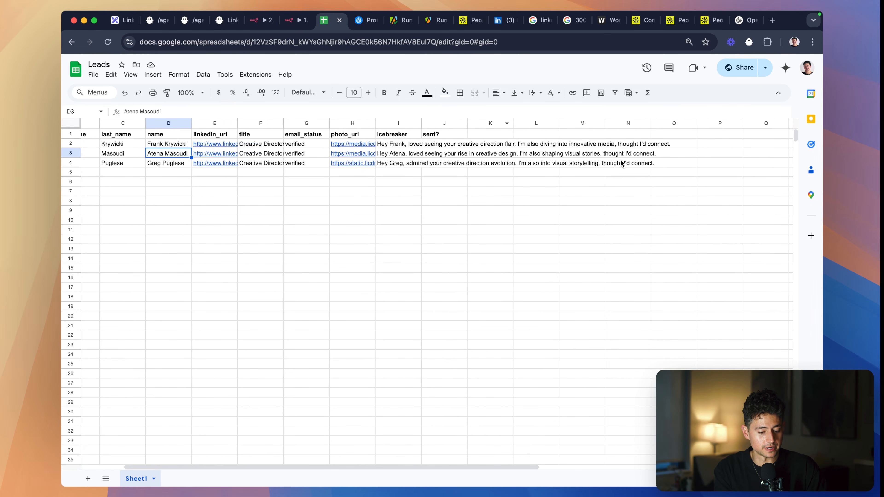
{"action": "left_click", "coordinate": [460, 144]}
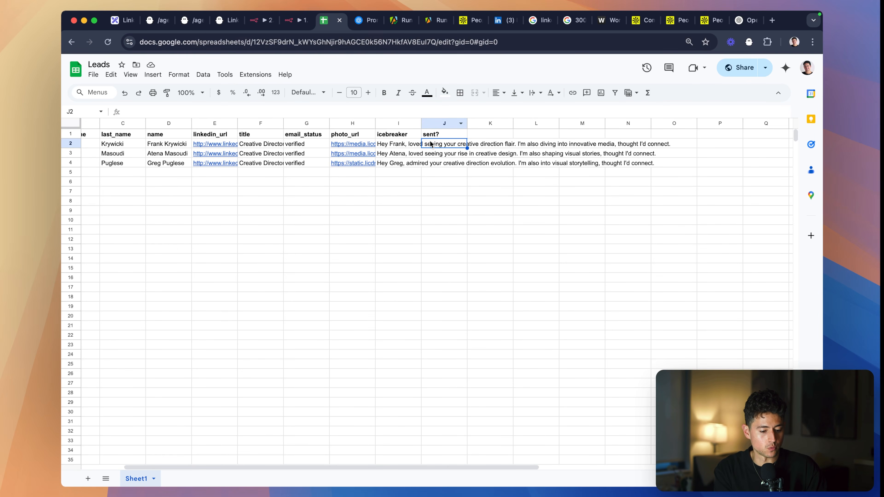
{"action": "type", "text": "X"}
{"action": "key", "text": "Return"}
{"action": "type", "text": "X"}
{"action": "key", "text": "Return"}
{"action": "type", "text": "X"}
{"action": "key", "text": "Return"}
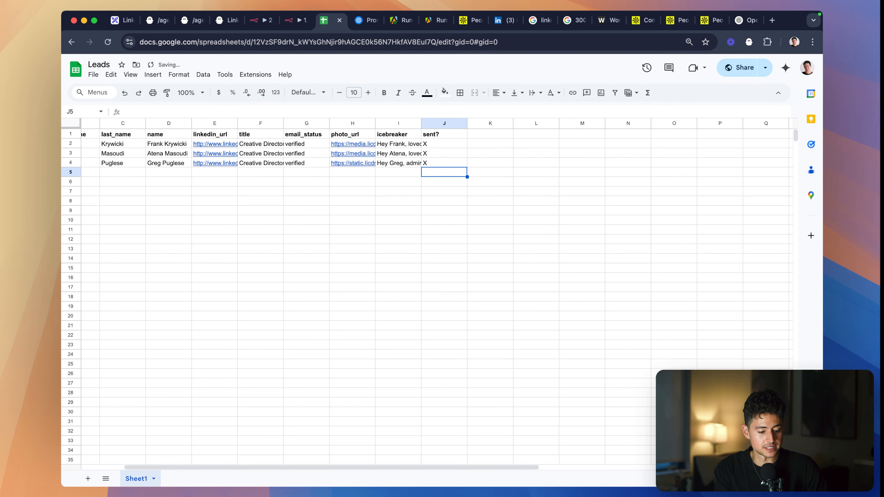
- Widen the icebreaker column and clear the X marks from the sent? column for all three leads
{"action": "left_click_drag", "start_coordinate": [421, 123], "coordinate": [474, 123]}
{"action": "left_click", "coordinate": [505, 144]}
{"action": "key", "text": "BackSpace"}
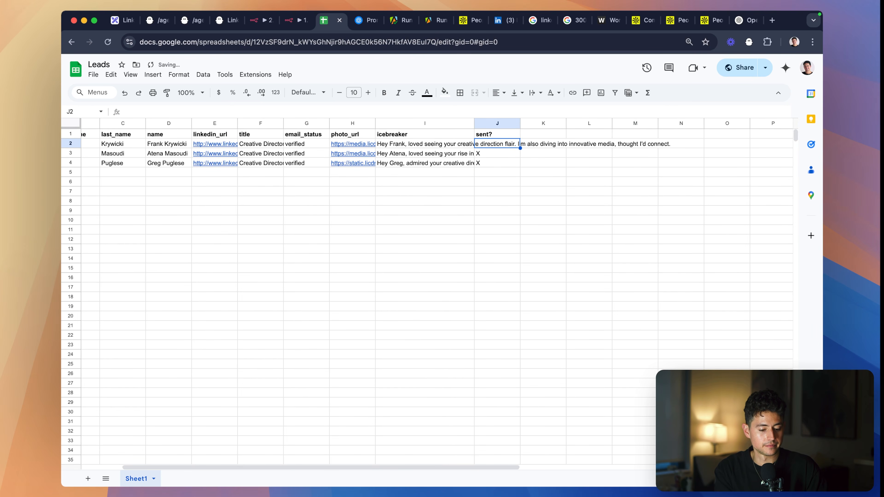
{"action": "key", "text": "Down"}
{"action": "key", "text": "BackSpace"}
{"action": "key", "text": "Up"}
{"action": "key", "text": "Down"}
{"action": "key", "text": "Down"}
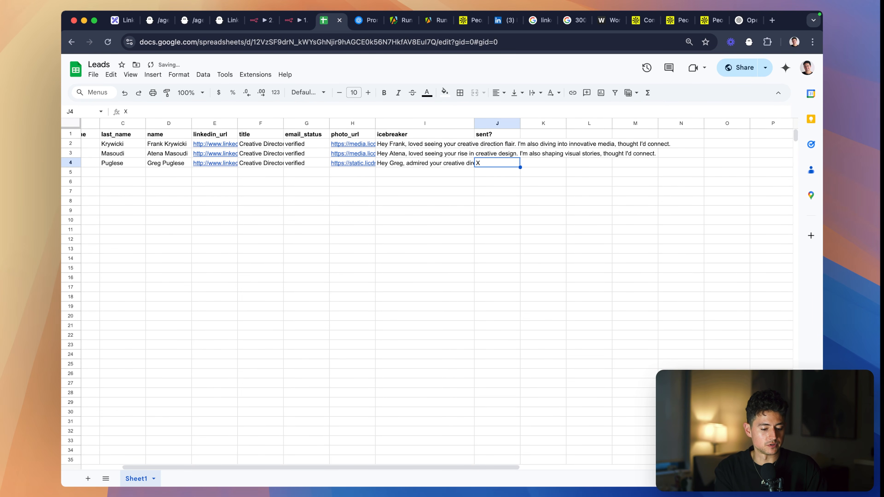
{"action": "key", "text": "BackSpace"}
{"action": "left_click", "coordinate": [353, 165]}
- Close the Trigger PhantomBuster Agent node in the first workflow to return to its canvas
{"action": "left_click", "coordinate": [291, 23]}
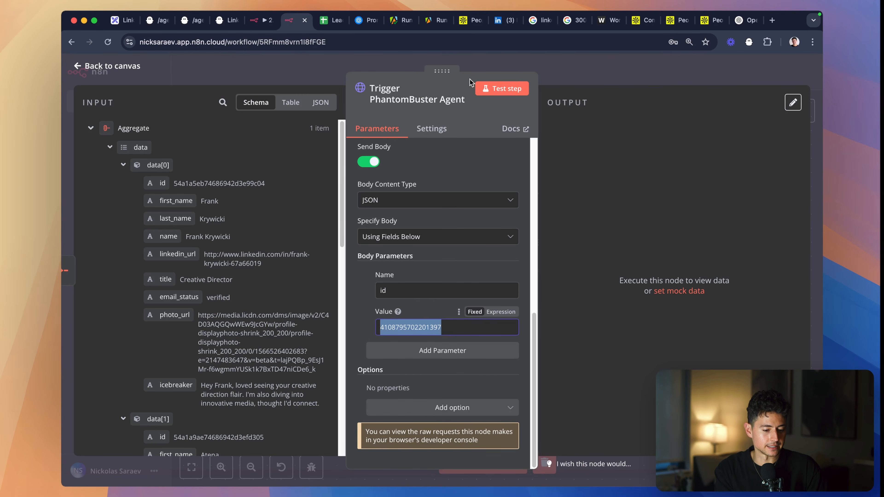
{"action": "left_click", "coordinate": [519, 67]}
{"action": "scroll", "coordinate": [569, 133], "scroll_direction": "left", "scroll_amount": 3}
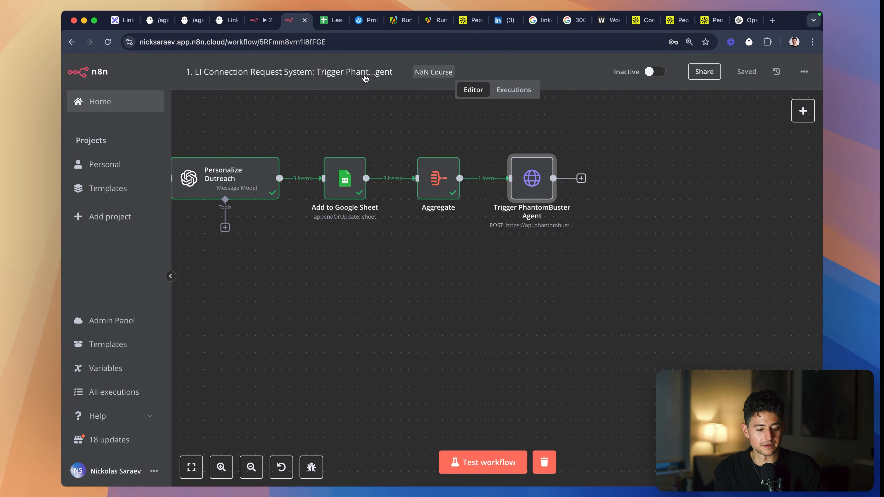
- In the second workflow, read the HTTP Request node's output field through to its end and close the node
{"action": "left_click", "coordinate": [259, 20]}
{"action": "scroll", "coordinate": [671, 206], "scroll_direction": "right", "scroll_amount": 15}
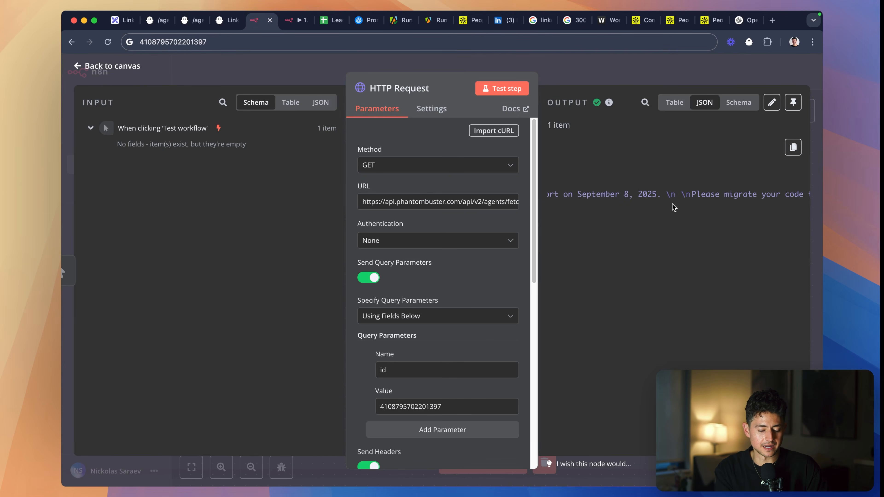
{"action": "scroll", "coordinate": [674, 207], "scroll_direction": "right", "scroll_amount": 15}
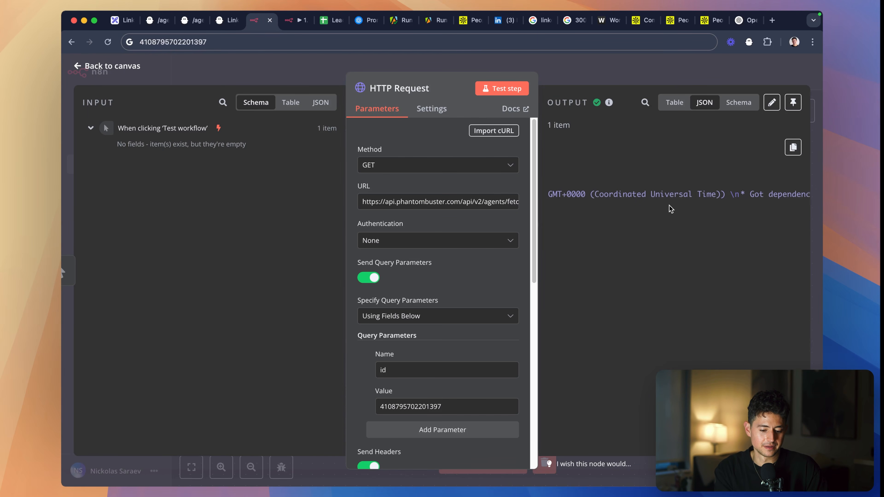
{"action": "scroll", "coordinate": [671, 209], "scroll_direction": "right", "scroll_amount": 15}
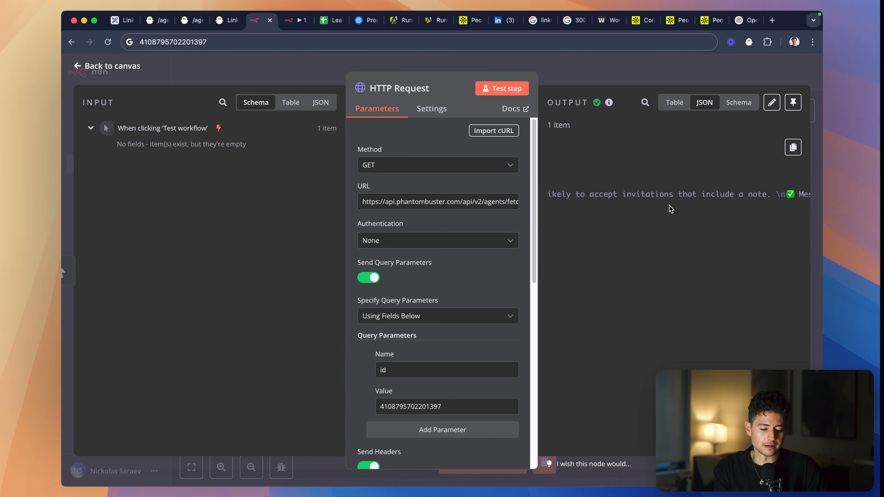
{"action": "scroll", "coordinate": [671, 209], "scroll_direction": "right", "scroll_amount": 10}
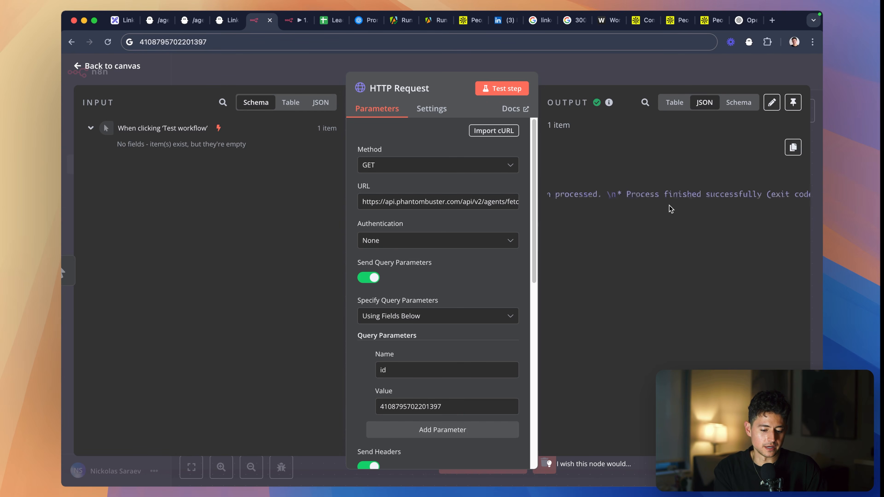
{"action": "left_click", "coordinate": [625, 72]}
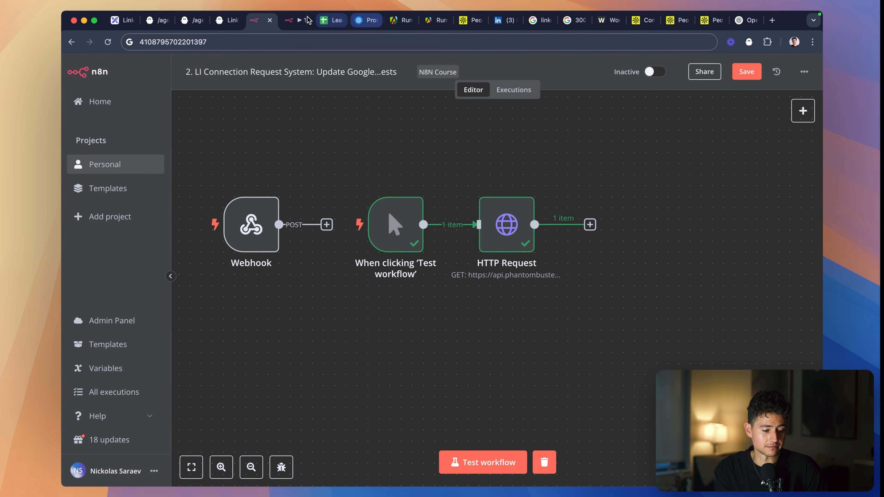
- Review the first workflow's node chain from Limit through Add to Google Sheet to Trigger PhantomBuster Agent
{"action": "left_click", "coordinate": [294, 20]}
{"action": "scroll", "coordinate": [509, 181], "scroll_direction": "left", "scroll_amount": 5}
{"action": "scroll", "coordinate": [508, 184], "scroll_direction": "up", "scroll_amount": 2}
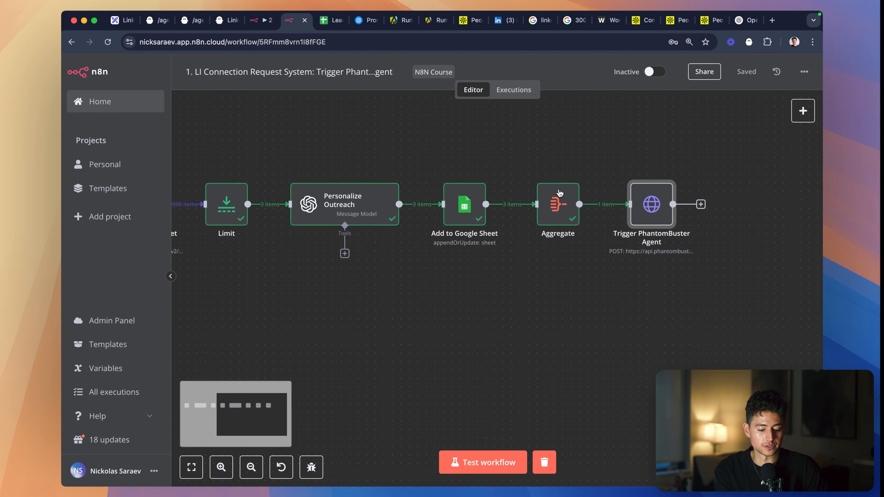
{"action": "scroll", "coordinate": [597, 194], "scroll_direction": "right", "scroll_amount": 6}
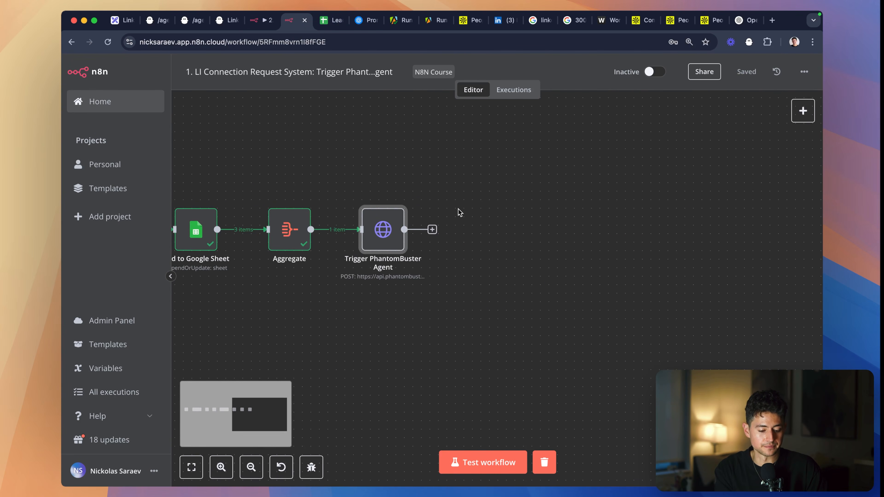
{"action": "scroll", "coordinate": [458, 216], "scroll_direction": "left", "scroll_amount": 4}
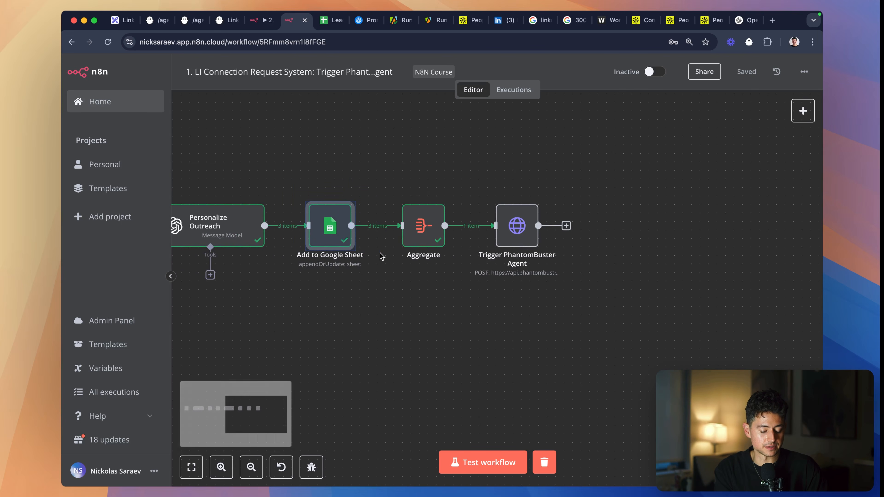
{"action": "scroll", "coordinate": [335, 257], "scroll_direction": "left", "scroll_amount": 2}
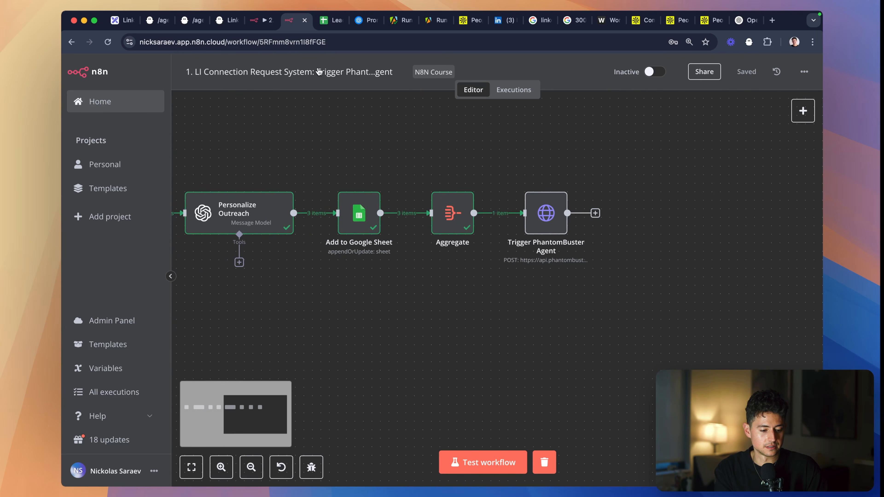
- Delete the sent? header from cell J1 of the Leads sheet
{"action": "left_click", "coordinate": [331, 22]}
{"action": "left_click", "coordinate": [490, 137]}
{"action": "key", "text": "BackSpace"}
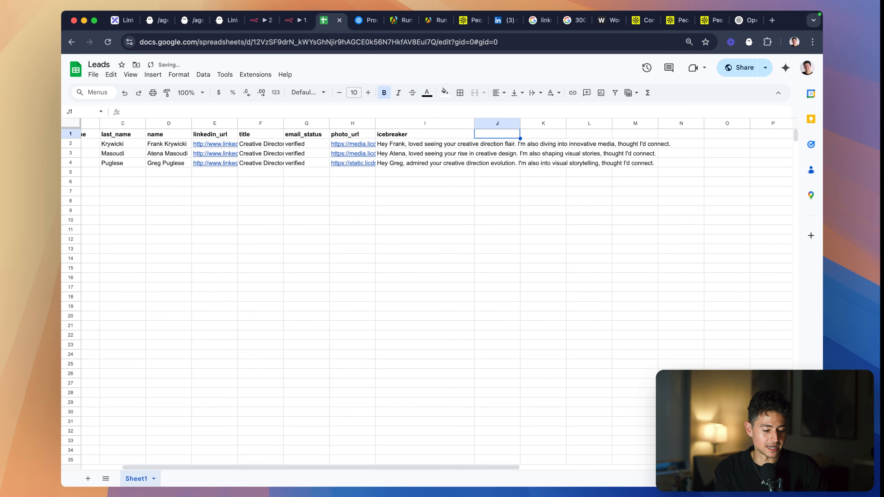
- Return from the Leads sheet to the first workflow and review its full node chain from On form submission to Trigger PhantomBuster Agent
{"action": "scroll", "coordinate": [482, 163], "scroll_direction": "left", "scroll_amount": 2}
{"action": "left_click", "coordinate": [482, 163]}
{"action": "key", "text": "ctrl+shift+Tab"}
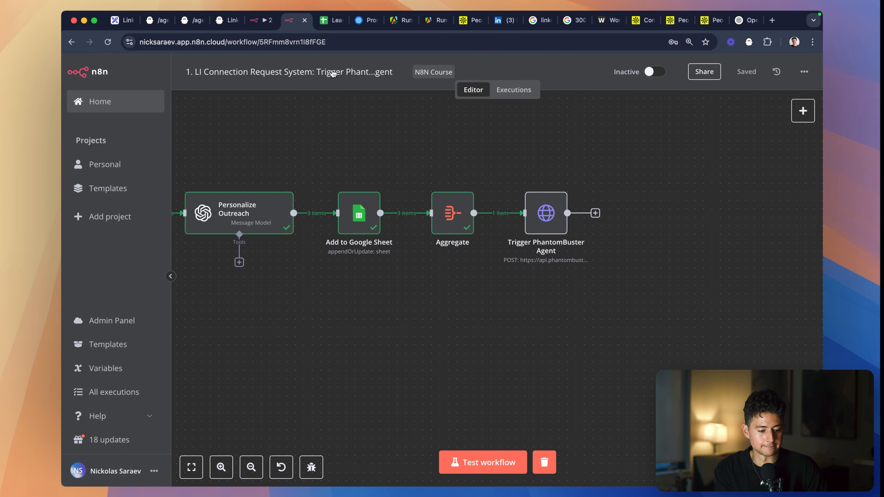
{"action": "scroll", "coordinate": [505, 188], "scroll_direction": "down", "scroll_amount": 3}
{"action": "scroll", "coordinate": [477, 170], "scroll_direction": "left", "scroll_amount": 3}
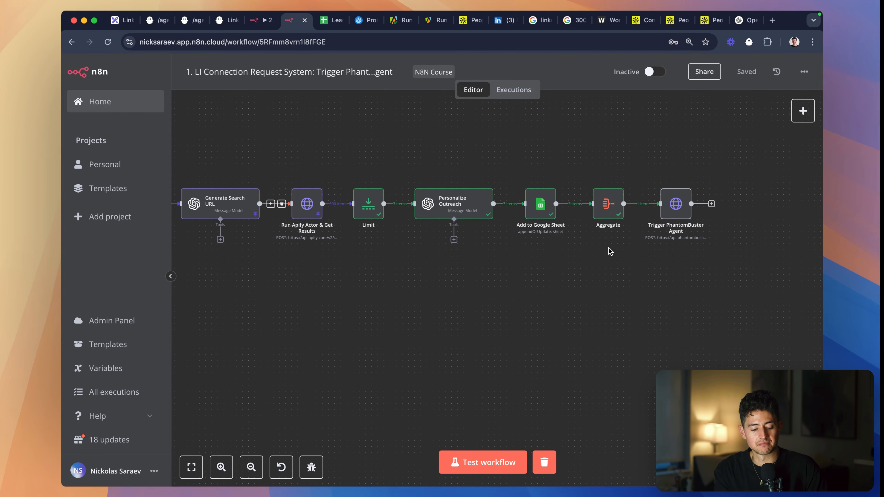
{"action": "scroll", "coordinate": [608, 248], "scroll_direction": "left", "scroll_amount": 3}
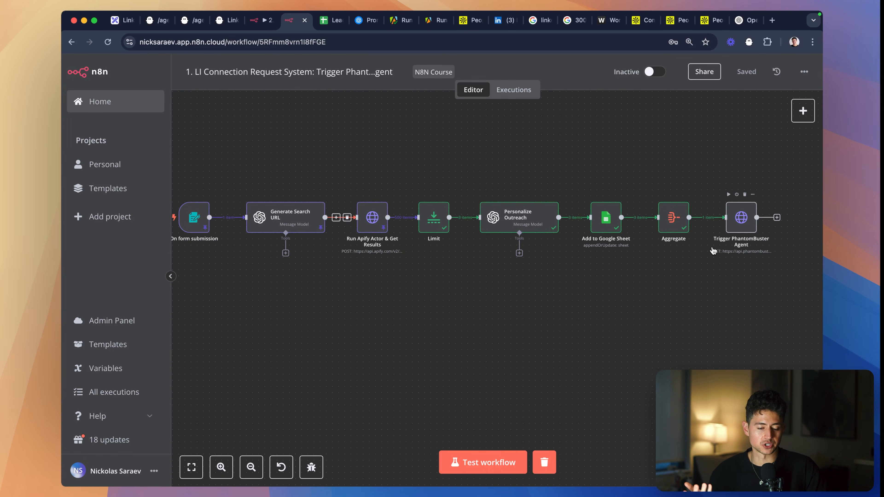
{"action": "key", "text": "ctrl+Tab"}
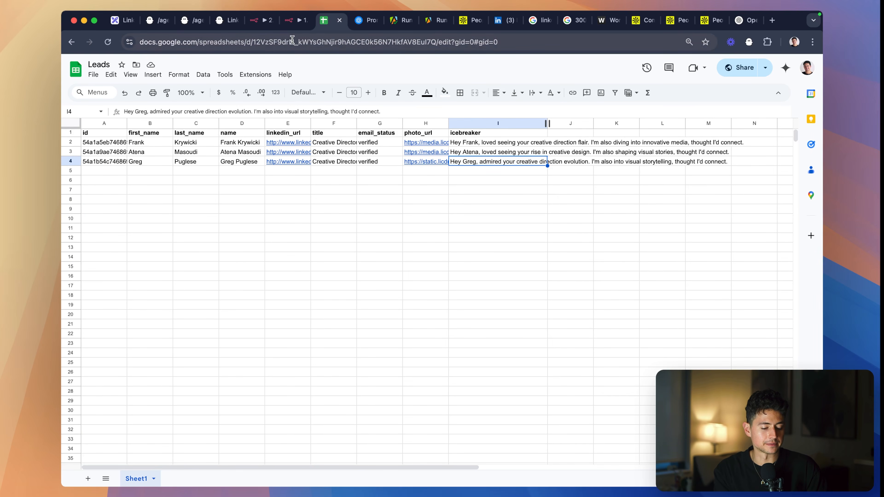
- Close the second workflow, the Google Sheet update one, discarding its unsaved changes, and return to the first workflow
{"action": "left_click", "coordinate": [291, 28]}
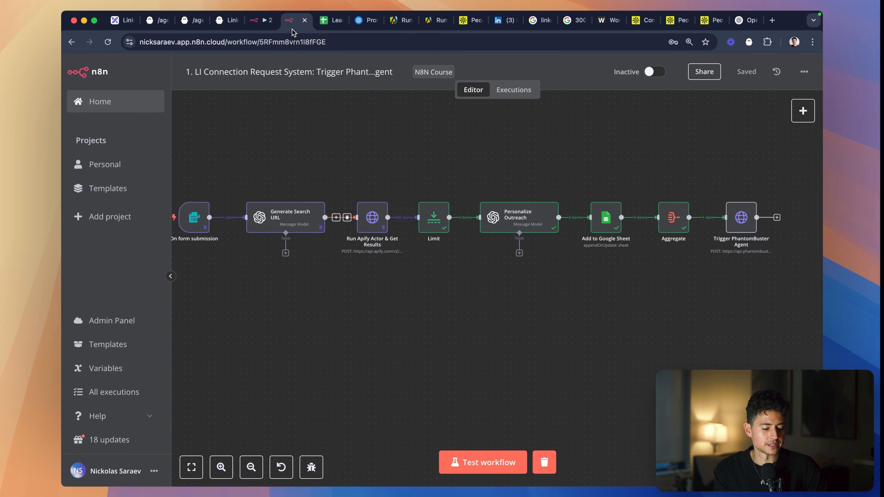
{"action": "left_click_drag", "start_coordinate": [255, 23], "coordinate": [286, 23]}
{"action": "left_click", "coordinate": [305, 21]}
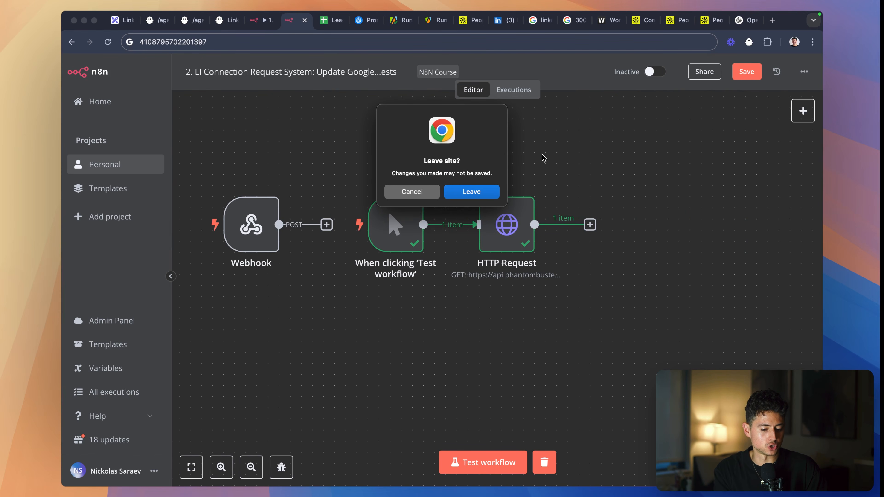
{"action": "left_click", "coordinate": [483, 192]}
{"action": "left_click", "coordinate": [270, 22]}
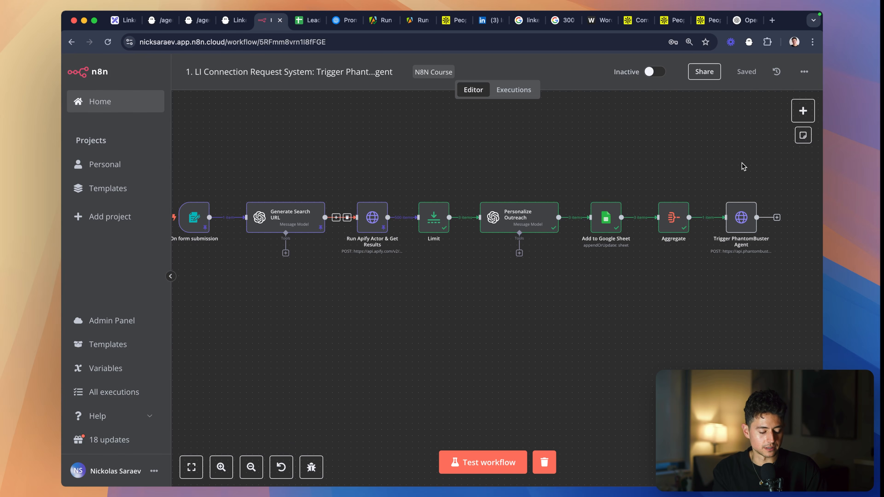
- Check the columns of the Leads sheet against the node chain of the first workflow
{"action": "left_click", "coordinate": [308, 20]}
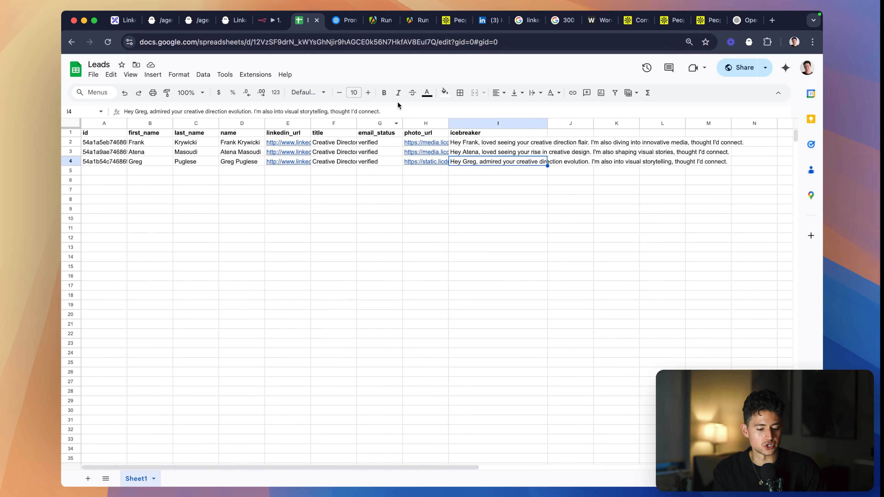
{"action": "left_click", "coordinate": [267, 20]}
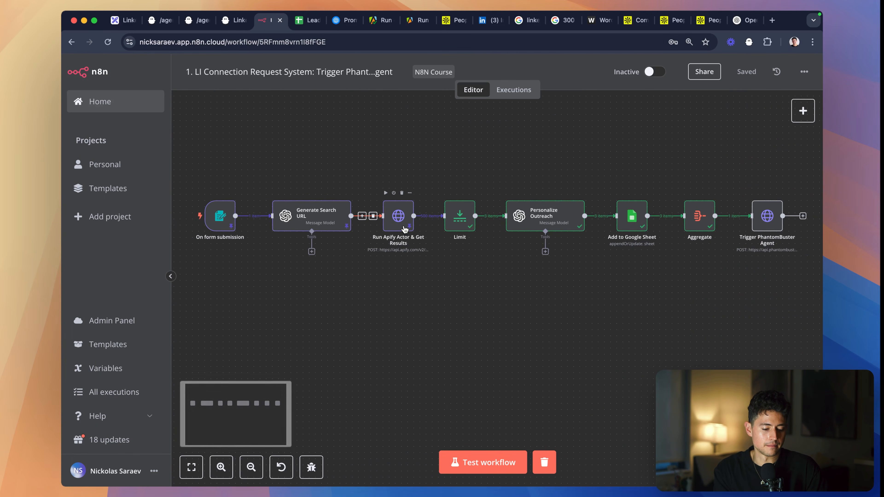
{"action": "scroll", "coordinate": [405, 229], "scroll_direction": "right", "scroll_amount": 1}
{"action": "scroll", "coordinate": [405, 229], "scroll_direction": "down", "scroll_amount": 1}
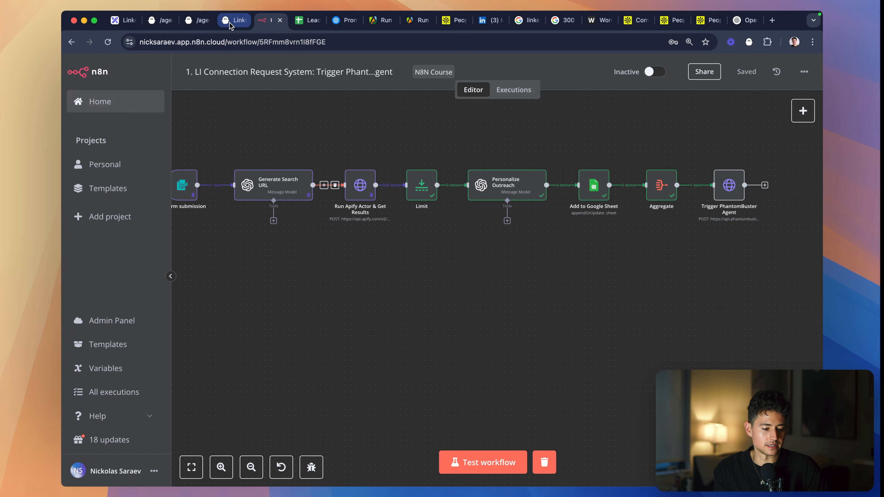
- Switch to the PhantomBuster agent's console, open its Results, and examine the columns through Timestamp and Inviter Profile Url
{"action": "left_click", "coordinate": [229, 23]}
{"action": "scroll", "coordinate": [226, 261], "scroll_direction": "down", "scroll_amount": 5}
{"action": "left_click", "coordinate": [138, 239]}
{"action": "scroll", "coordinate": [292, 306], "scroll_direction": "down", "scroll_amount": 6}
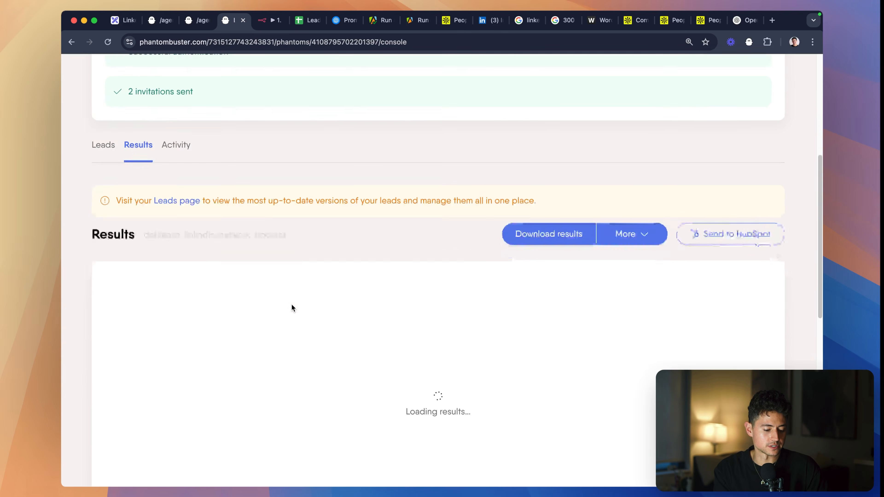
{"action": "scroll", "coordinate": [324, 216], "scroll_direction": "down", "scroll_amount": 1}
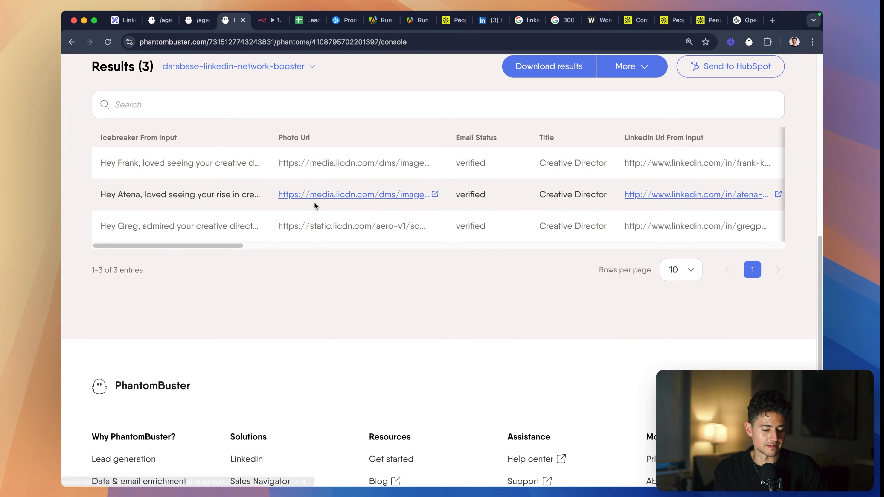
{"action": "scroll", "coordinate": [314, 205], "scroll_direction": "right", "scroll_amount": 10}
{"action": "scroll", "coordinate": [383, 216], "scroll_direction": "right", "scroll_amount": 10}
{"action": "scroll", "coordinate": [480, 281], "scroll_direction": "up", "scroll_amount": 3}
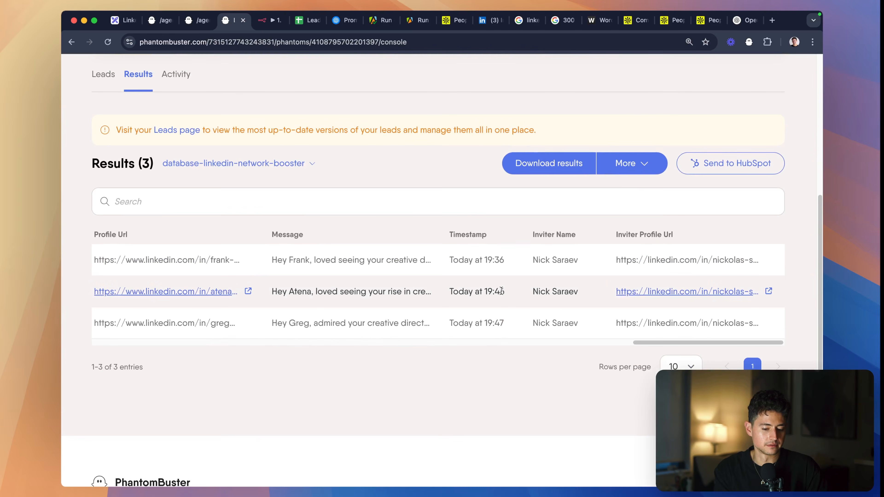
- Inspect each lead's Message entry in the PhantomBuster results table, review the earlier columns, and return to the first n8n workflow
{"action": "scroll", "coordinate": [510, 294], "scroll_direction": "left", "scroll_amount": 5}
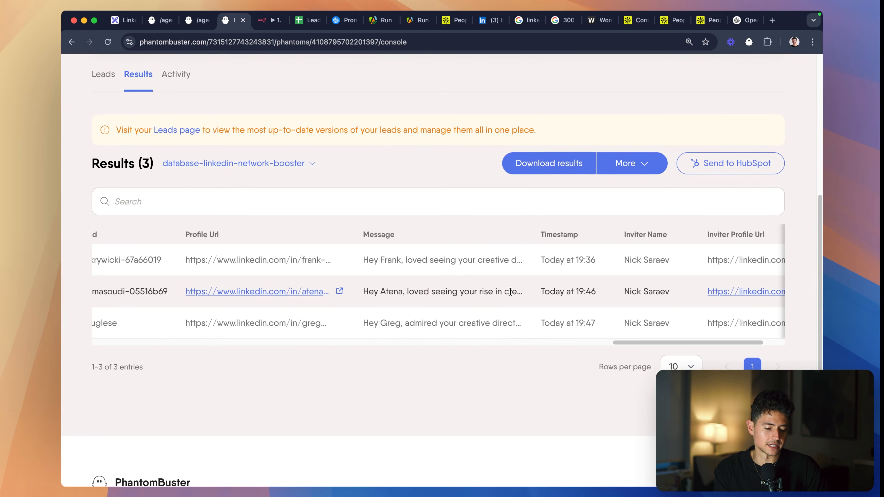
{"action": "scroll", "coordinate": [466, 285], "scroll_direction": "up", "scroll_amount": 5}
{"action": "scroll", "coordinate": [466, 285], "scroll_direction": "up", "scroll_amount": 3}
{"action": "double_click", "coordinate": [427, 222]}
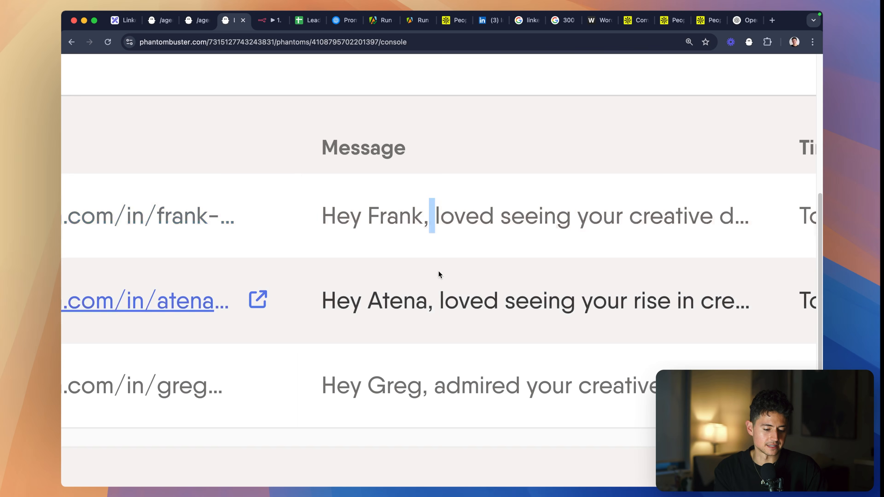
{"action": "triple_click", "coordinate": [442, 302]}
{"action": "double_click", "coordinate": [453, 389]}
{"action": "triple_click", "coordinate": [453, 390]}
{"action": "scroll", "coordinate": [453, 390], "scroll_direction": "down", "scroll_amount": 8}
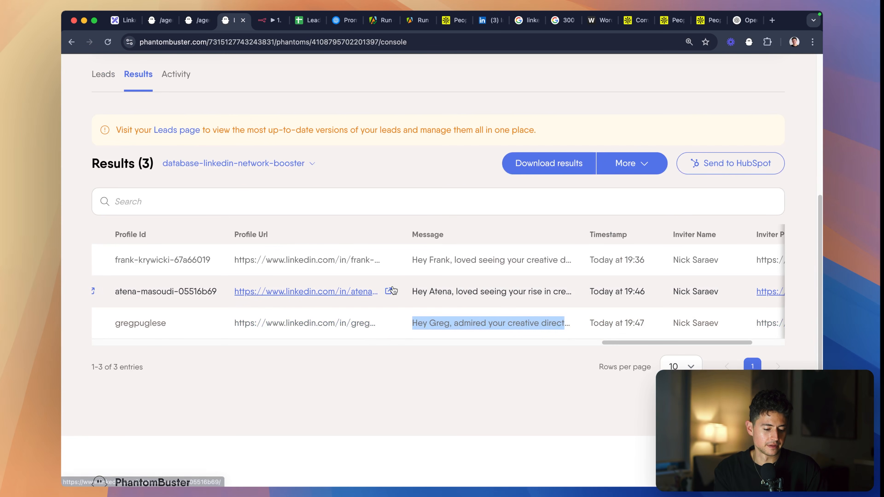
{"action": "scroll", "coordinate": [432, 295], "scroll_direction": "left", "scroll_amount": 20}
{"action": "scroll", "coordinate": [433, 294], "scroll_direction": "left", "scroll_amount": 10}
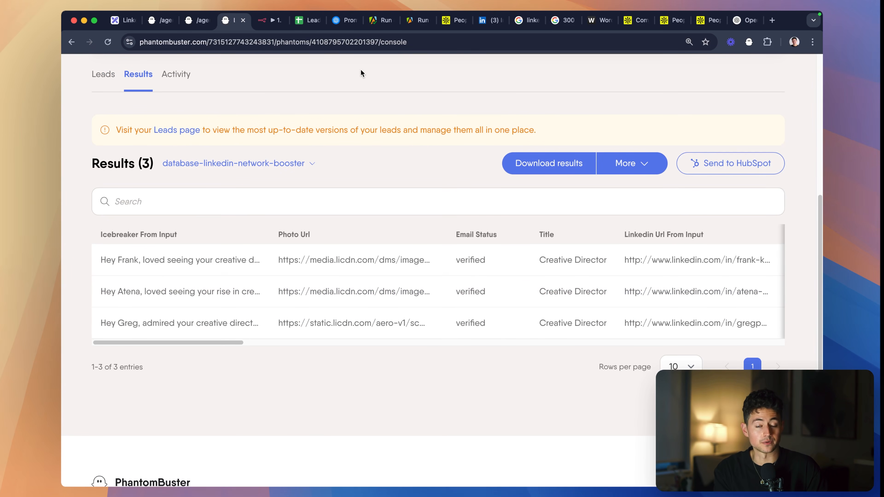
{"action": "left_click", "coordinate": [260, 25]}
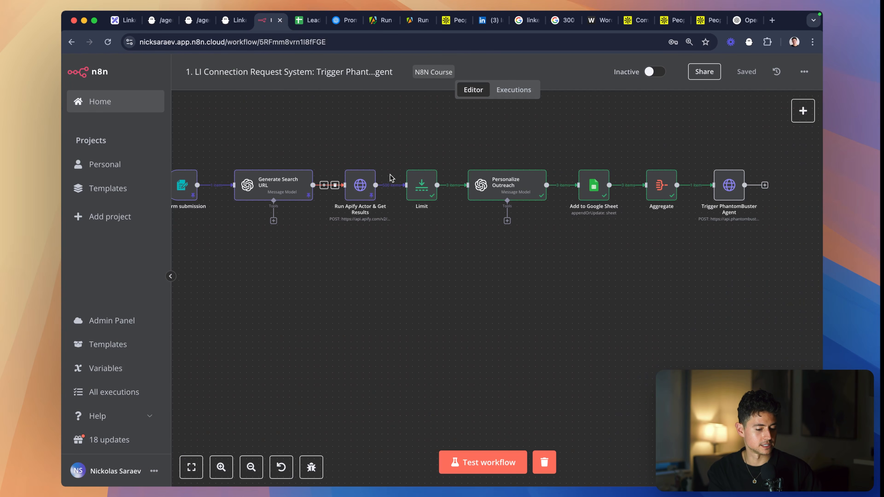